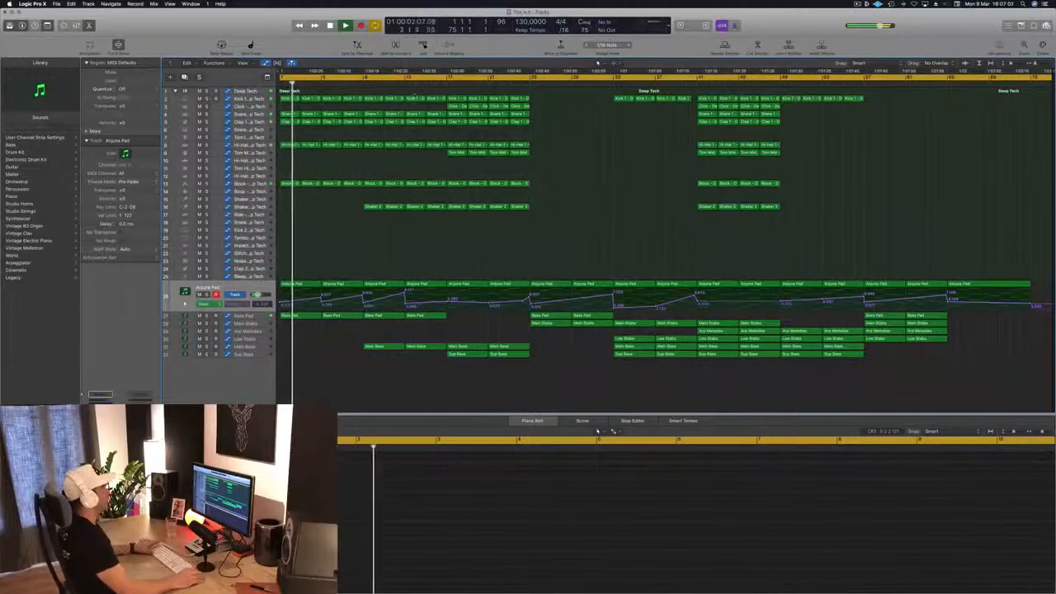
Play the arrangement from the start, inspecting the Sup Bass and Main Bass tracks, and jump playback to bar 41.
key(Return)
click(446, 85)
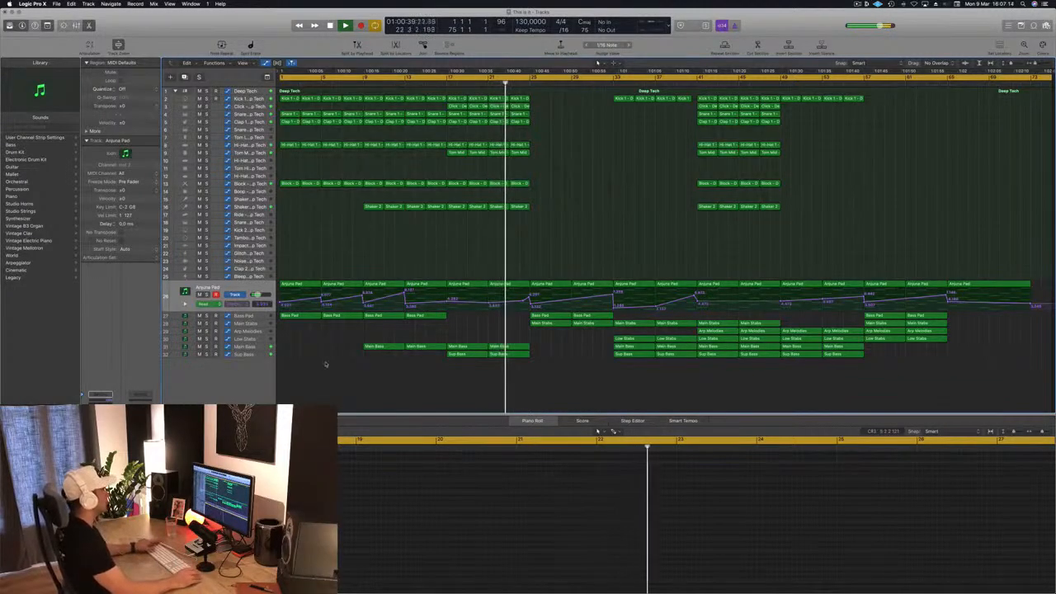
click(246, 354)
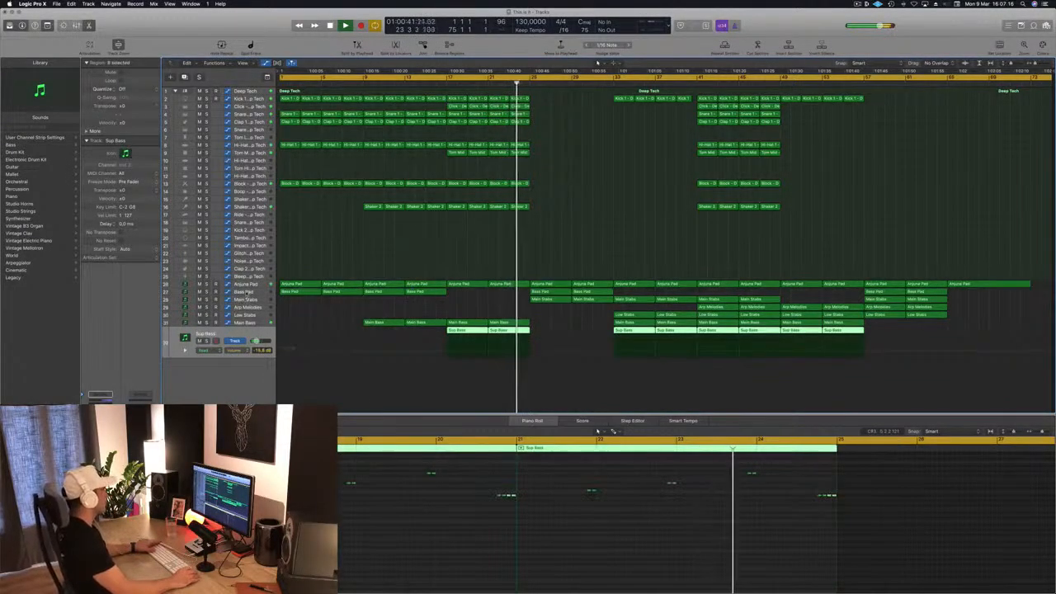
click(248, 323)
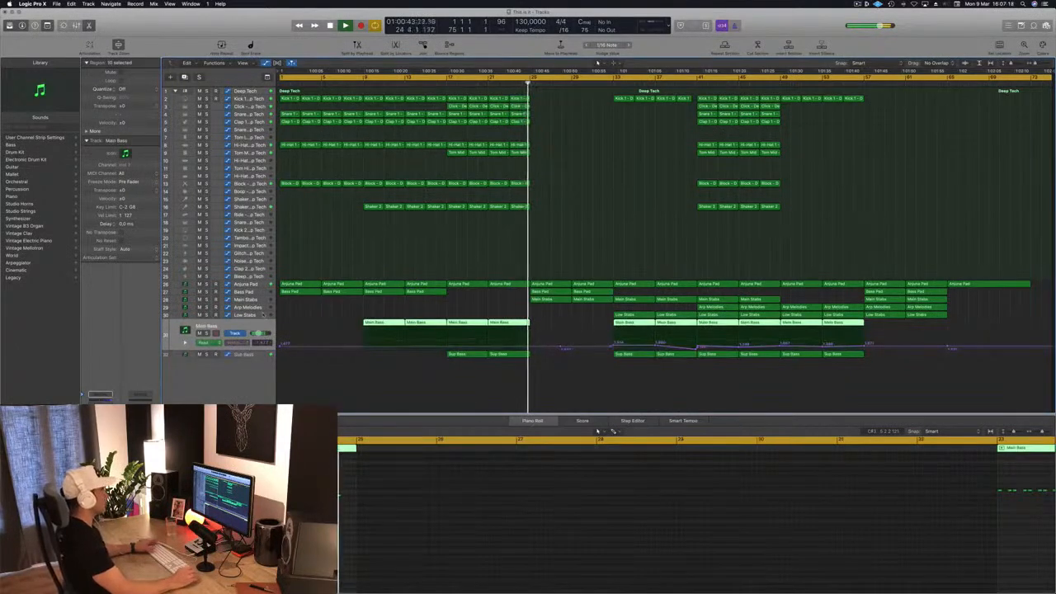
click(443, 232)
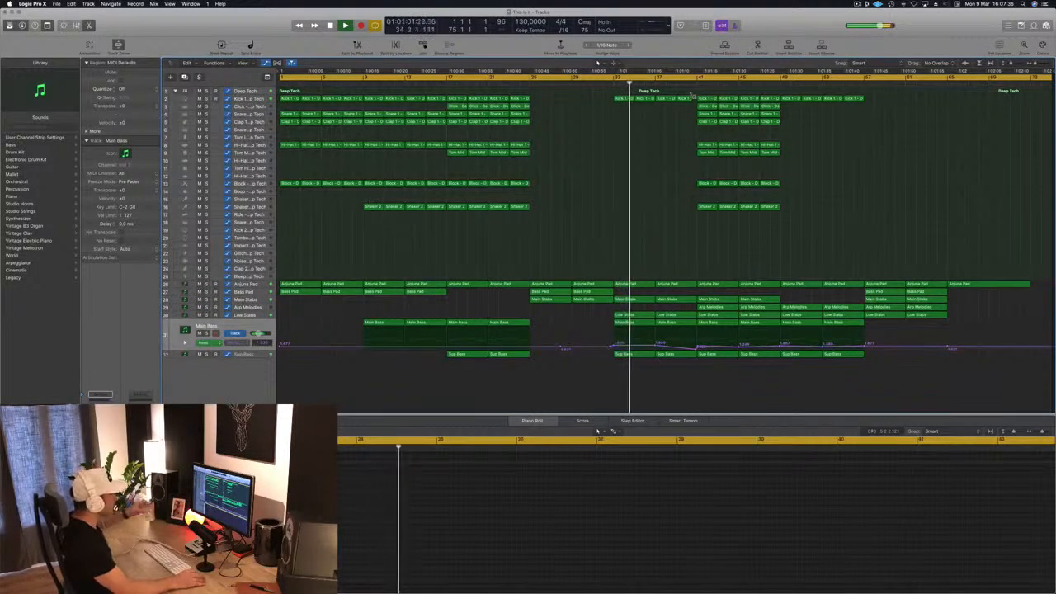
click(698, 80)
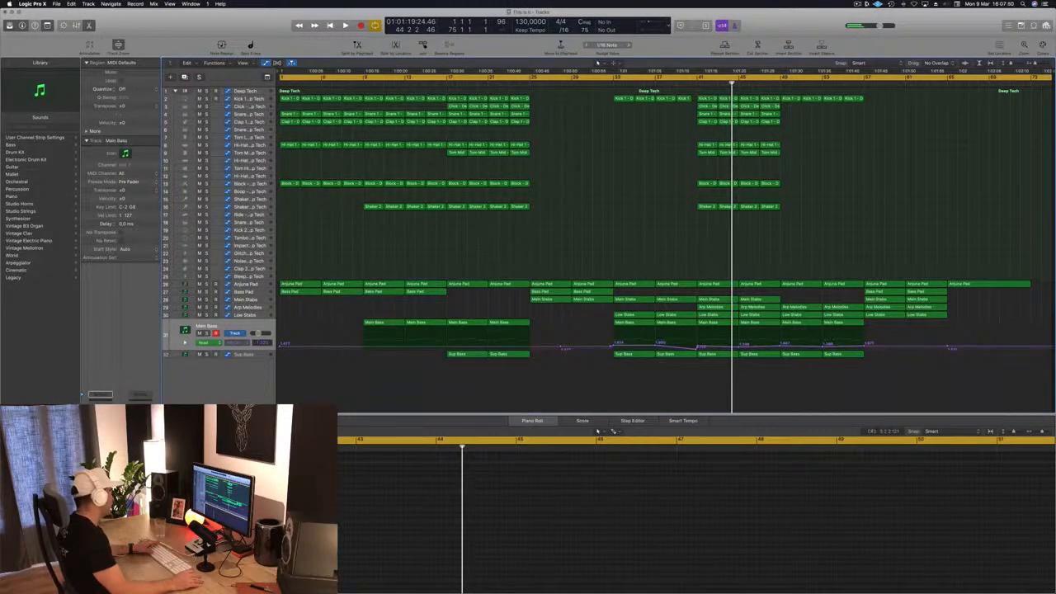
Play the arrangement from bar 17 to hear where the Sup Bass comes in, and stop.
key(space)
key(space)
click(444, 85)
key(space)
click(444, 85)
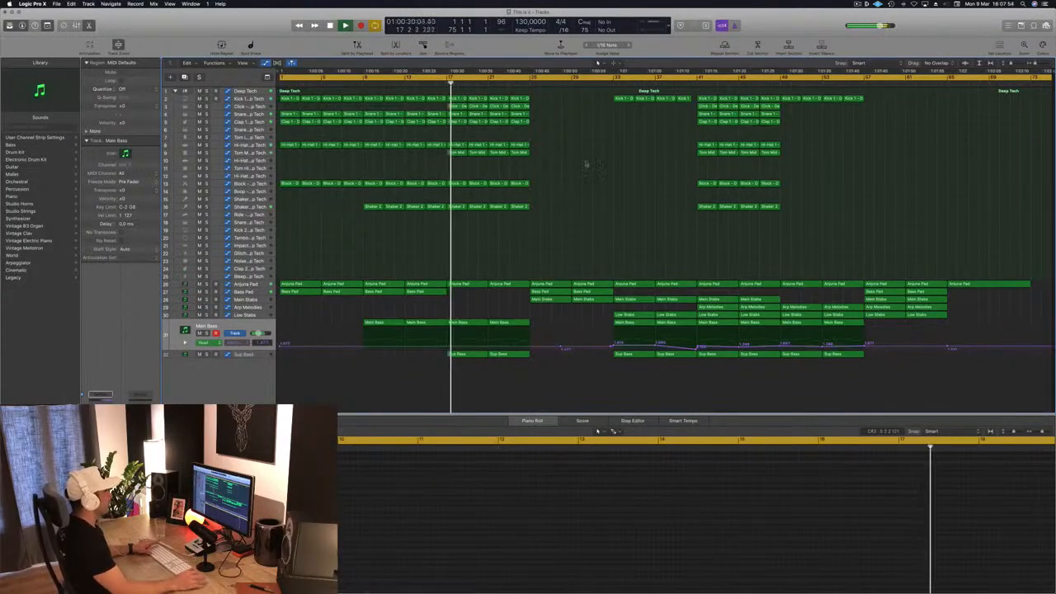
key(space)
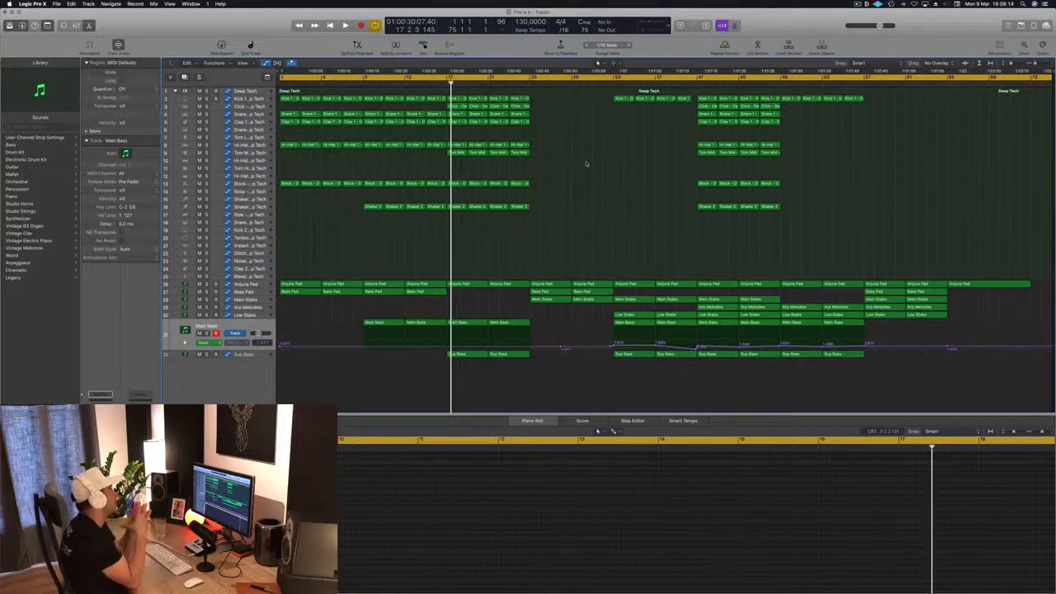
Open the mixer and play the song from the beginning while reviewing the drum, bus and instrument channel strips.
key(Return)
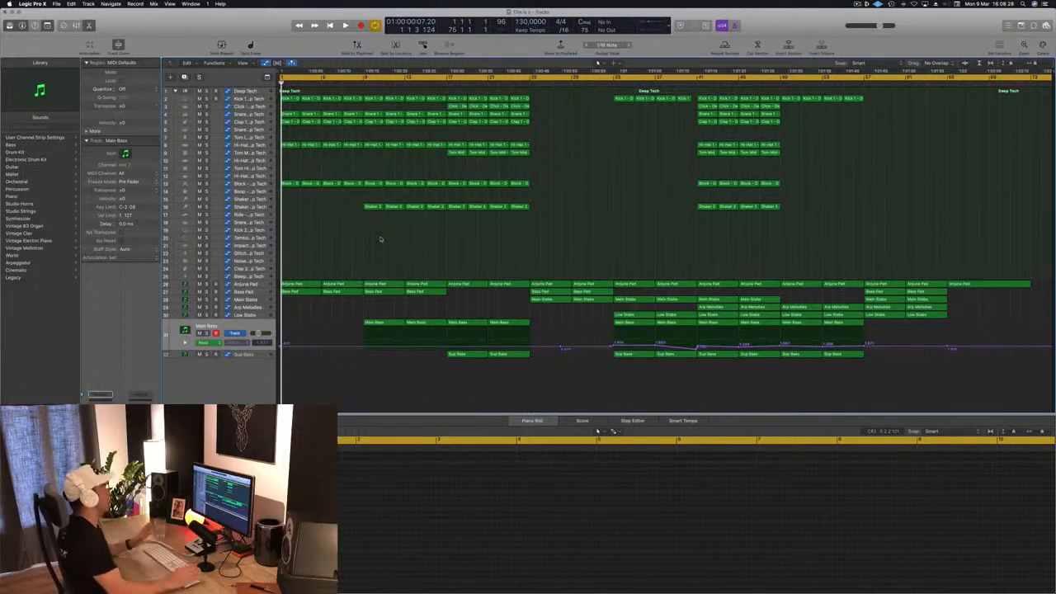
key(x)
key(space)
scroll(770, 545, right, 2)
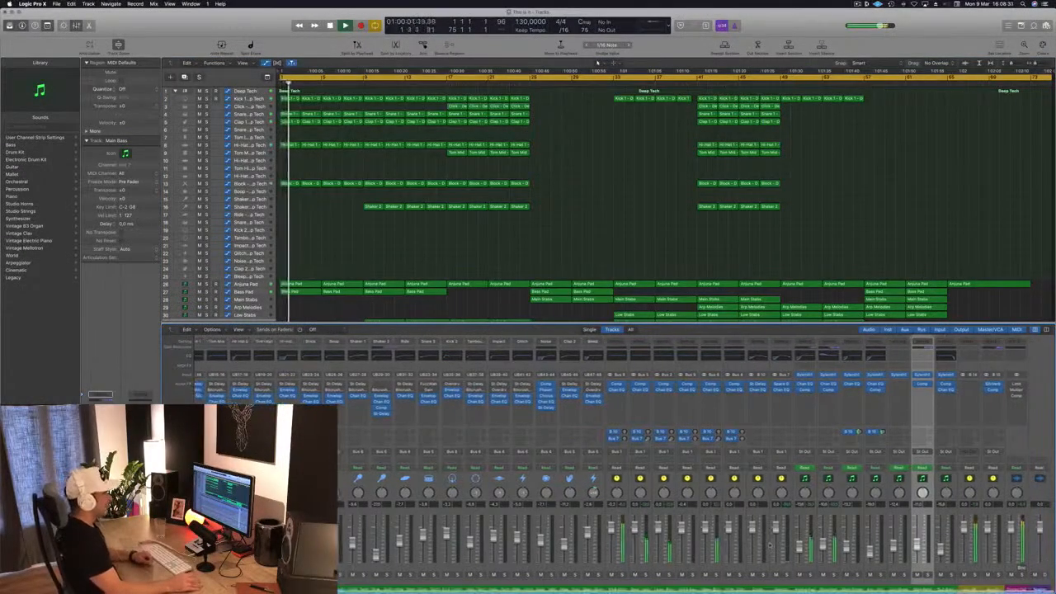
scroll(770, 545, left, 5)
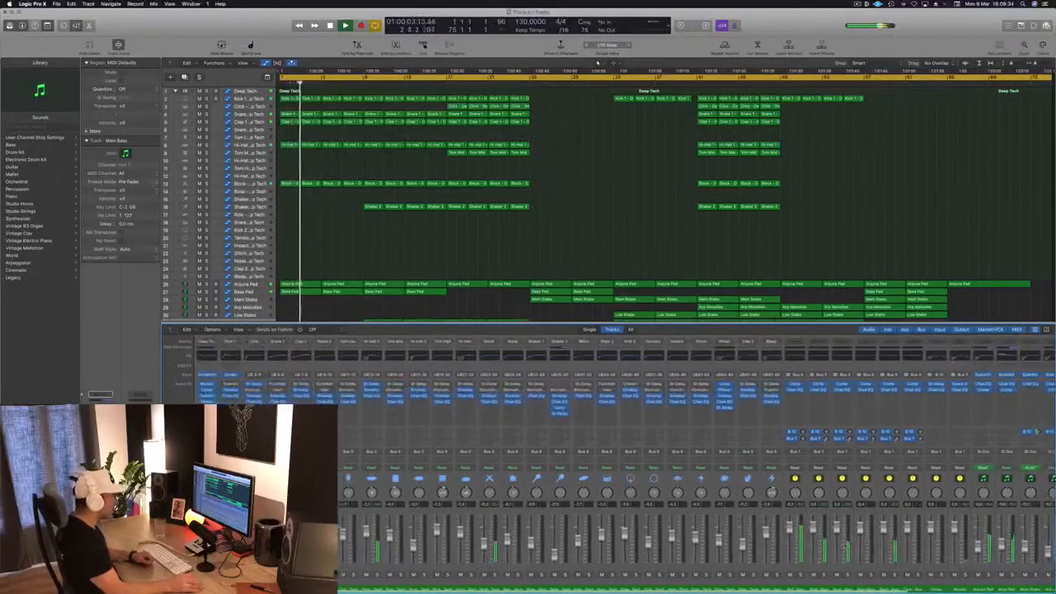
scroll(830, 545, right, 2)
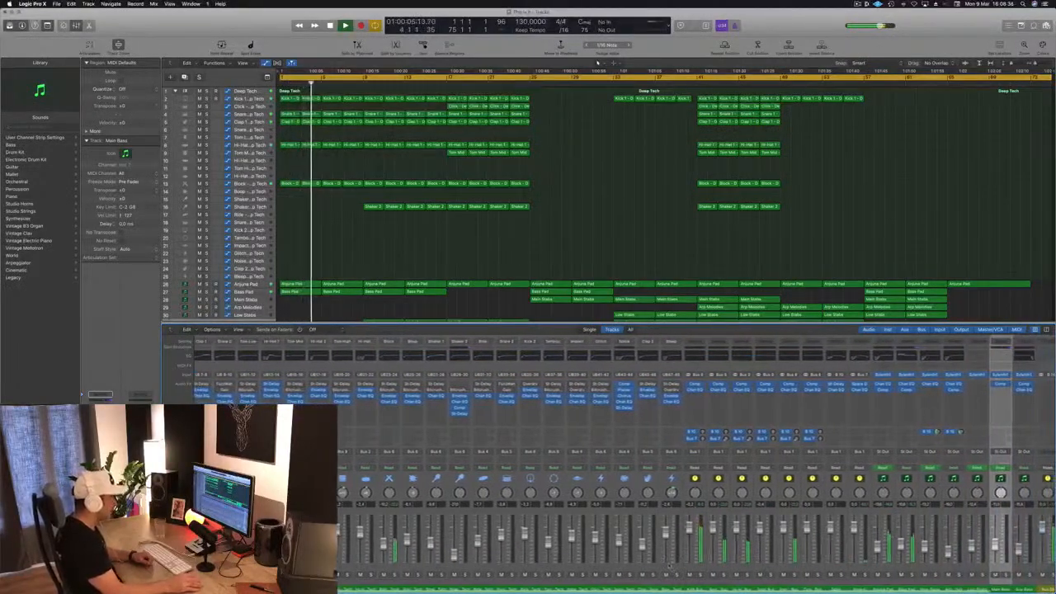
scroll(838, 551, left, 2)
scroll(835, 552, left, 3)
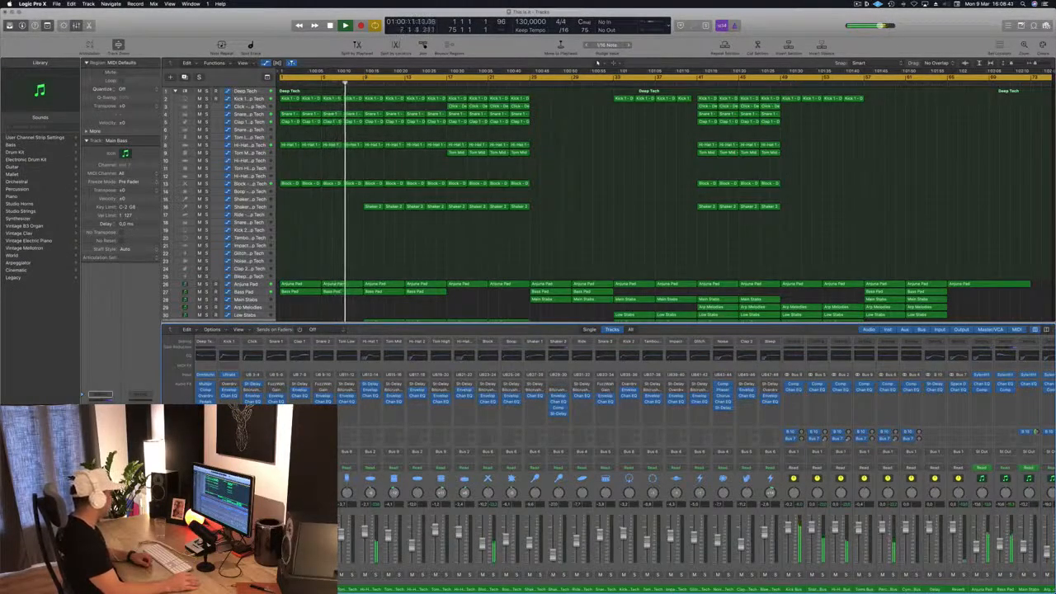
Solo the Deep Tech drum stack briefly during playback, unsolo it, and check the instrument channels in the mixer.
key(ctrl+s)
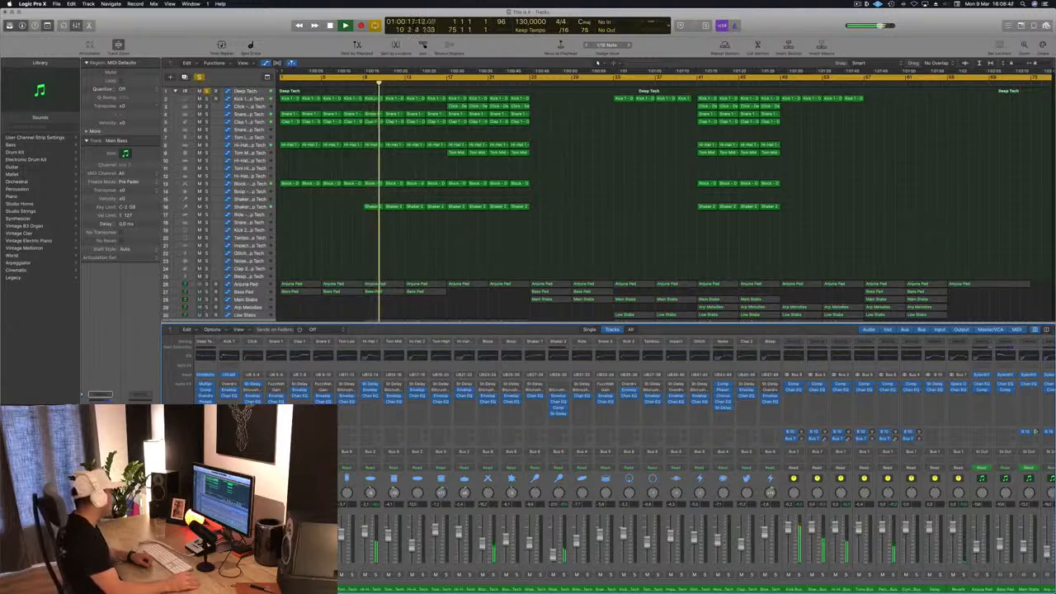
key(ctrl+s)
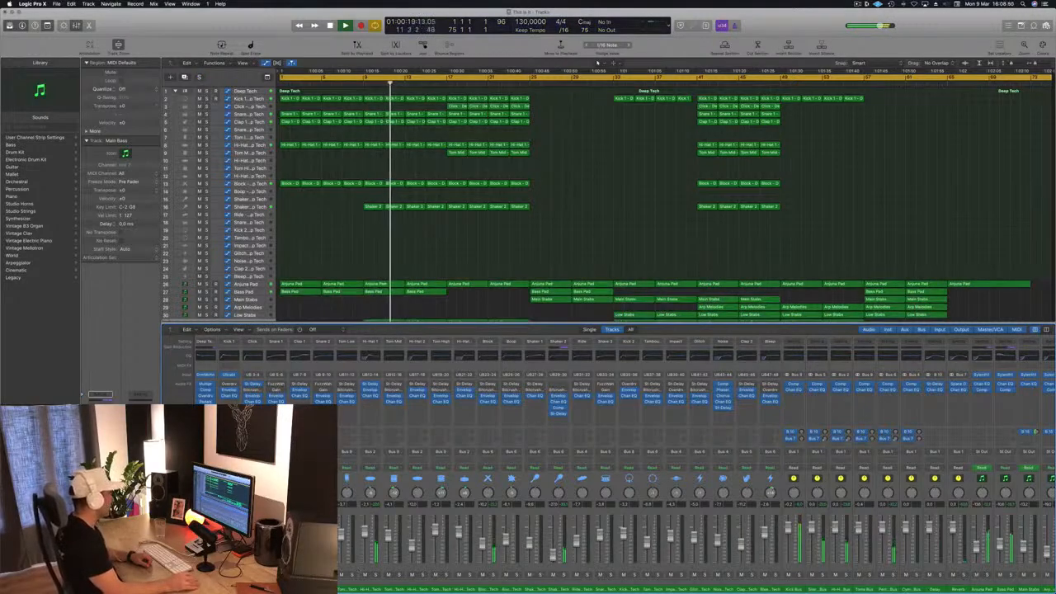
scroll(558, 572, right, 2)
scroll(558, 573, right, 4)
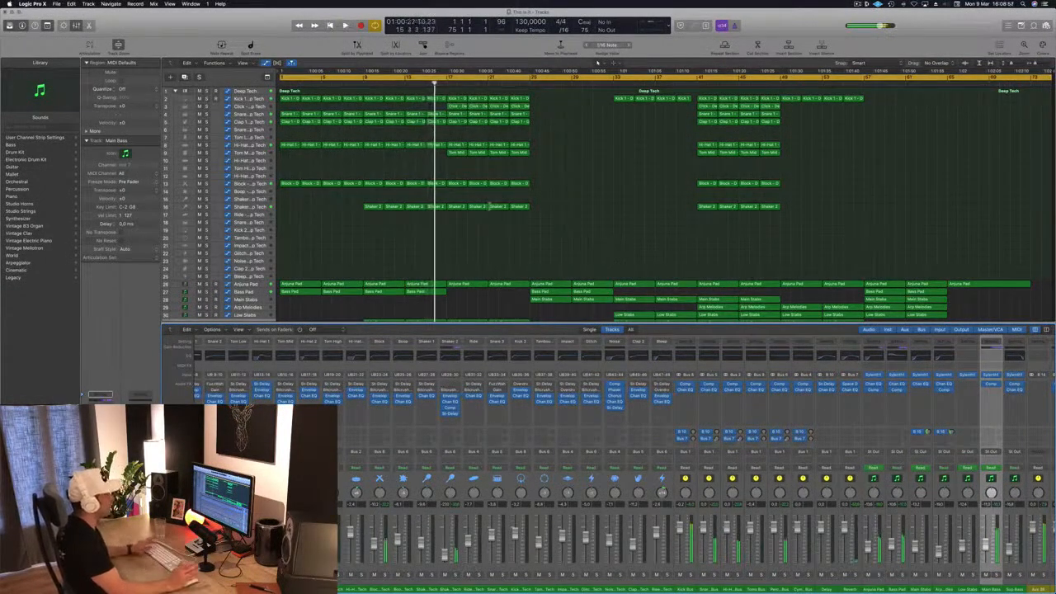
click(322, 242)
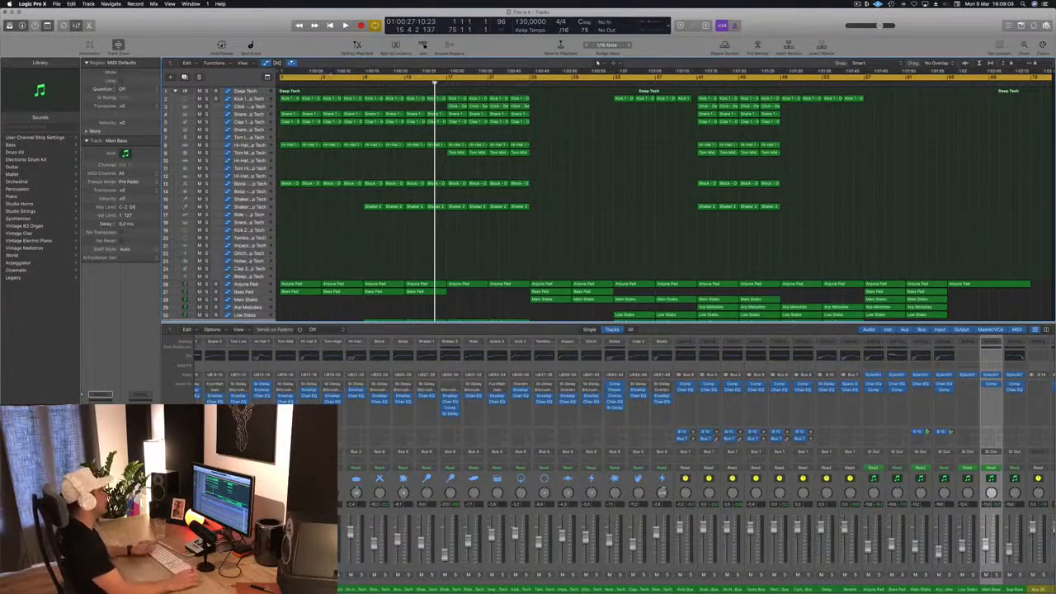
Set the cycle range to bars 1 to 9 and play it from the start with the arrangement enlarged.
shift+click(348, 81)
drag(282, 79, 364, 83)
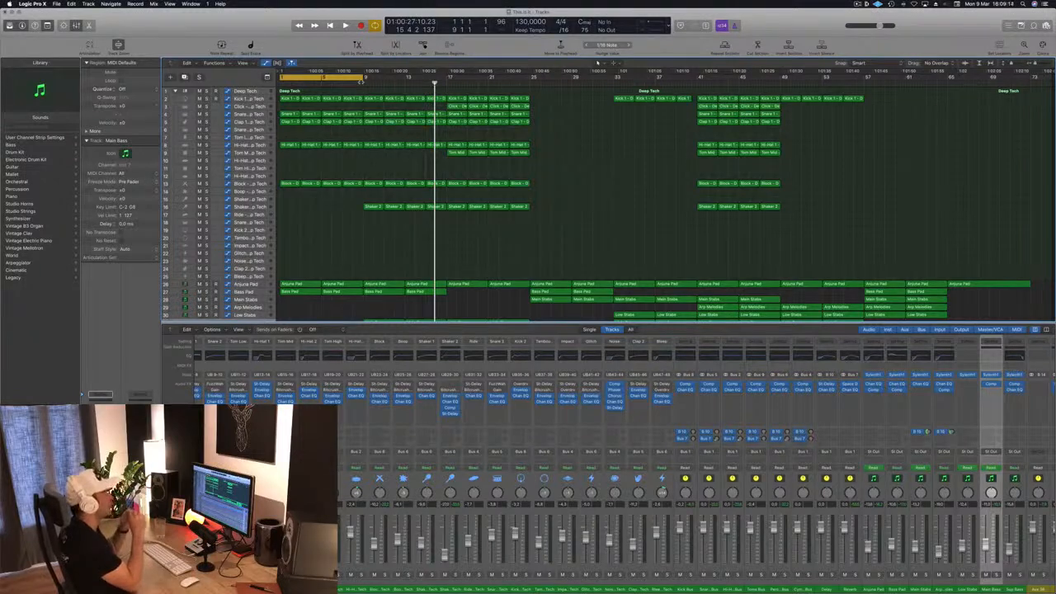
key(space)
key(super+Right)
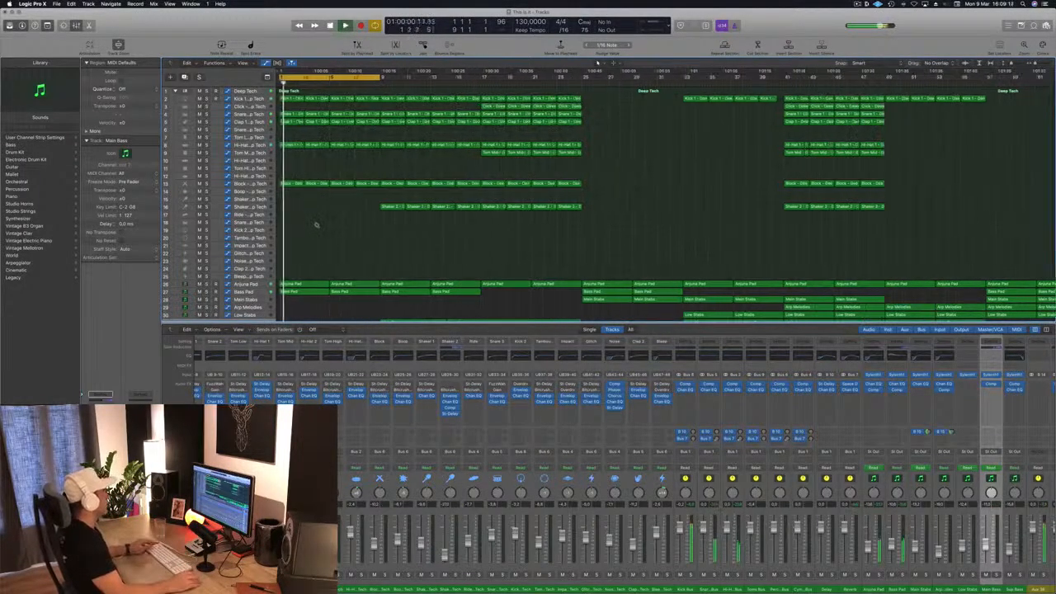
key(super+Up)
scroll(330, 216, up, 1)
key(Return)
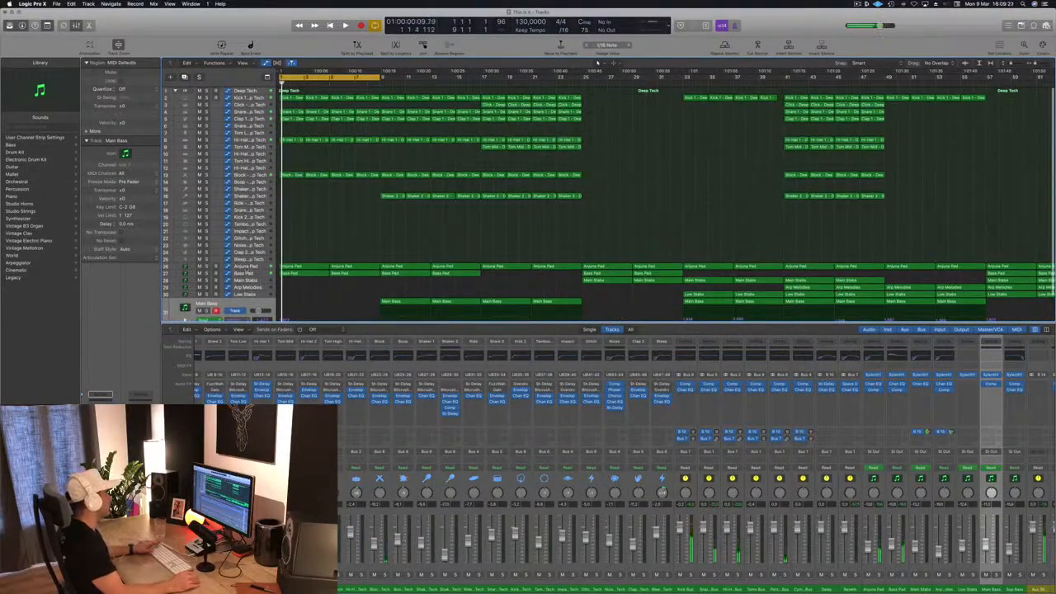
Select the Arjuna Pad track and audition the Bass Pad track soloed from bar 1, removing the solo at the end.
click(247, 268)
key(space)
click(208, 276)
key(s)
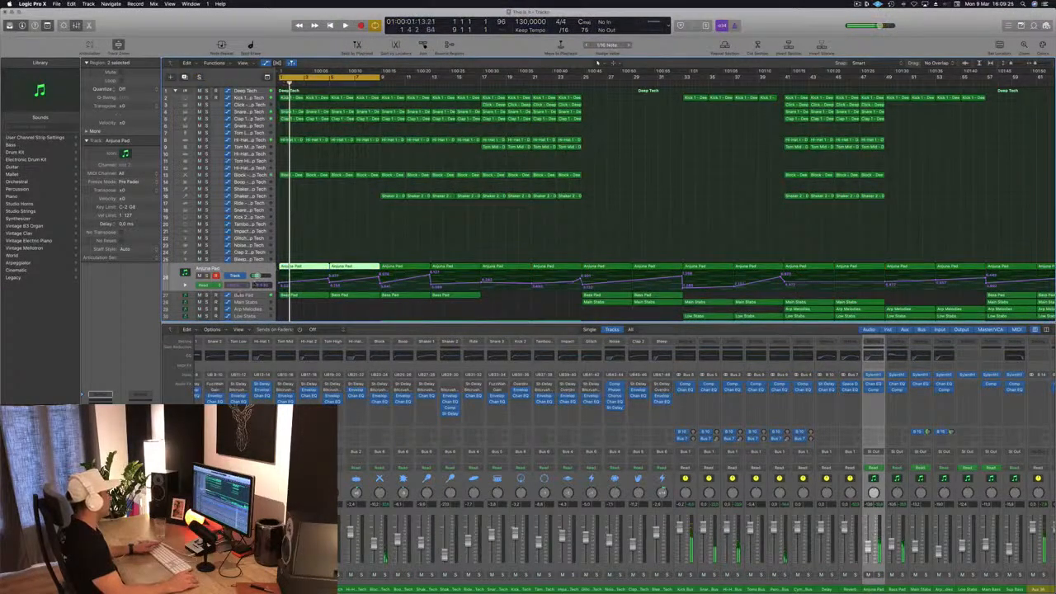
click(208, 295)
key(space)
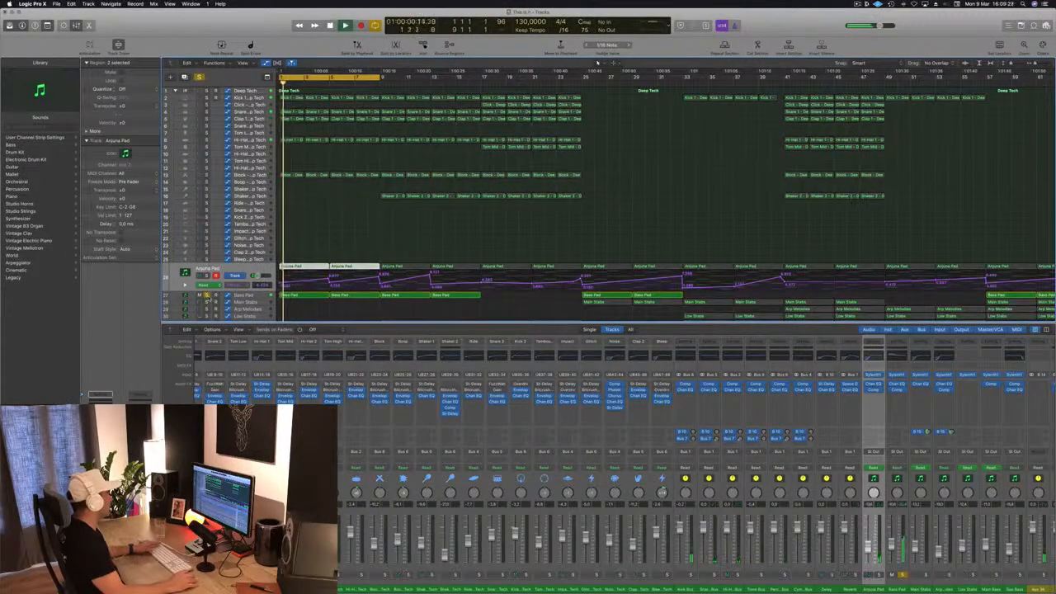
click(207, 296)
key(space)
Delete the two Arjuna Pad regions in bars 1 to 9 and play the section without them.
drag(301, 251, 352, 269)
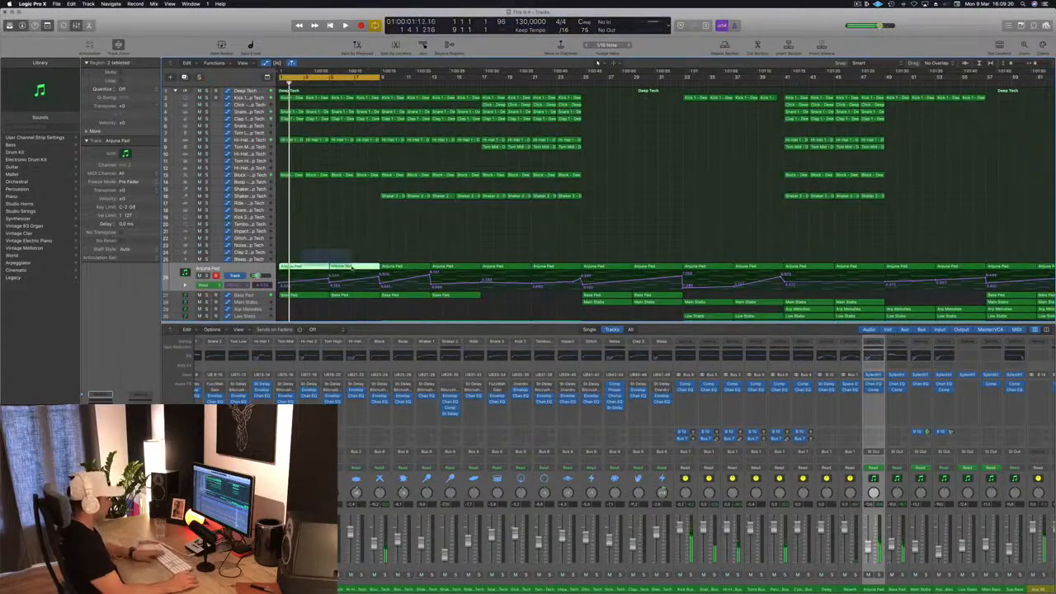
key(Delete)
key(space)
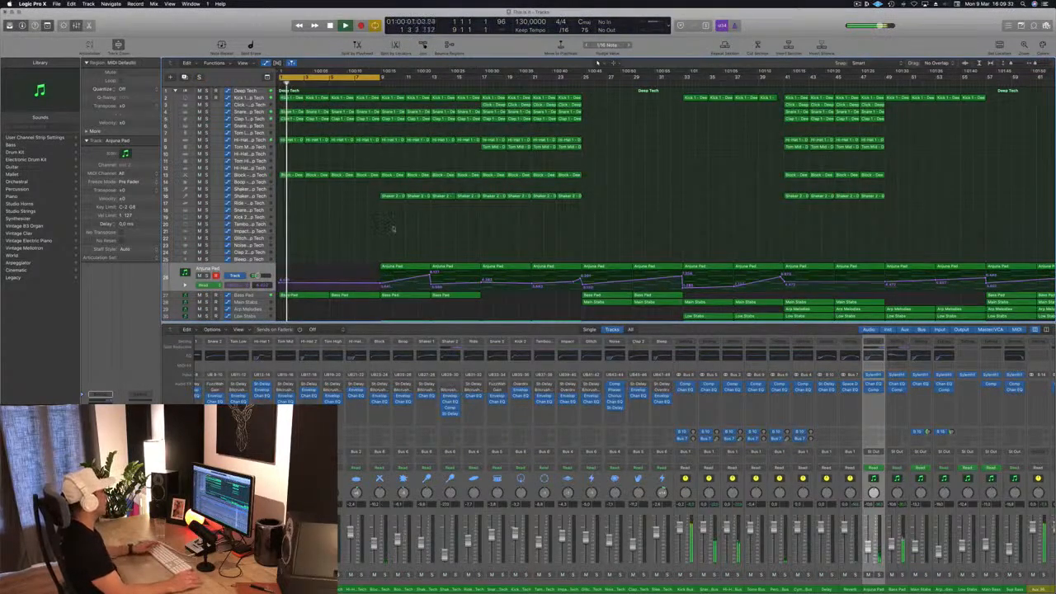
key(space)
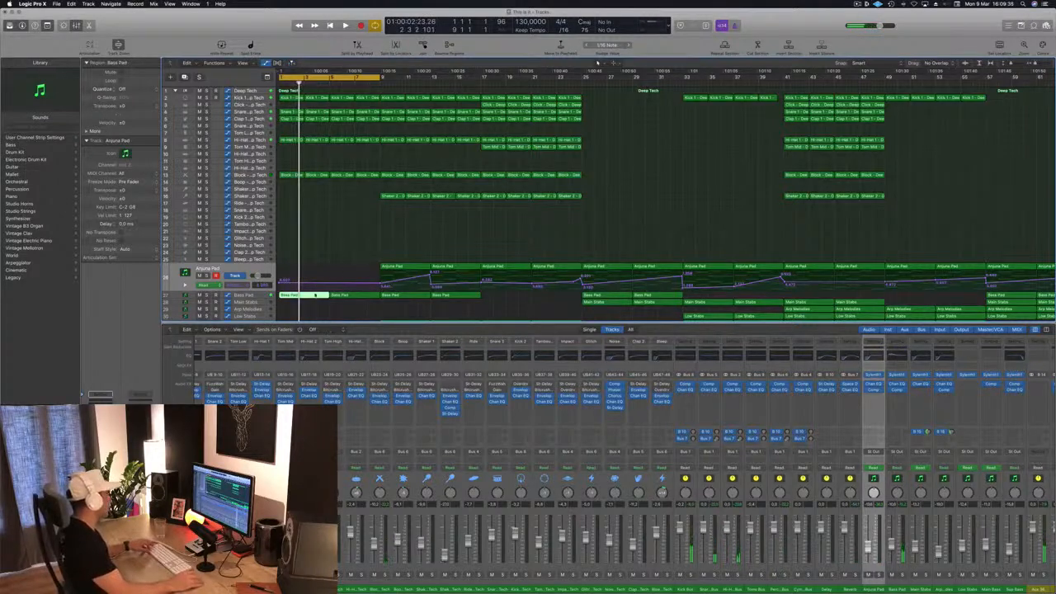
Edit the first Bass Pad region in the Piano Roll so all its notes sit on the first note's pitch.
double_click(304, 297)
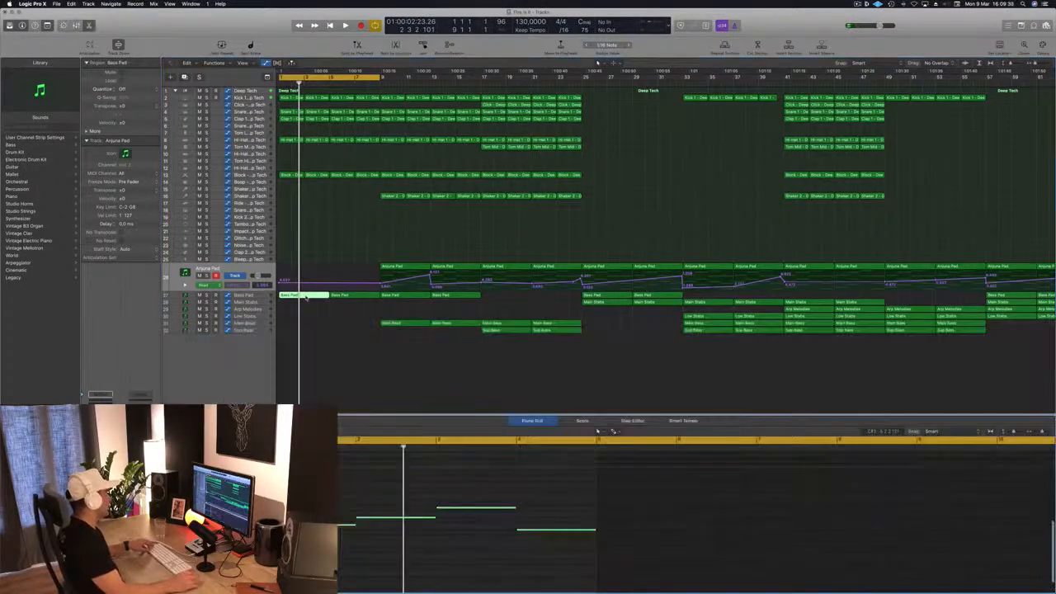
key(super+a)
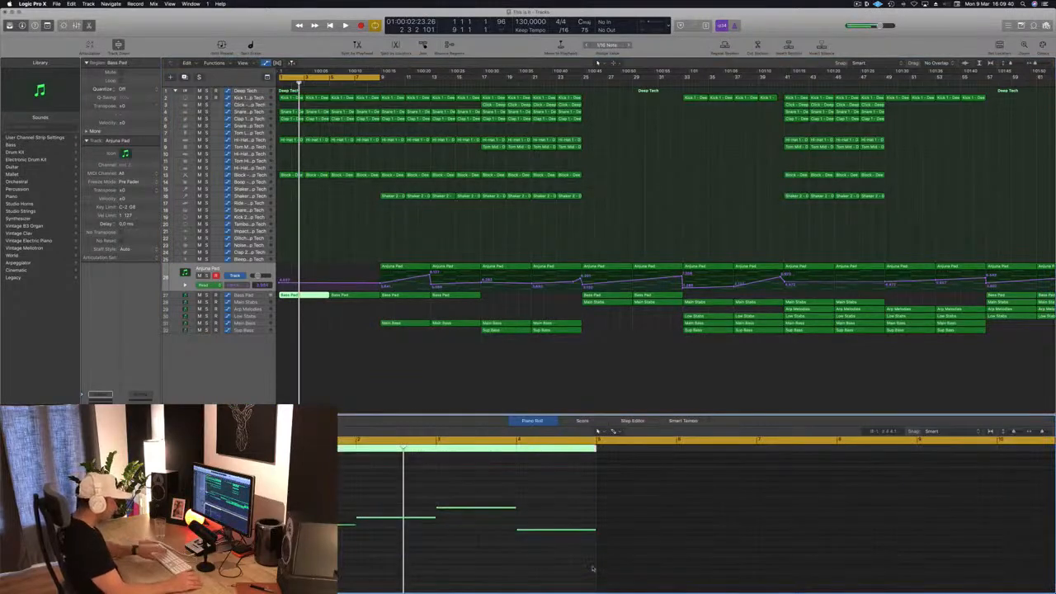
key(Delete)
drag(322, 526, 484, 528)
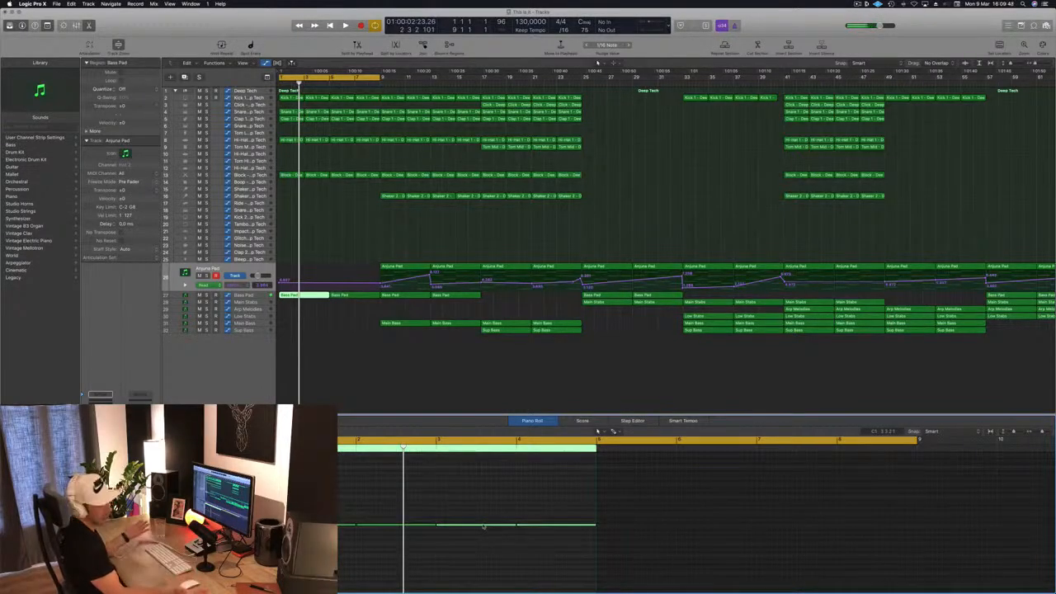
Replace the second Bass Pad region at bar 5 with a copy of the edited first region and play the section.
click(351, 295)
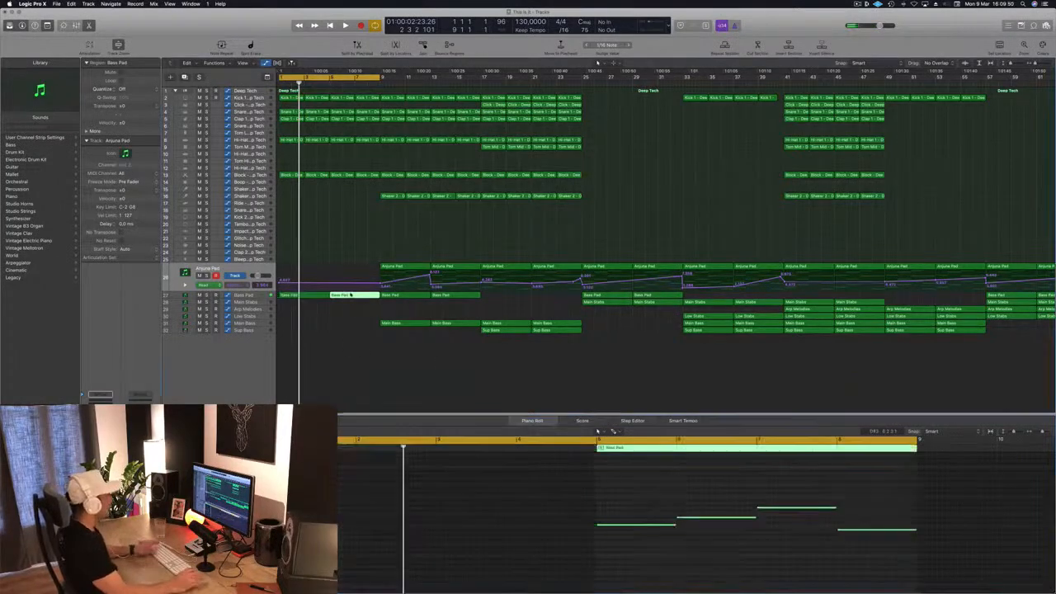
key(Delete)
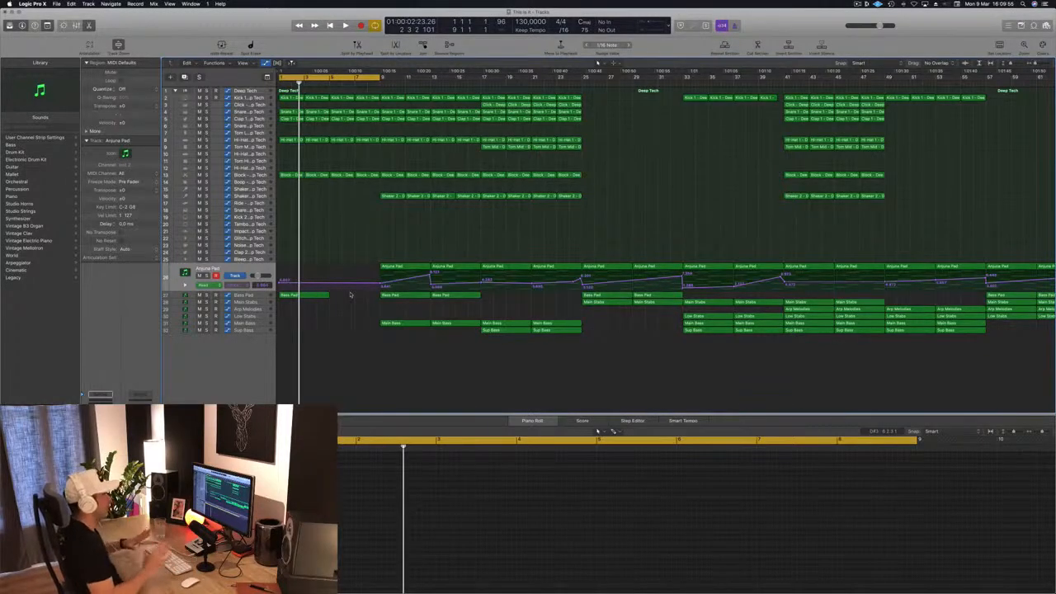
drag(302, 304, 353, 302)
key(space)
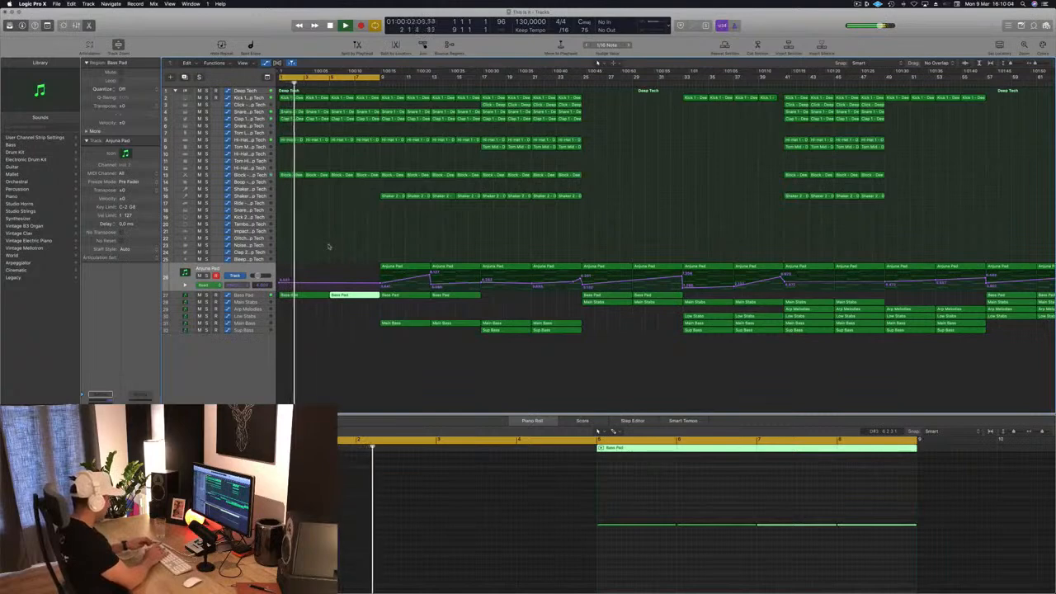
double_click(329, 246)
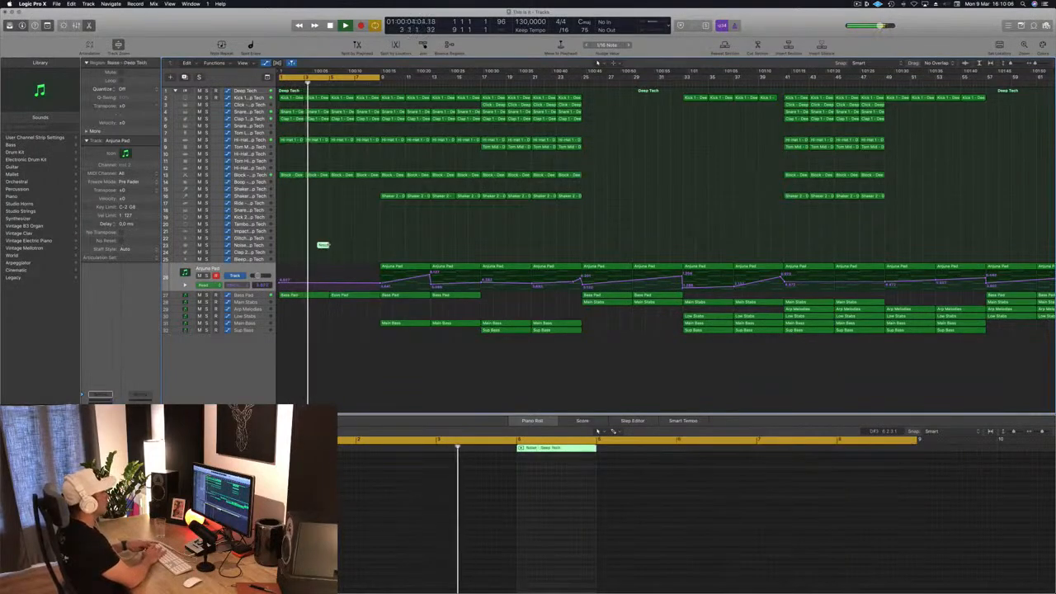
click(360, 246)
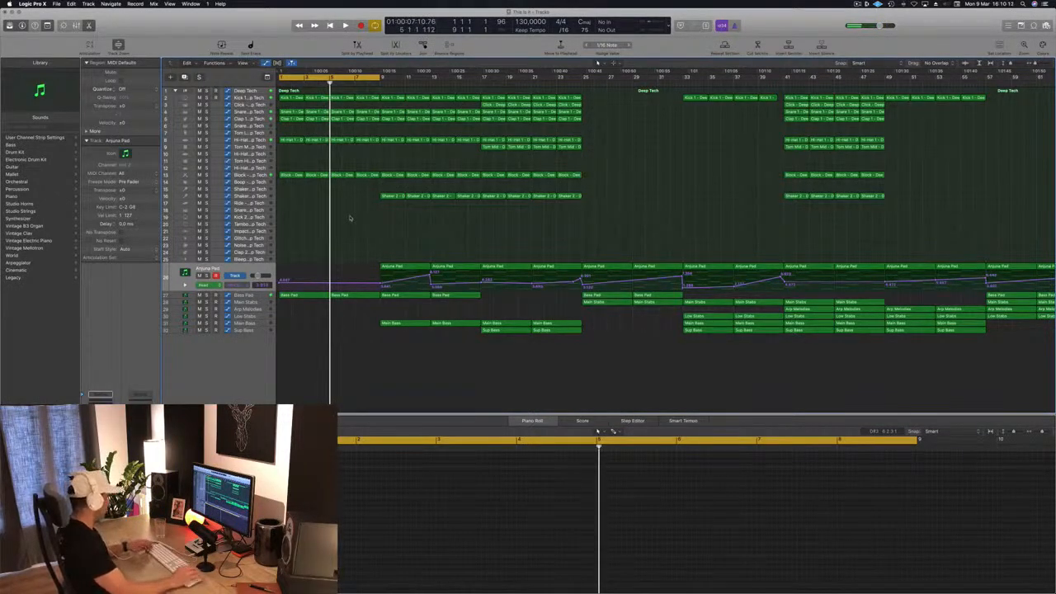
Repeat the section in bars 1 to 9 three times, pushing the following music back, and play it from the start.
key(super+r)
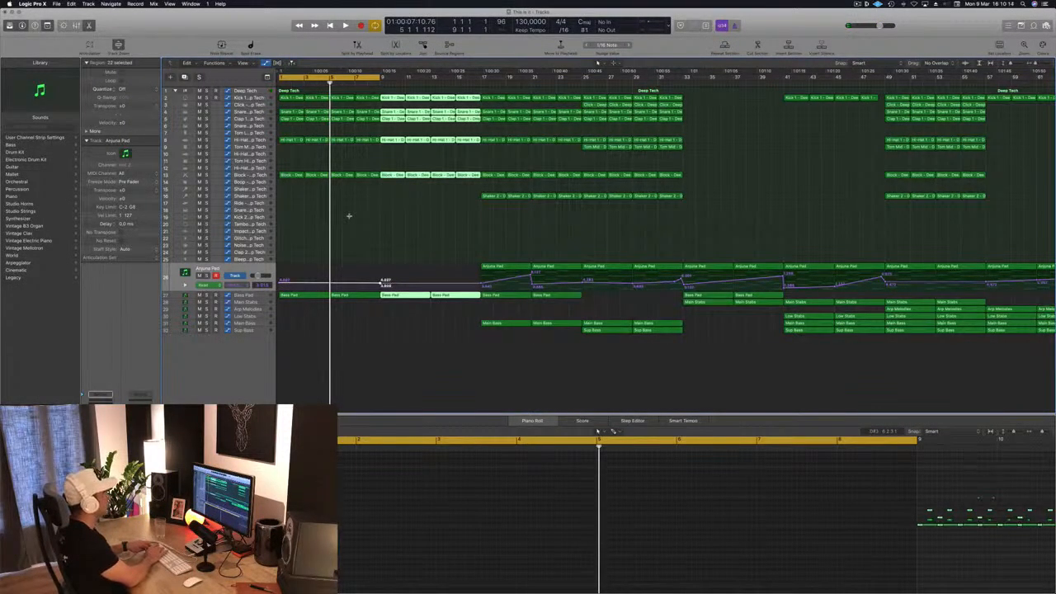
key(super+r)
key(super+r)
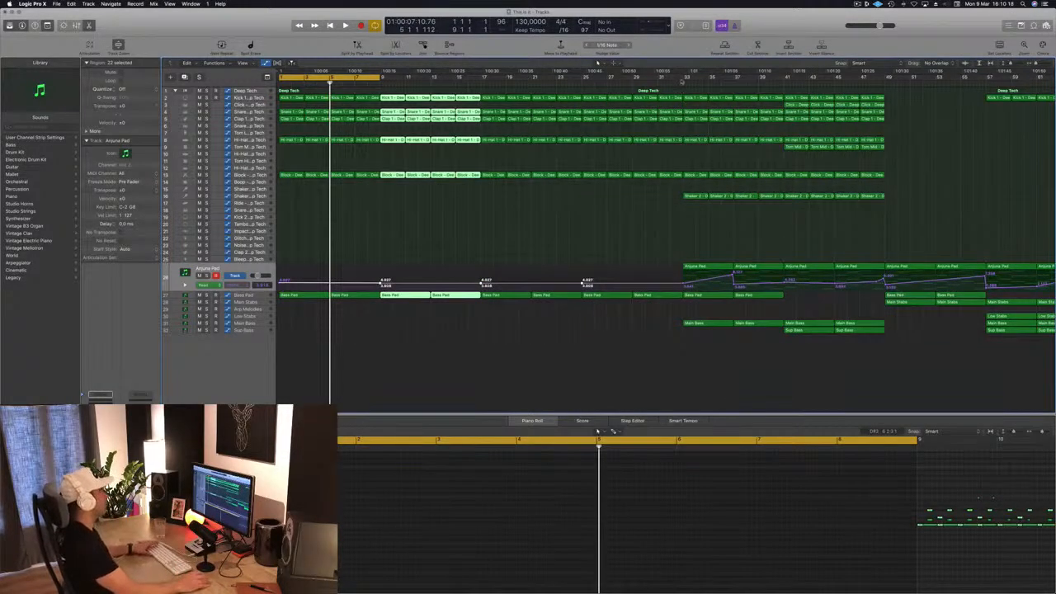
click(425, 221)
key(space)
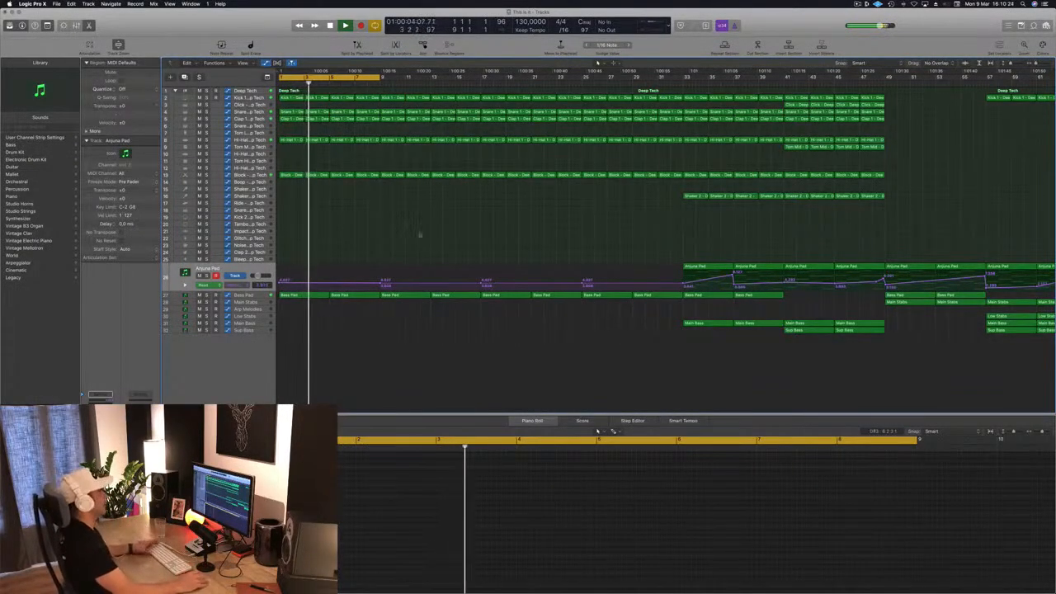
Open the Bass Pad track's Sylenth1 instrument, decline the new-version download and play the section from the start.
scroll(450, 239, down, 2)
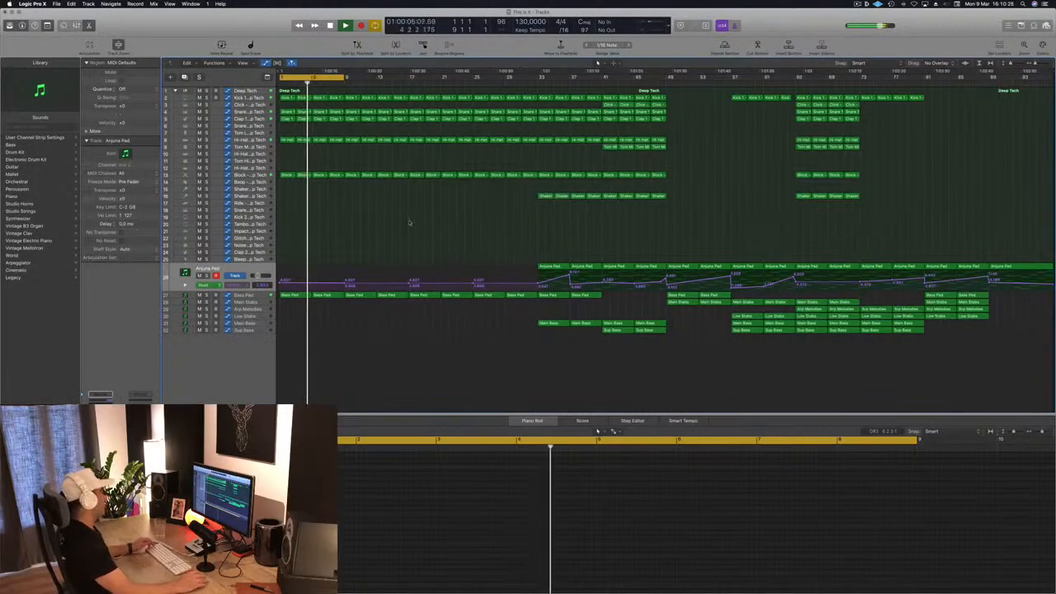
scroll(378, 233, up, 3)
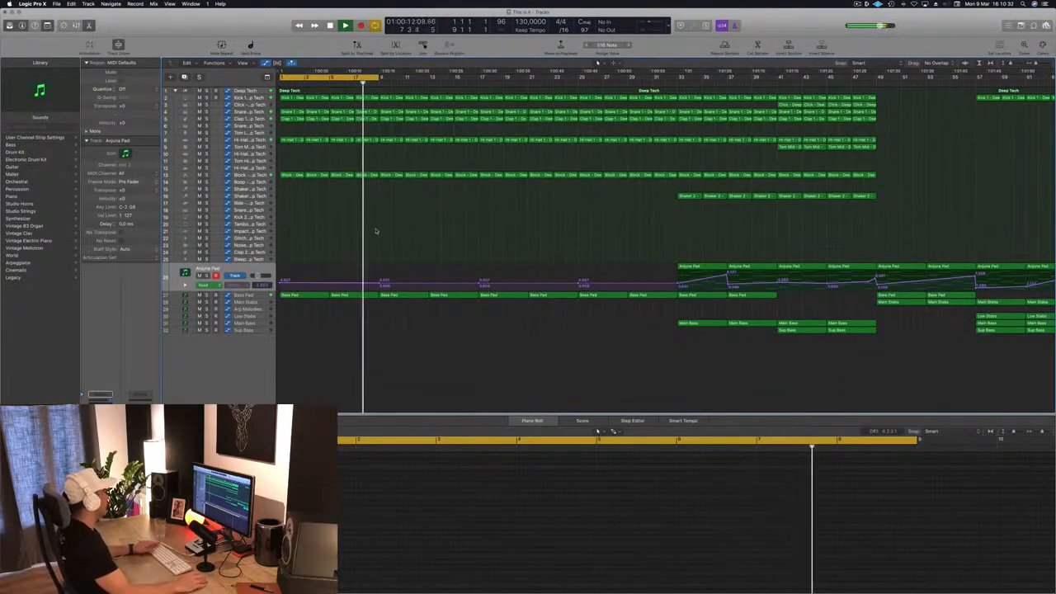
click(256, 295)
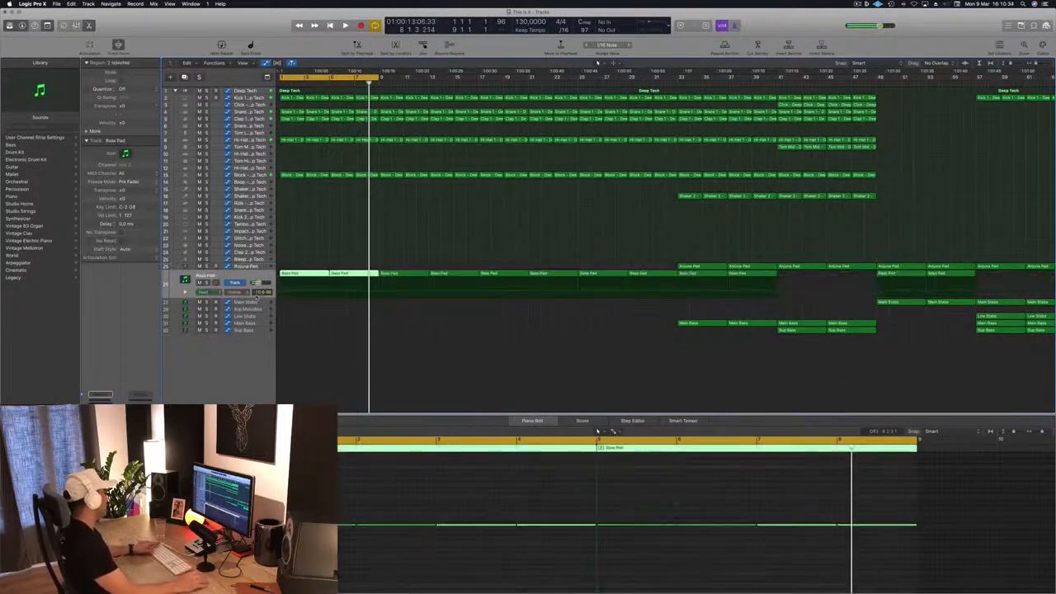
key(v)
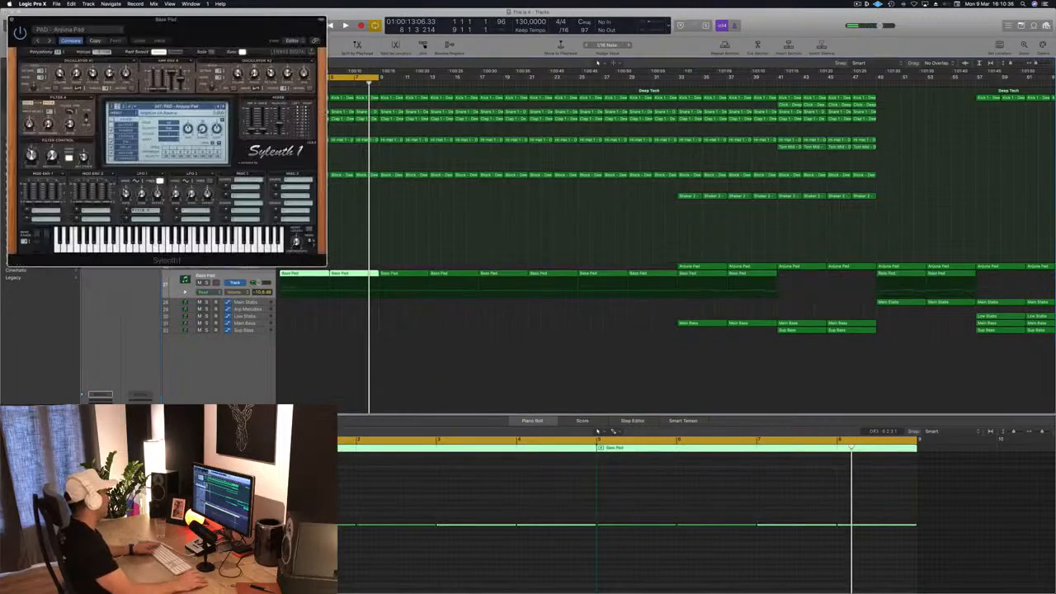
drag(244, 33, 814, 123)
key(space)
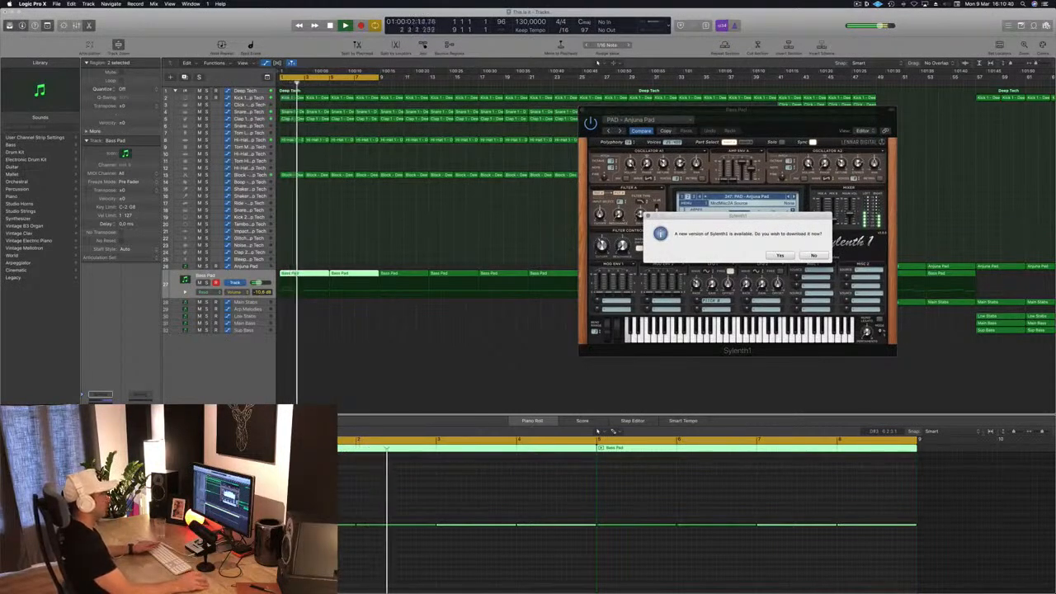
click(813, 255)
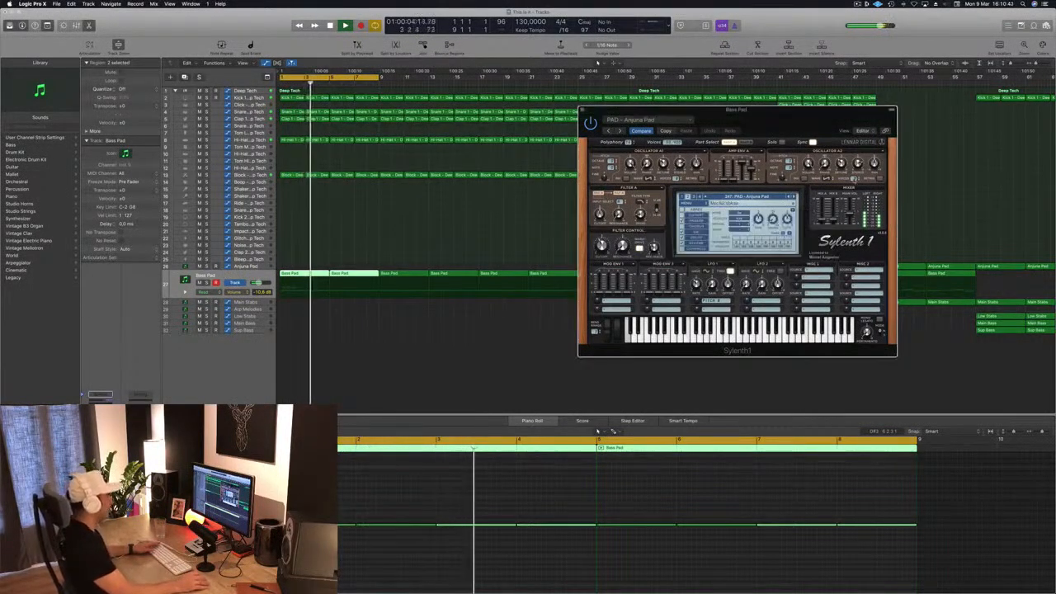
key(space)
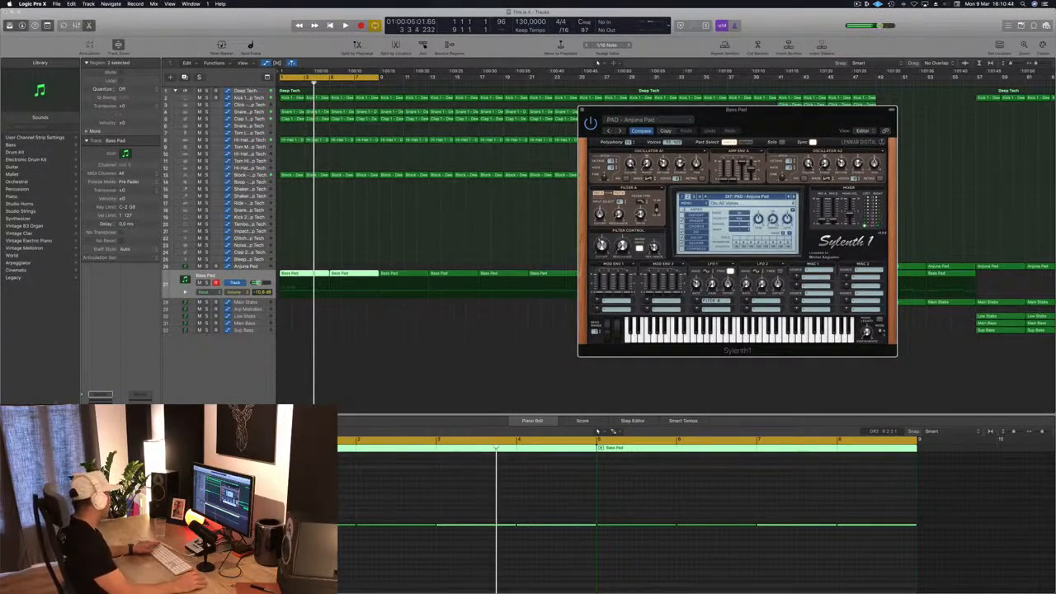
Adjust the threshold of the Bass Pad's Compressor during playback, check its side-chain settings, and lower the track volume to about -14 dB.
click(100, 446)
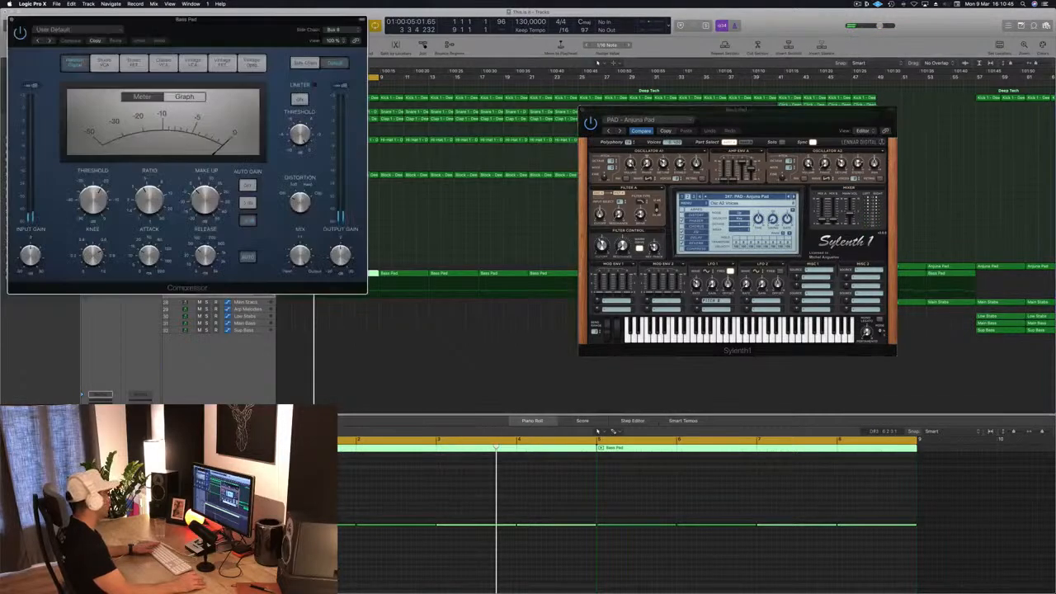
drag(168, 29, 383, 123)
key(space)
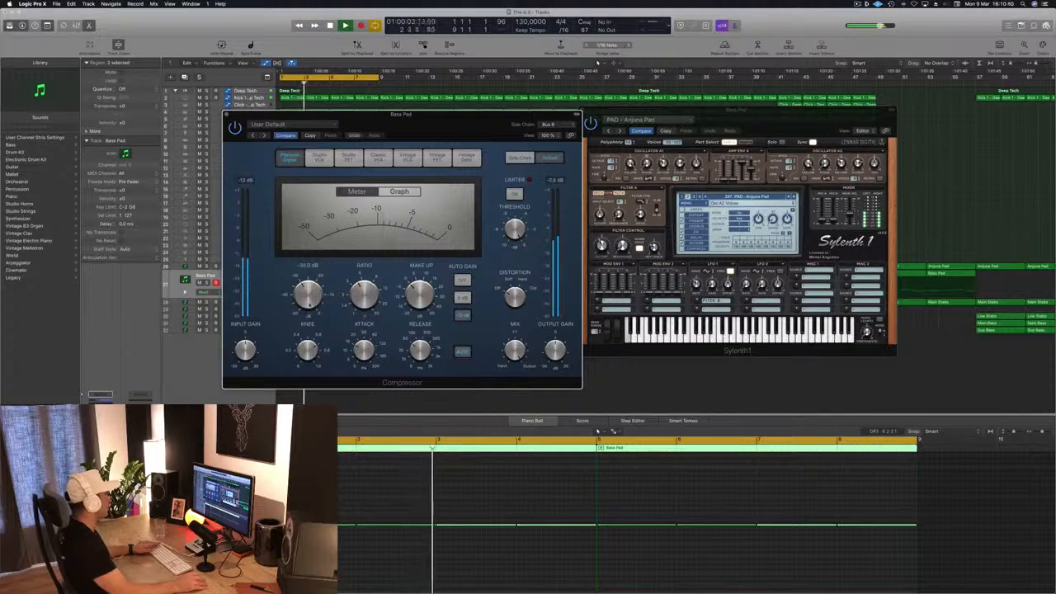
click(519, 157)
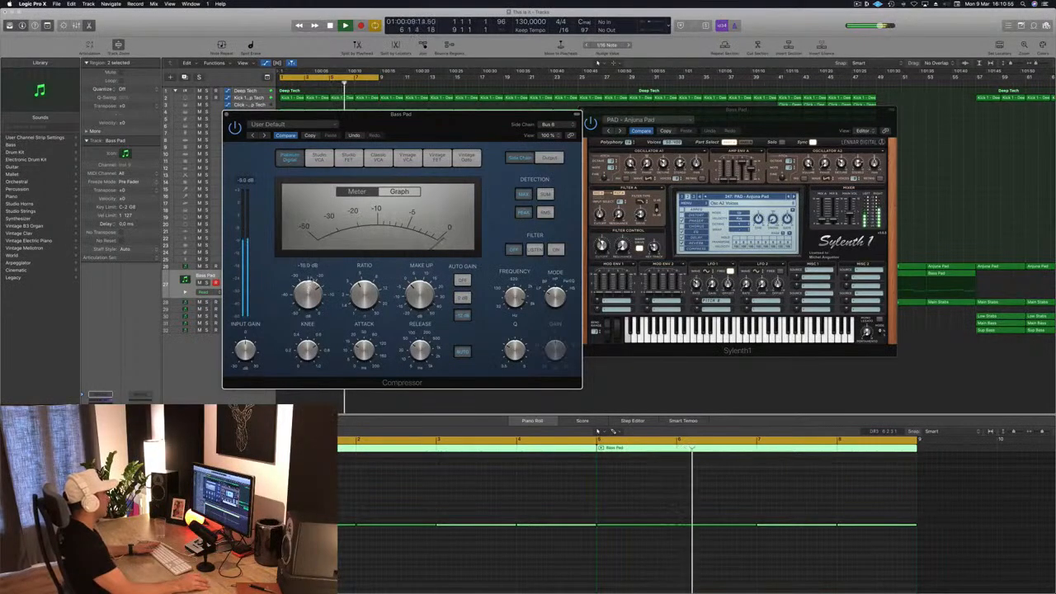
key(super+w)
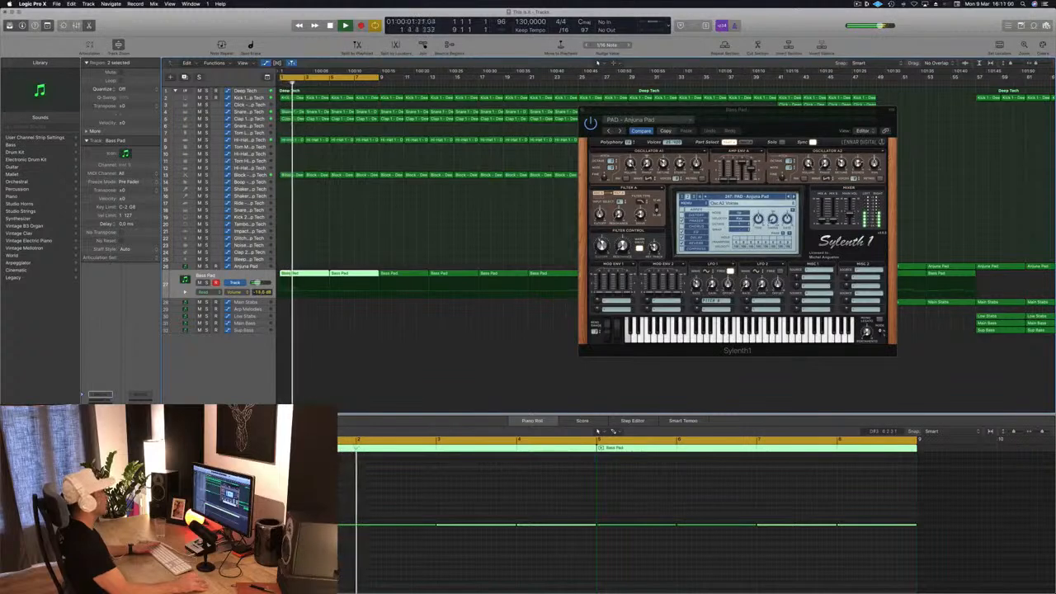
Set the Bass Pad track's automation to Touch and record a brief Sylenth1 filter cutoff move at the start of the section.
drag(793, 119, 719, 122)
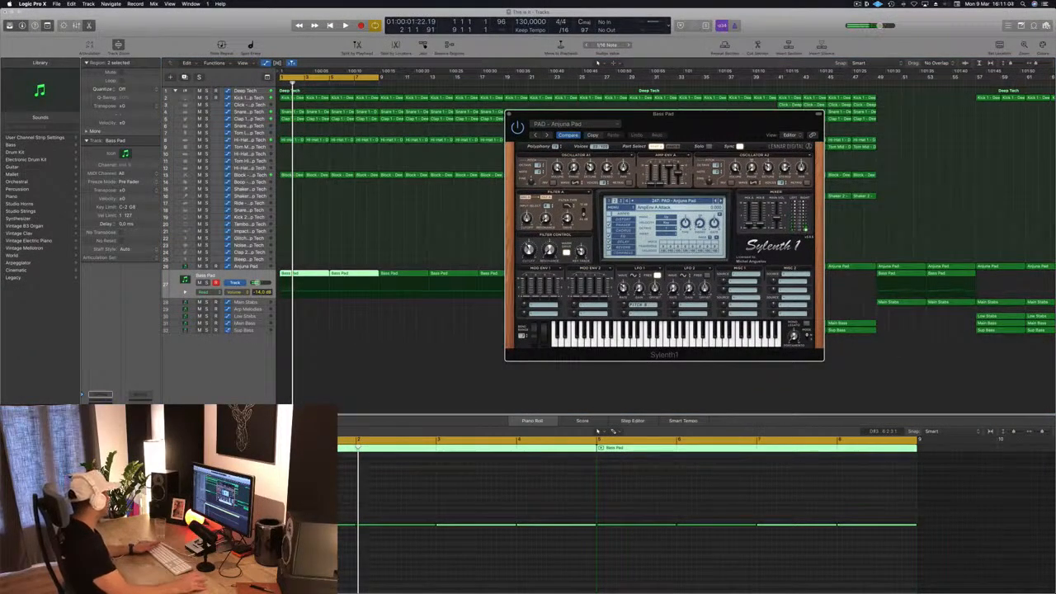
click(710, 385)
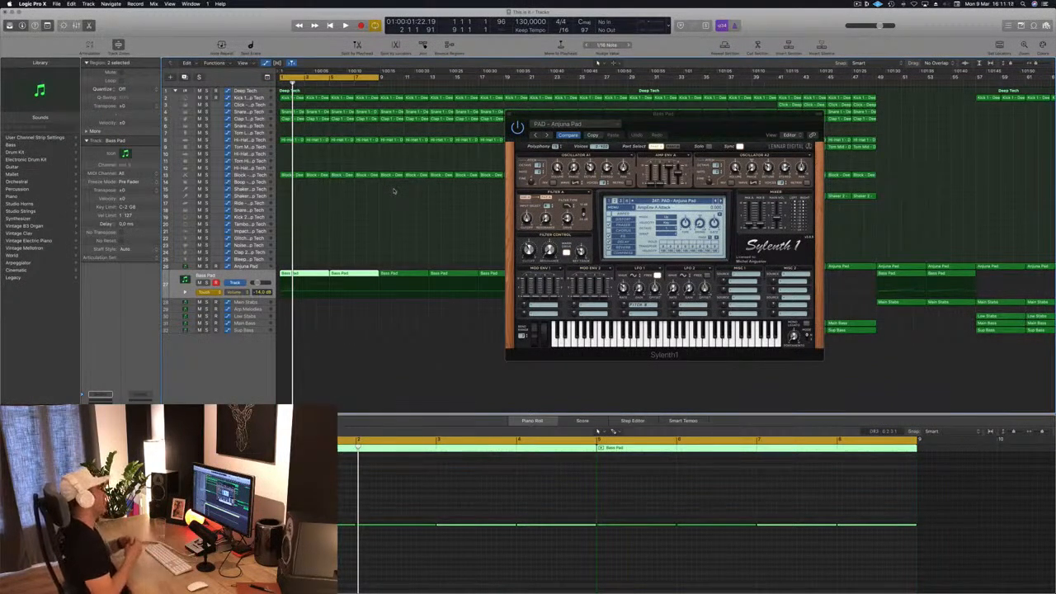
key(space)
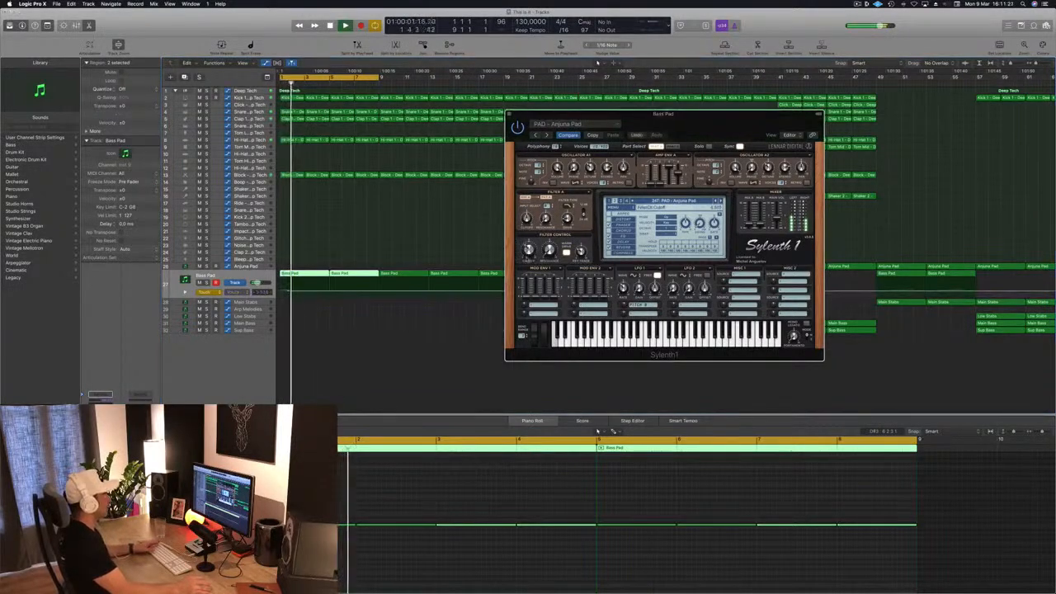
click(508, 114)
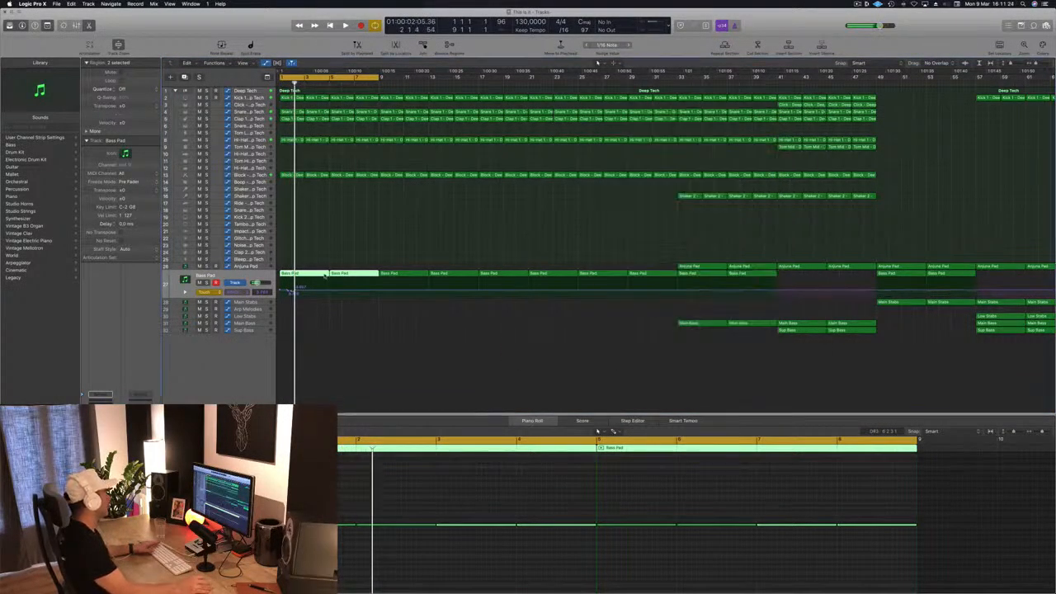
Place filter cutoff automation points at bars 5 and 9 on the Bass Pad track and switch its automation to Read.
click(299, 292)
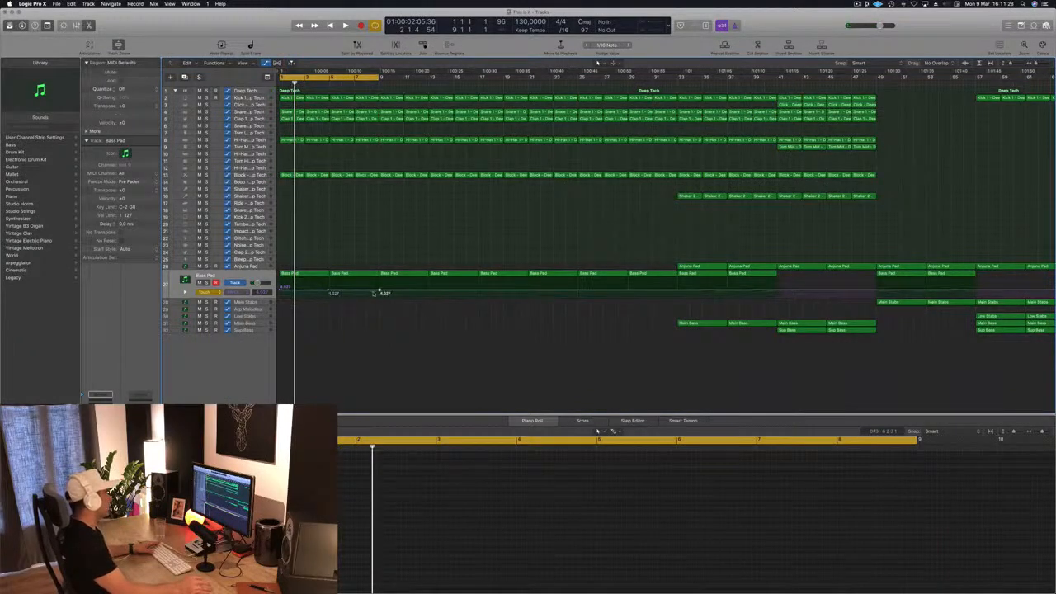
click(328, 293)
drag(328, 293, 330, 293)
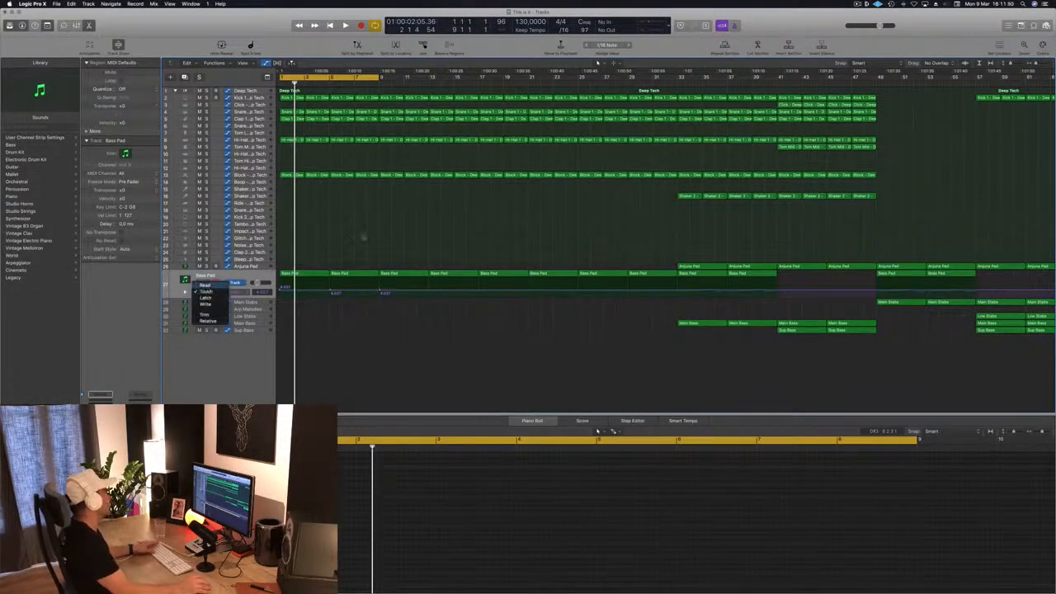
click(205, 284)
Raise the Bass Pad's cutoff automation at bar 5 during playback so the filter opens gradually from bar 1.
key(space)
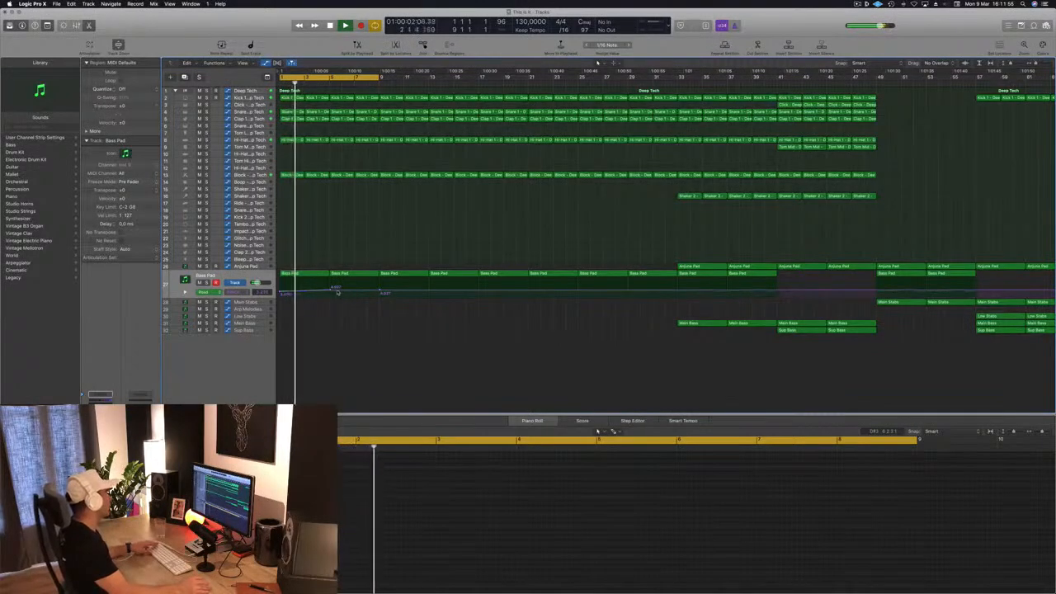
drag(331, 290, 329, 287)
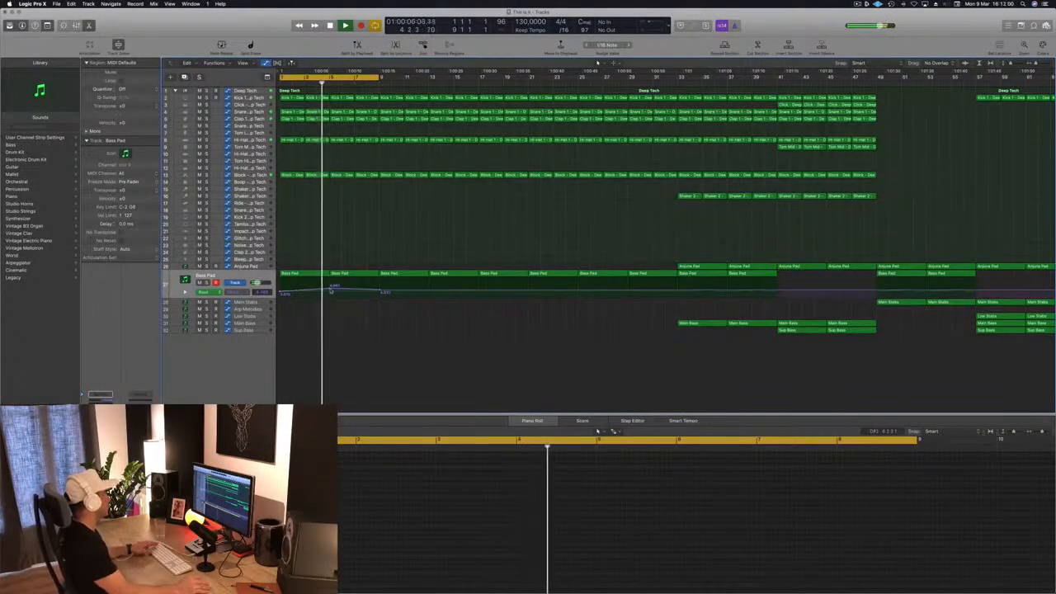
scroll(330, 289, up, 5)
scroll(340, 291, up, 3)
key(space)
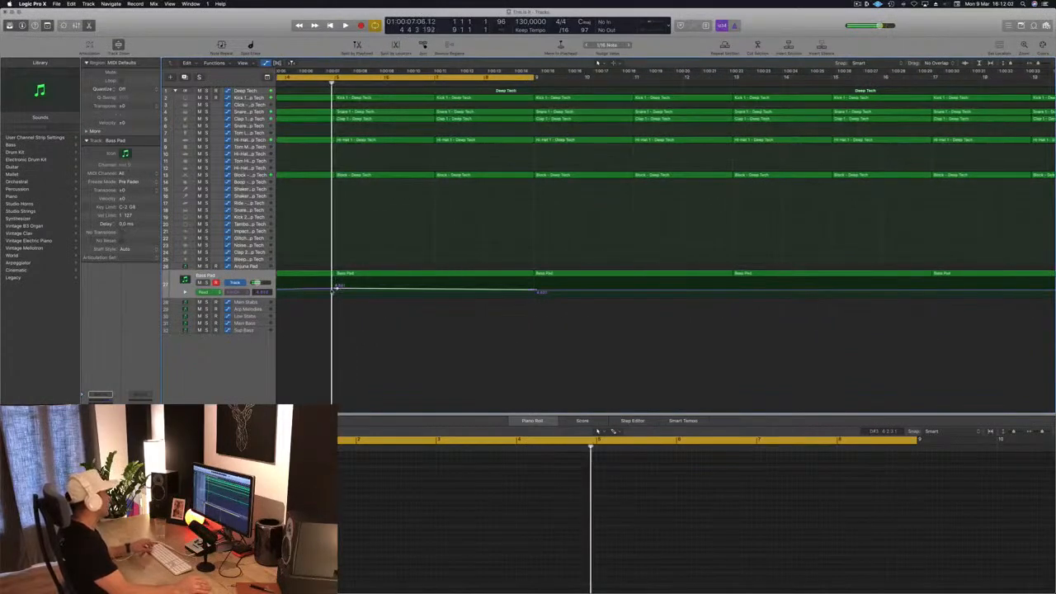
Drop the cutoff automation sharply at bar 5 so it climbs again to bar 9, and play the section.
drag(338, 287, 334, 294)
key(space)
scroll(346, 281, down, 5)
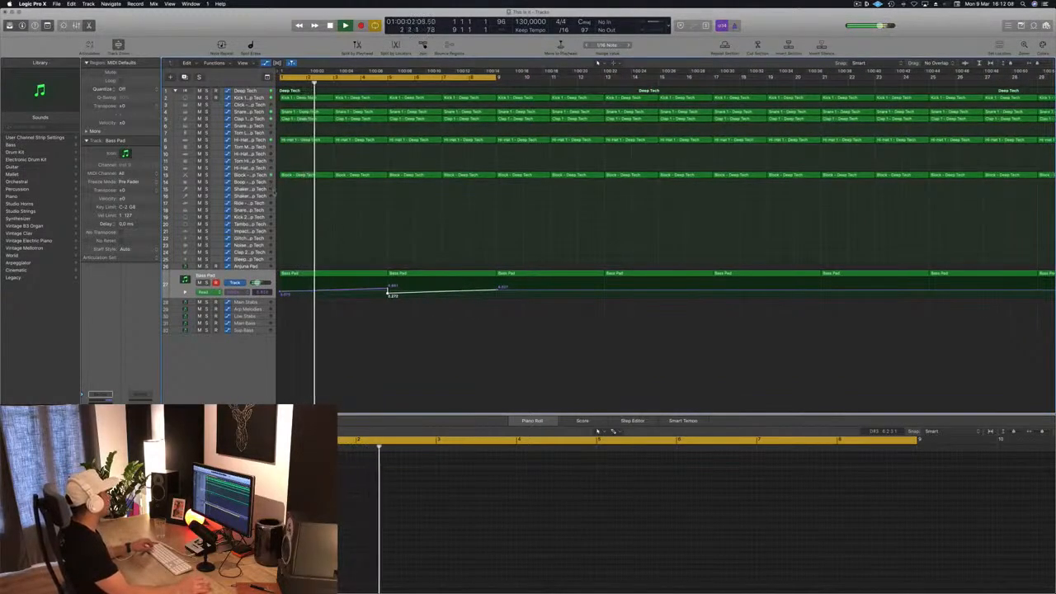
Copy the Block region at bar 5 onto the Impact track and edit its notes into two pairs on one pitch.
scroll(308, 203, up, 3)
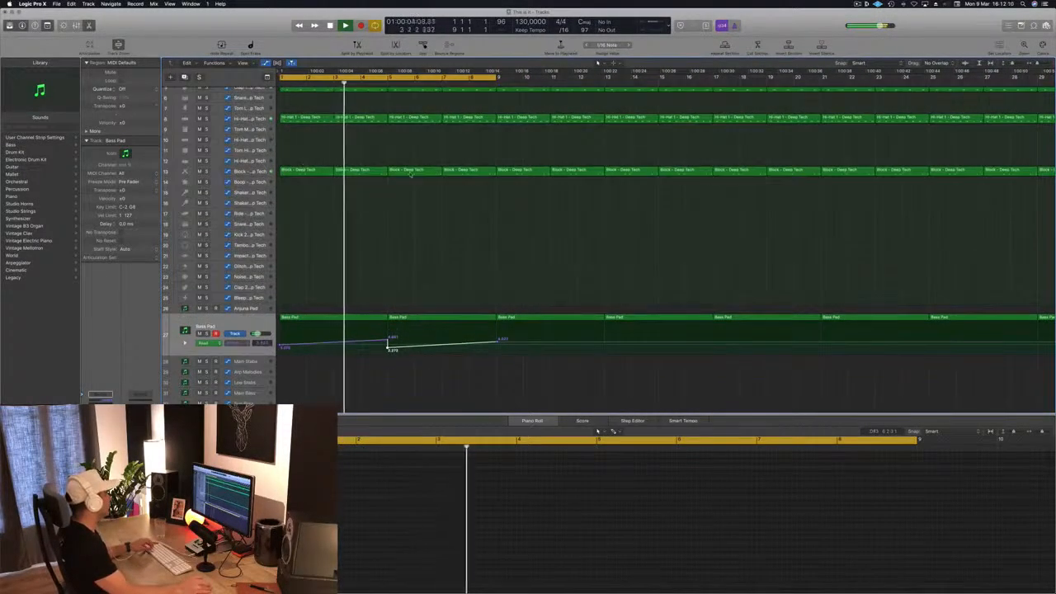
click(363, 171)
drag(363, 171, 439, 264)
click(663, 498)
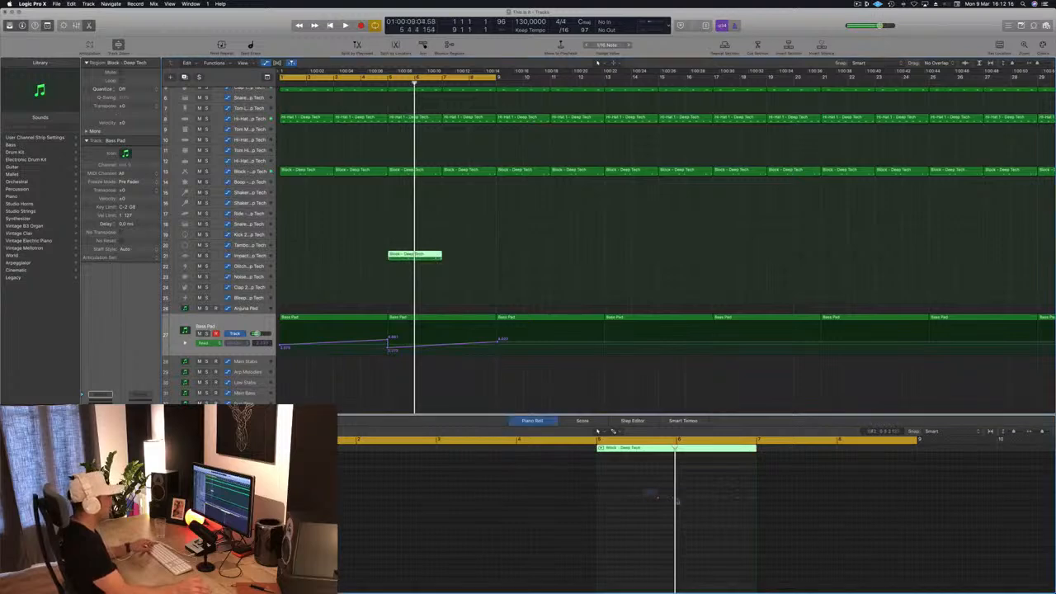
drag(775, 516, 761, 511)
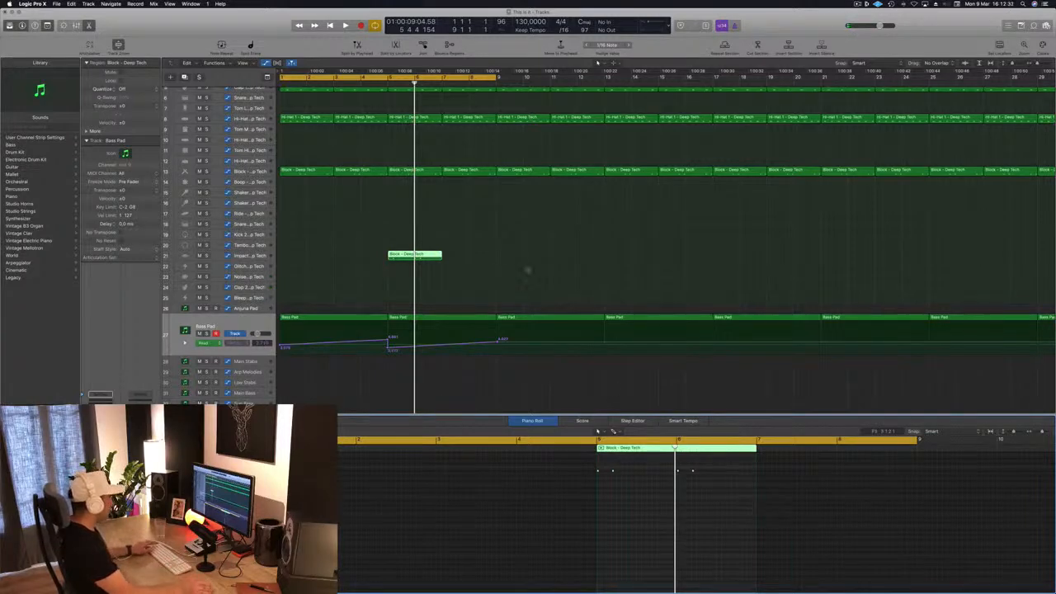
Move the copied Block region to the Clap 2 track and delete its second pair of notes at bar 6.
drag(400, 256, 400, 285)
key(space)
drag(669, 465, 713, 481)
key(Delete)
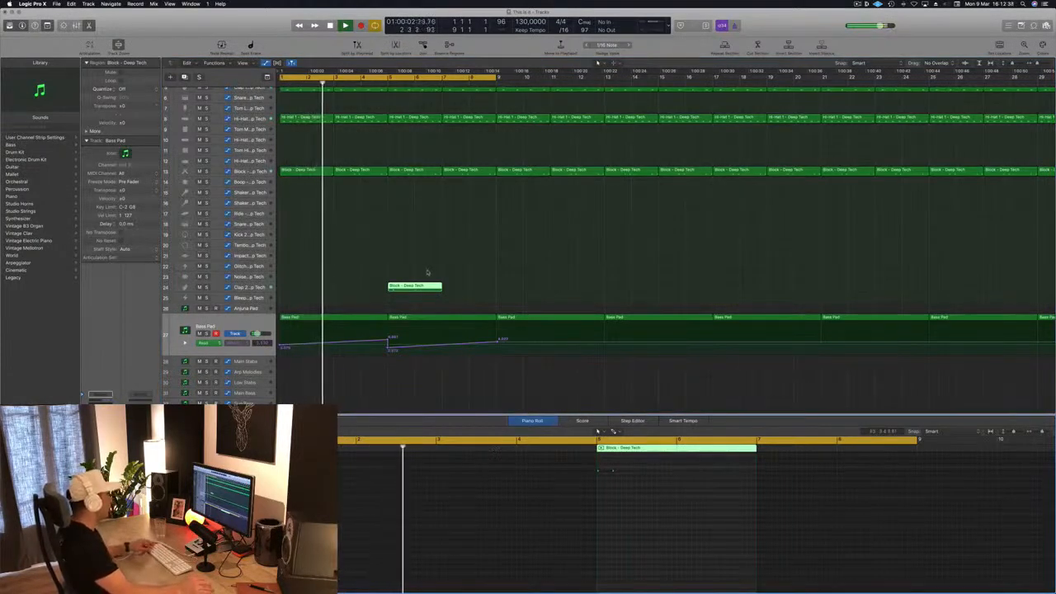
Listen to the section from the start with the clap hits at bar 5 and select the Clap 2 track.
key(super+Right)
key(super+Right)
scroll(561, 287, right, 5)
scroll(575, 273, left, 4)
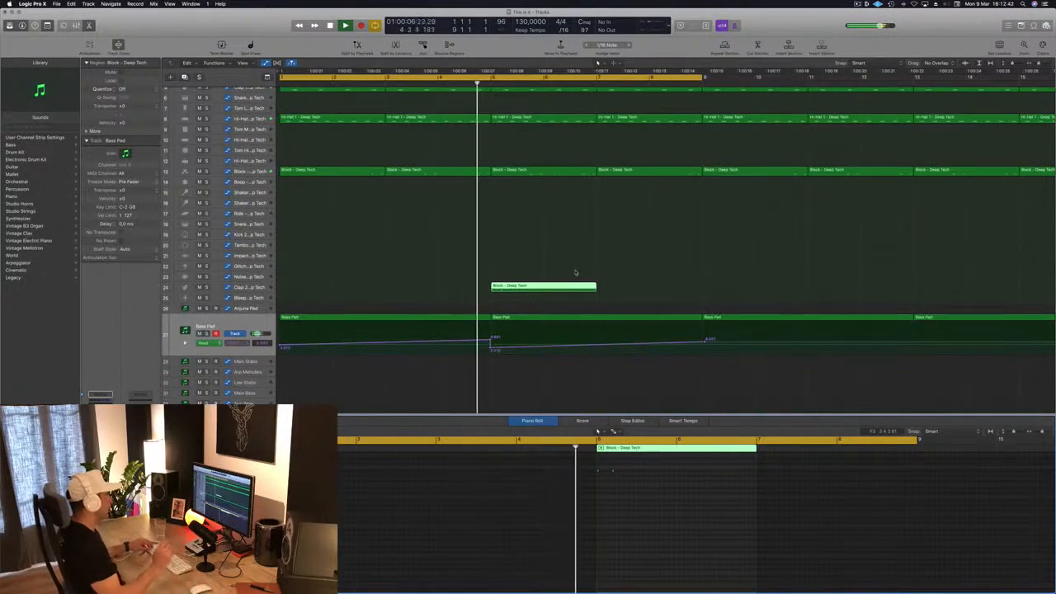
key(Return)
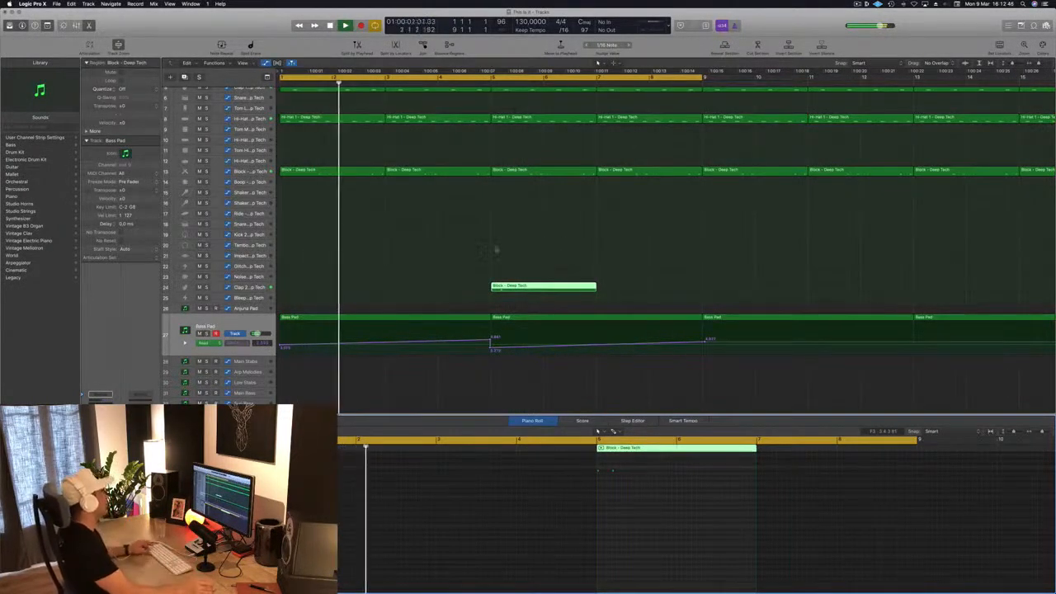
scroll(552, 255, left, 3)
click(248, 286)
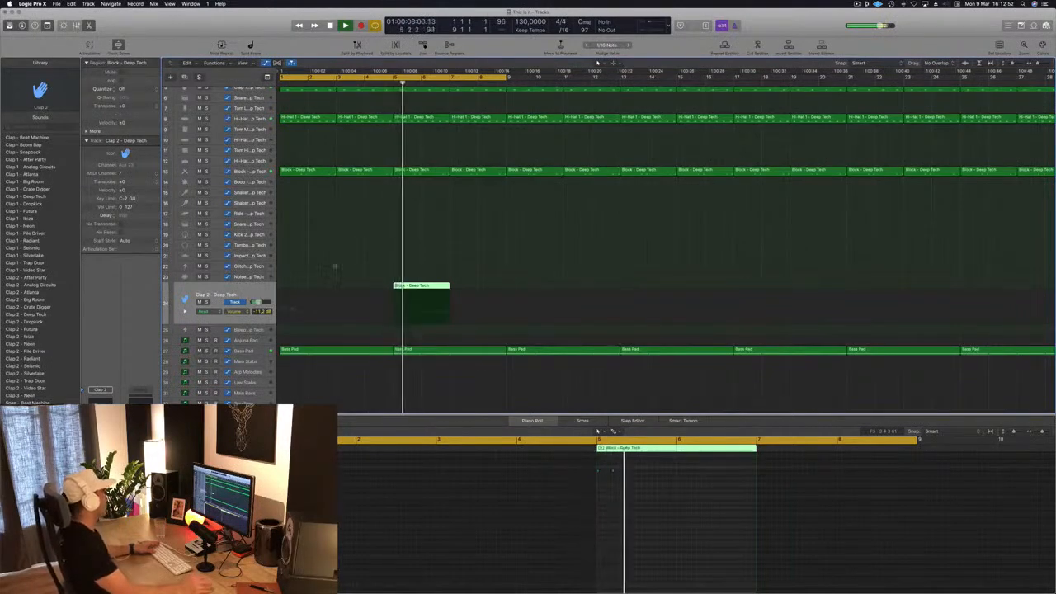
key(Return)
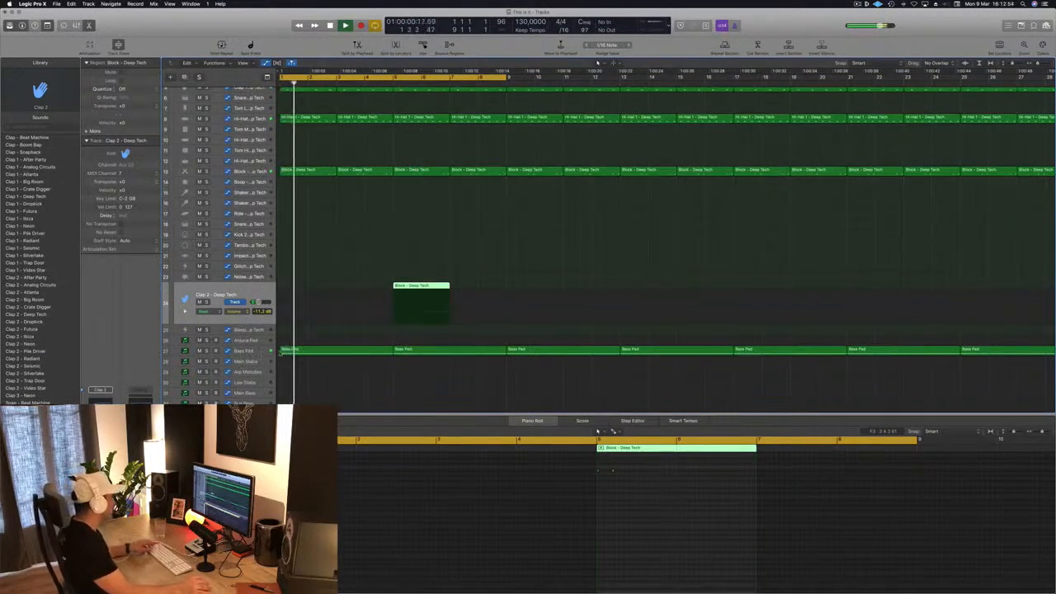
Add a steep cutoff rise just before bar 5 in the Bass Pad's automation and play the section.
click(262, 354)
key(super+Right)
key(super+Right)
key(super+Right)
key(super+Right)
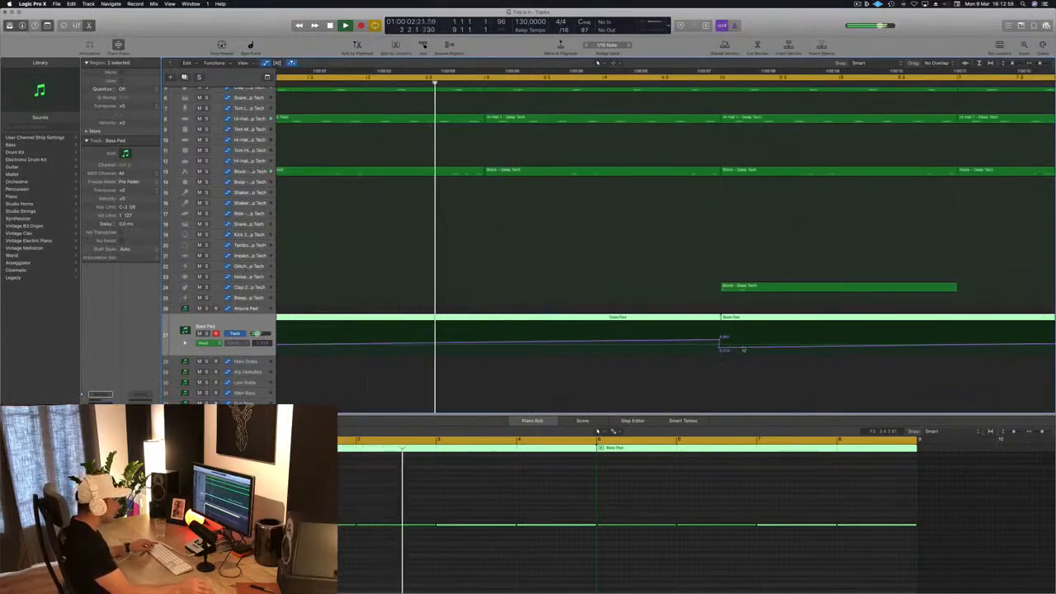
click(724, 347)
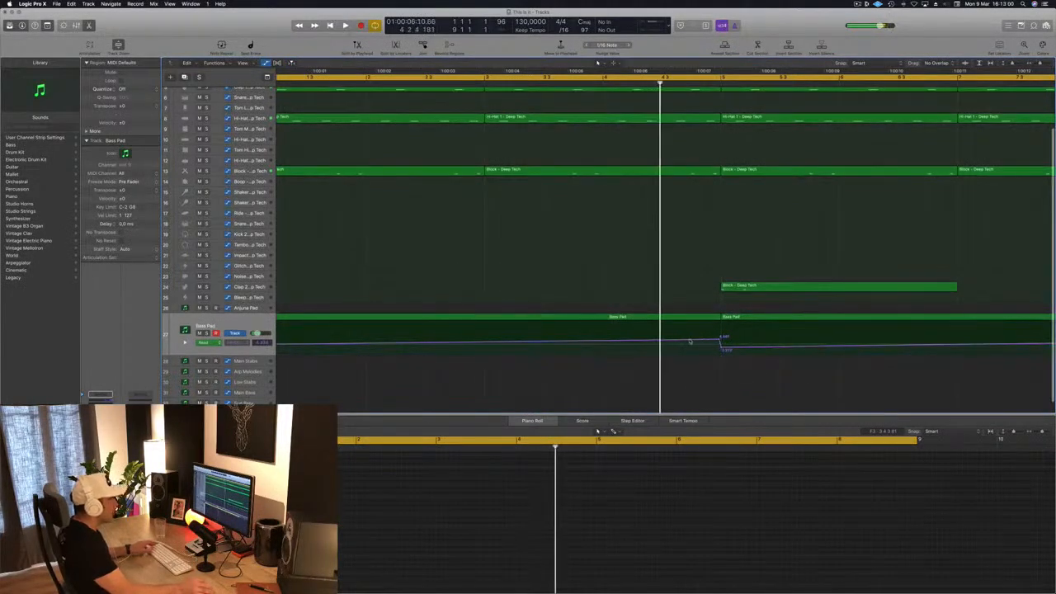
drag(697, 337, 720, 327)
key(space)
scroll(540, 283, left, 5)
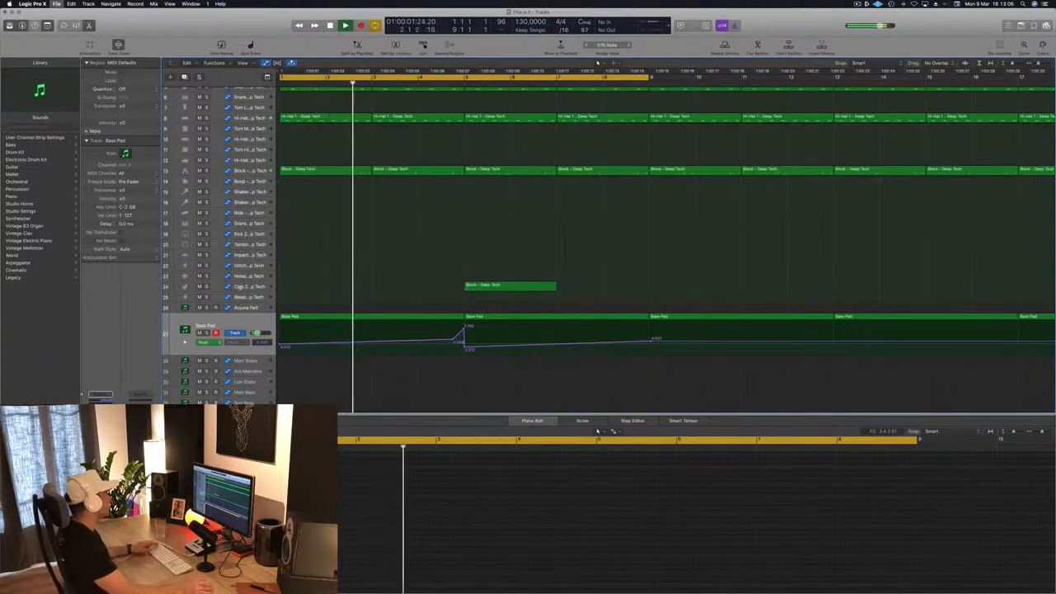
Select the Clap 2 track and replay the section from the start to check the clap hits.
click(241, 287)
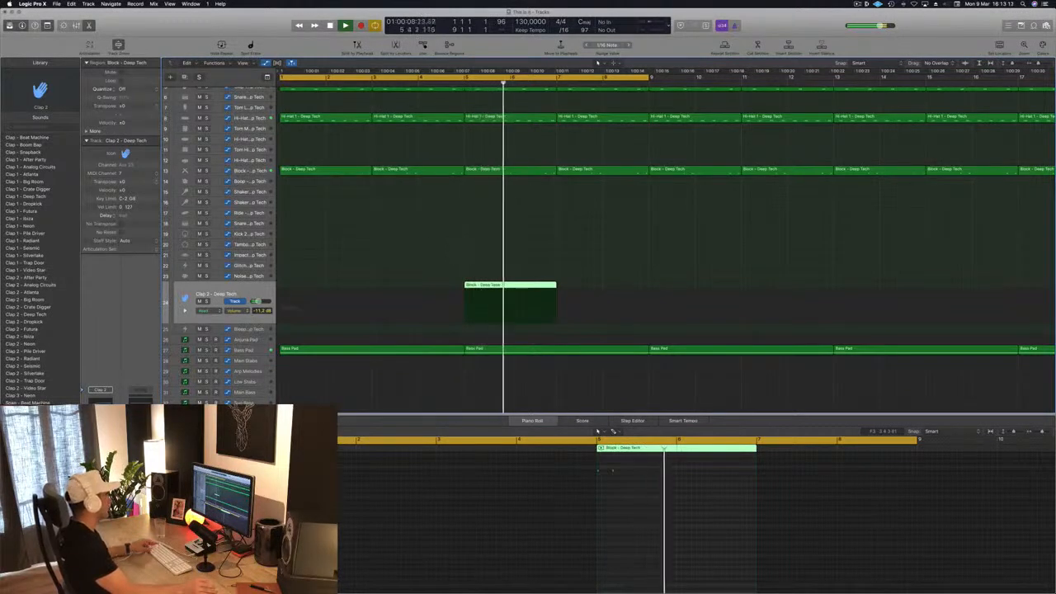
key(super+Left)
key(super+Left)
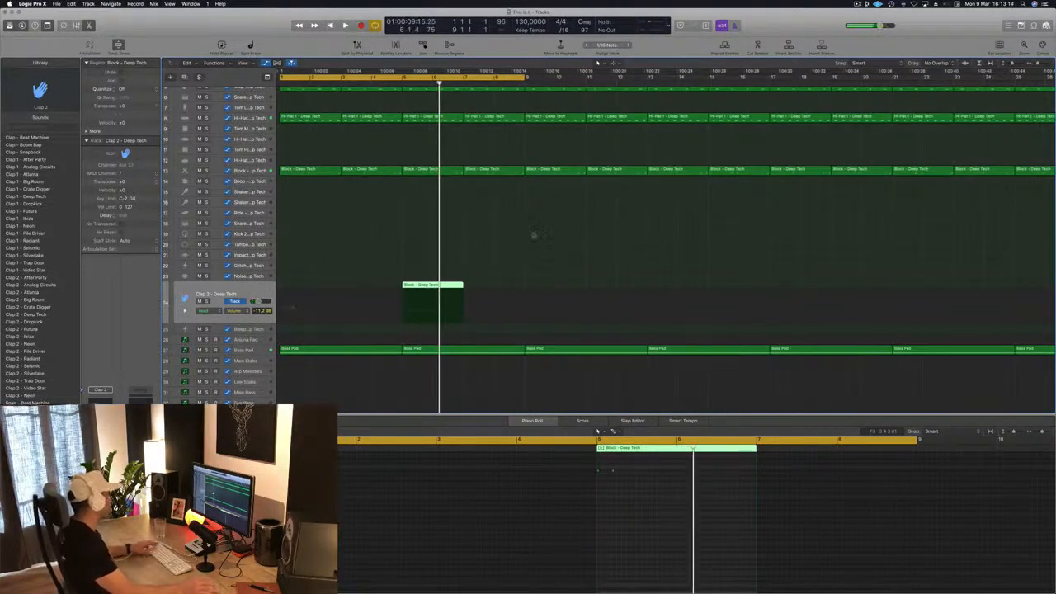
key(Return)
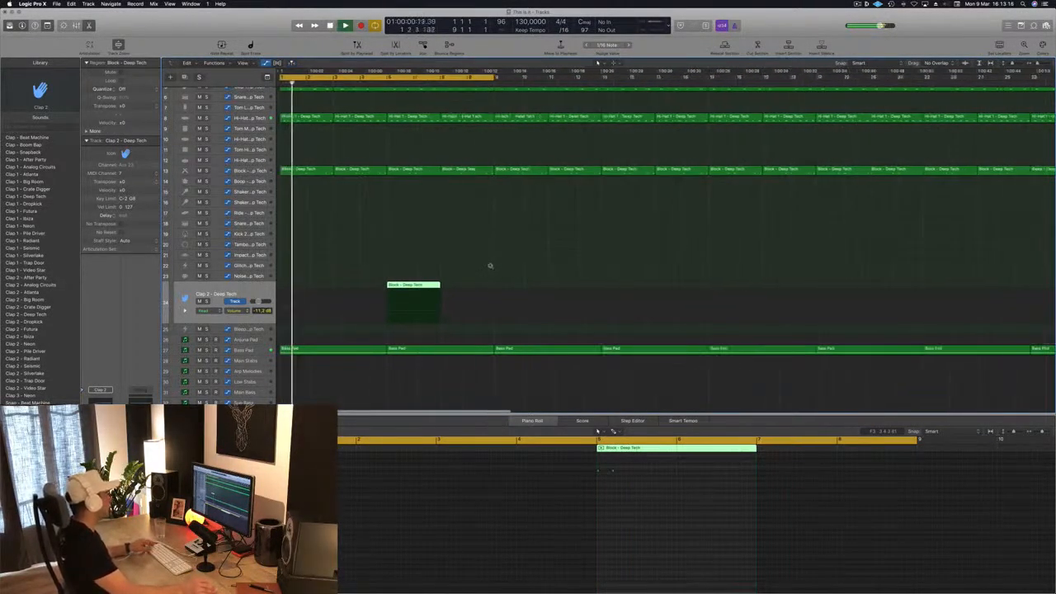
Copy the Clap 2 region from bar 5 to bar 9.
key(super+Left)
key(super+Left)
drag(332, 287, 399, 291)
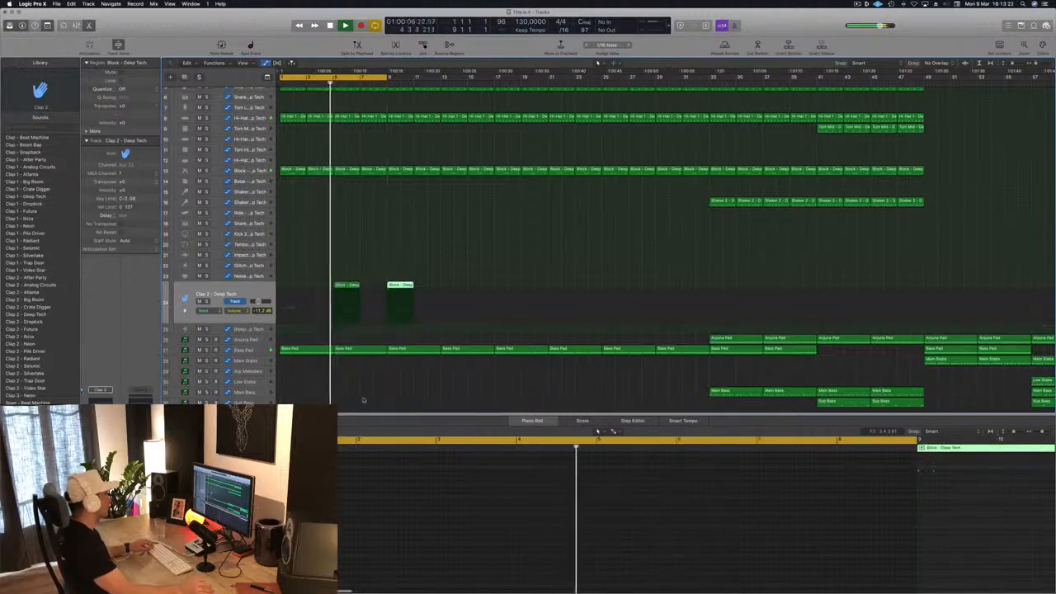
Replace the Bass Pad's cutoff automation in bars 5–8 with a copy of the rise from bars 1–4.
click(328, 349)
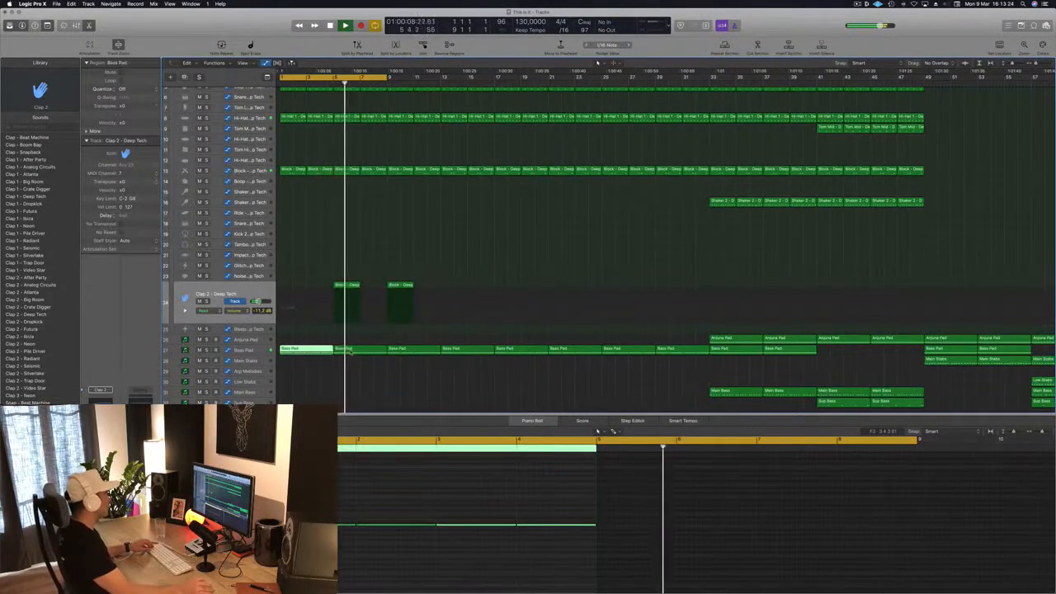
click(348, 349)
click(259, 349)
click(399, 308)
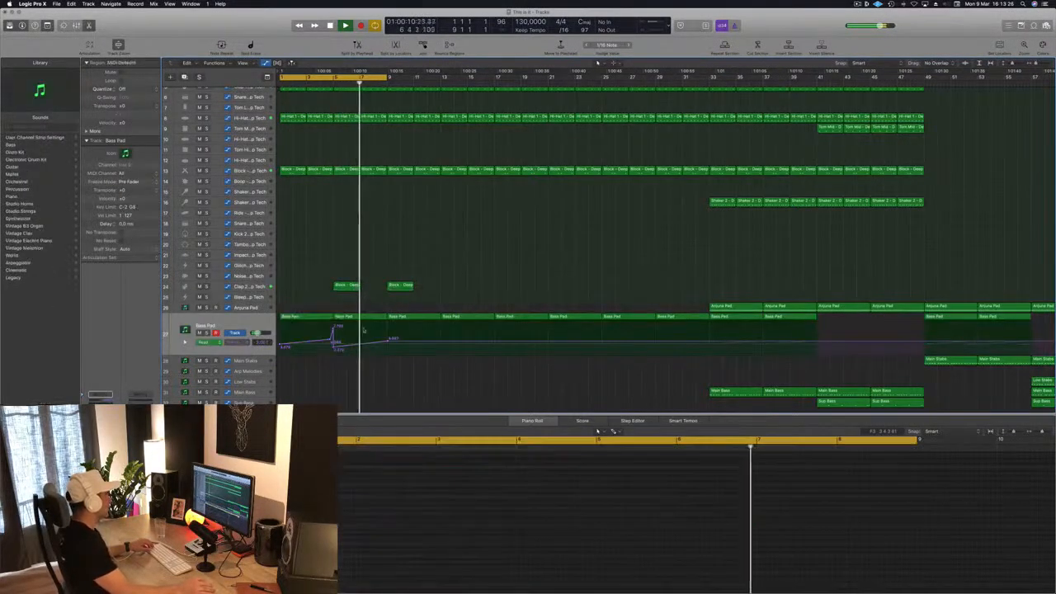
click(351, 317)
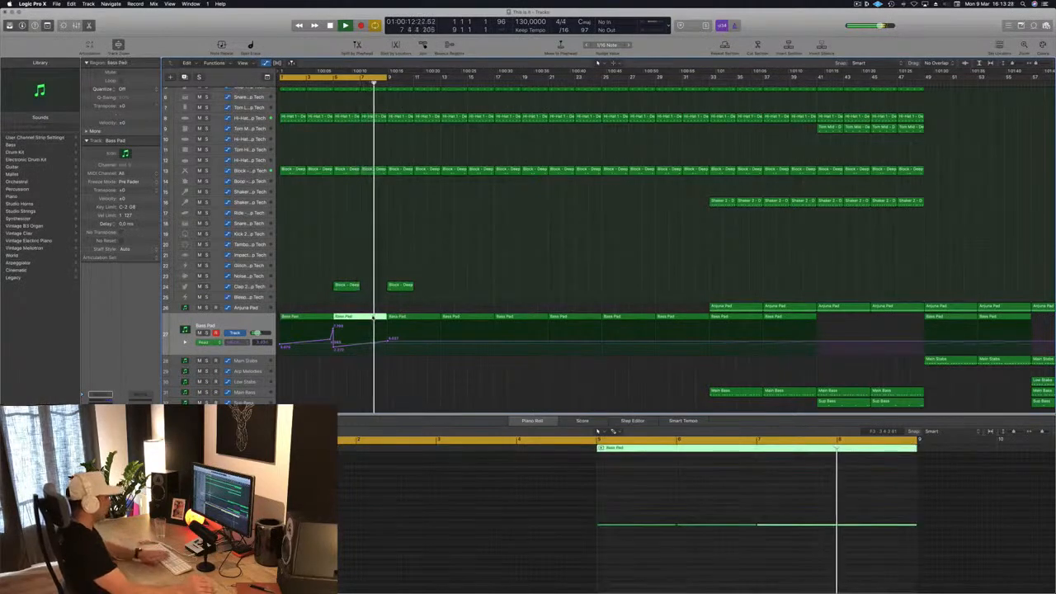
key(Delete)
drag(304, 324, 358, 325)
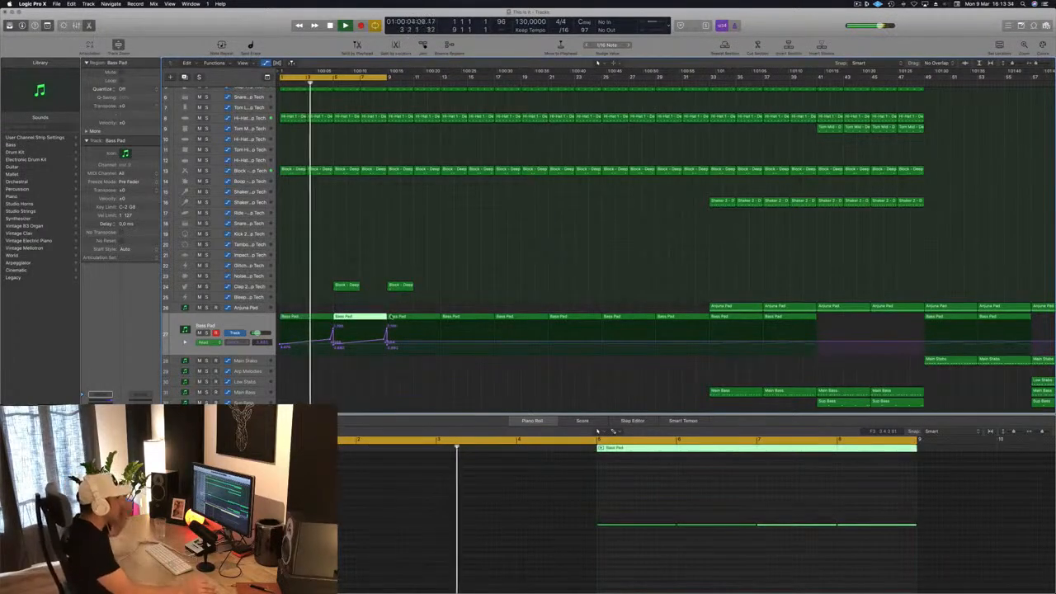
Copy the Bass Pad's automation from the first eight bars onto bars 9–16 and save the project.
drag(417, 305, 412, 326)
key(Delete)
scroll(491, 287, left, 3)
key(super+s)
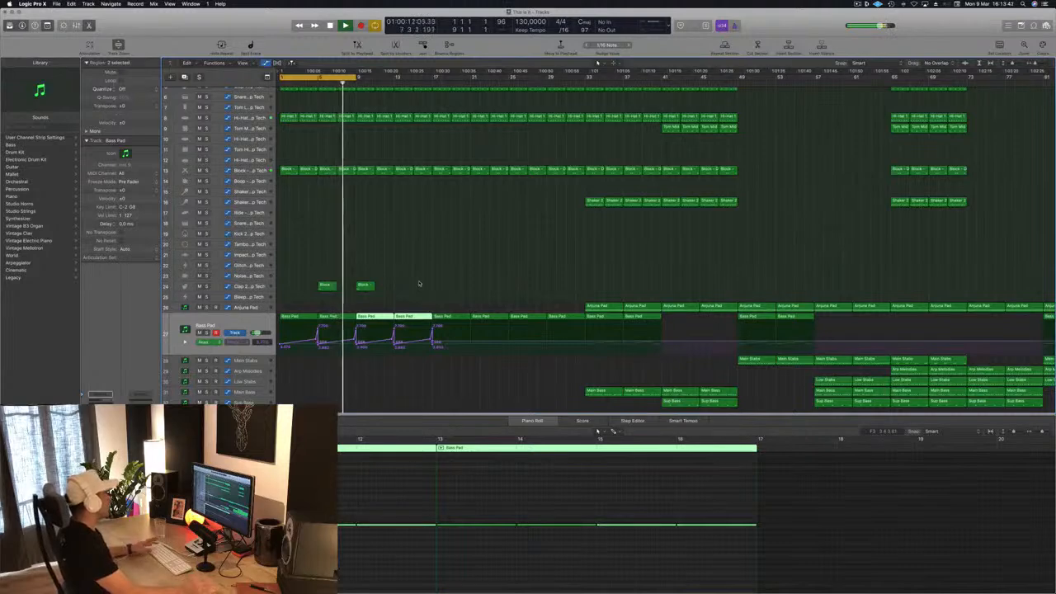
Extend the cycle range to bar 13 and raise the Clap 2 track's volume during playback.
key(super+Right)
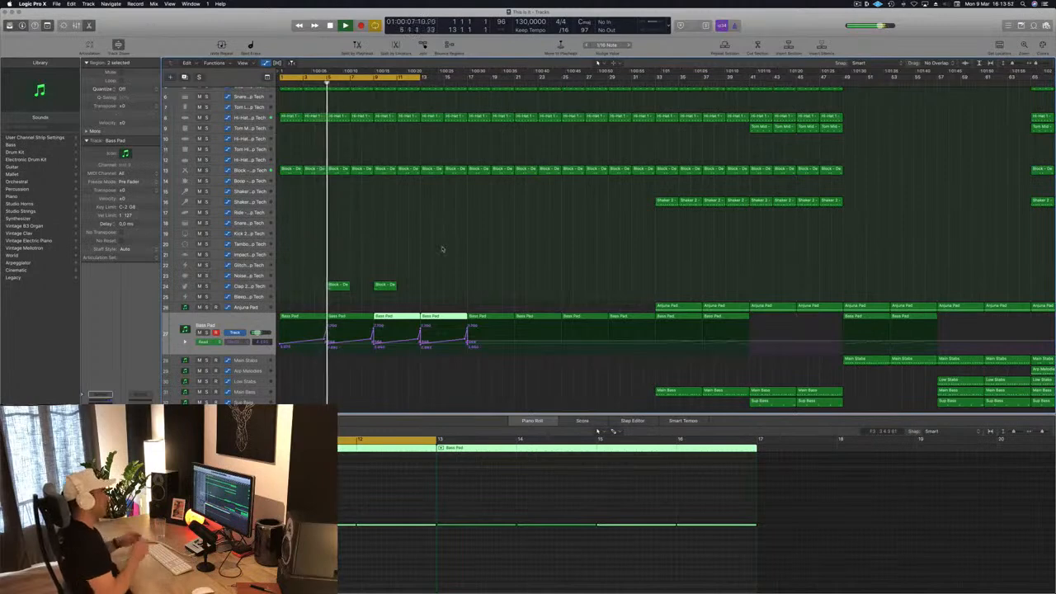
click(247, 286)
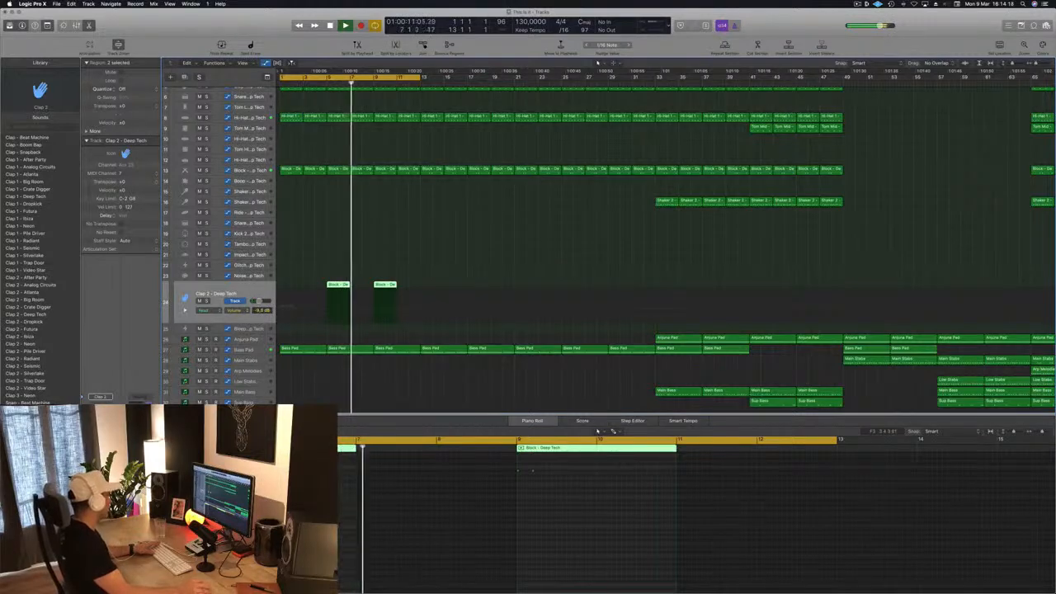
scroll(431, 190, down, 2)
scroll(432, 190, up, 6)
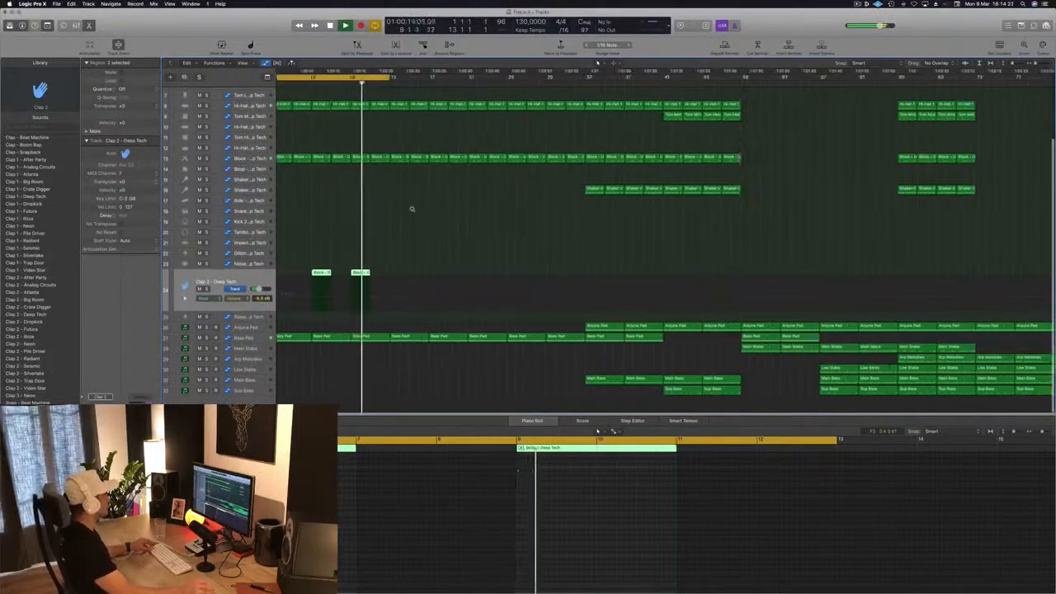
scroll(454, 215, down, 6)
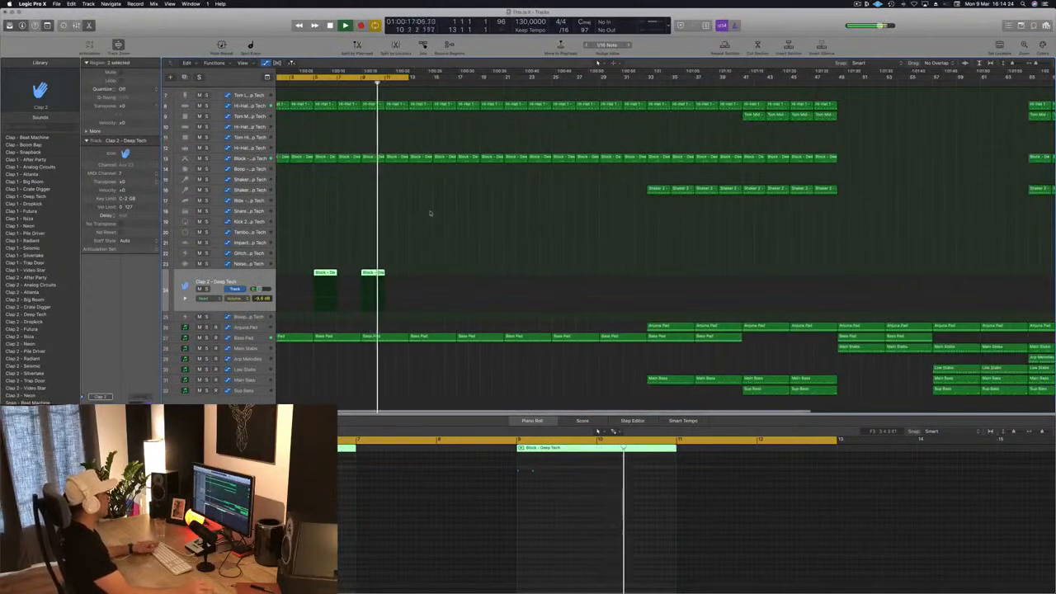
Restart playback from the beginning and copy the two Clap 2 regions to bars 13 and 17.
key(Return)
scroll(429, 212, down, 2)
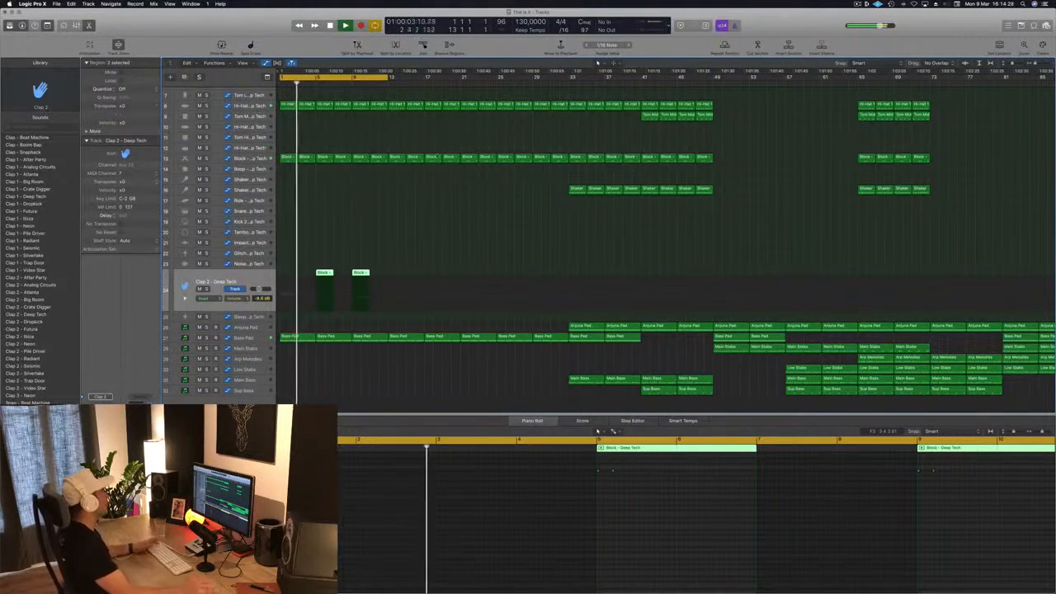
drag(412, 241, 395, 279)
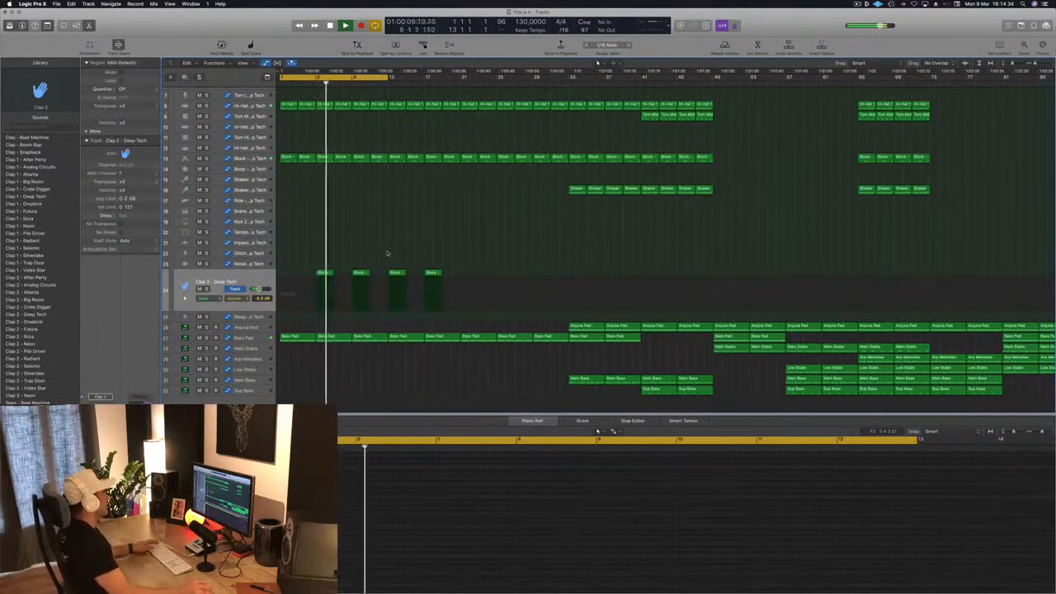
Copy the first Block region onto the Tambourine track at bar 17.
click(328, 232)
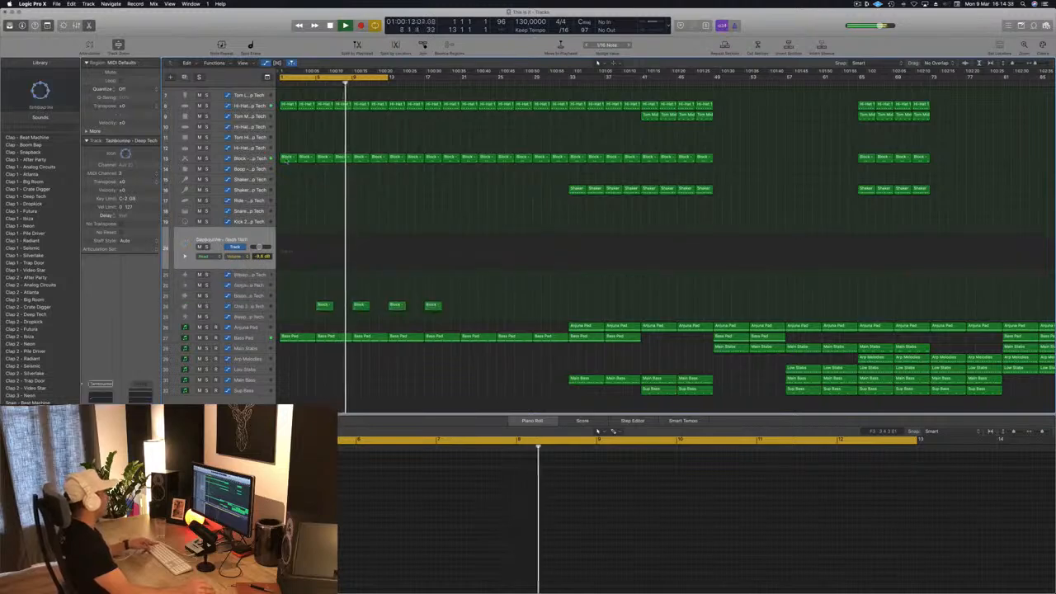
click(286, 158)
drag(287, 159, 435, 244)
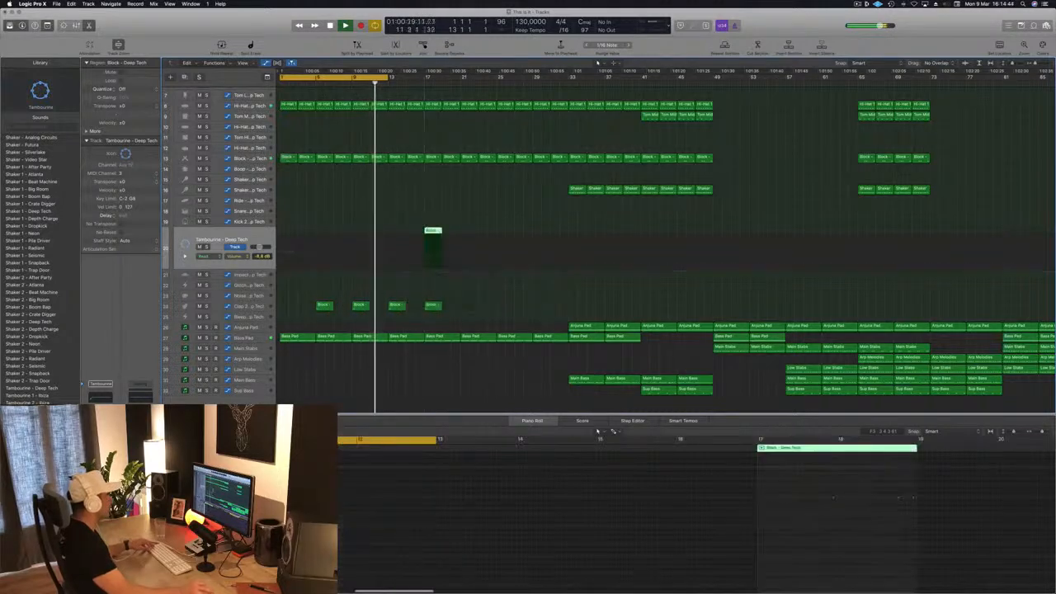
Shift all notes in the Tambourine region earlier so that the first one falls on bar 17.
drag(812, 483, 940, 515)
key(alt+Left)
key(alt+Left)
key(alt+Left)
key(alt+Left)
key(alt+Left)
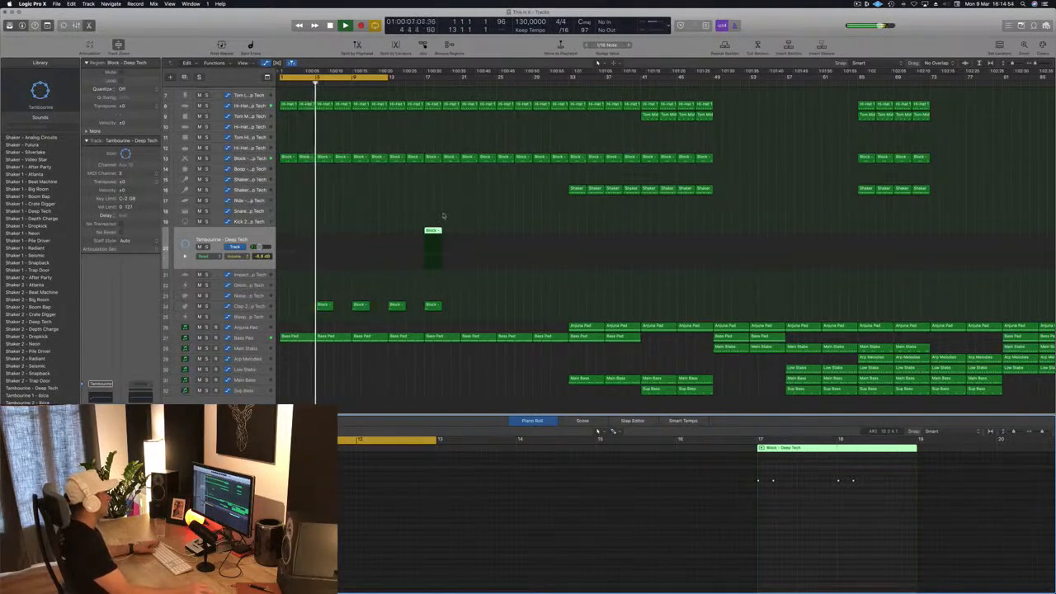
Move the Tambourine region to bar 9 and copy its four notes one sixteenth later.
drag(436, 233, 363, 234)
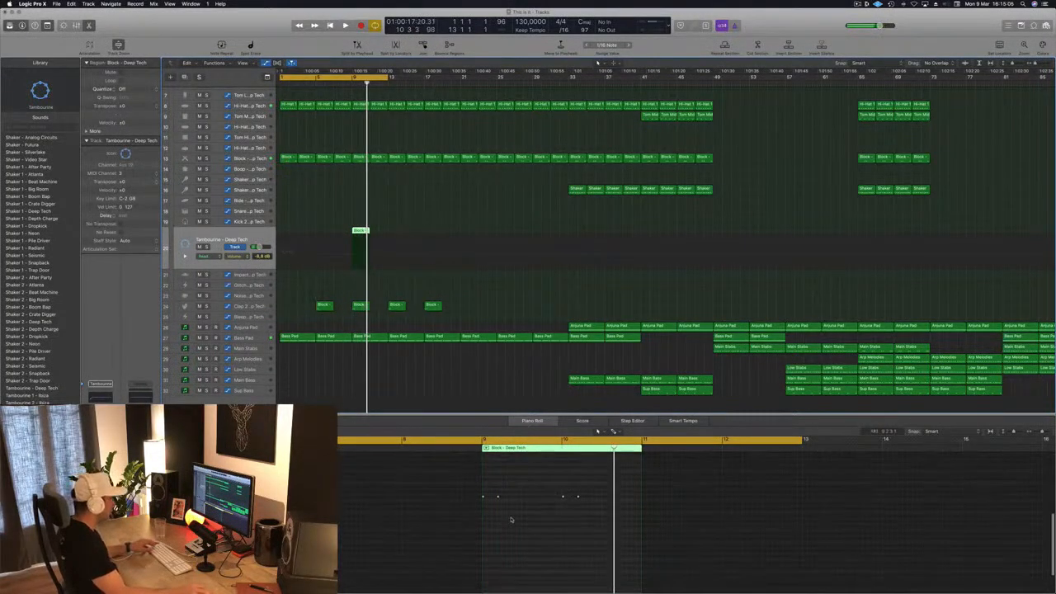
drag(582, 489, 472, 515)
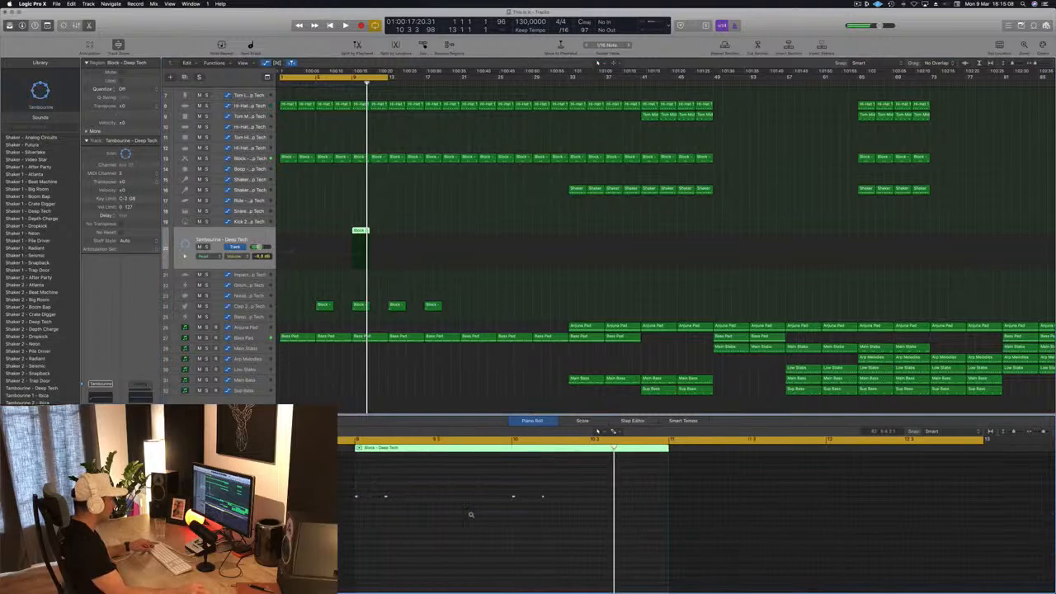
scroll(471, 515, left, 5)
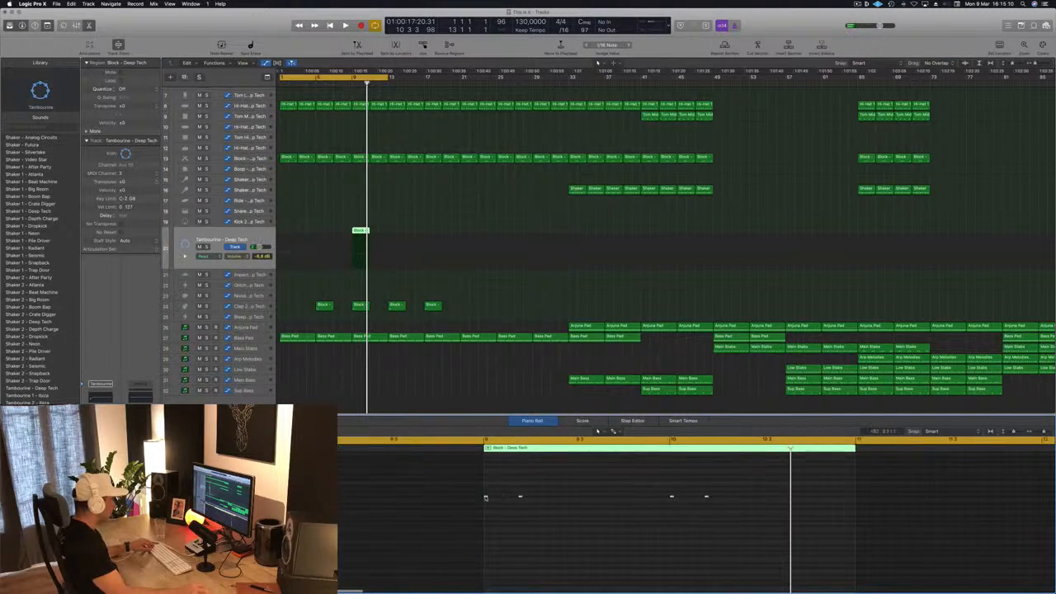
drag(486, 498, 463, 495)
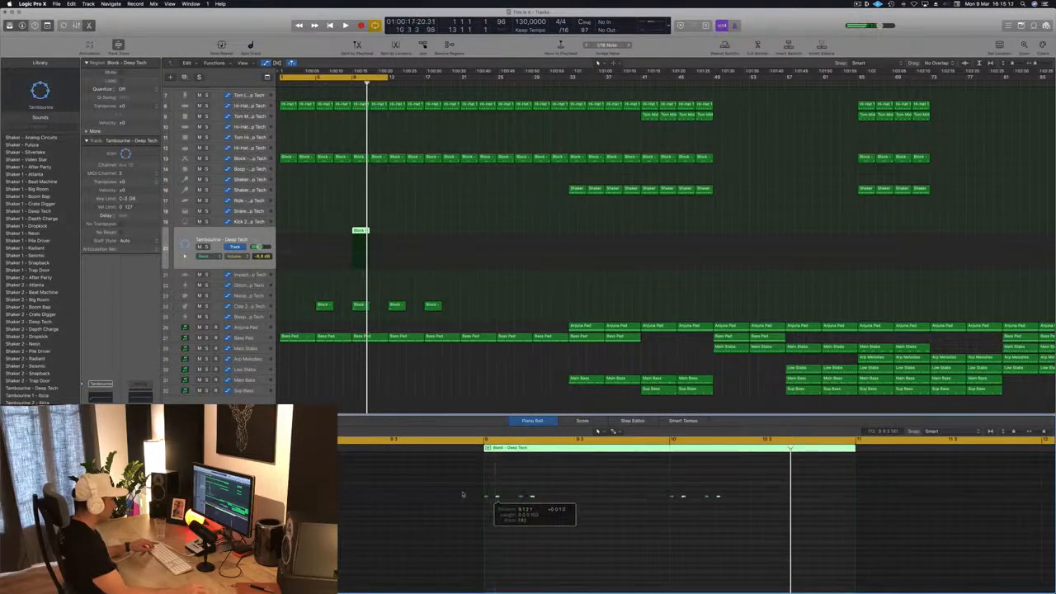
Move the cycle range to bars 9–17 and play the section with the tambourine.
key(Return)
key(space)
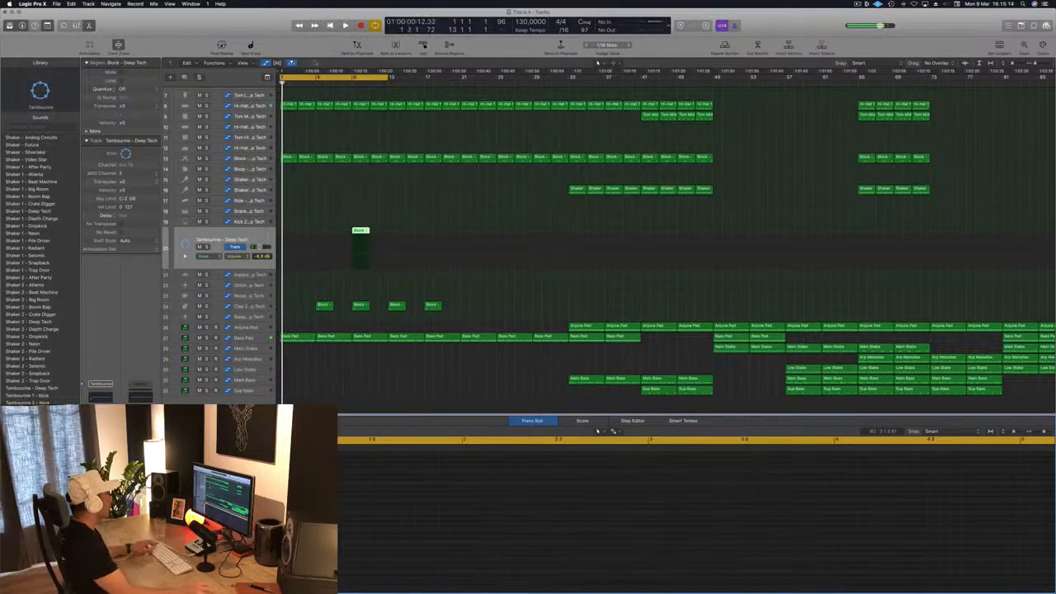
click(282, 78)
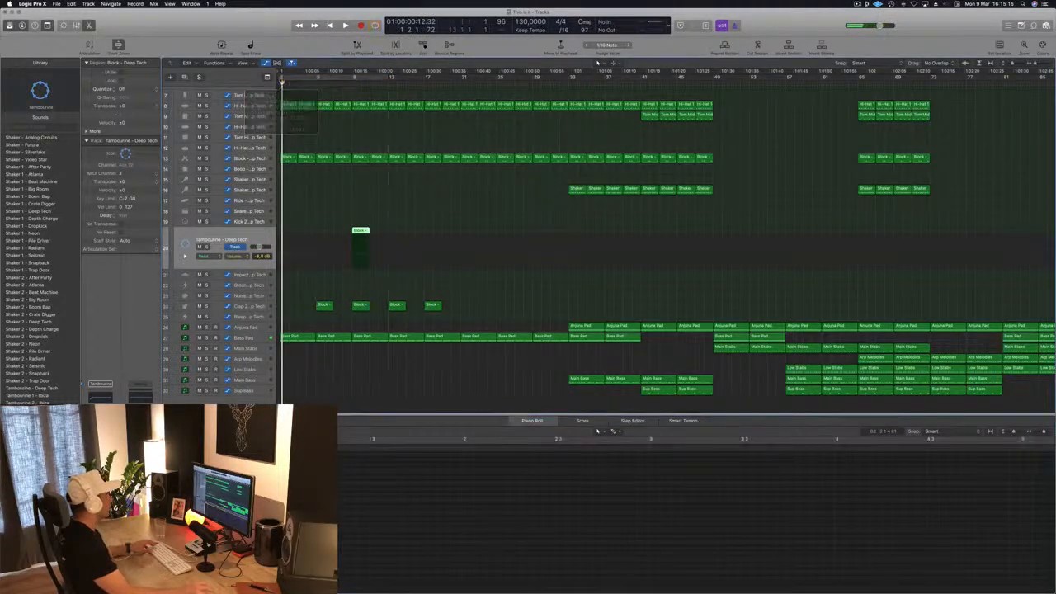
drag(355, 80, 440, 145)
key(space)
Move the second tambourine note one sixteenth later and delete all notes after the third.
click(475, 502)
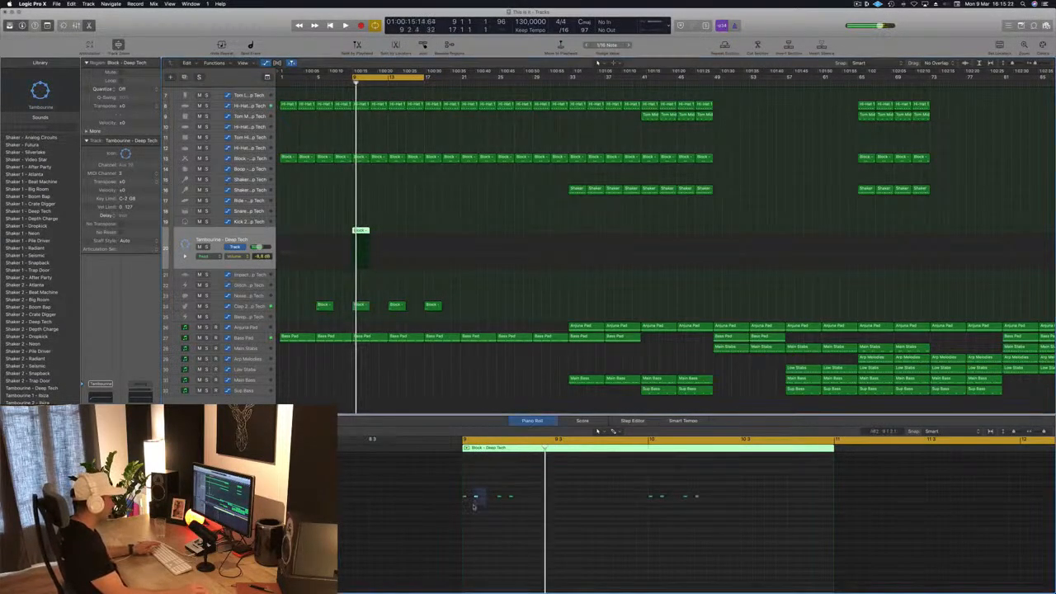
drag(475, 498, 487, 499)
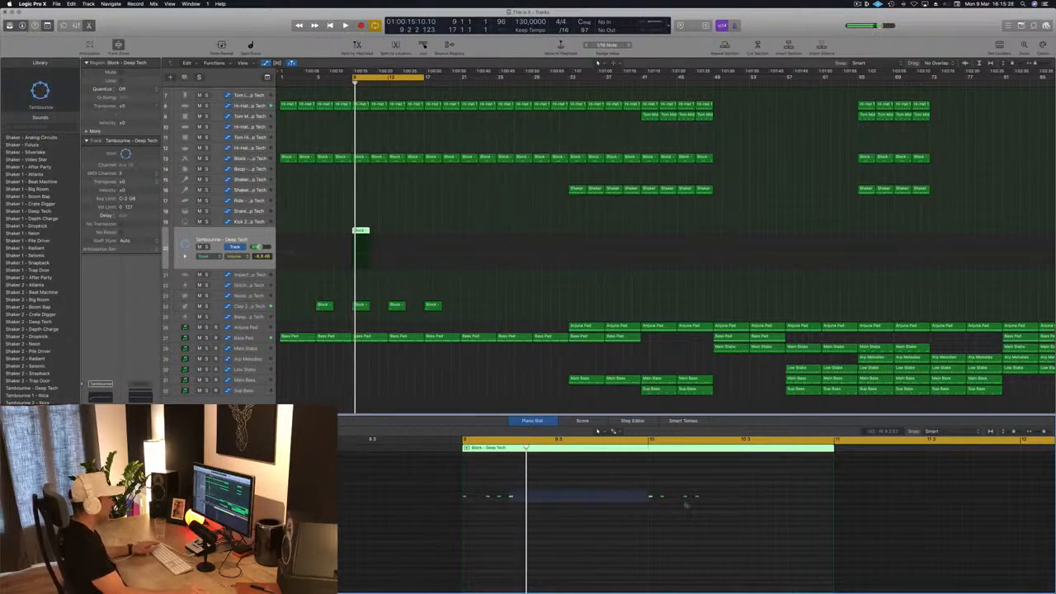
drag(712, 504, 712, 504)
key(Delete)
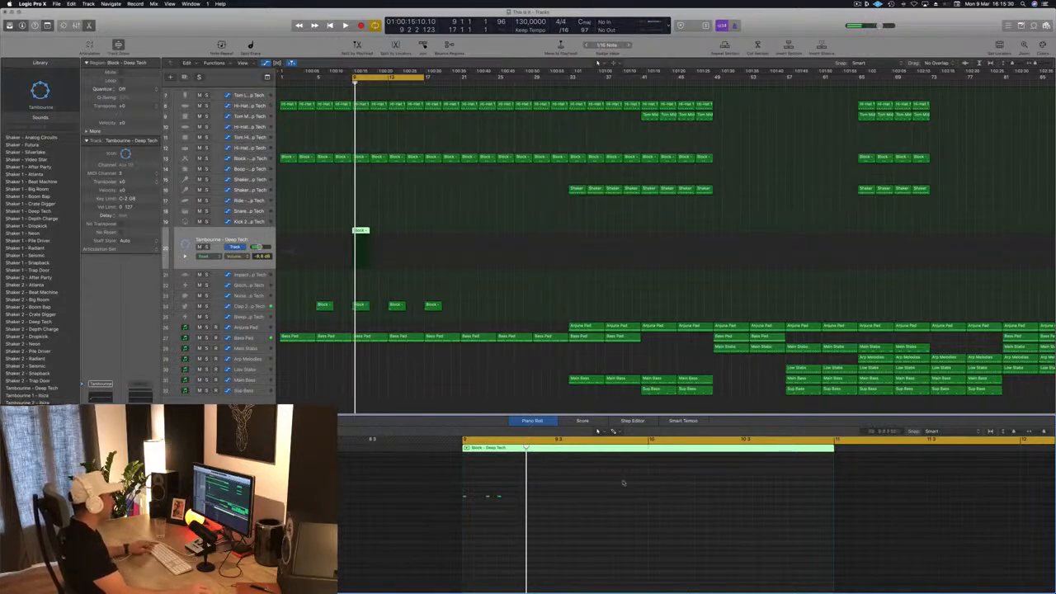
Copy the three tambourine notes to the third beat of bar 9 and listen to the pattern.
mouse_move(549, 499)
mouse_down()
mouse_move(439, 488)
mouse_move(557, 498)
mouse_up()
key(space)
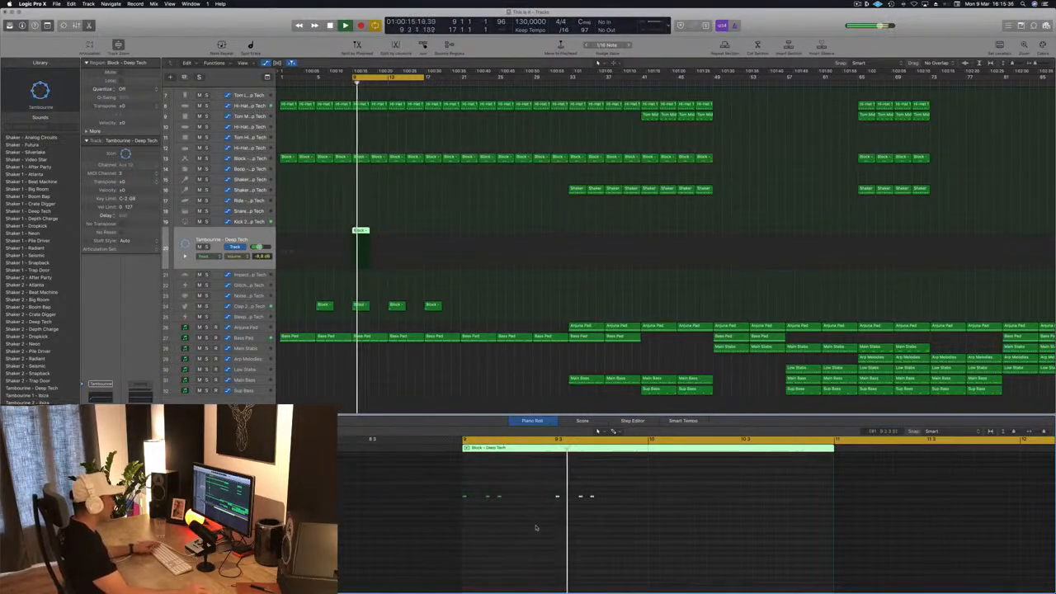
key(space)
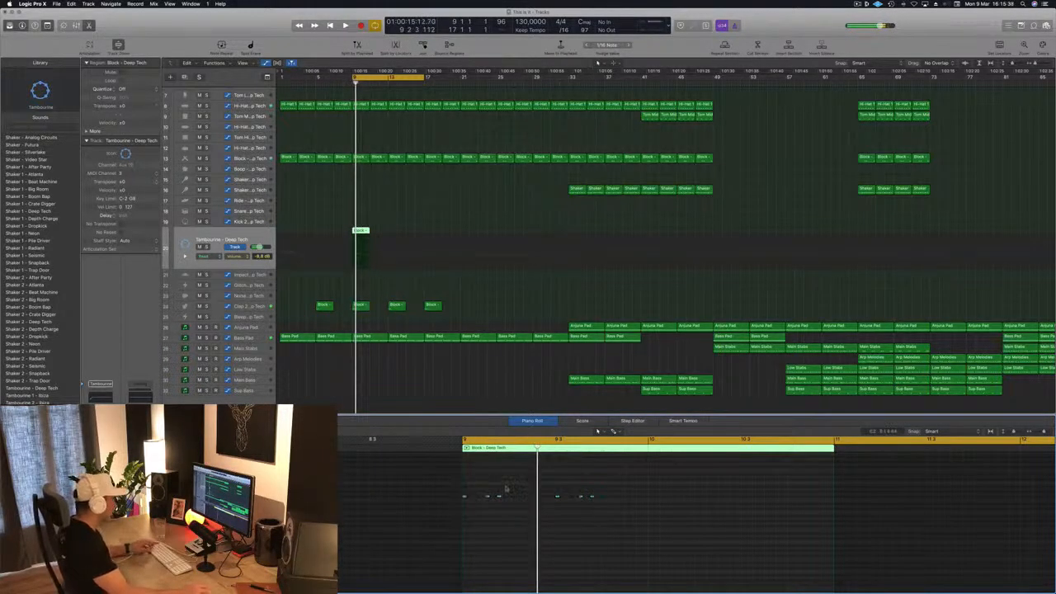
Add copied tambourine notes between the two three-note groups and two more just before bar 10.
drag(500, 499, 534, 498)
key(space)
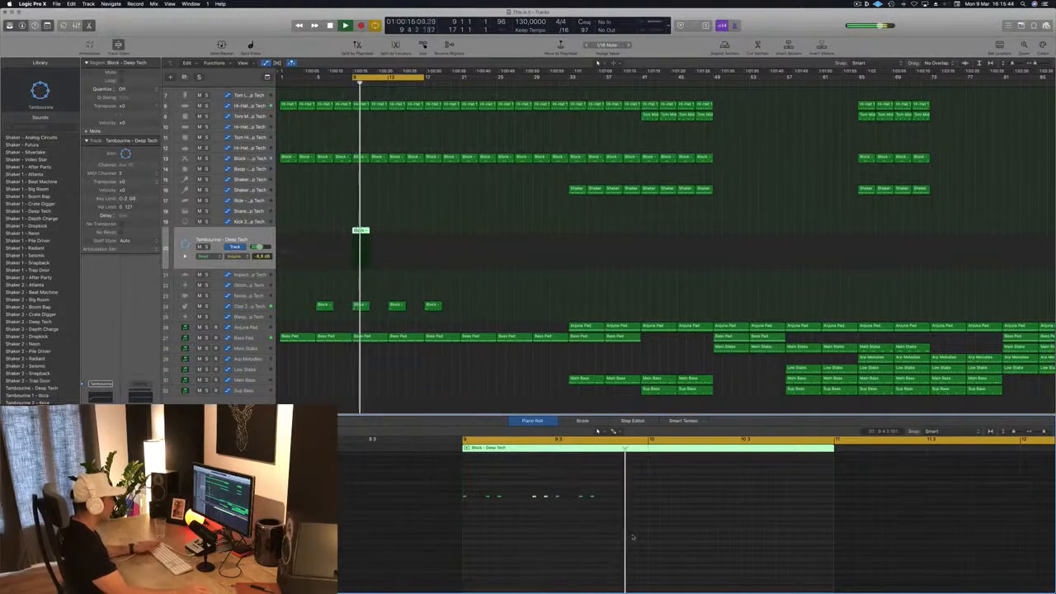
drag(511, 501, 523, 501)
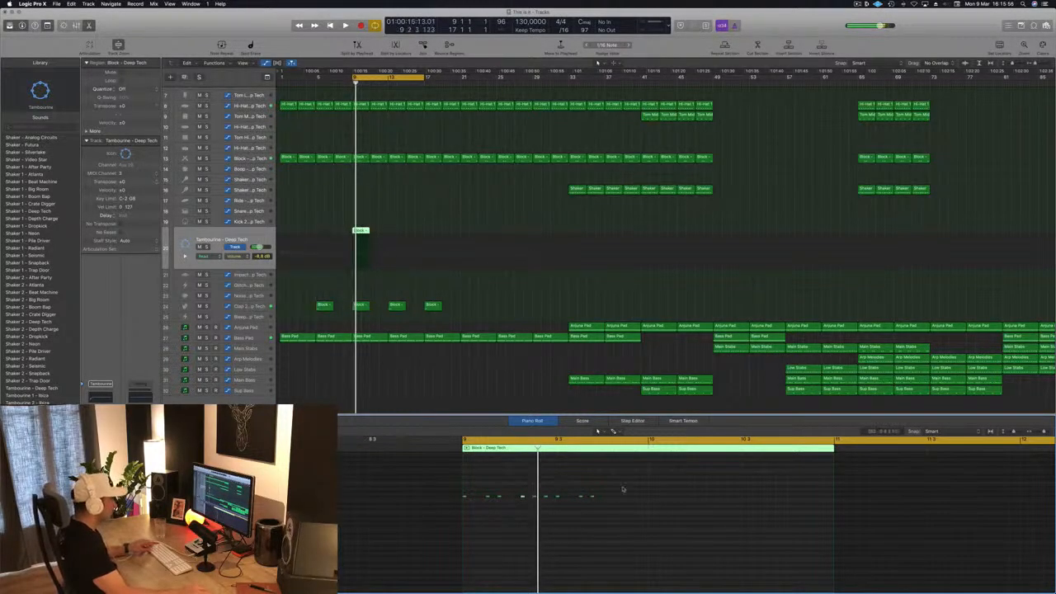
drag(593, 497, 615, 501)
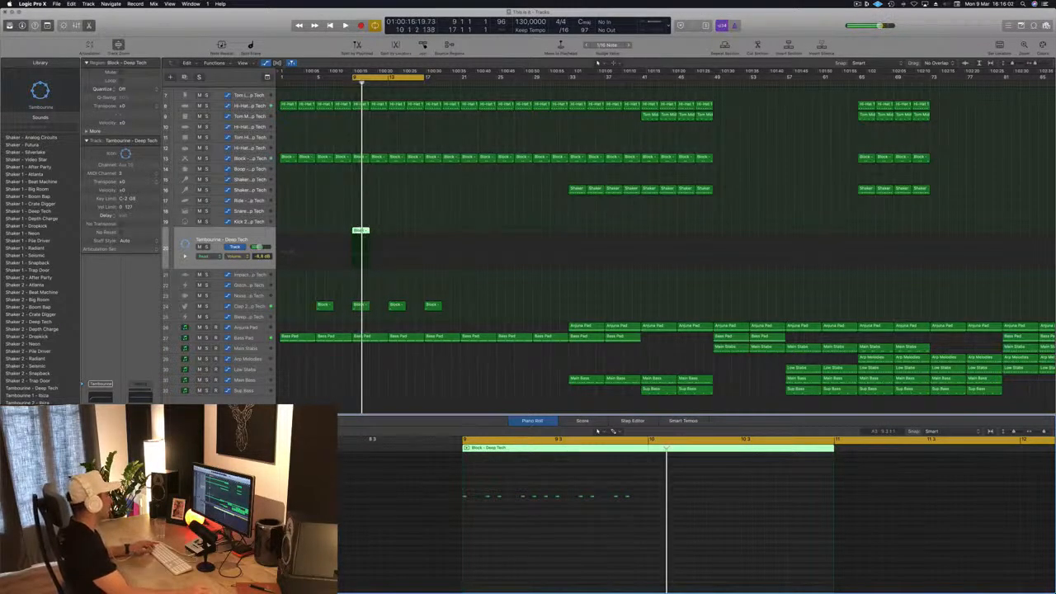
Trim the Tambourine region to one bar, repeat it through bar 12 and lower the track's volume to -15.0 dB.
double_click(361, 235)
key(BackSpace)
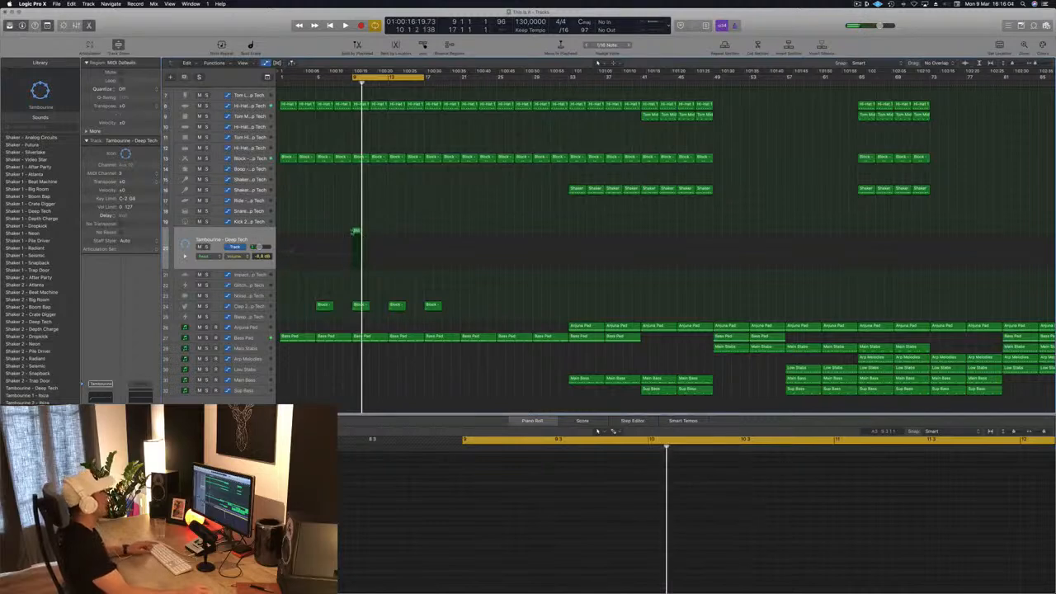
click(356, 230)
drag(361, 235, 373, 234)
key(space)
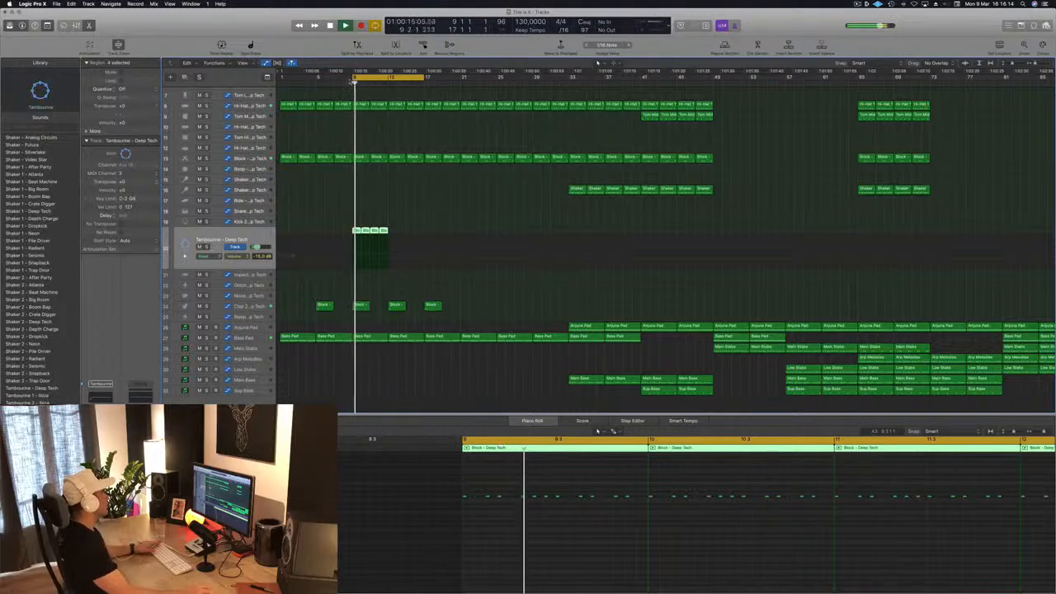
Extend the start of the cycle range back to bar 1 and play the section from the beginning.
drag(354, 78, 280, 79)
key(space)
click(335, 197)
key(space)
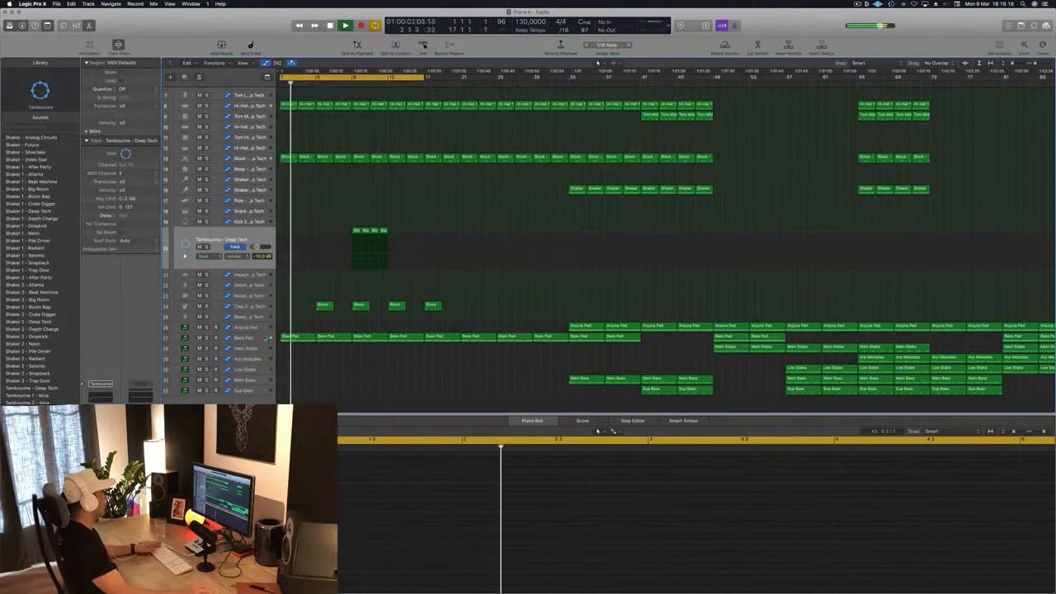
Check the Bass Pad and Clap 2 tracks during playback and lower the Tambourine track's volume further.
click(266, 337)
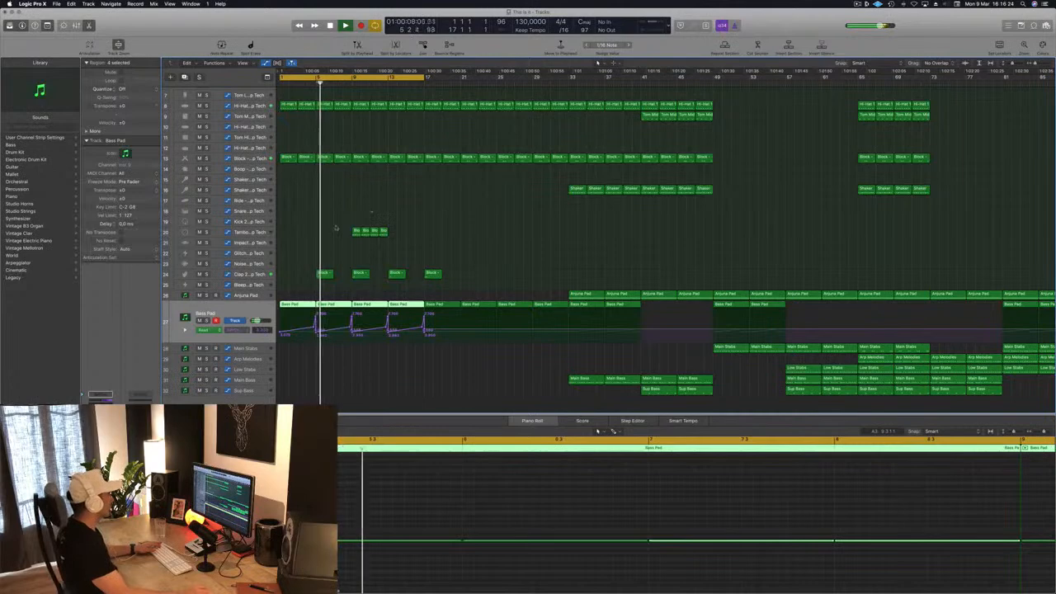
click(254, 275)
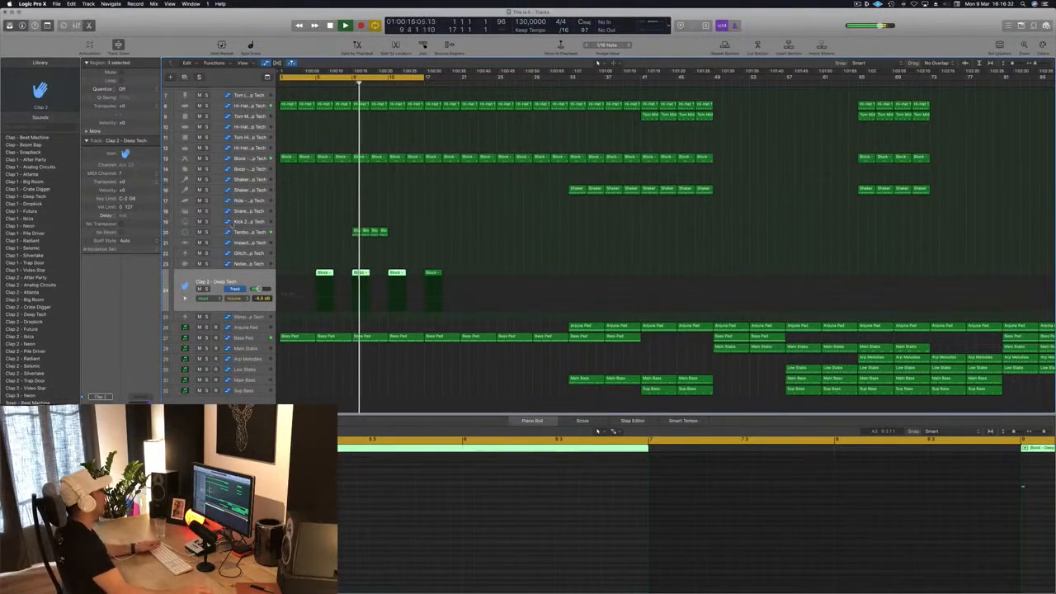
click(246, 234)
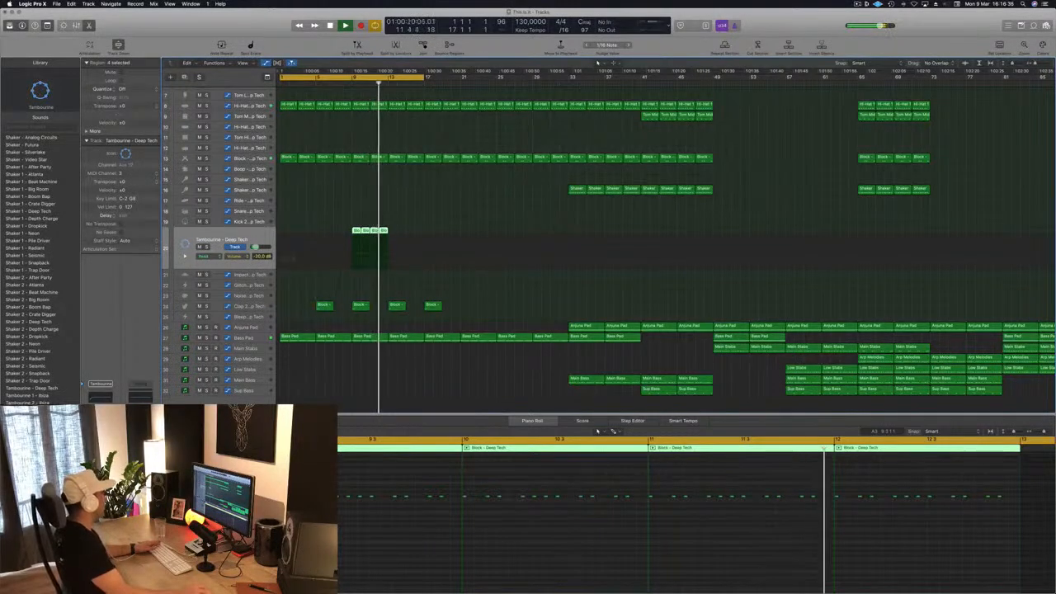
Open the Tambourine's Stereo Delay, copy the four Tambourine regions to bar 13 and start the cycle range at bar 9.
click(100, 427)
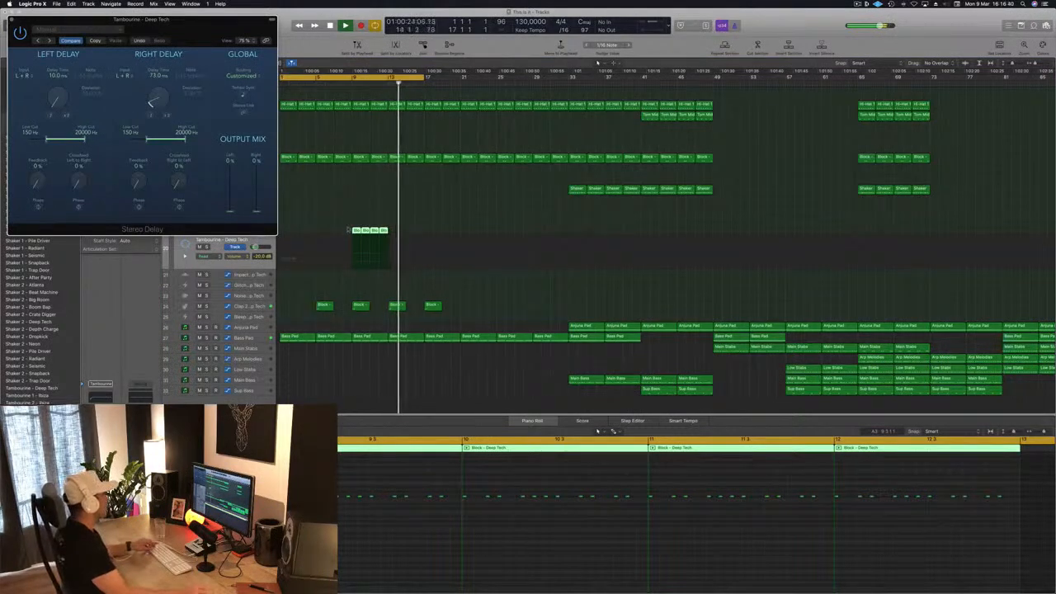
click(365, 230)
drag(357, 232, 395, 231)
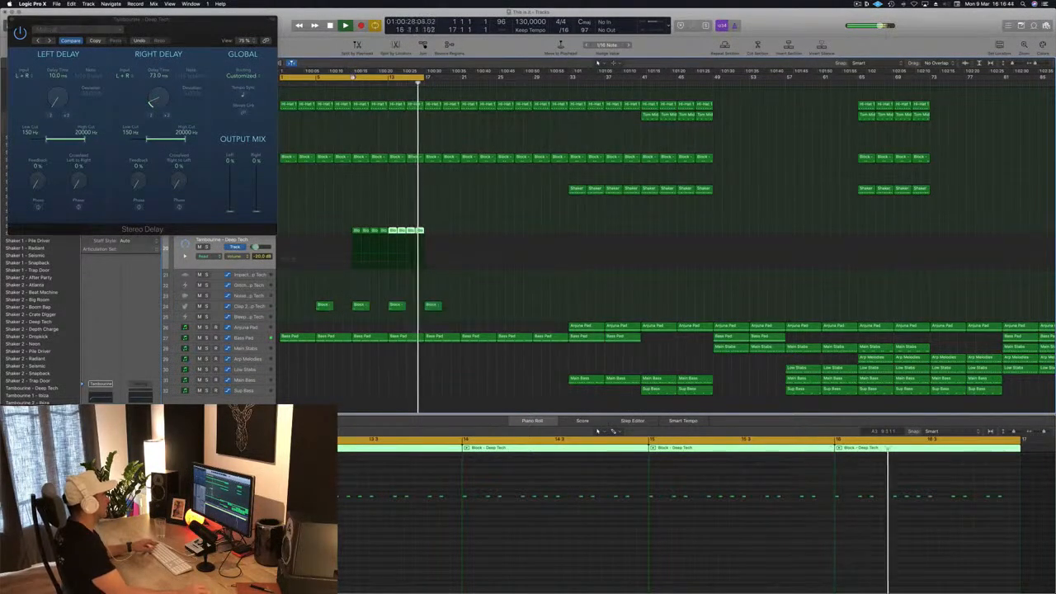
drag(355, 72, 423, 84)
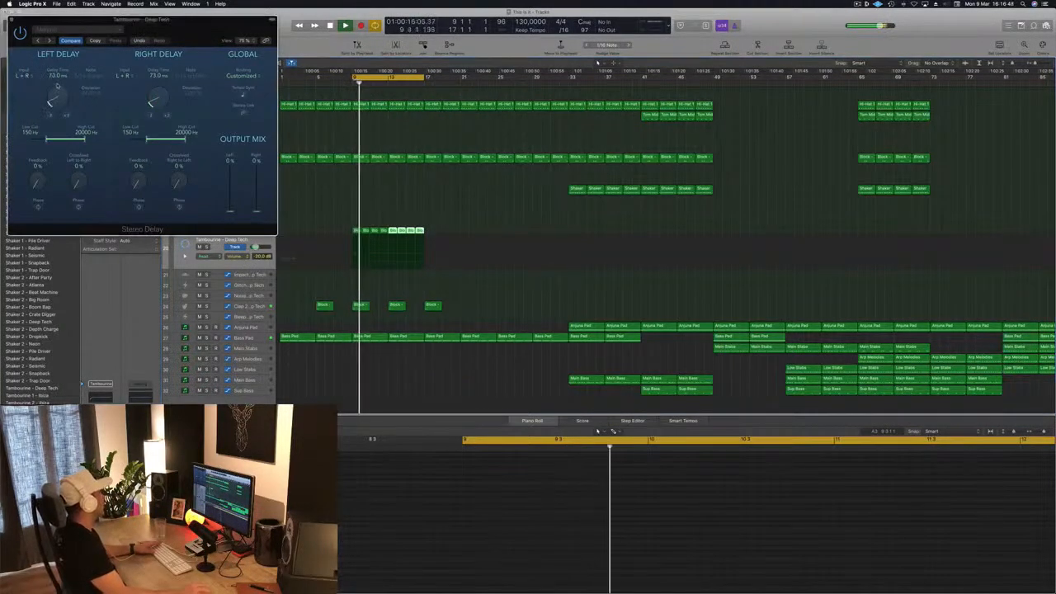
Set the Tambourine's Stereo Delay to 22.0 ms left and 11.0 ms right, feedback 28% and 42%, right-to-left crossfeed 31%, and both output mixes 100%.
drag(257, 211, 257, 148)
drag(157, 99, 152, 107)
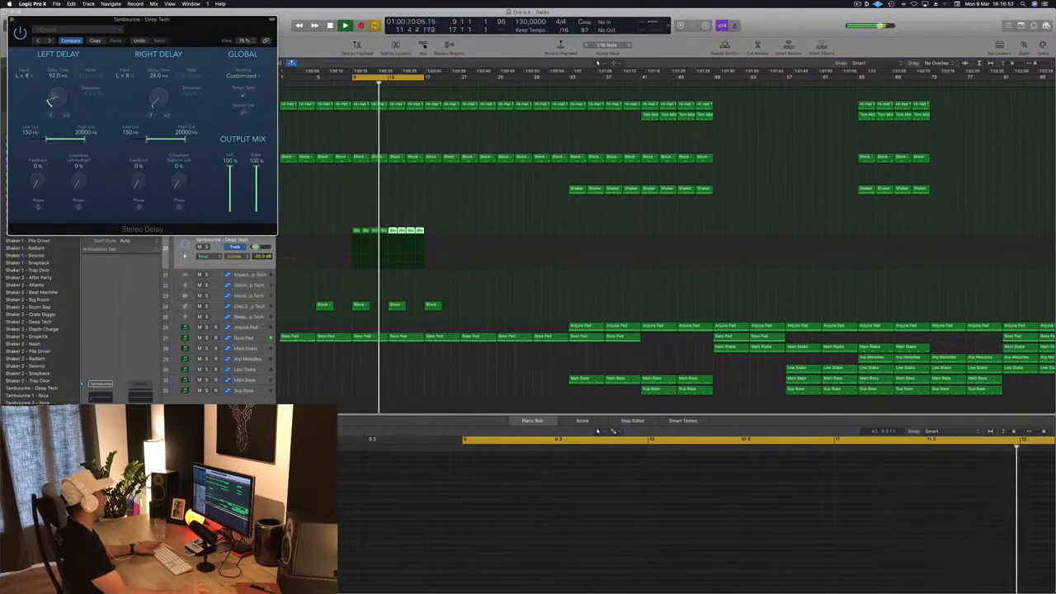
drag(51, 99, 53, 103)
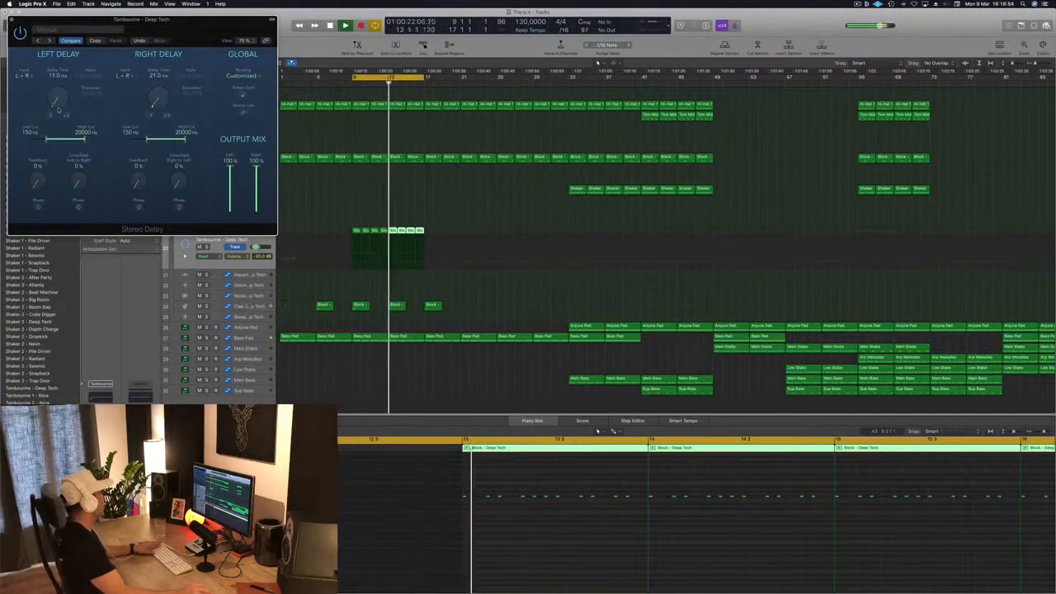
drag(165, 118, 97, 106)
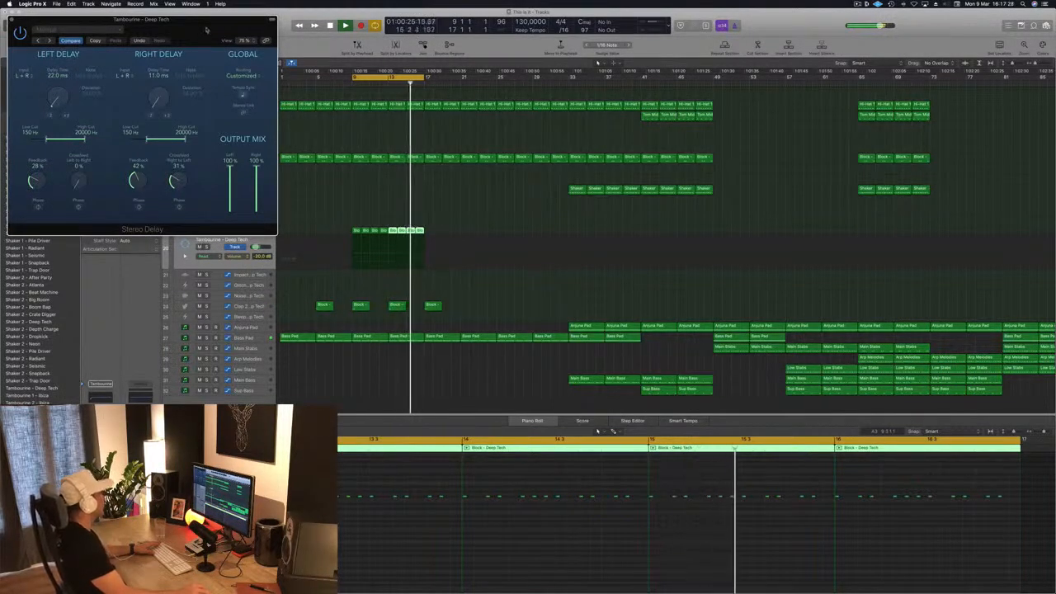
drag(212, 29, 441, 94)
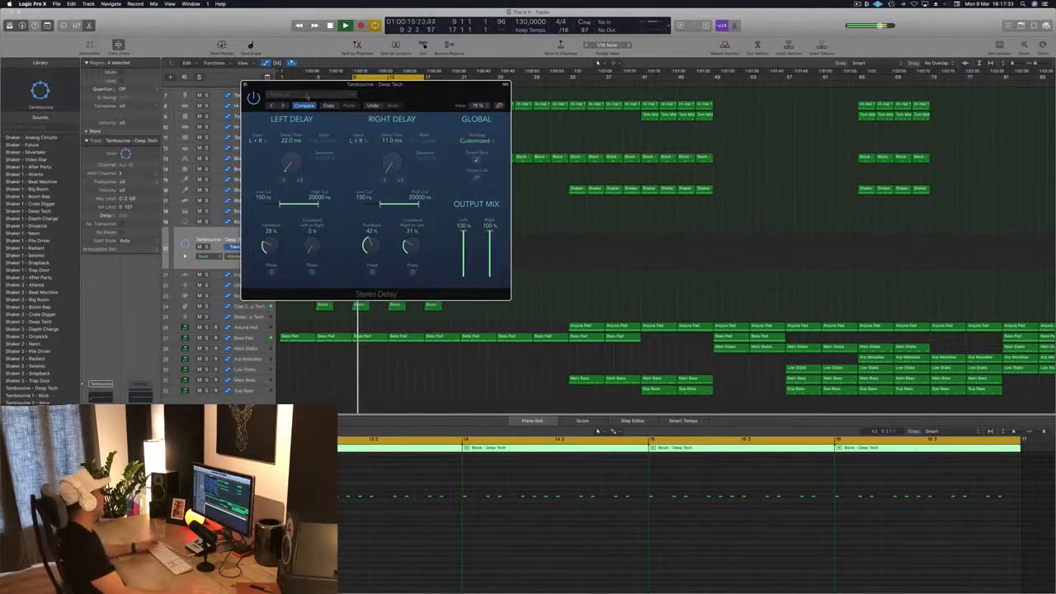
key(v)
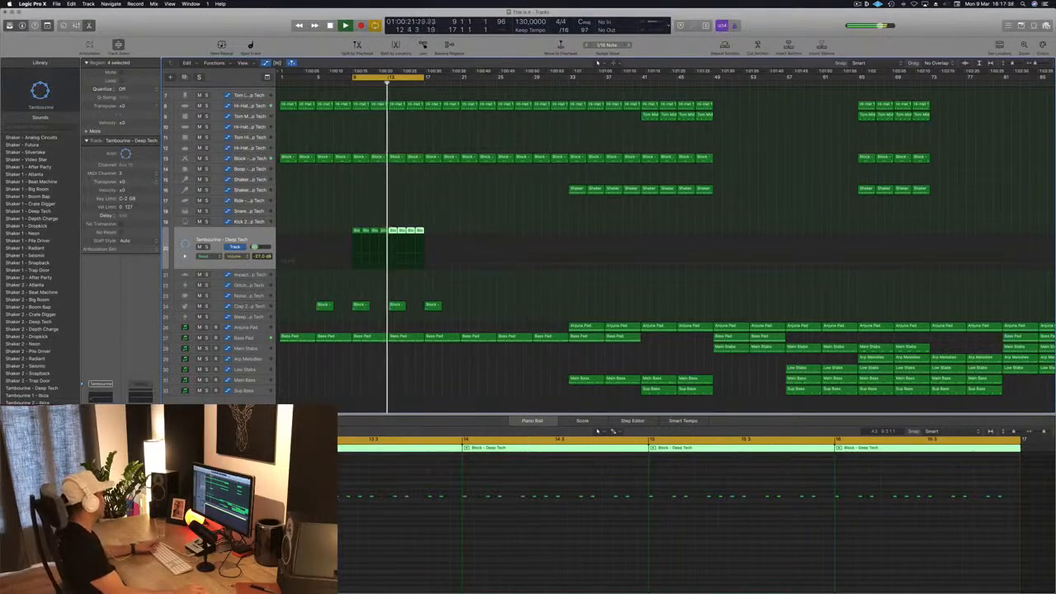
Set the Tambourine's Bitcrusher to Wrap mode with 8-bit resolution, 21x downsampling and 75.70% mix.
key(v)
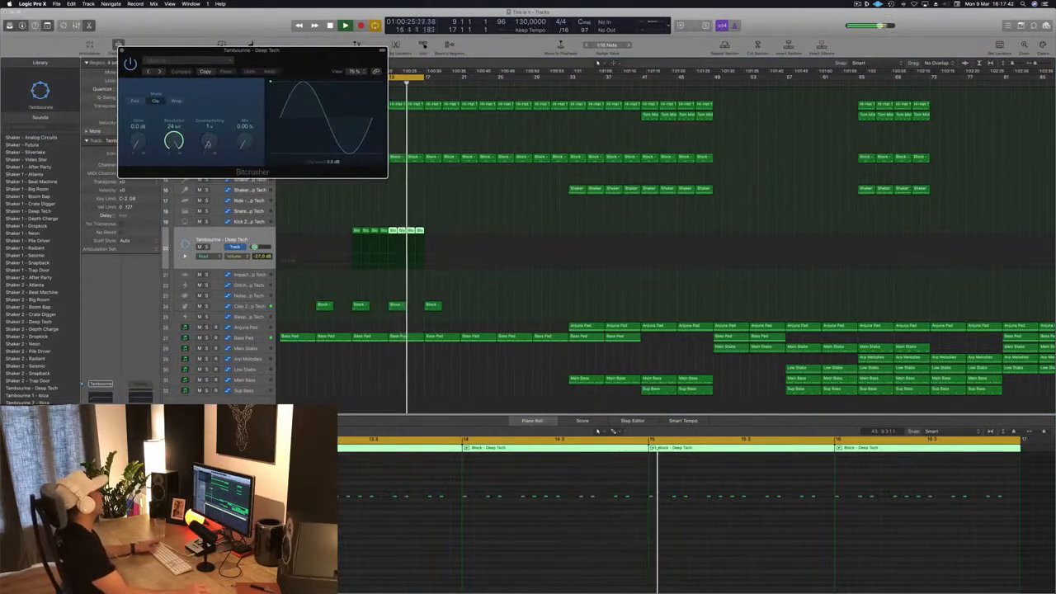
drag(215, 149, 174, 169)
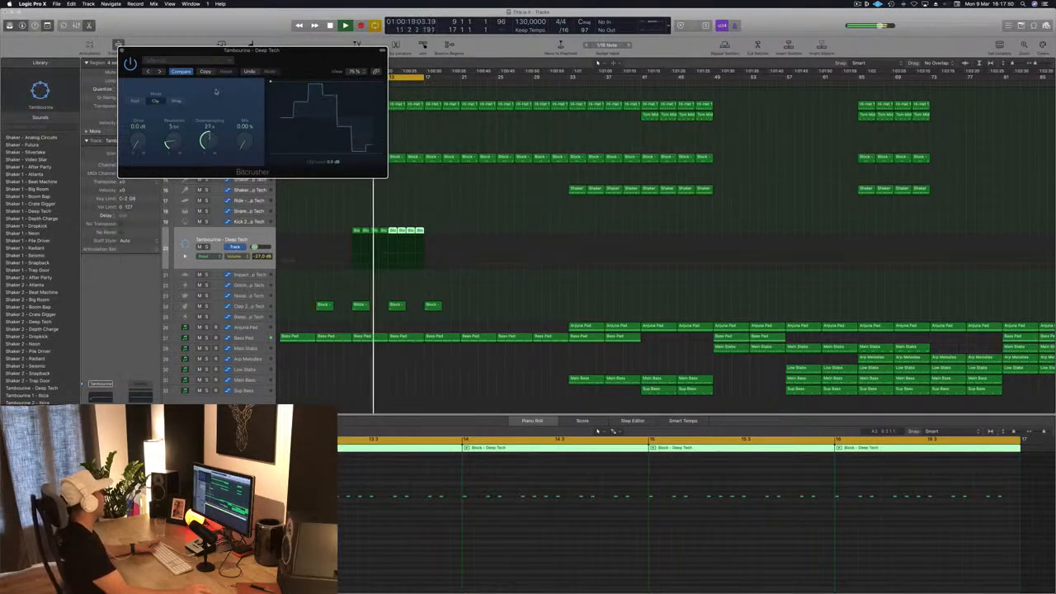
click(122, 51)
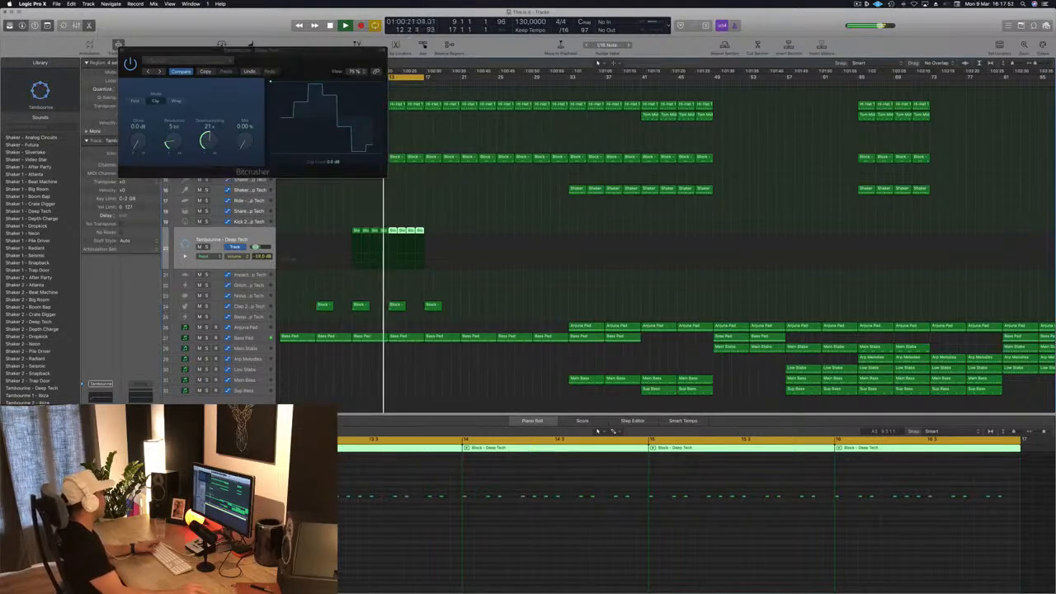
drag(176, 142, 184, 159)
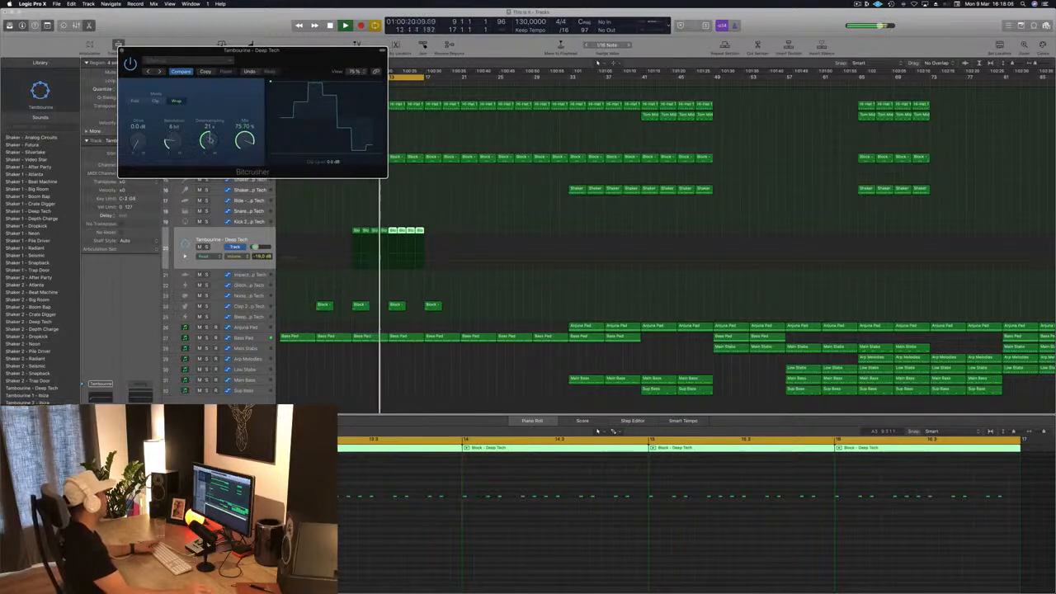
drag(212, 150, 212, 138)
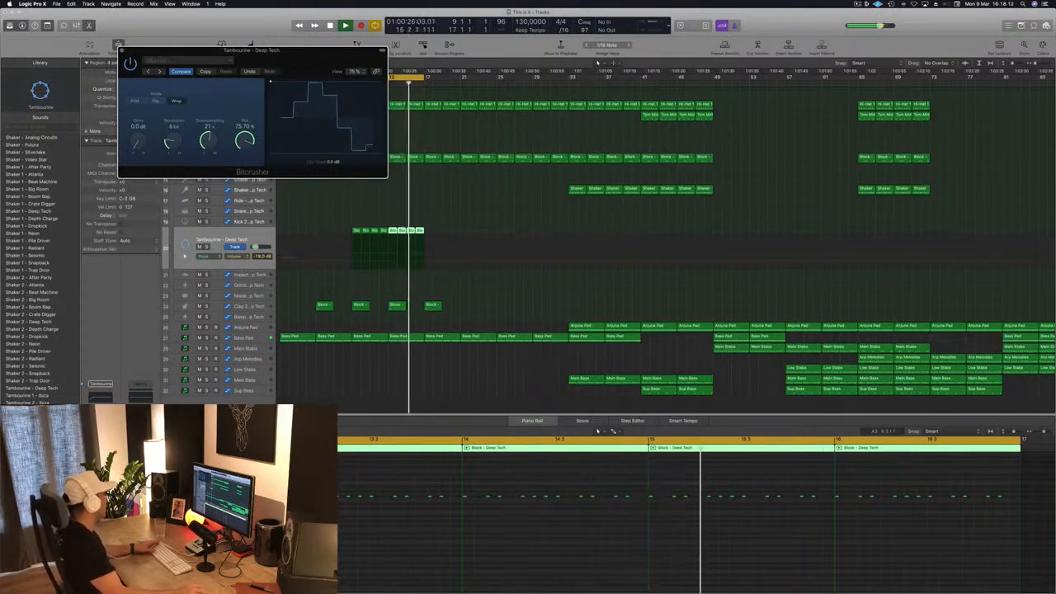
drag(177, 141, 178, 129)
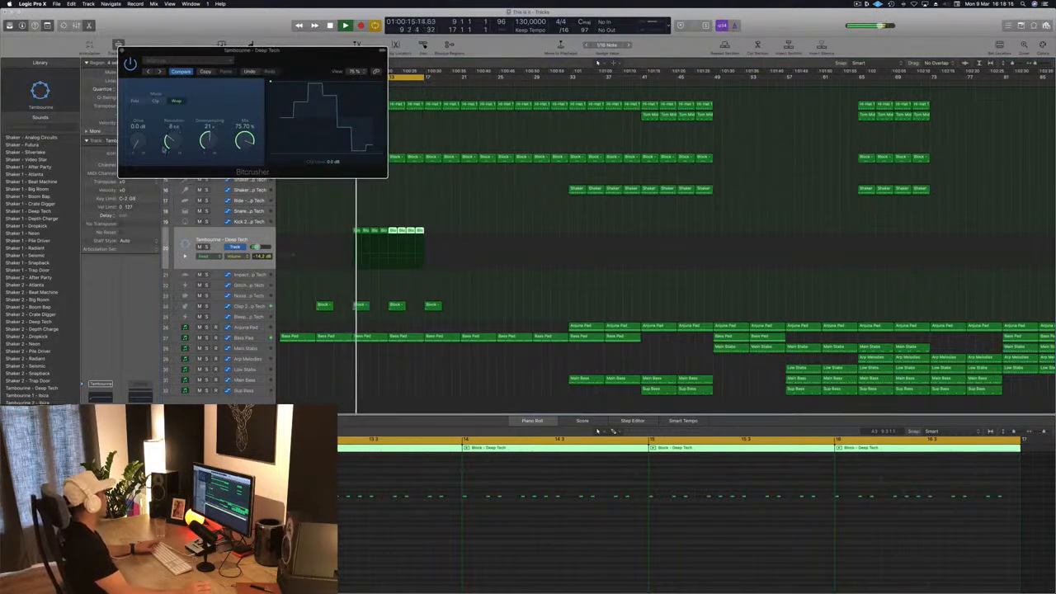
click(122, 52)
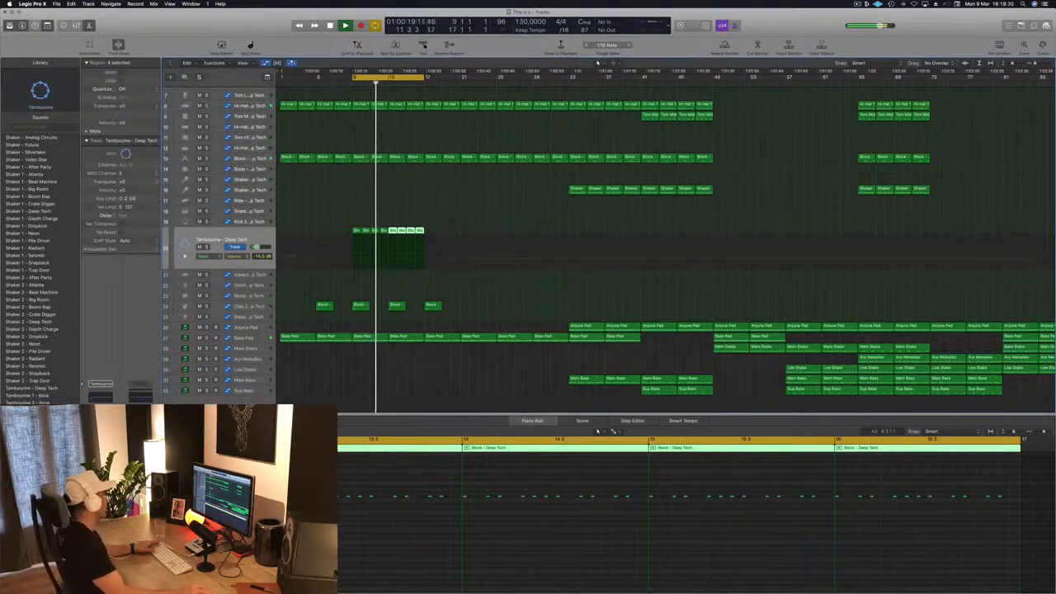
Reduce the Bitcrusher mix on the Tambourine track to 72.30% and close the effect.
key(v)
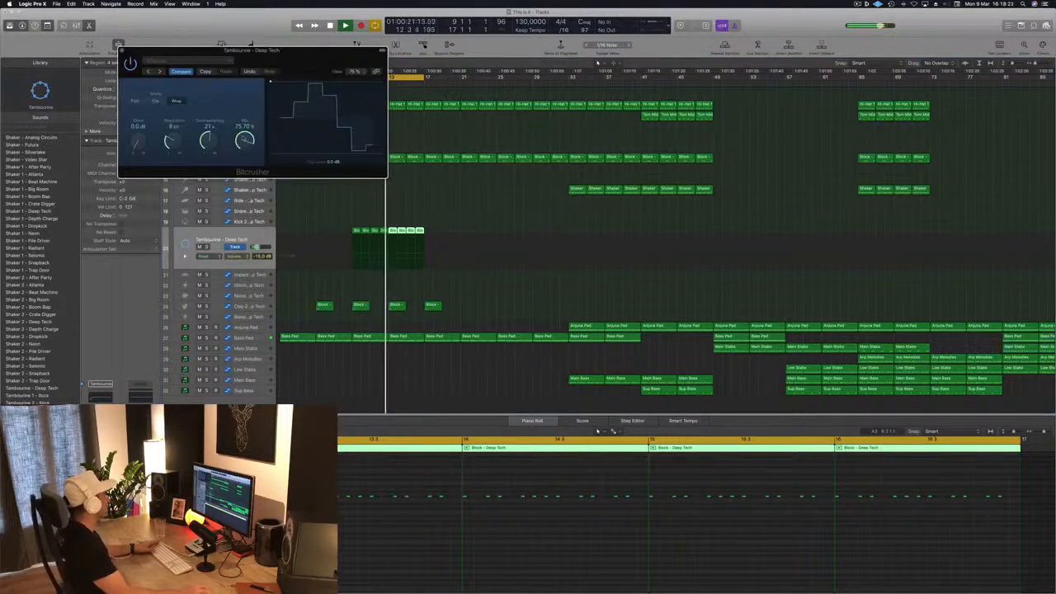
mouse_move(245, 151)
mouse_down()
mouse_move(245, 132)
mouse_move(249, 140)
mouse_up()
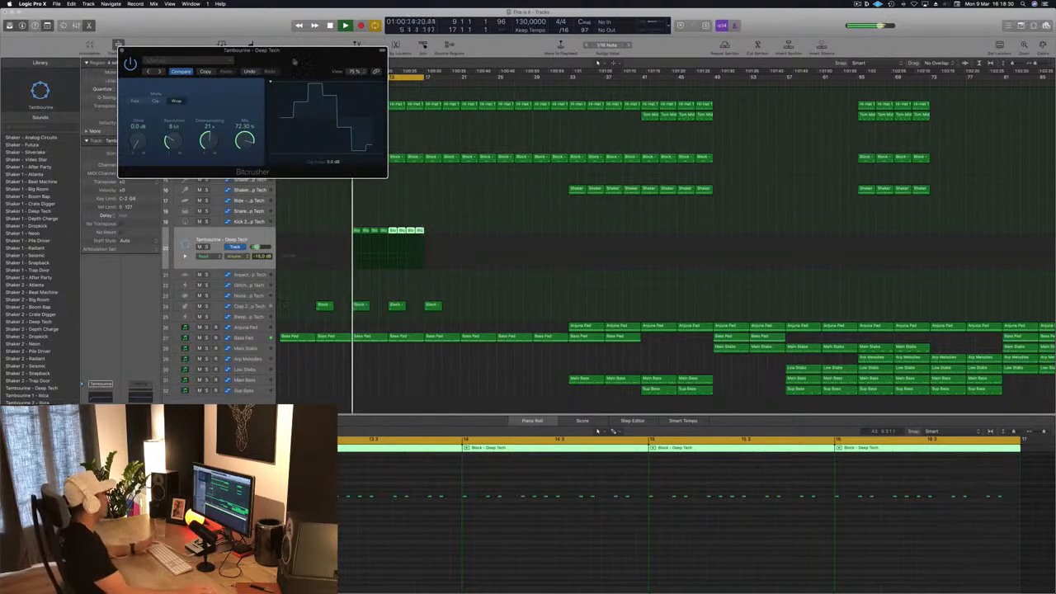
drag(293, 64, 302, 65)
click(133, 55)
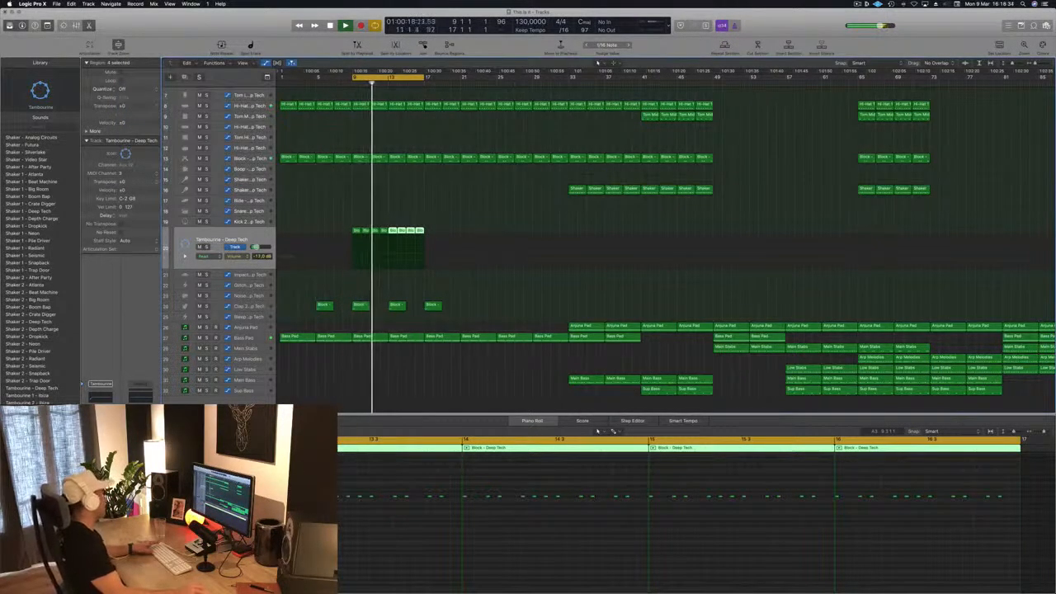
Copy the eight Tambourine regions to bar 17, replay from bar 9 and set the track's volume to -18.0 dB.
drag(356, 226, 465, 239)
drag(356, 231, 430, 237)
key(space)
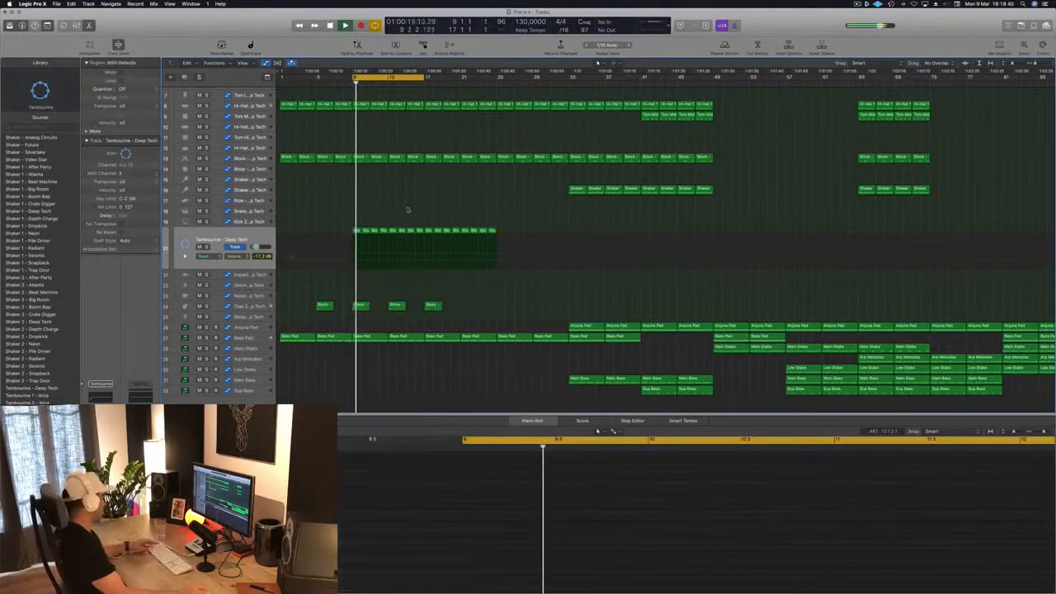
drag(354, 219, 421, 236)
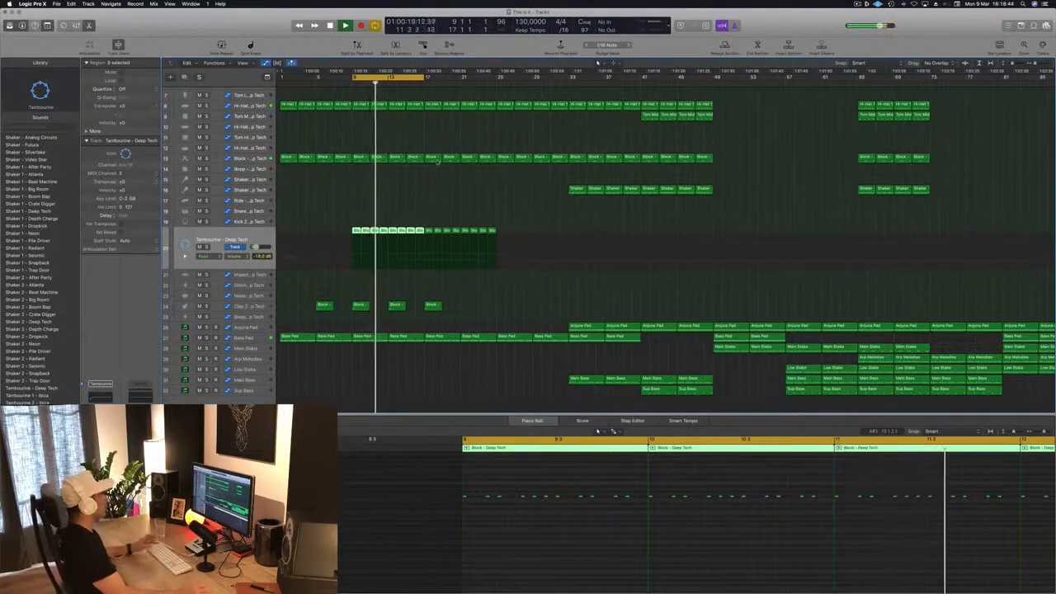
click(400, 204)
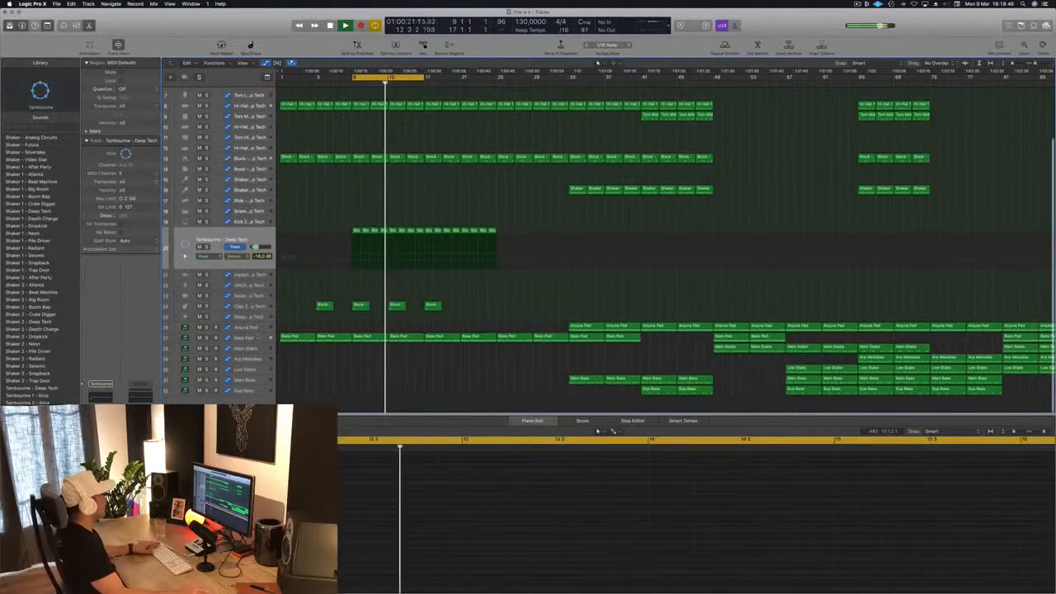
Replace the Bass Pad regions in bars 17 to 32 with copies of the first four and their automation, and extend the cycle range to bar 25.
drag(413, 347, 355, 333)
click(490, 256)
drag(439, 294, 537, 285)
key(Delete)
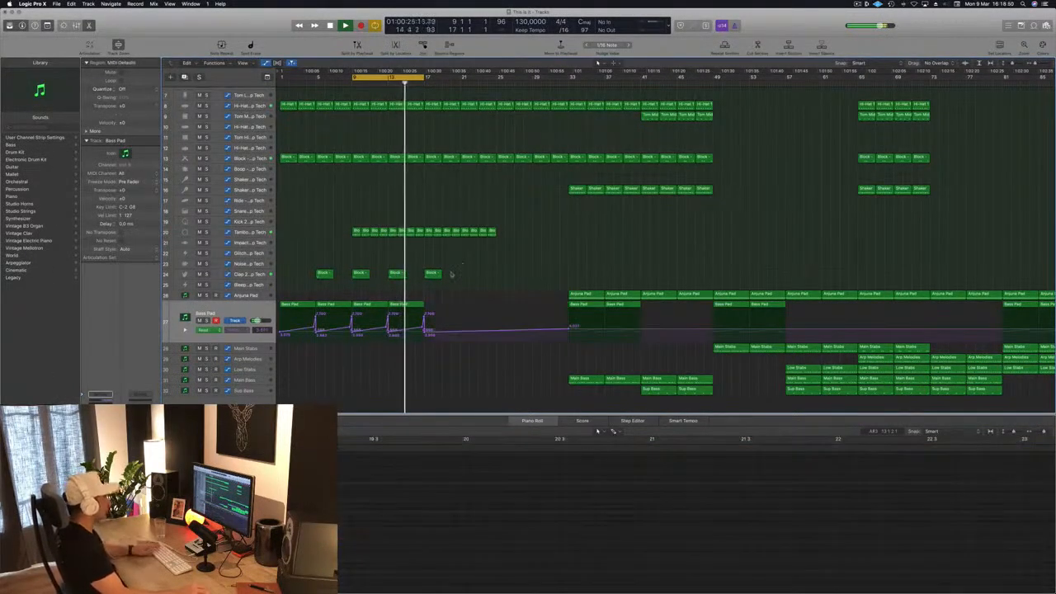
drag(476, 298, 446, 305)
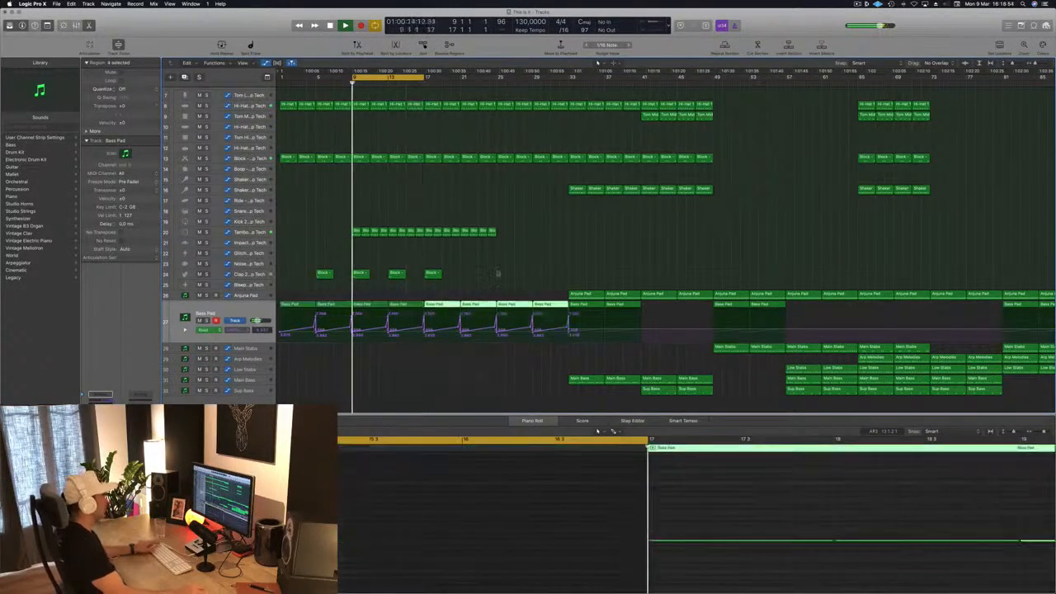
drag(427, 80, 499, 80)
click(406, 195)
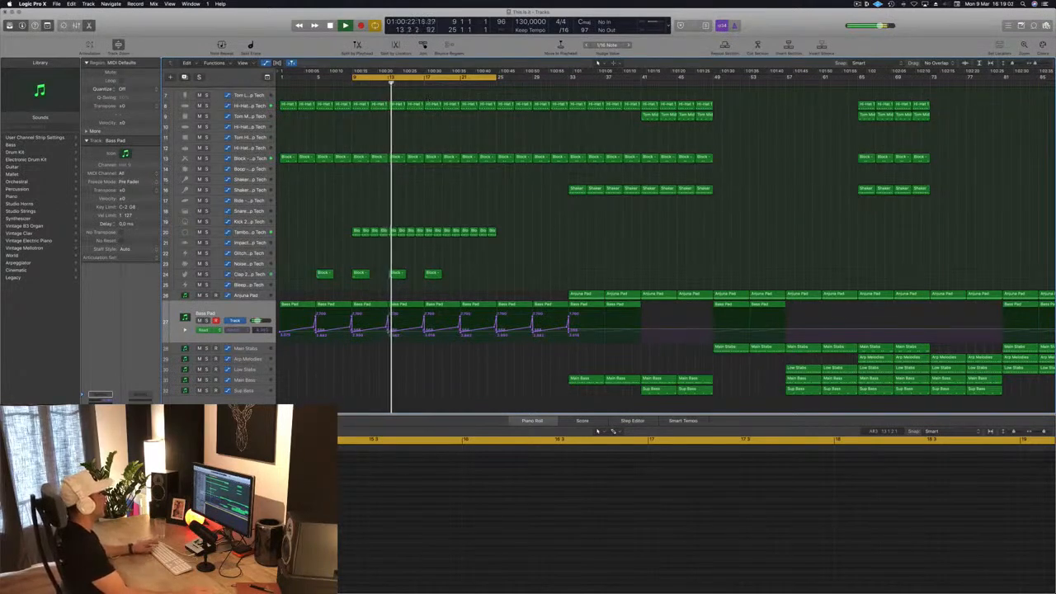
Examine the notes of the Hi-Hat 1 and Kick 1 regions in bars 15 and 16, then replay the cycle range.
scroll(427, 165, up, 3)
scroll(444, 115, up, 4)
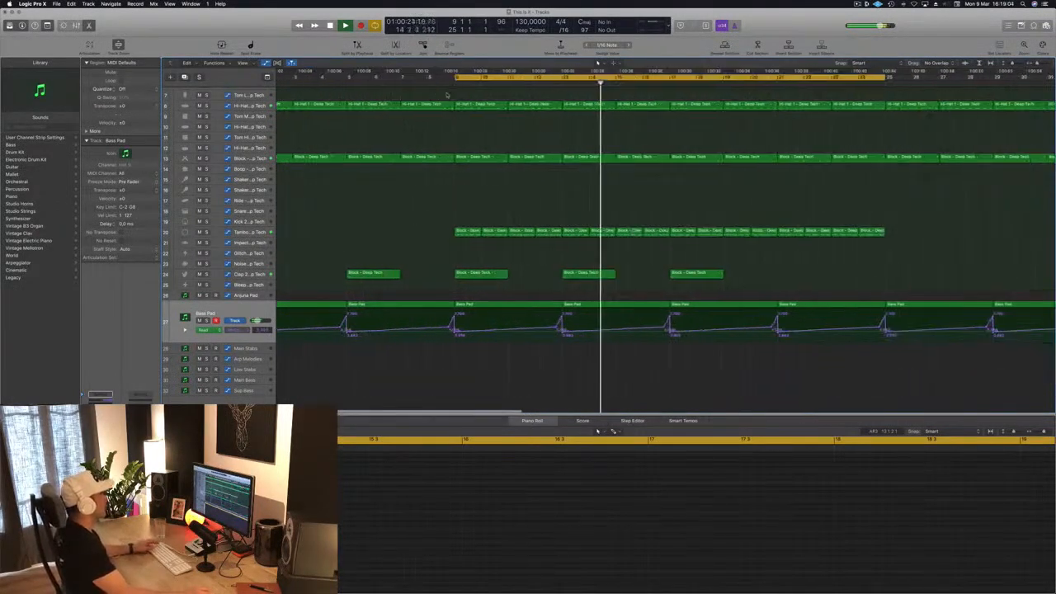
scroll(648, 115, down, 2)
scroll(648, 114, down, 3)
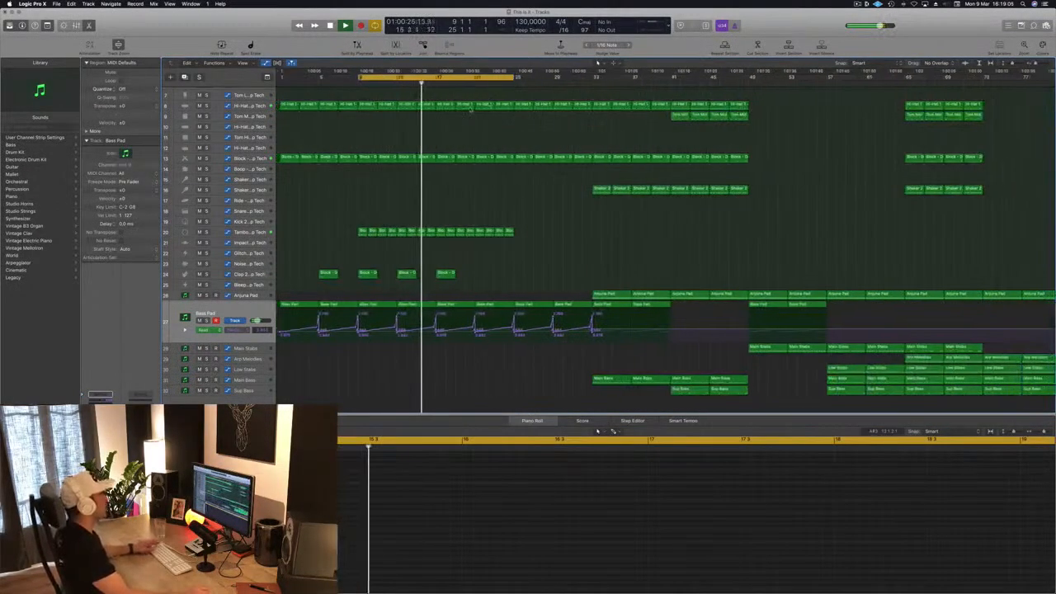
scroll(649, 115, up, 5)
key(space)
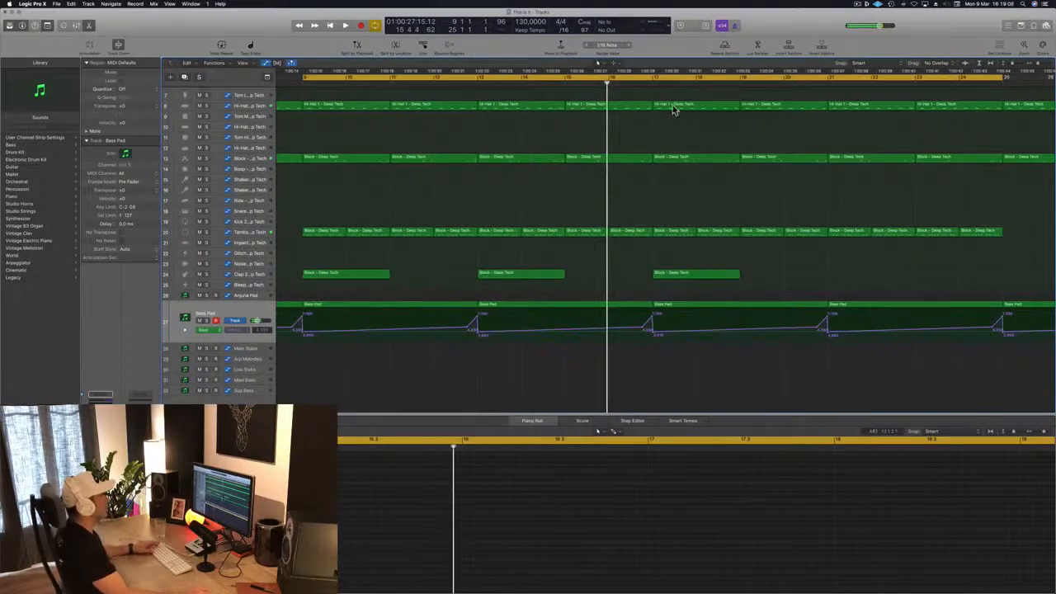
click(643, 108)
click(632, 525)
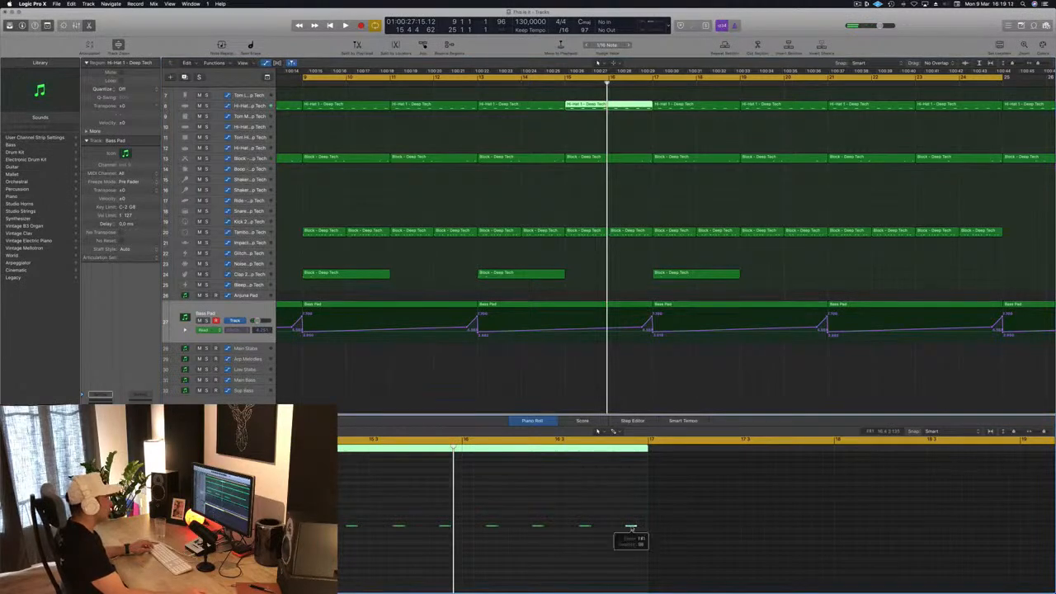
scroll(626, 104, up, 3)
click(625, 102)
mouse_move(576, 534)
mouse_down()
mouse_move(623, 554)
mouse_move(586, 547)
mouse_up()
key(space)
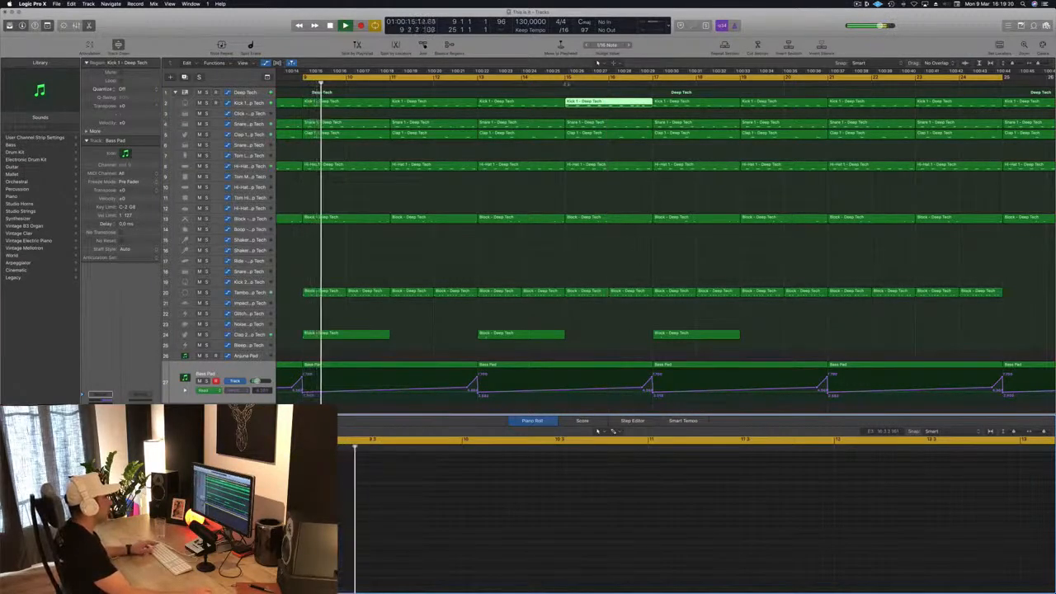
Delete the second half of bar 16 from the Snare 1, Clap 1, Hi-Hat 1 and Block tracks.
drag(635, 117, 641, 206)
click(641, 206)
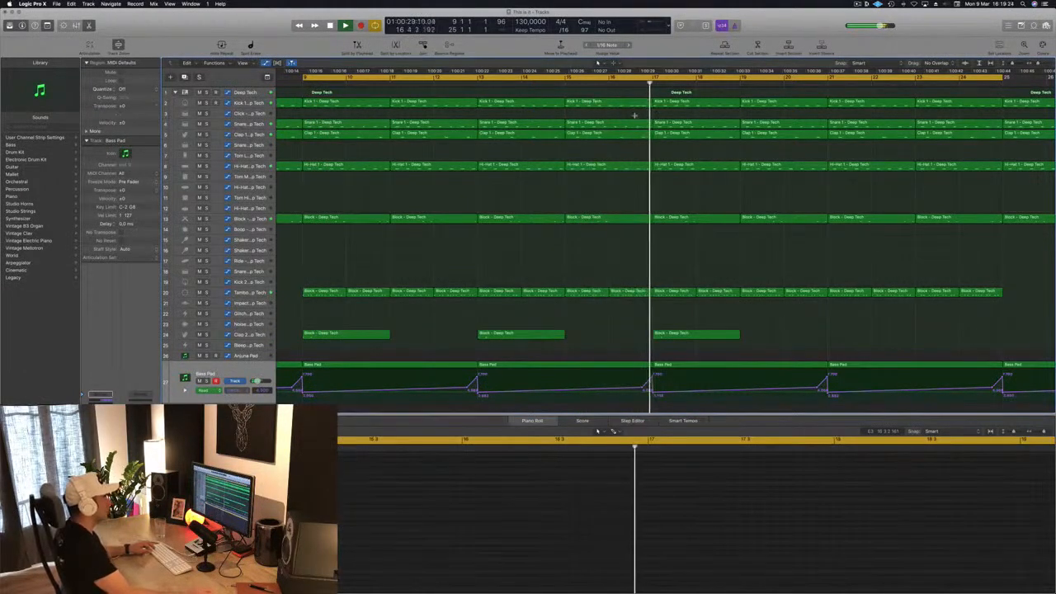
drag(634, 108, 653, 286)
key(Delete)
Play from about bar 14 through the drum break before bar 17 and review the arrangement around it.
click(541, 93)
scroll(639, 148, left, 2)
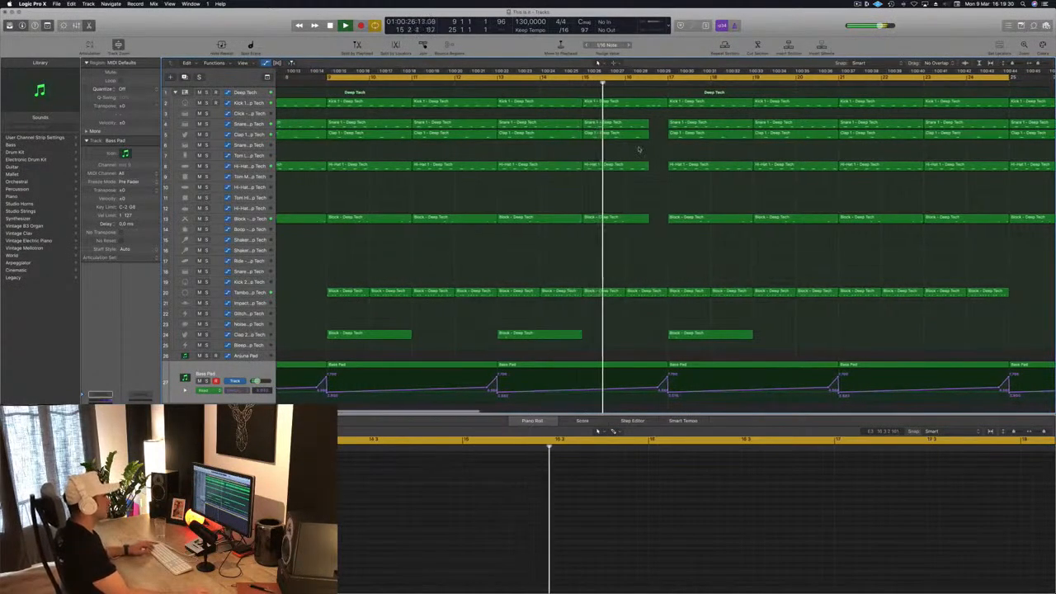
key(super+Left)
key(super+Left)
scroll(638, 151, right, 3)
key(super+Left)
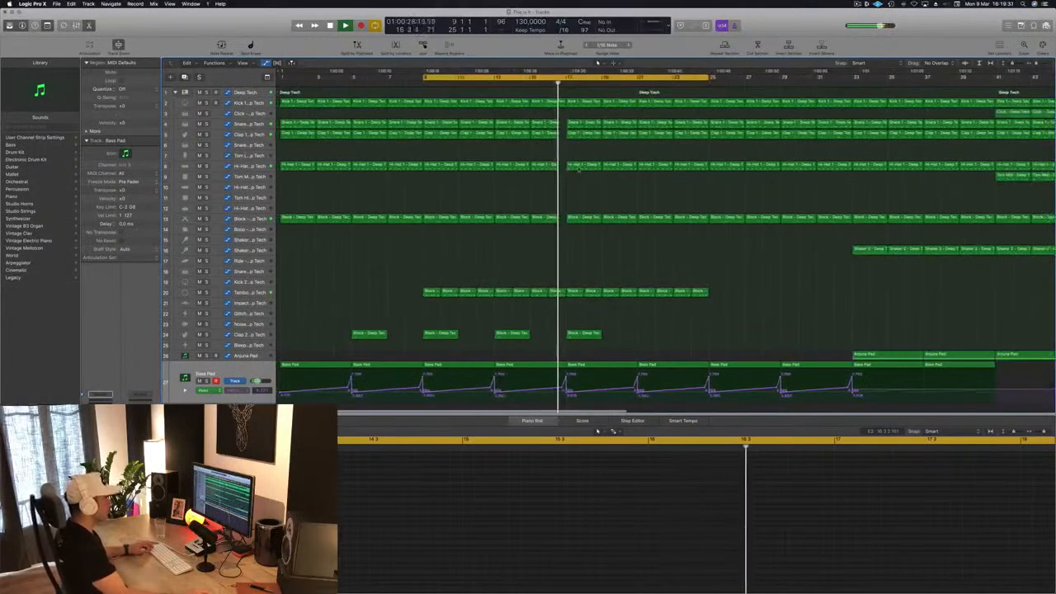
key(super+Right)
scroll(579, 168, right, 2)
key(super+Left)
key(super+Left)
key(super+Left)
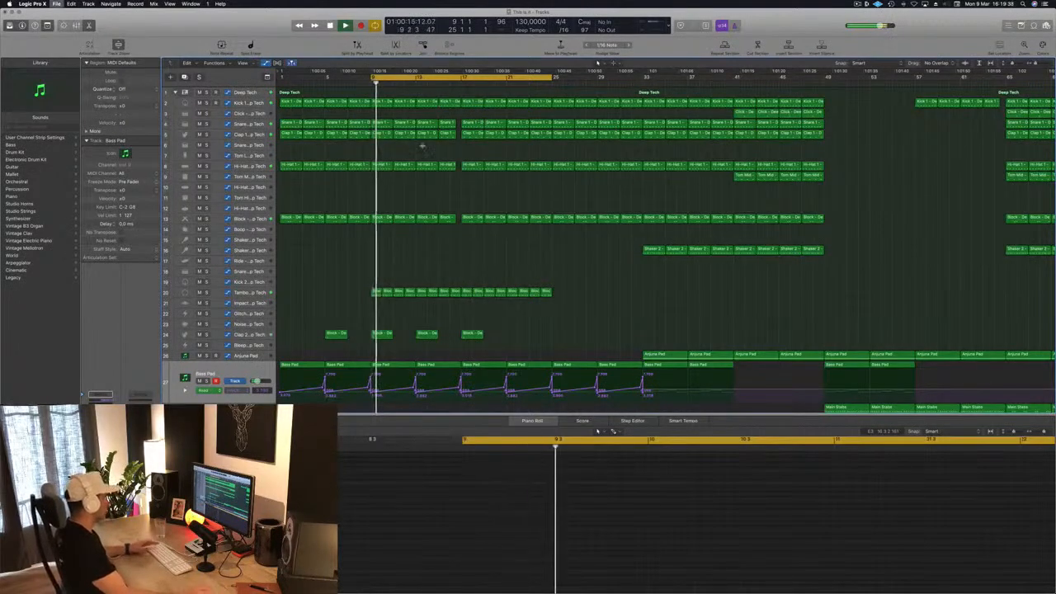
Select the Tambourine track and lower its volume to about -21 dB.
click(243, 295)
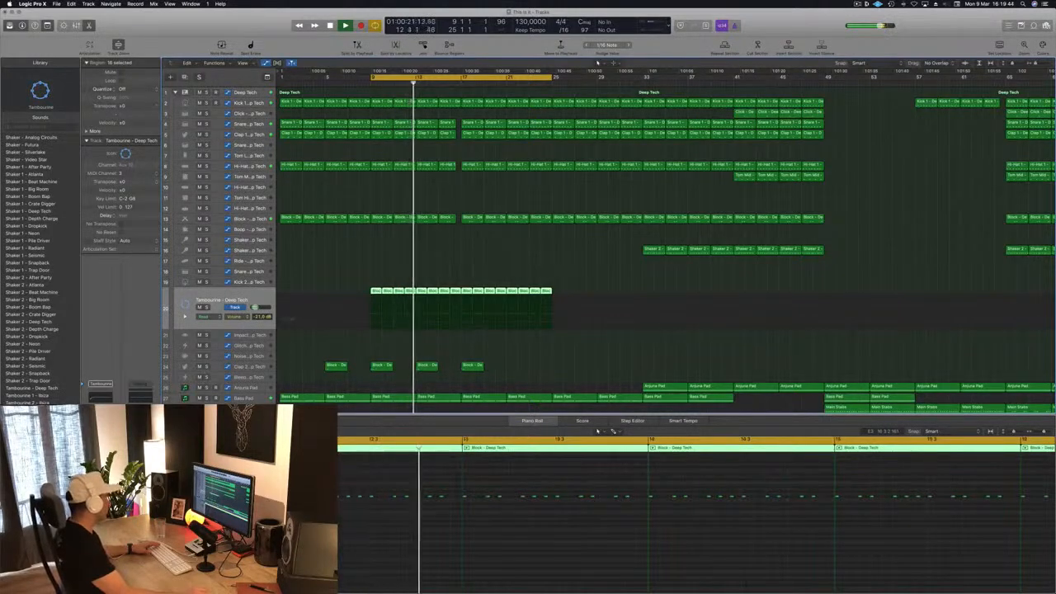
click(518, 265)
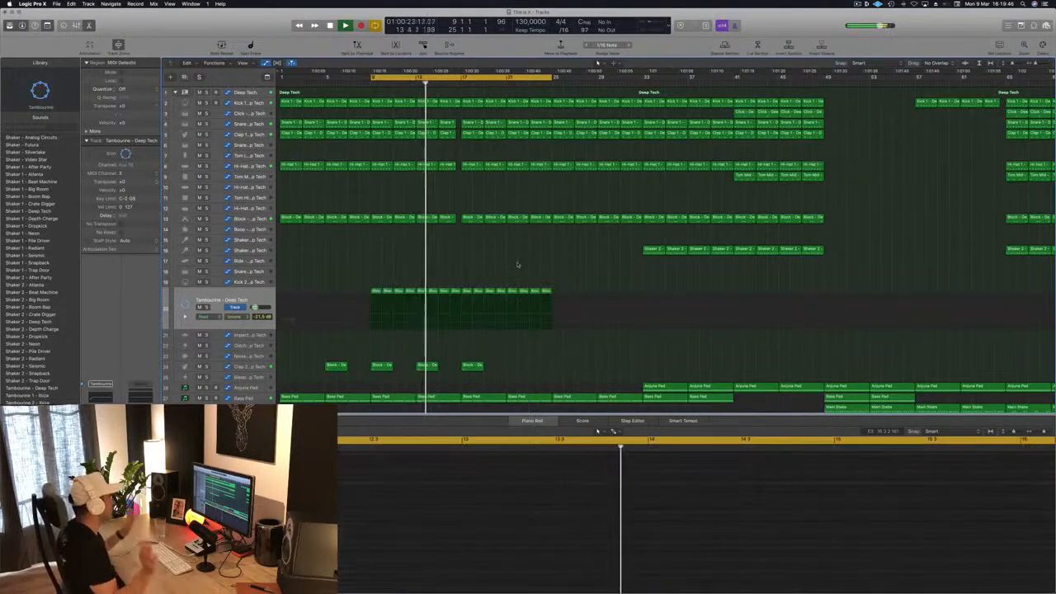
Copy the Anjuna Pad region that starts at bar 33 to bar 17 on the same track.
scroll(500, 277, right, 4)
scroll(492, 273, left, 5)
scroll(472, 271, left, 1)
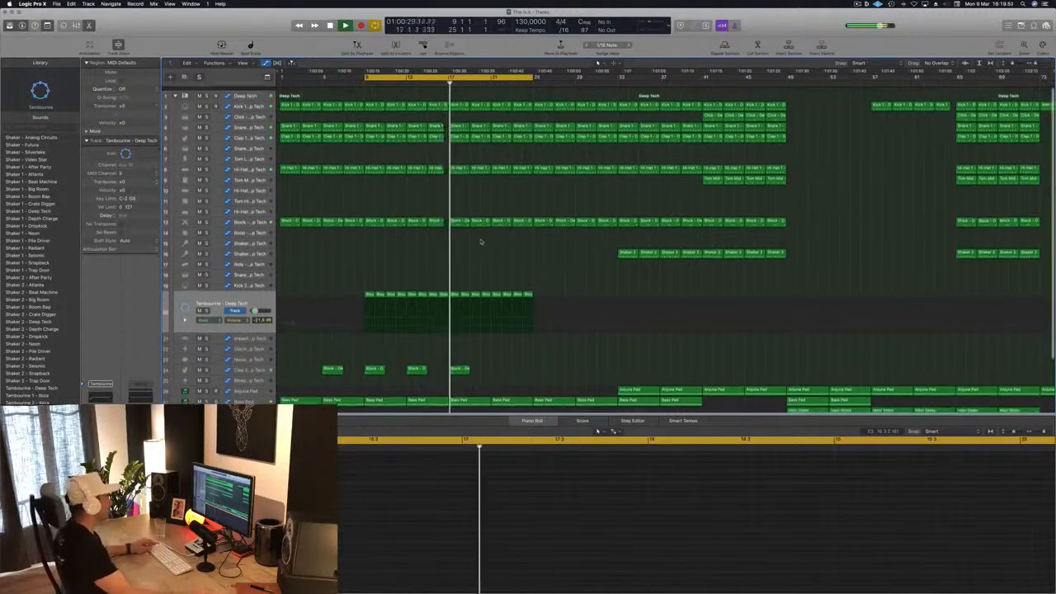
scroll(475, 254, down, 5)
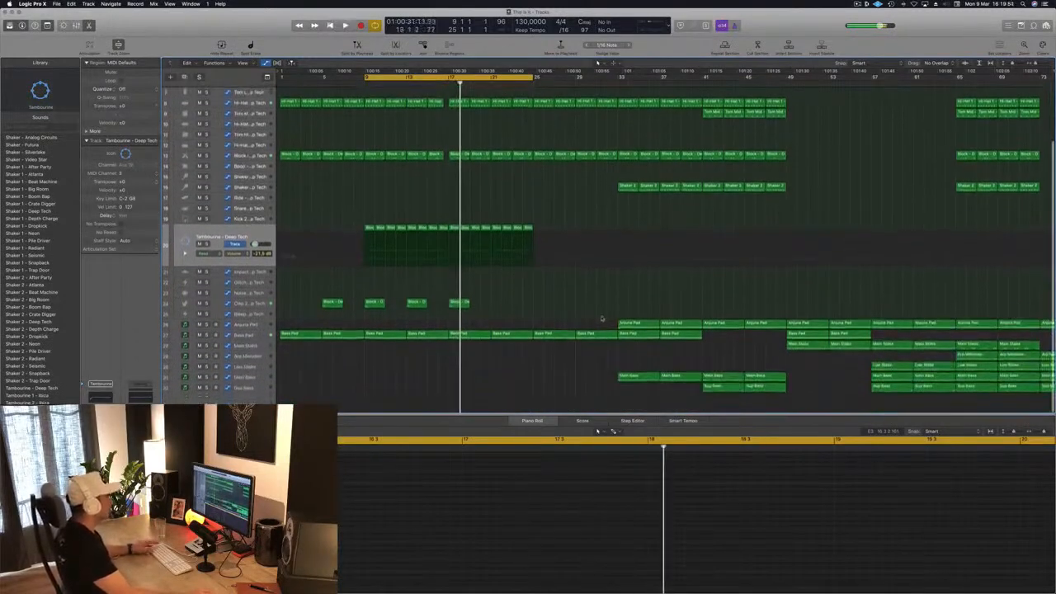
click(639, 326)
drag(639, 327, 472, 337)
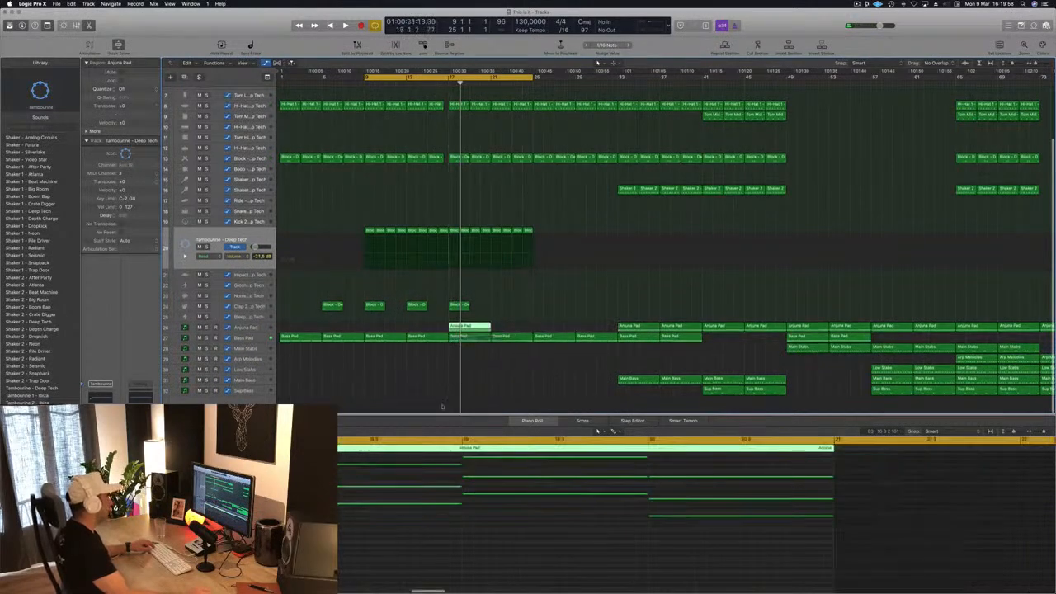
Delete every note after the first chord in the Anjuna Pad region at bar 17.
scroll(510, 549, down, 3)
scroll(389, 540, up, 5)
scroll(389, 538, down, 2)
drag(322, 496, 569, 568)
key(Delete)
scroll(565, 509, left, 5)
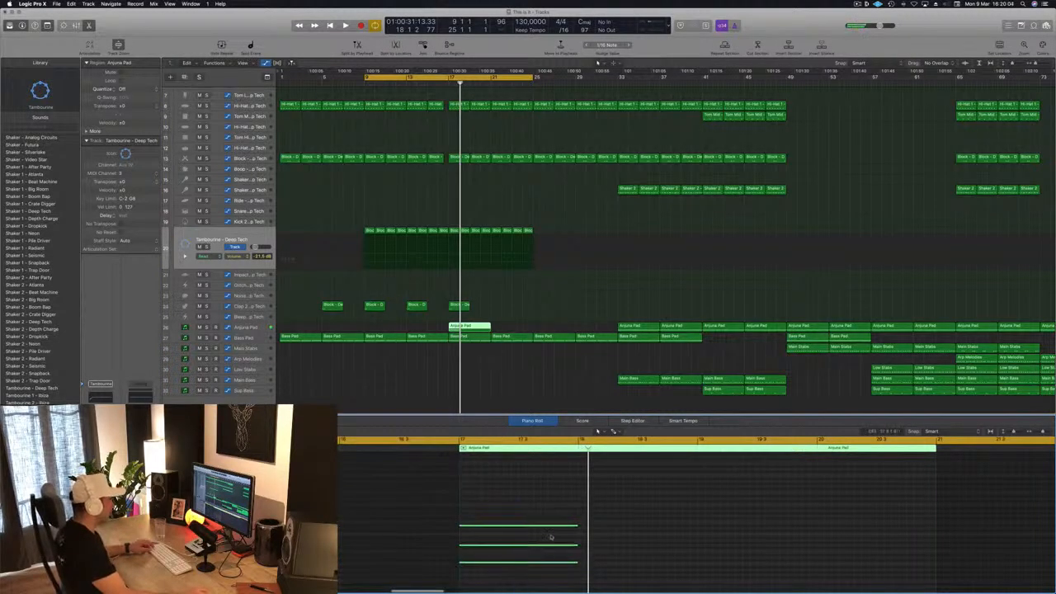
Repeat the remaining pad chord in each bar so it fills bars 17 to 20 of the region.
drag(581, 526, 660, 530)
drag(500, 509, 636, 568)
drag(529, 531, 769, 533)
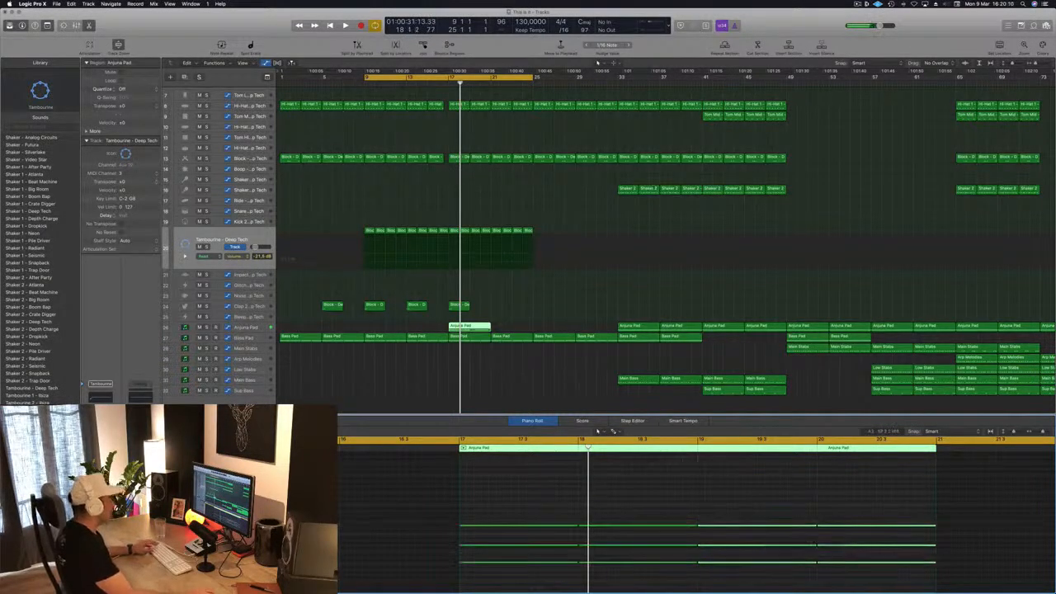
Reshape the Anjuna Pad cutoff automation to start low at bar 17, rise to a peak near bar 19 and drop again.
key(space)
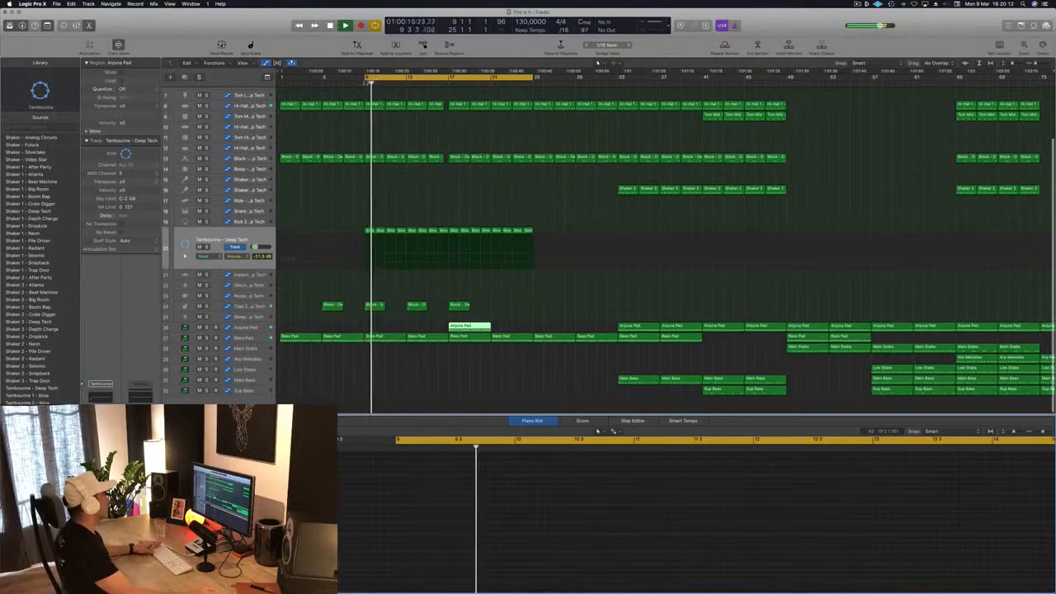
click(457, 327)
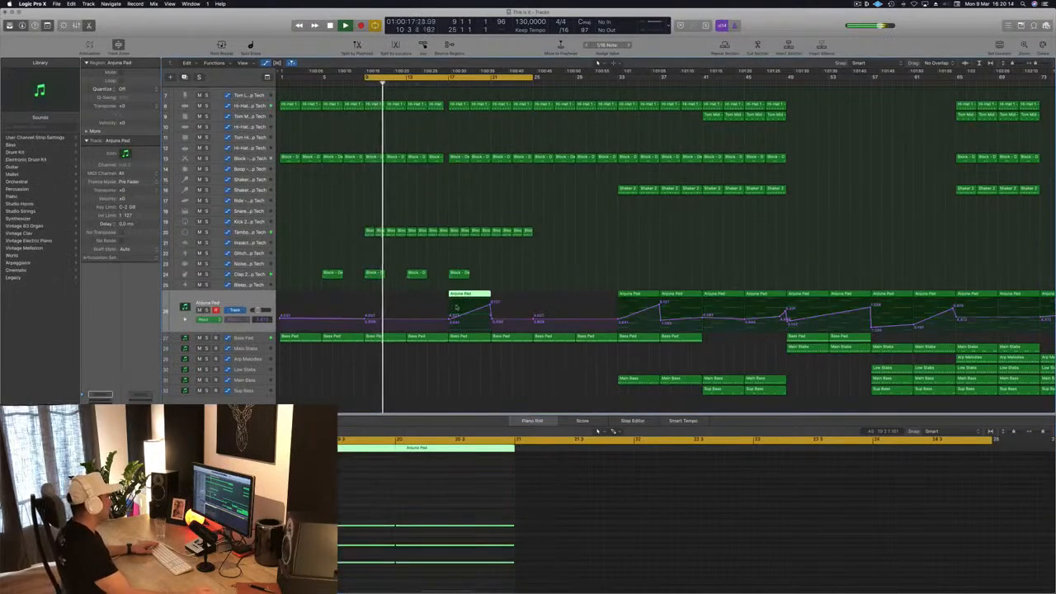
click(444, 325)
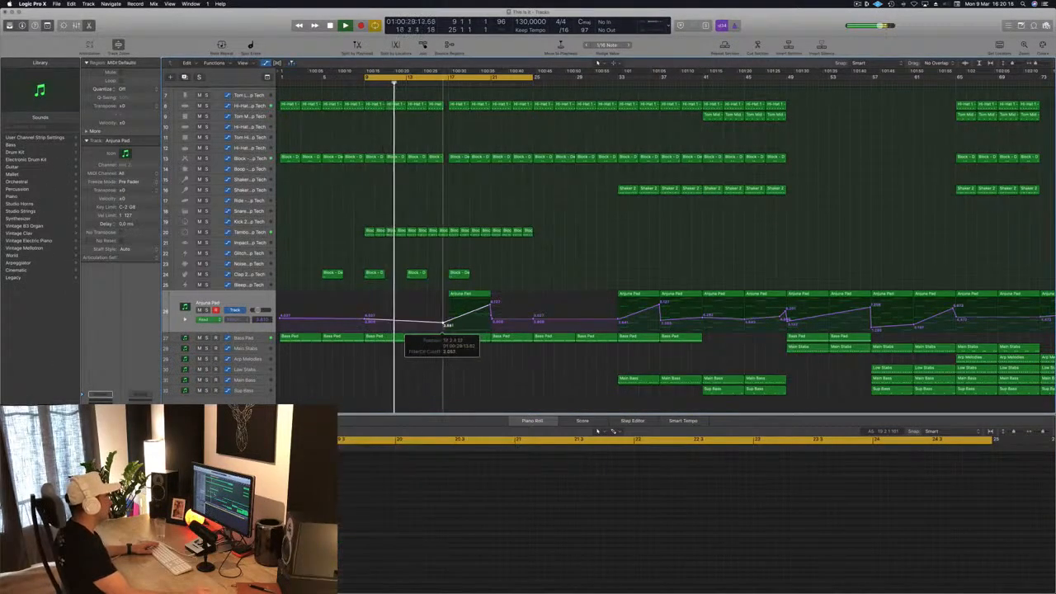
drag(444, 324, 490, 309)
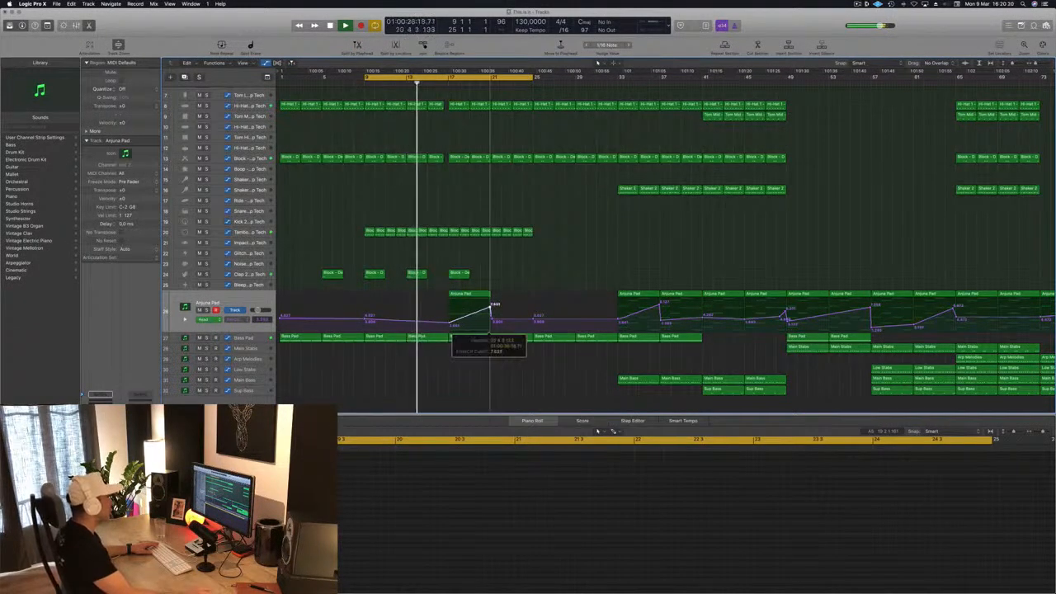
drag(493, 307, 471, 326)
Lower the peak of the Anjuna Pad cutoff automation slightly near bar 19 and stop playback.
key(super+Right)
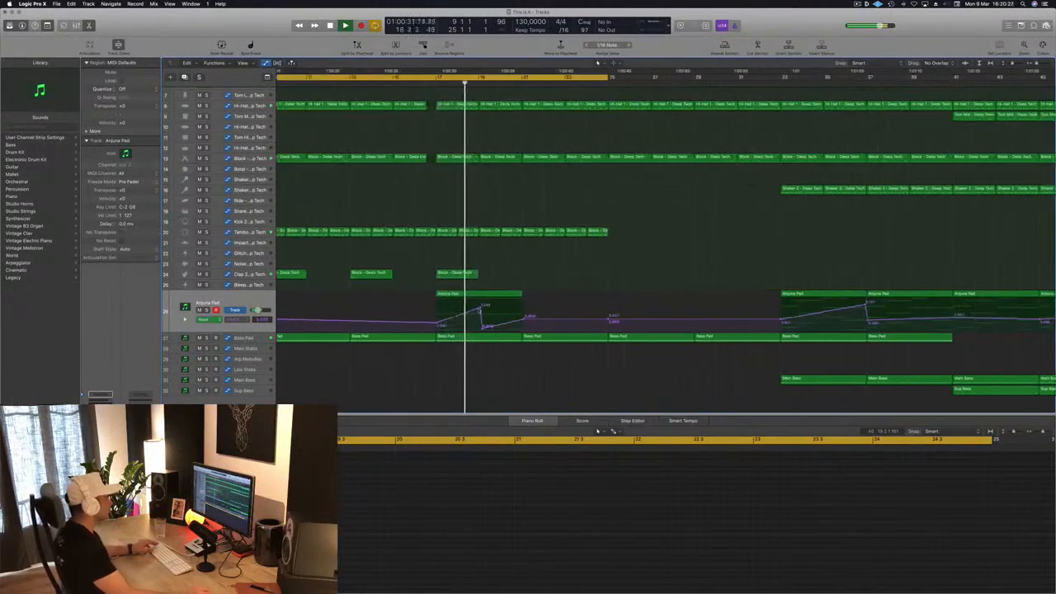
drag(479, 308, 480, 312)
key(super+Left)
key(space)
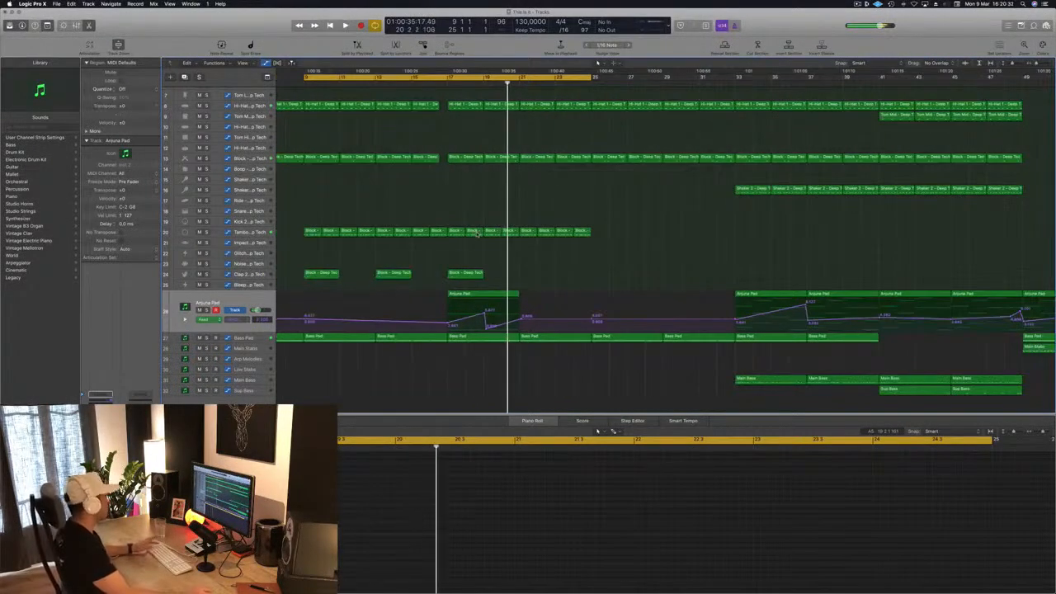
Set the cycle range to bars 17 to 25 and play it to check the new Anjuna Pad part.
key(space)
key(super+Left)
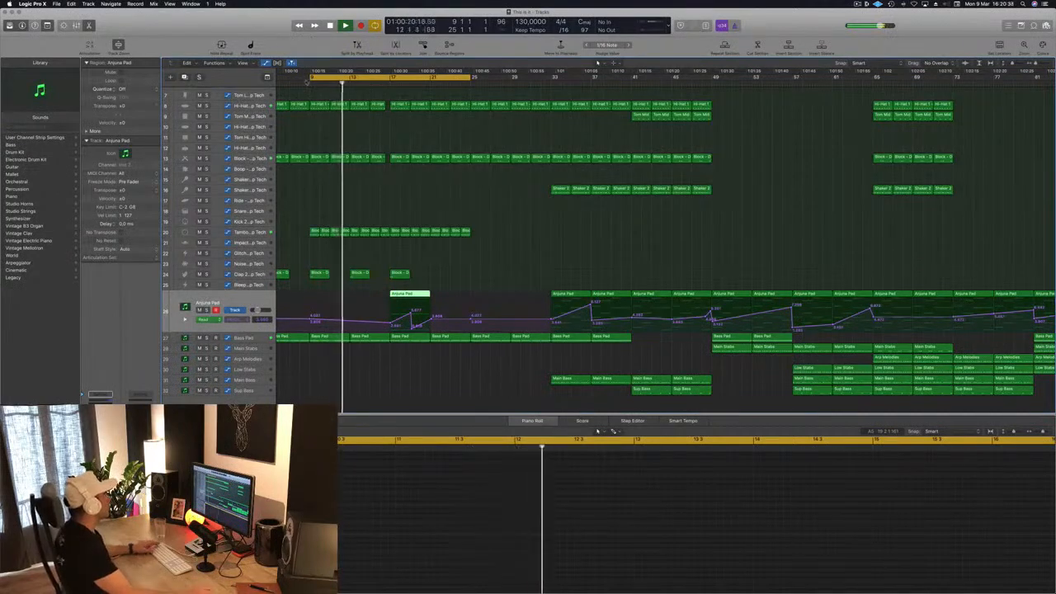
drag(312, 77, 390, 78)
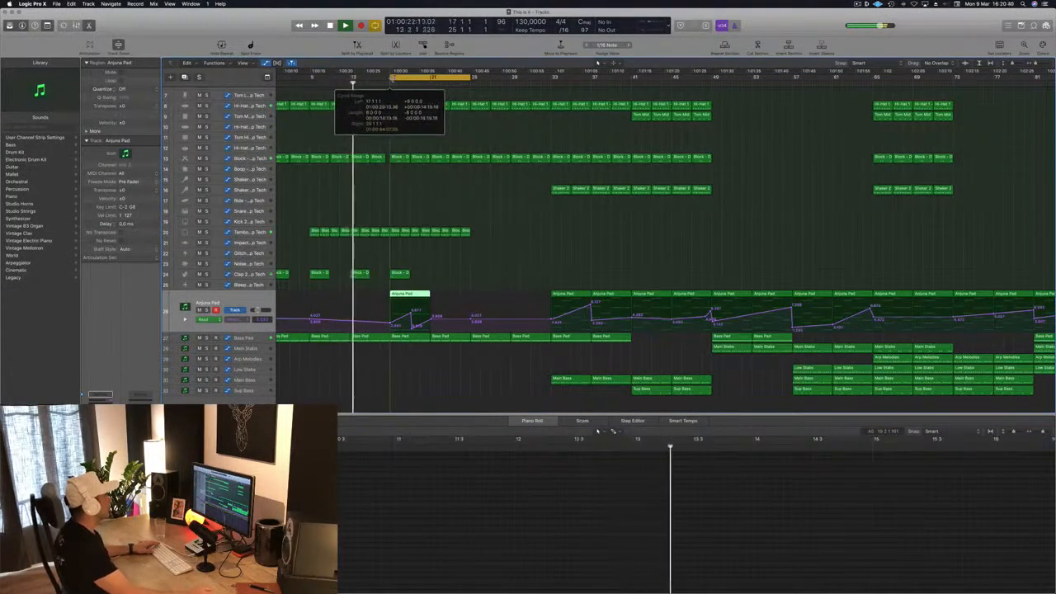
key(space)
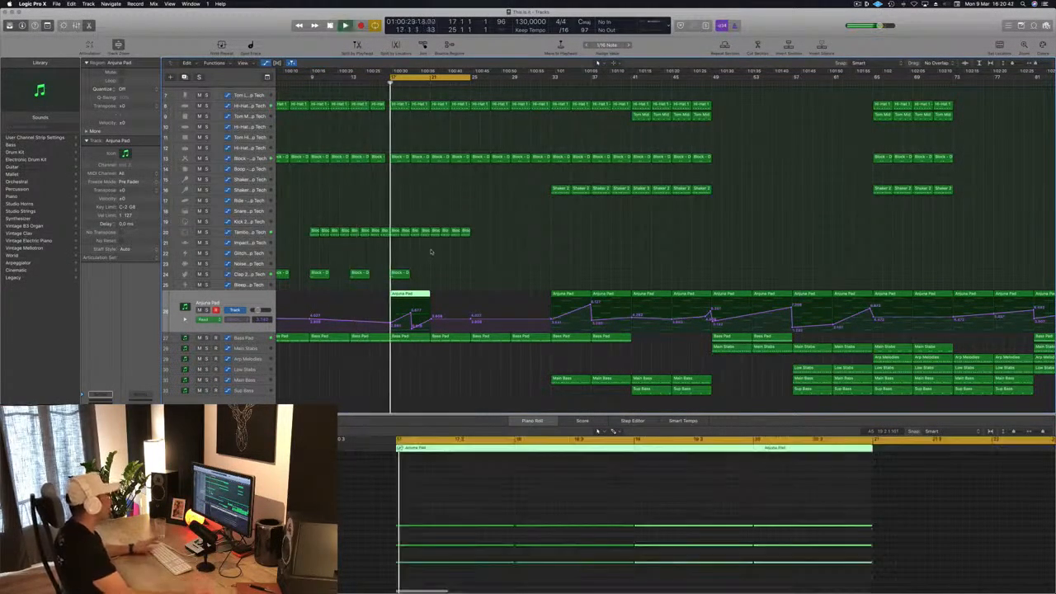
key(super+Right)
scroll(503, 264, up, 5)
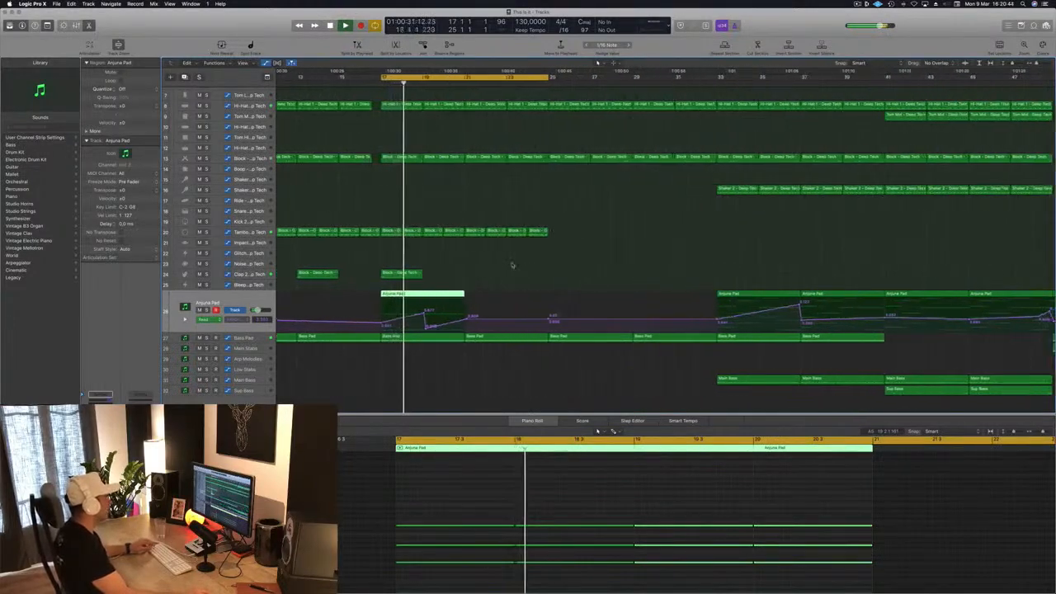
scroll(528, 262, down, 2)
scroll(510, 264, left, 2)
scroll(511, 265, left, 4)
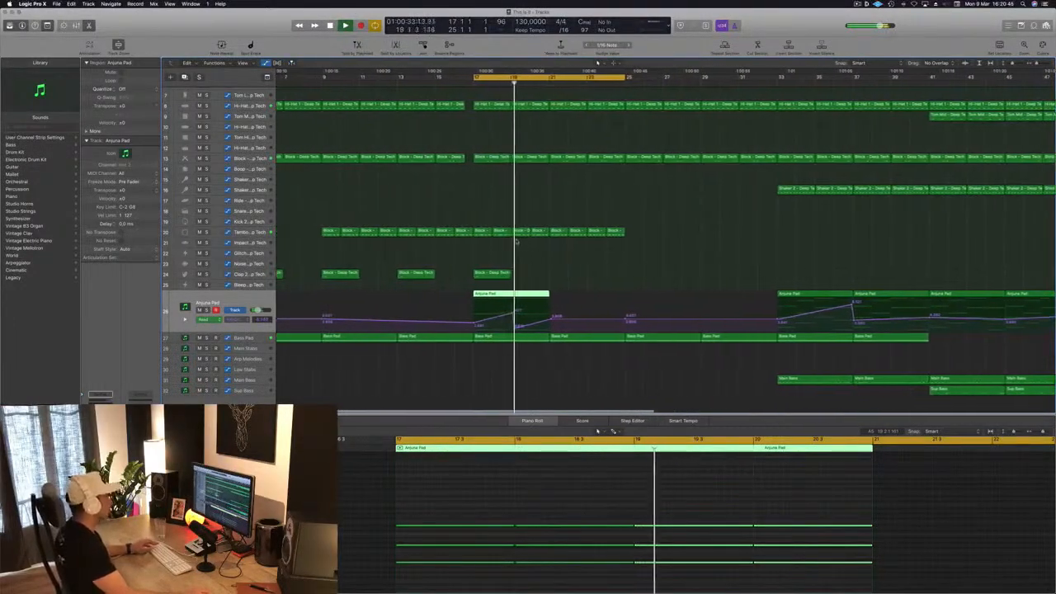
key(space)
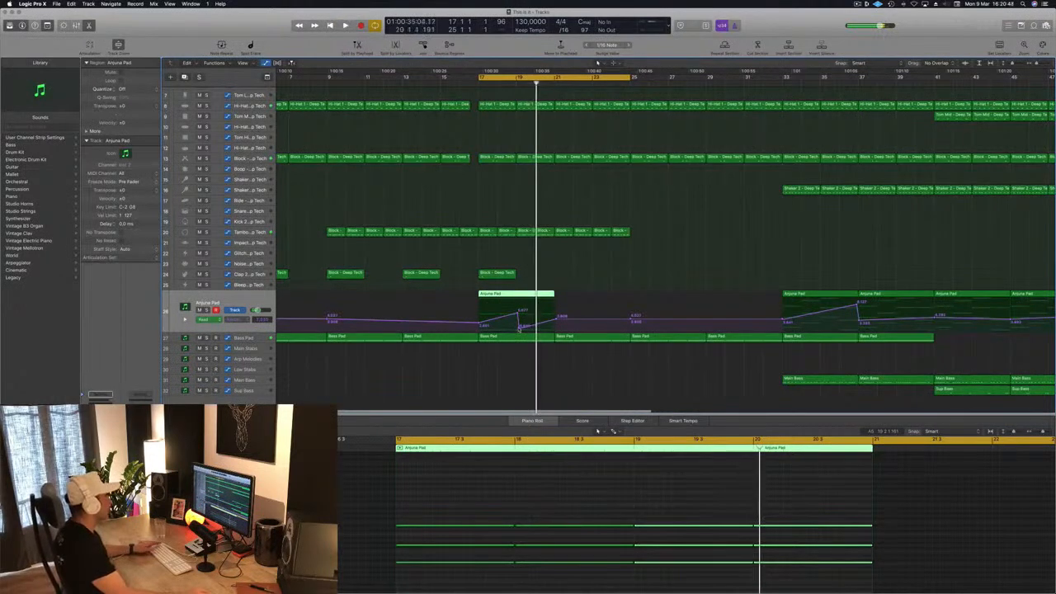
Fine-tune the low point of the Anjuna Pad cutoff automation at bar 19 and replay the cycle range.
click(520, 328)
drag(518, 330, 519, 329)
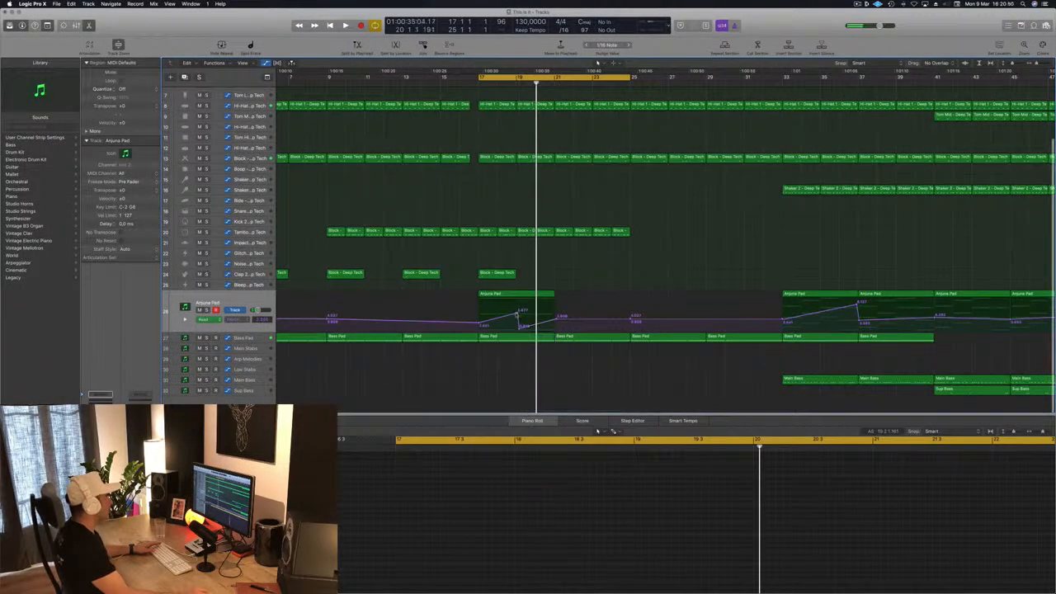
click(481, 325)
click(518, 326)
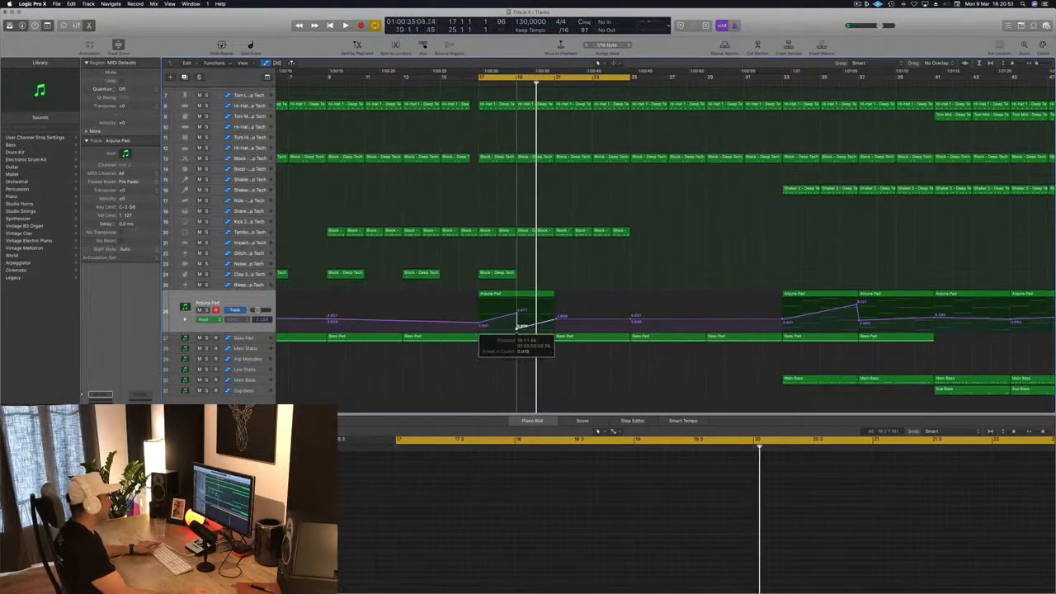
key(space)
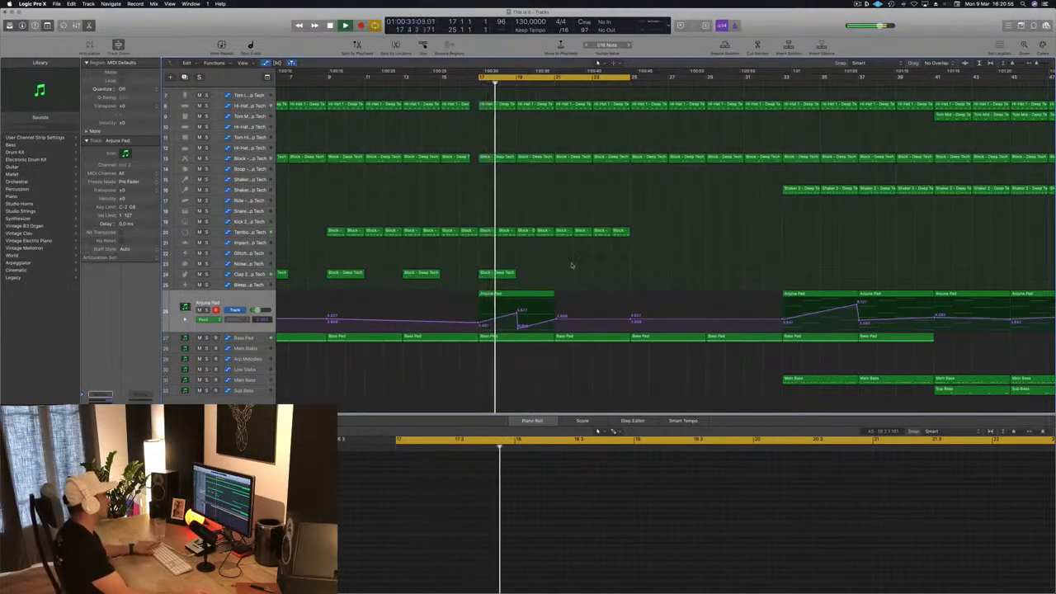
Copy the Tambourine region at bar 20 to the Glitch track at bar 19 and delete all notes except the first.
scroll(573, 266, up, 1)
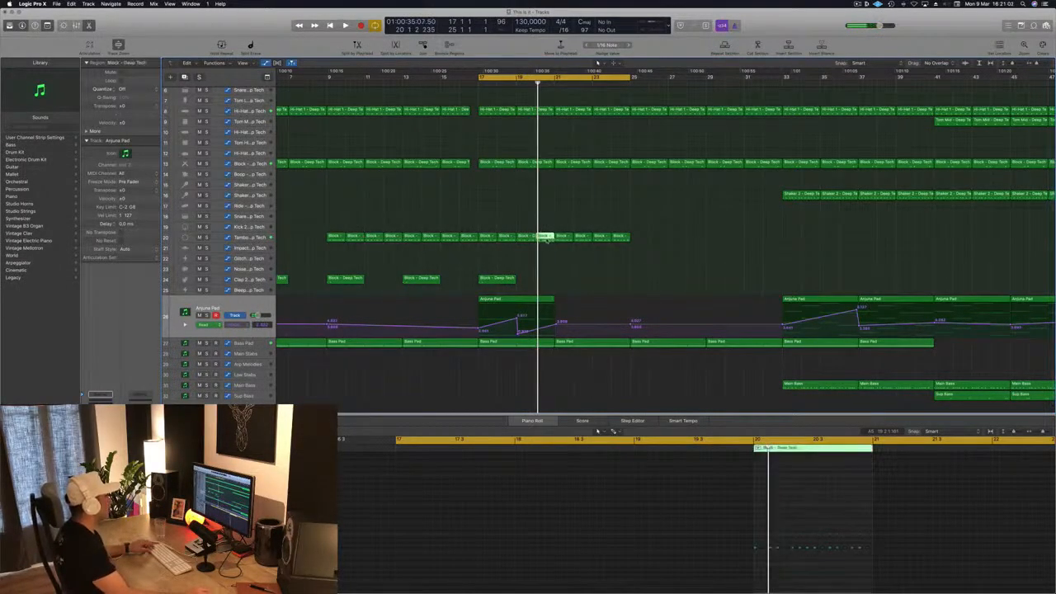
drag(545, 238, 529, 264)
drag(648, 545, 753, 569)
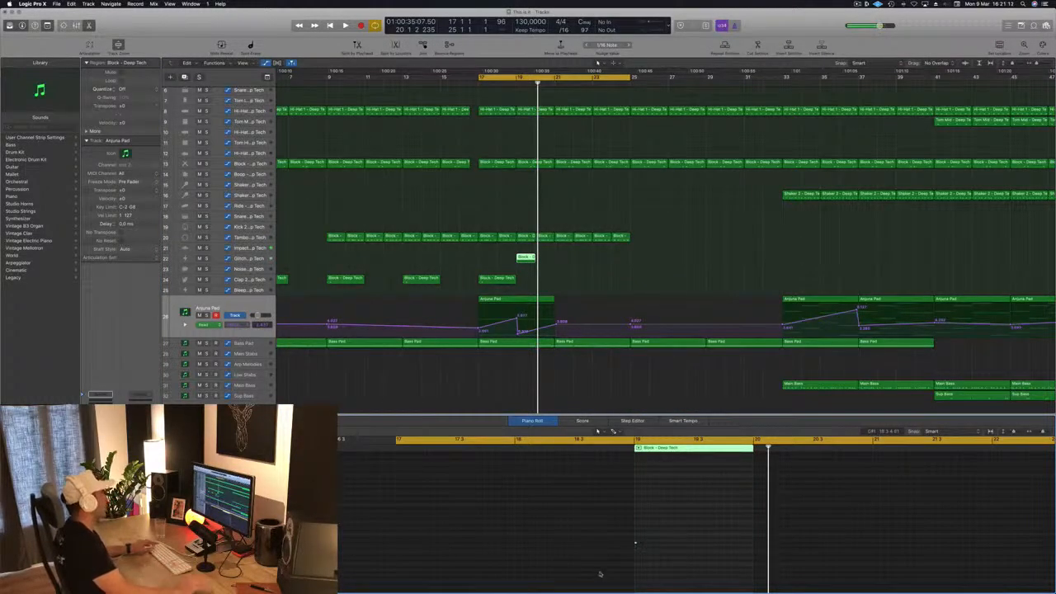
Play the cycle range and duplicate the single Glitch note three sixteenths further on within the first beat of bar 19.
key(space)
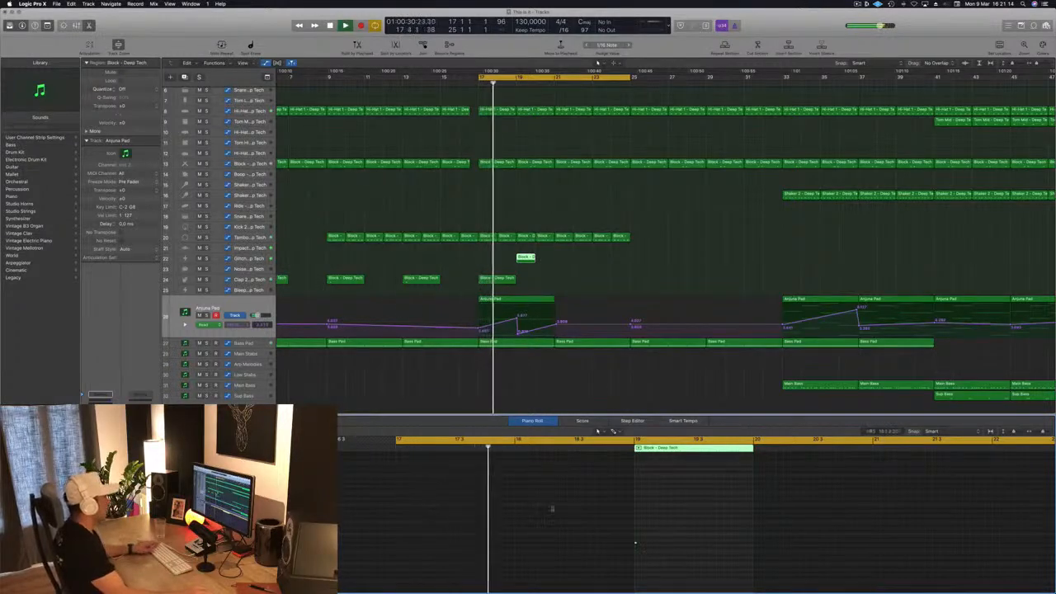
scroll(660, 533, up, 5)
scroll(677, 538, down, 1)
scroll(683, 523, left, 1)
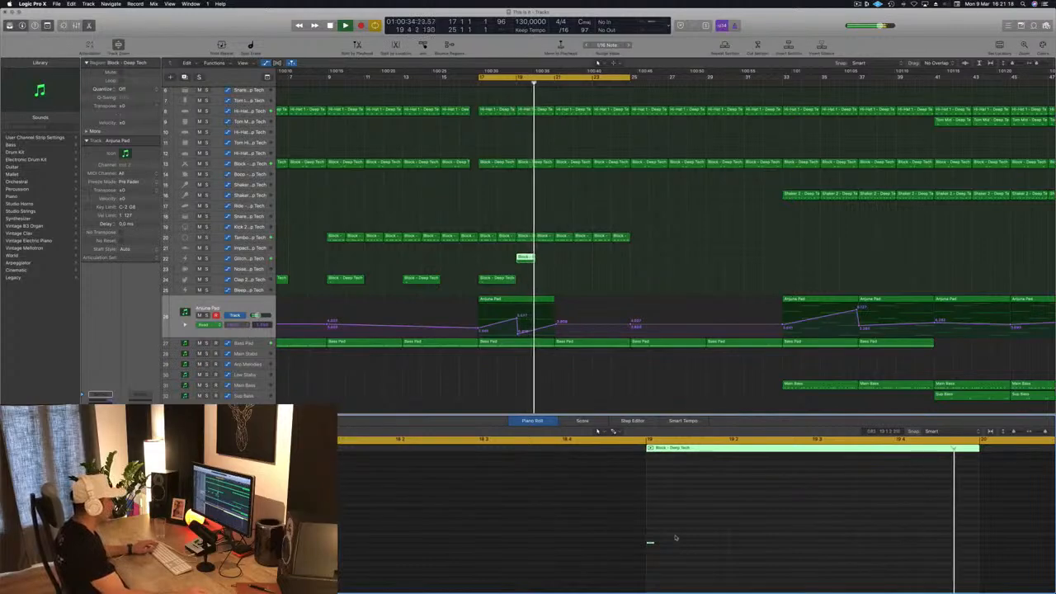
key(space)
key(space)
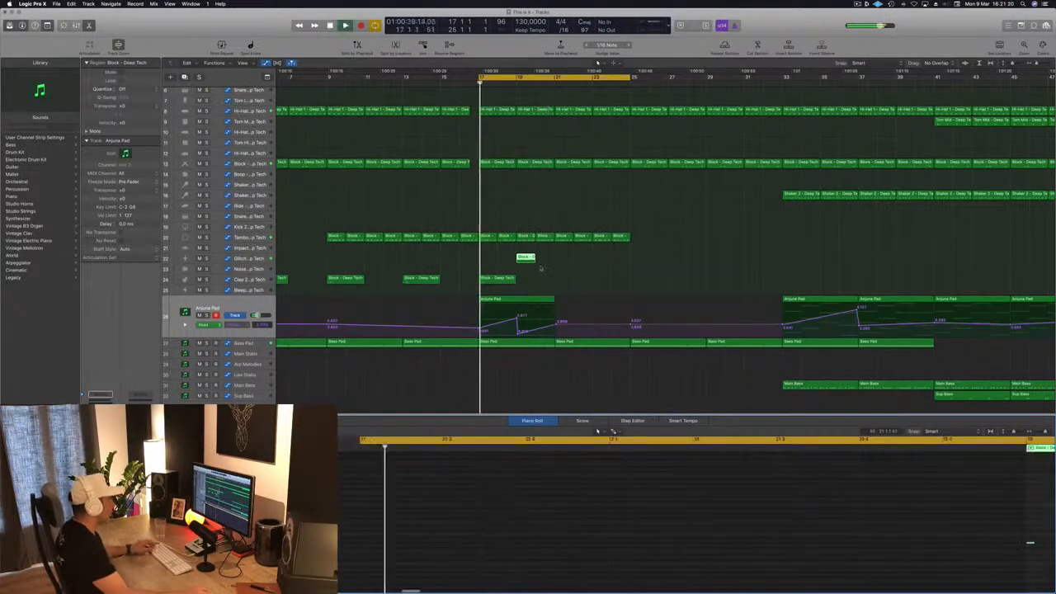
scroll(899, 507, right, 2)
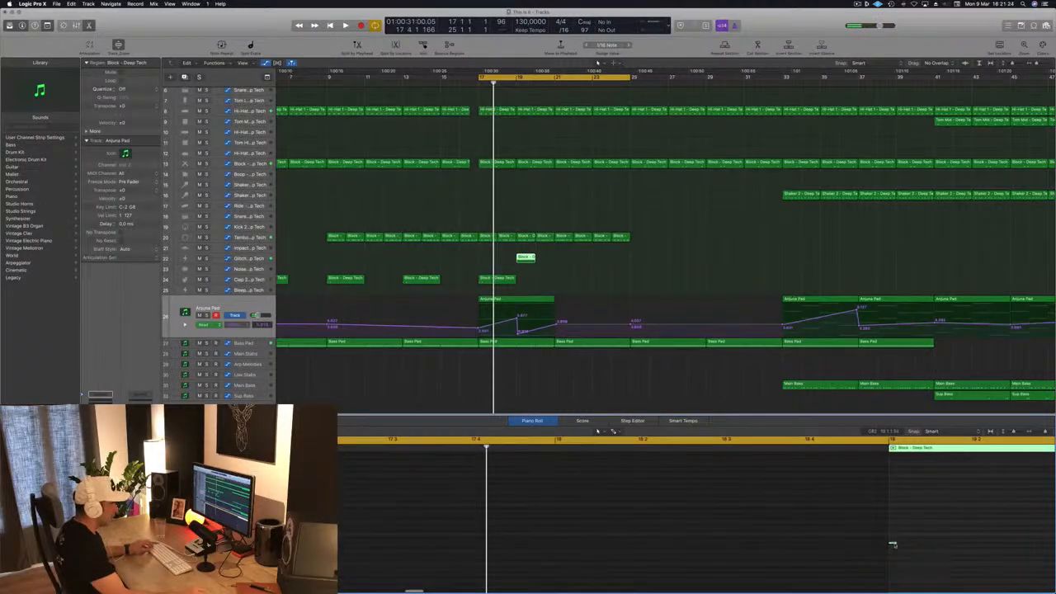
drag(893, 544, 956, 544)
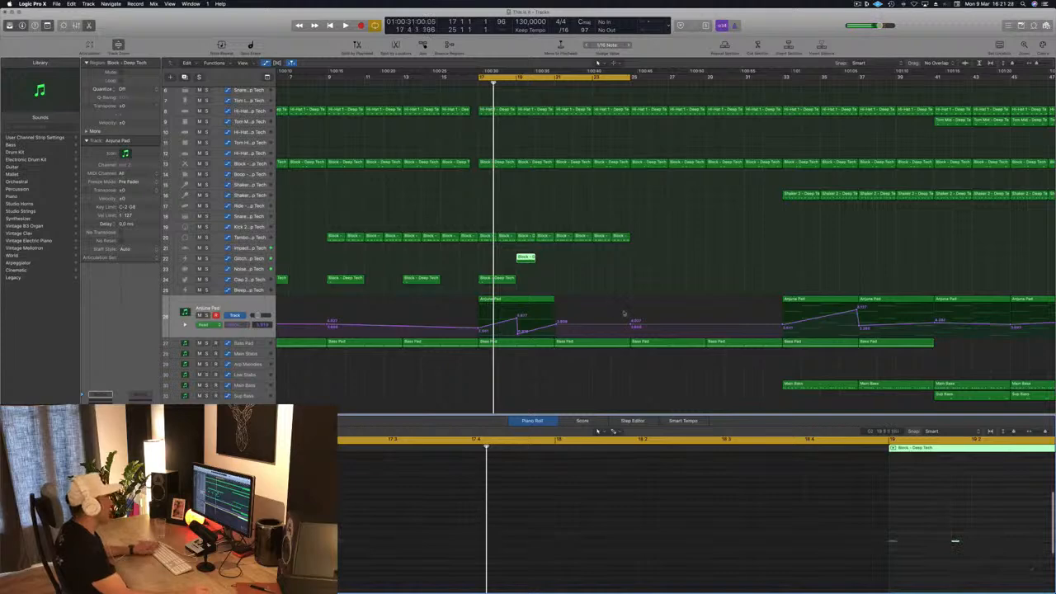
Replace the Glitch track's sound with Cowbell High - Silverlake and try Noise - Big Room during playback.
click(285, 252)
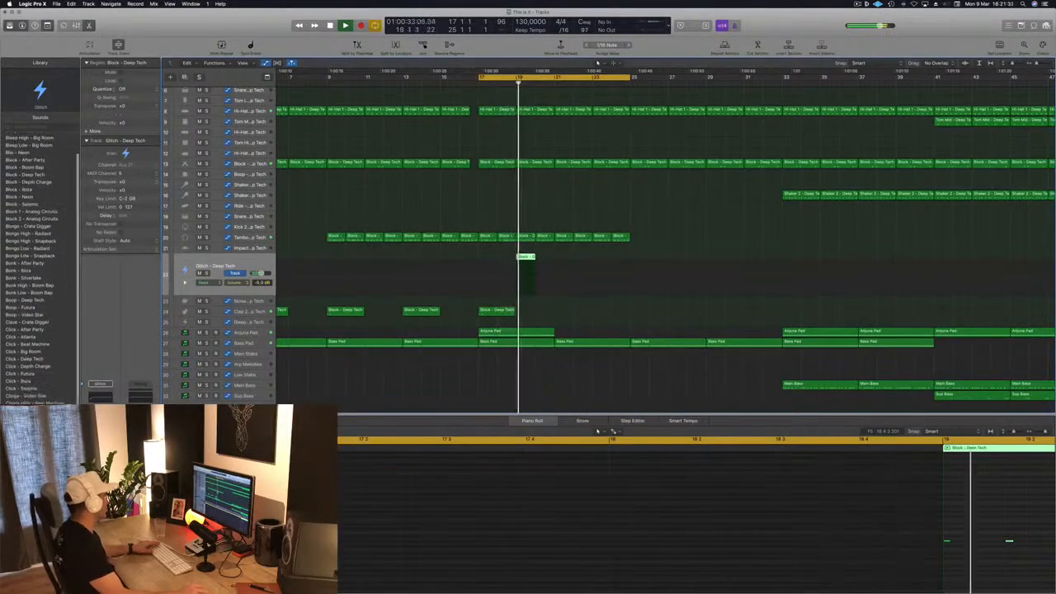
click(33, 412)
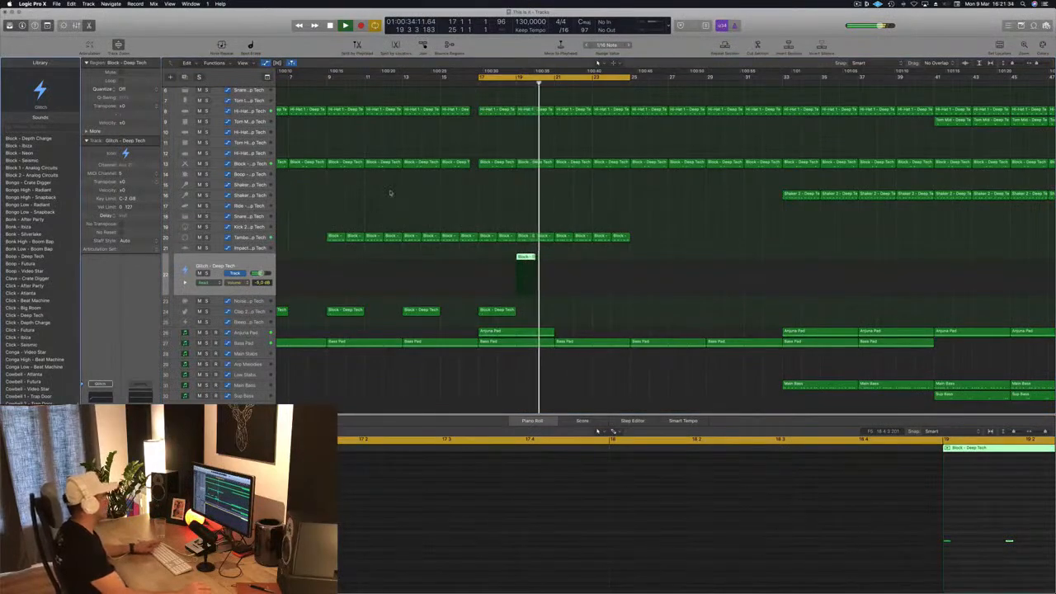
key(space)
key(space)
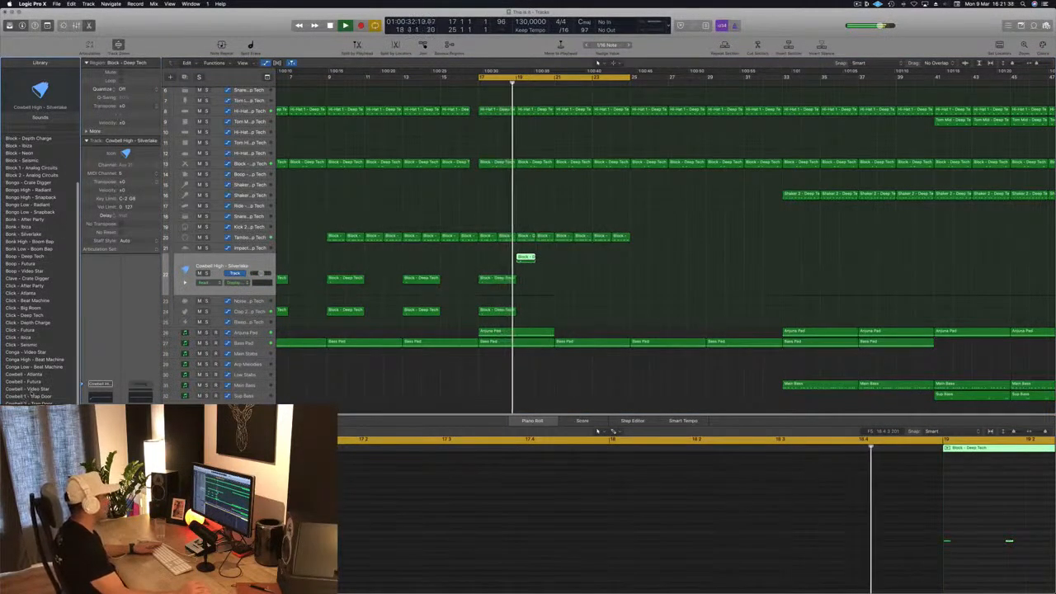
scroll(33, 412, down, 3)
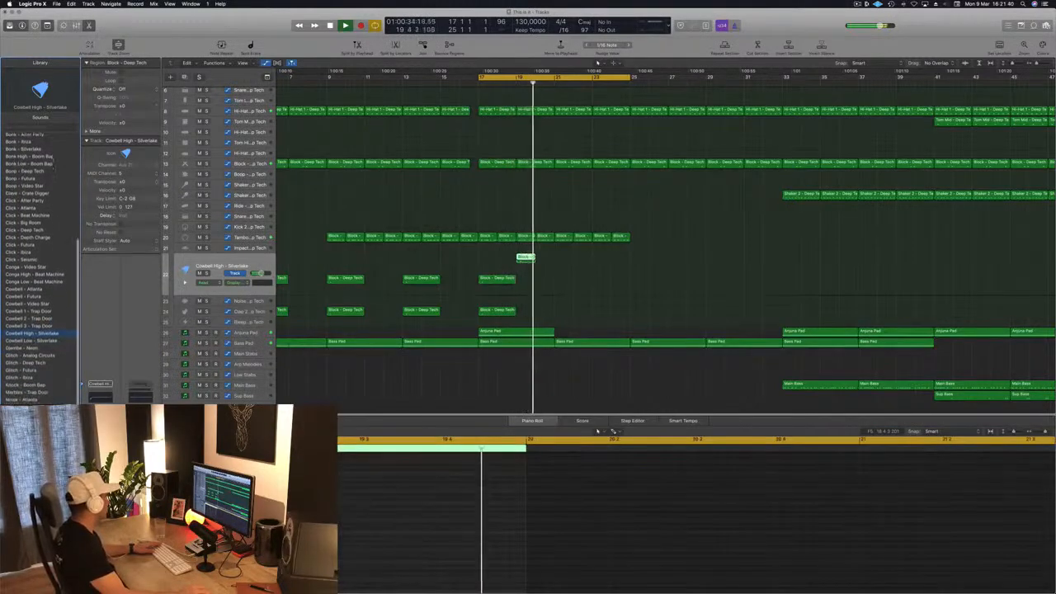
click(33, 406)
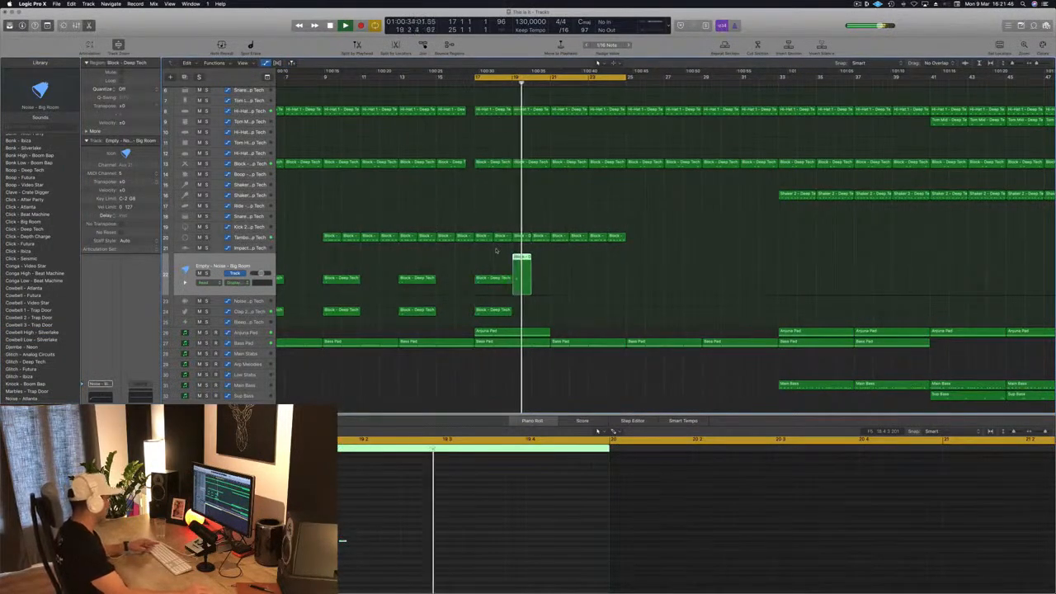
Quit Logic Pro X and switch to the Finder window holding the project files.
key(super+Up)
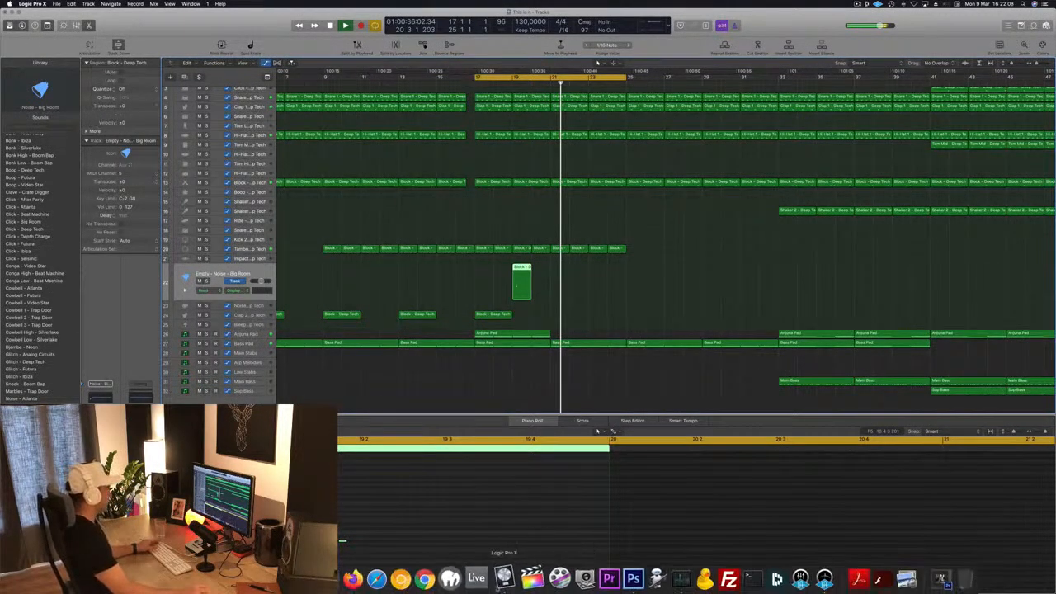
right_click(506, 578)
click(512, 550)
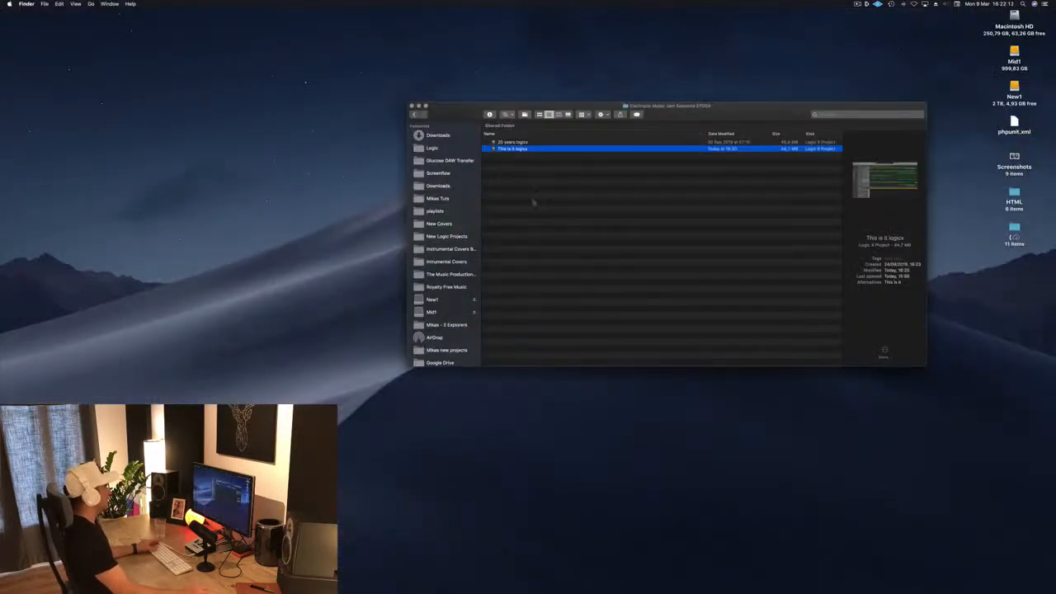
click(585, 240)
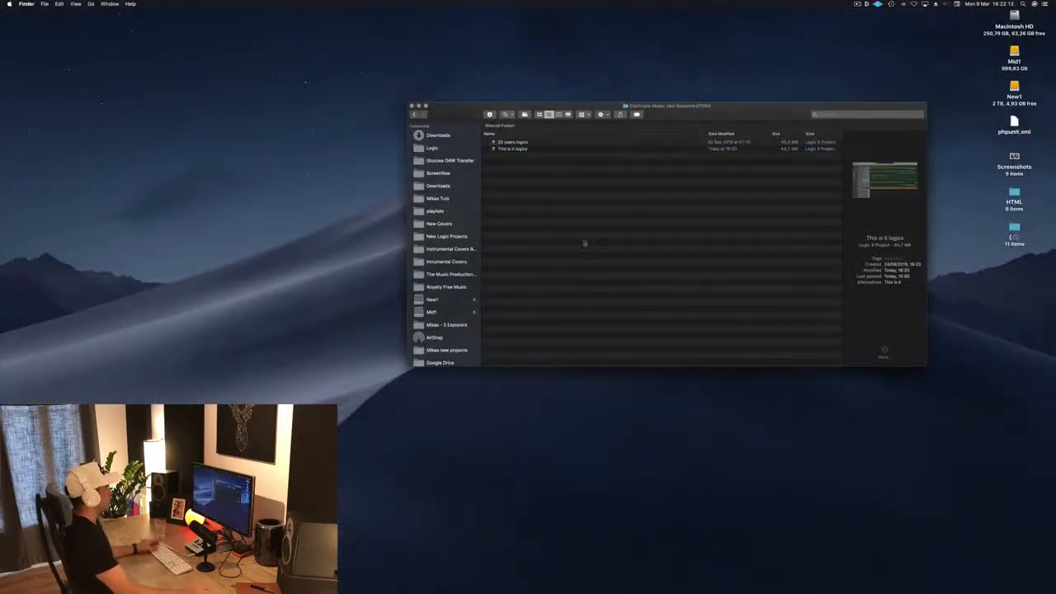
Reopen the project "This is it" in Logic Pro X using its auto-saved version.
click(513, 149)
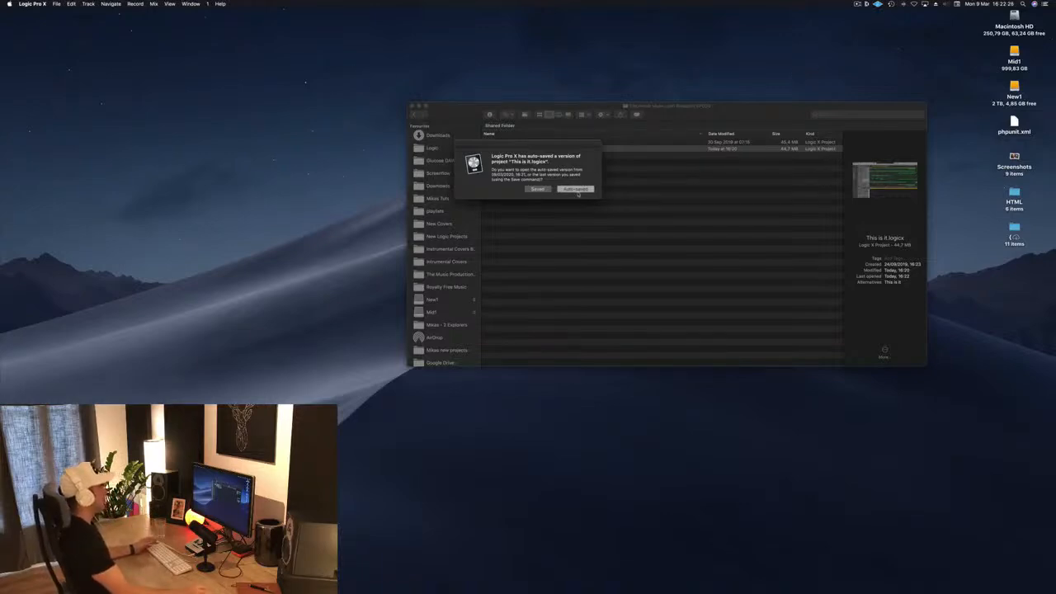
click(576, 190)
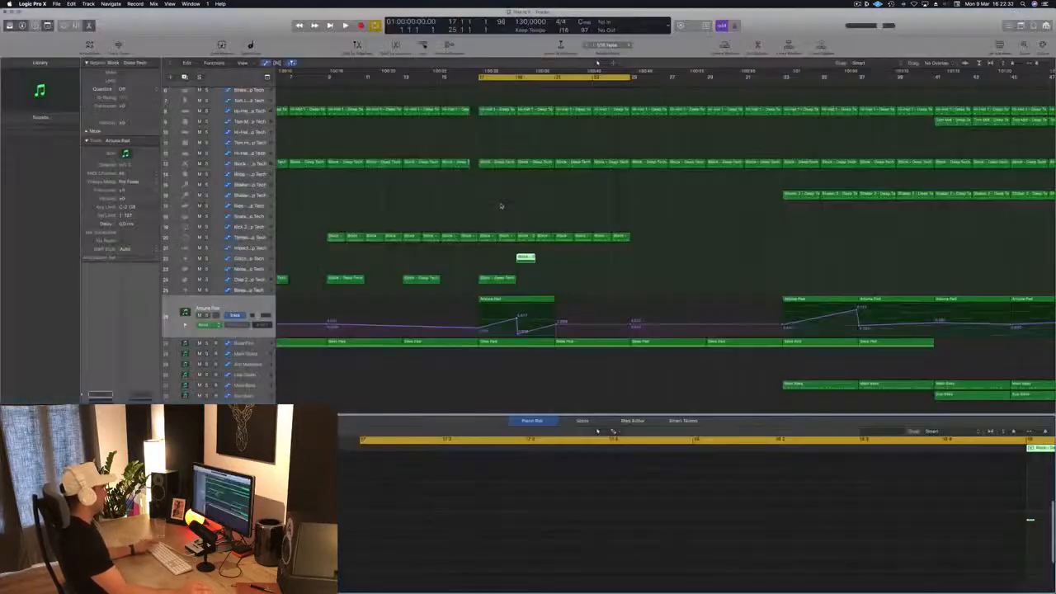
Play the cycle range and duplicate the Glitch track's note at bar 19 three sixteenths further on.
key(space)
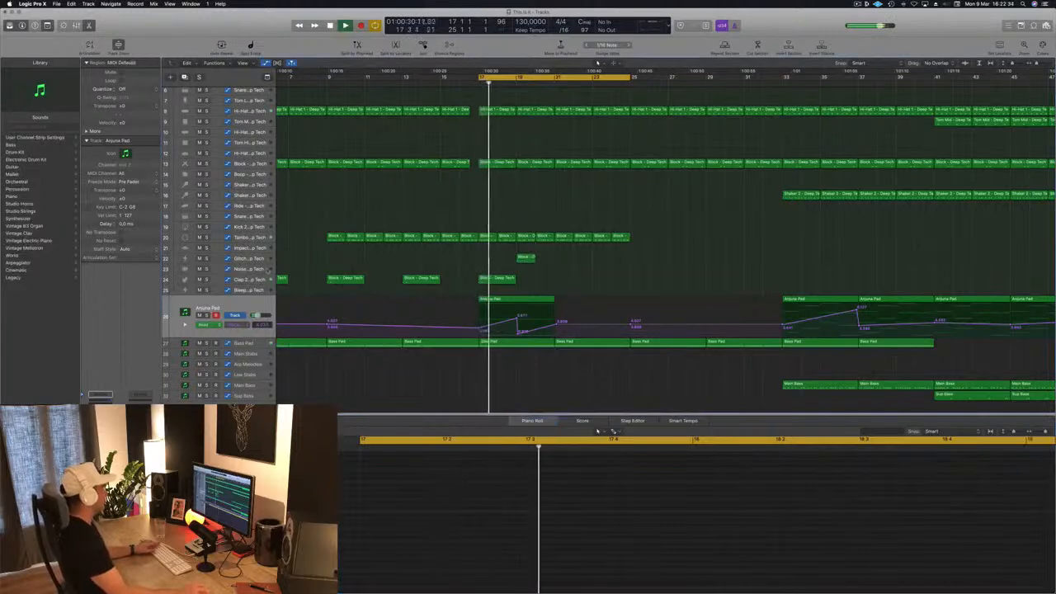
click(250, 260)
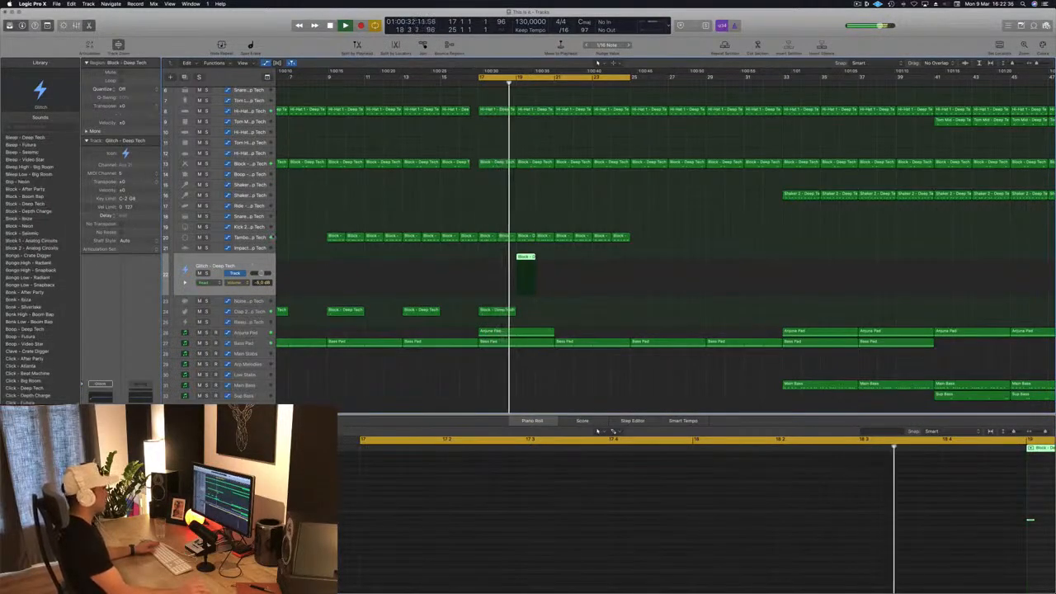
key(space)
key(space)
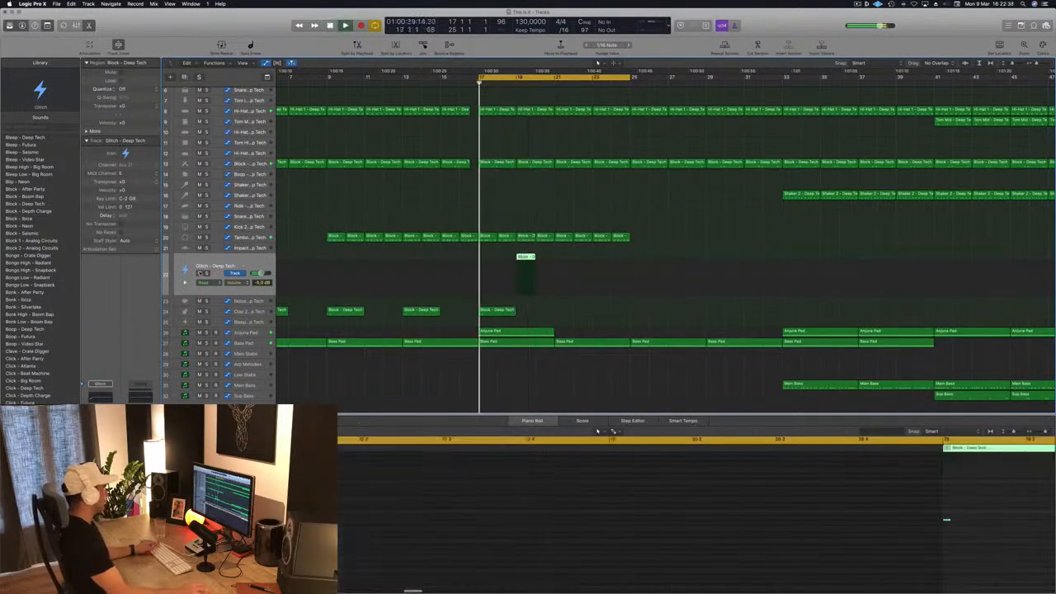
key(space)
scroll(813, 501, right, 4)
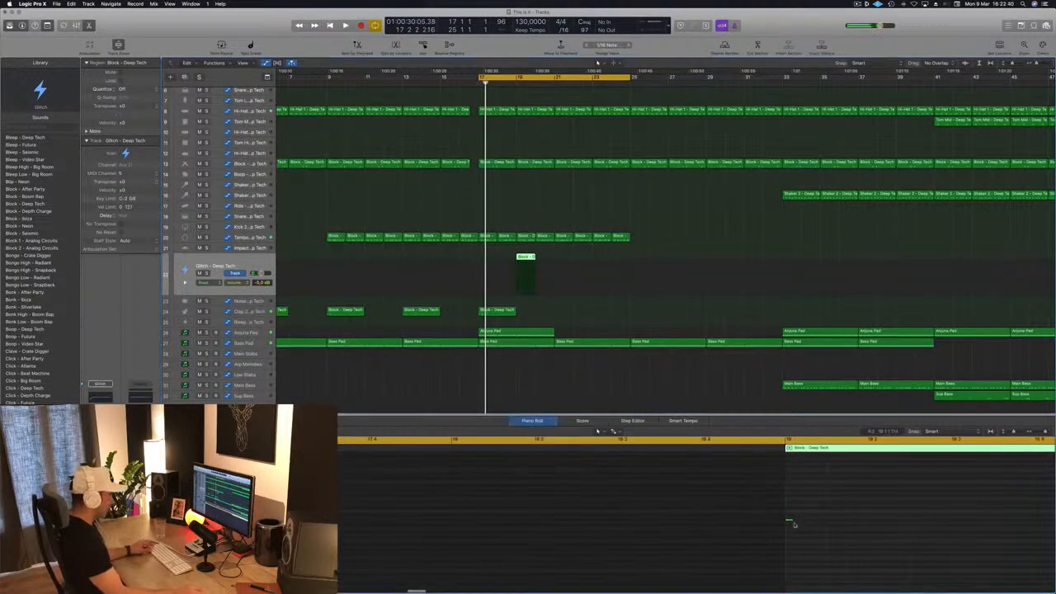
click(822, 524)
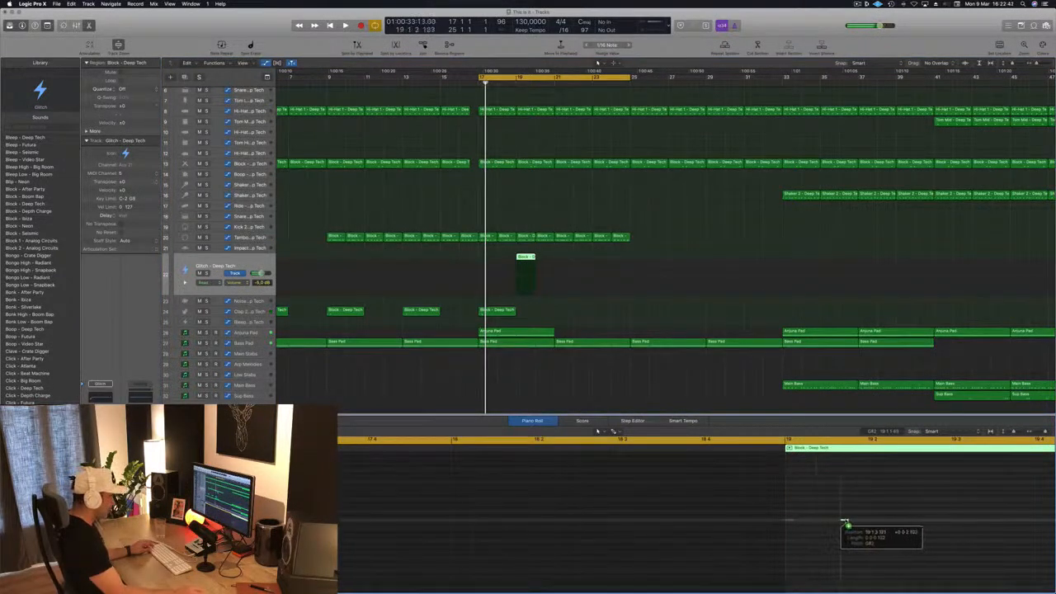
drag(852, 520, 851, 520)
Start the cycle range at bar 19 and replace the Glitch track's sound with Thump - Analog Circuits, auditioning it in playback.
key(space)
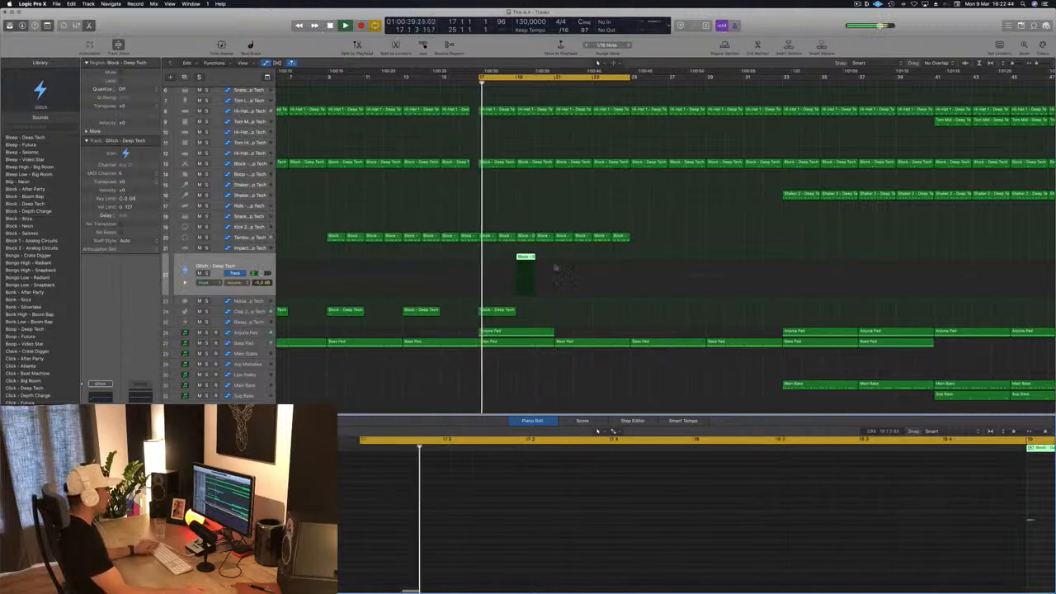
click(480, 78)
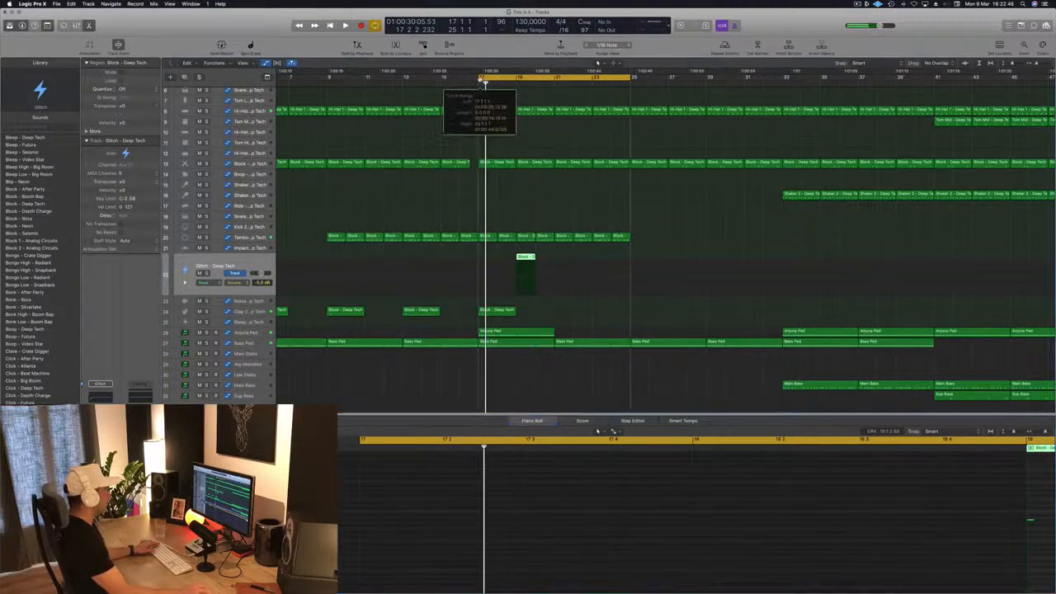
click(483, 80)
drag(480, 78, 518, 80)
scroll(66, 309, down, 10)
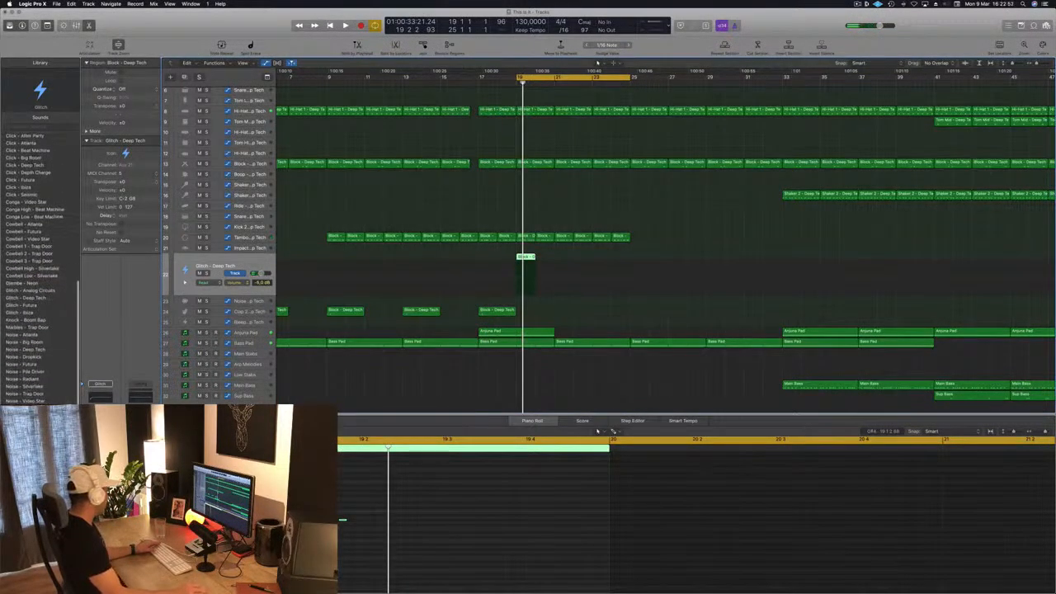
click(31, 505)
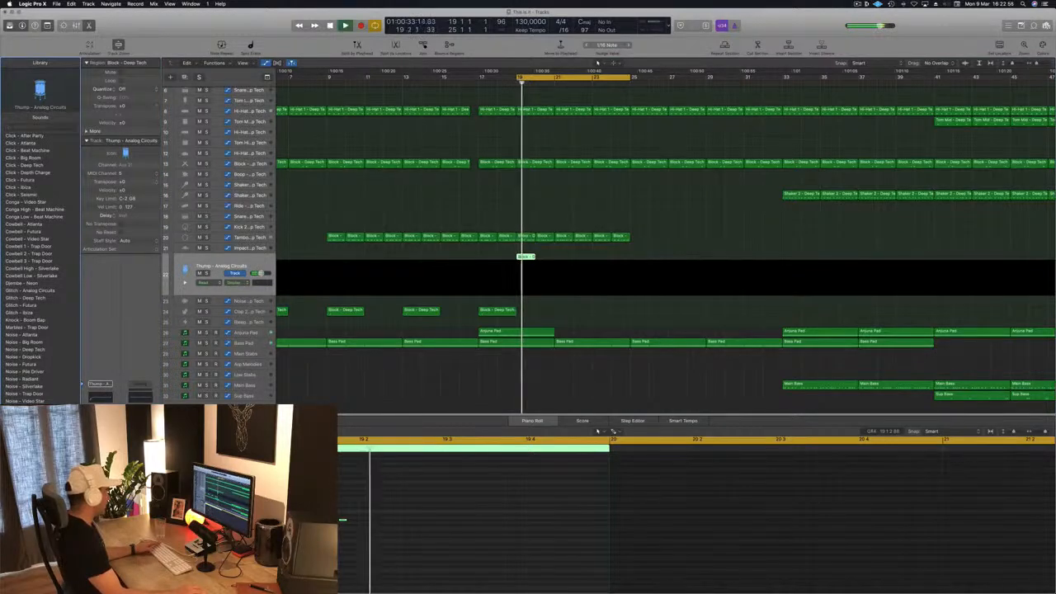
key(space)
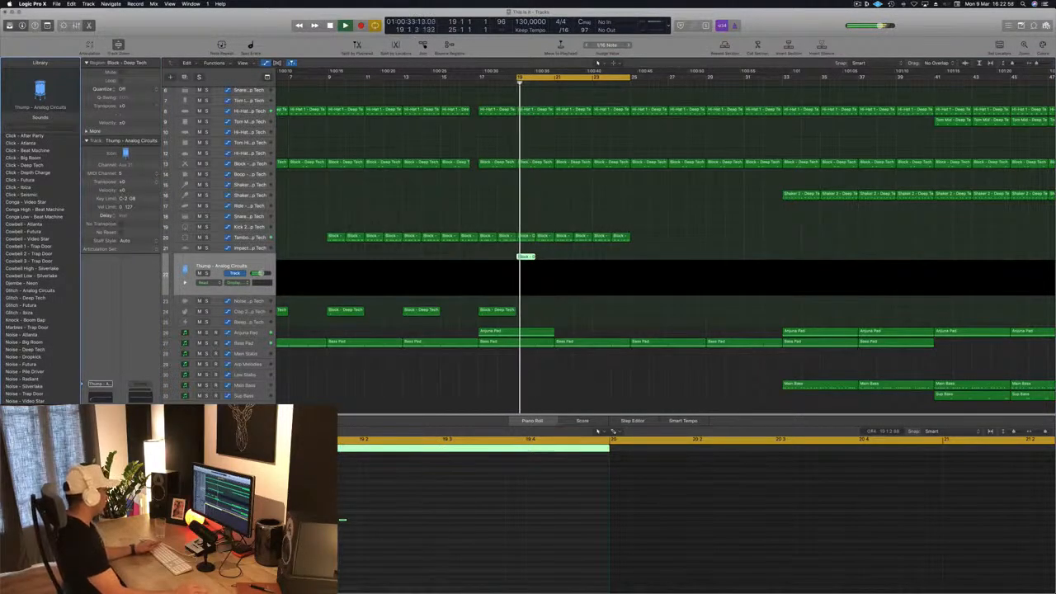
key(space)
Extend the cycle start back to bar 17 and play the section with the thump sound.
drag(519, 76, 479, 82)
key(space)
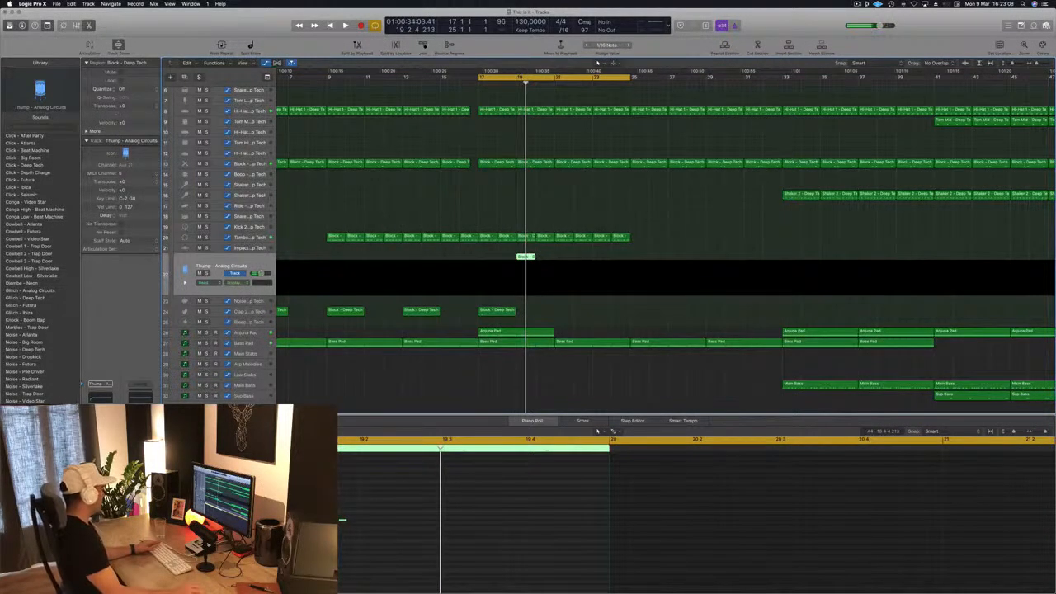
key(space)
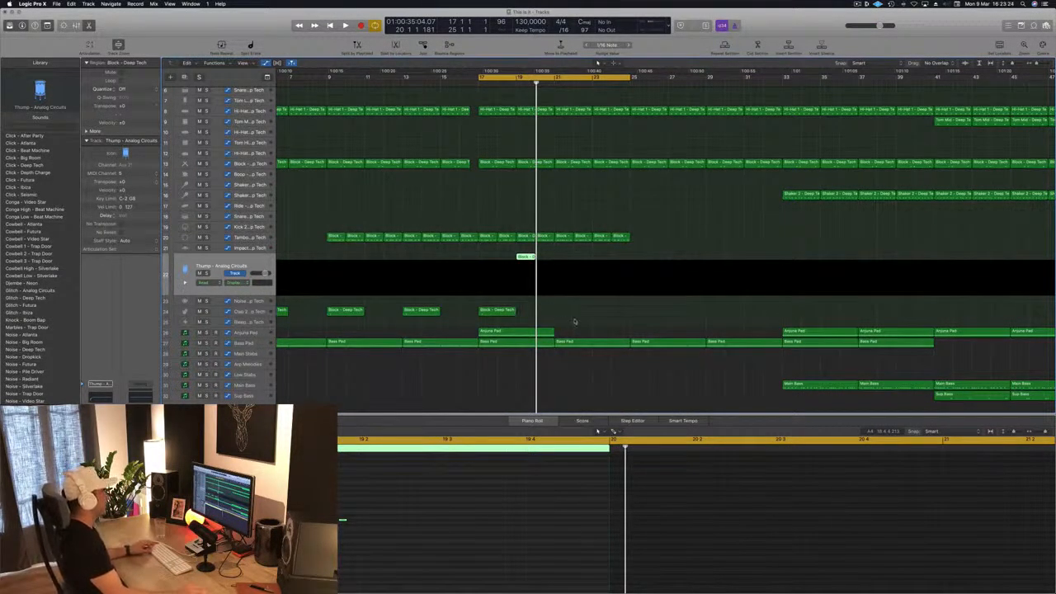
Copy the Thump, Clap 2 and upper Arjuna Pad regions of bars 17–20 four bars on, starting at bar 21, and play them.
drag(474, 253, 553, 339)
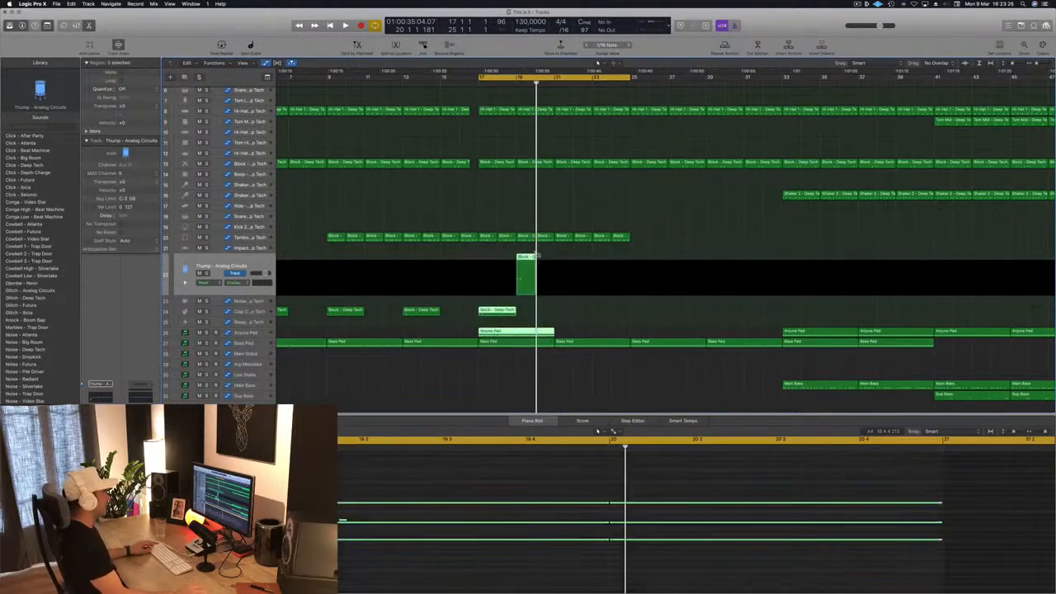
drag(525, 263, 600, 265)
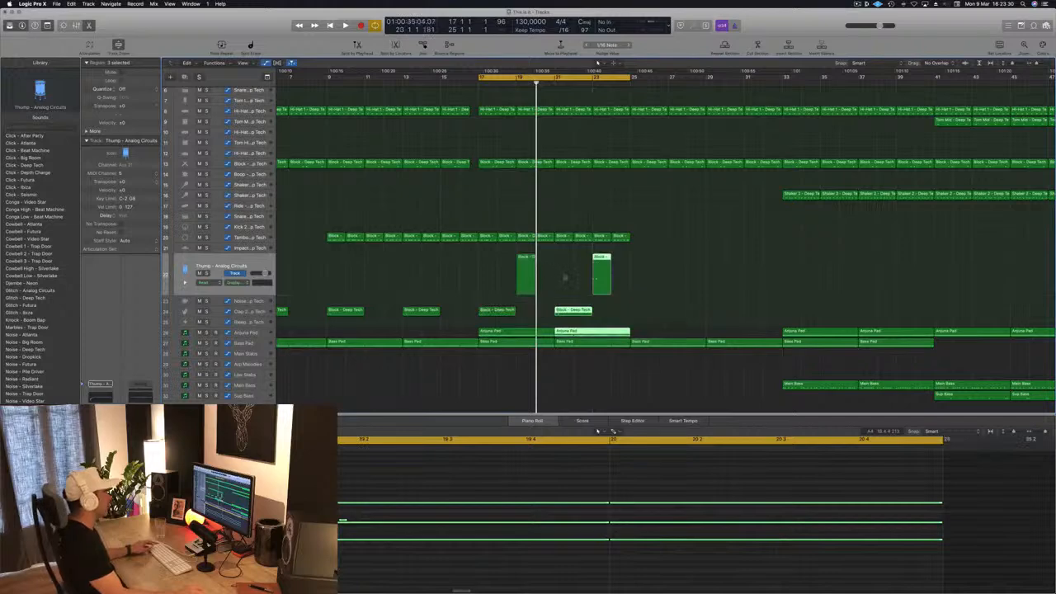
key(space)
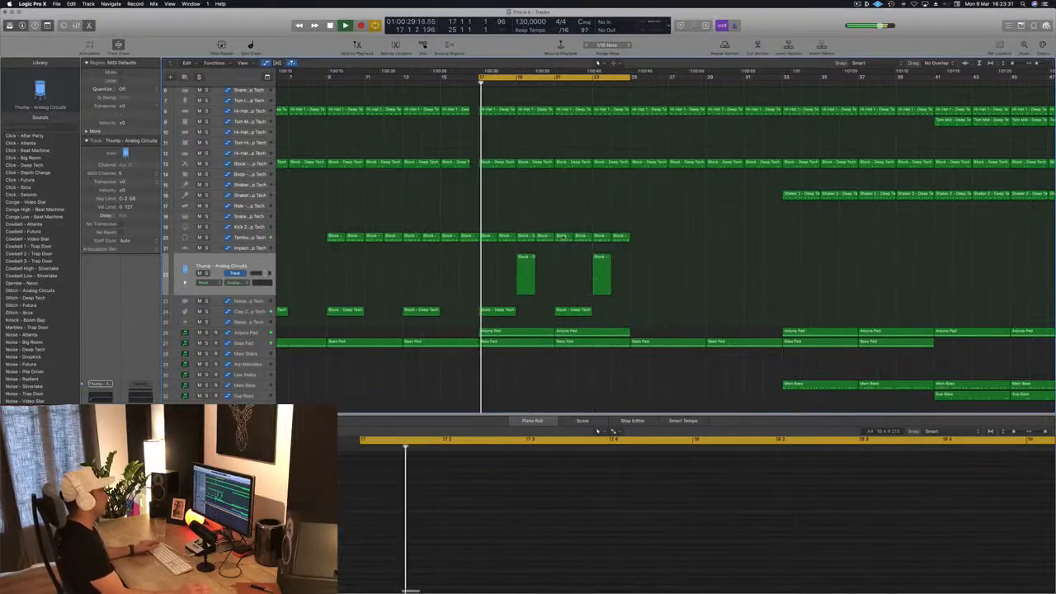
Copy the Tambourine, Thump, Clap 2 and Arjuna Pad regions of bars 17–24 to start at bar 25, and play the arrangement.
ctrl+alt+click(444, 274)
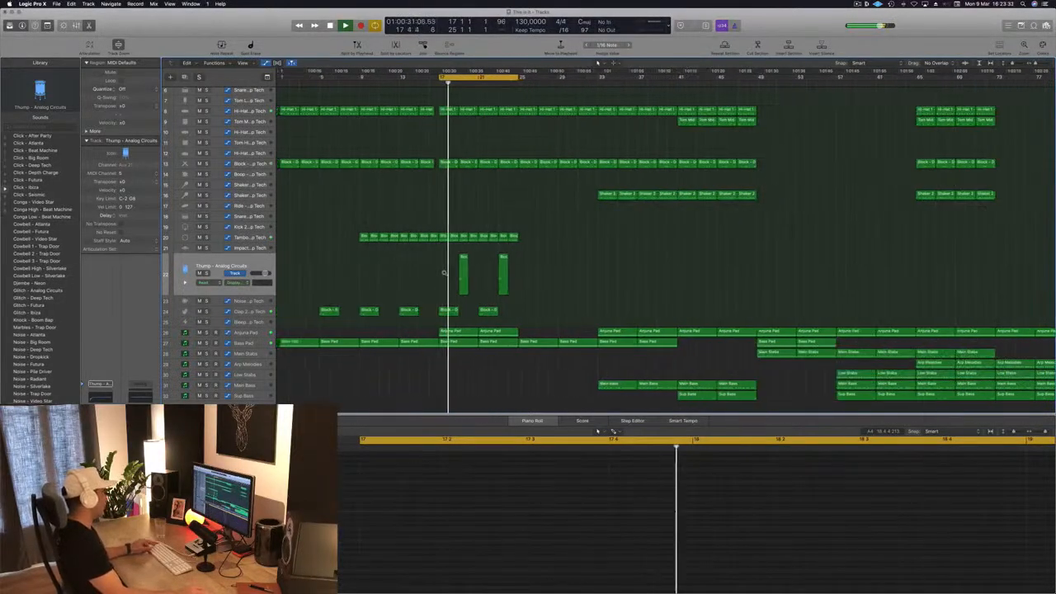
ctrl+alt+click(386, 264)
scroll(440, 236, down, 3)
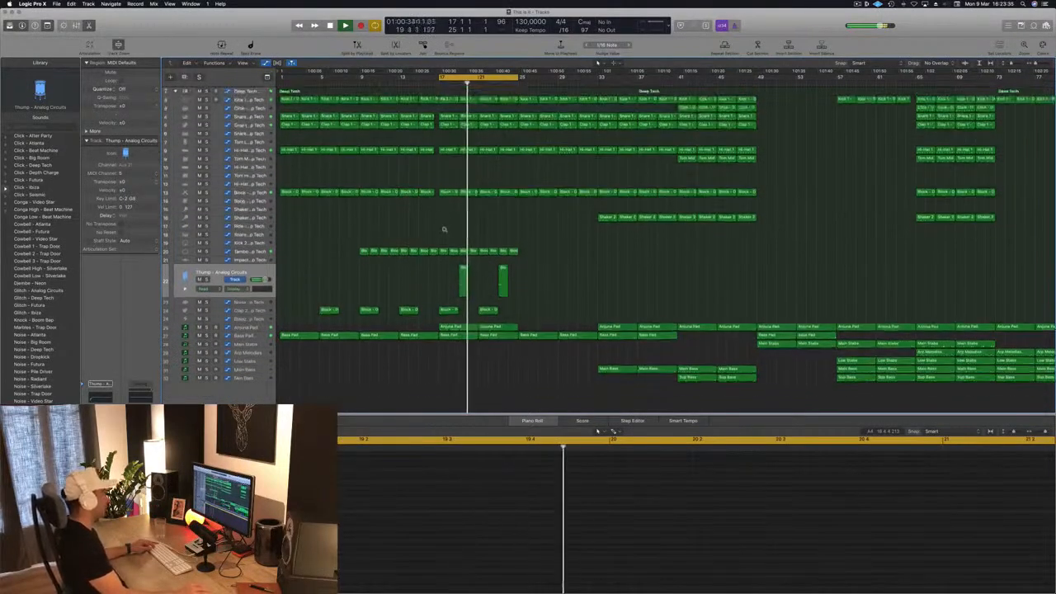
scroll(528, 255, down, 2)
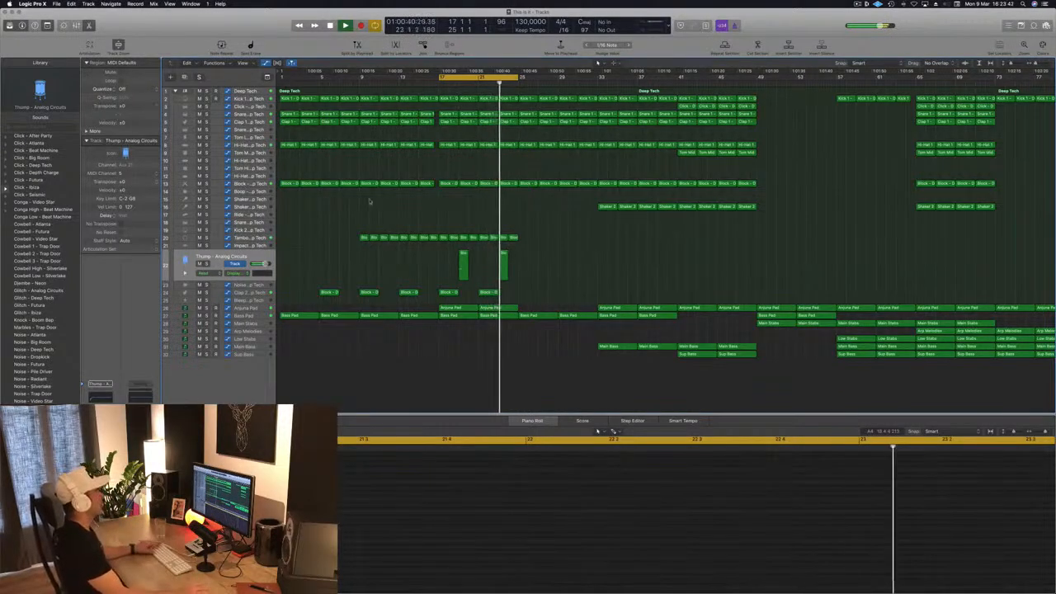
drag(538, 235, 446, 309)
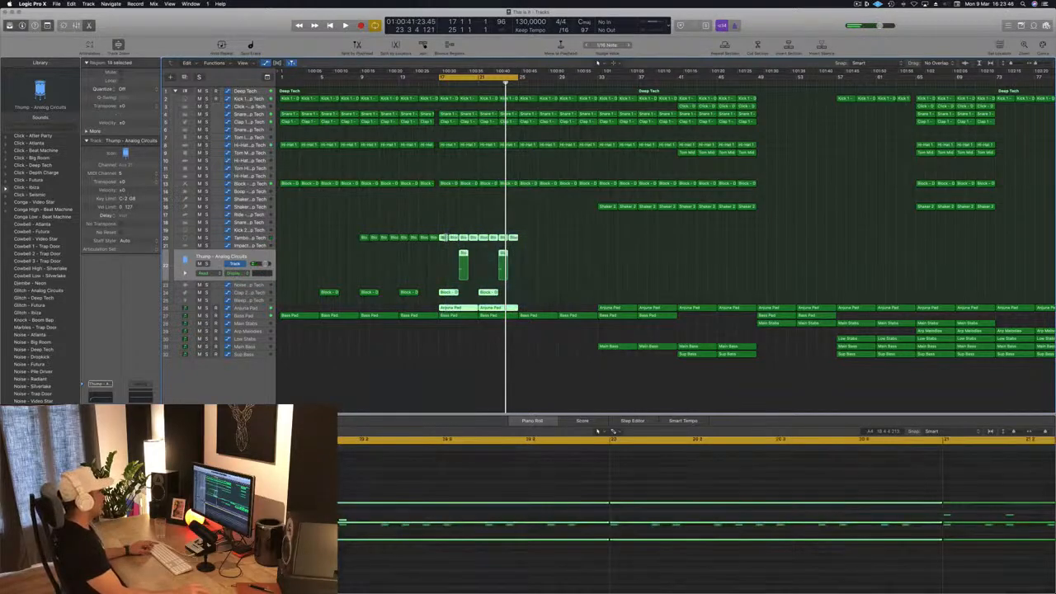
drag(443, 238, 521, 239)
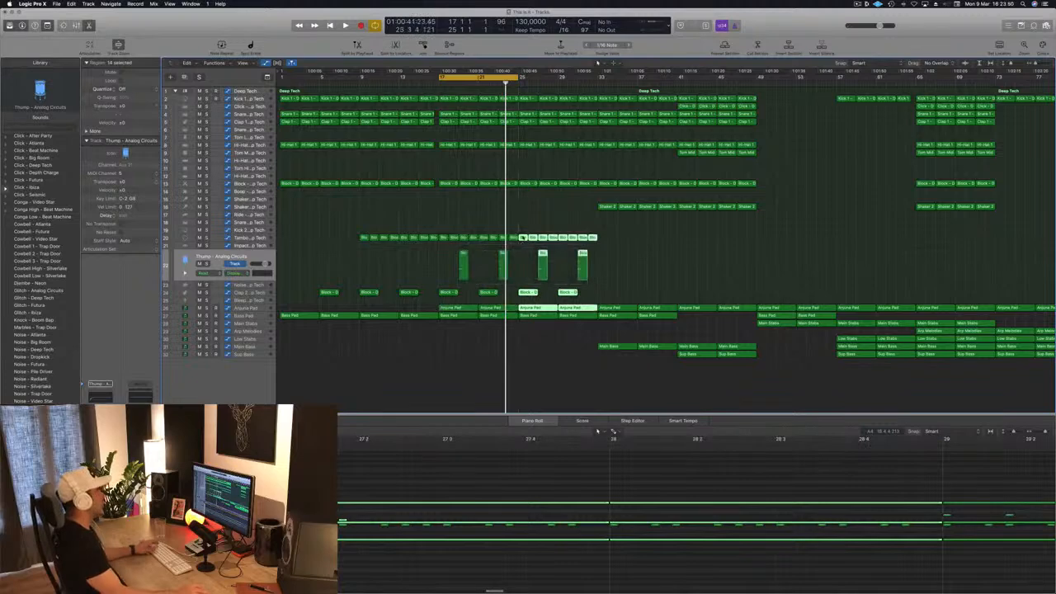
key(space)
click(537, 232)
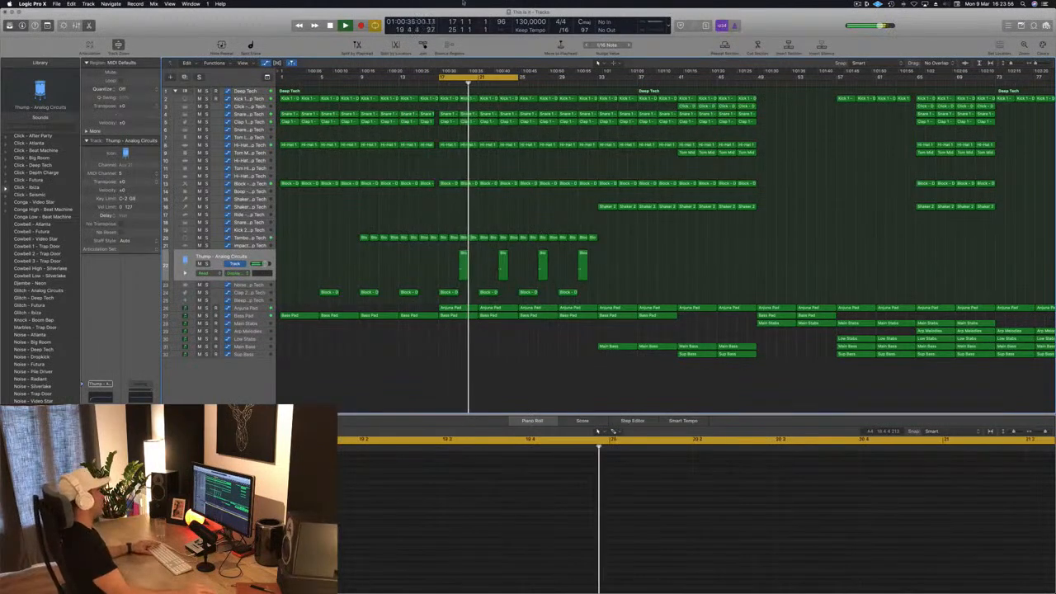
Duplicate the Arjuna Pad track with its settings and place the new empty track above the original.
key(super+Left)
key(super+Left)
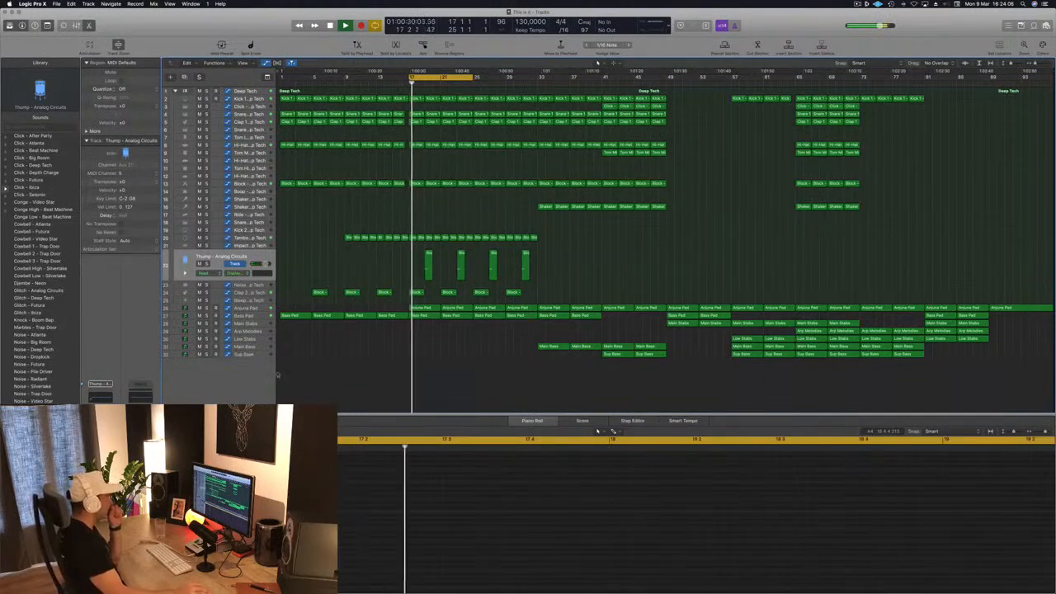
click(361, 353)
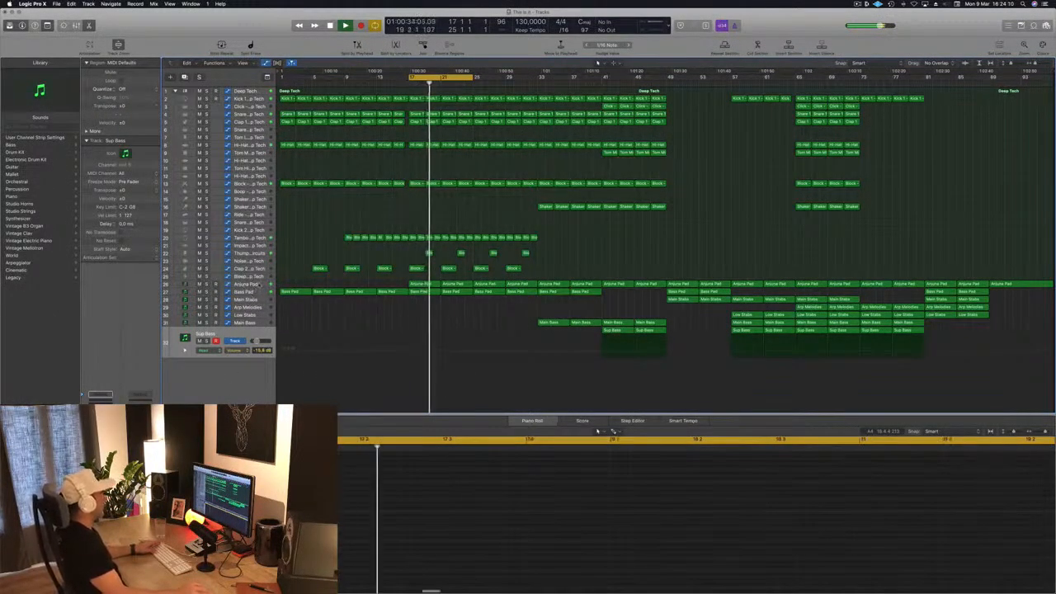
click(248, 284)
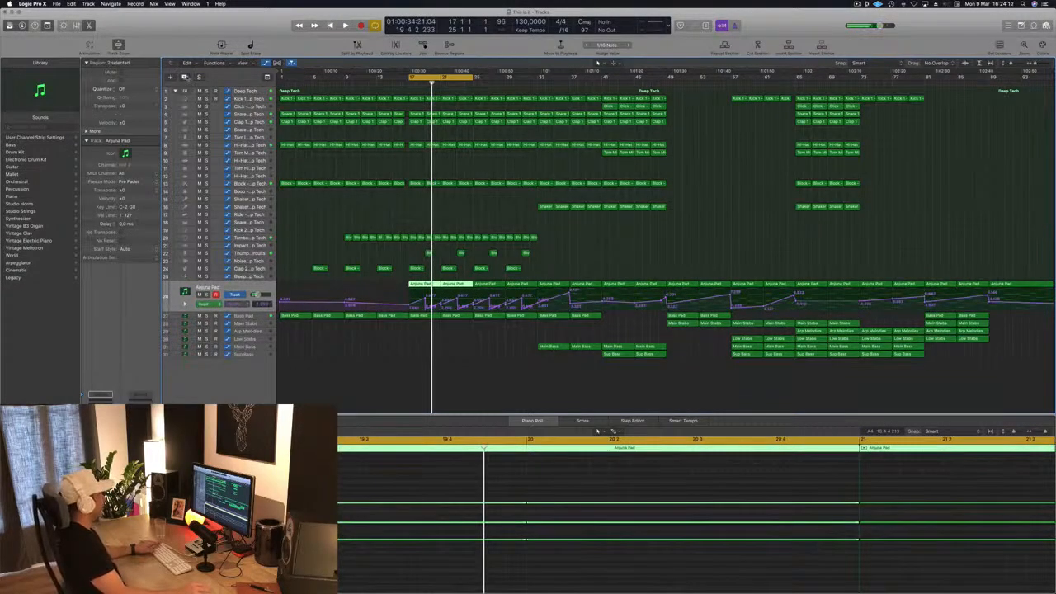
key(super+d)
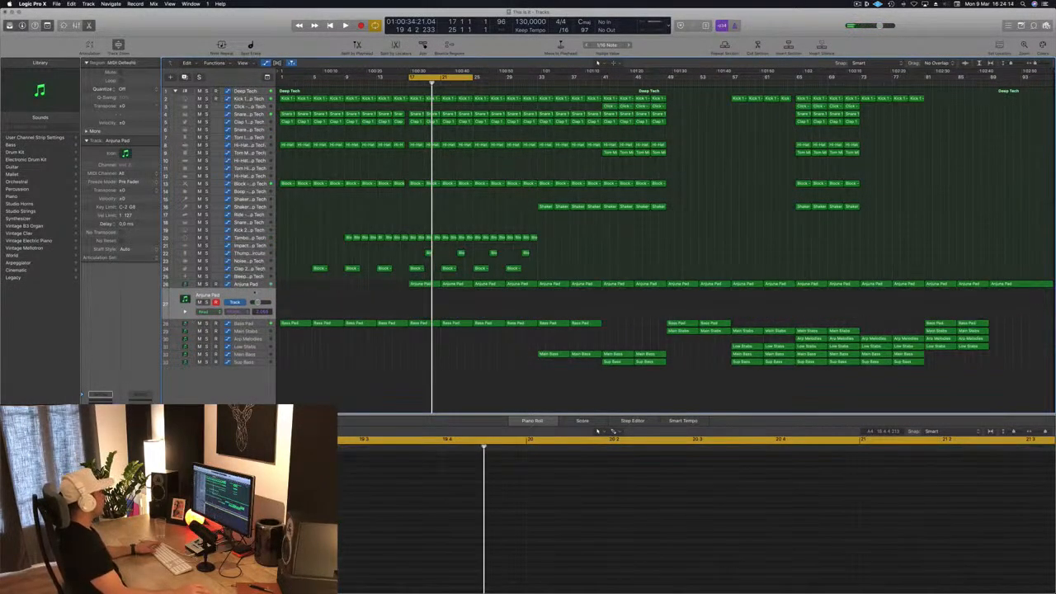
drag(250, 293, 250, 279)
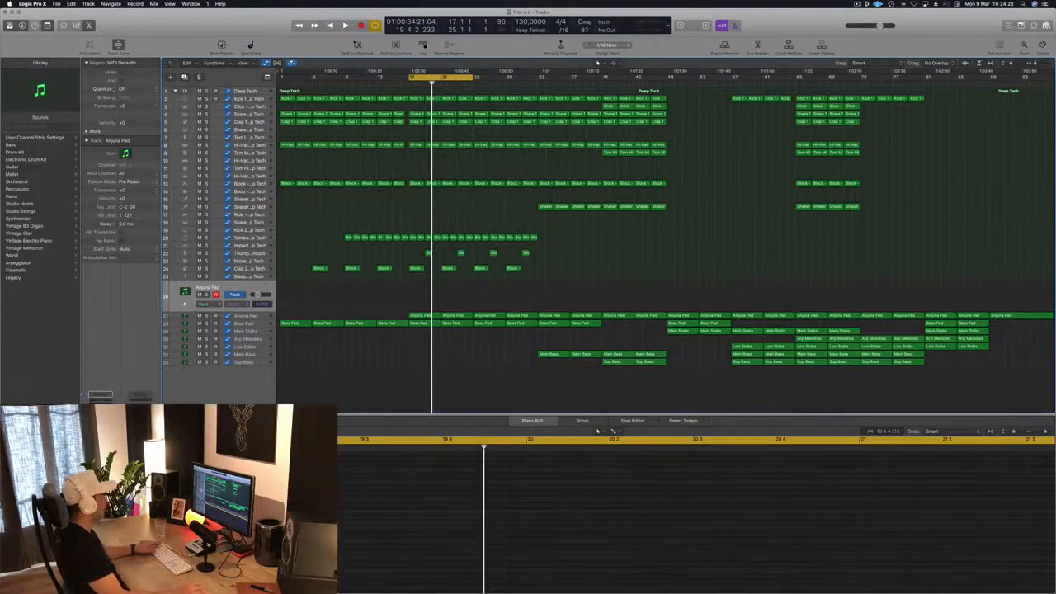
Show the Musical Typing keyboard and copy the Arjuna Pad region at bar 17 up to the new riser track.
key(space)
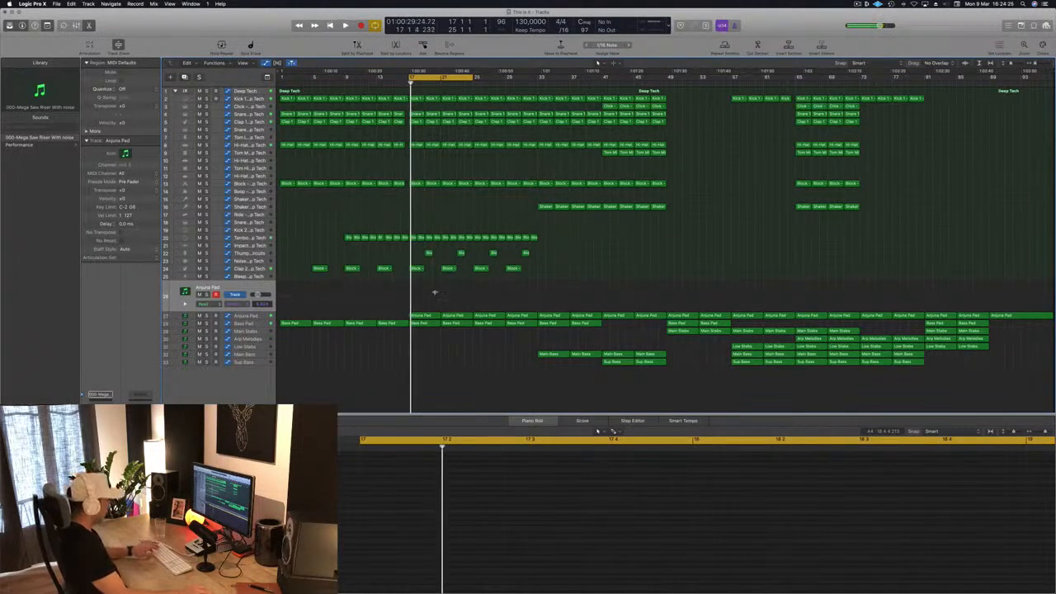
key(super+k)
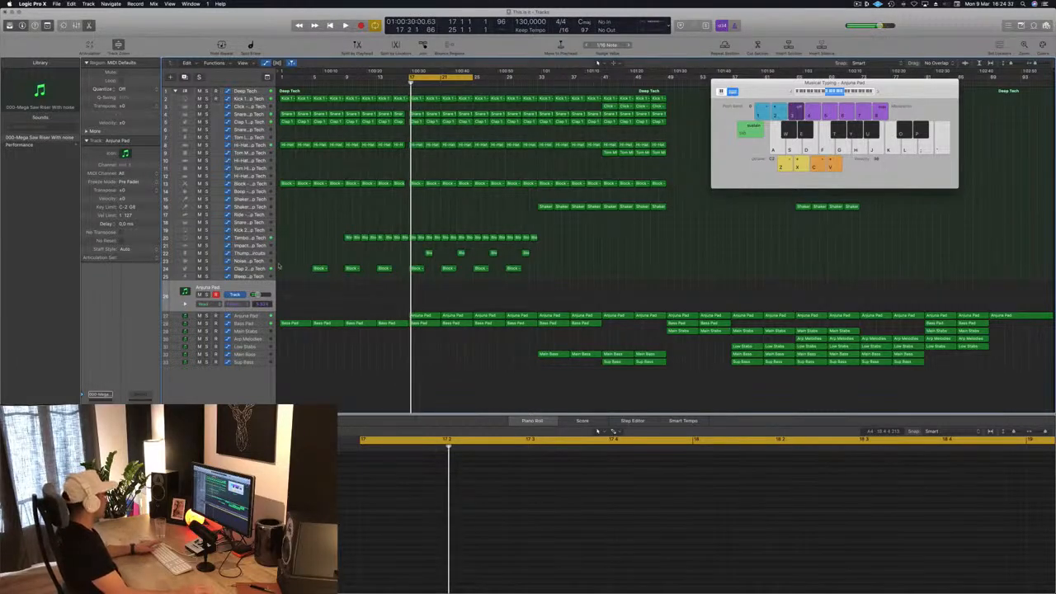
drag(427, 317, 427, 299)
key(super+Left)
key(super+Left)
key(super+Left)
key(super+Left)
key(super+Left)
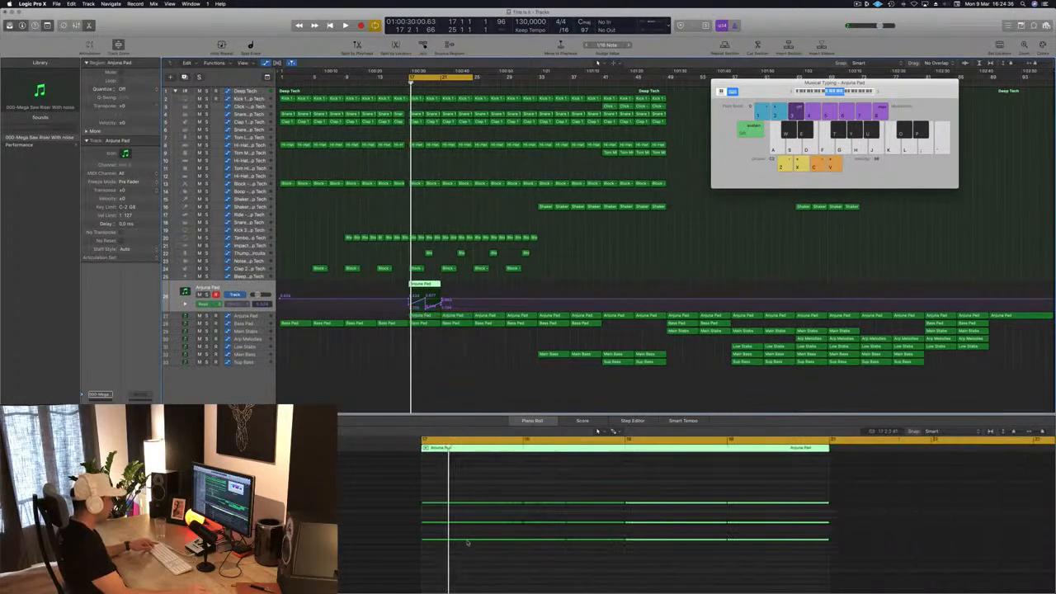
Delete the repeated chord notes in the copied region and lengthen the first chord to span bars 17 to 21.
drag(522, 468, 699, 580)
key(Delete)
scroll(483, 513, down, 1)
drag(502, 494, 717, 504)
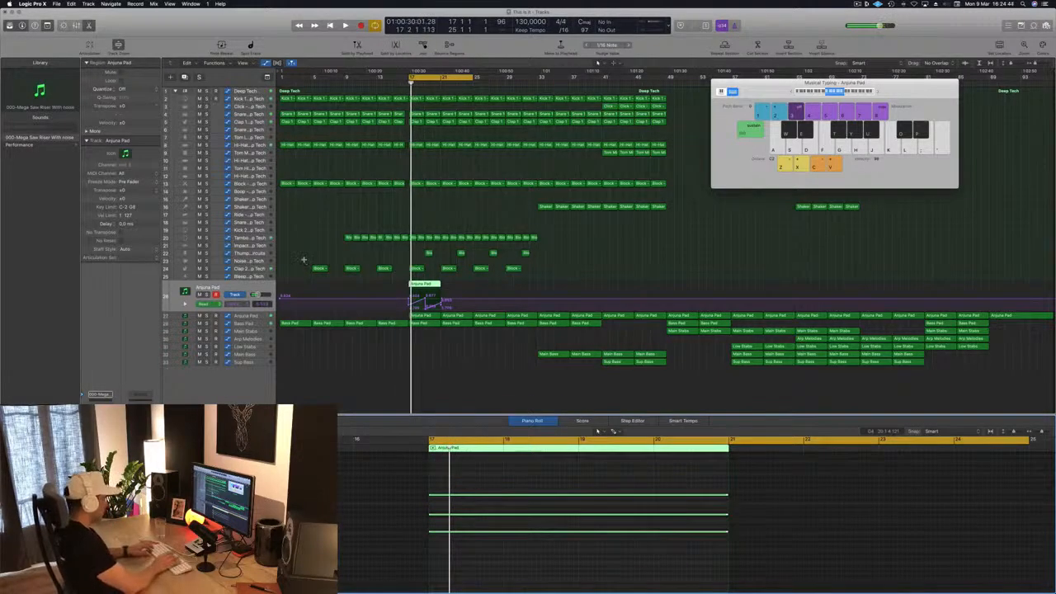
key(ctrl+super+z)
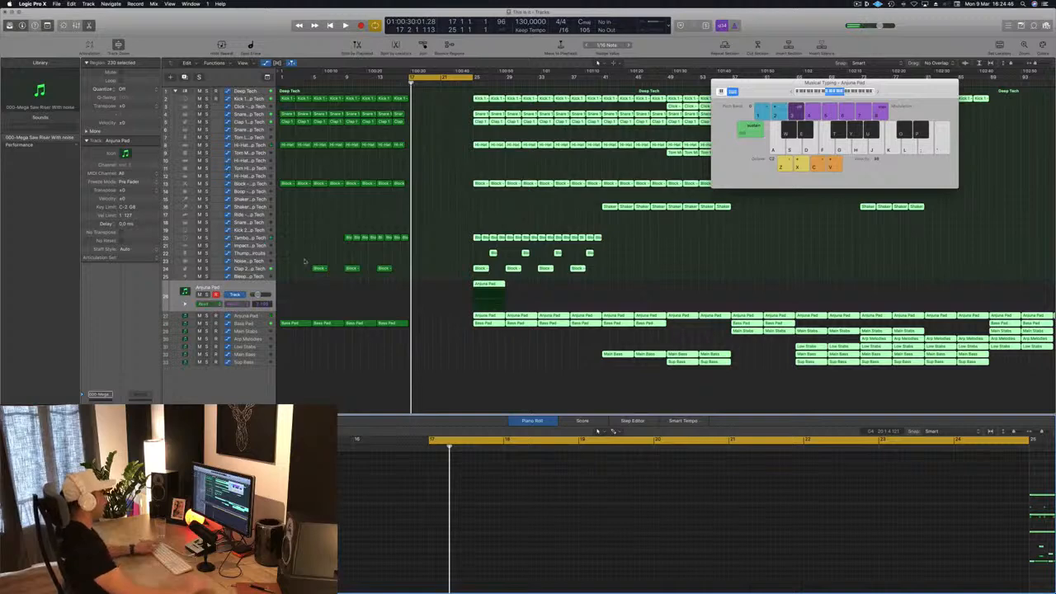
key(space)
key(space)
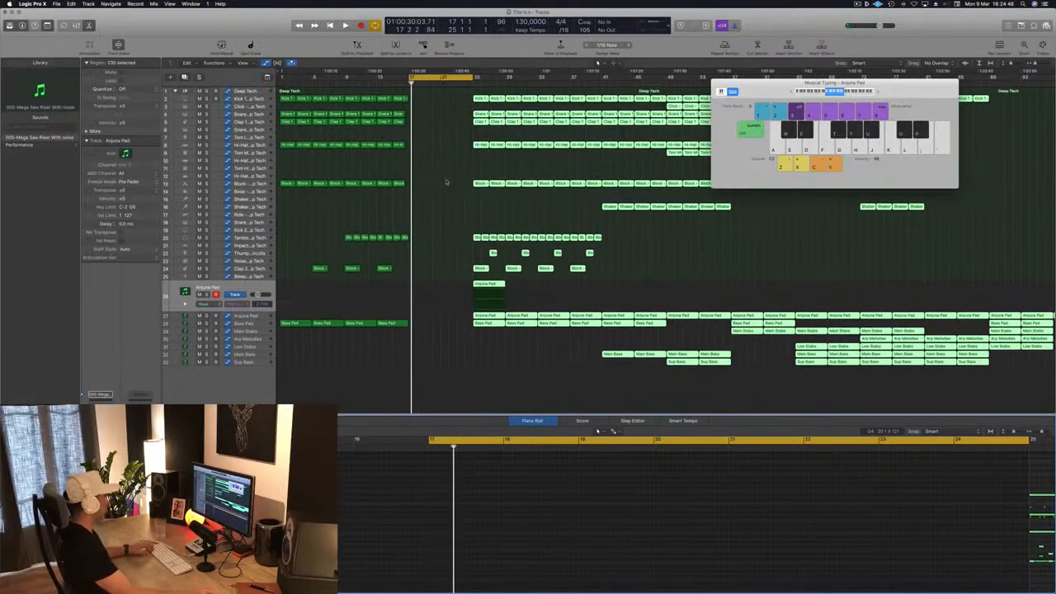
key(super+z)
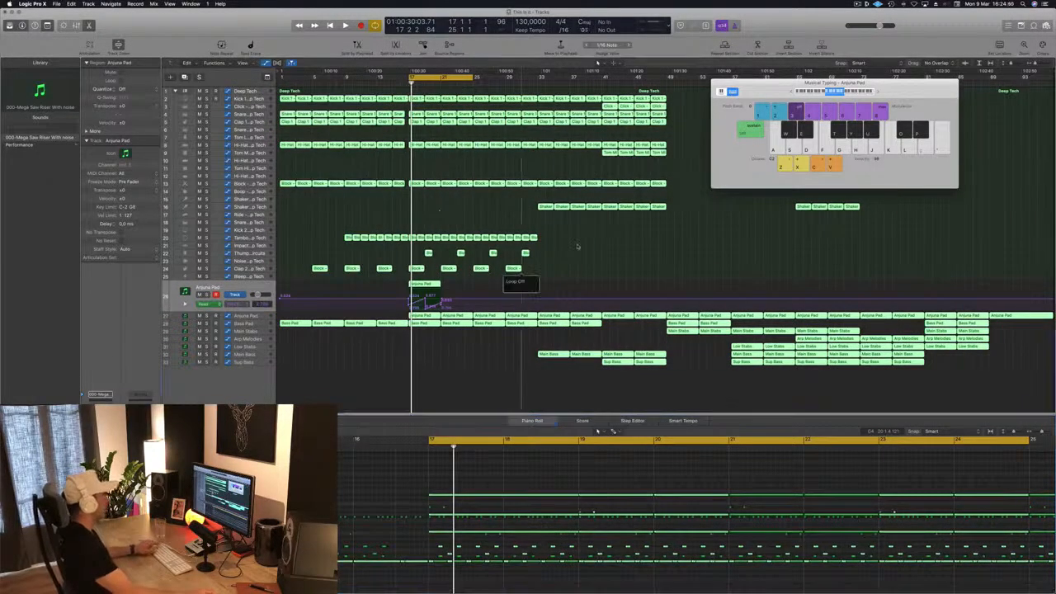
Remove the copied automation from the riser track and briefly play from bar 17.
click(543, 280)
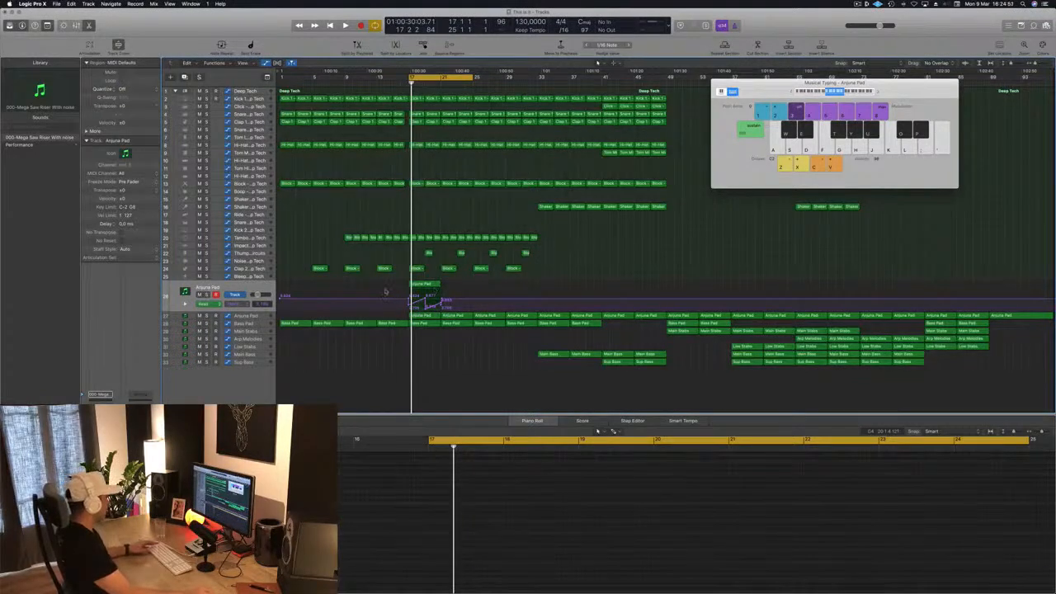
key(alt+z)
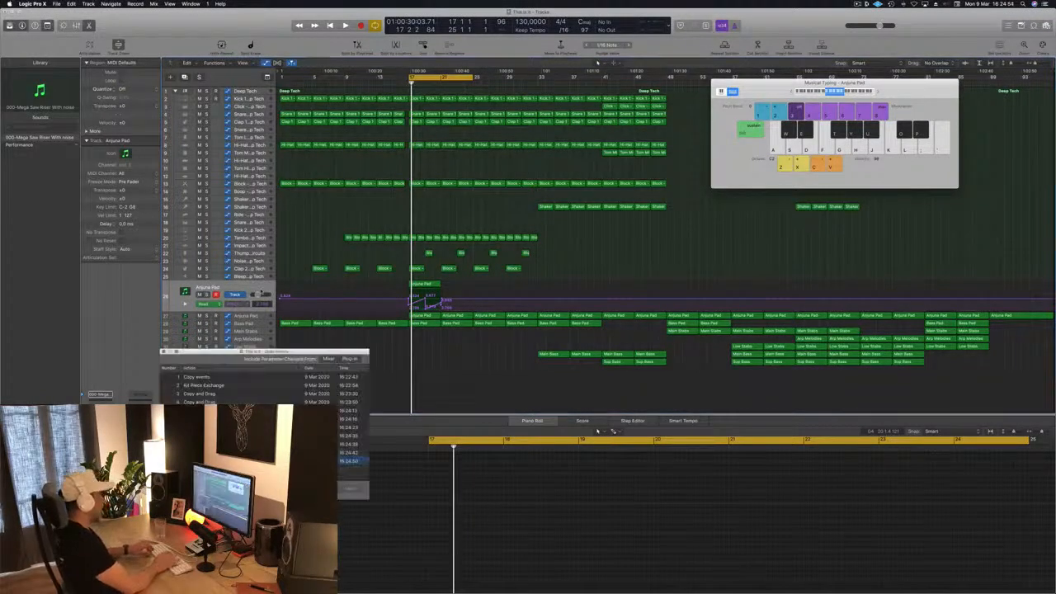
key(alt+z)
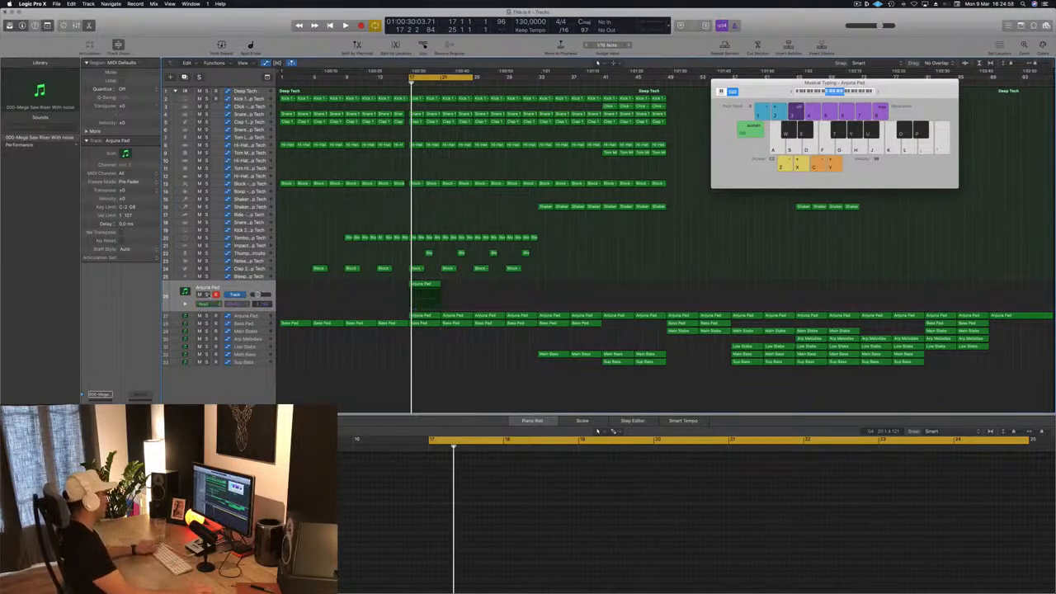
key(space)
key(space)
Open Sylenth1 on the riser track, load the preset Rizer 7 Raw, Deep And Dense, and play it.
click(233, 289)
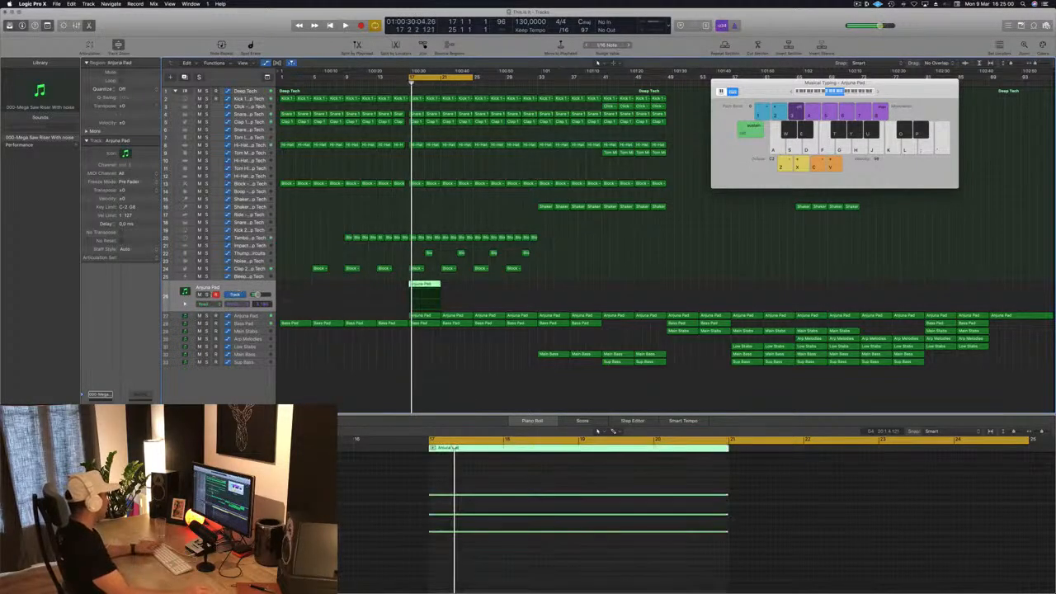
key(v)
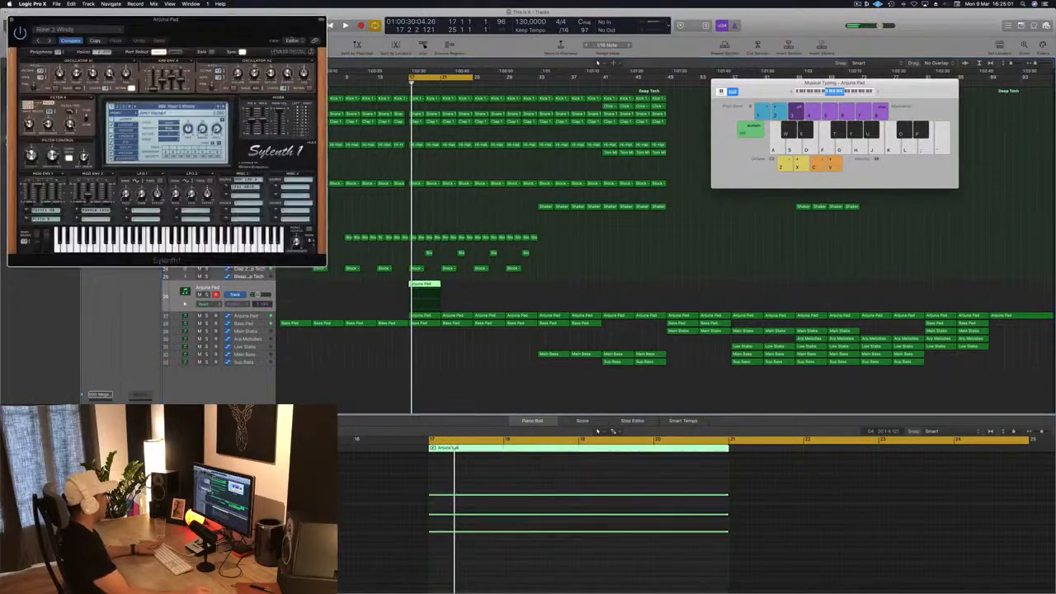
drag(246, 30, 664, 127)
click(595, 205)
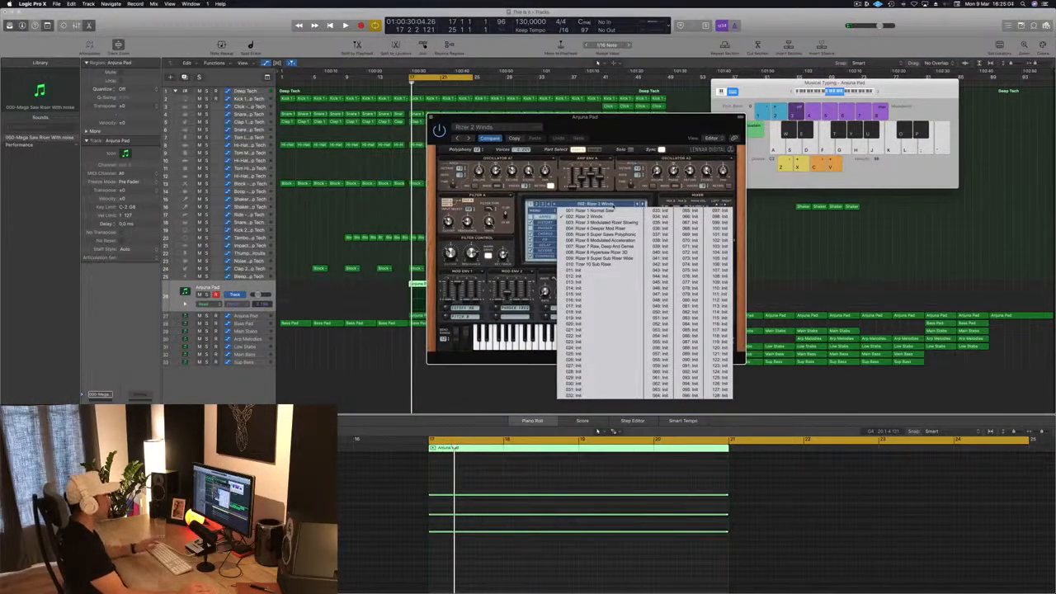
drag(691, 120, 769, 150)
click(736, 225)
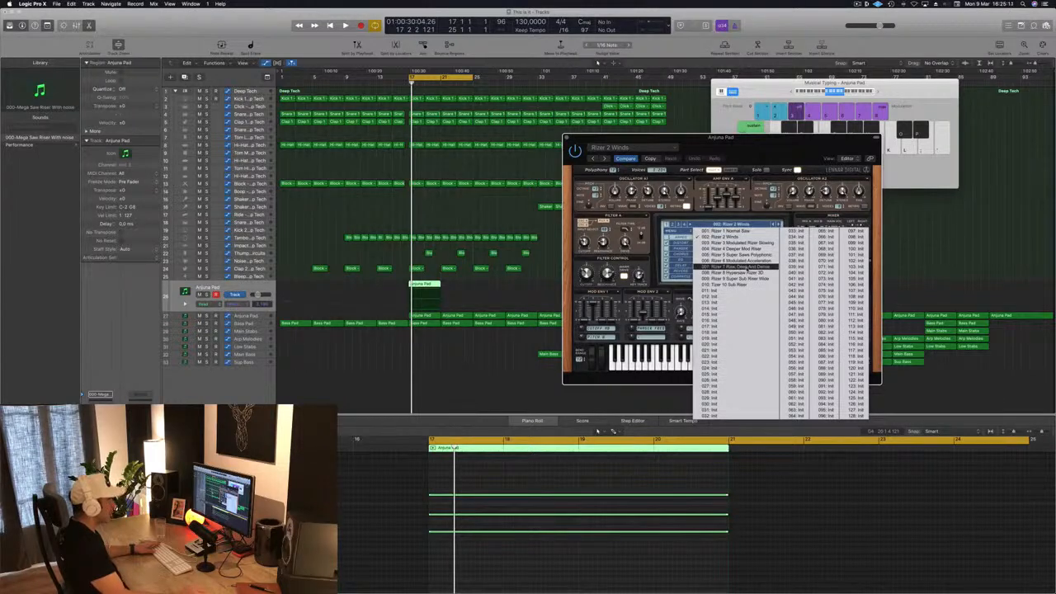
click(748, 268)
key(space)
drag(760, 148, 825, 110)
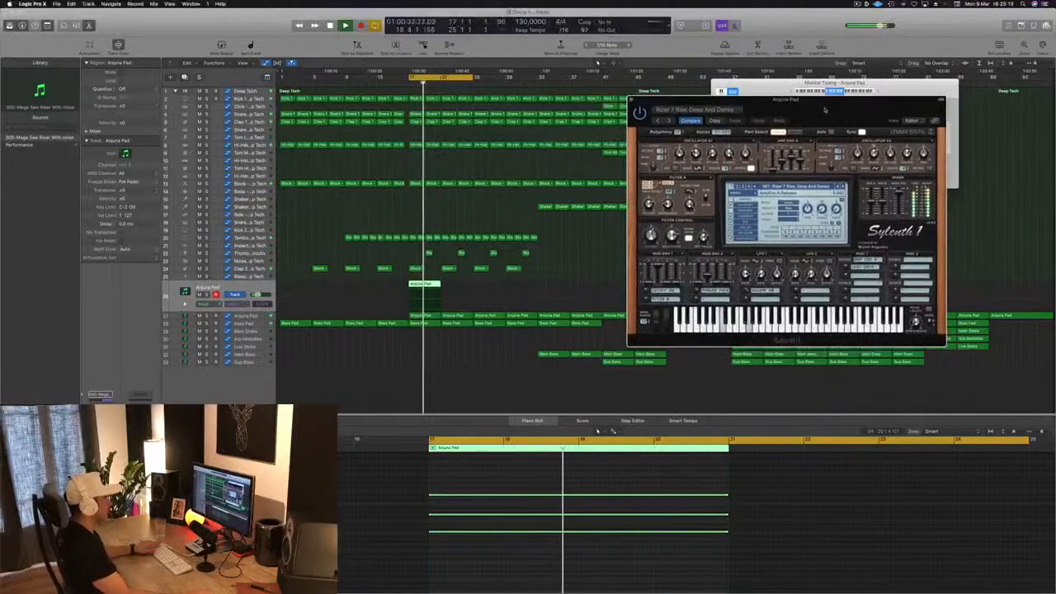
Solo the riser track and audition the preset Rizer 8 Hypersaw Rizer 3D.
key(s)
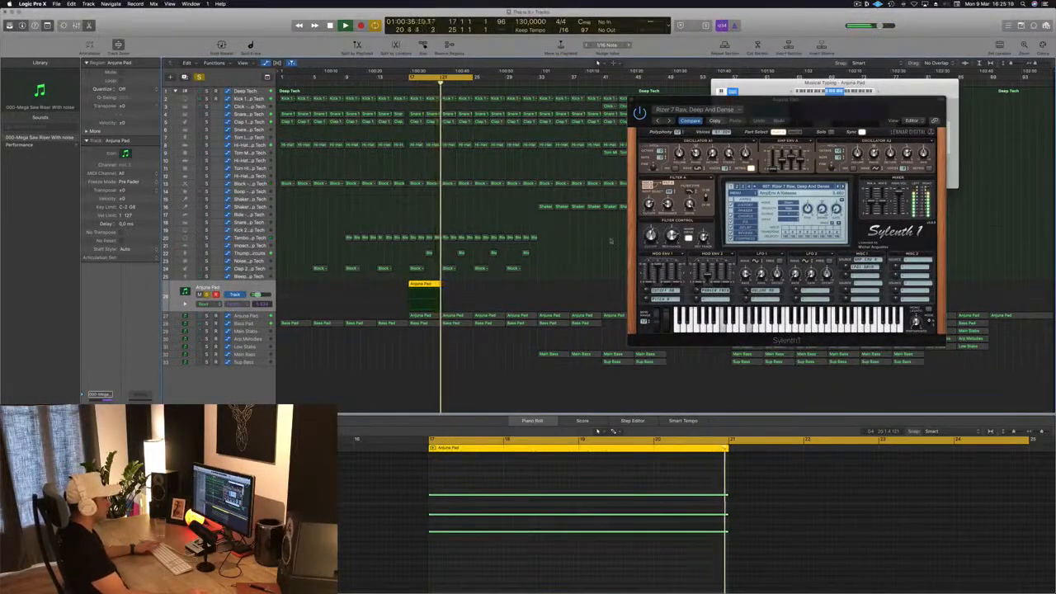
click(843, 188)
key(space)
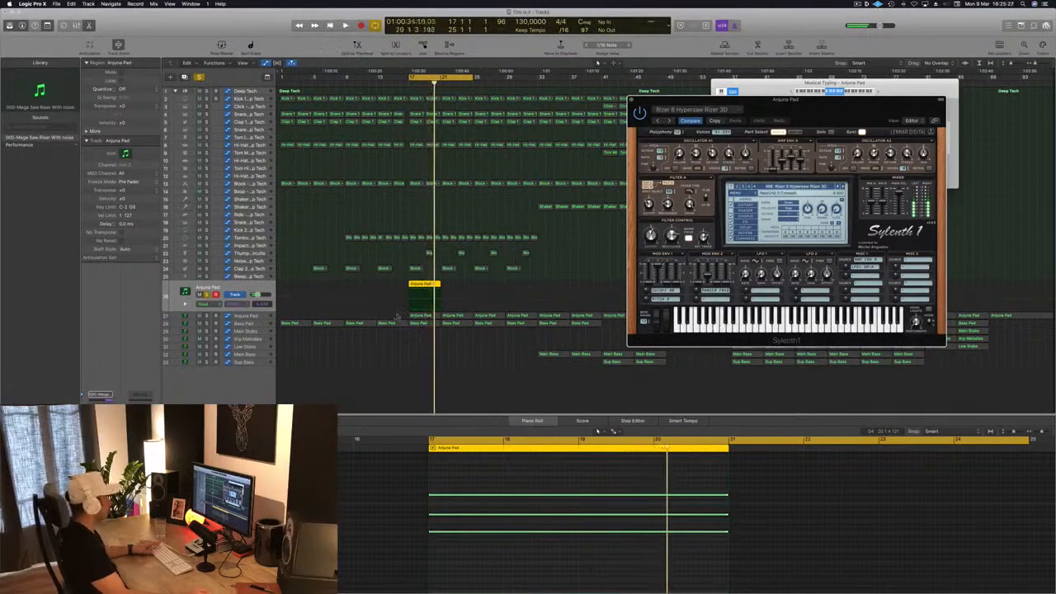
Extend the riser region and its chord notes to bar 25, and play it.
key(super+Left)
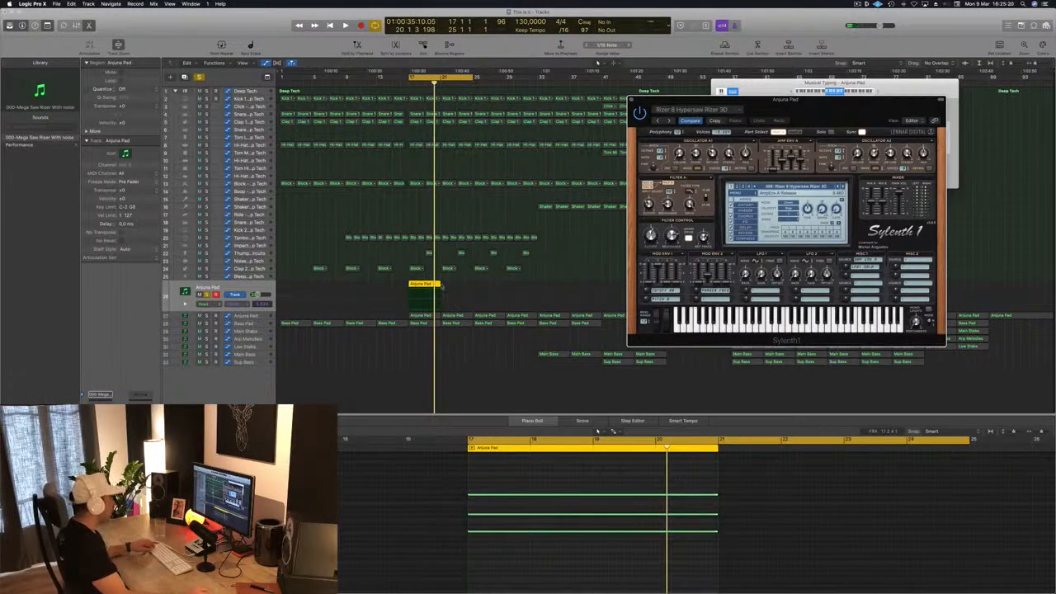
drag(440, 286, 472, 285)
key(super+Left)
drag(747, 463, 702, 562)
drag(711, 494, 914, 496)
key(space)
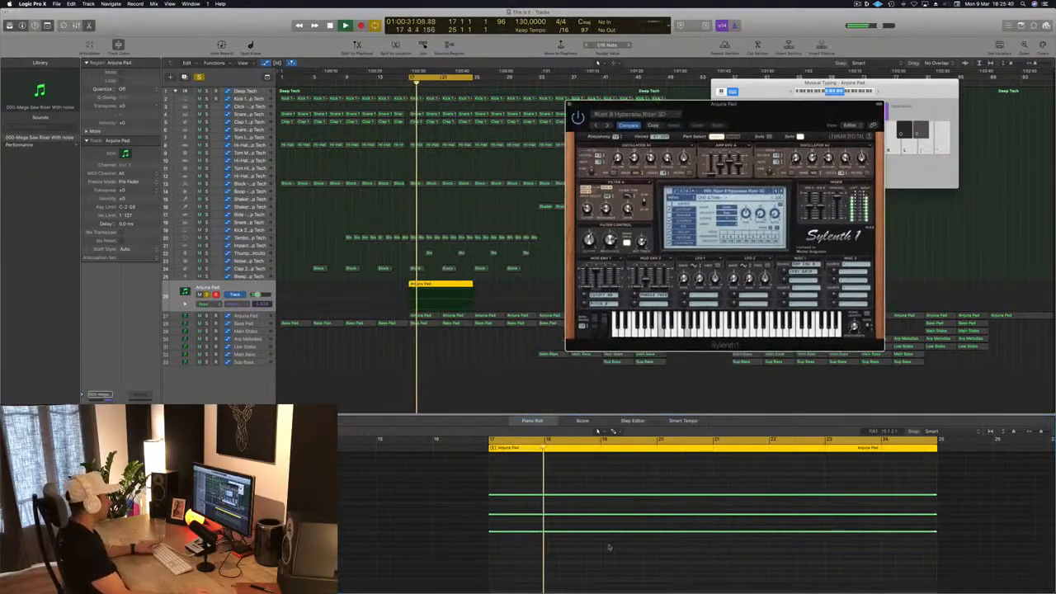
Delete the two lower chord notes in the riser region, leaving only the top note, and audition it.
click(489, 485)
drag(472, 502, 544, 551)
key(Delete)
key(space)
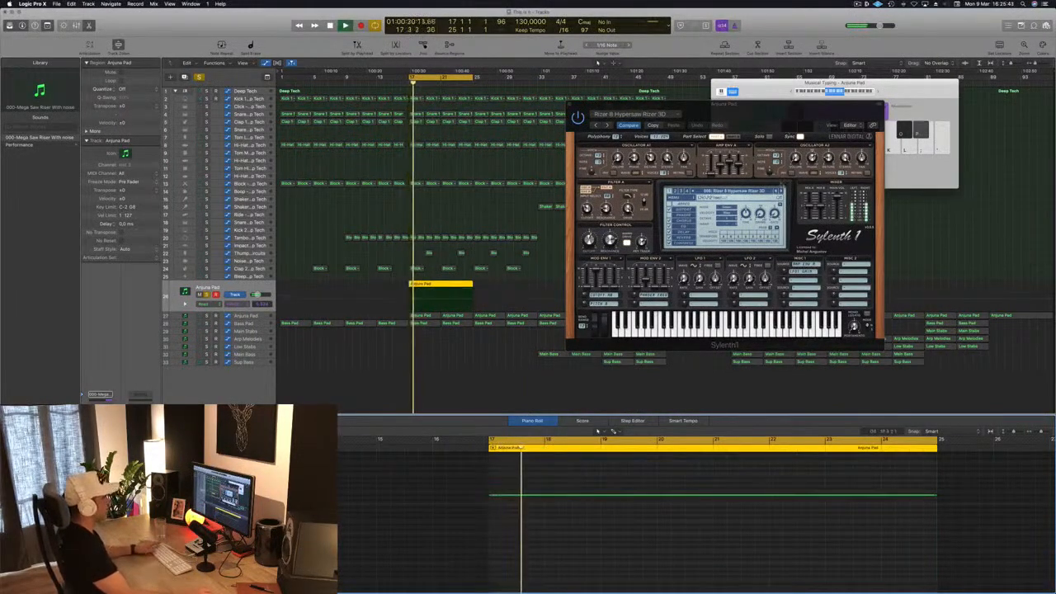
key(space)
Switch the riser's Sylenth1 preset to Tizer 10 Sub Riser and play it.
click(781, 191)
key(space)
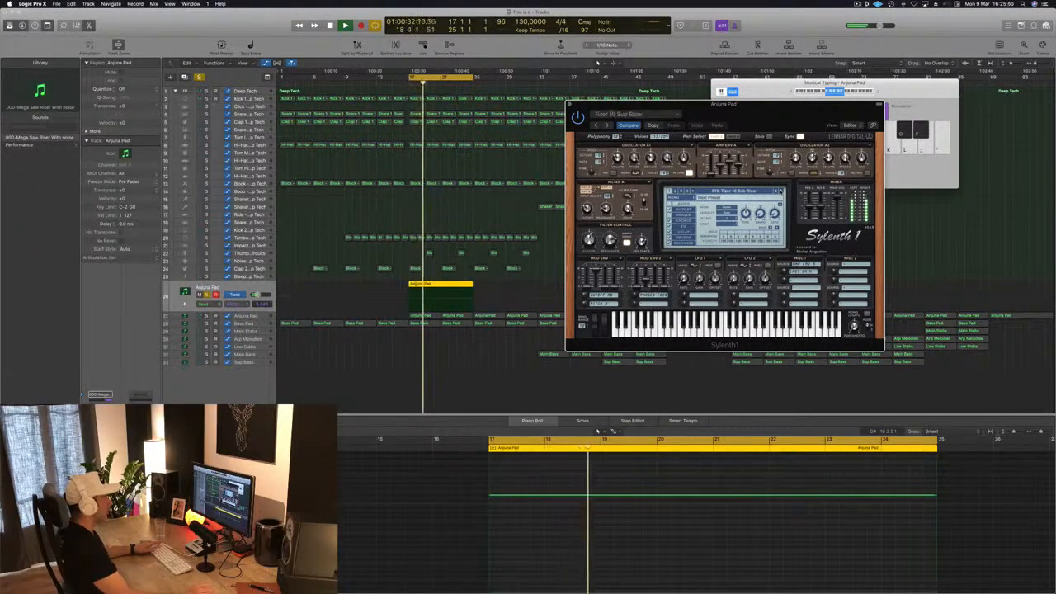
drag(780, 110, 899, 142)
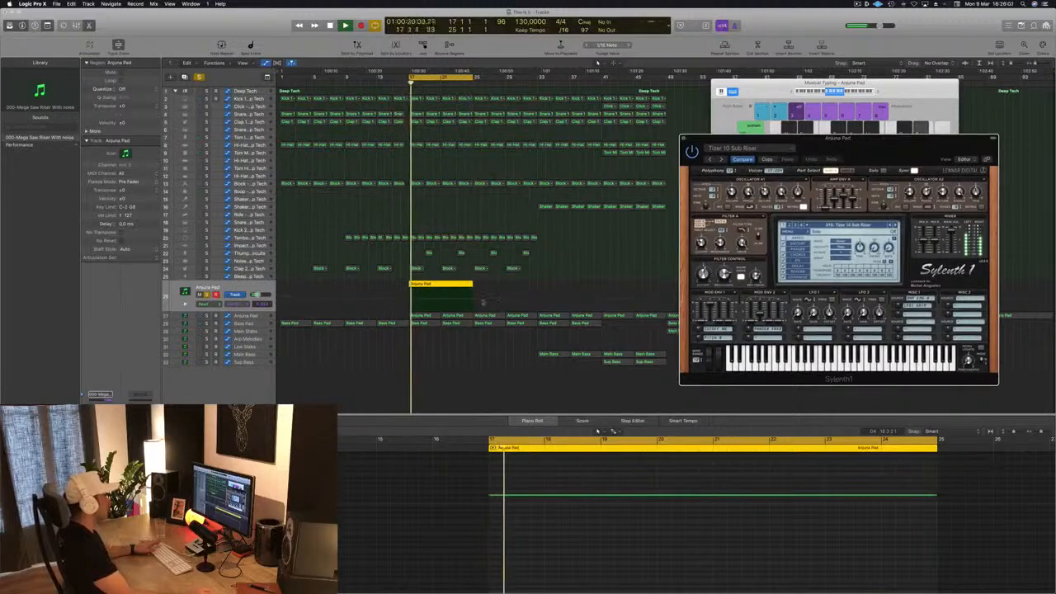
Extend the riser region and its single note to bar 33, and play it.
drag(472, 284, 537, 288)
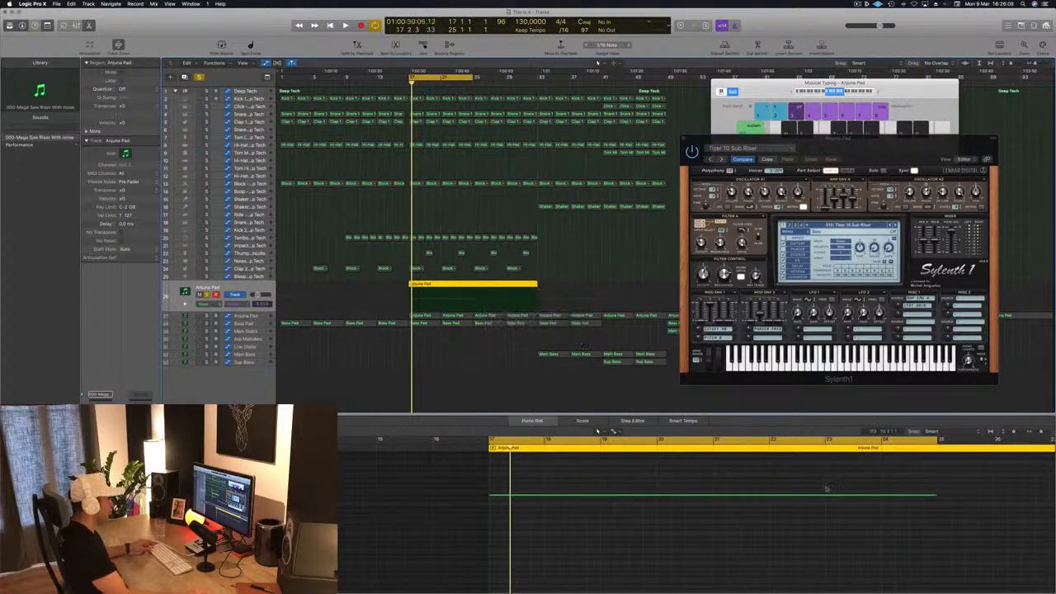
drag(699, 494, 865, 496)
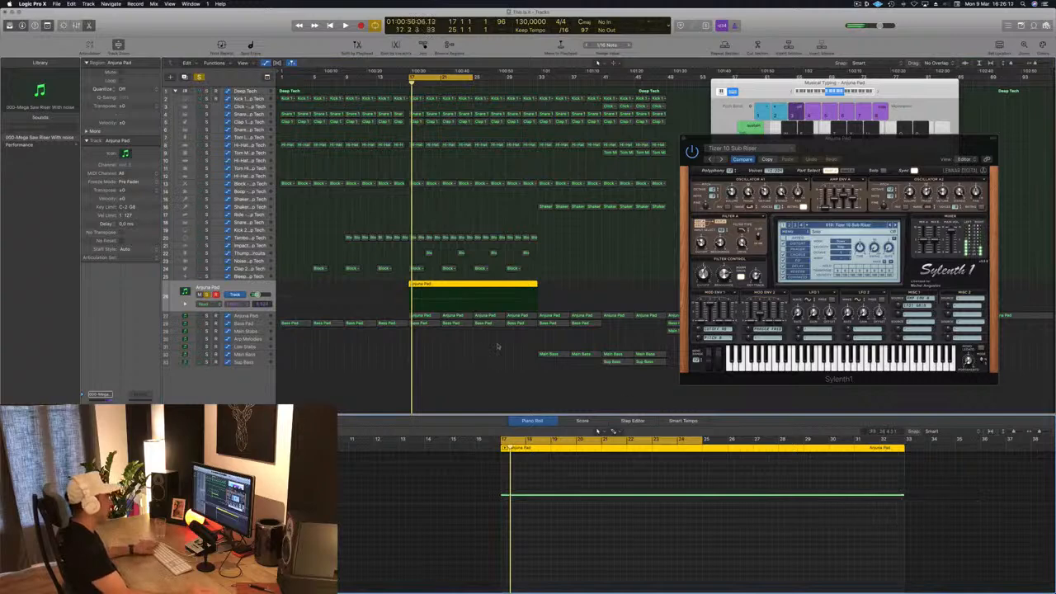
drag(876, 153, 769, 101)
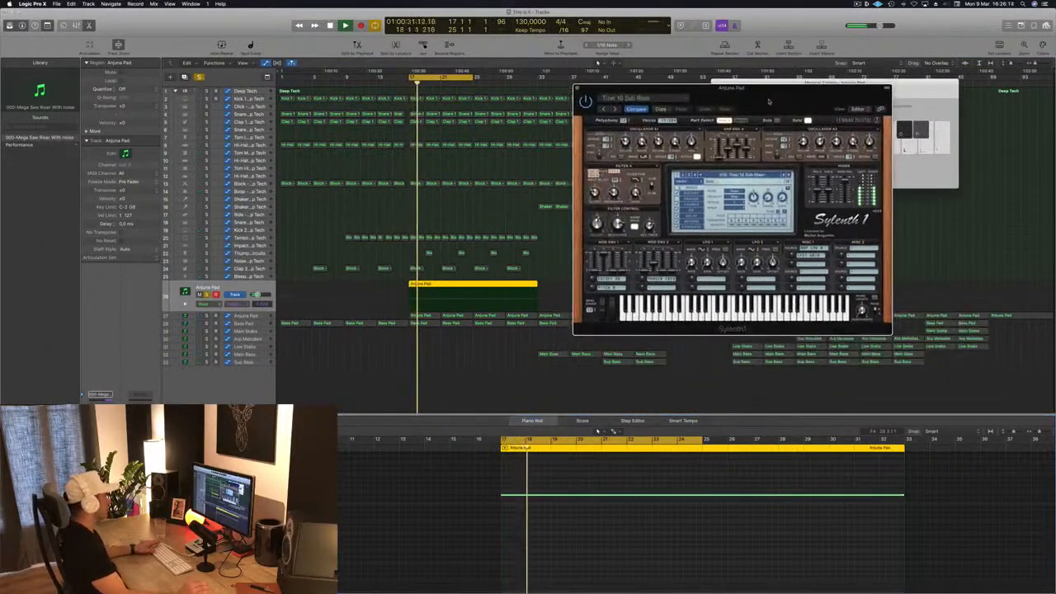
drag(769, 102, 776, 102)
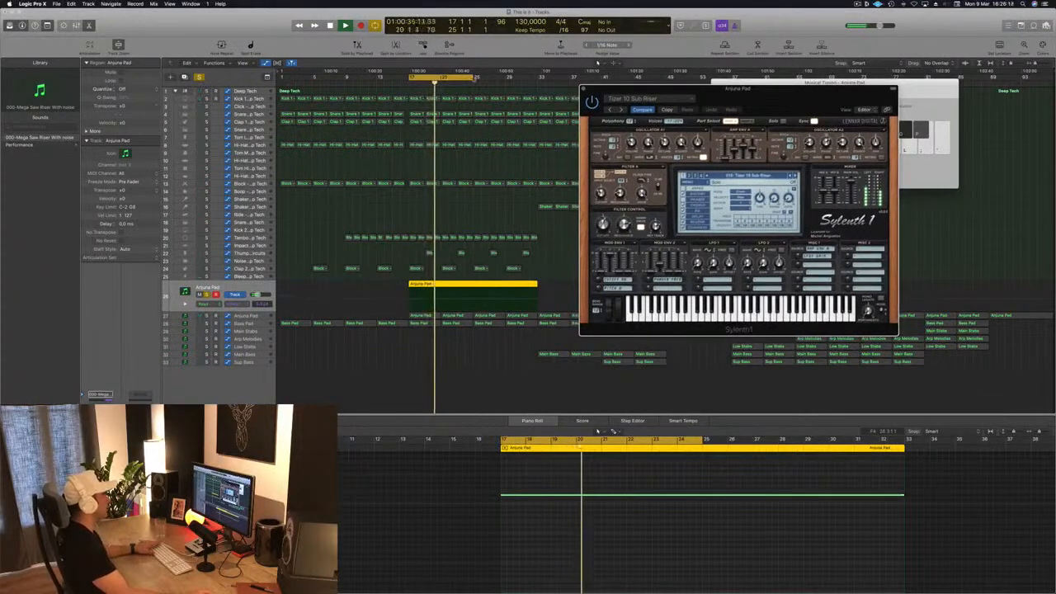
Extend the cycle range to bar 33 so it covers the whole riser.
click(468, 77)
click(468, 78)
click(469, 78)
click(470, 78)
drag(473, 77, 534, 78)
Close the Sylenth1 window and unsolo the riser track to hear it in the full mix.
drag(634, 90, 688, 83)
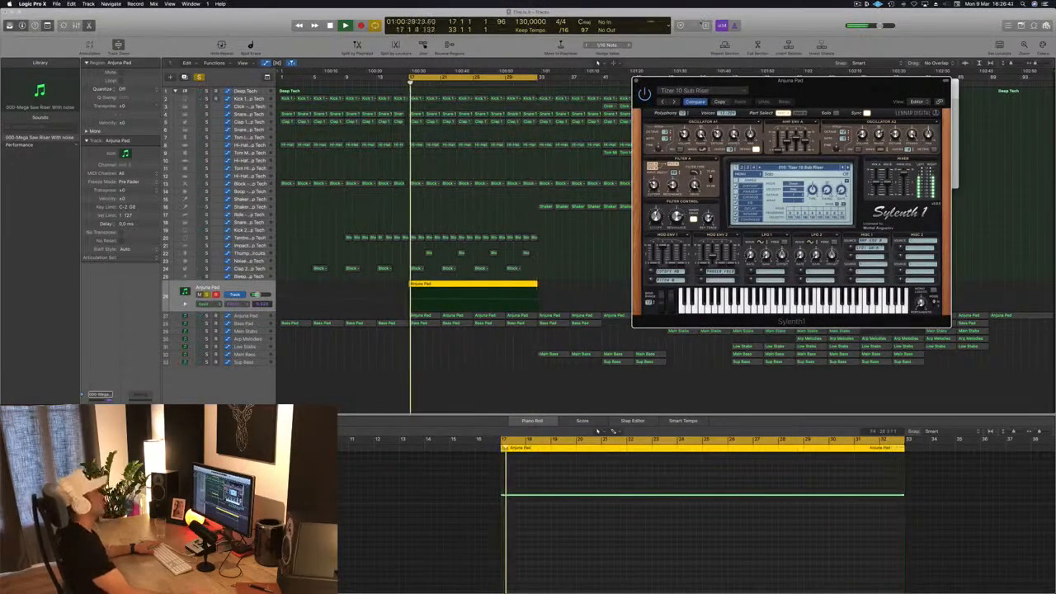
click(642, 89)
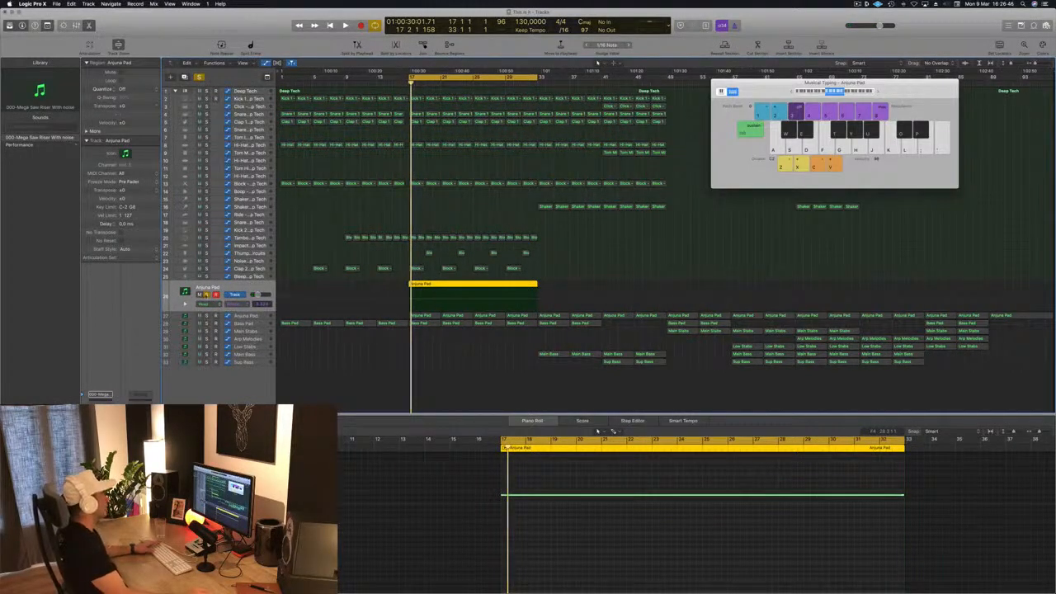
click(206, 294)
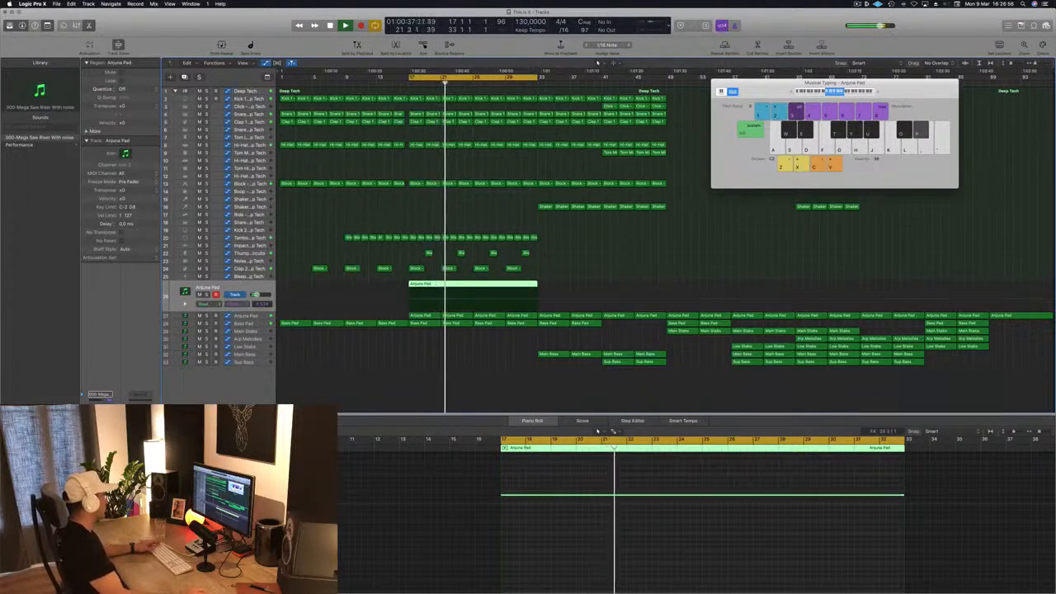
Set the side-chain input of the riser track's Compressor to Bus 14, close the plug-in and play the arrangement.
click(99, 441)
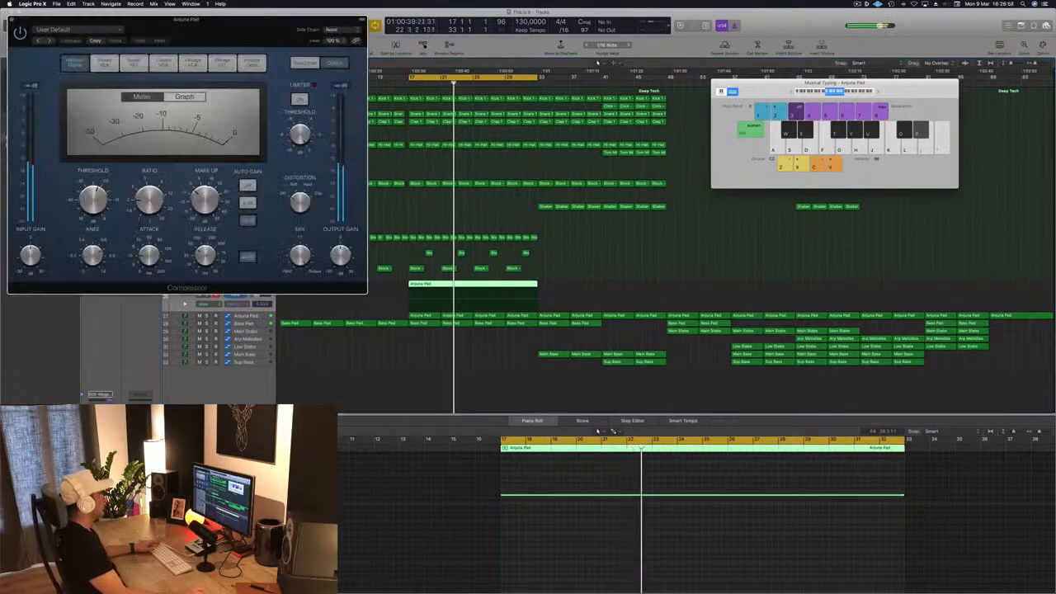
drag(250, 20, 598, 101)
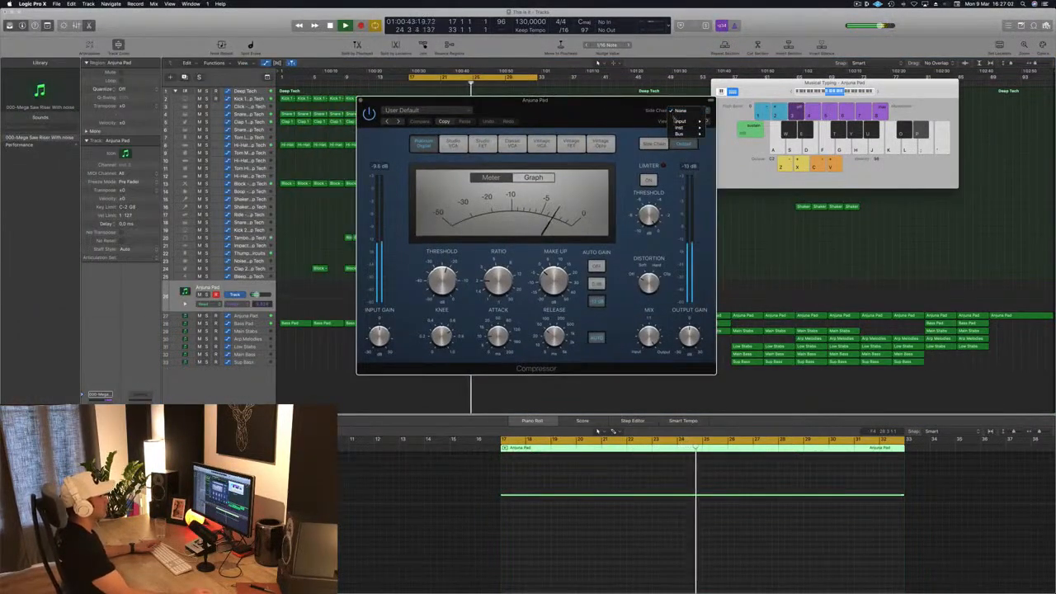
mouse_move(678, 134)
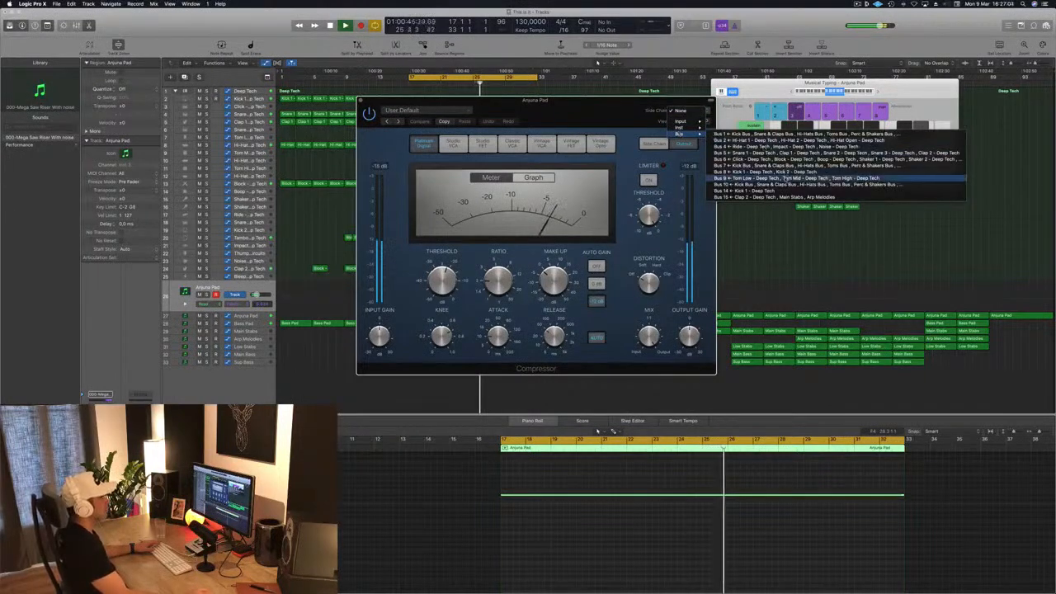
click(742, 190)
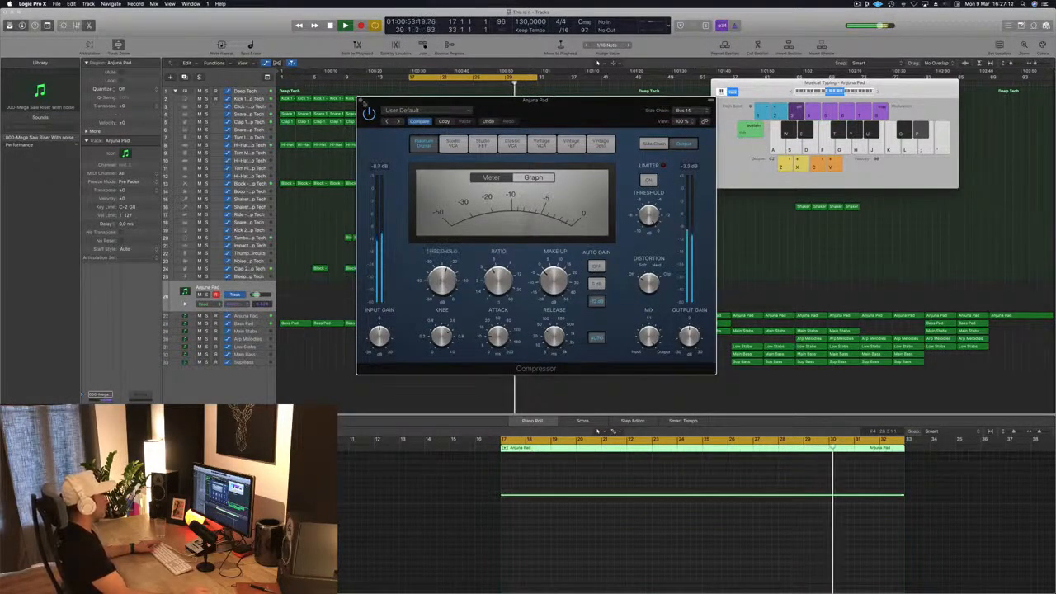
key(super+w)
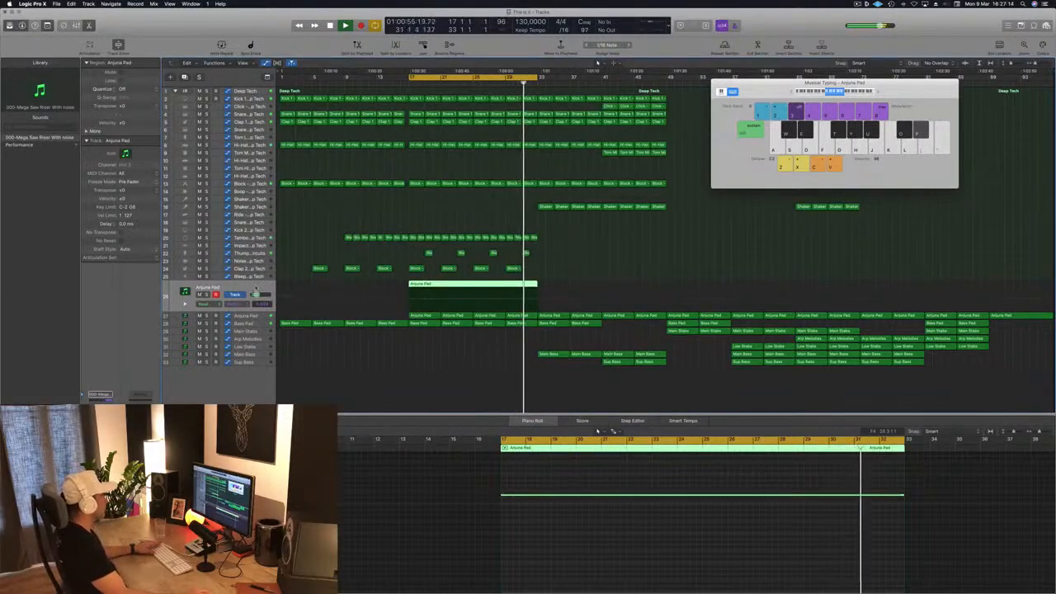
key(space)
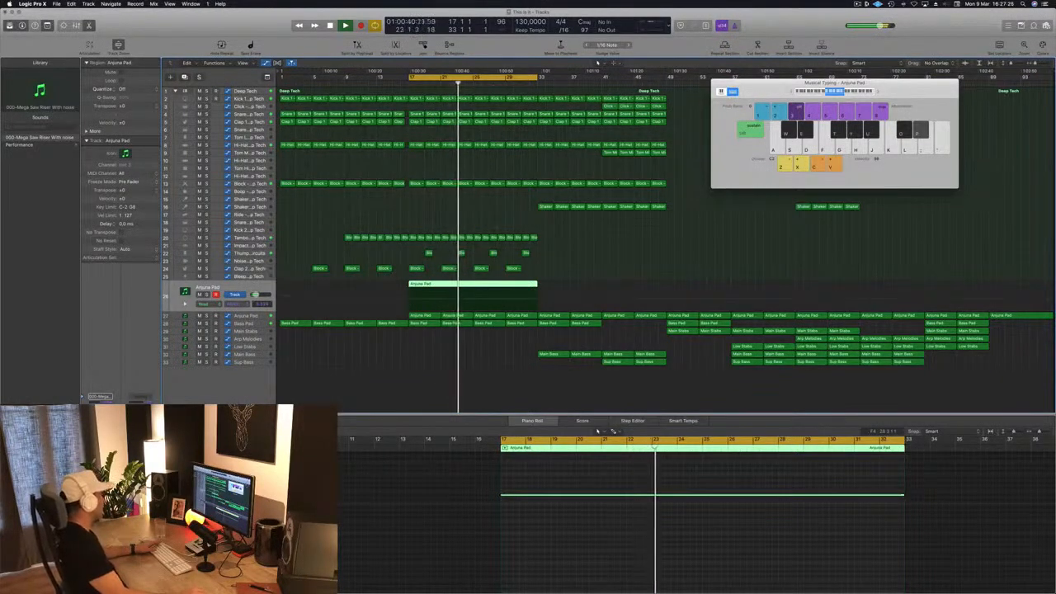
Remove the automation reset at bar 29 on the Bass Pad track so one continuous ramp rises from bar 25 to 33.
click(625, 248)
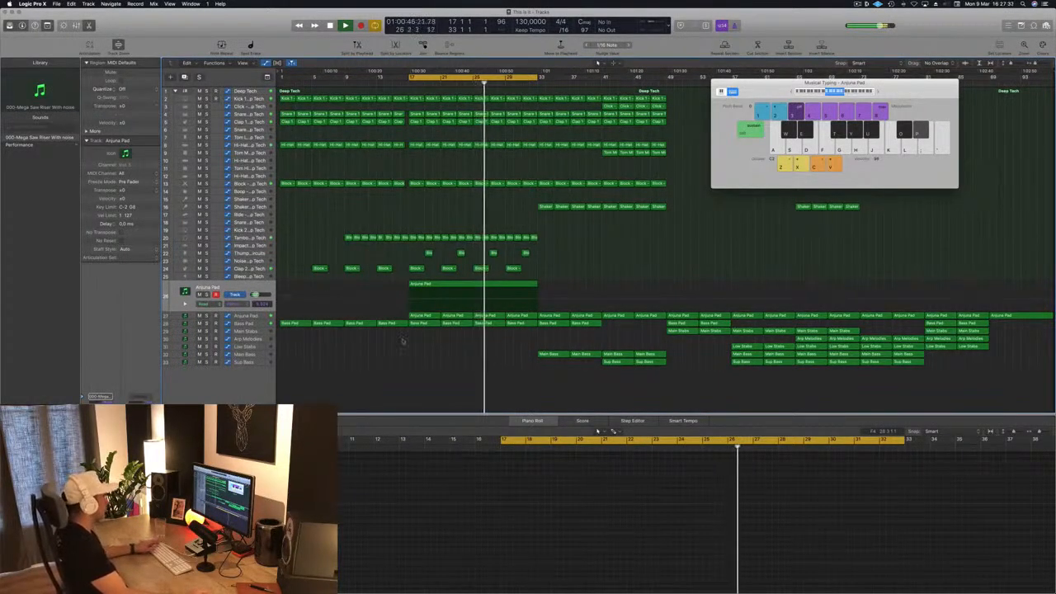
key(Down)
key(Down)
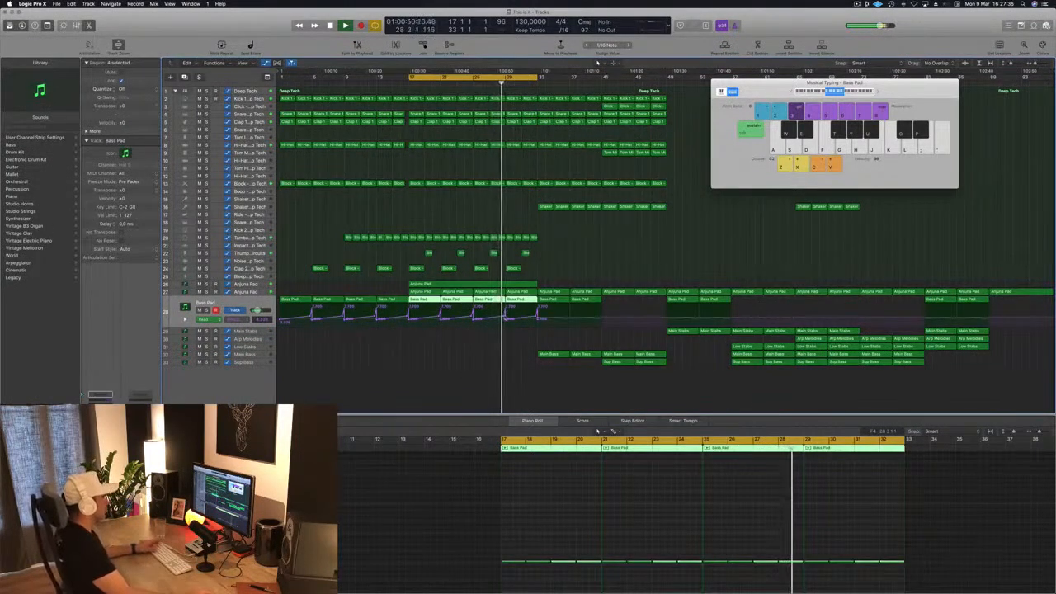
click(506, 320)
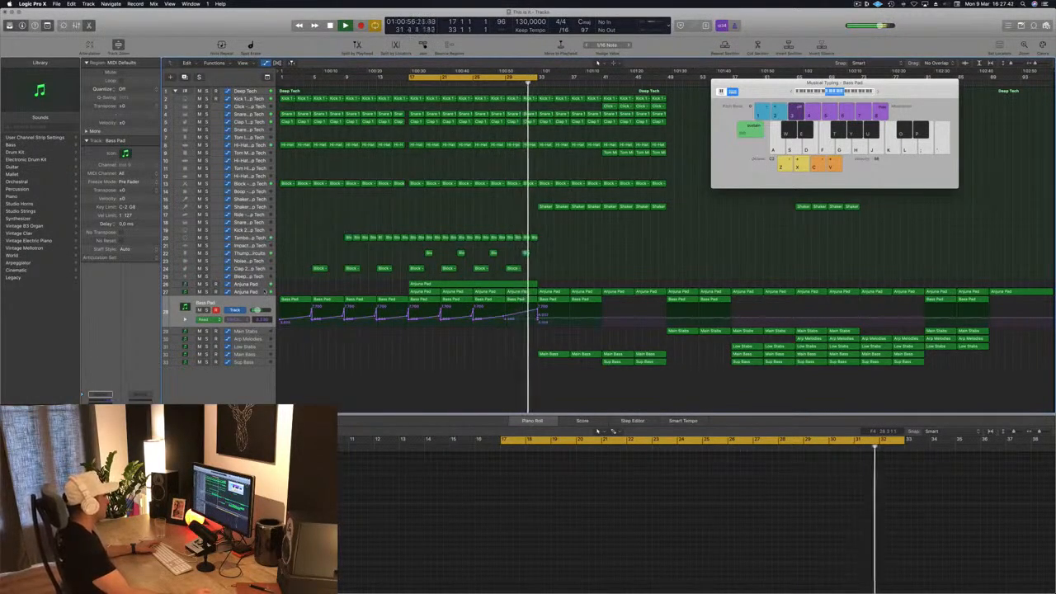
Reshape the original Arjuna Pad track's automation so it climbs from bar 29 to a higher peak at bar 33.
click(247, 294)
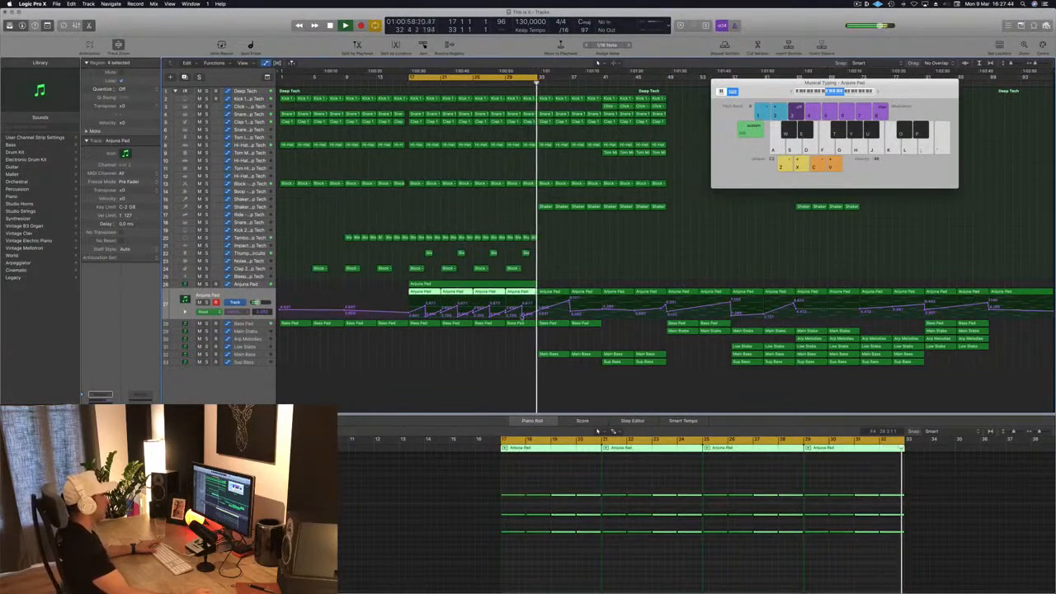
click(523, 310)
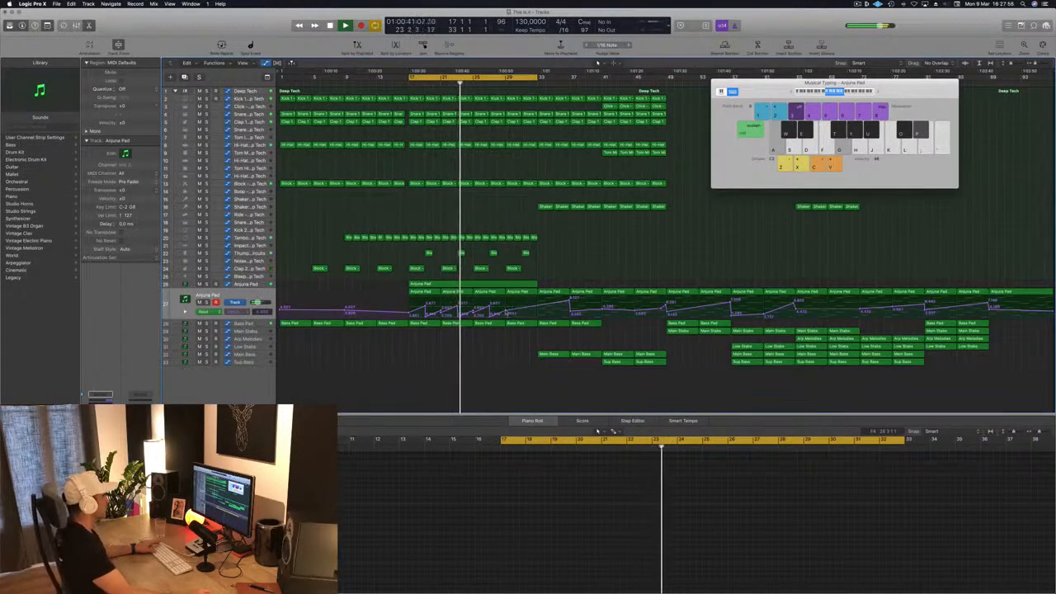
drag(509, 312, 538, 301)
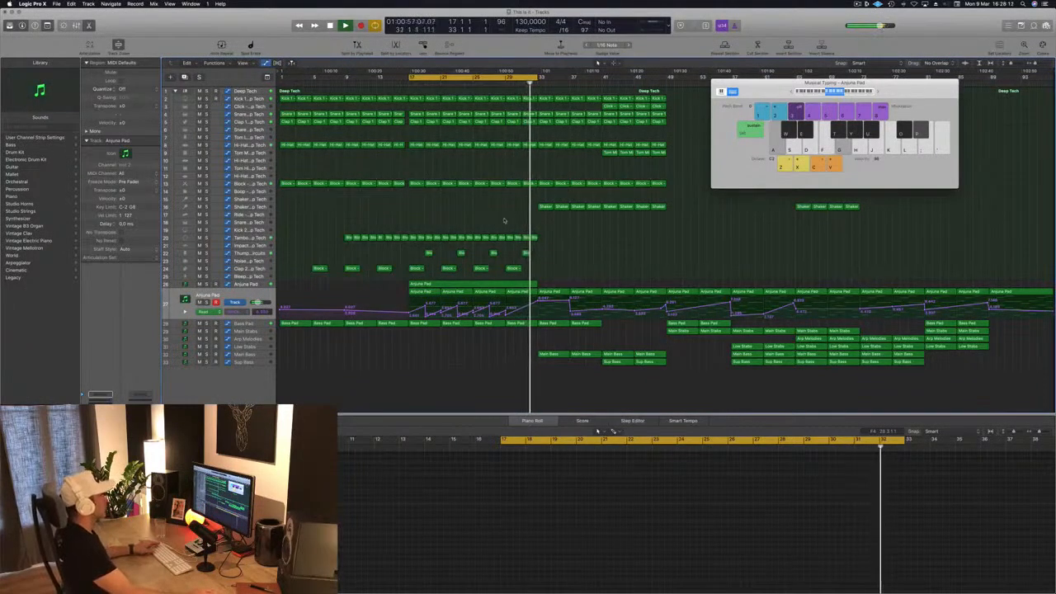
Copy the Shaker regions from bar 33 to start at bar 25.
drag(524, 204, 481, 212)
click(407, 217)
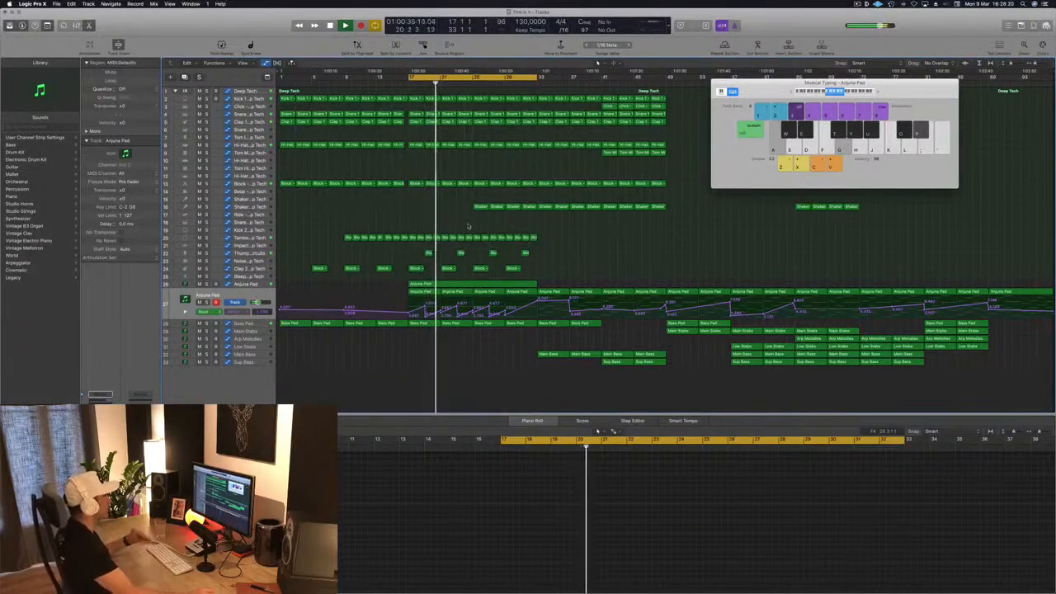
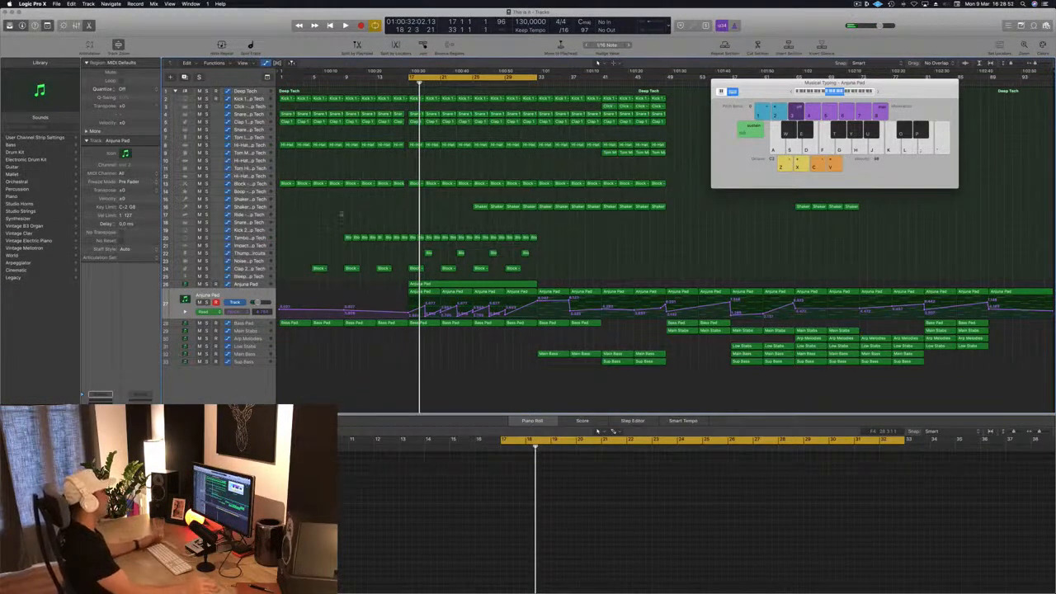
Close the Musical Typing keyboard, select the riser track and play the section from bar 17 to 33.
key(space)
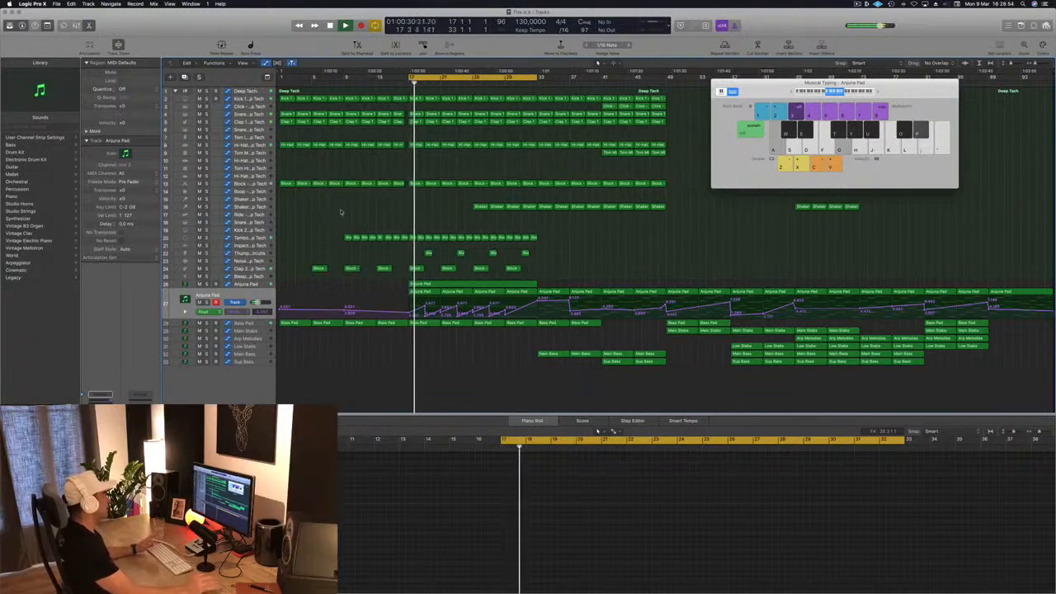
drag(896, 96, 915, 104)
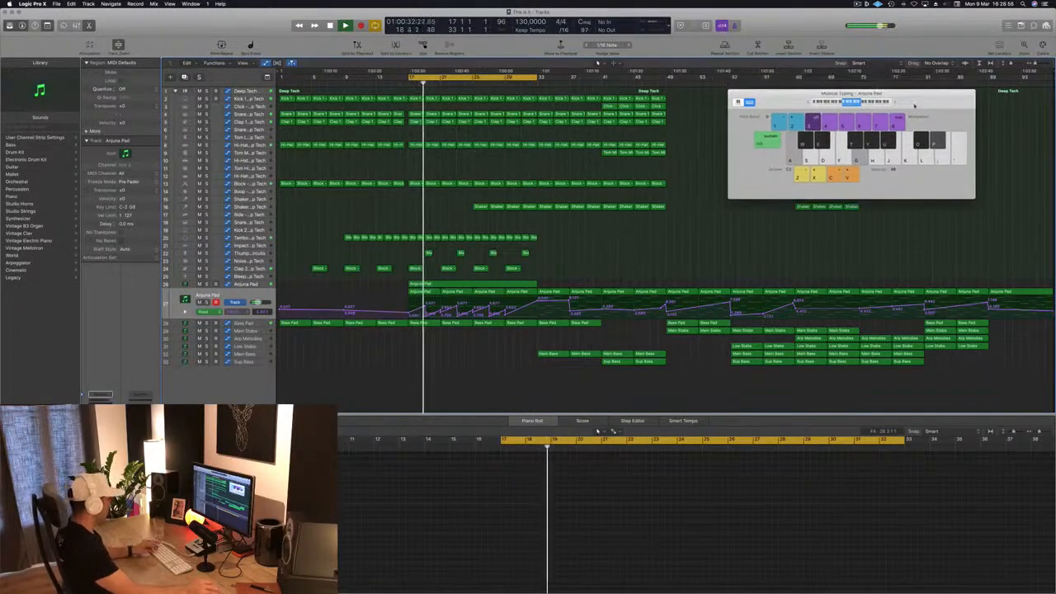
key(super+k)
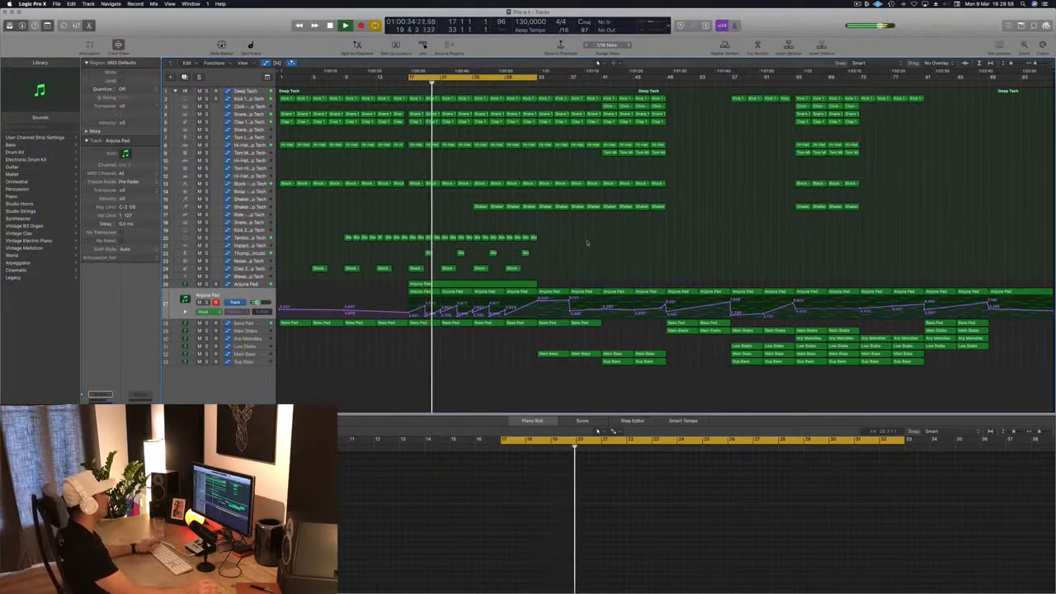
click(253, 286)
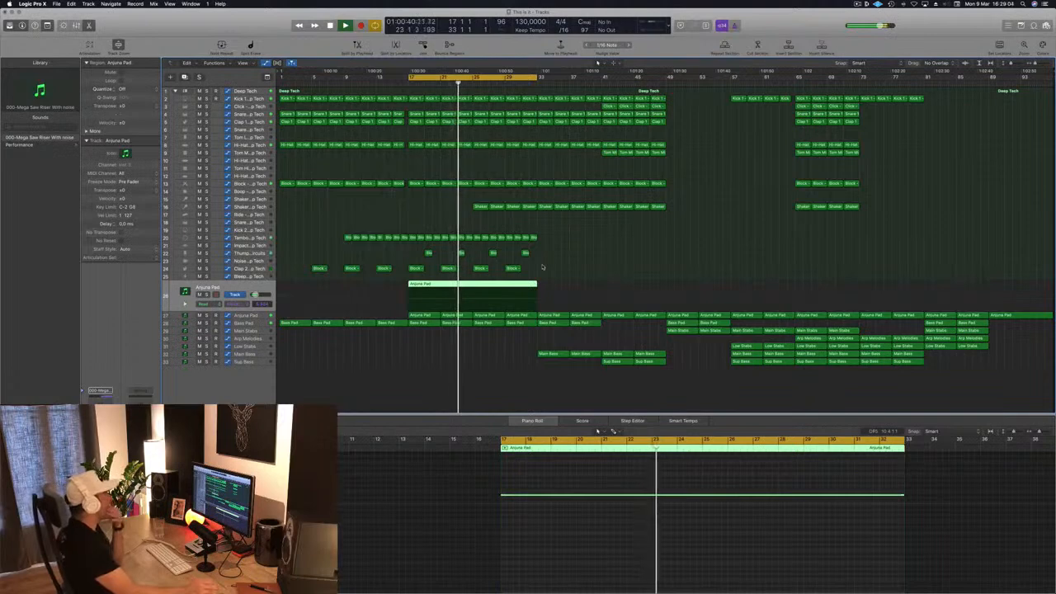
click(545, 266)
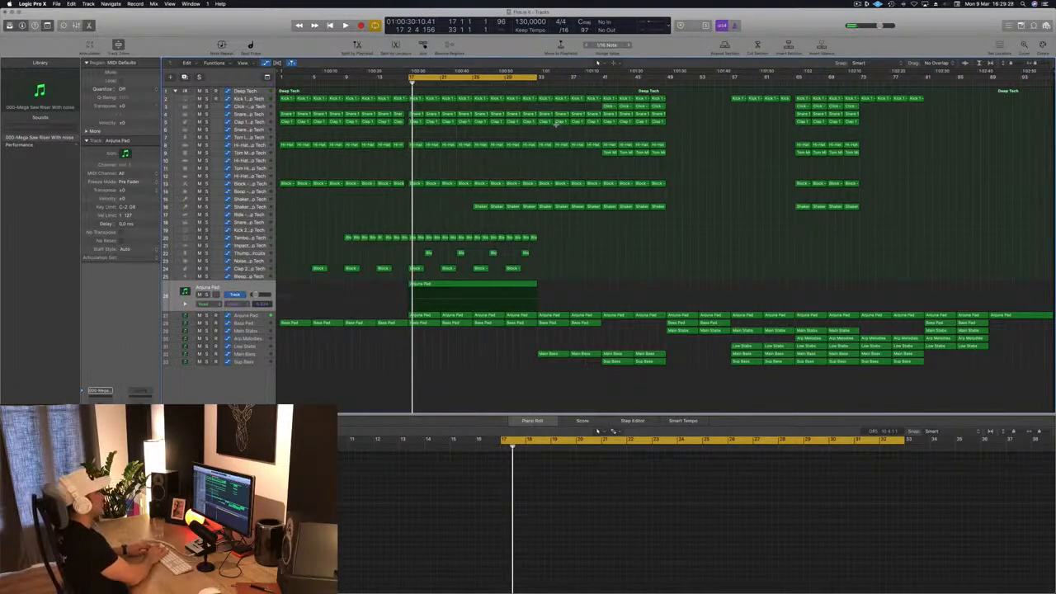
Repeat the whole section between bars 17 and 33 twice so the copies fill bars 33 to 65.
key(ctrl+super+r)
key(ctrl+super+r)
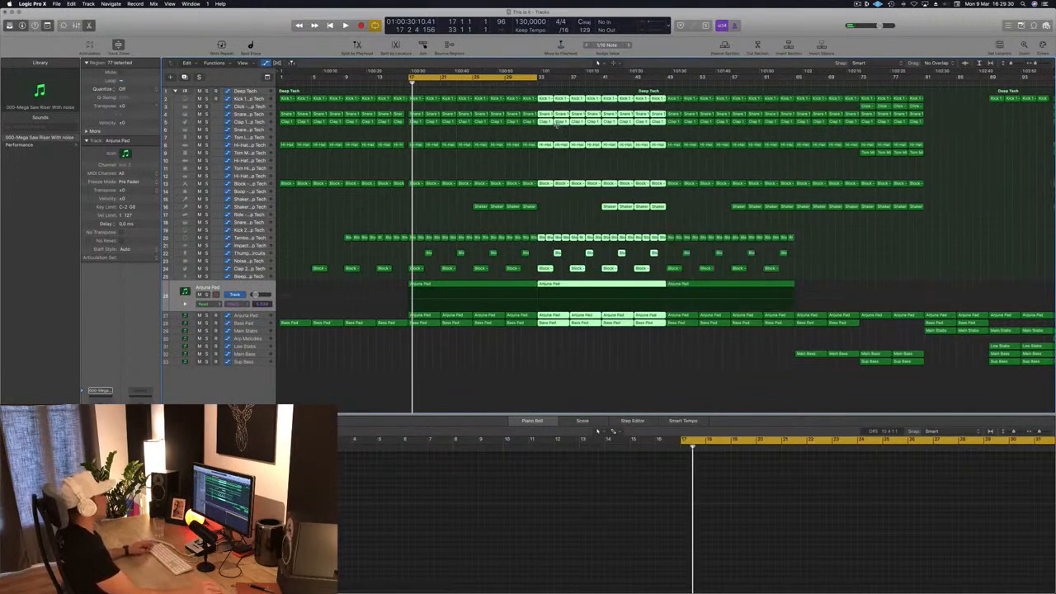
key(super+Left)
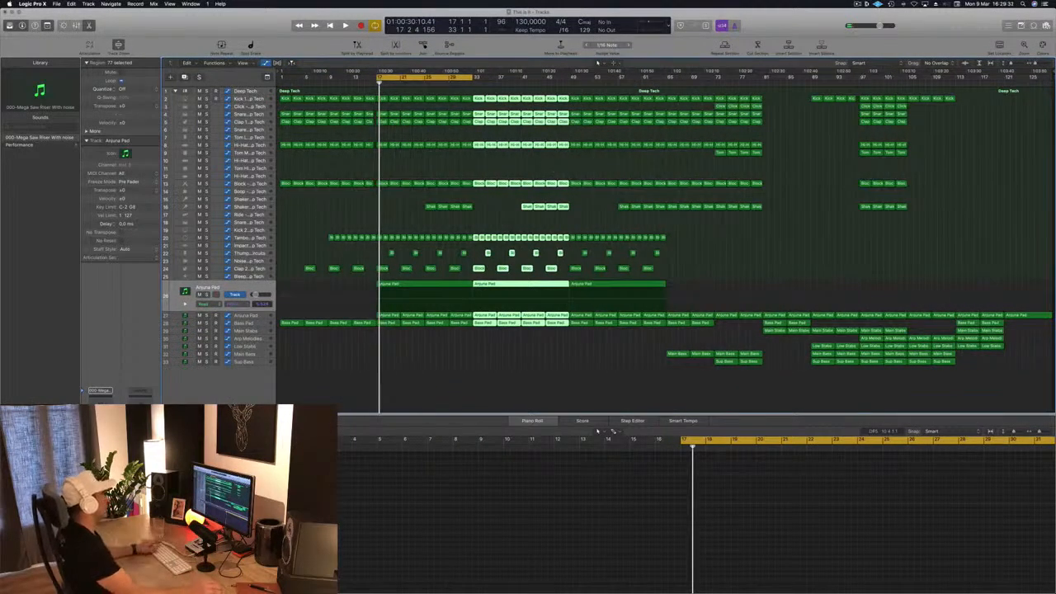
Move the cycle range to bars 33 to 49 and play the repeated section.
drag(450, 77, 549, 79)
click(507, 212)
key(space)
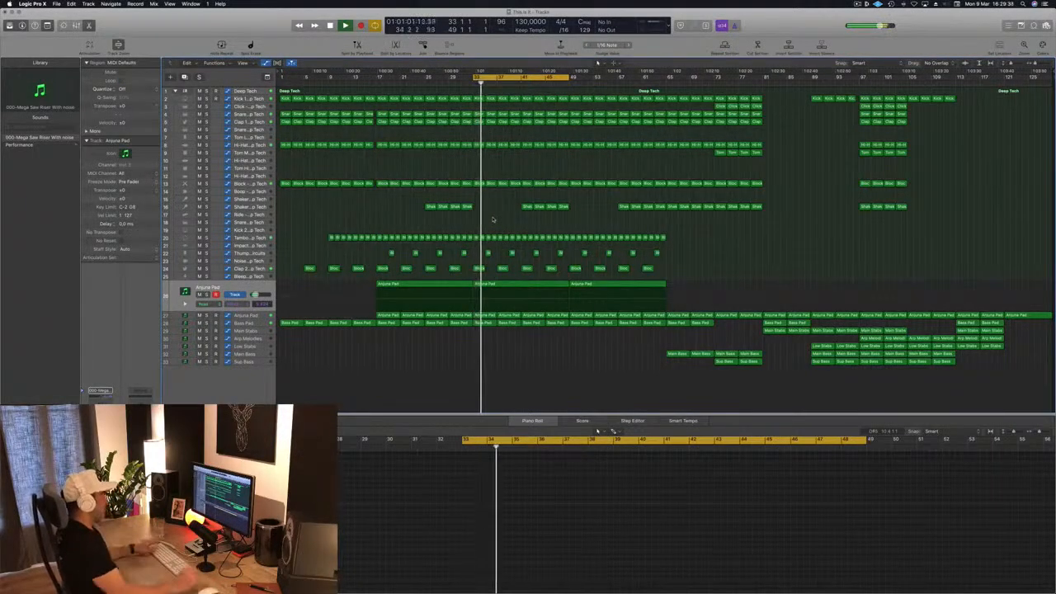
drag(476, 214, 480, 215)
click(415, 223)
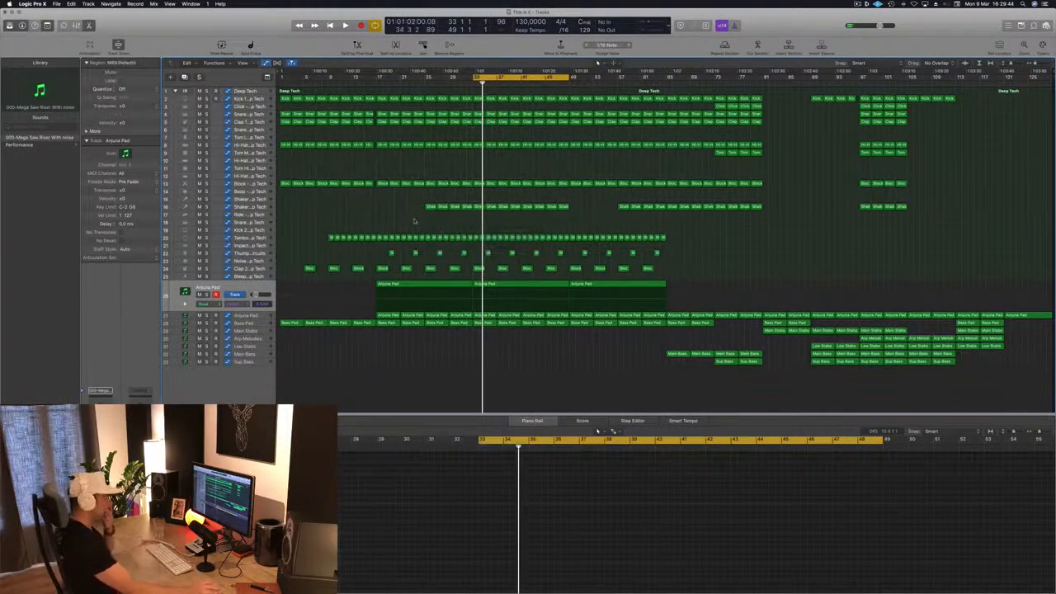
key(space)
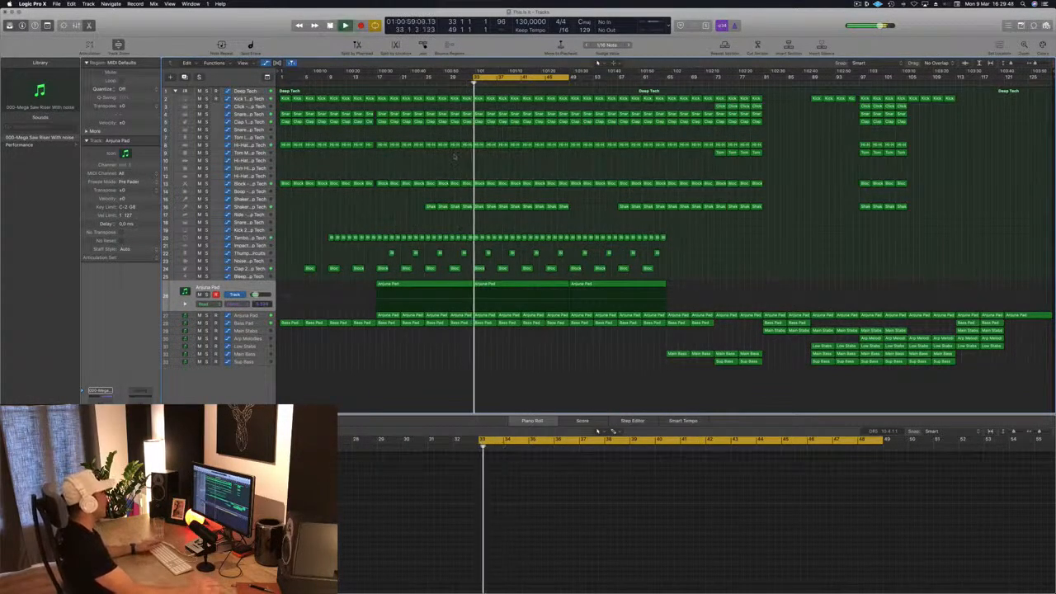
Copy the first Main Bass region from bar 65 to bar 33.
click(674, 355)
drag(677, 355, 485, 356)
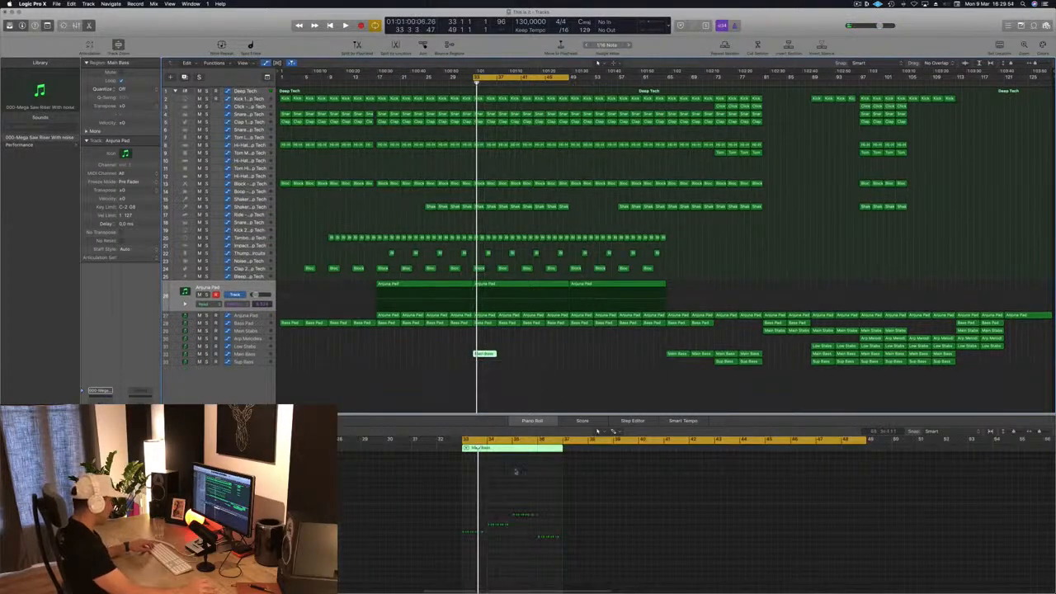
key(space)
Put the bass notes of bars 34 to 36 on the same pitch as those in bar 33 and play the result.
key(super+Right)
key(super+Right)
key(super+Right)
key(super+Right)
key(super+Right)
key(super+Right)
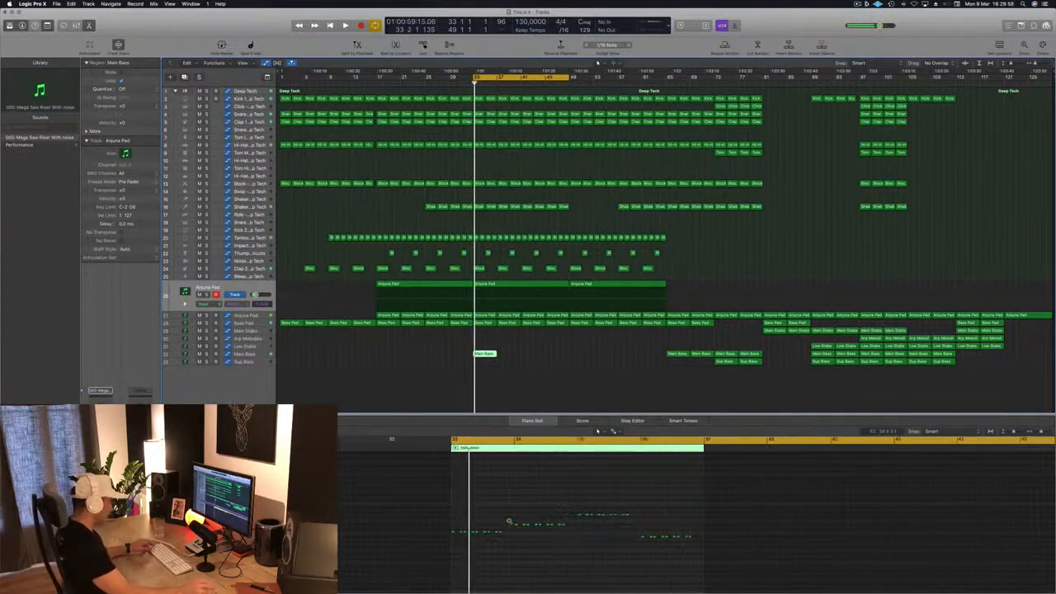
drag(544, 509, 861, 577)
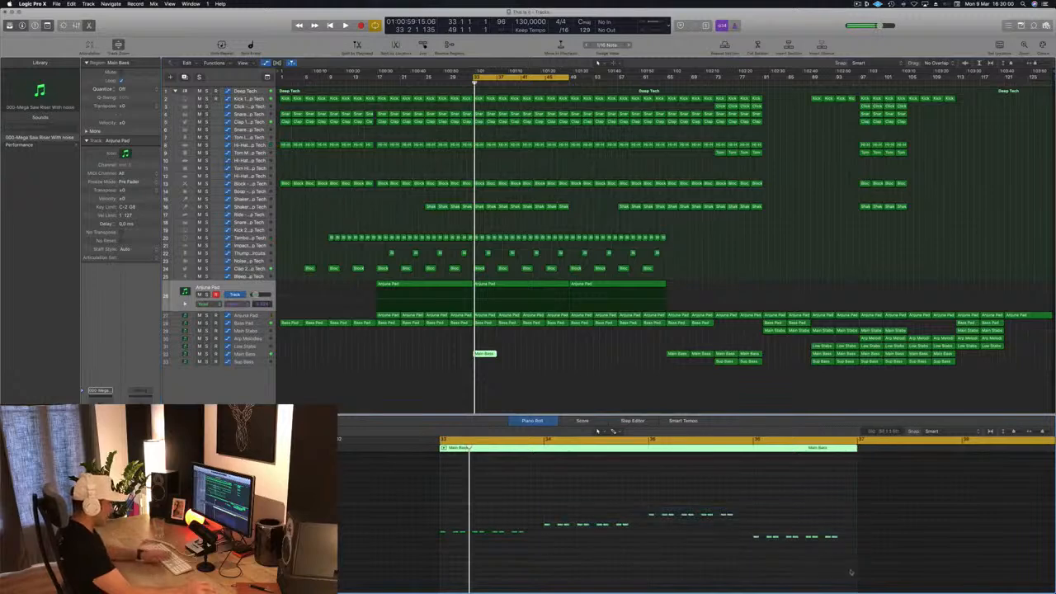
drag(603, 516, 651, 539)
key(space)
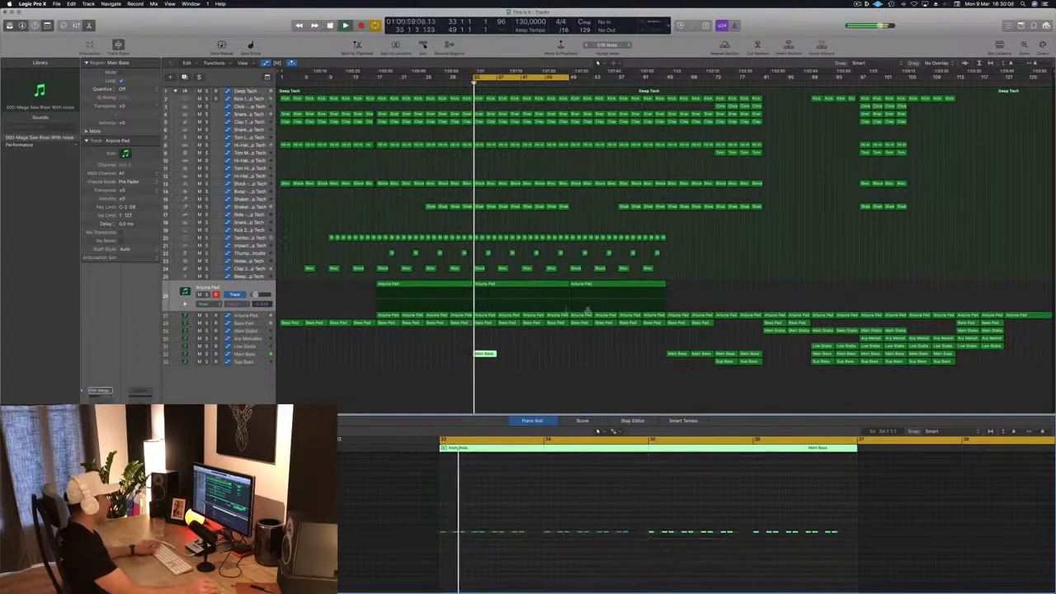
Shape the Main Bass track's automation so it drops at bar 33 and ramps back up to bar 37.
click(253, 355)
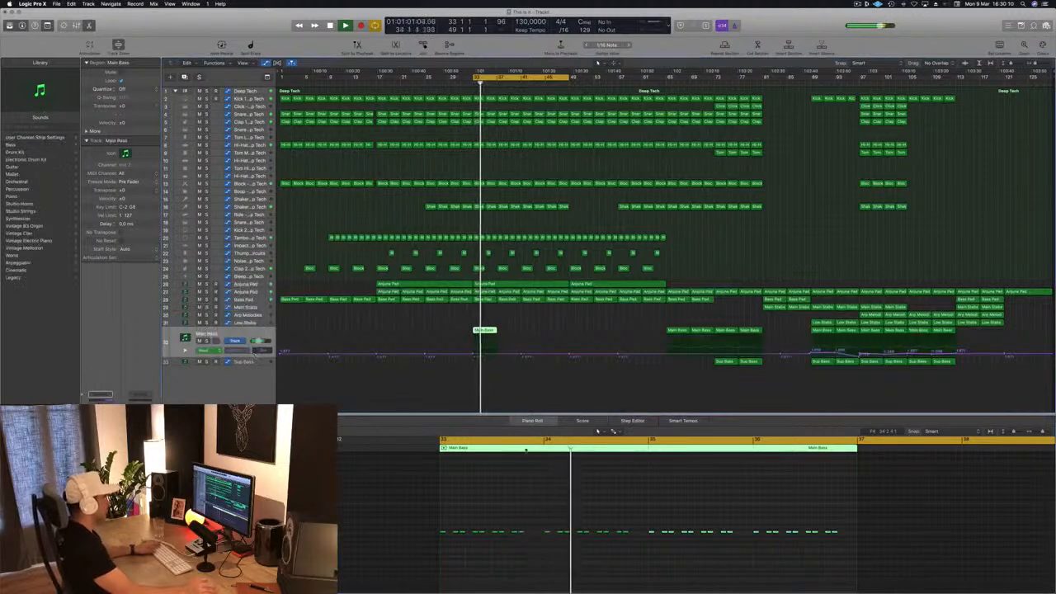
key(space)
key(space)
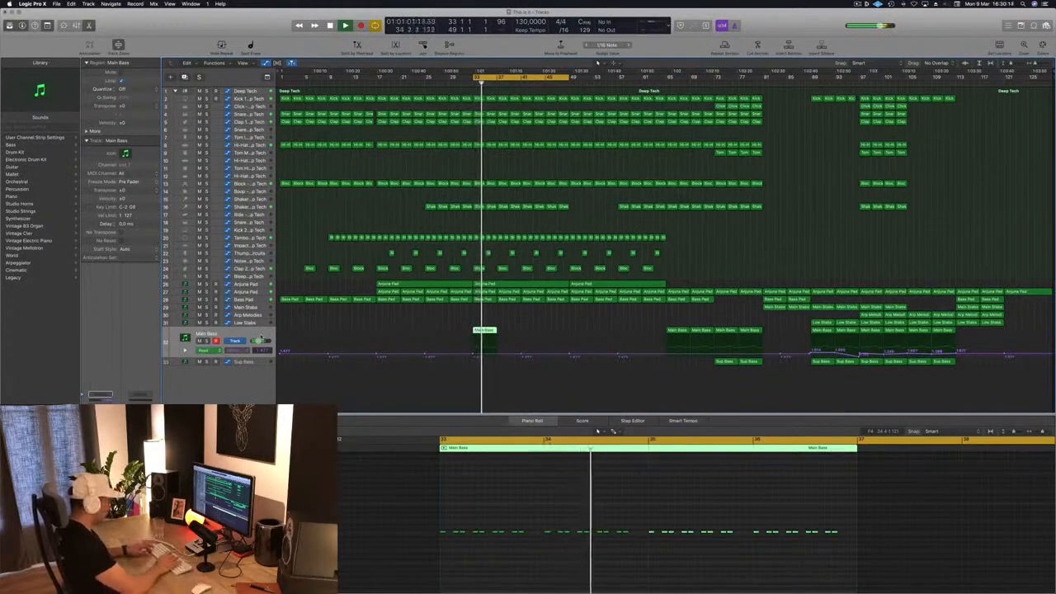
click(497, 355)
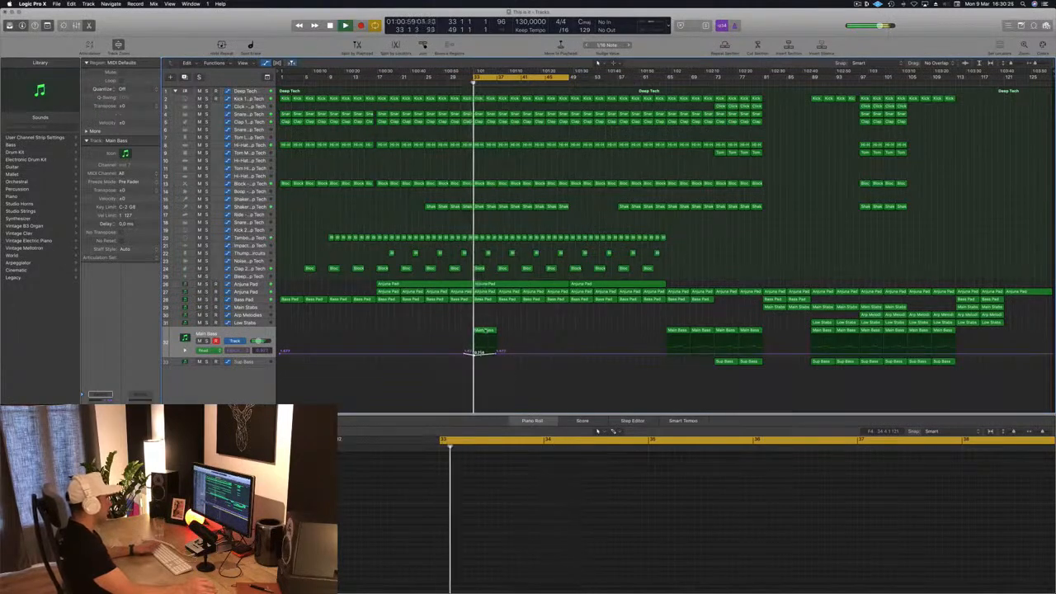
Copy the last bass note of bar 33 into the gap before bar 34 and play the pattern.
click(484, 331)
key(space)
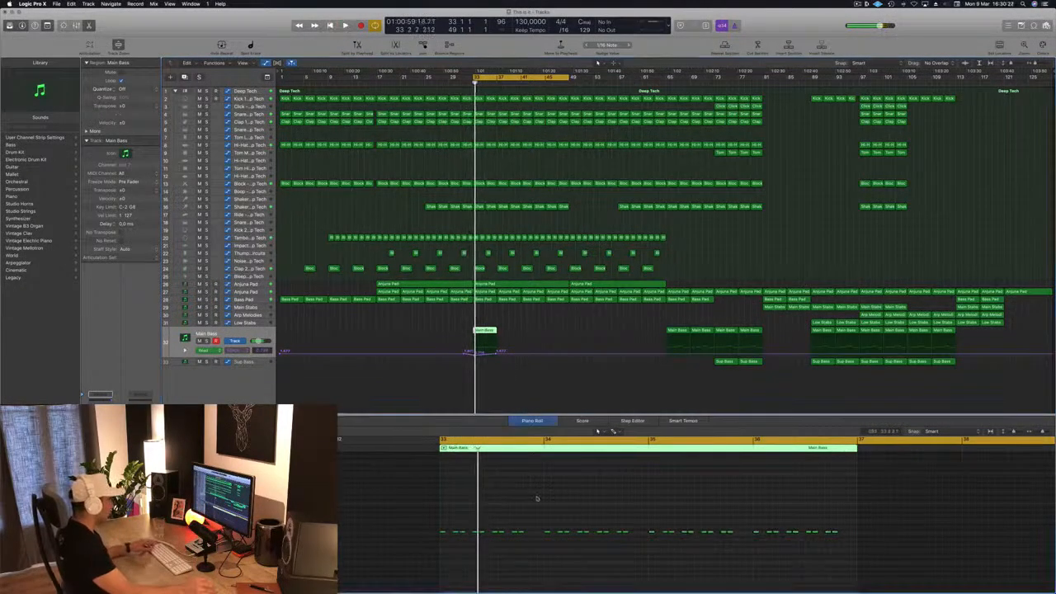
click(542, 507)
key(super+Right)
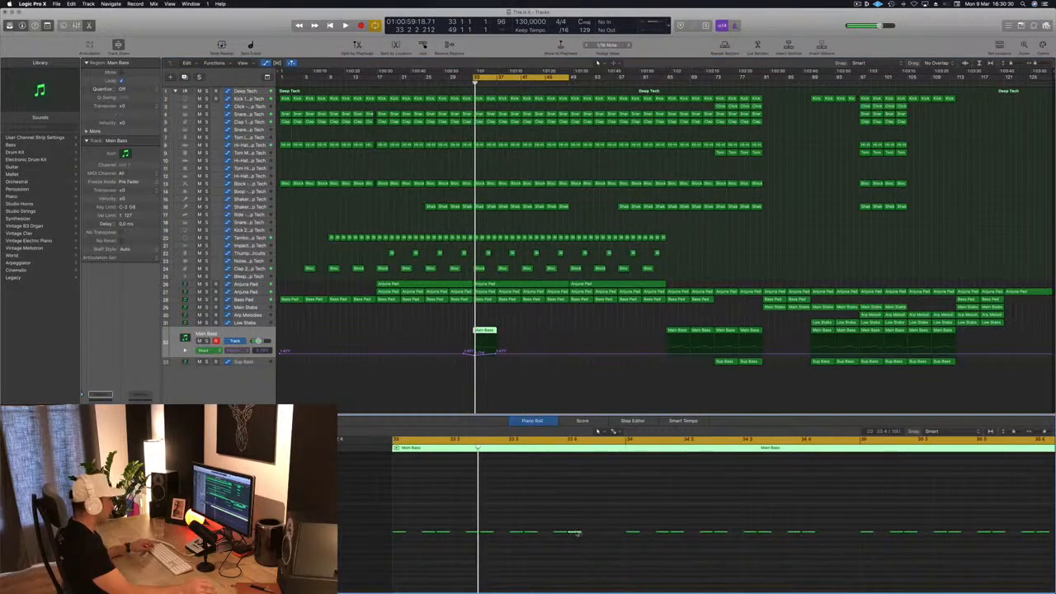
drag(577, 533, 595, 536)
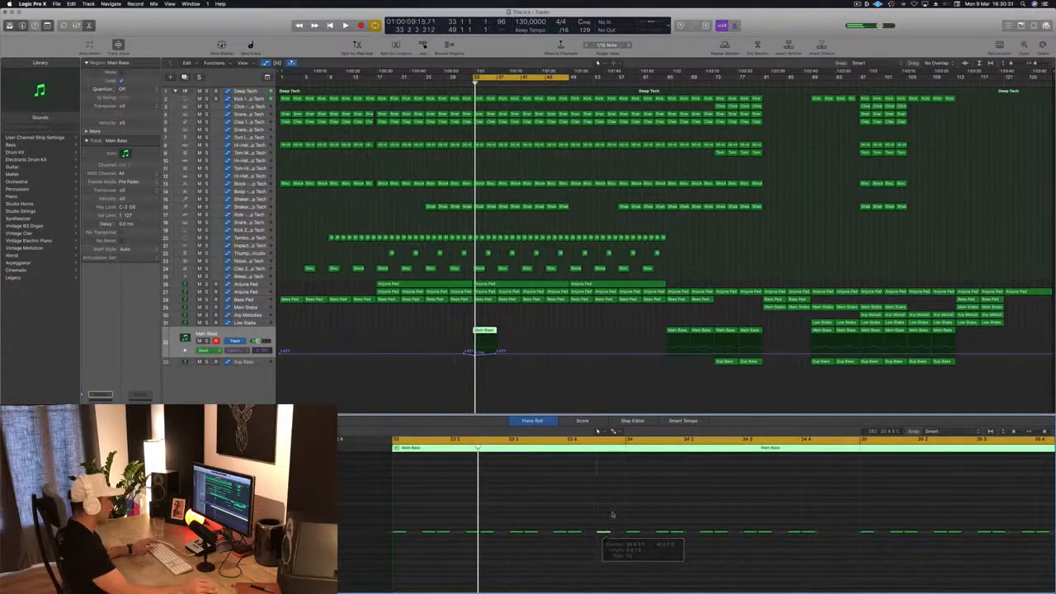
key(space)
key(super+Right)
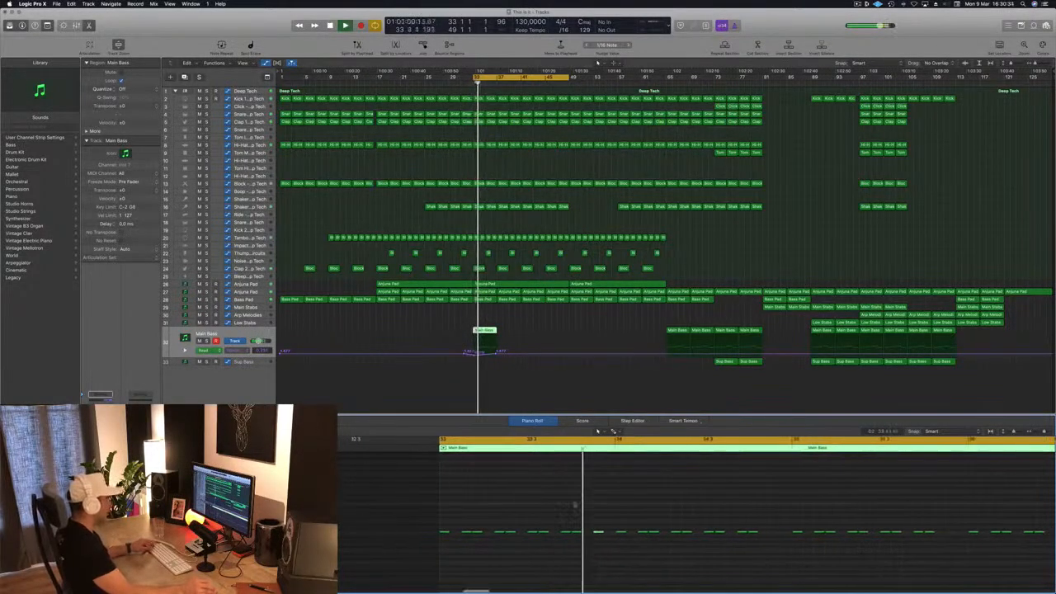
key(super+Left)
key(space)
key(super+Right)
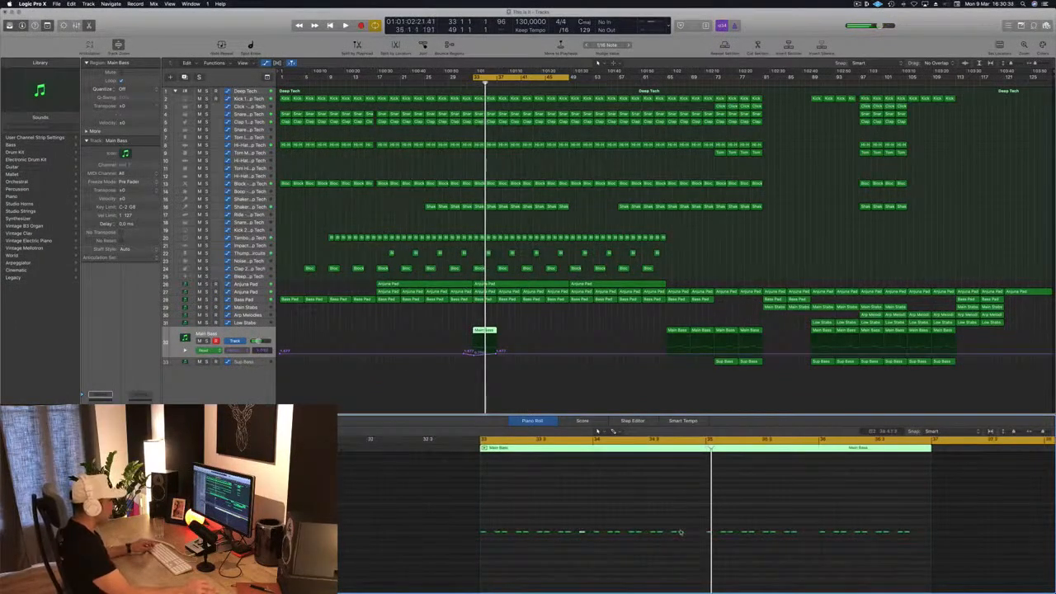
Copy the last bass note of bars 34, 35 and 36 into the gap at the end of each bar.
drag(680, 533, 696, 537)
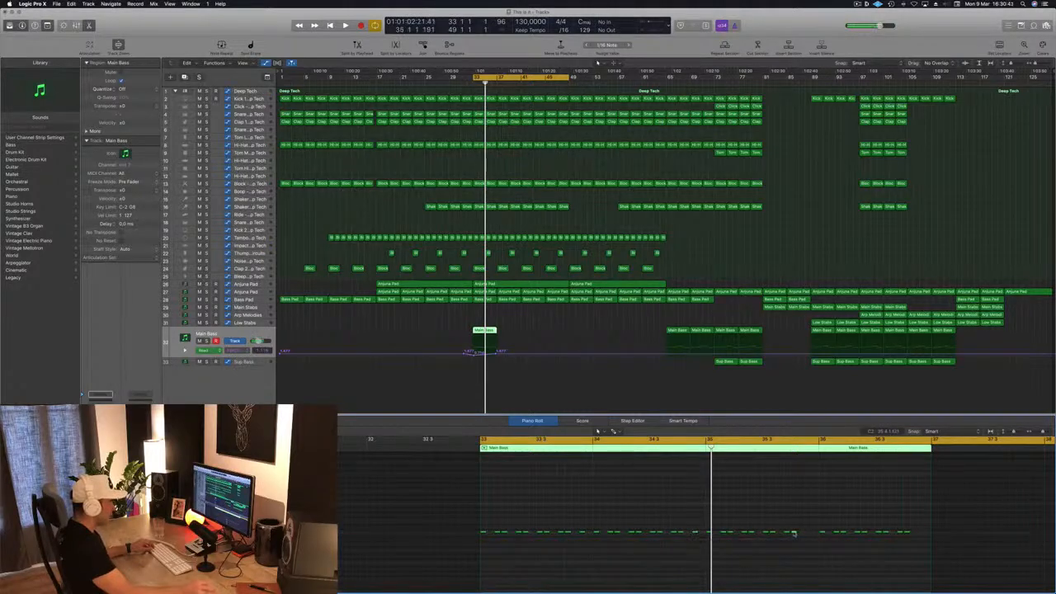
drag(797, 537, 807, 539)
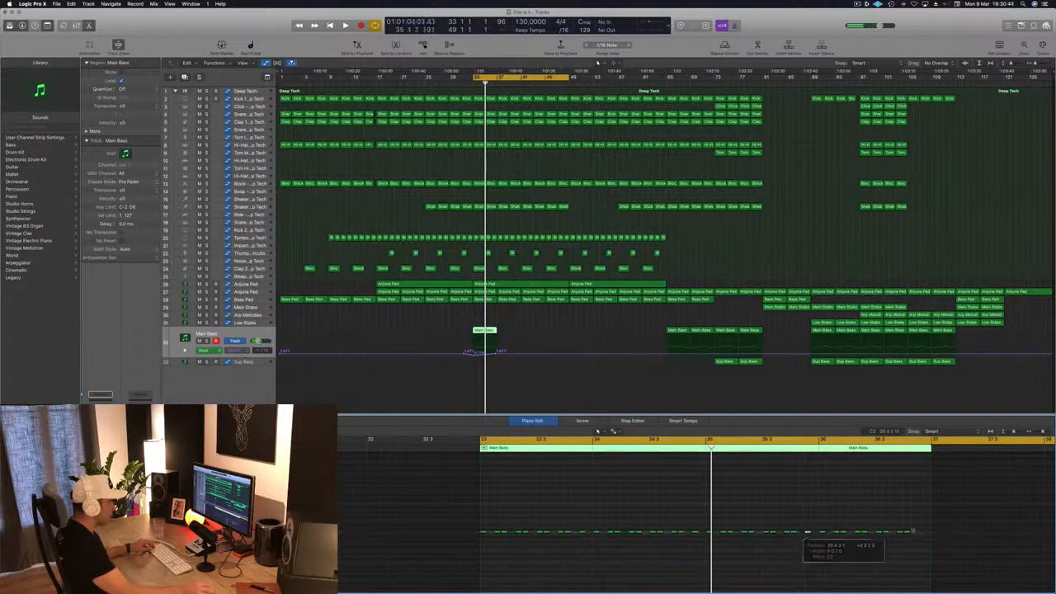
drag(921, 538, 922, 535)
Play the bass pattern and copy the Main Bass region with its automation to fill bars 37 to 49.
key(space)
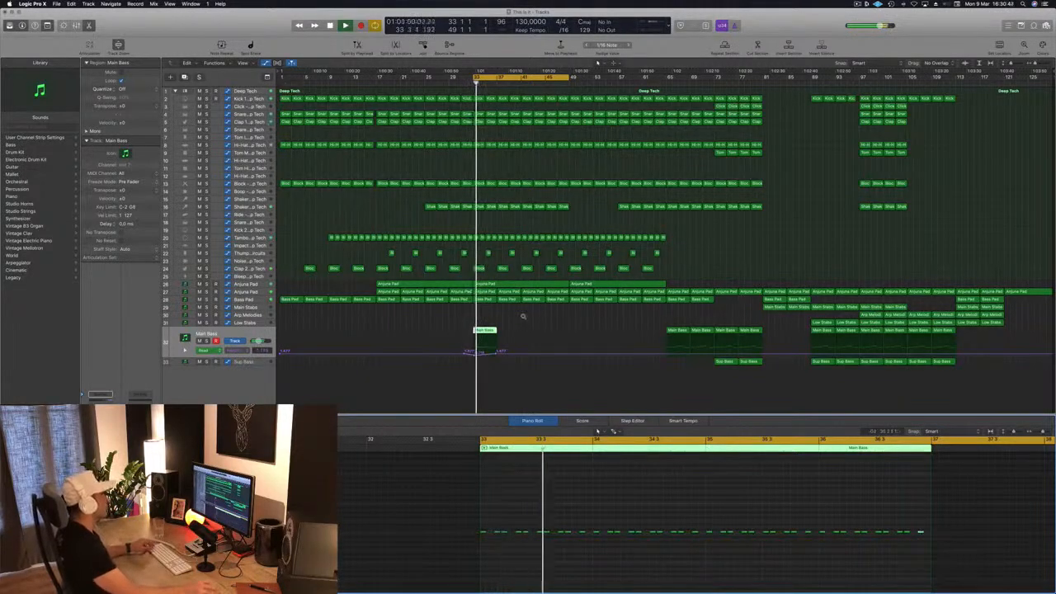
drag(498, 331, 533, 339)
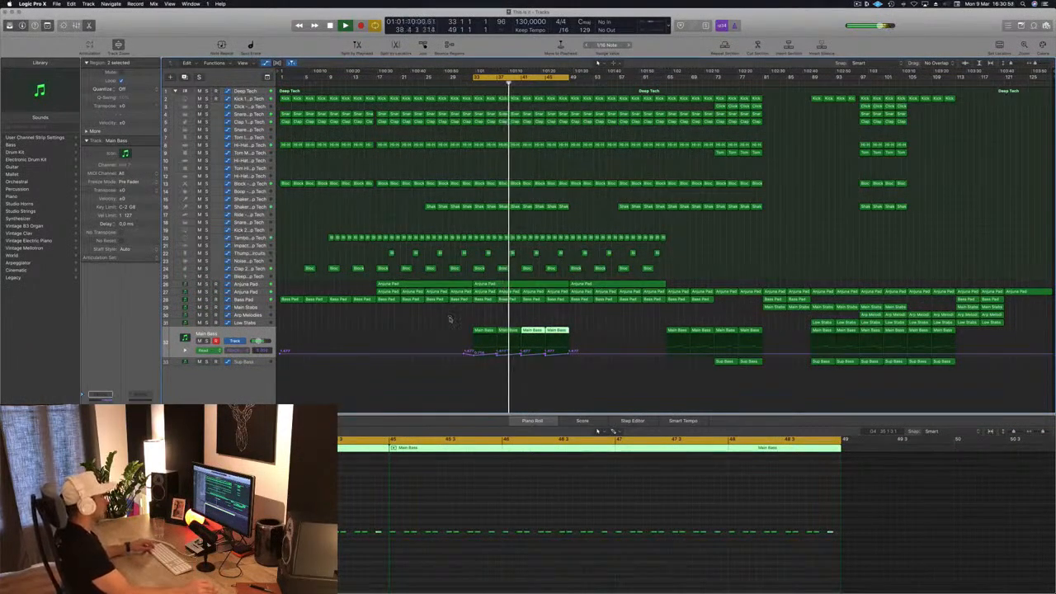
click(420, 322)
Duplicate the Sylenth1 riser track and copy its region at bars 33 to 49 onto the new track.
click(266, 285)
key(space)
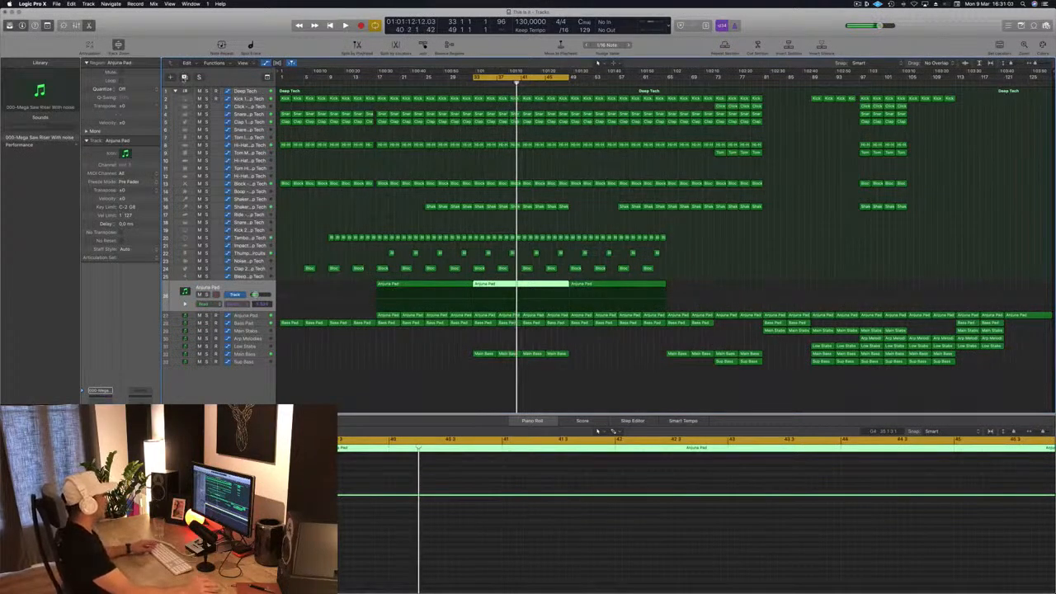
key(super+d)
click(491, 285)
drag(491, 289, 491, 295)
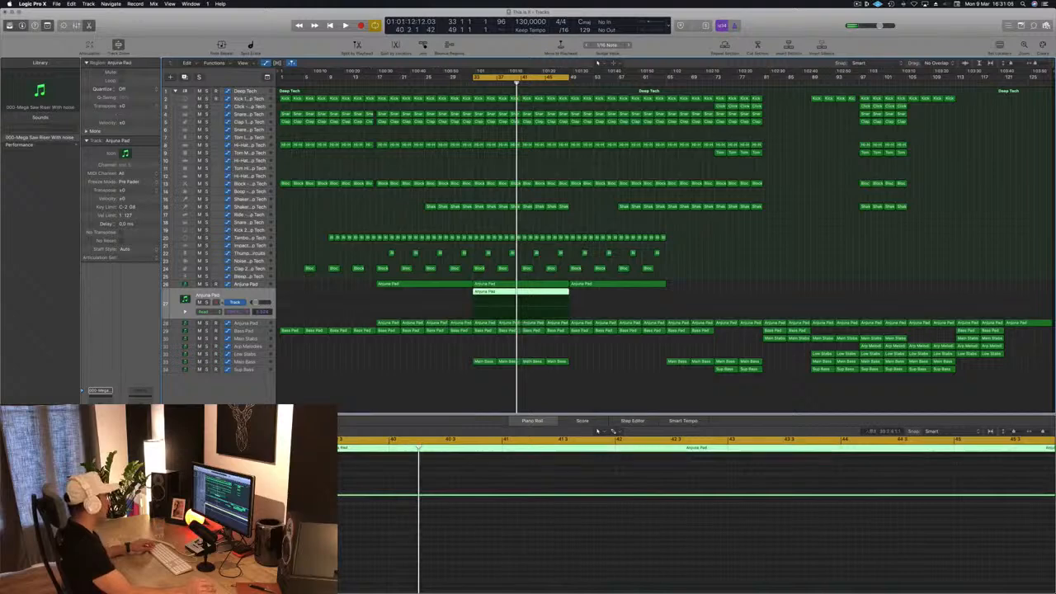
Load the Rizer 1 Normal Saw preset in the duplicated track's Sylenth1 and move the plug-in window aside.
key(v)
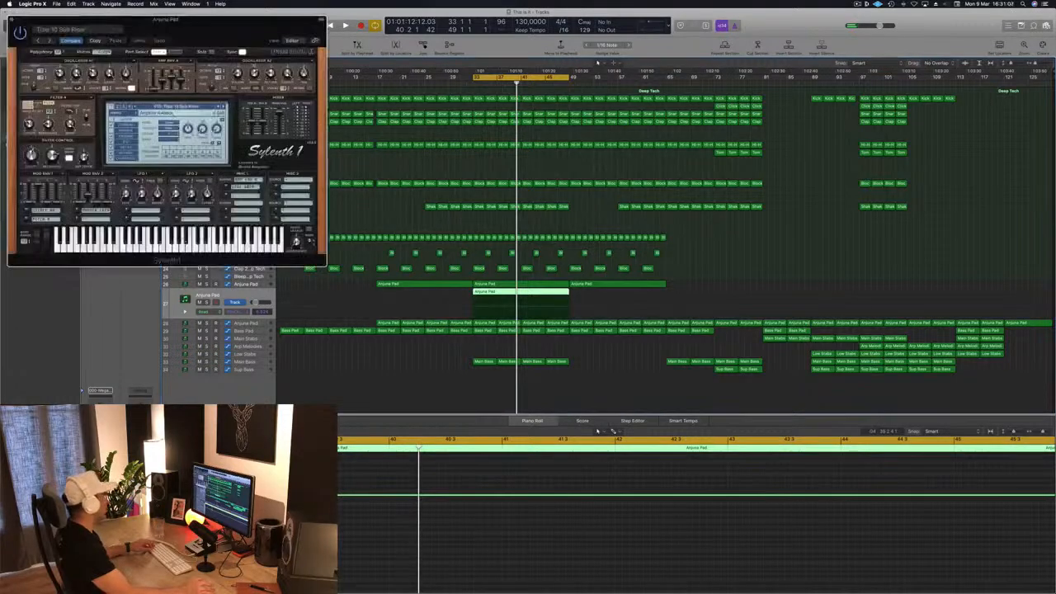
drag(231, 19, 437, 105)
click(386, 193)
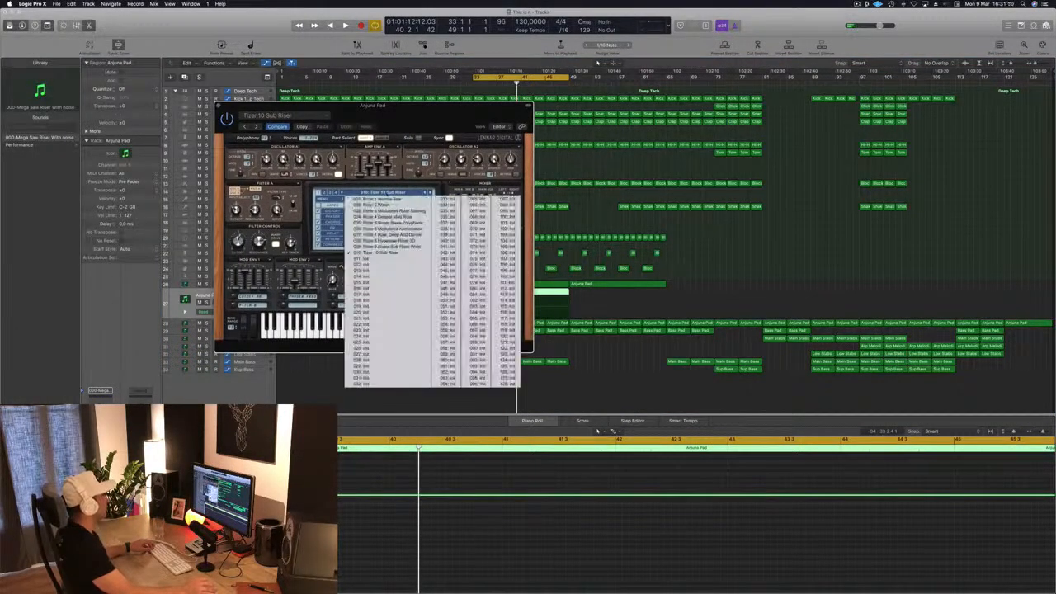
click(386, 200)
drag(446, 118, 687, 151)
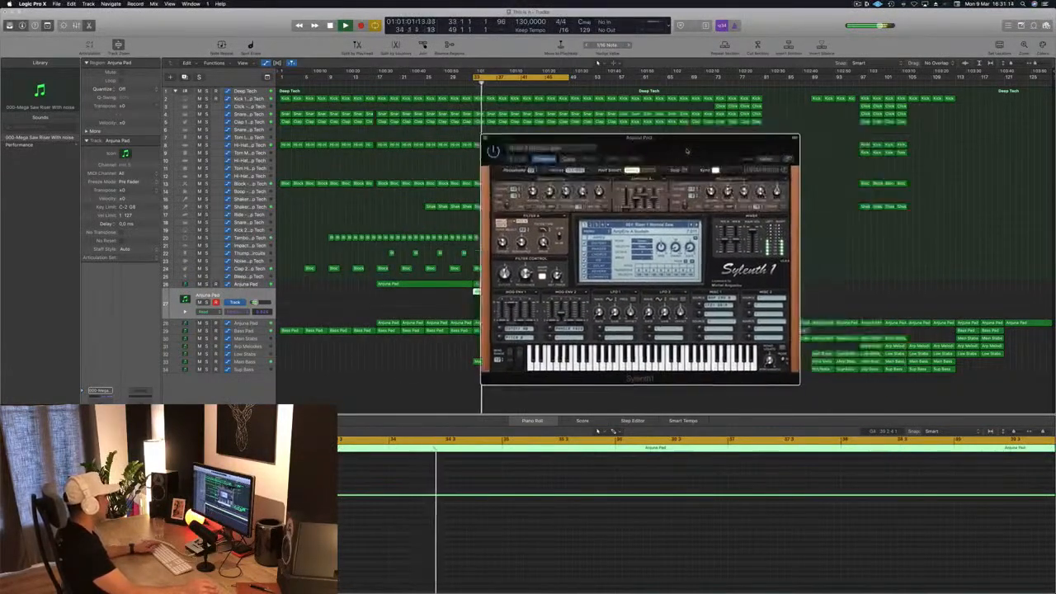
Switch the duplicated track's Sylenth1 to its second riser preset, close the plug-in and play from bar 33.
key(space)
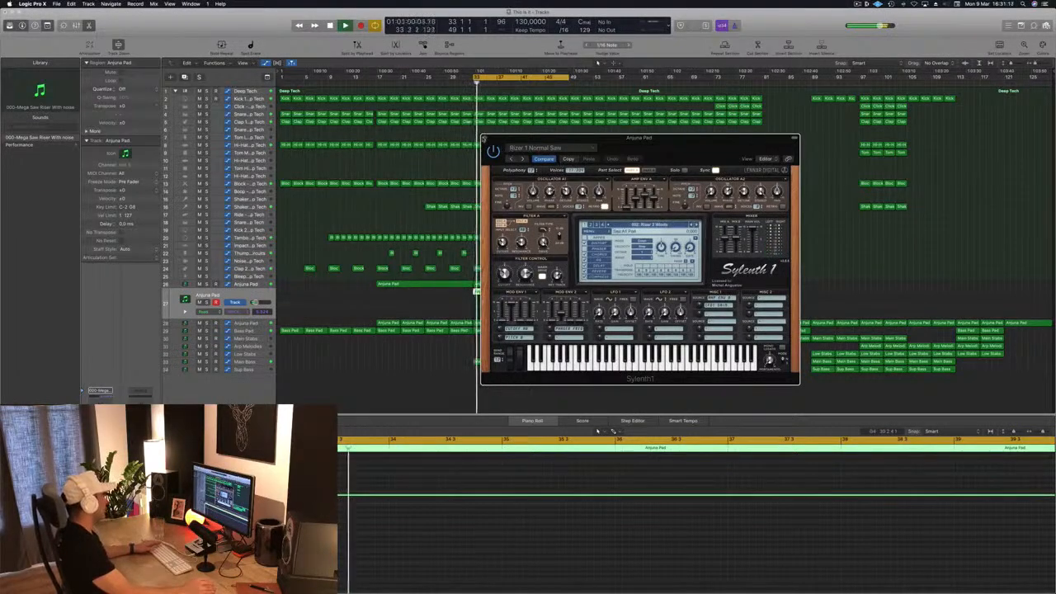
key(super+w)
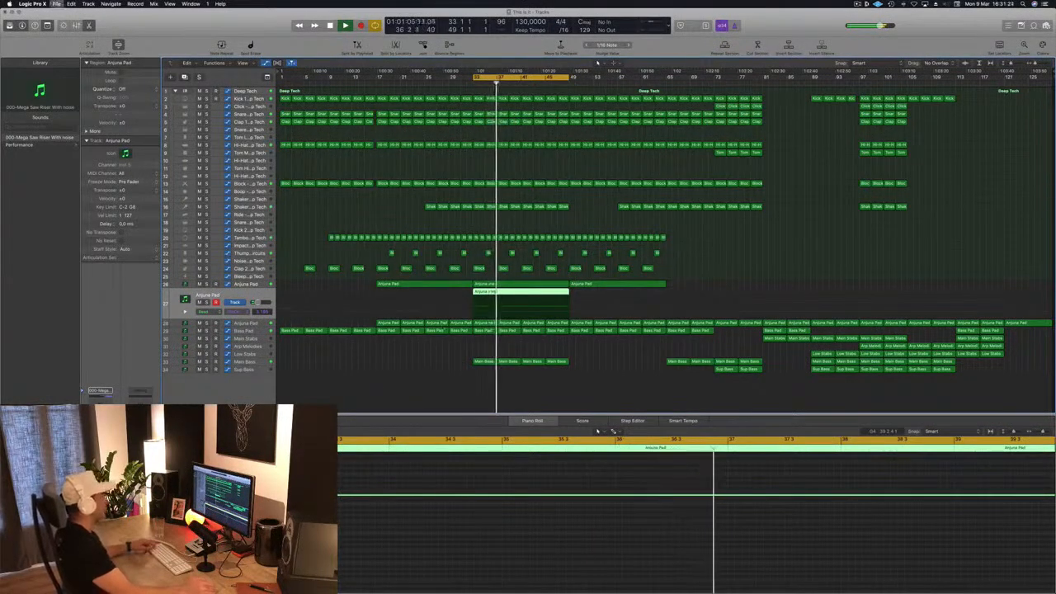
click(439, 391)
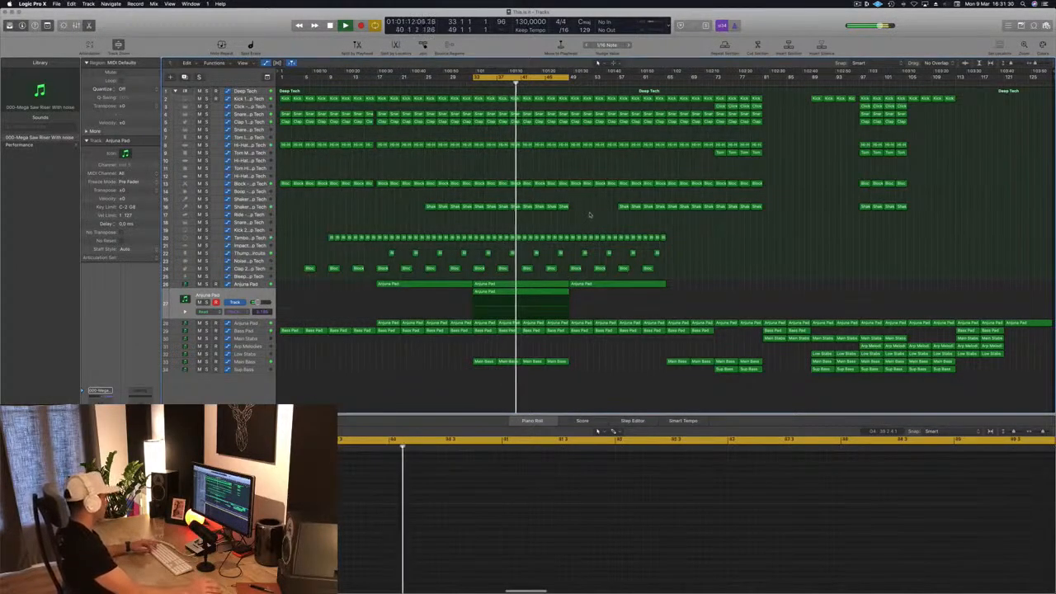
Reshape the Main Bass automation over bars 33 to 49 into two long rising ramps, from bar 33 to 41 and 41 to 49.
click(247, 362)
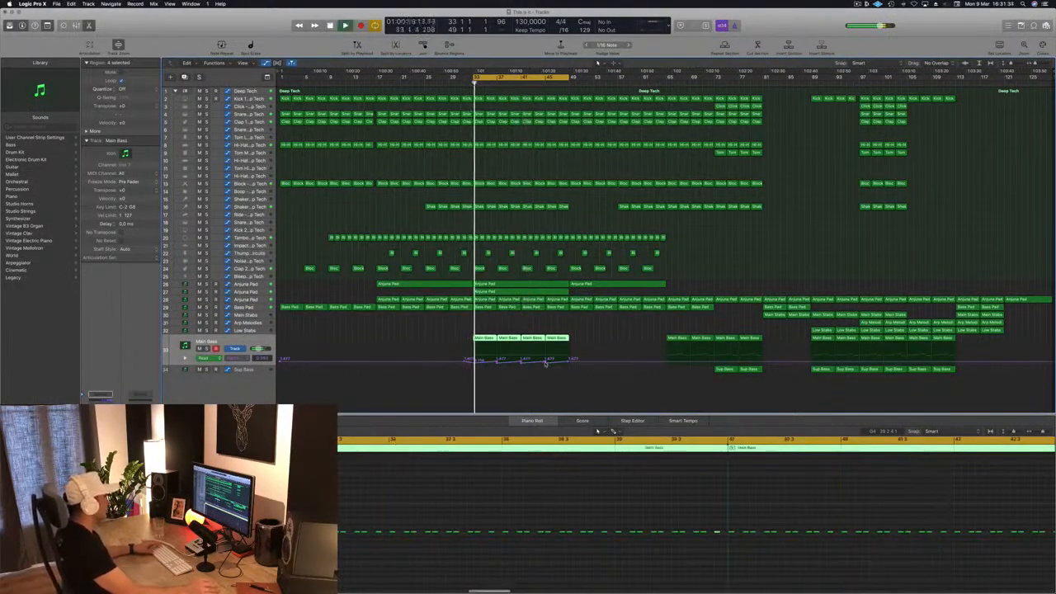
key(super+Down)
key(super+Down)
key(super+Down)
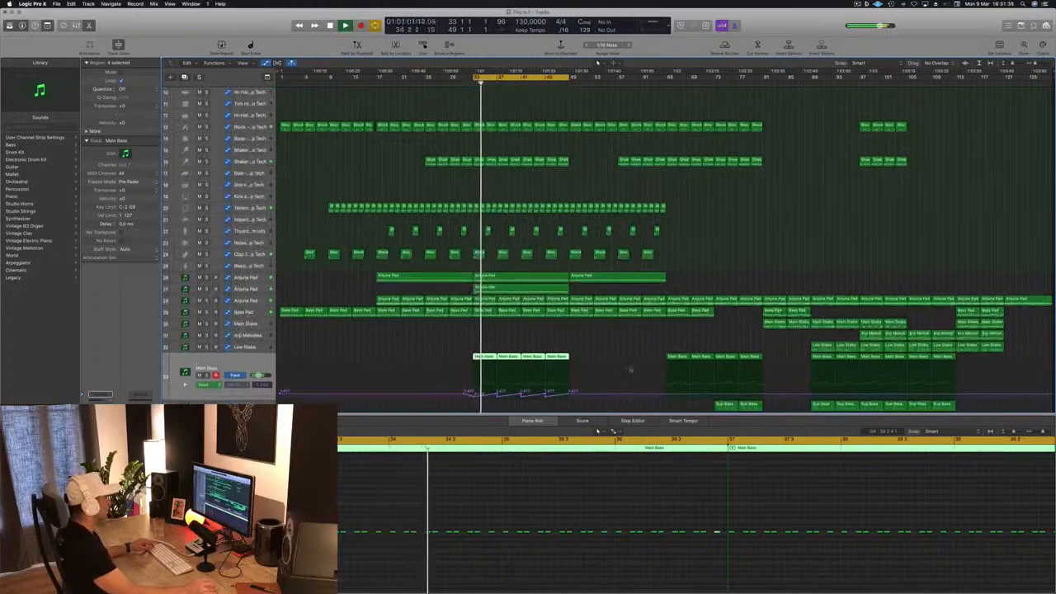
key(super+Right)
click(501, 398)
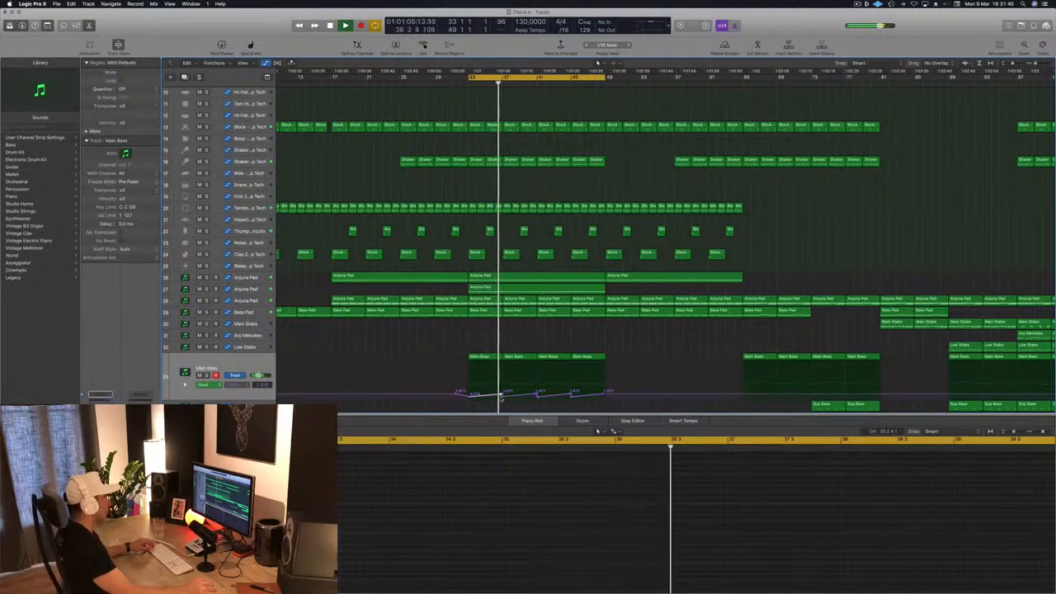
drag(608, 396, 536, 394)
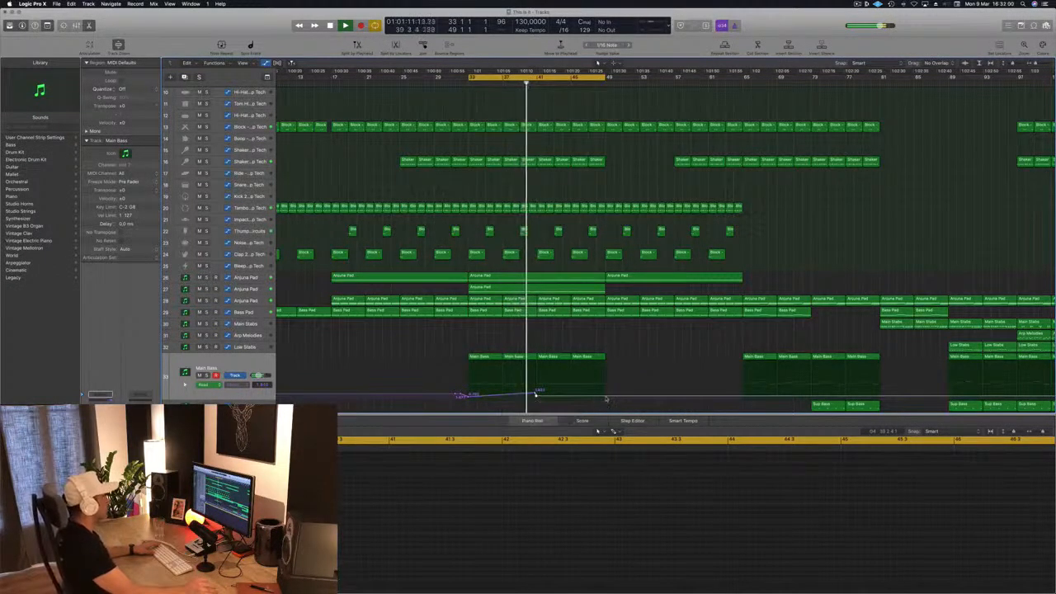
drag(605, 397, 606, 392)
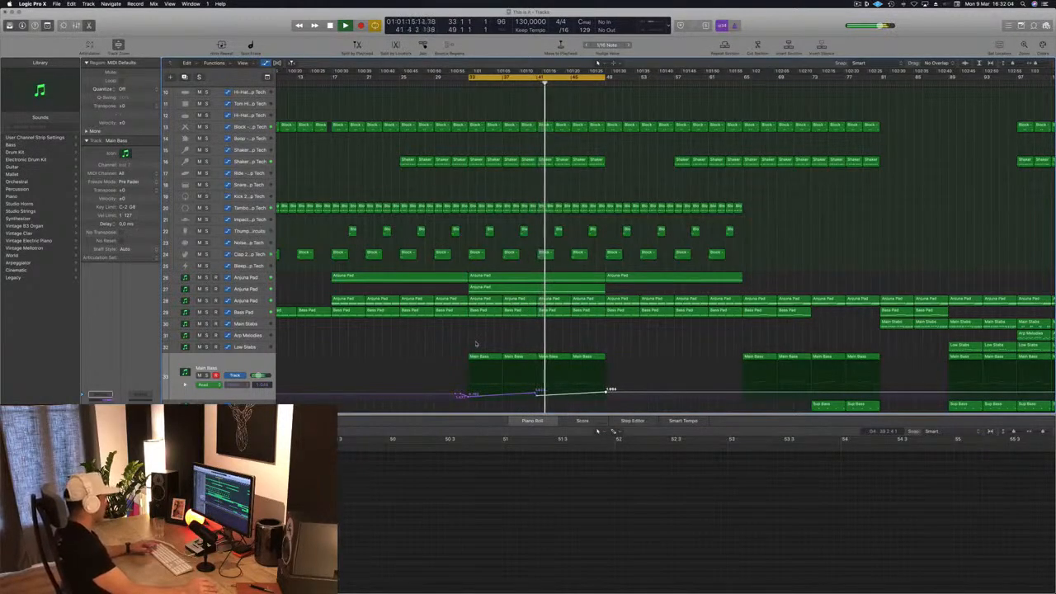
Set a 440 Hz low cut in the second riser track's Channel EQ and close the plug-in.
key(super+Left)
click(246, 290)
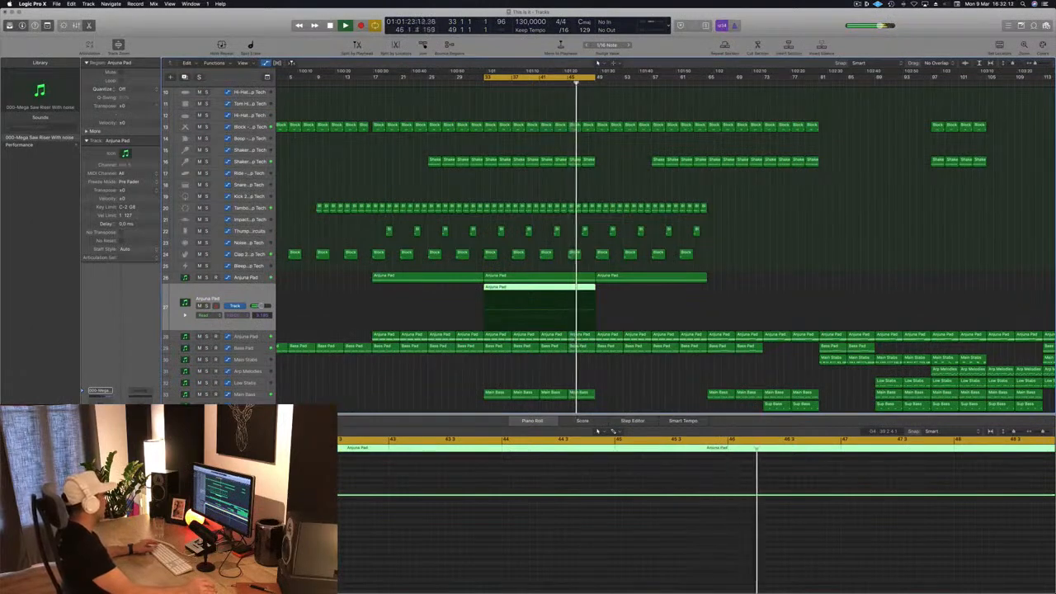
click(100, 399)
drag(35, 163, 274, 168)
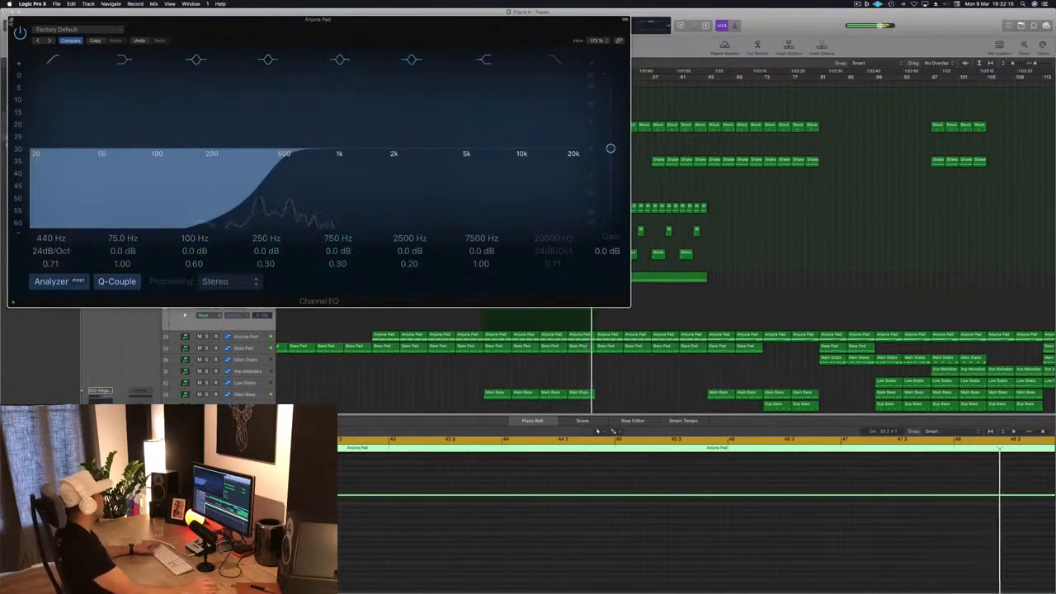
click(11, 19)
key(super+Left)
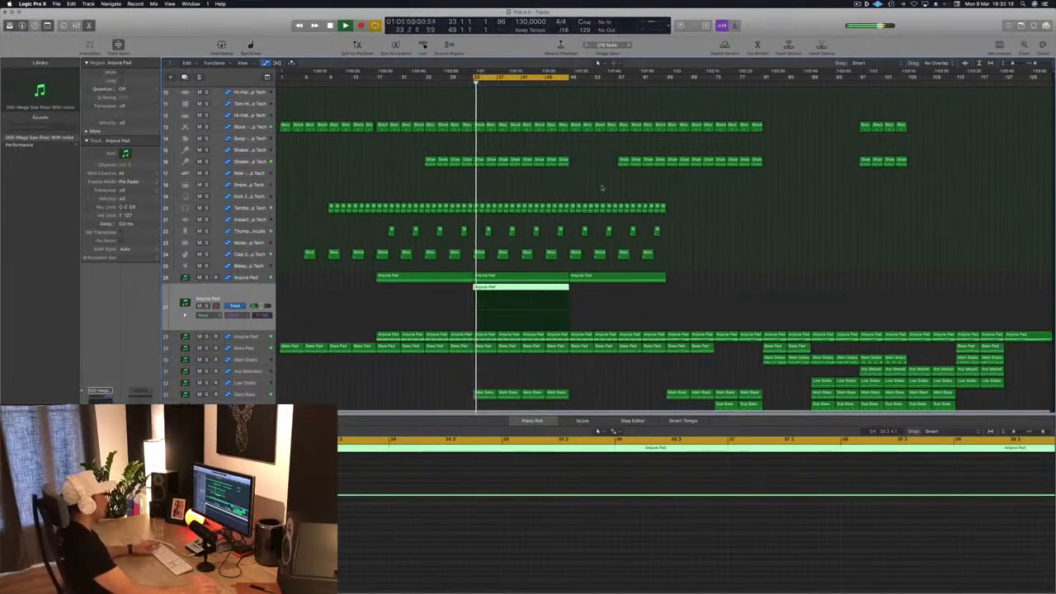
Copy the Shaker 2 region at bars 47 to 49 onto the Snare 3 track and delete all but its last two notes.
click(601, 188)
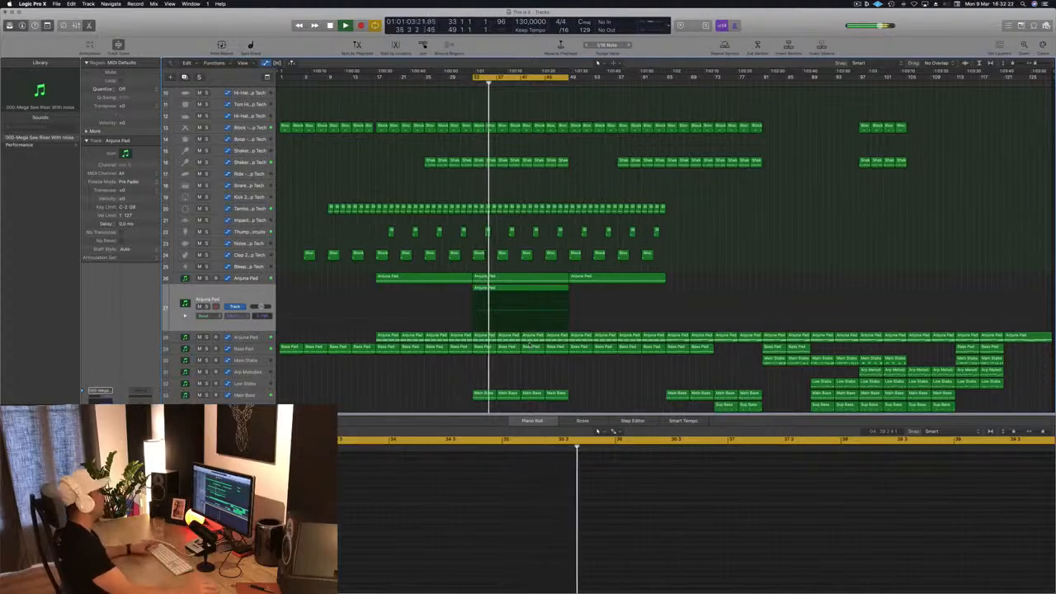
scroll(536, 357, up, 1)
scroll(546, 368, down, 2)
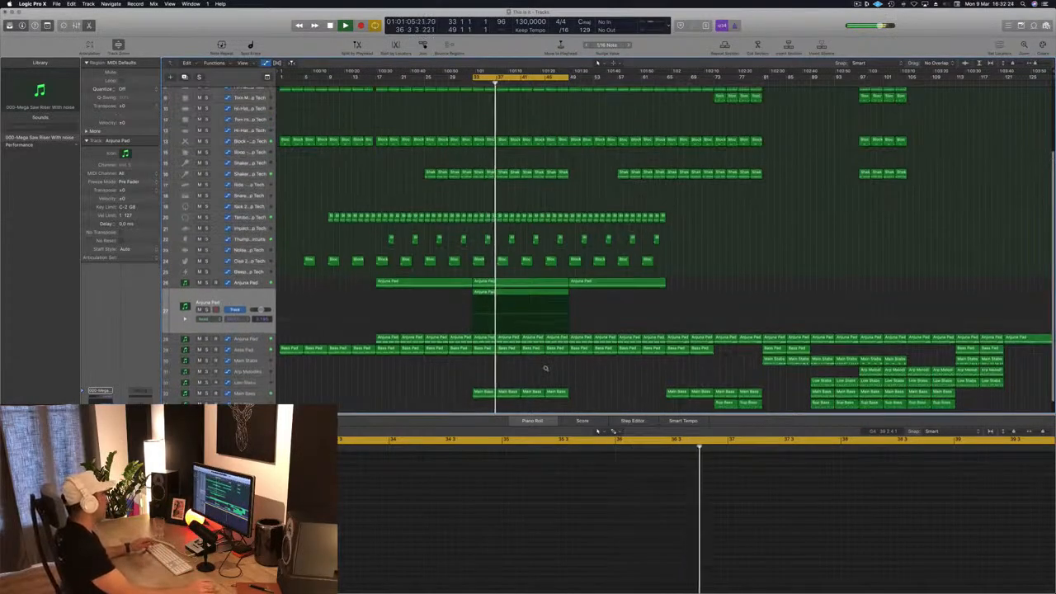
scroll(607, 349, down, 1)
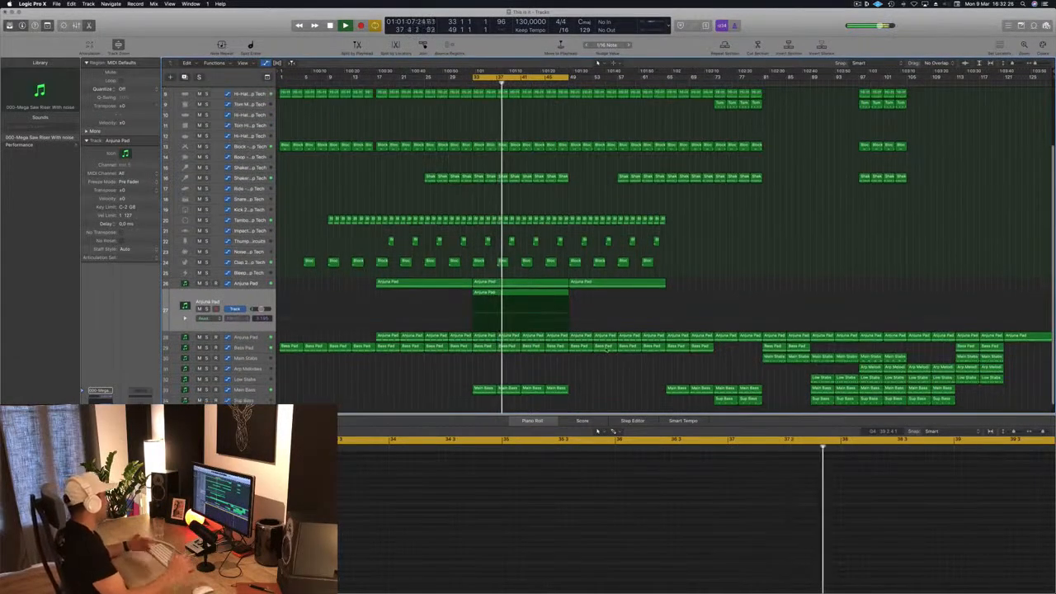
scroll(604, 363, down, 2)
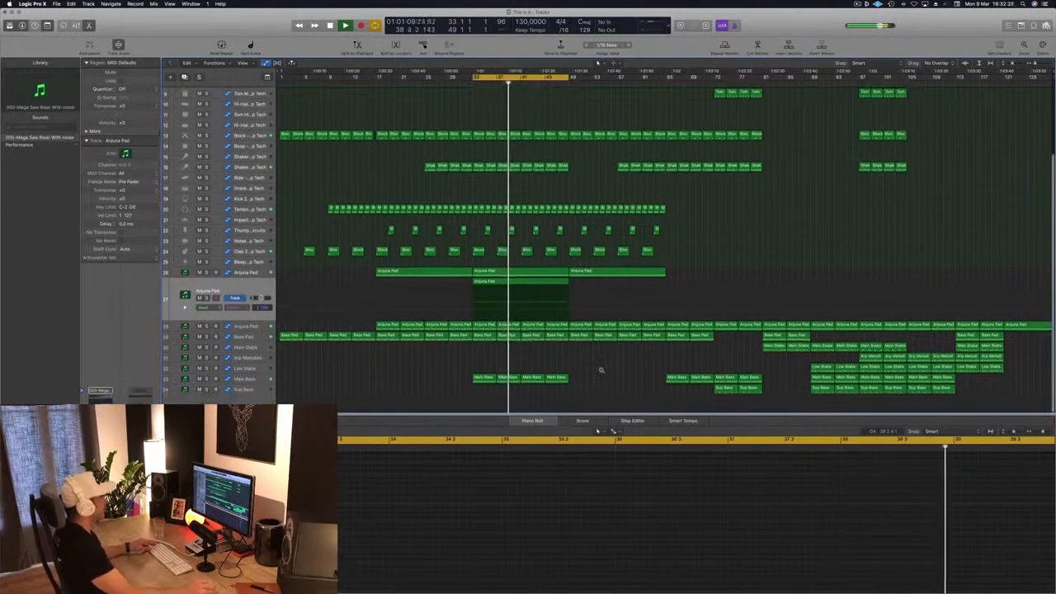
scroll(606, 364, down, 3)
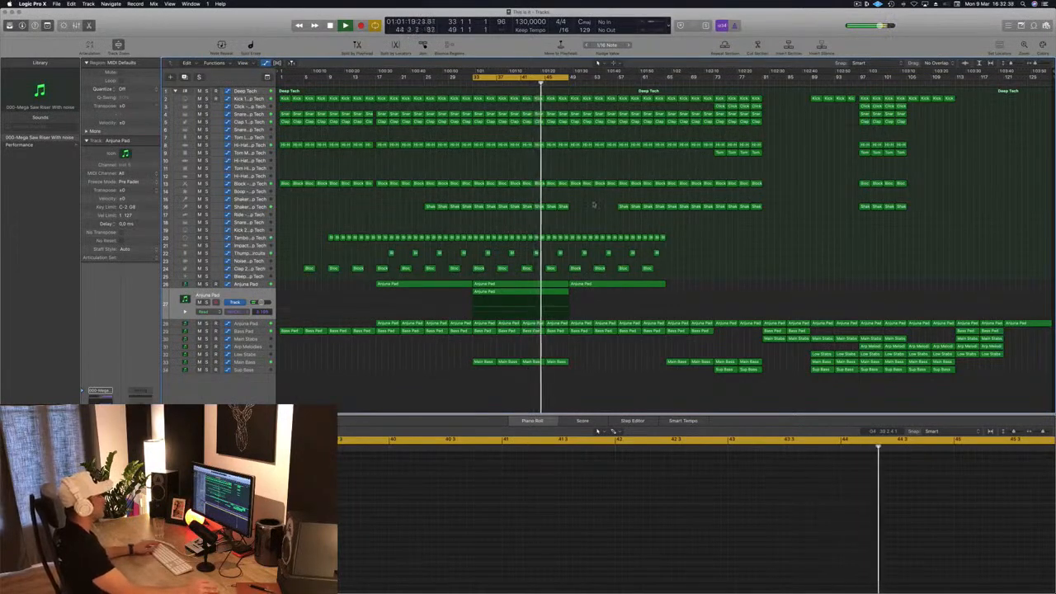
click(563, 206)
drag(562, 207, 562, 223)
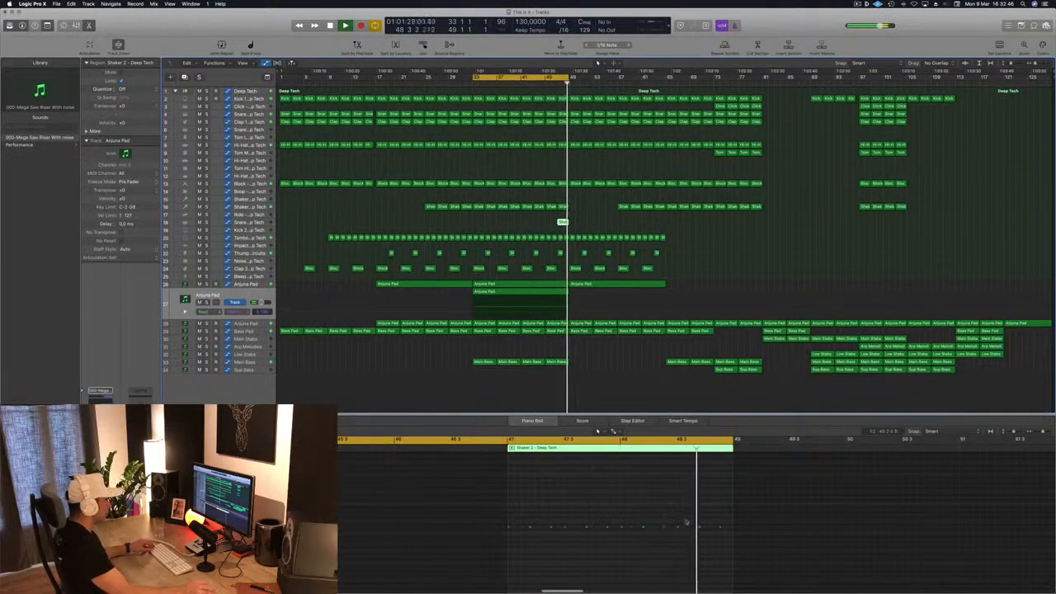
drag(685, 520, 501, 538)
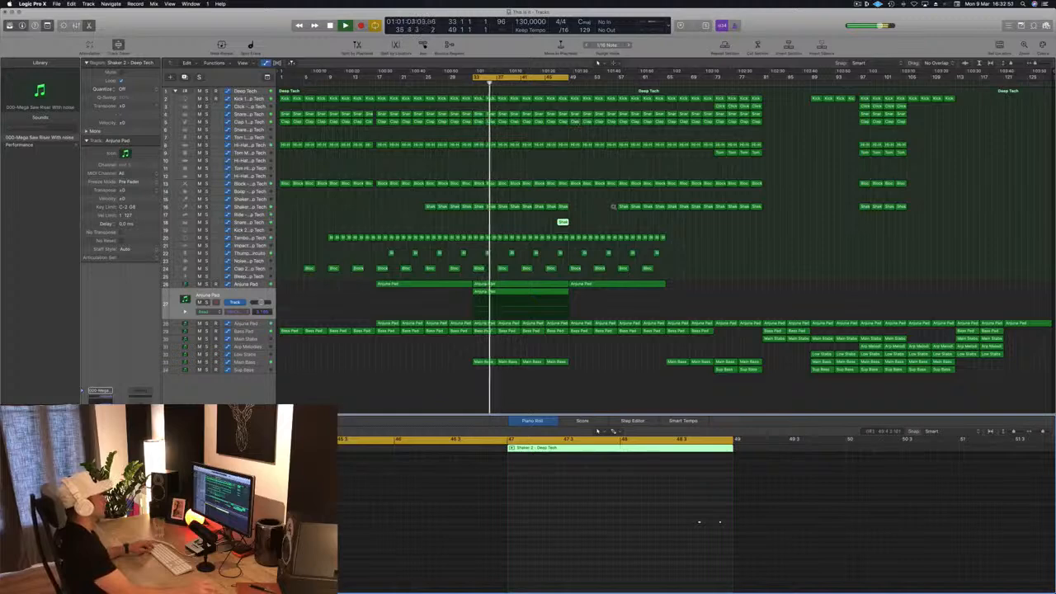
Rearrange the notes in the Snare 3 region into three closely spaced hits just before bar 49.
scroll(614, 207, up, 8)
scroll(613, 208, down, 3)
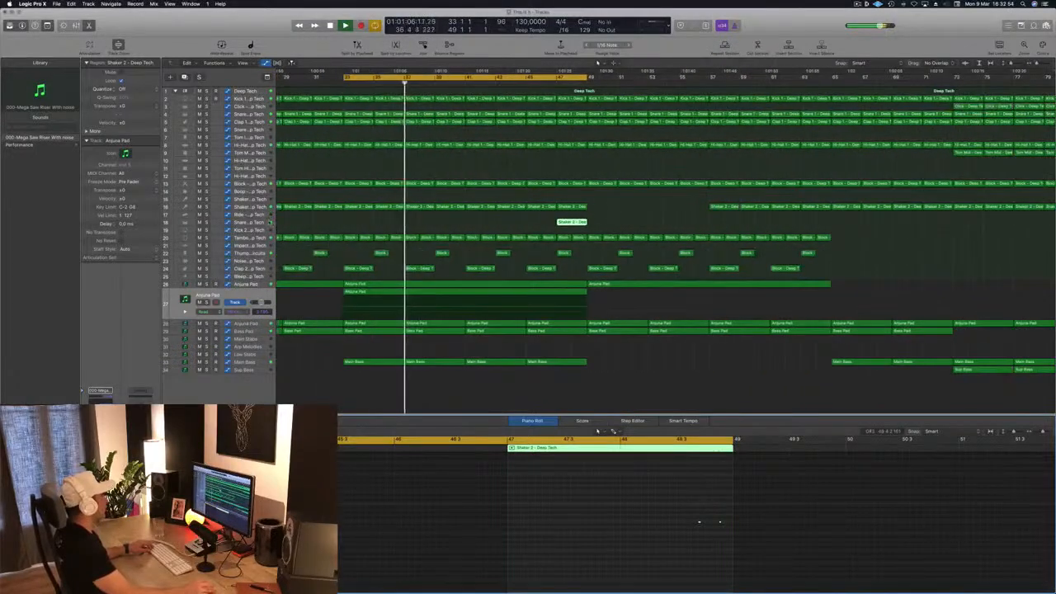
click(271, 222)
scroll(691, 503, up, 4)
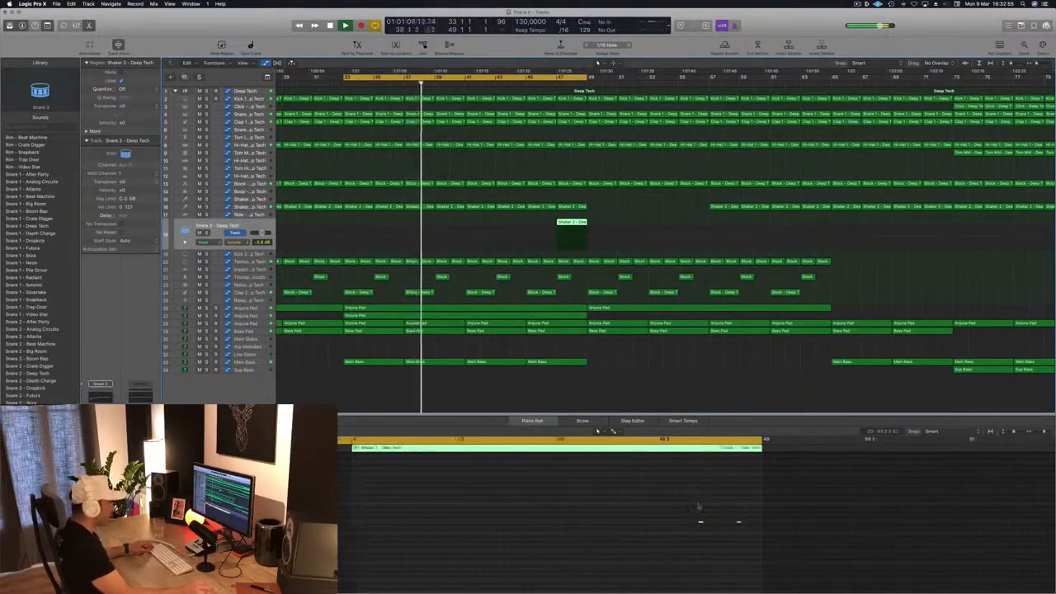
scroll(682, 518, up, 3)
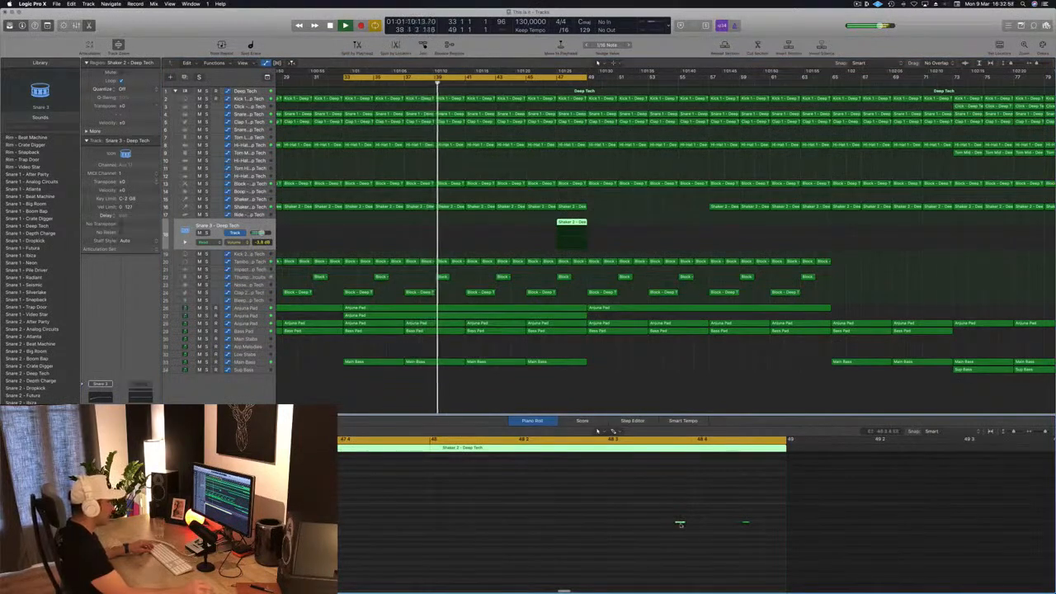
click(725, 523)
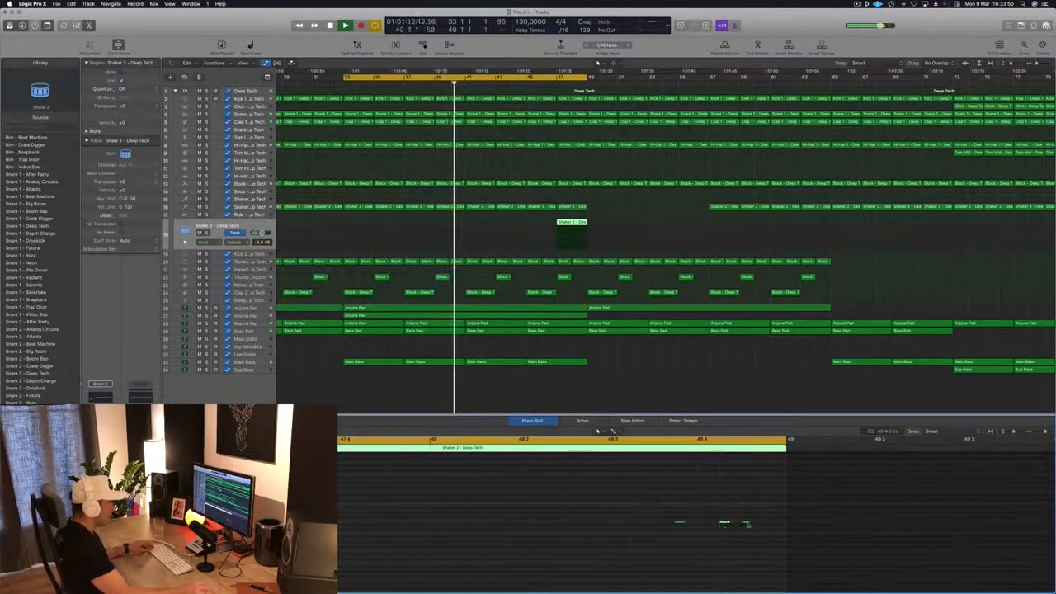
drag(748, 524, 764, 525)
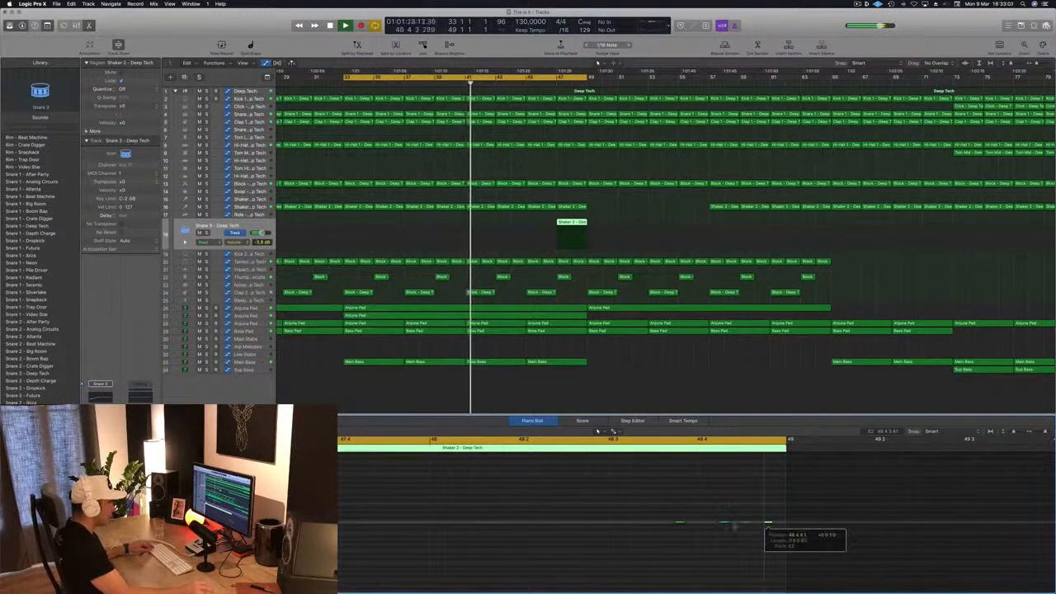
drag(691, 518, 672, 530)
key(Delete)
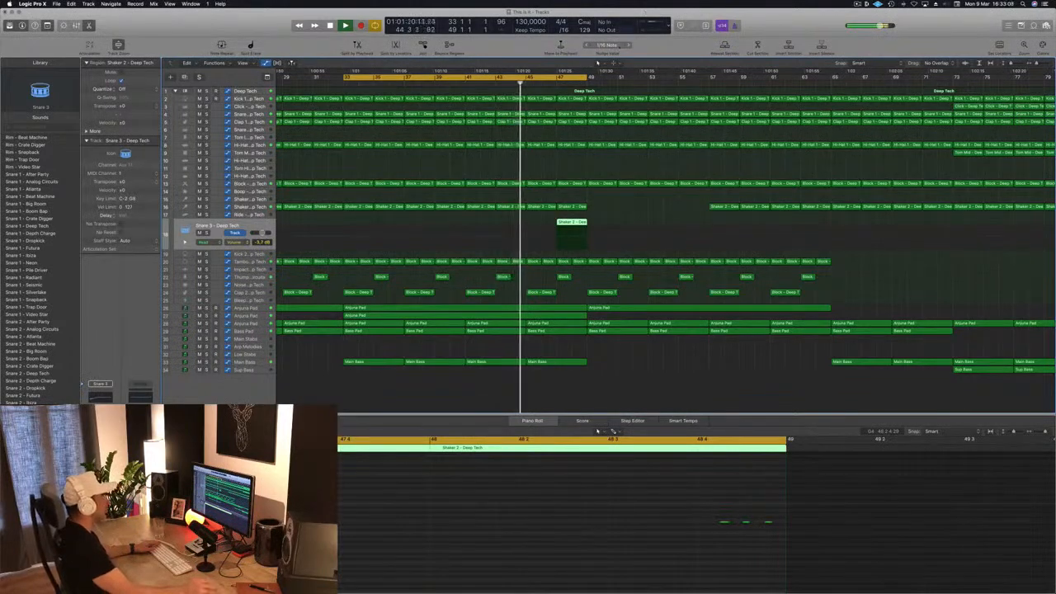
Extend the cycle range to bar 51 and set the Snare 3 volume to -1.1 dB while replaying the fill.
drag(591, 76, 618, 83)
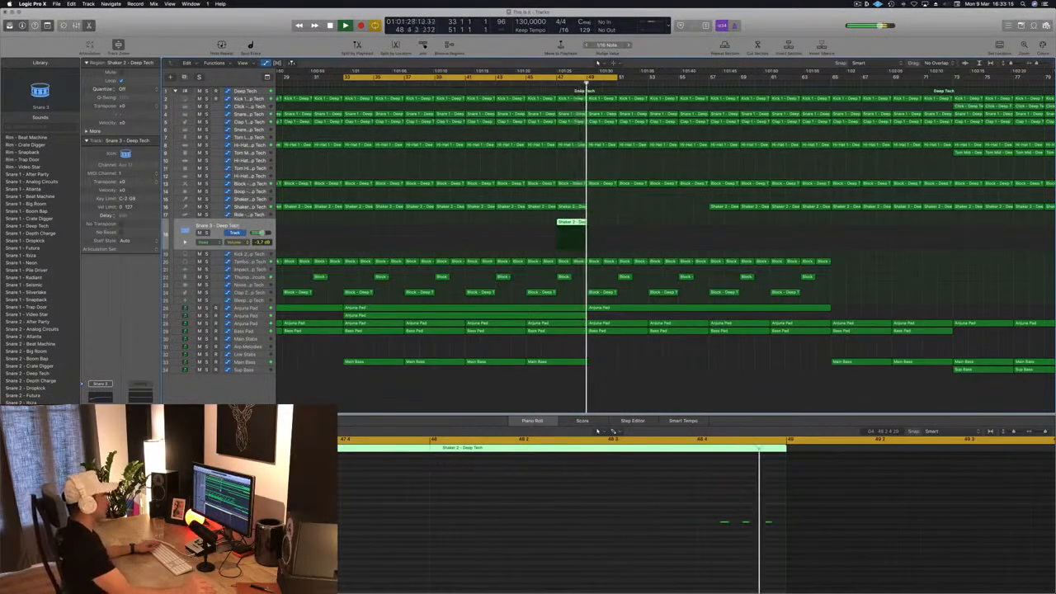
key(comma)
key(comma)
key(comma)
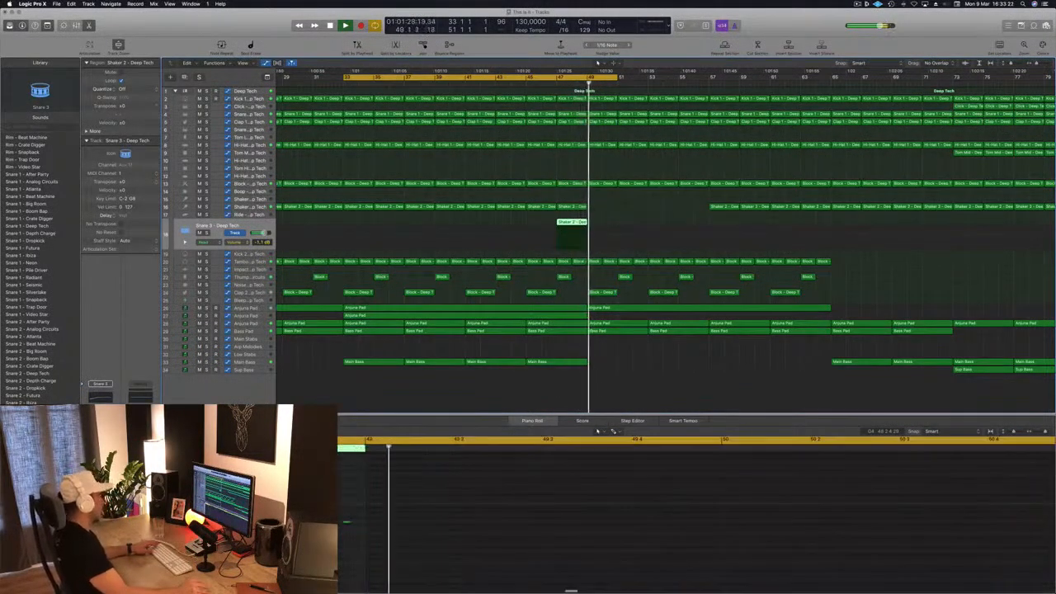
key(super+Left)
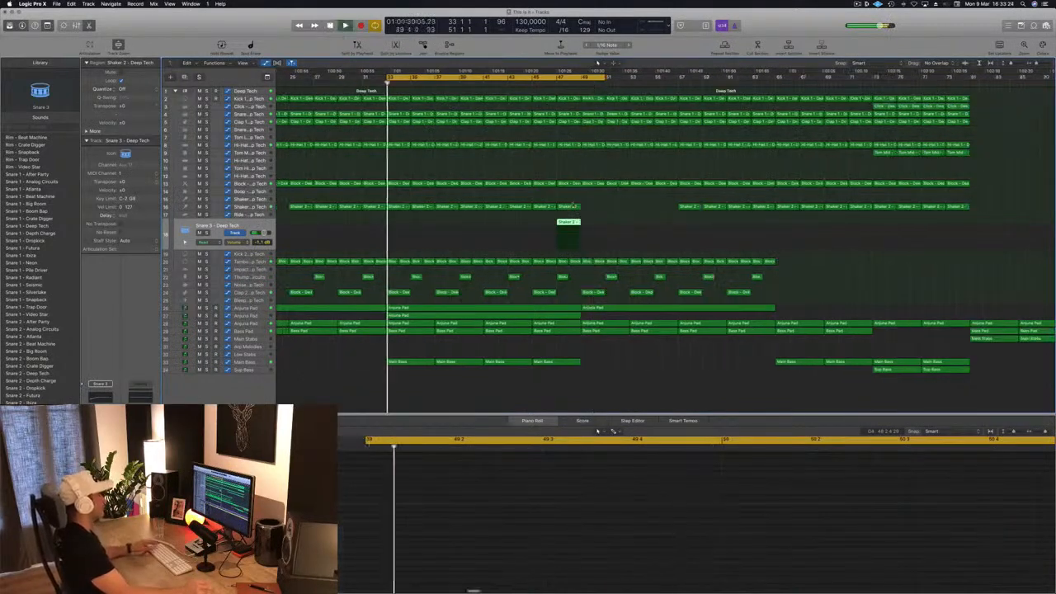
key(super+Left)
key(super+Left)
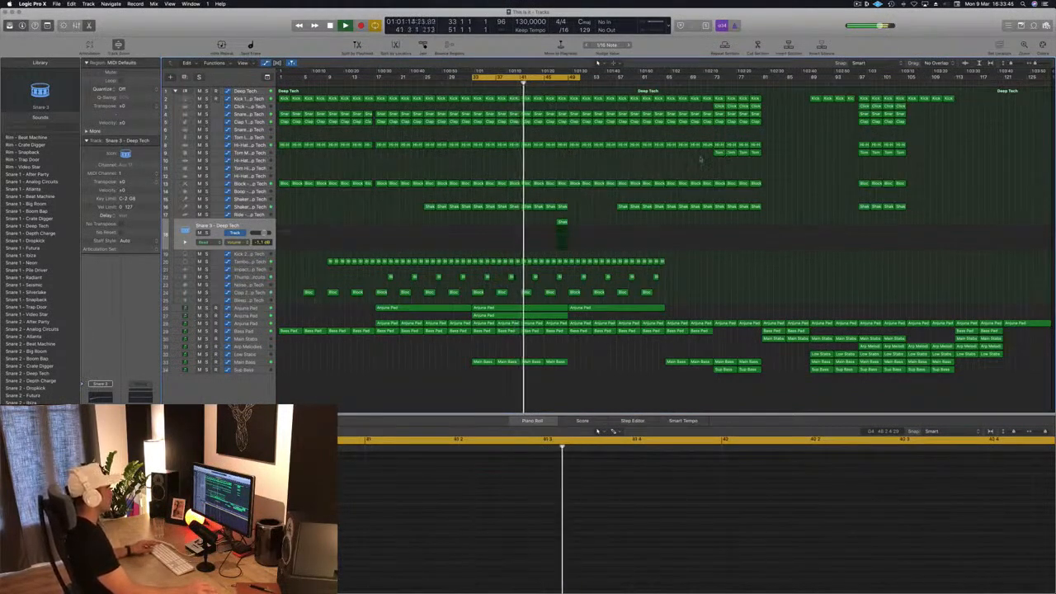
Move the four Tom Mid regions from bars 73 to 81 to bars 41 to 49 and set the Tom Mid volume to -4.1 dB.
drag(723, 159, 529, 157)
click(477, 178)
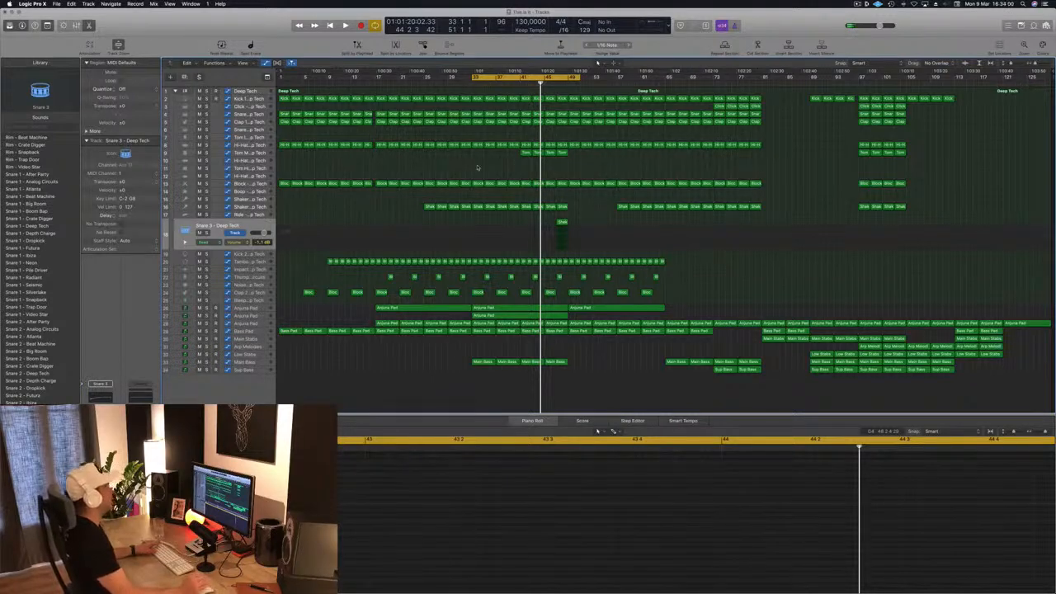
key(space)
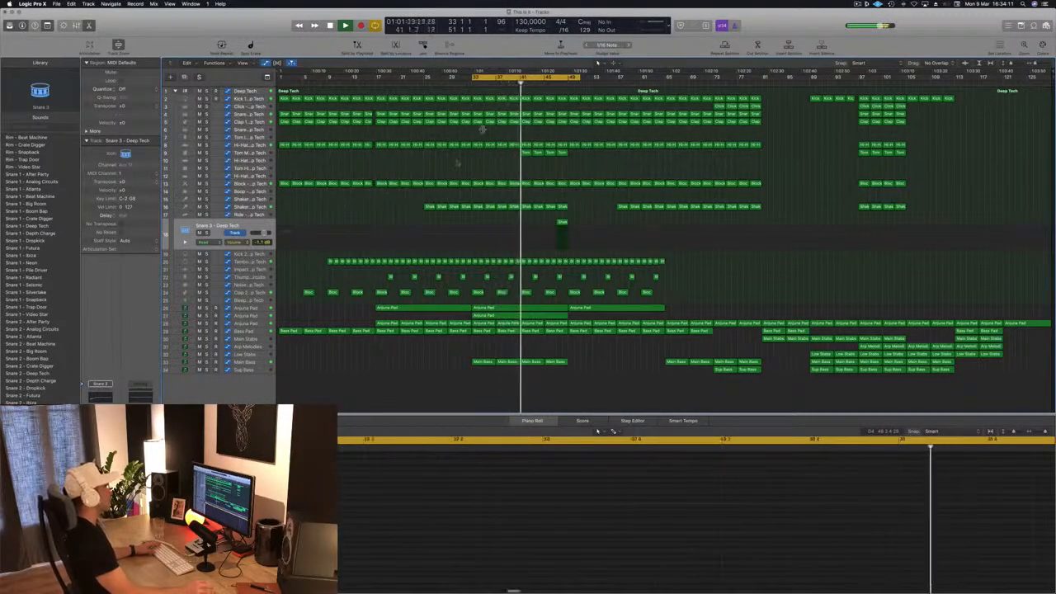
click(253, 154)
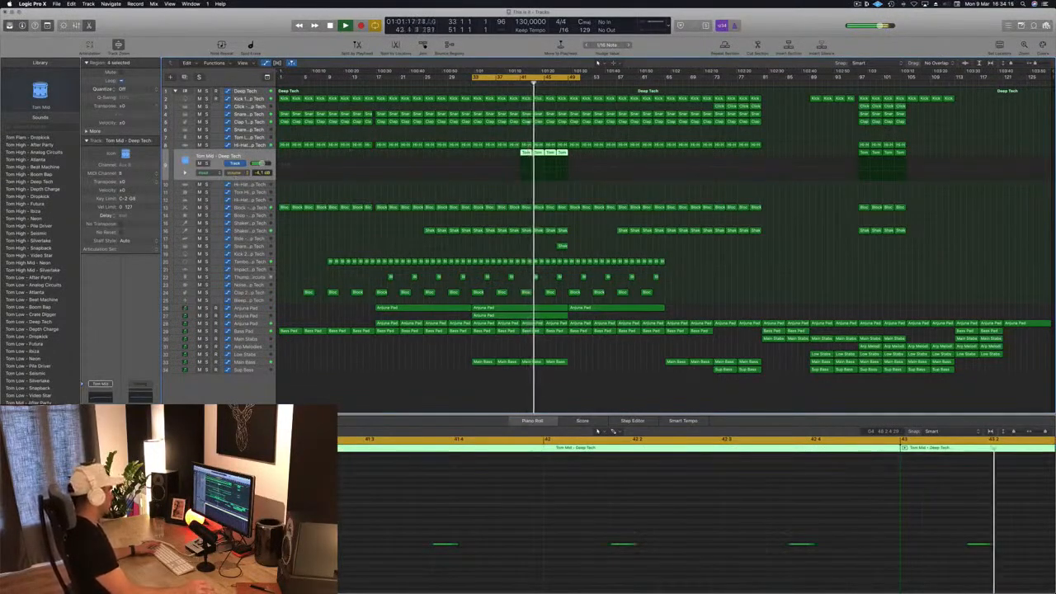
click(522, 197)
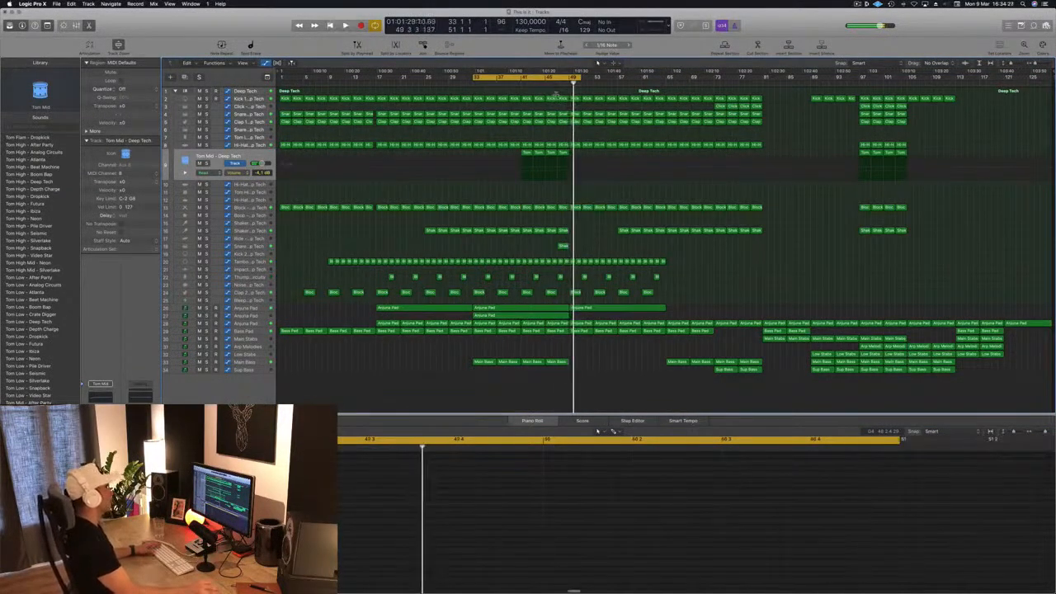
Loop playback over bars 47 to 51 and change the Snare 3 track's sound to Snare 1 - Big Room.
key(space)
drag(483, 78, 559, 82)
key(space)
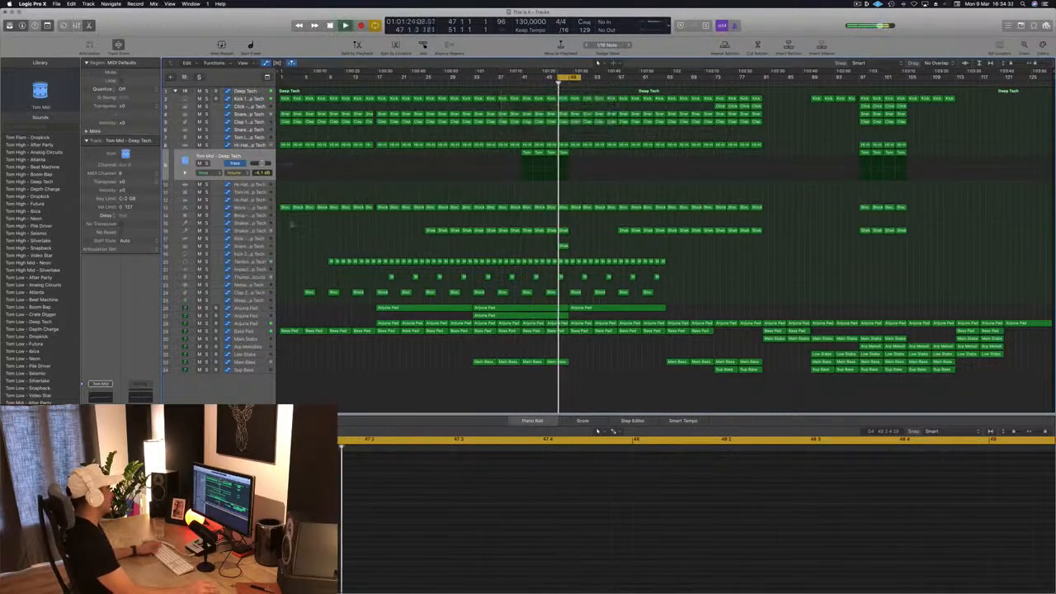
click(265, 239)
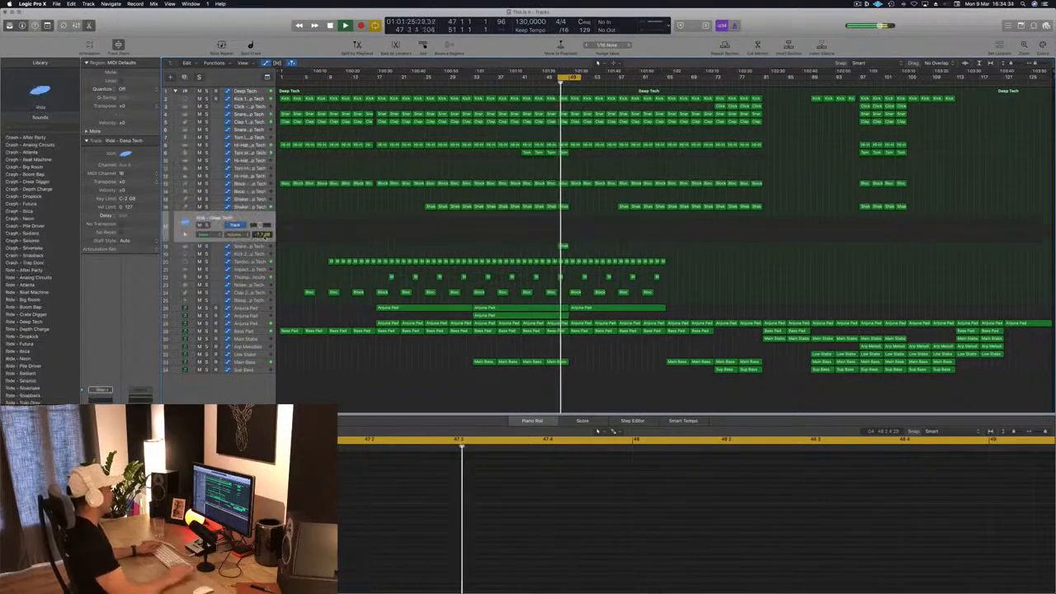
click(266, 246)
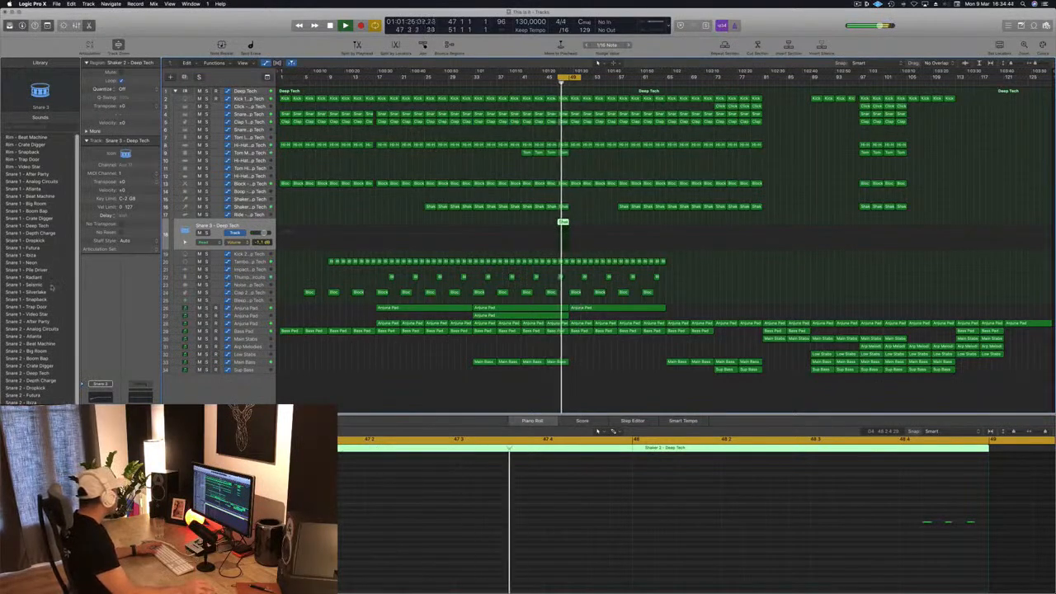
click(33, 204)
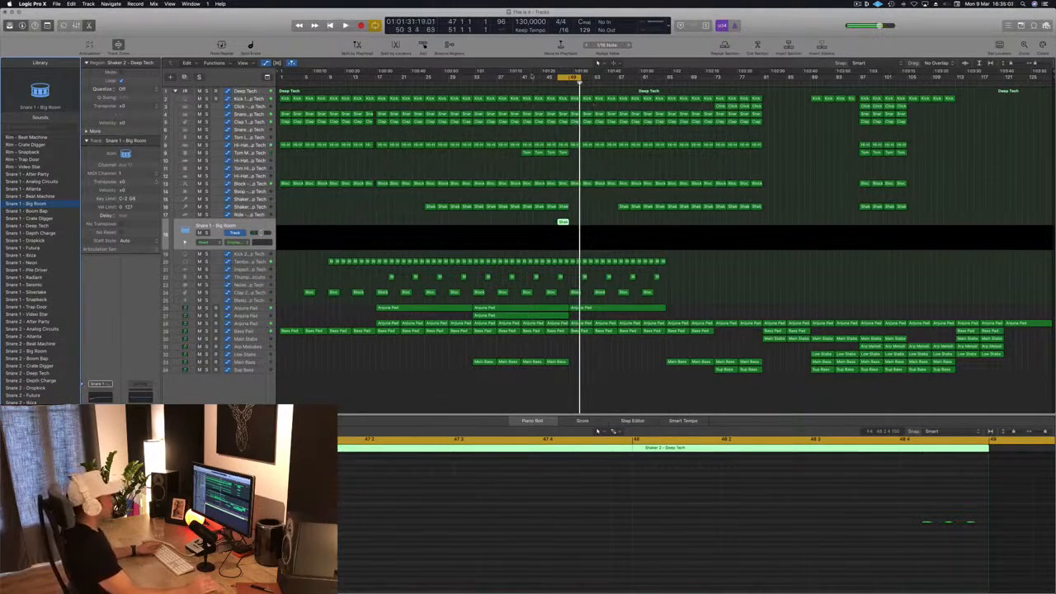
Shift the cycle range to start at bar 49 and play the arrangement from shortly before bar 33.
drag(572, 79, 583, 80)
key(space)
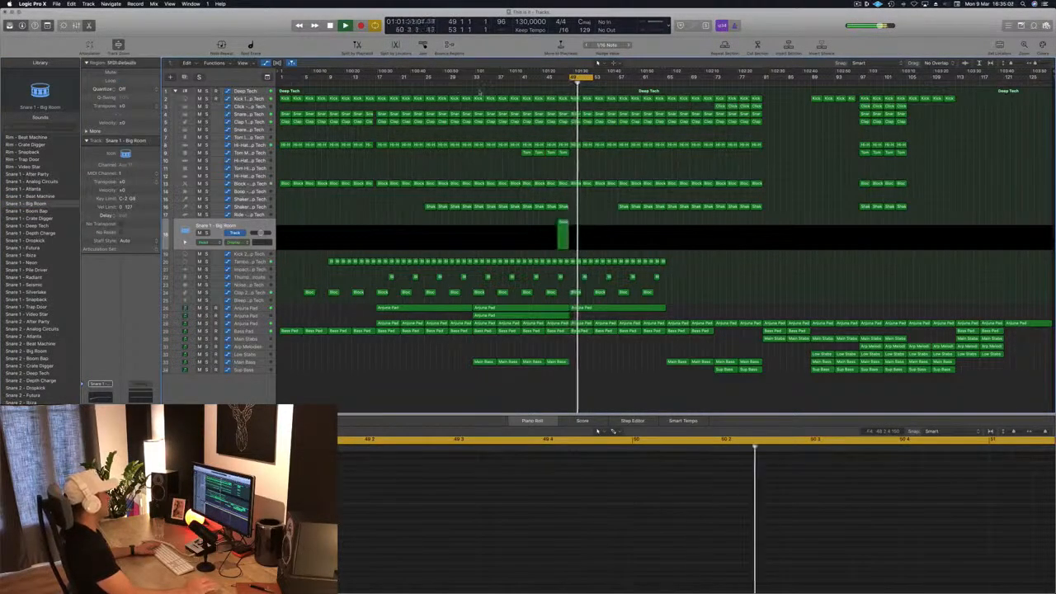
click(464, 83)
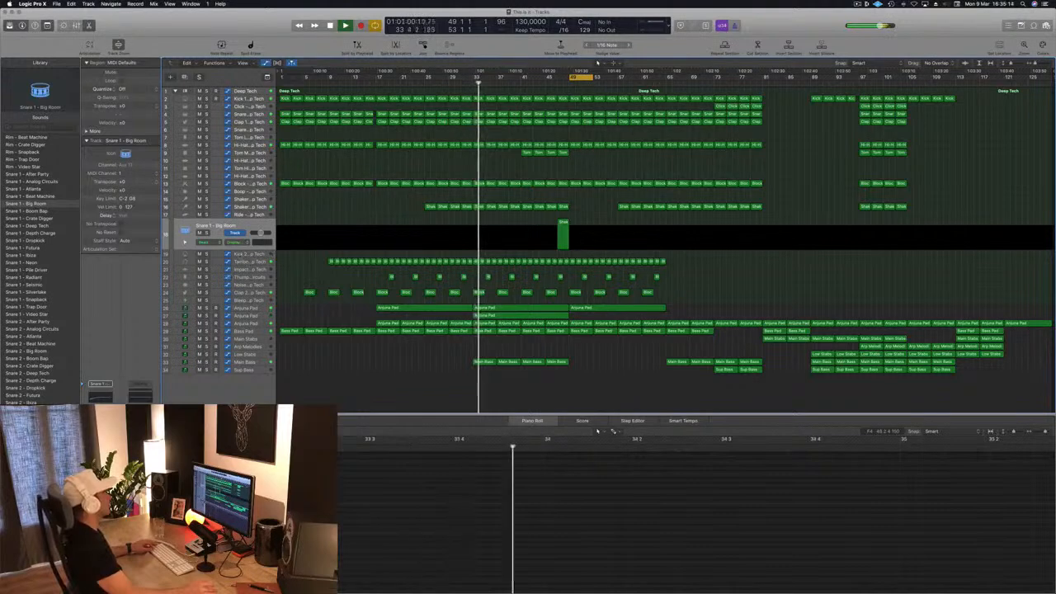
Delete the Snare, Clap, Hi-Hat and Block percussion regions between bars 49 and 57 and replay from bar 49.
key(Down)
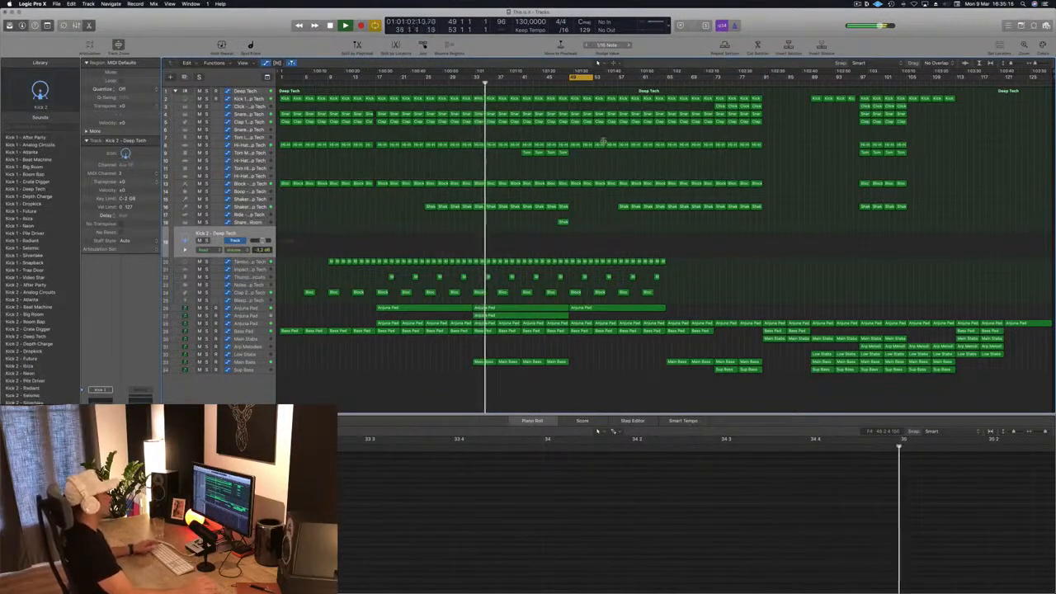
click(565, 86)
key(space)
key(space)
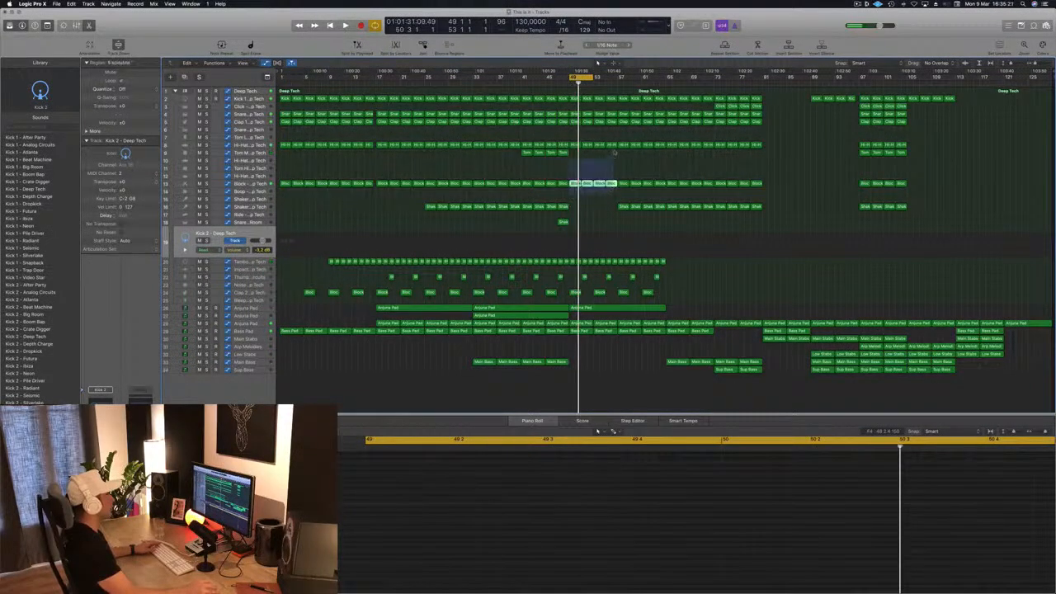
drag(615, 155, 616, 110)
key(Delete)
key(space)
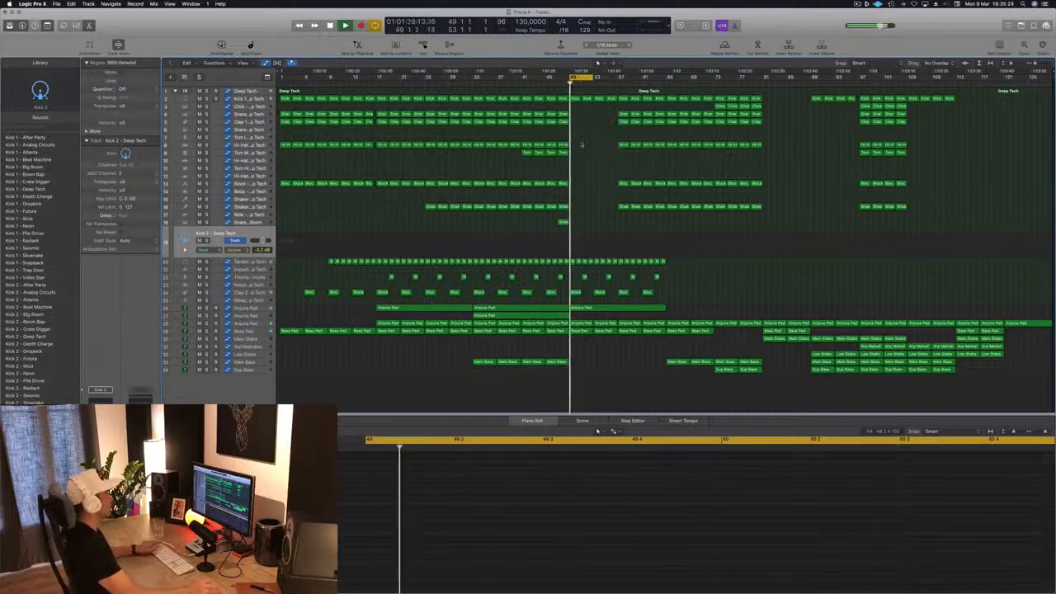
Delete the tambourine regions between bars 49 and 57 and the long Anjuna Pad region spanning bars 49 to 65.
click(571, 261)
key(Delete)
drag(577, 257, 615, 265)
key(Delete)
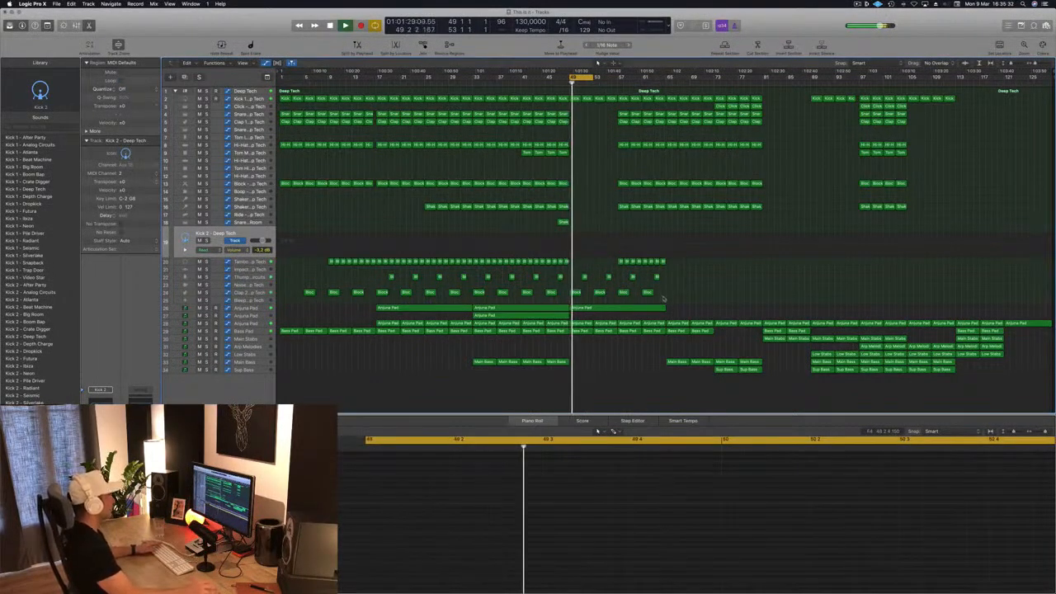
click(639, 309)
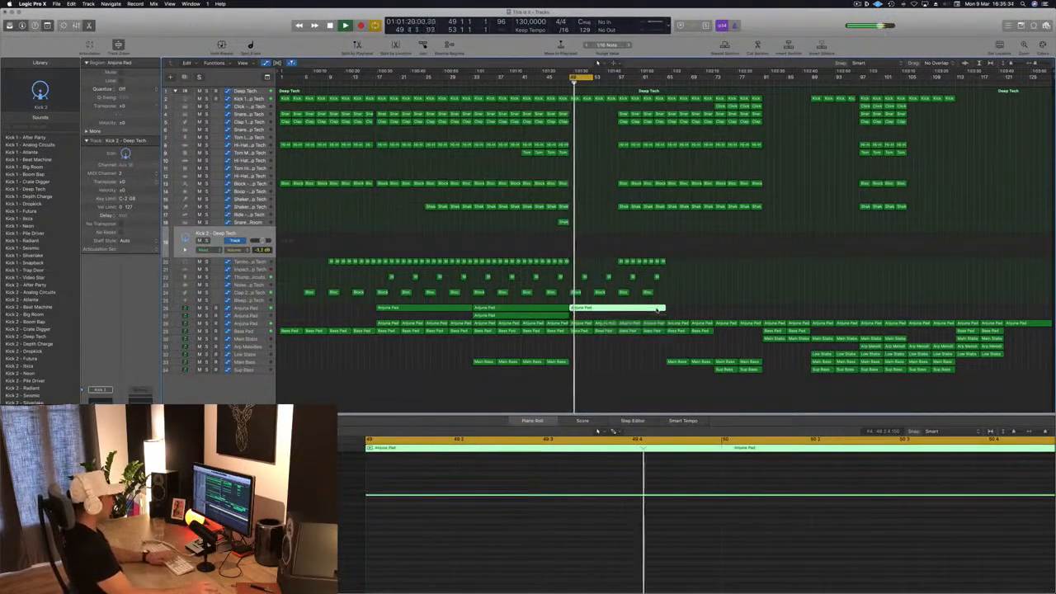
key(Delete)
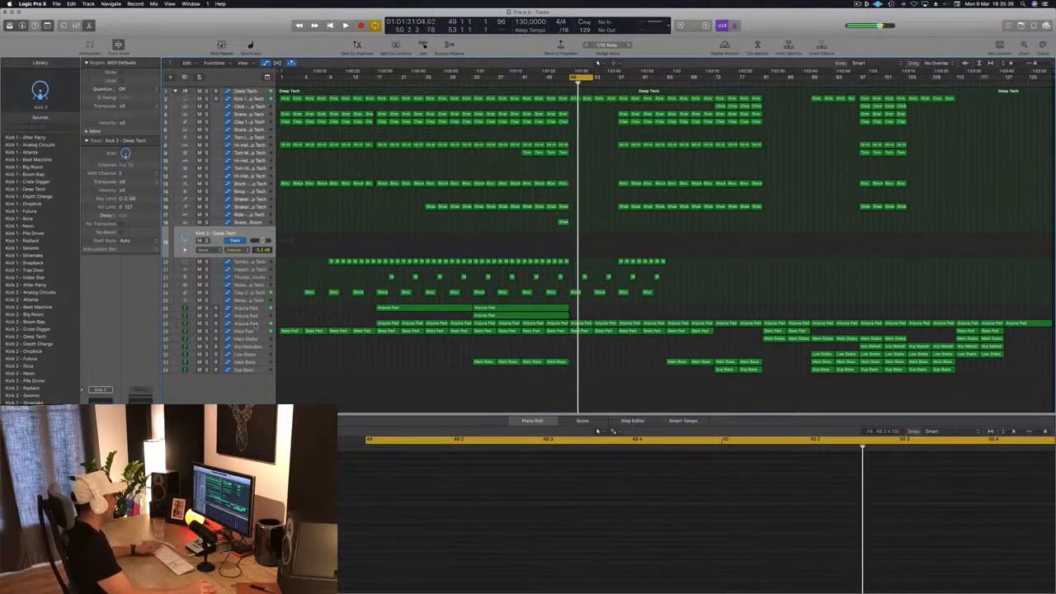
Clear the regions on the main Anjuna Pad track and the Bass Pad track between bars 49 and 65.
click(252, 325)
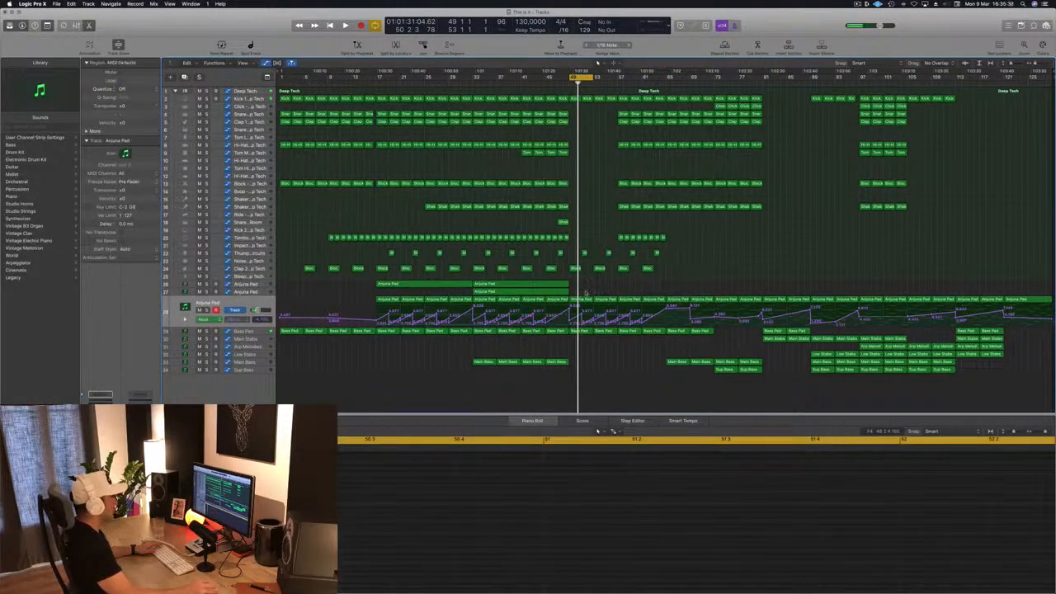
key(Delete)
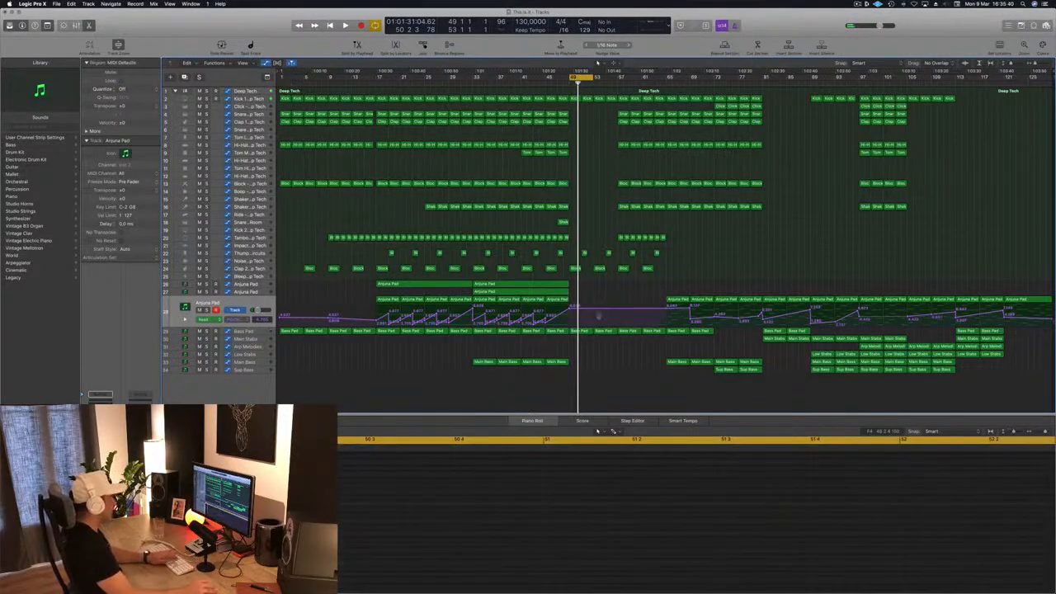
key(Delete)
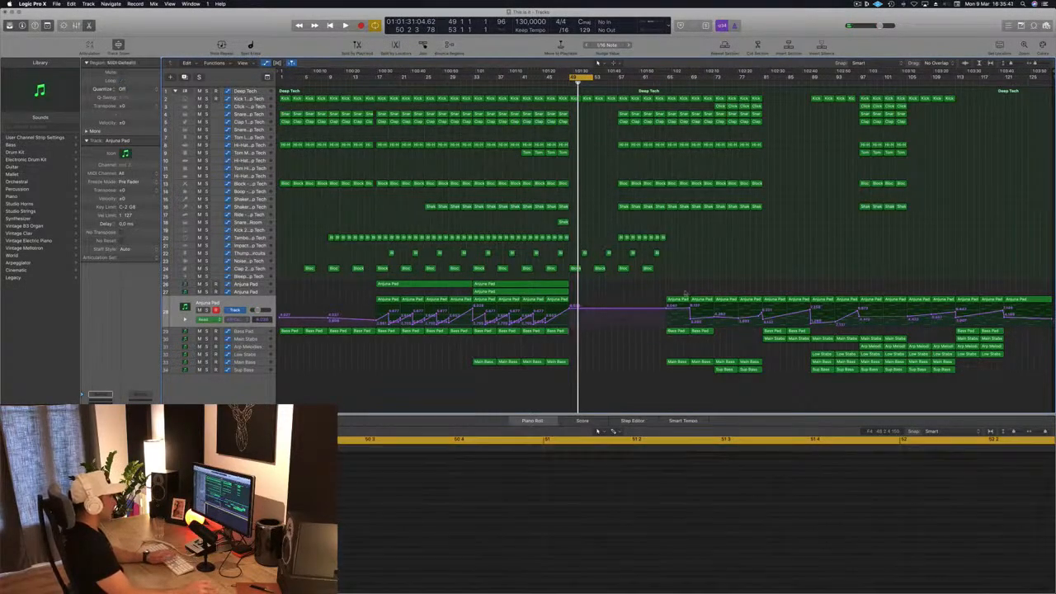
Copy the Anjuna Pad, Bass Pad and Main Bass pairs from bar 65 and the Sup Bass pair from bar 73 to bar 49.
drag(700, 333, 583, 306)
click(683, 363)
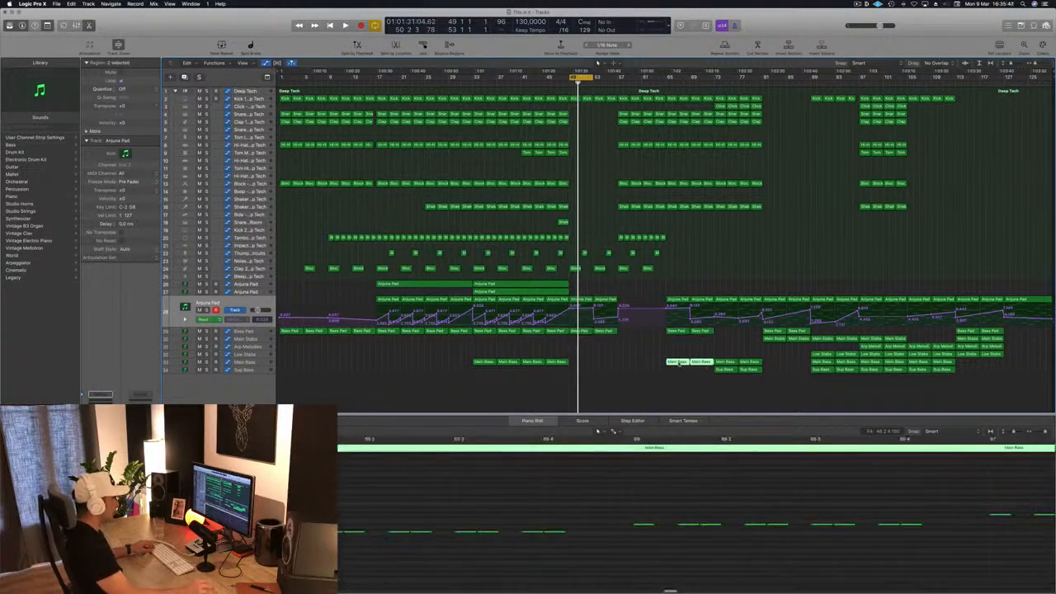
drag(677, 363, 579, 365)
drag(745, 385, 578, 380)
key(space)
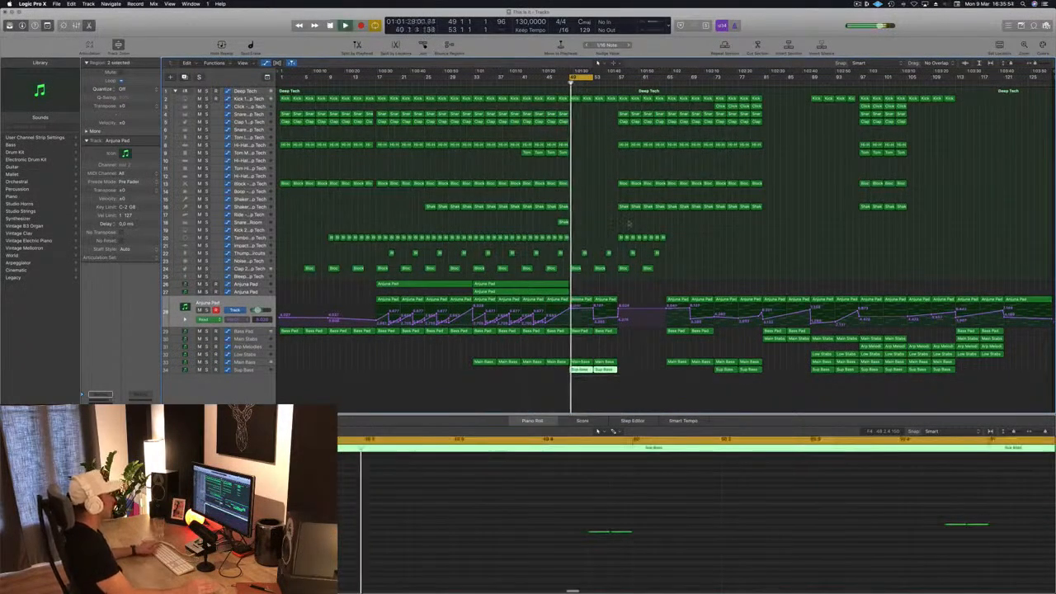
Lower the Anjuna Pad and Main Bass automation at bar 49 so both lines drop where the new section starts.
scroll(593, 184, up, 5)
scroll(594, 186, down, 2)
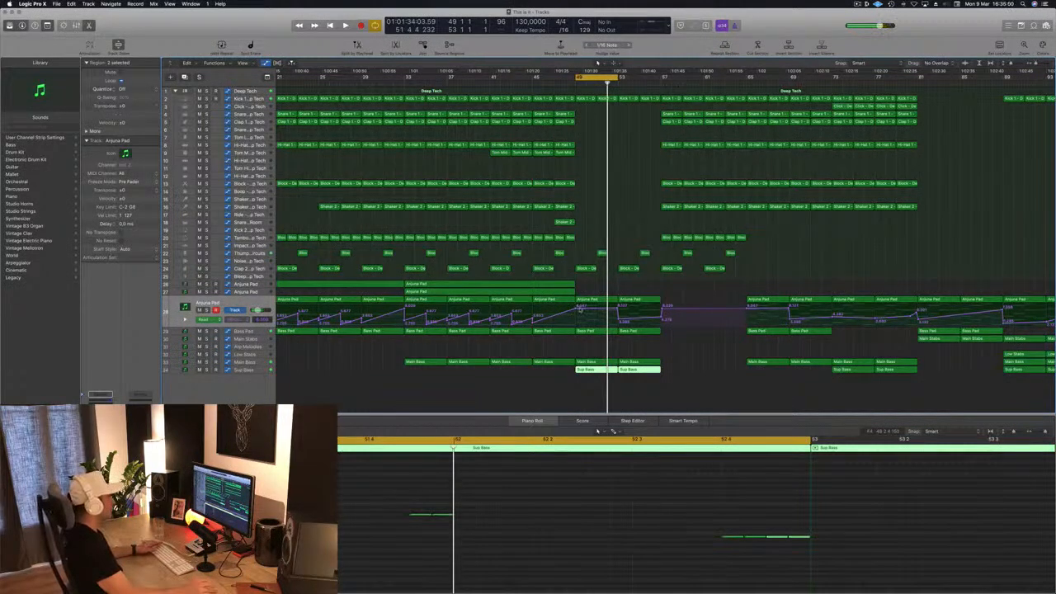
click(581, 318)
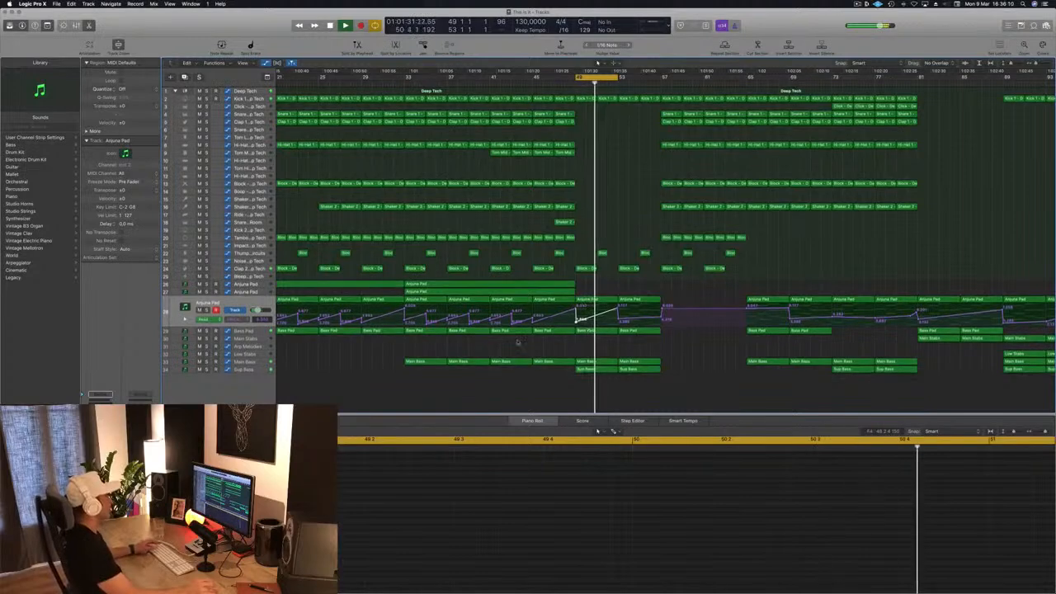
click(599, 362)
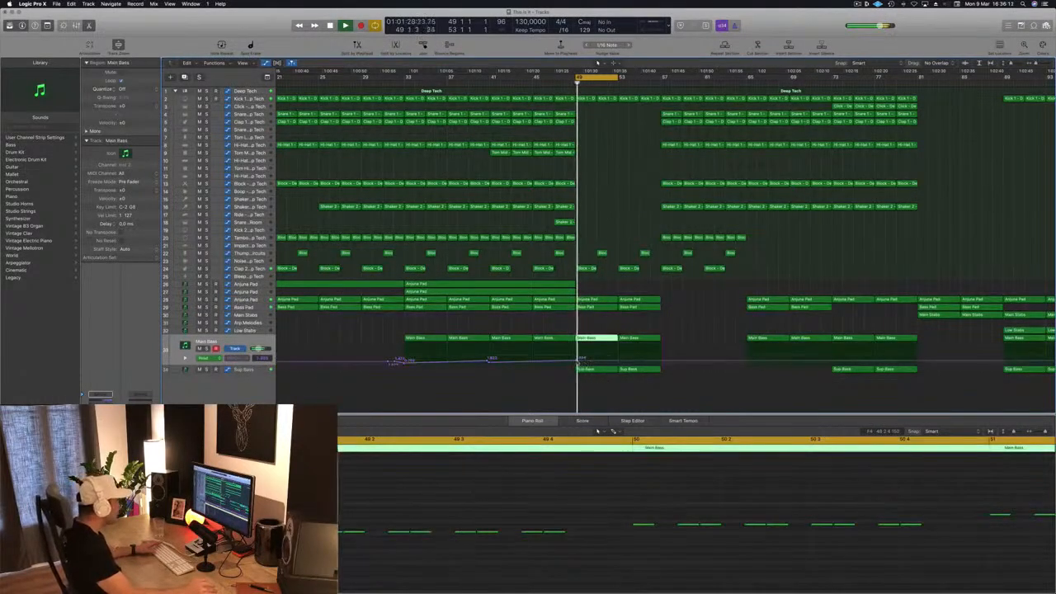
click(580, 360)
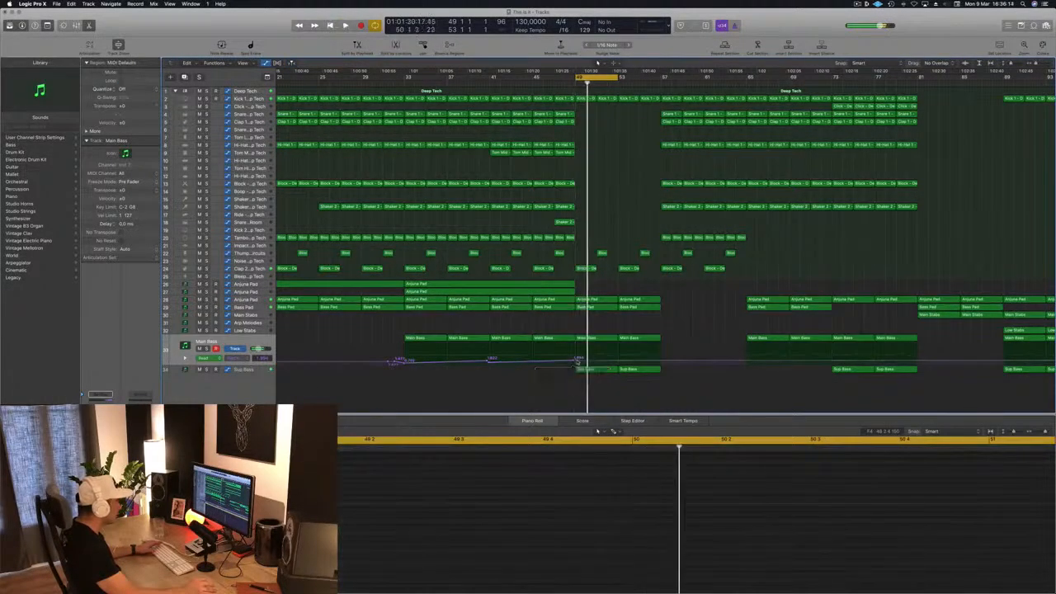
key(space)
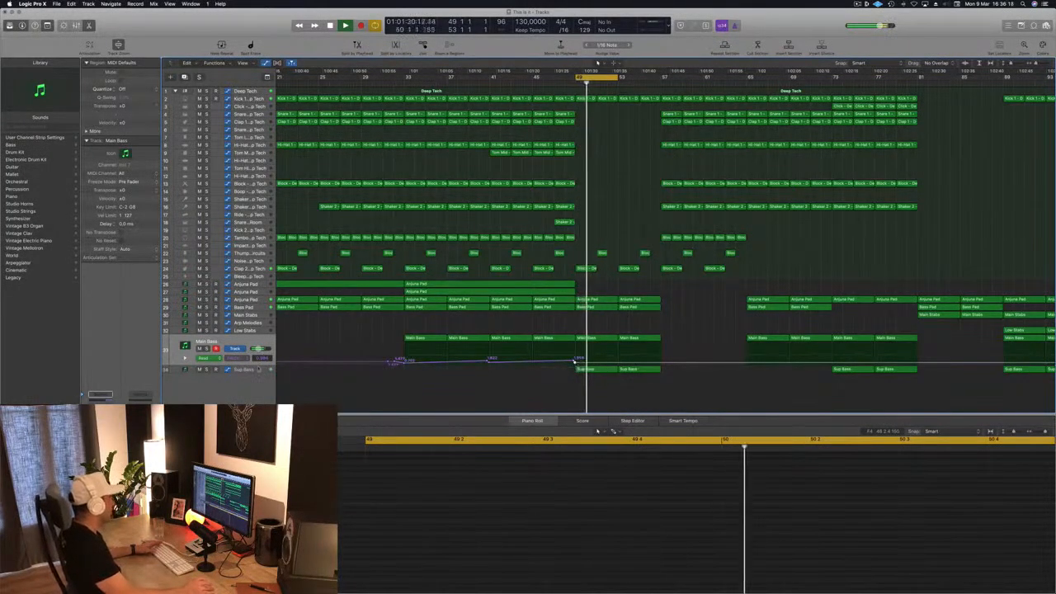
Check the Sup Bass track's Channel EQ while looping playback from bar 49.
click(583, 369)
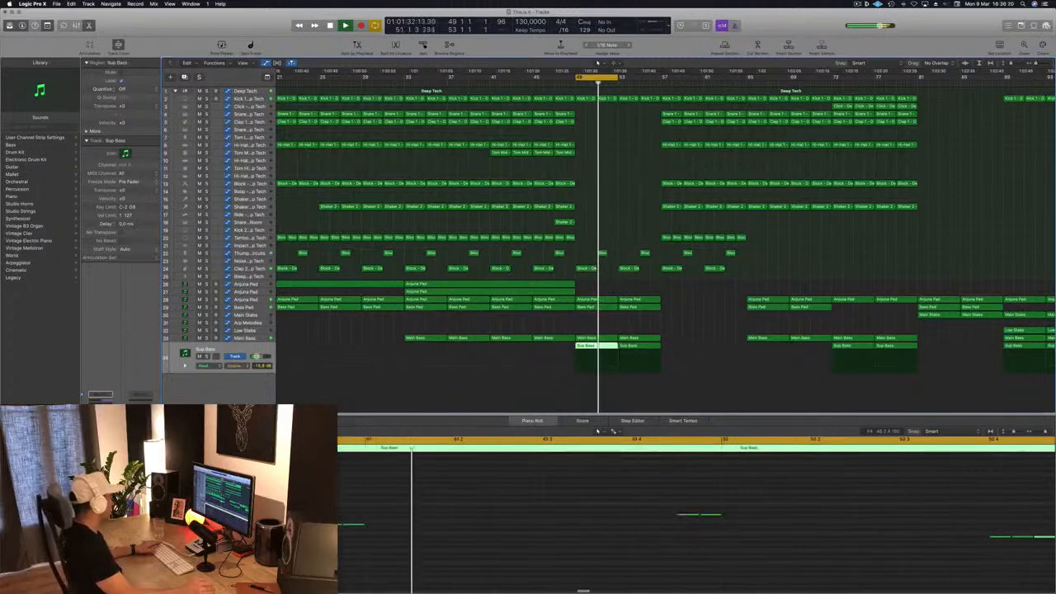
key(v)
key(space)
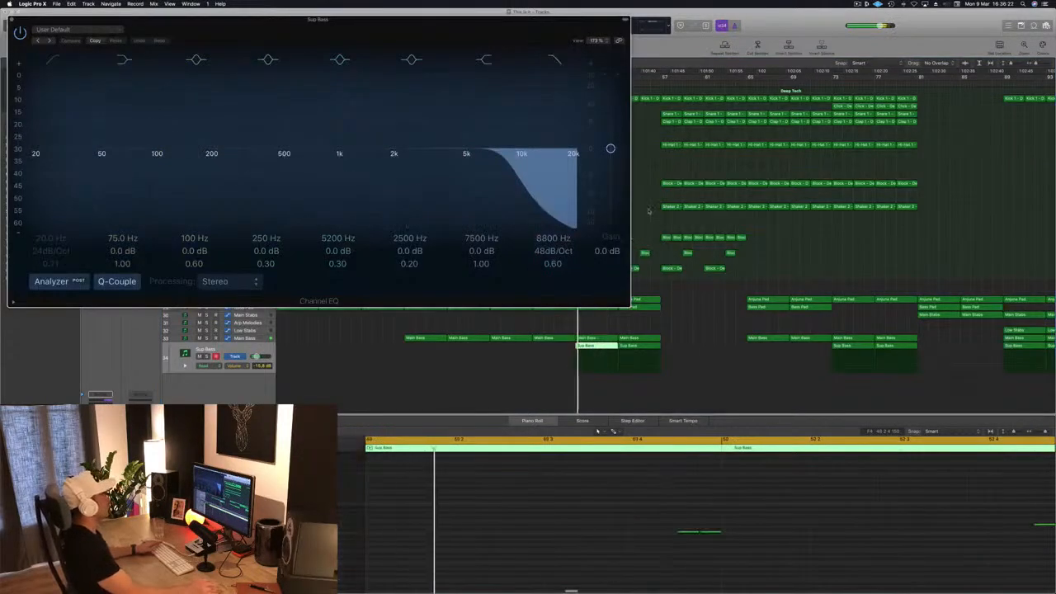
key(space)
key(v)
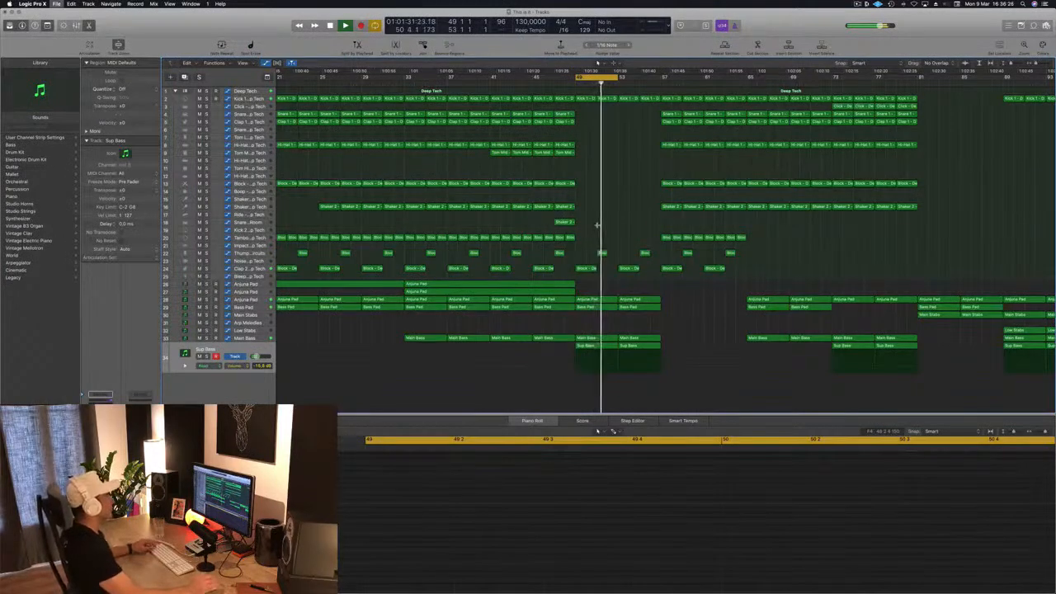
Delete the two Thump percussion regions between bars 49 and 57 and extend the cycle range to bar 57.
drag(597, 247, 637, 262)
click(629, 208)
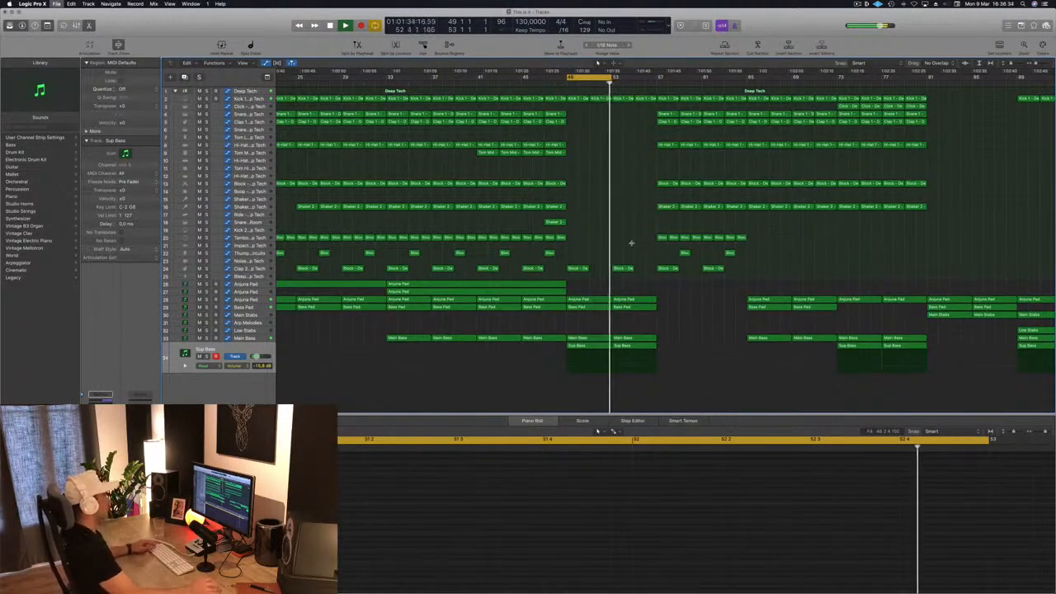
scroll(632, 244, down, 3)
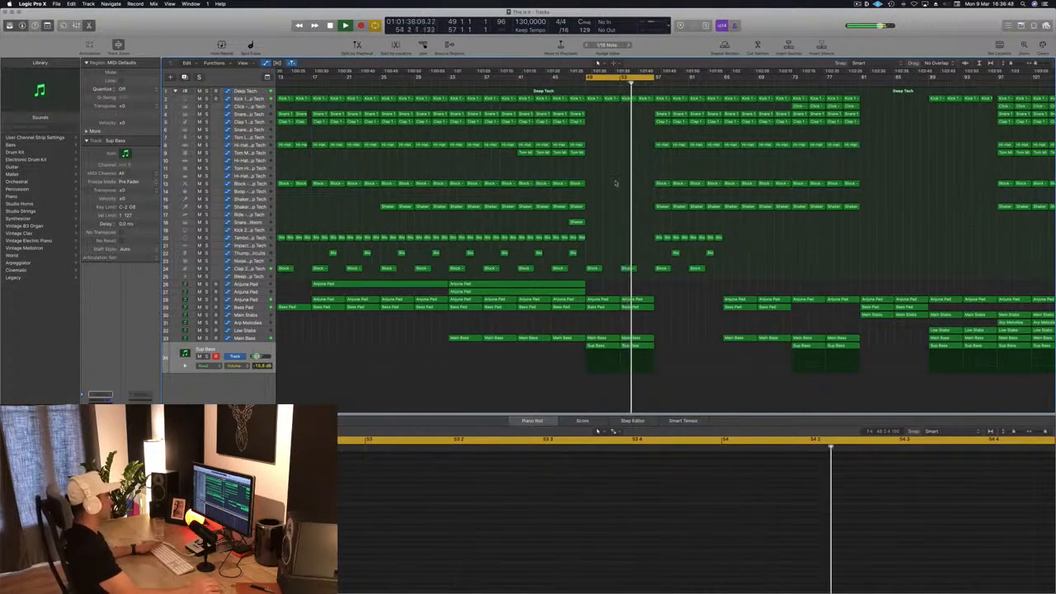
Reshape the Anjuna Pad automation curve across bars 49 to 57.
click(246, 300)
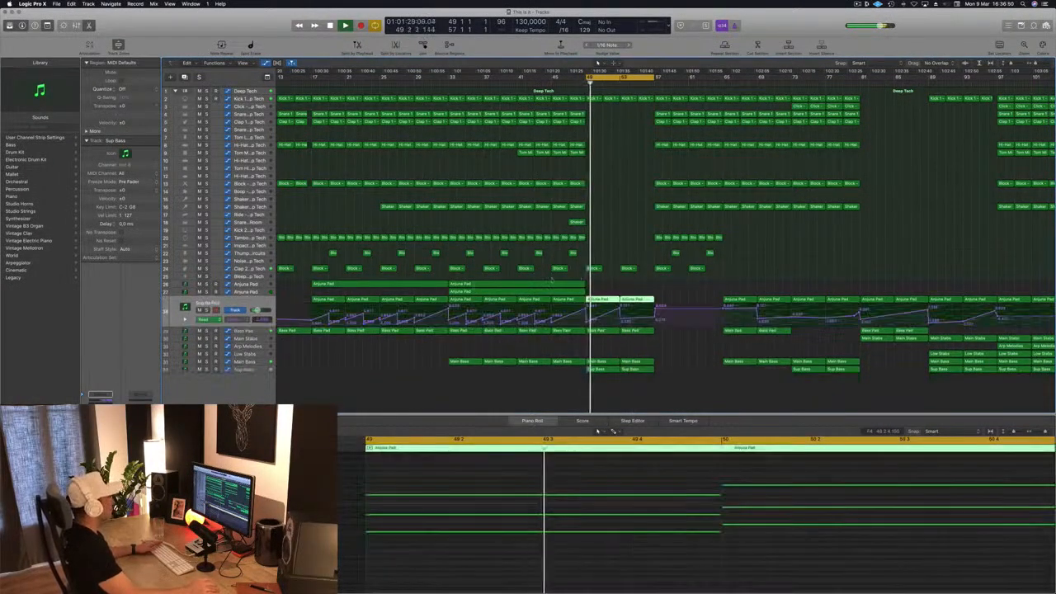
click(620, 309)
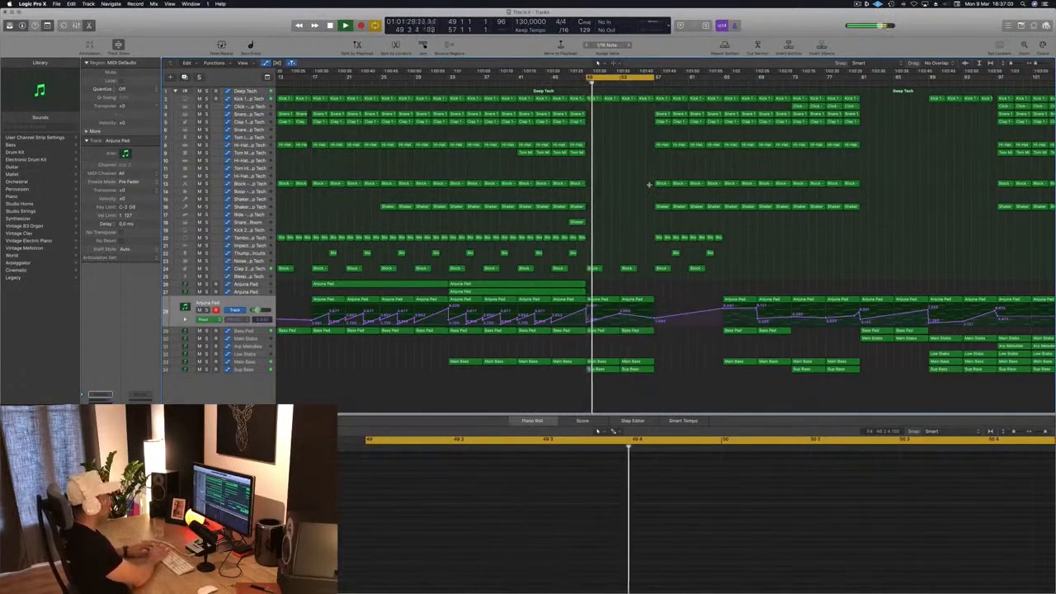
Repeat the bar 49 to 57 section three times across all tracks, replay it and save the project.
key(ctrl+super+r)
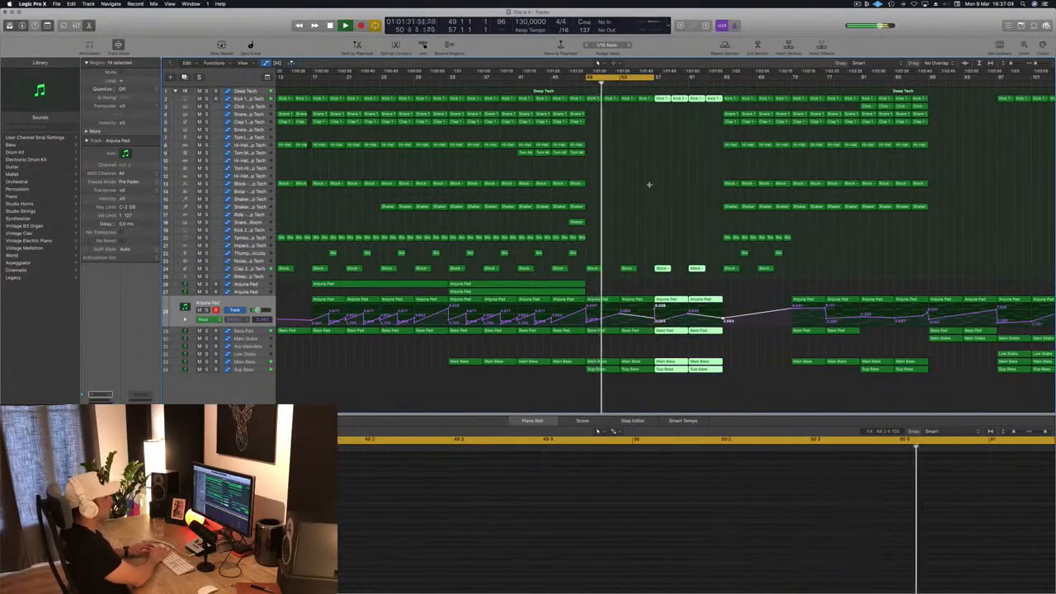
key(ctrl+super+r)
key(ctrl+super+r)
key(space)
key(space)
click(650, 185)
key(super+s)
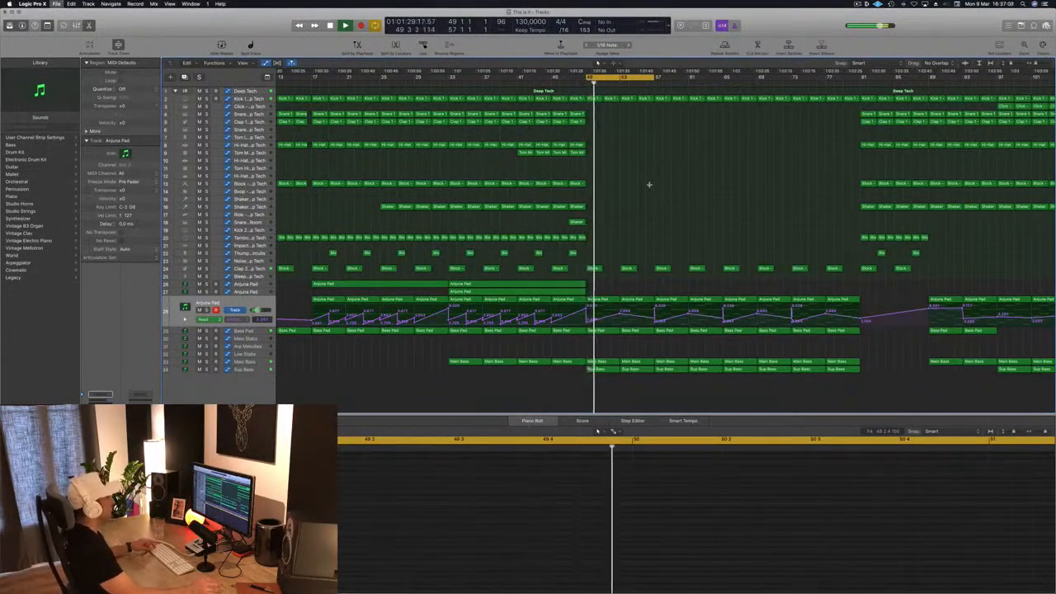
Duplicate the Arp Melodies track and move the Arp Melodies region from bar 121 to bar 49 on the new track.
key(super+Left)
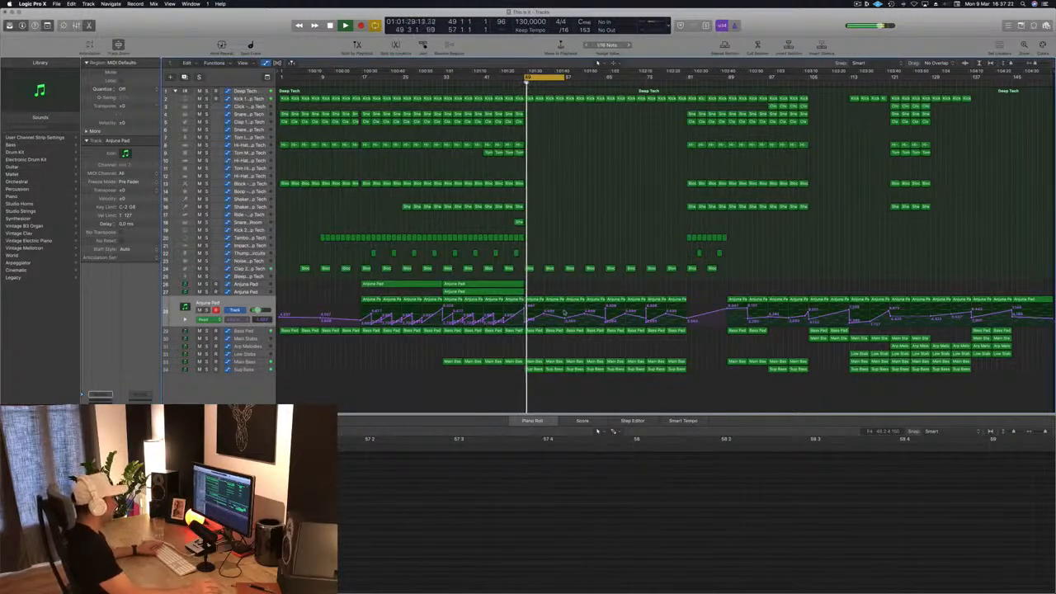
key(space)
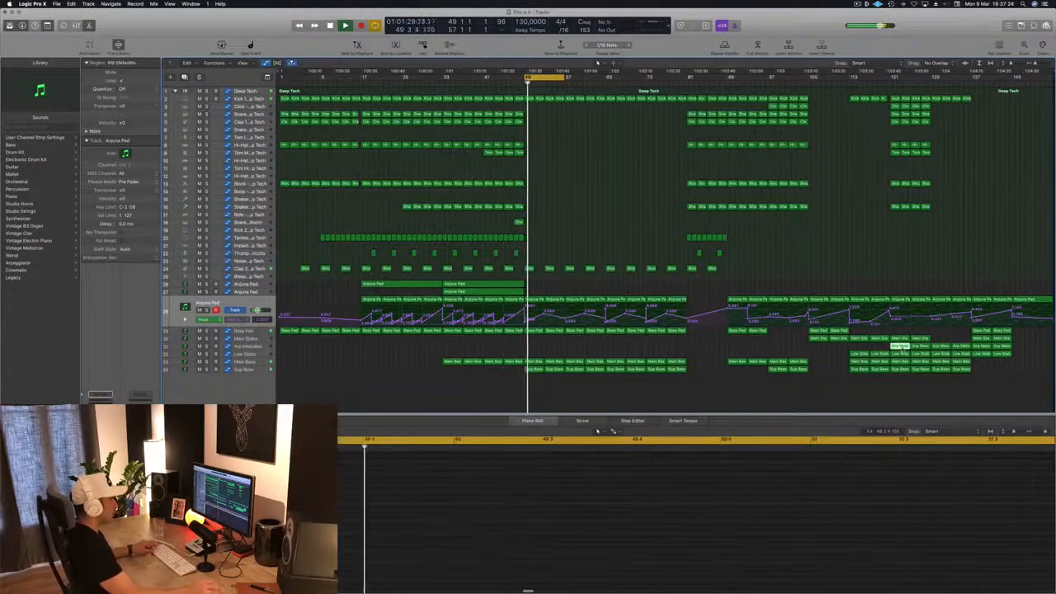
click(899, 346)
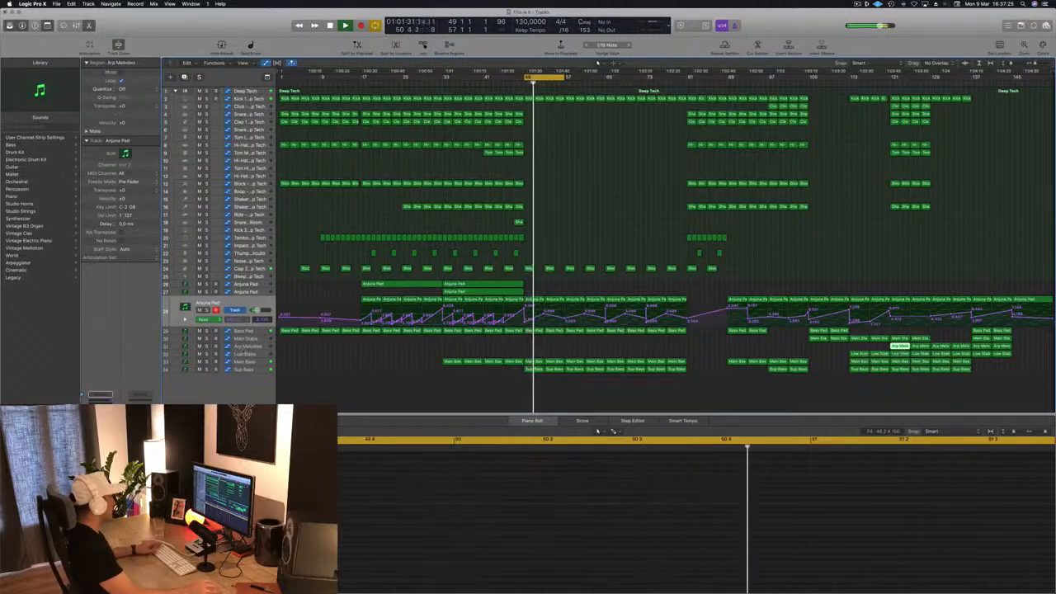
click(860, 337)
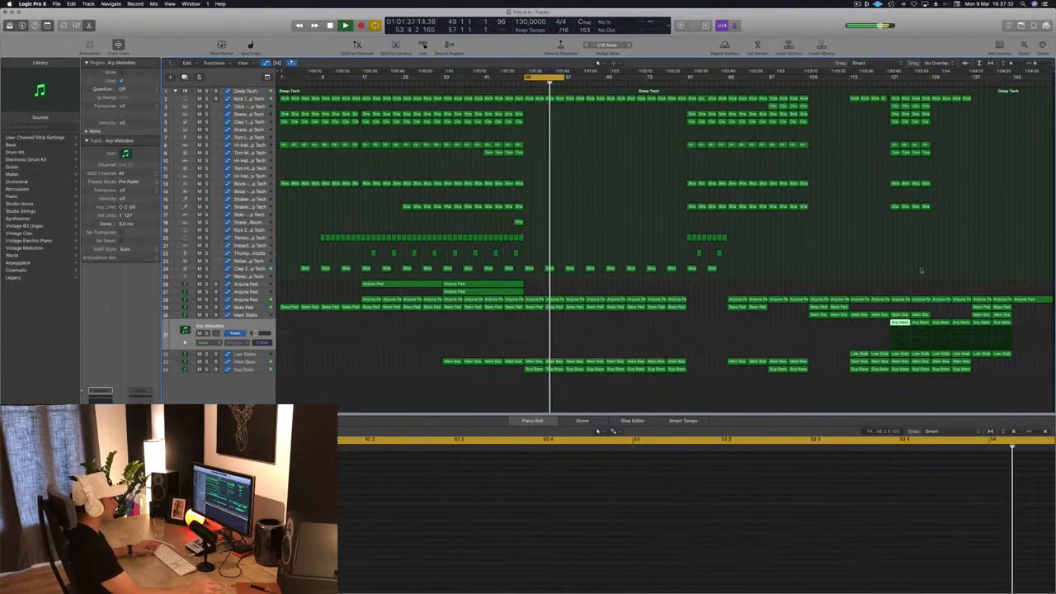
key(super+d)
drag(895, 324, 534, 337)
key(space)
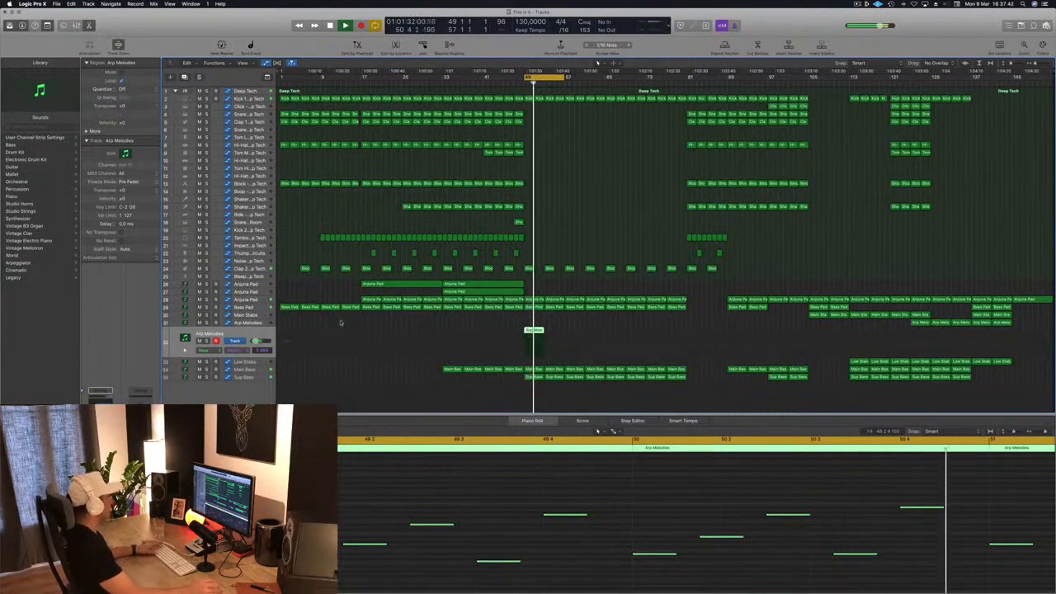
Check the KEY StarChild 2 sound in the new Arp Melodies track's Sylenth1 window during playback, and close the window.
click(100, 422)
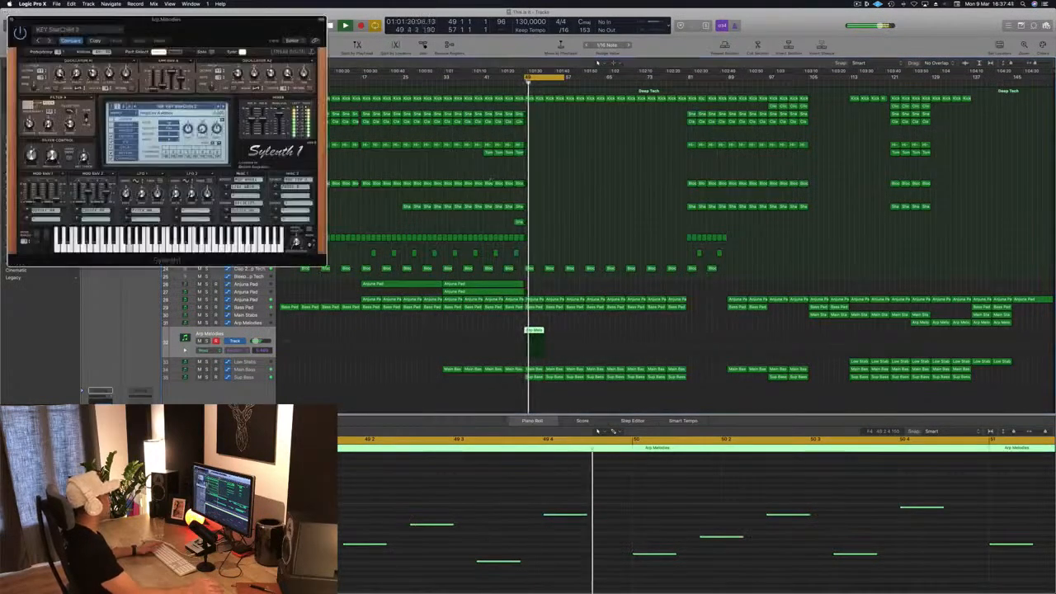
drag(188, 19, 769, 136)
key(space)
key(space)
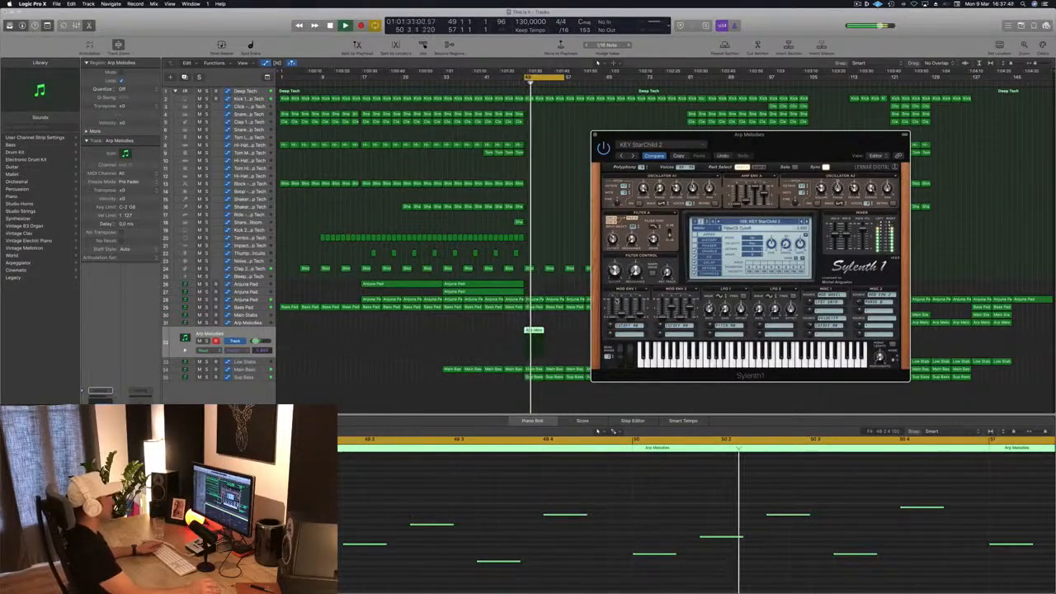
drag(587, 138, 682, 149)
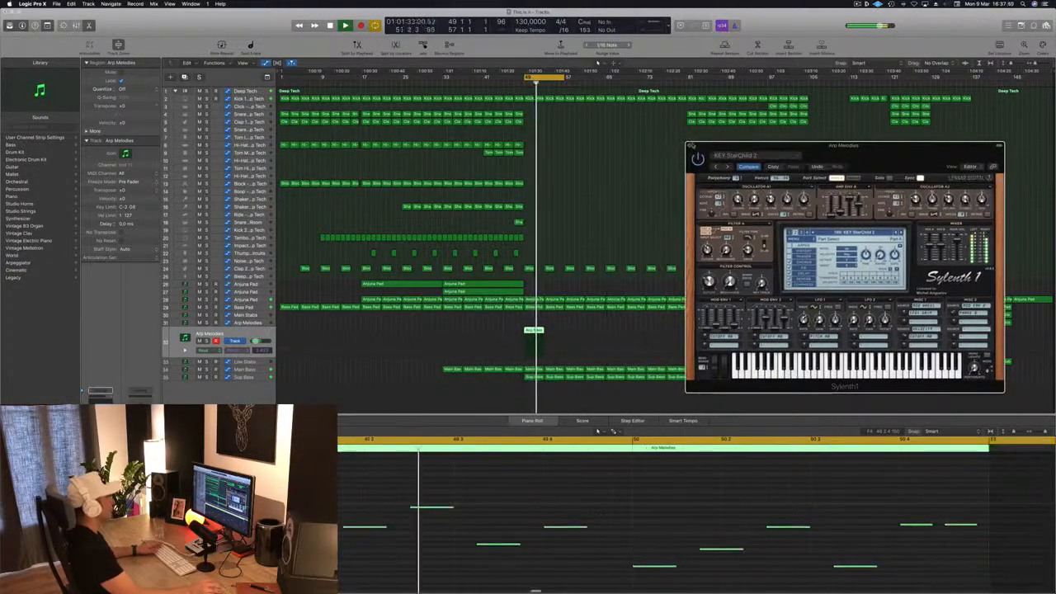
click(690, 145)
key(space)
key(space)
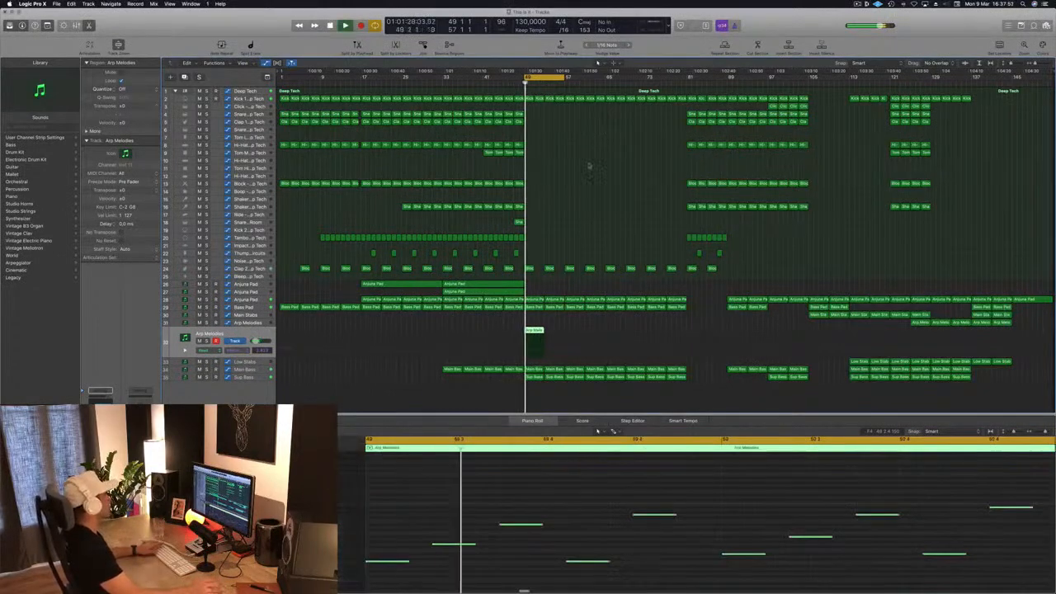
Copy the Arp Melodies region repeatedly along the new track to fill bars 49 to 81.
drag(536, 333, 555, 338)
drag(575, 342, 615, 336)
shift+click(540, 330)
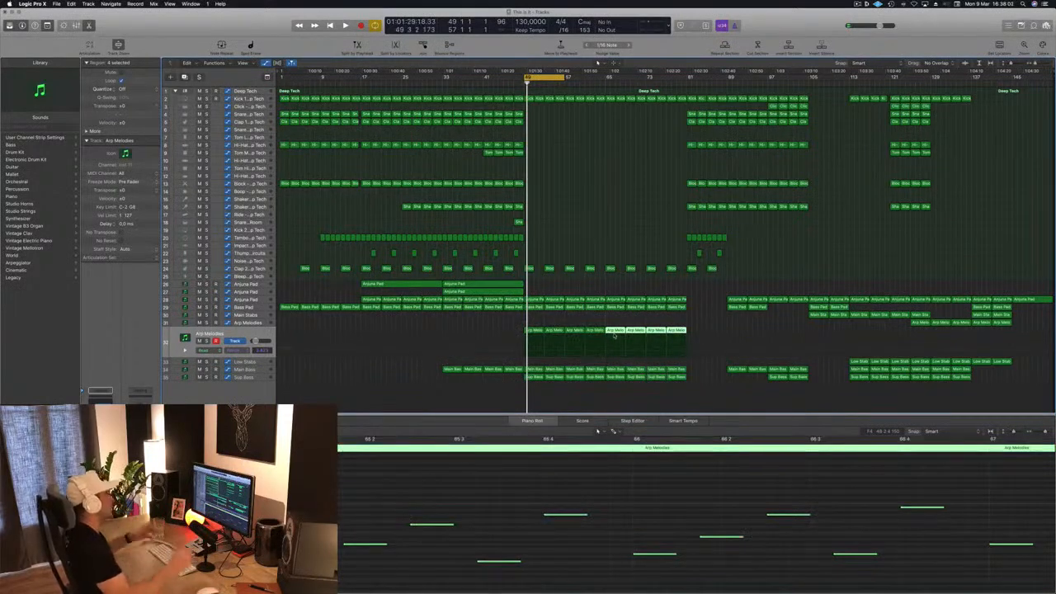
Play the new Arp Melodies part from bar 49 and use its Sylenth1 window in Touch mode to bring up the filter cutoff automation.
click(614, 229)
key(space)
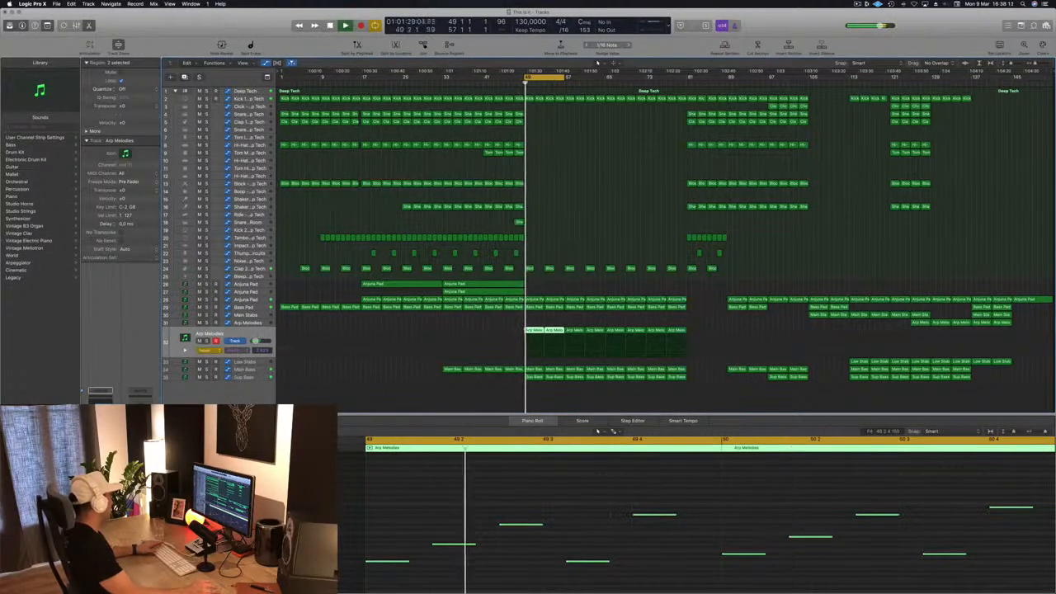
key(v)
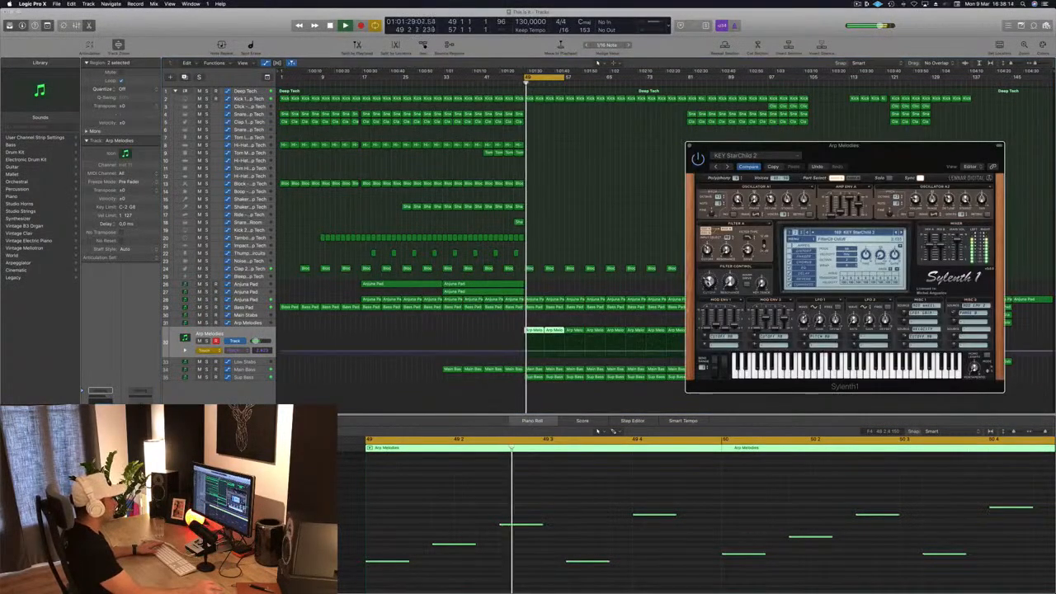
key(v)
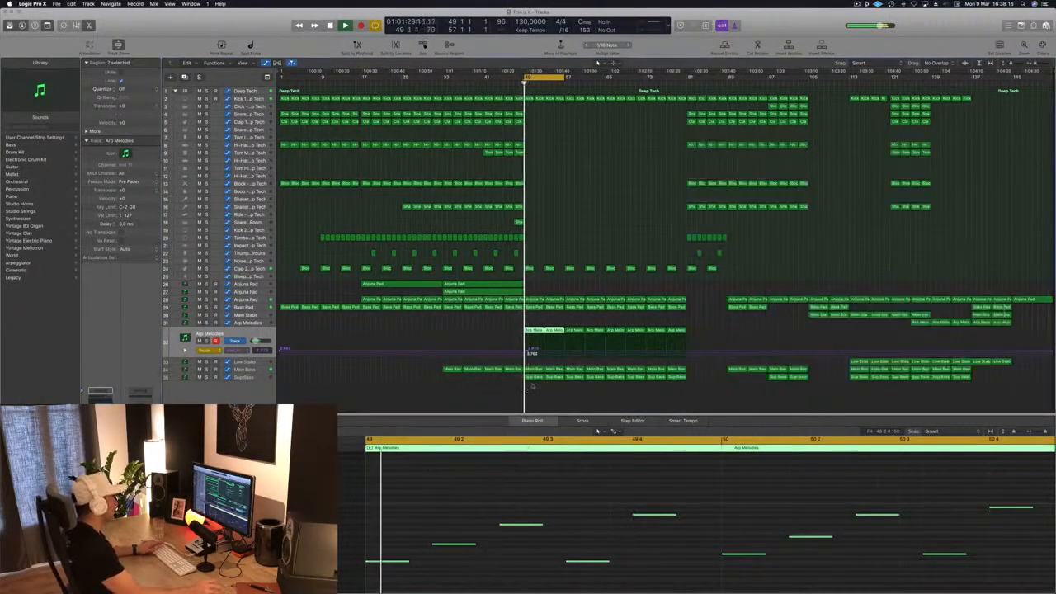
Add automation points at bar 49 on the new Arp Melodies track, adjust the curve before them, and set the automation mode to Read.
click(527, 353)
click(526, 352)
drag(525, 352, 525, 354)
click(281, 351)
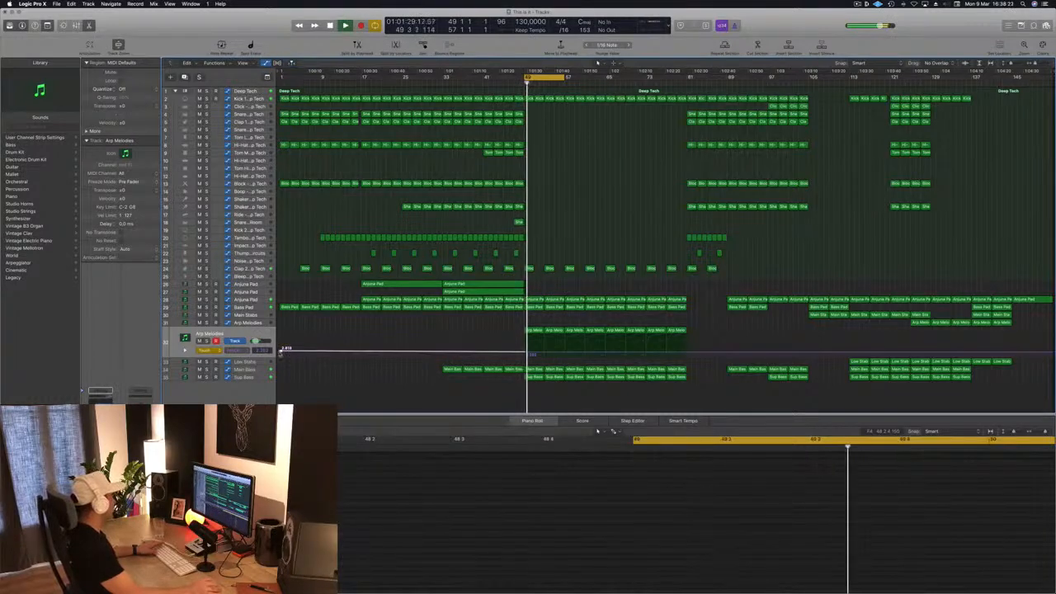
click(206, 350)
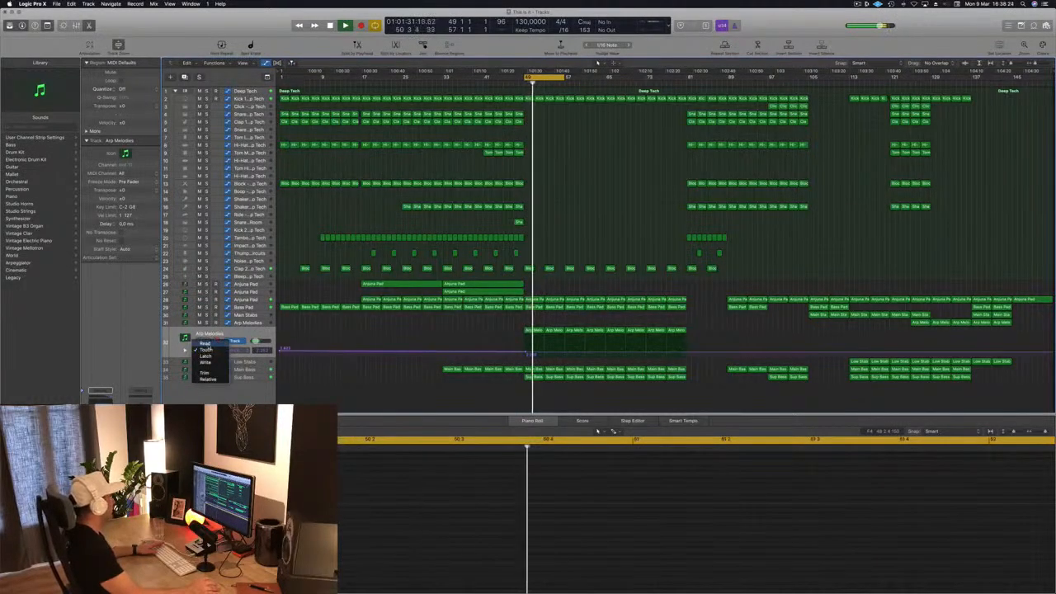
click(205, 344)
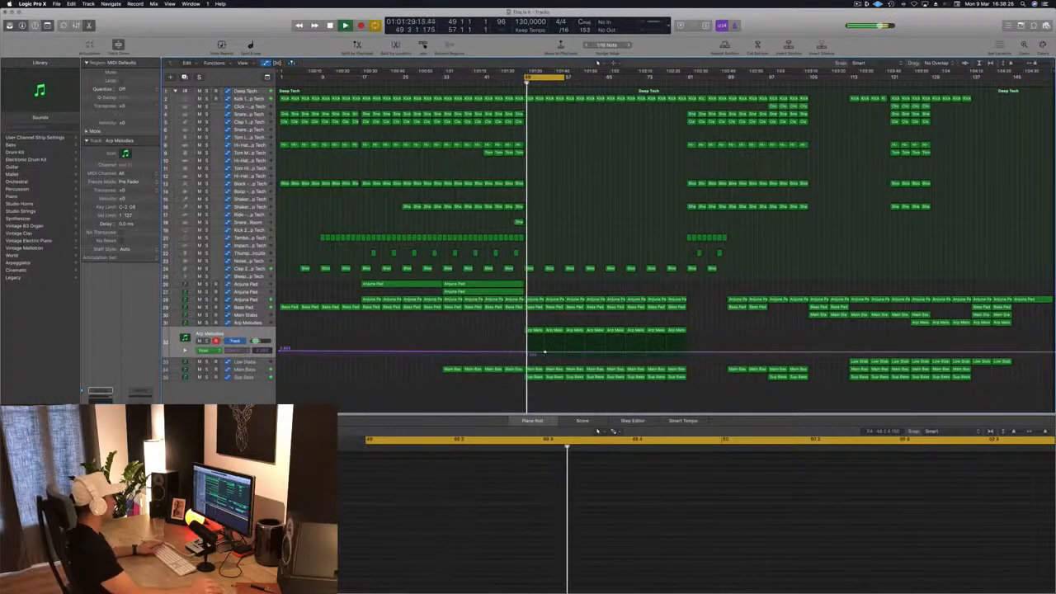
Shape the cutoff automation on the Arp Melodies track to rise from a low point at bar 49 to bar 57.
click(545, 353)
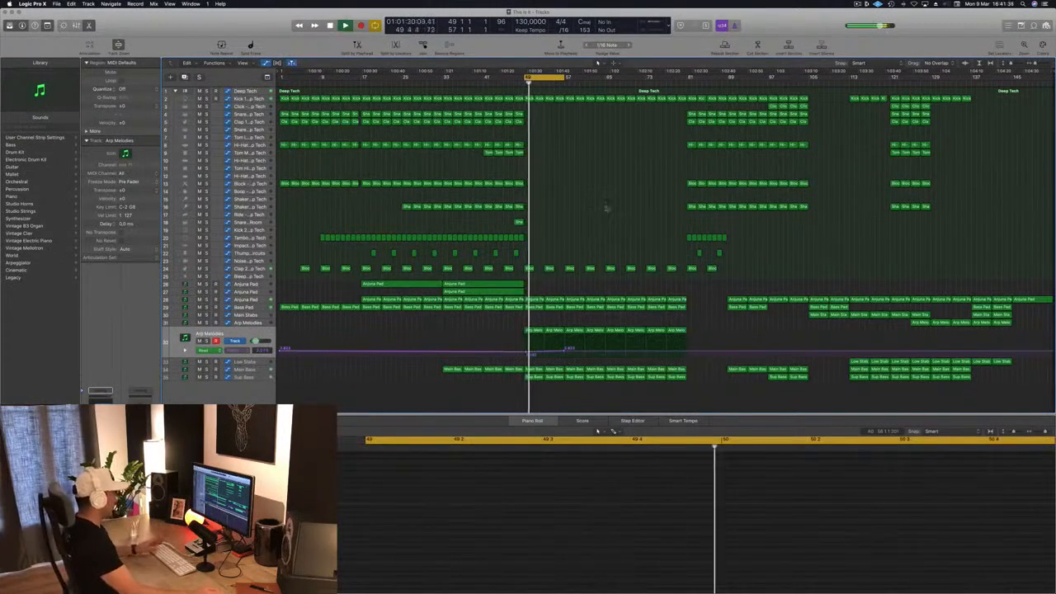
key(space)
key(space)
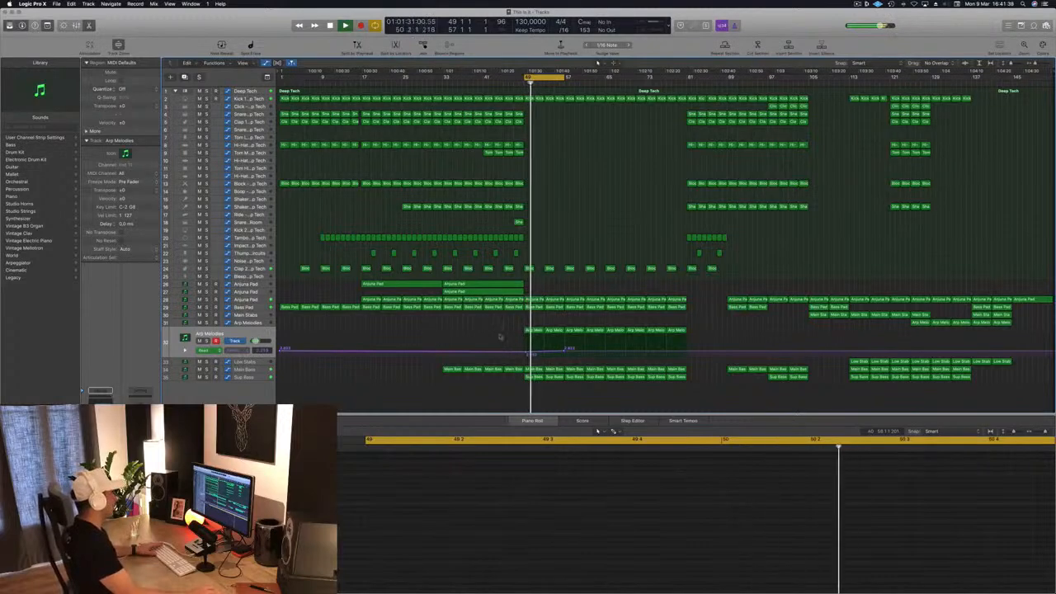
drag(525, 353, 525, 354)
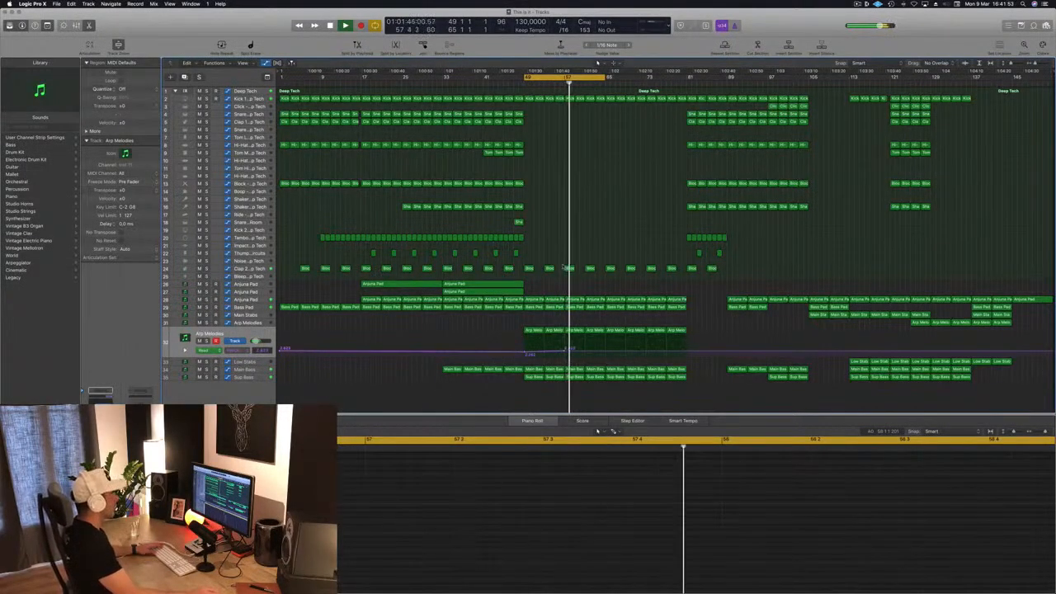
key(super+BackSpace)
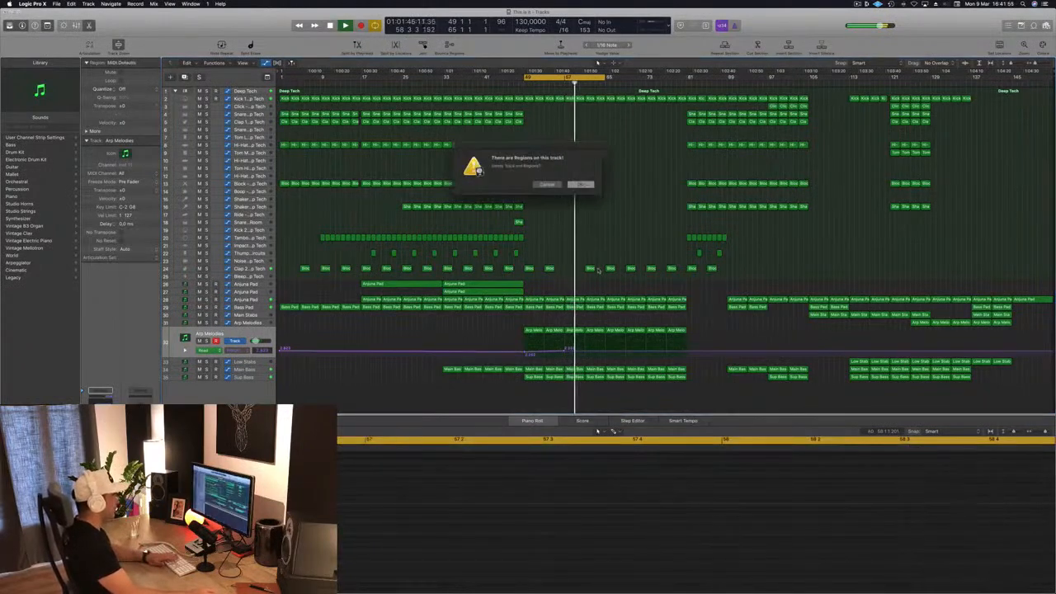
click(580, 184)
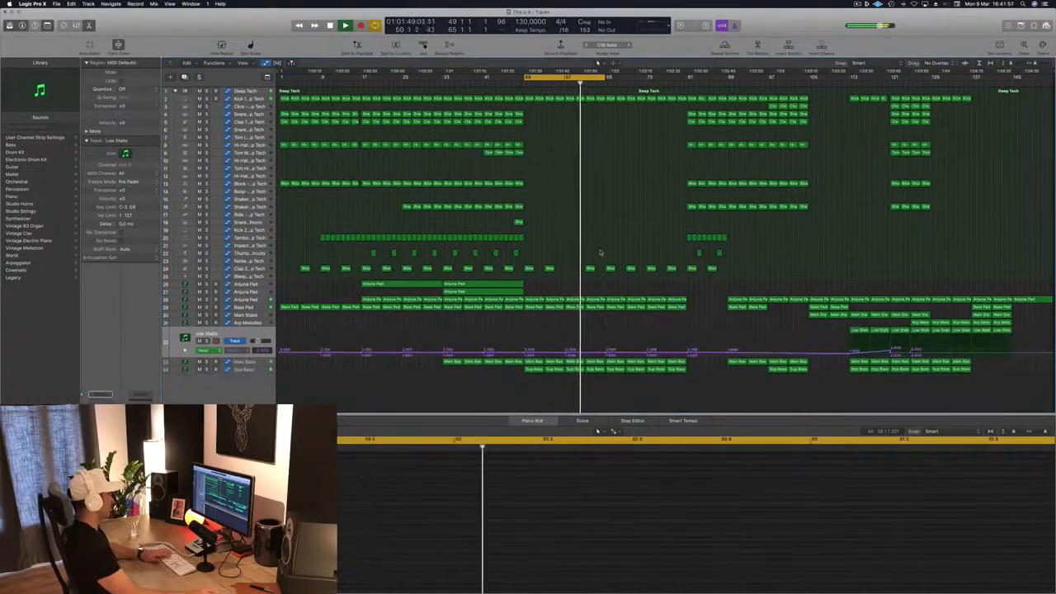
key(super+z)
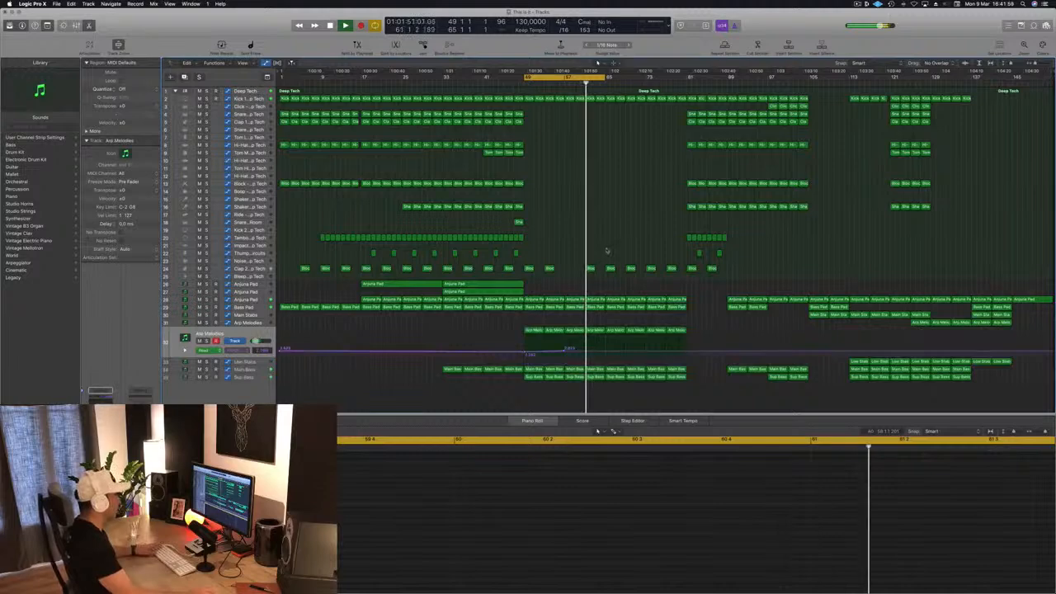
Delete the Clap 2 regions at bars 61 and 65 on track 24.
click(590, 269)
key(BackSpace)
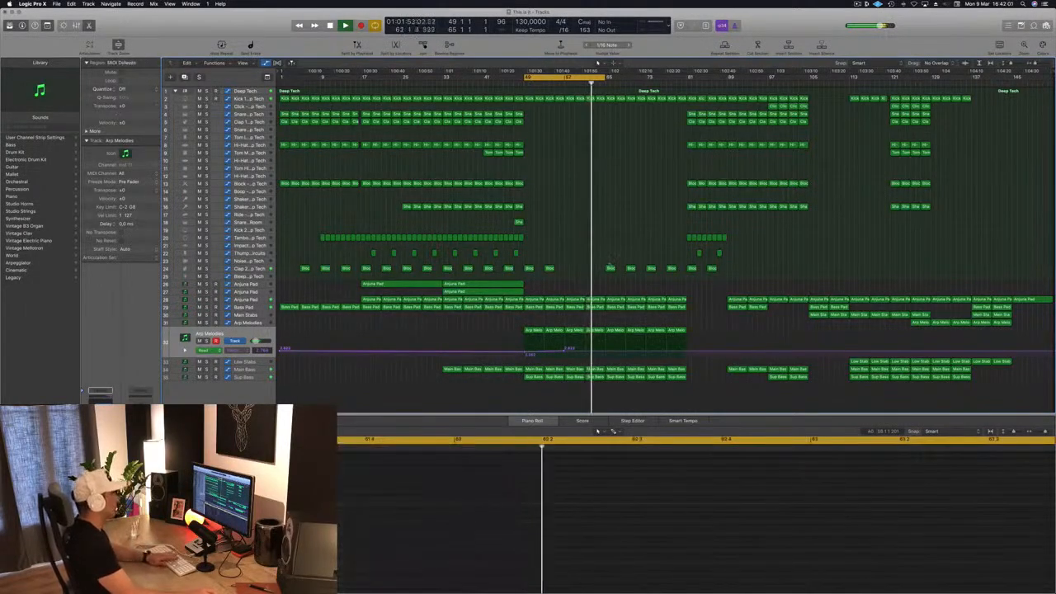
click(611, 269)
key(BackSpace)
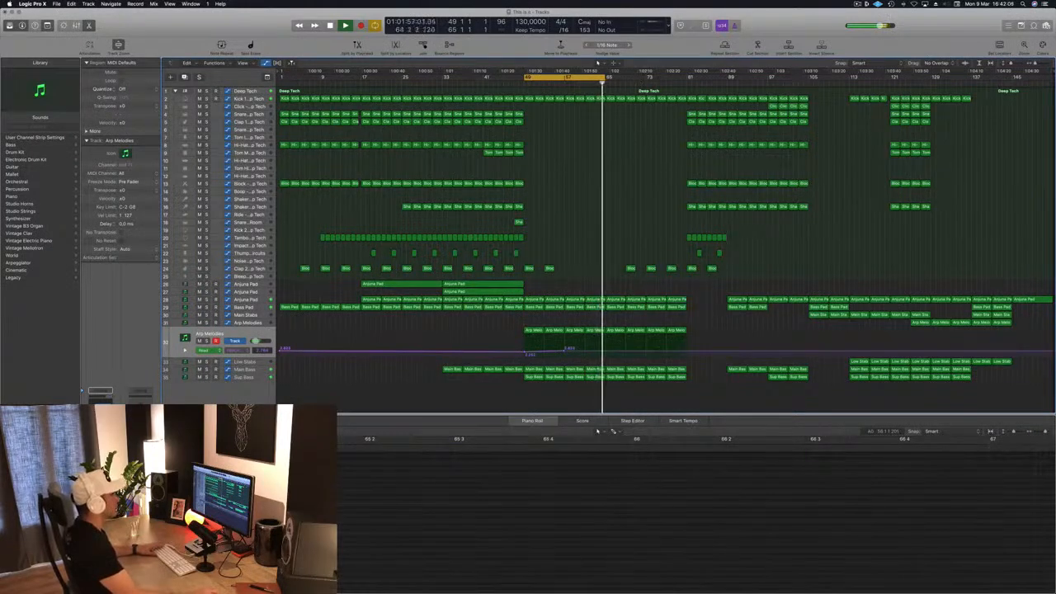
Delete the kick regions from bar 65 to bar 81 and extend the cycle range to bar 81.
drag(613, 108, 681, 99)
key(BackSpace)
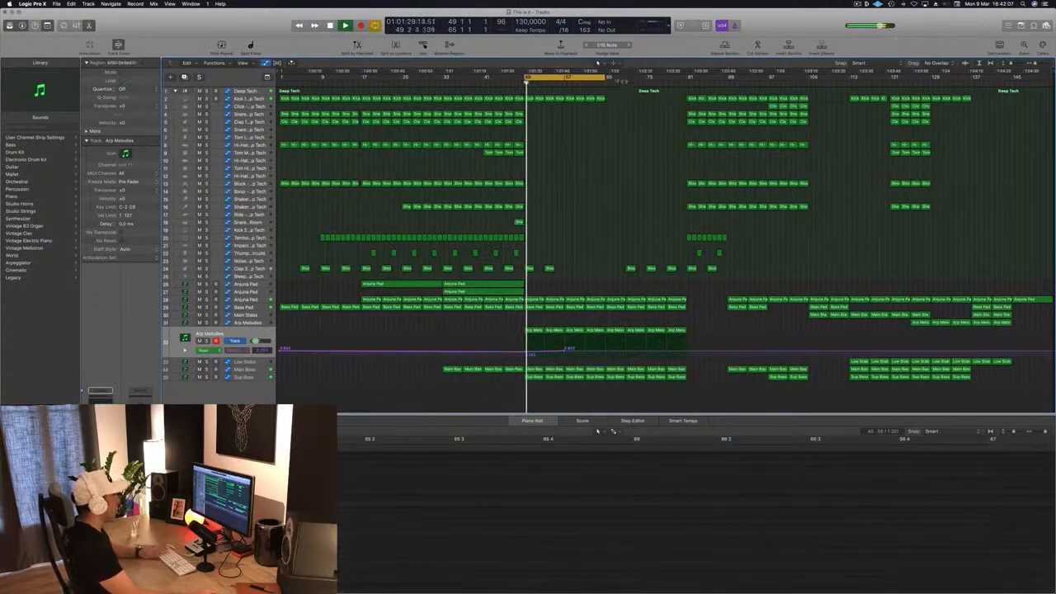
drag(606, 78, 687, 78)
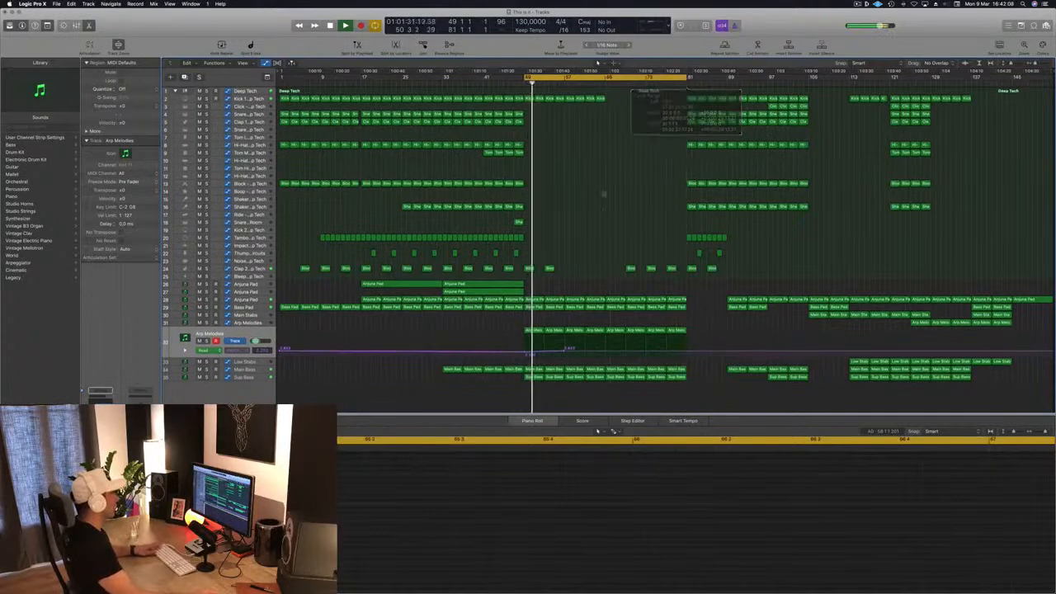
Copy the two Anjuna Pad regions at bar 33 to bar 65 and delete the Clap 2 regions between bars 69 and 81.
drag(487, 286, 652, 293)
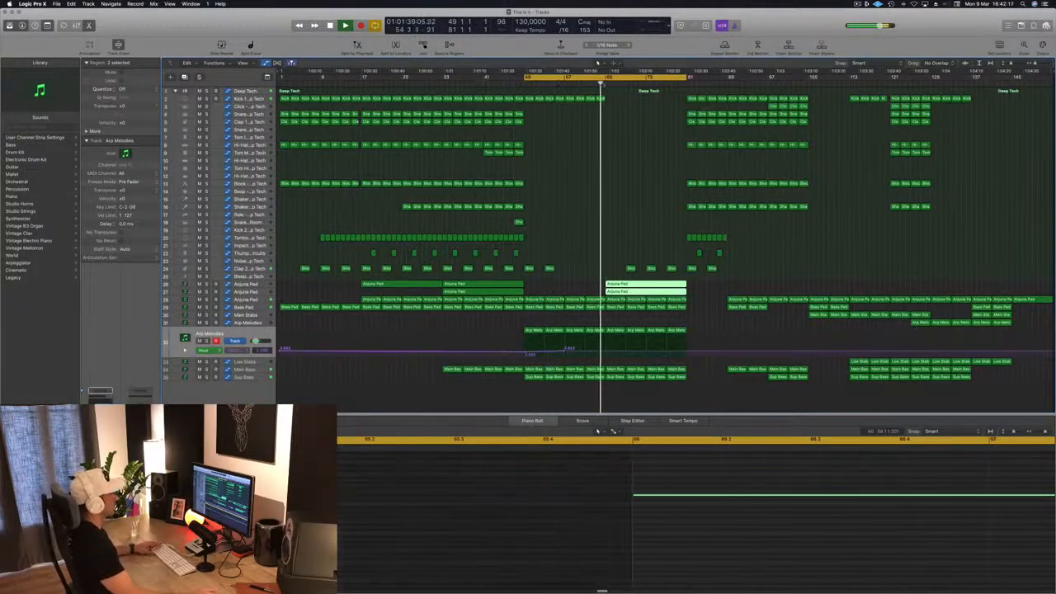
drag(629, 259, 671, 269)
key(Delete)
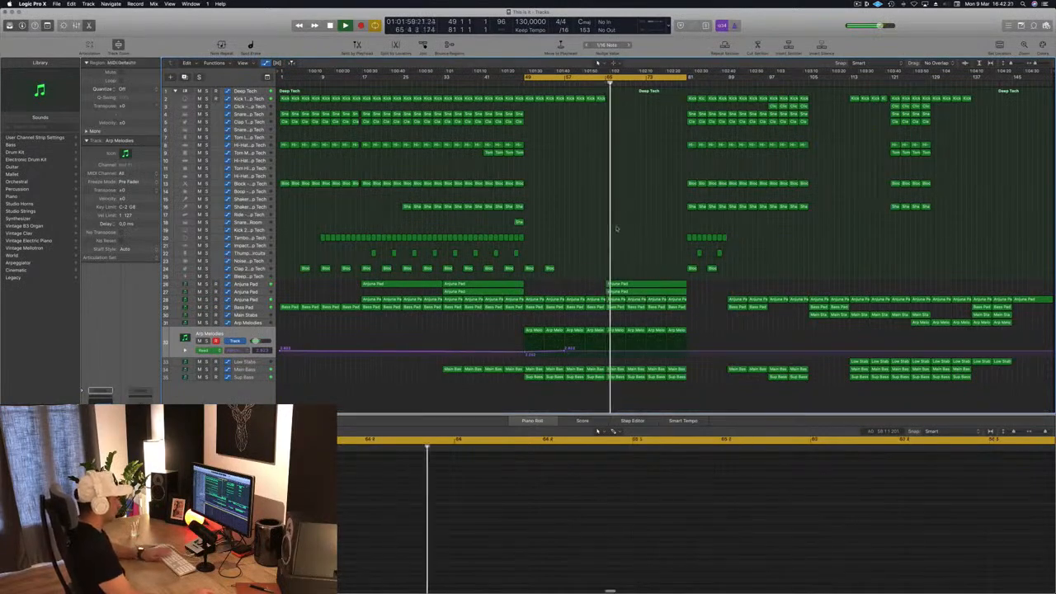
Add a cutoff automation point at bar 65 on the Arp Melodies track and lower it, with the playhead placed just before it.
click(605, 351)
drag(605, 351, 605, 354)
click(596, 83)
Lower the Main Bass automation point at bar 65 so the curve ramps up to bar 73, and play the section.
click(251, 377)
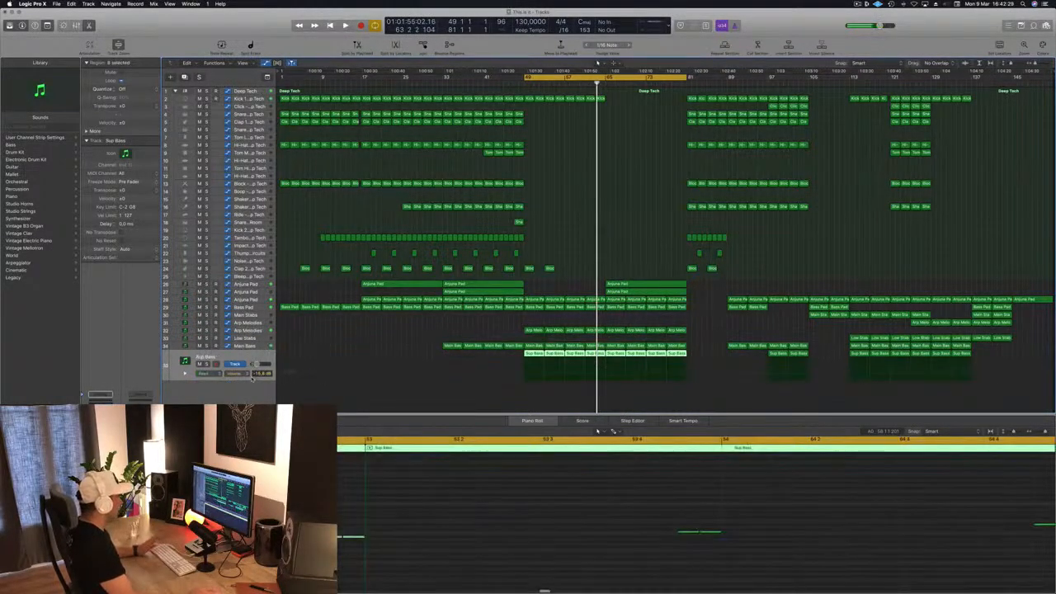
click(247, 346)
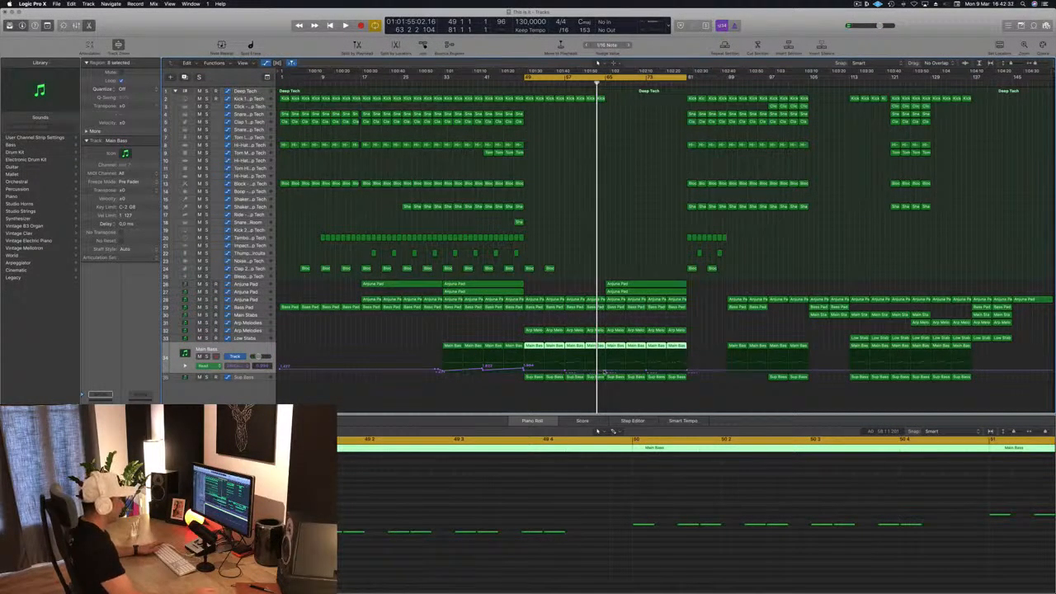
drag(606, 372, 605, 374)
key(space)
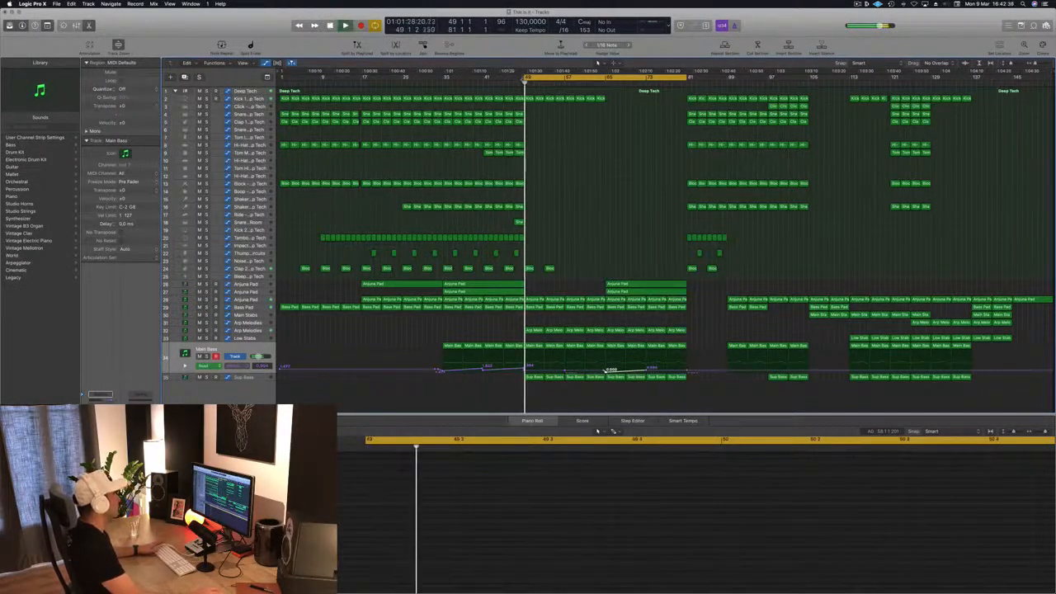
Move the cycle start to bar 65 and lower the automation of the Anjuna Pad on track 28 at that bar.
drag(527, 77, 606, 89)
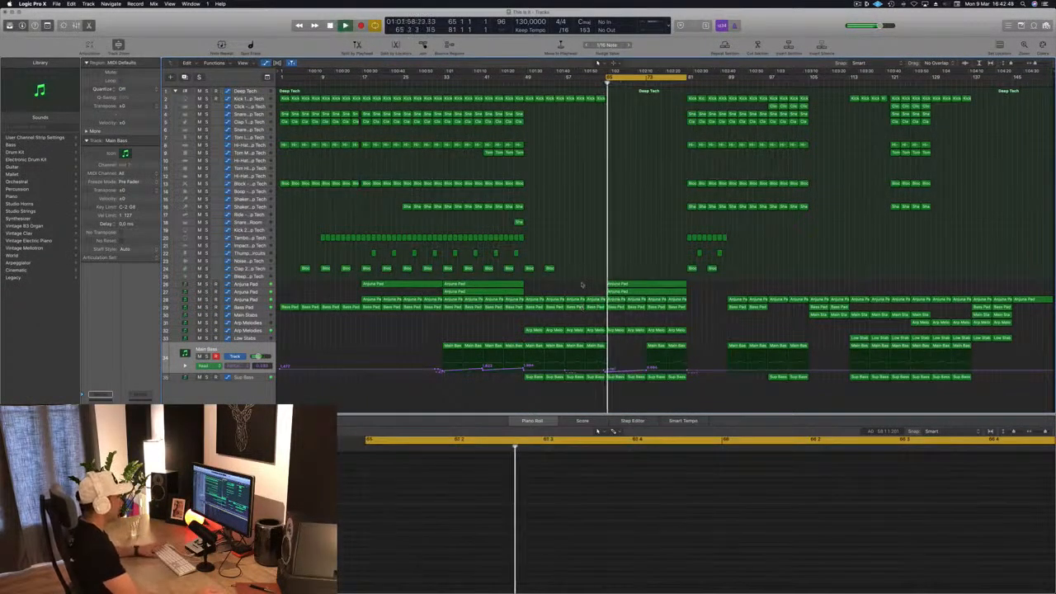
click(245, 300)
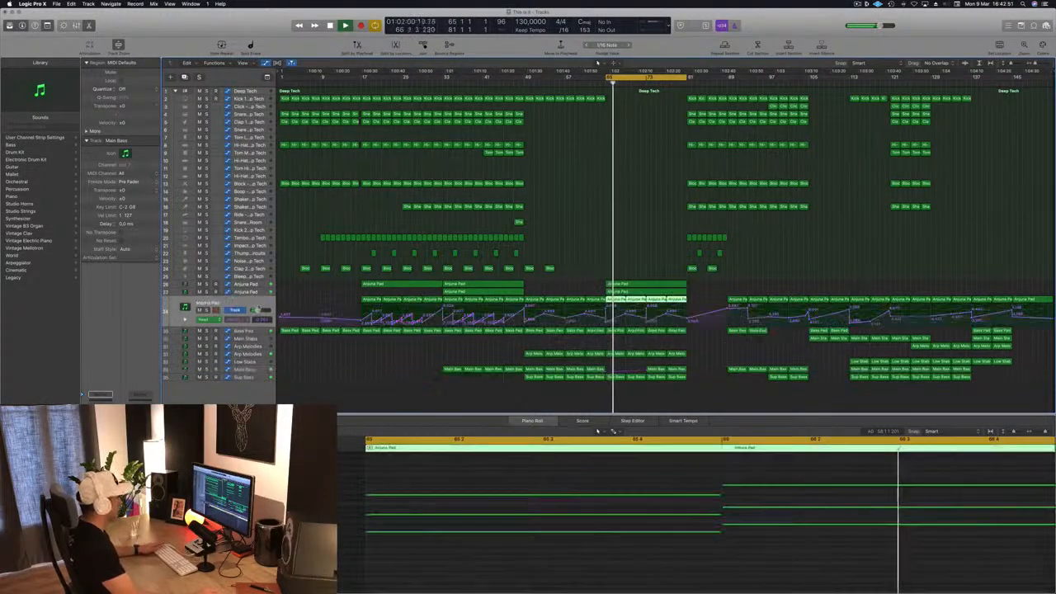
key(space)
key(space)
click(607, 314)
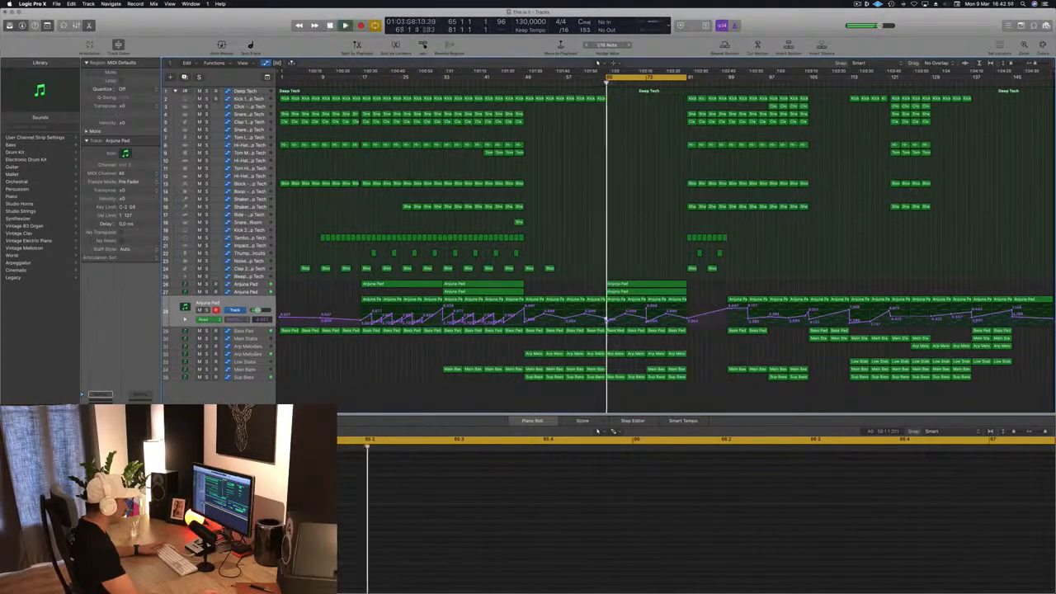
drag(606, 324, 606, 323)
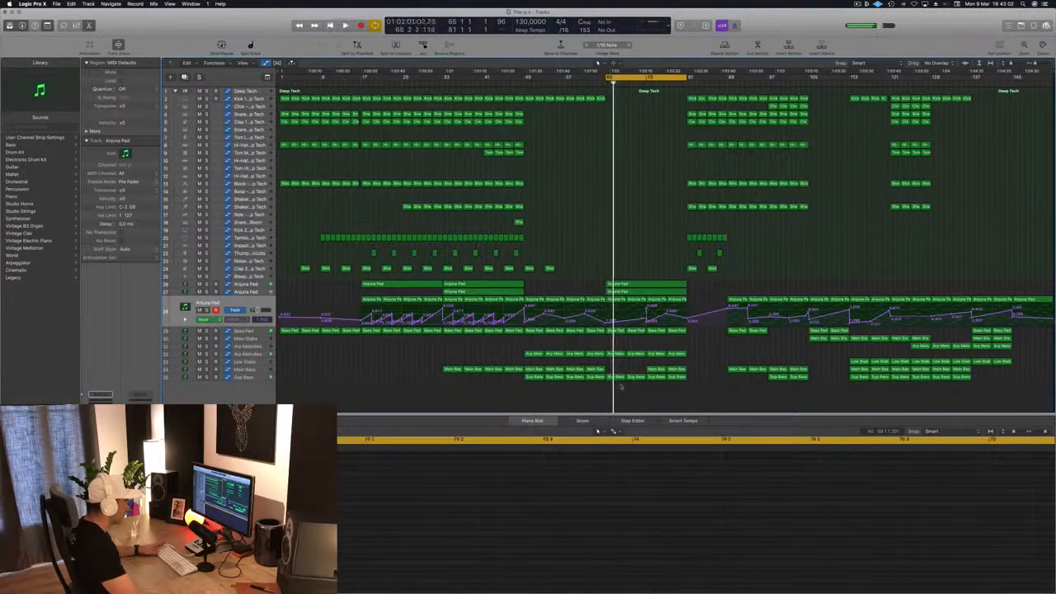
Delete the sub bass regions between bars 65 and 81.
drag(654, 390, 689, 377)
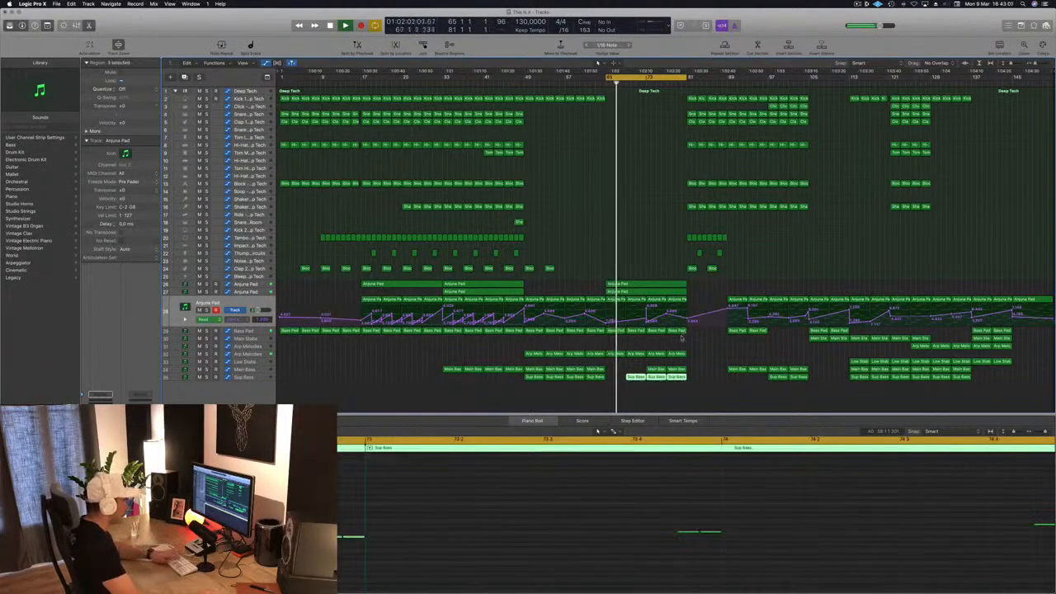
click(681, 338)
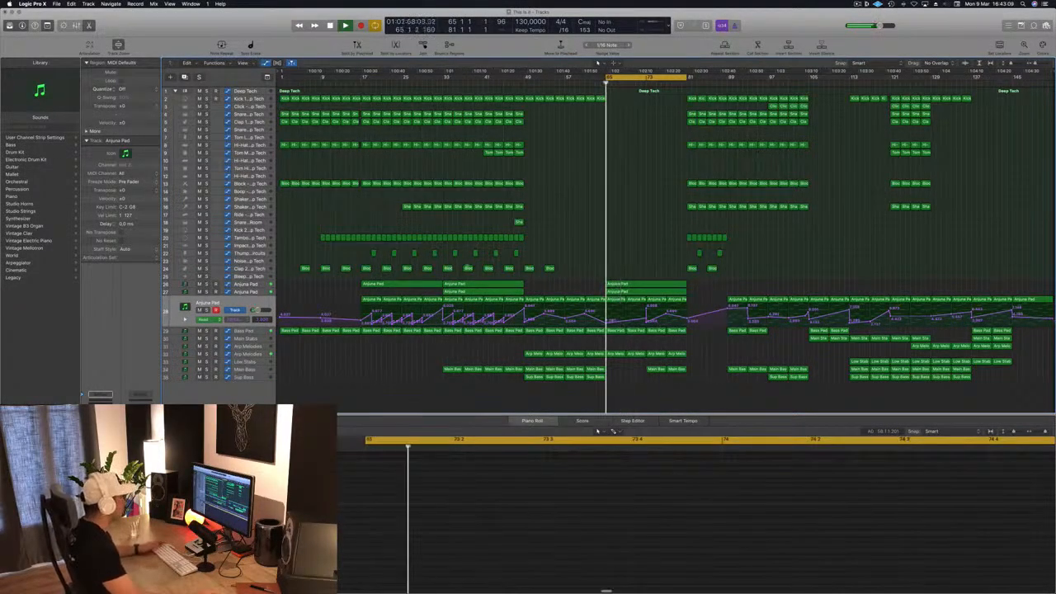
Adjust the automation point at bar 73 on the Anjuna Pad of track 28.
click(251, 293)
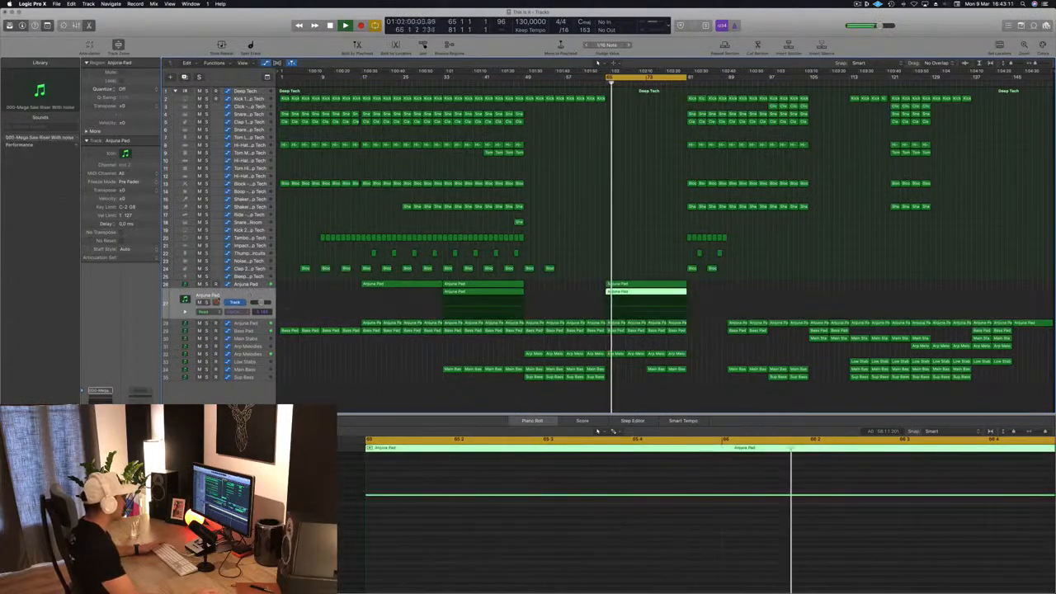
click(247, 323)
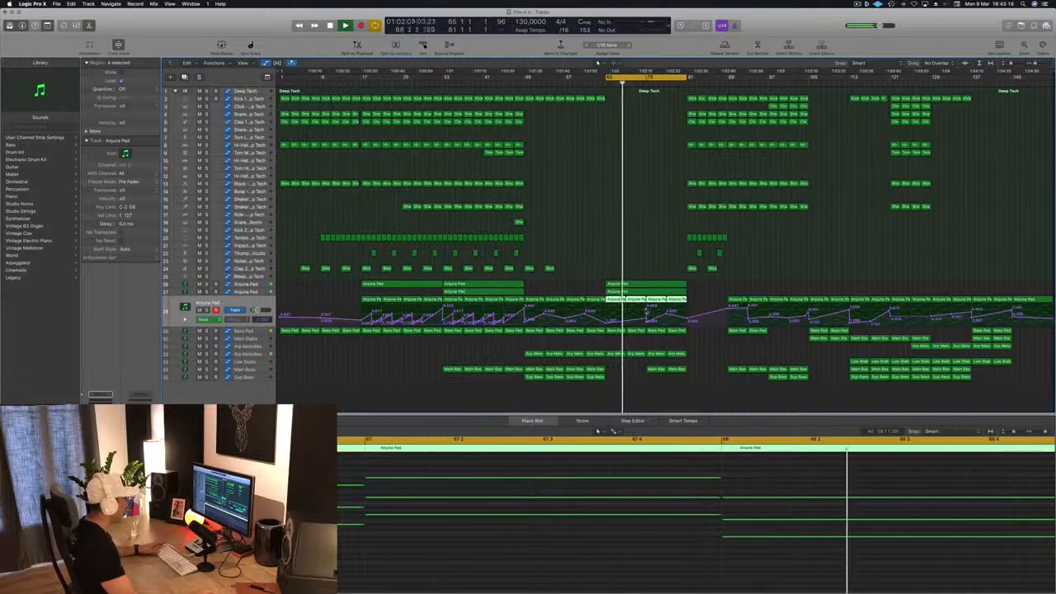
click(647, 312)
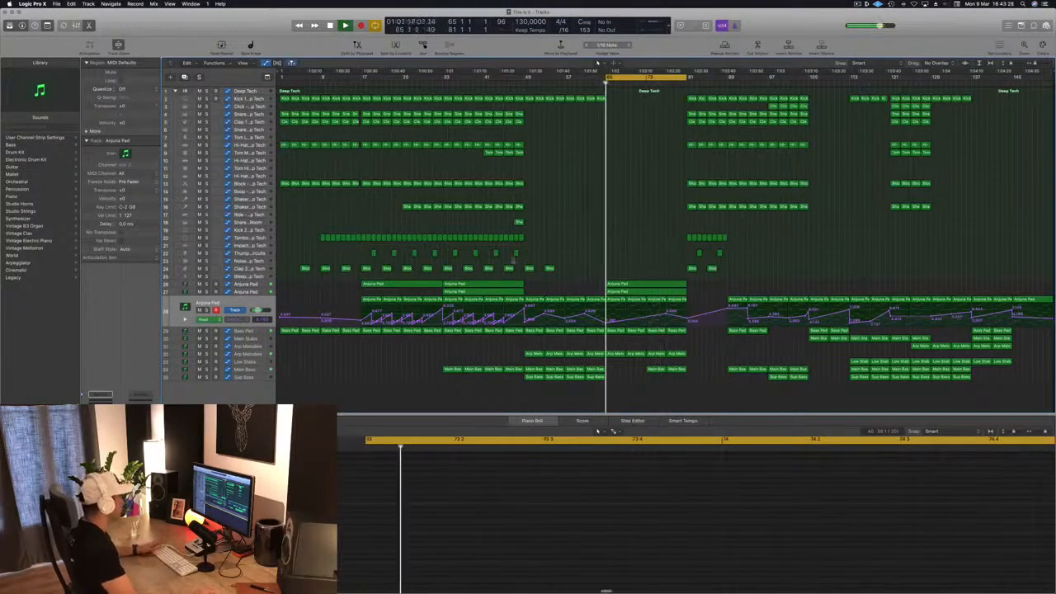
Shape the Arp Melodies cutoff automation to climb from a low point at bar 65 through bar 73 to bar 81.
click(248, 353)
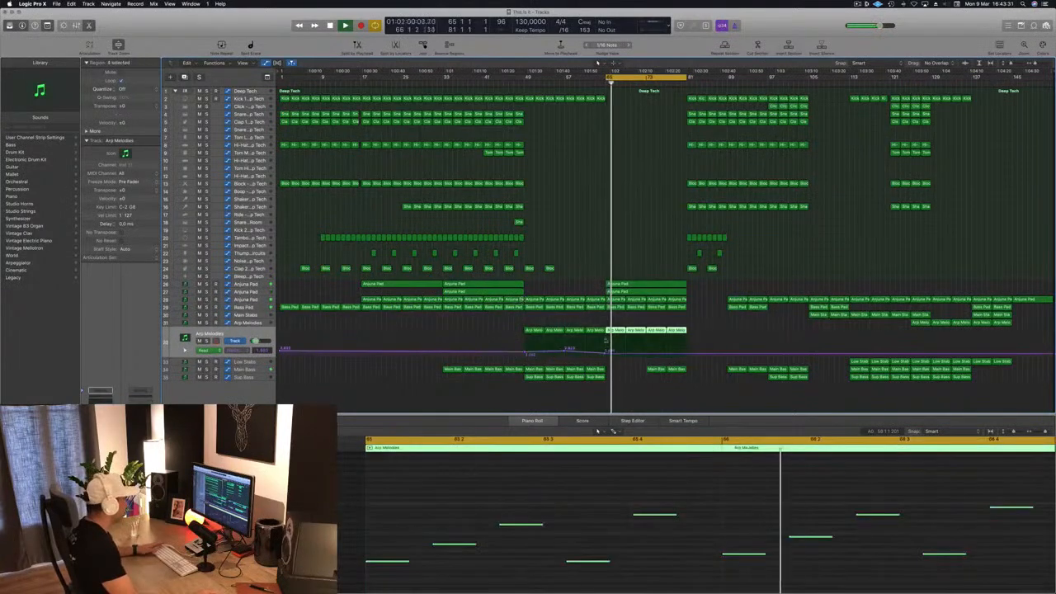
click(608, 353)
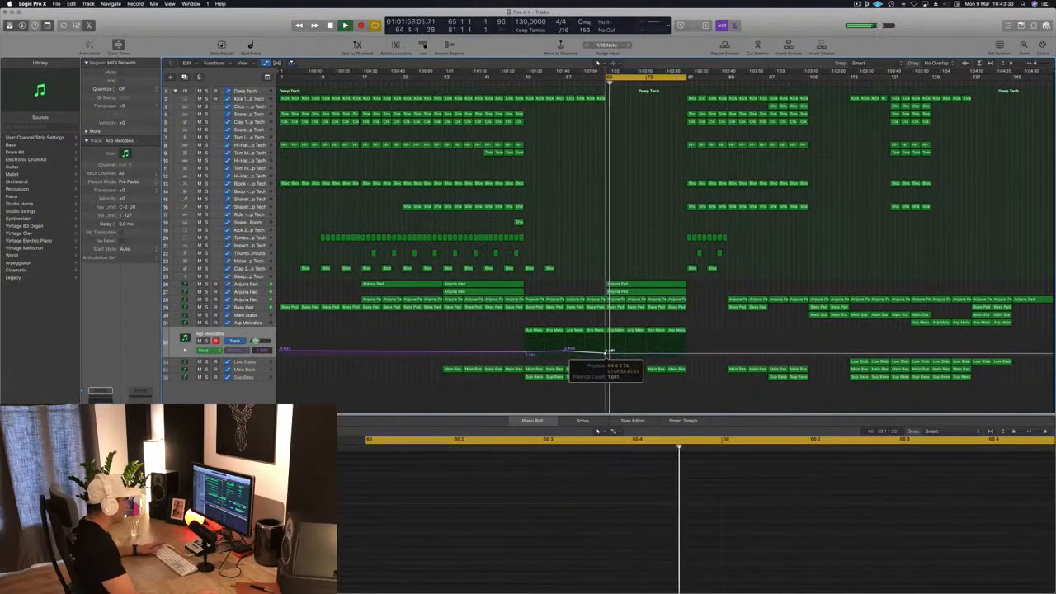
drag(646, 356, 647, 349)
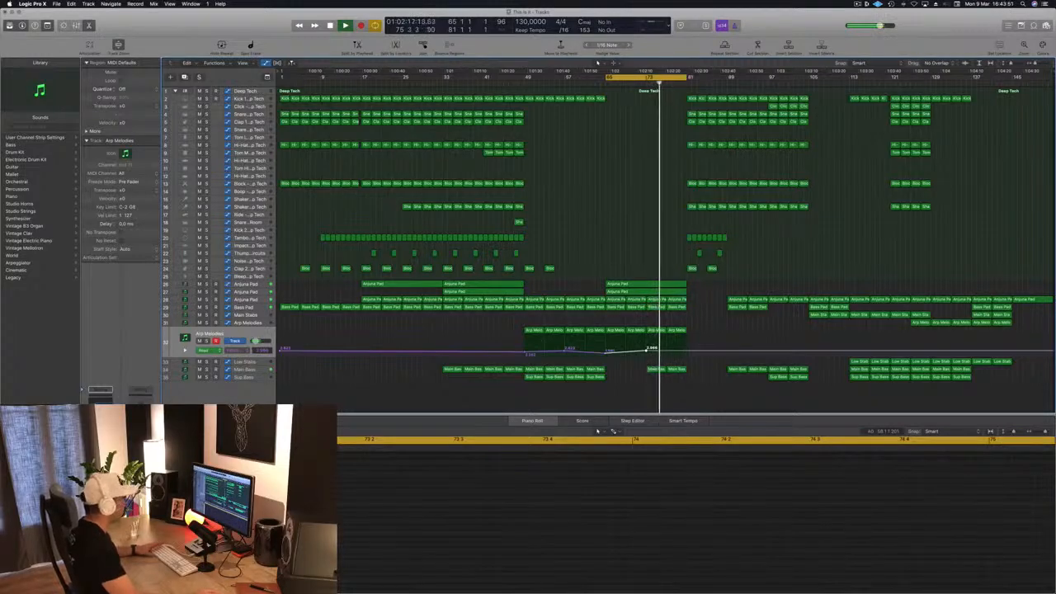
key(space)
key(space)
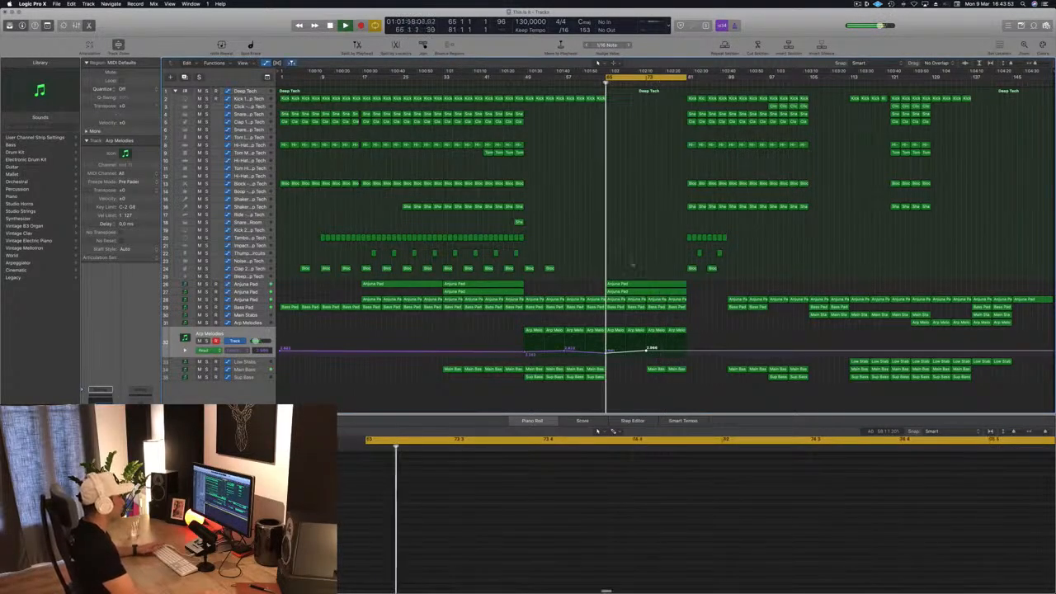
drag(690, 353, 689, 347)
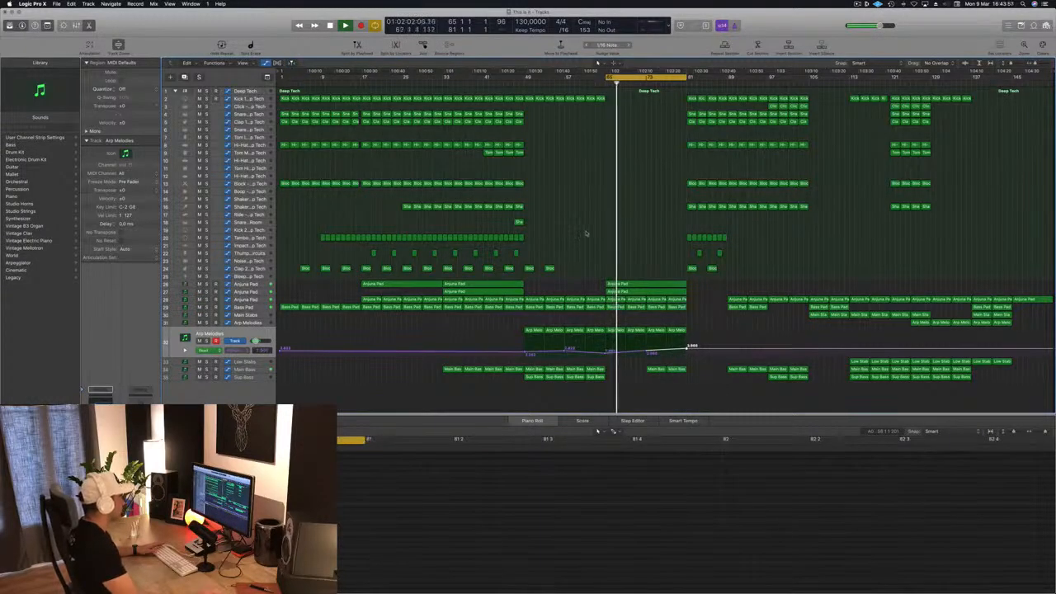
Try a copy of the last thump region before bar 49 at bar 65 on track 22 and edit its notes.
click(516, 254)
key(space)
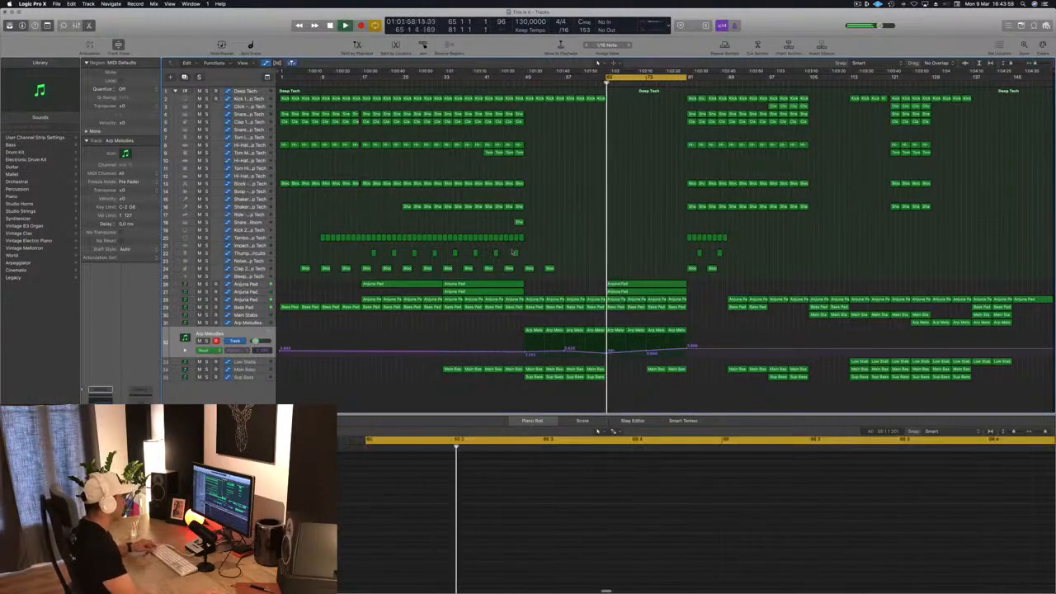
drag(515, 254, 608, 255)
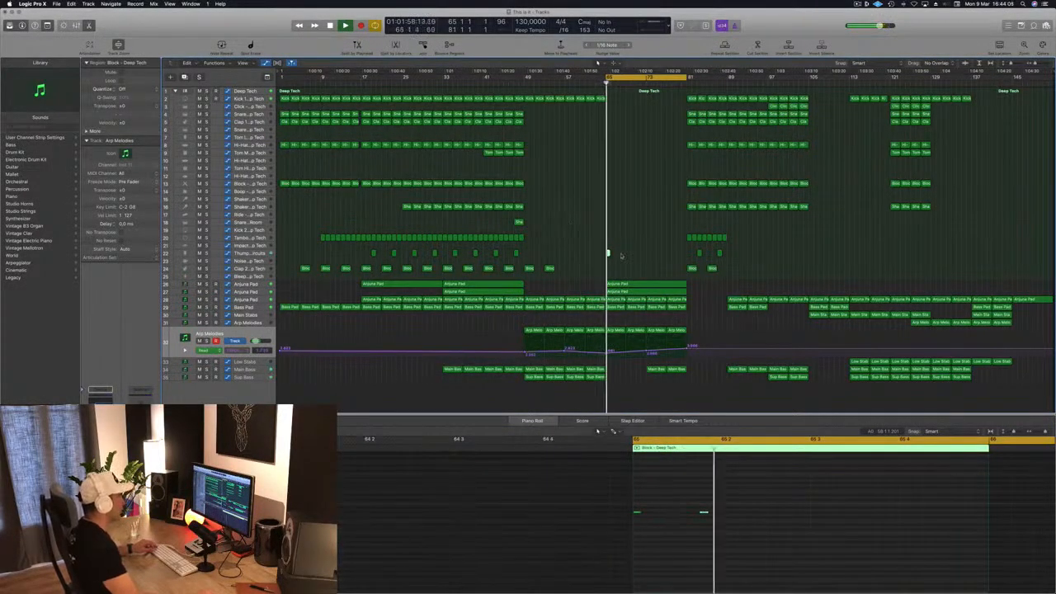
click(703, 512)
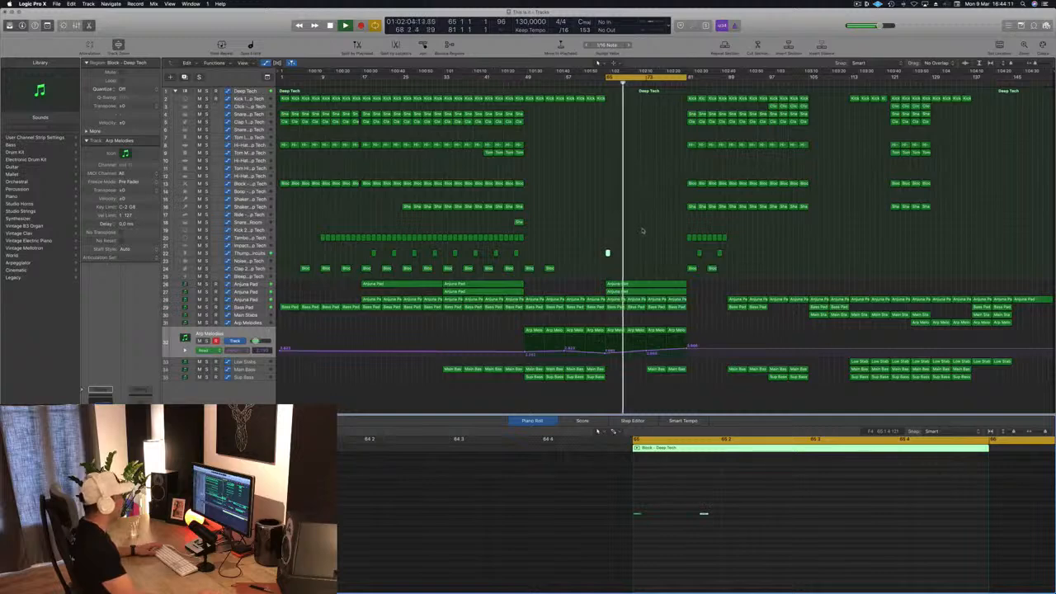
click(609, 251)
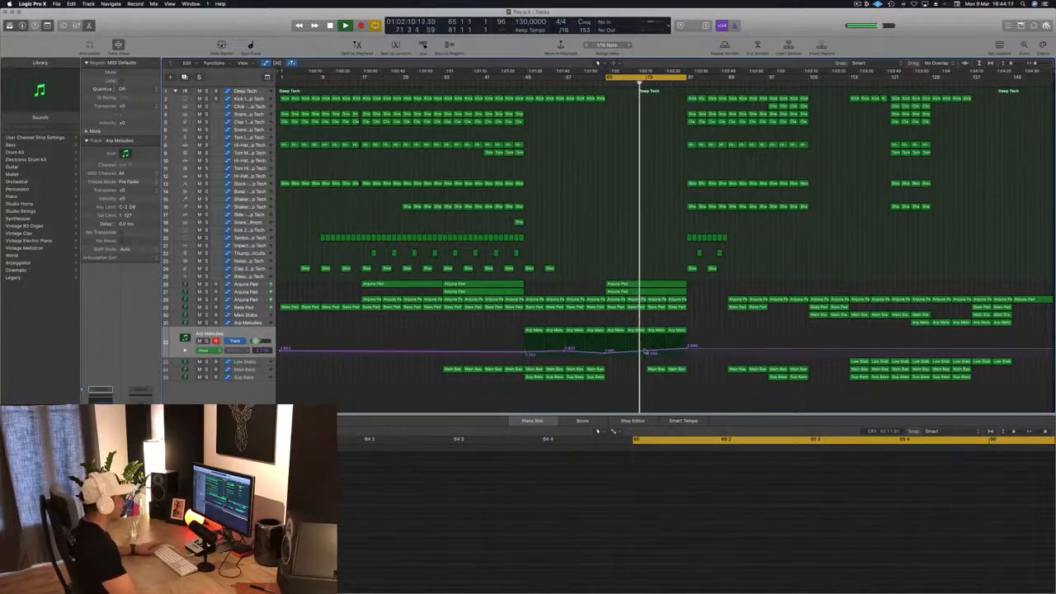
Steepen the rise of the Arp Melodies cutoff automation from bar 73 to bar 81.
drag(686, 349, 660, 352)
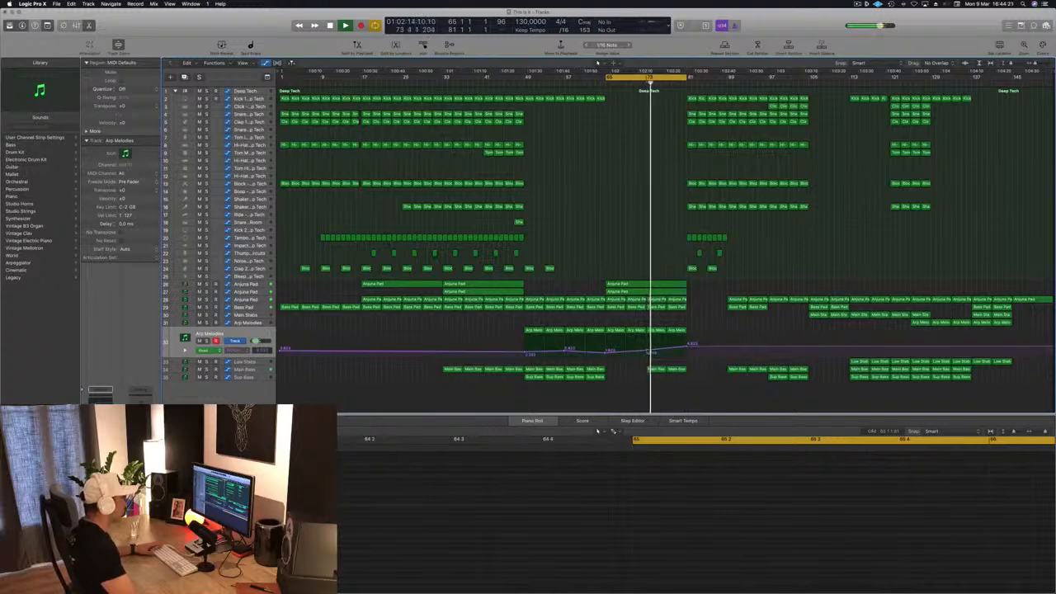
Steepen the Main Bass automation between about bar 77 and bar 81 so it climbs to a higher value at bar 81.
click(245, 370)
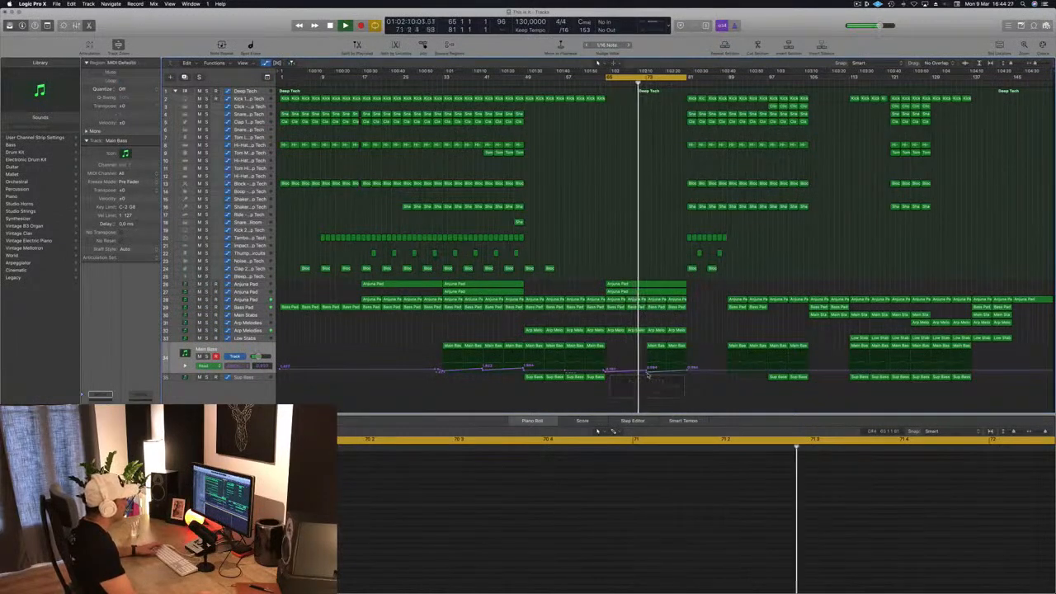
key(super+Right)
key(super+Right)
key(super+Right)
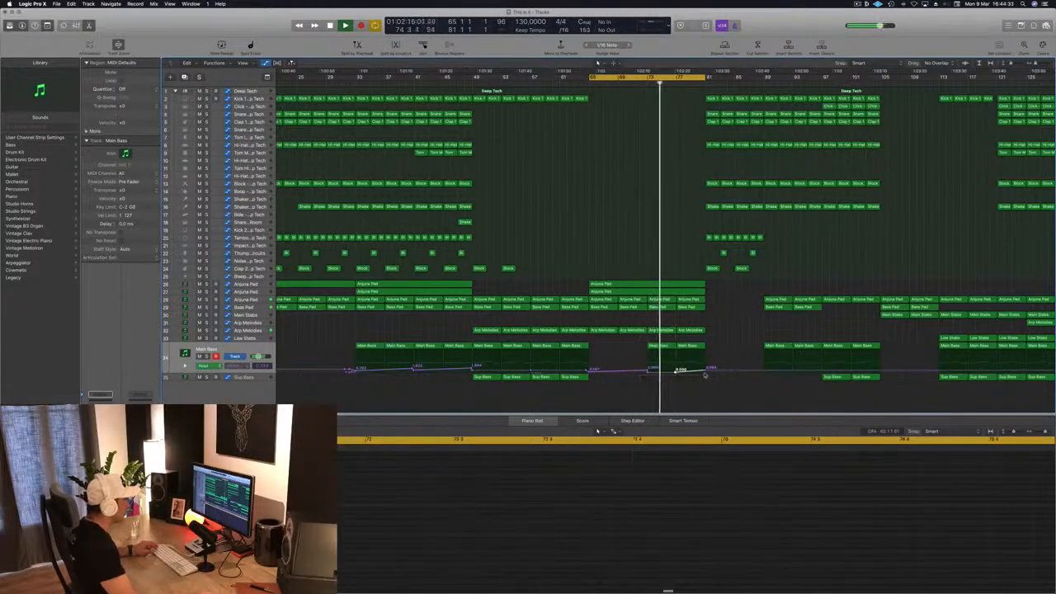
drag(706, 371, 691, 369)
click(694, 368)
key(super+Left)
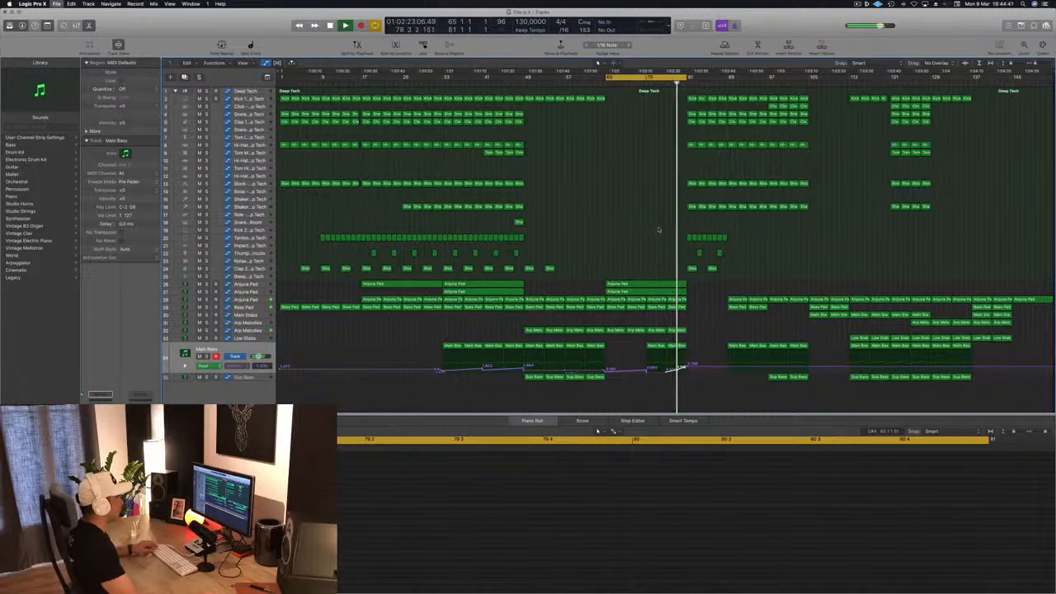
key(super+Right)
key(super+Right)
key(super+Left)
key(super+Left)
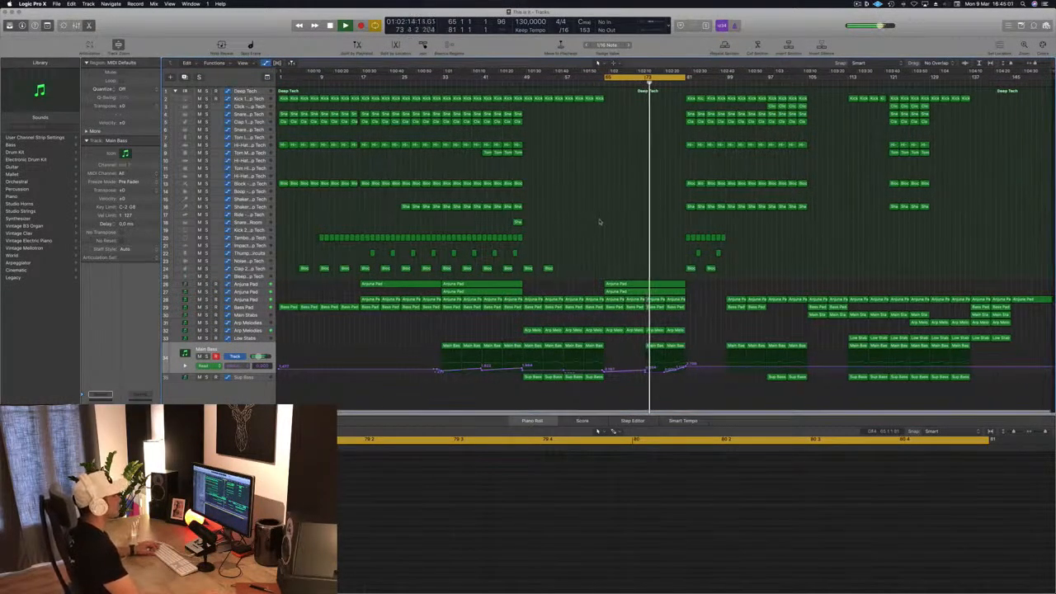
Raise the automation on the Anjuna Pad of track 28 to a peak just before bar 81, with a sharp drop at bar 81.
click(249, 301)
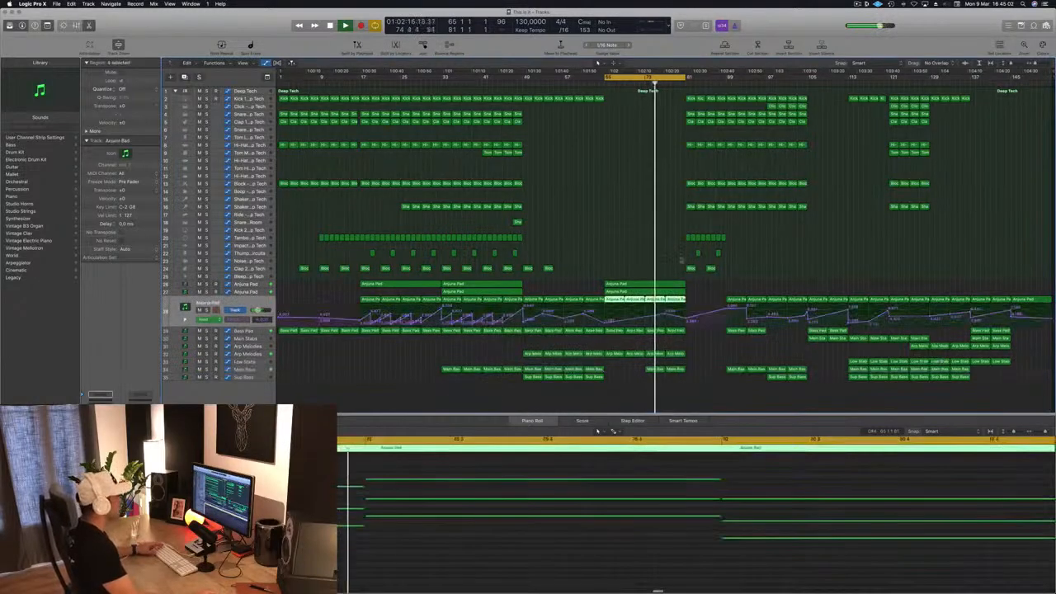
click(685, 317)
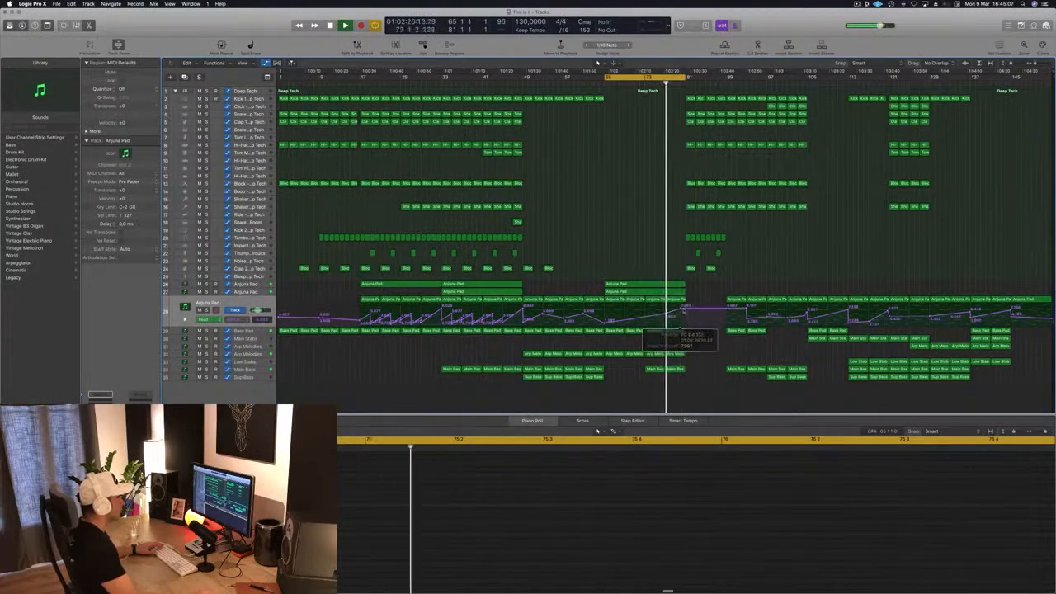
mouse_move(684, 307)
mouse_down()
mouse_move(687, 323)
mouse_move(682, 306)
mouse_up()
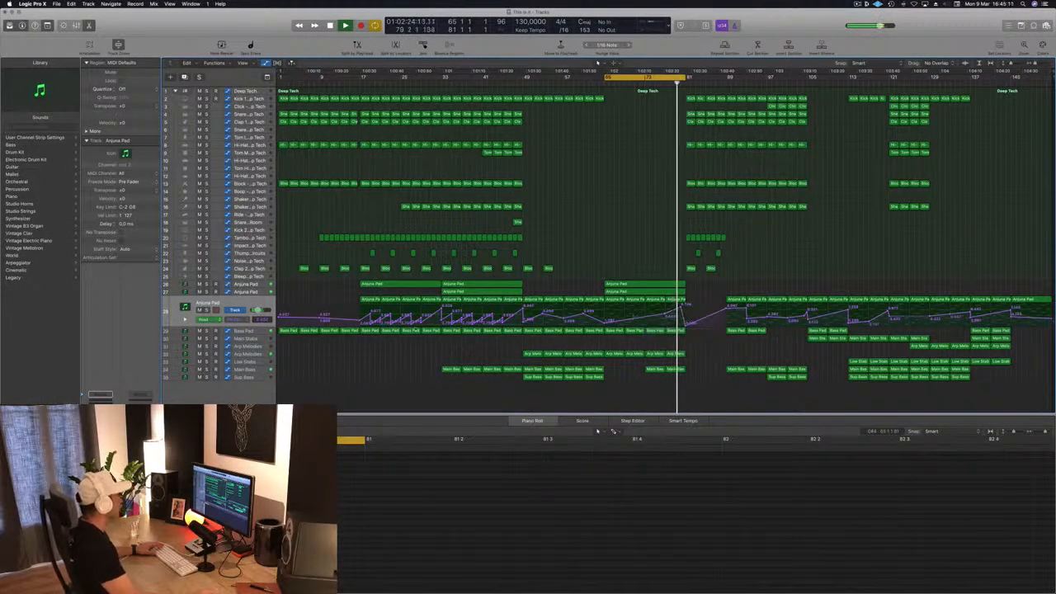
Shape the Bass Pad cutoff automation to rise from a low point at bar 65 to a peak just before bar 81, dropping to 0.000 at bar 81.
click(258, 332)
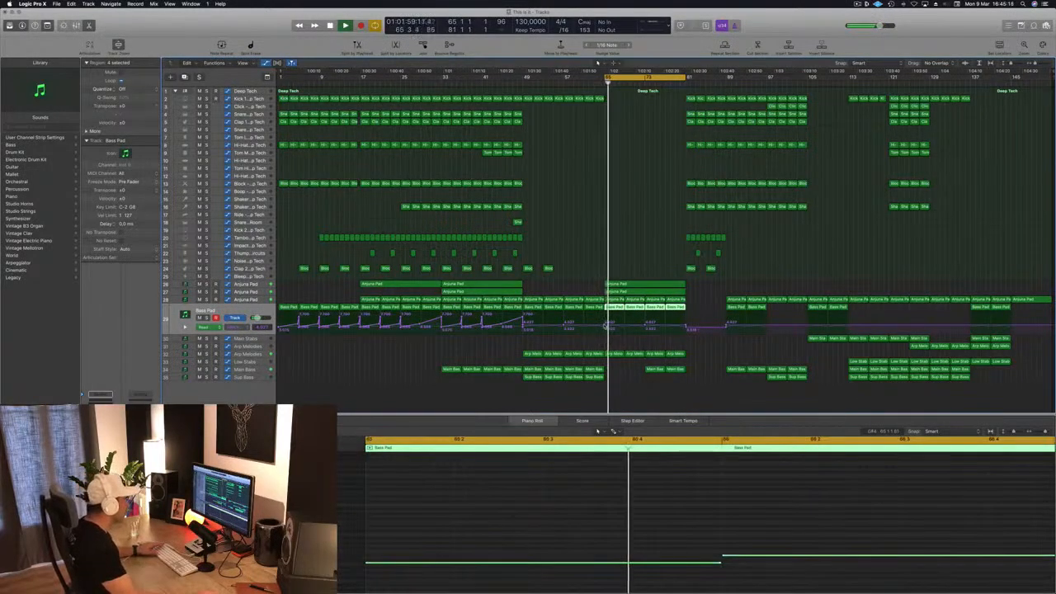
click(605, 326)
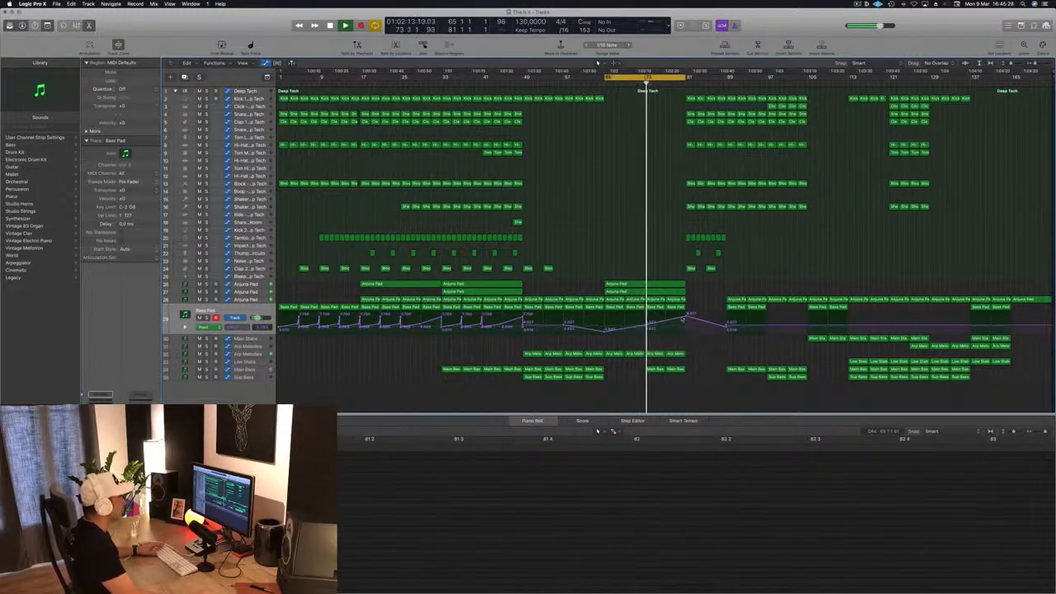
drag(687, 318, 686, 332)
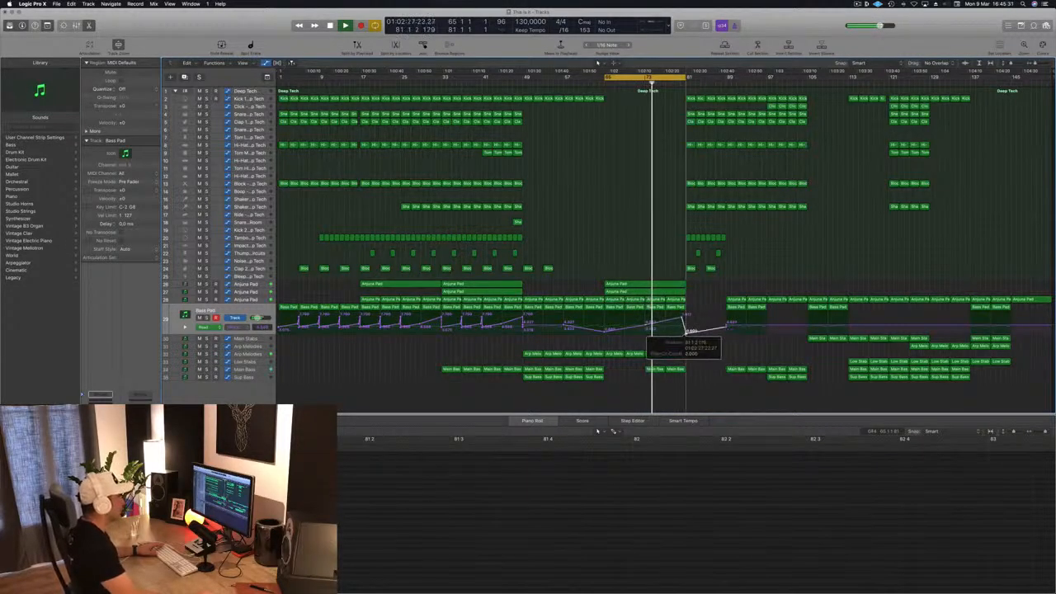
click(682, 317)
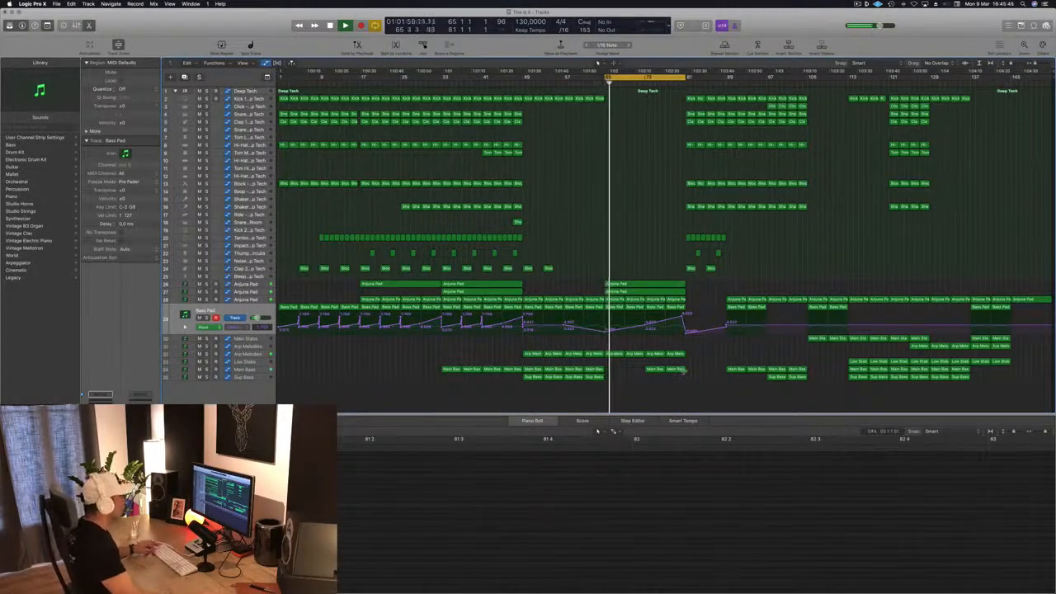
Split off the short end of the last Main Bass region just before bar 81 and delete that piece.
scroll(684, 373, up, 10)
scroll(961, 363, down, 3)
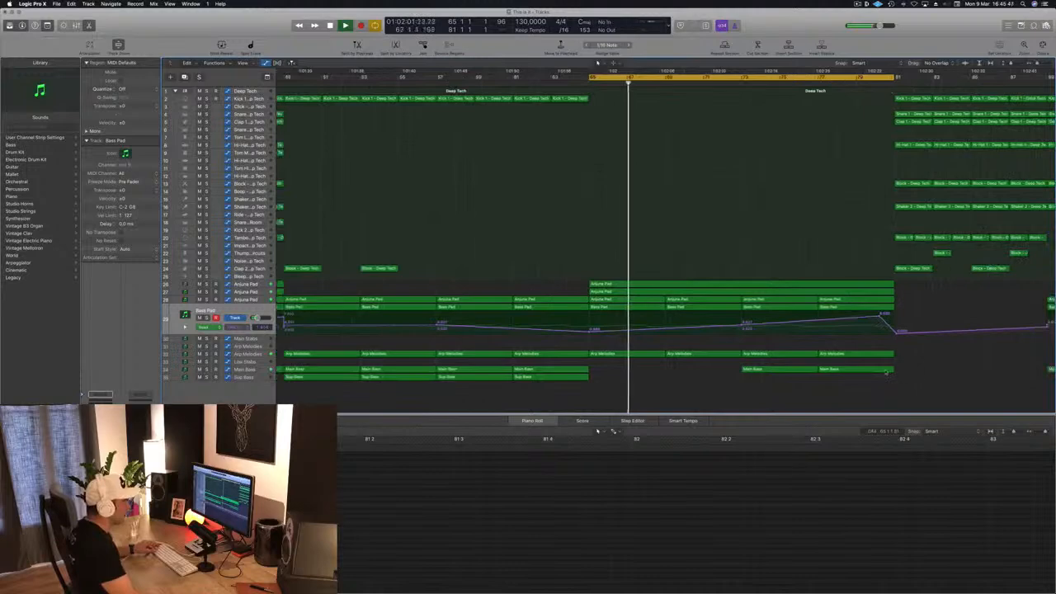
click(887, 372)
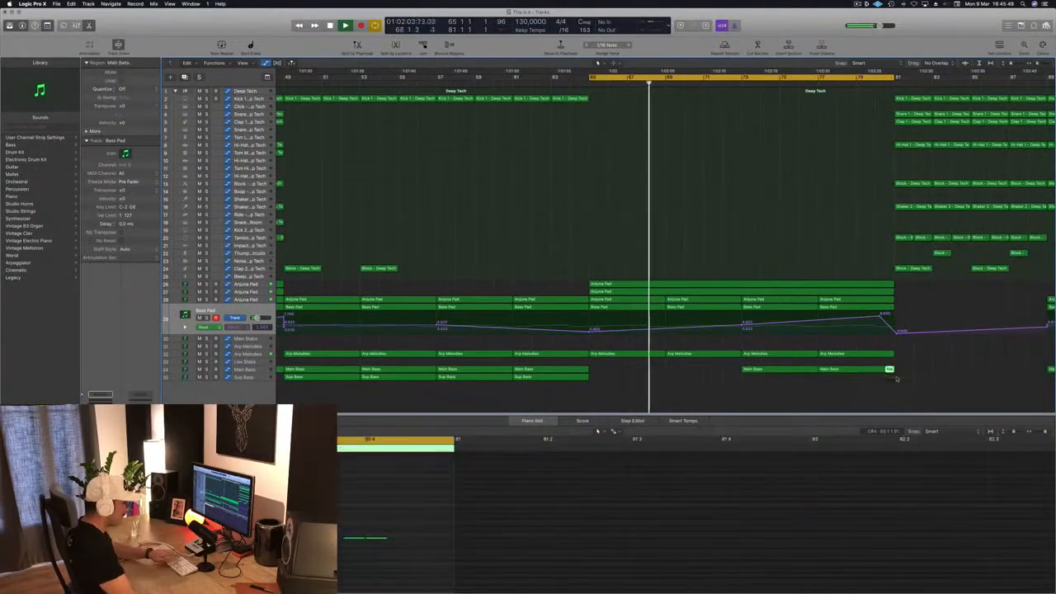
Place a copy of the Kick 1 region on the kick track at bar 79, directly before bar 81.
scroll(837, 223, left, 3)
scroll(813, 201, down, 5)
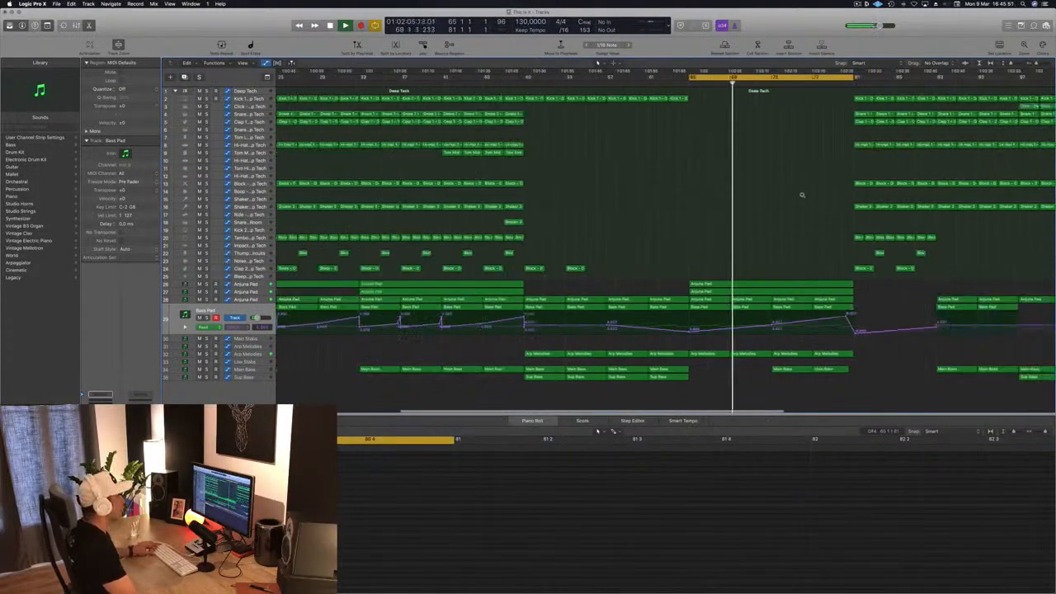
click(817, 98)
drag(819, 100, 806, 102)
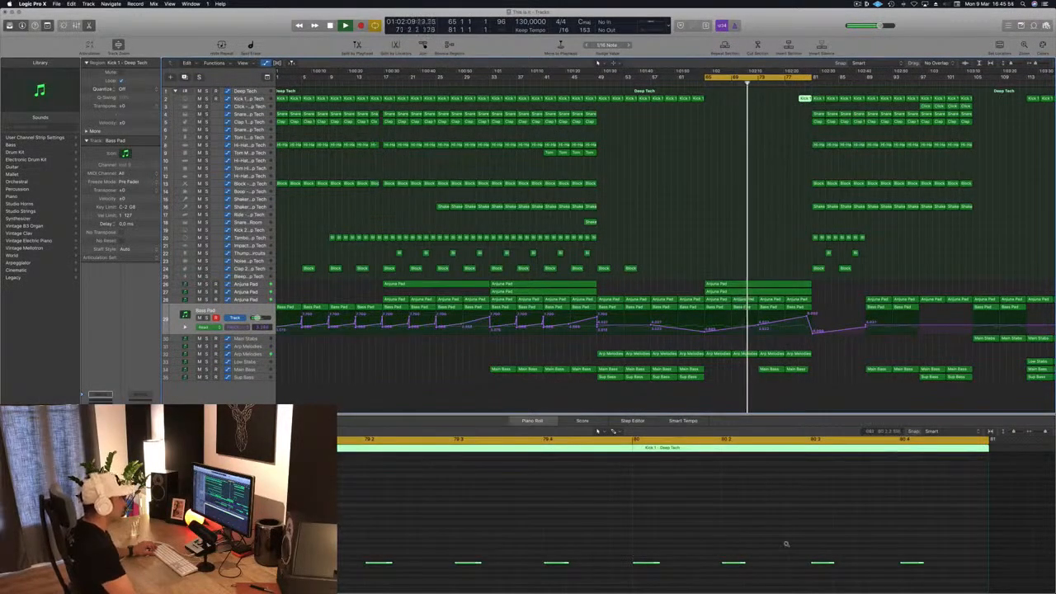
Copy the kick notes in the bar 79 region between the beats to double the pattern, doubling it once more in bar 80.
key(super+Left)
scroll(498, 537, left, 5)
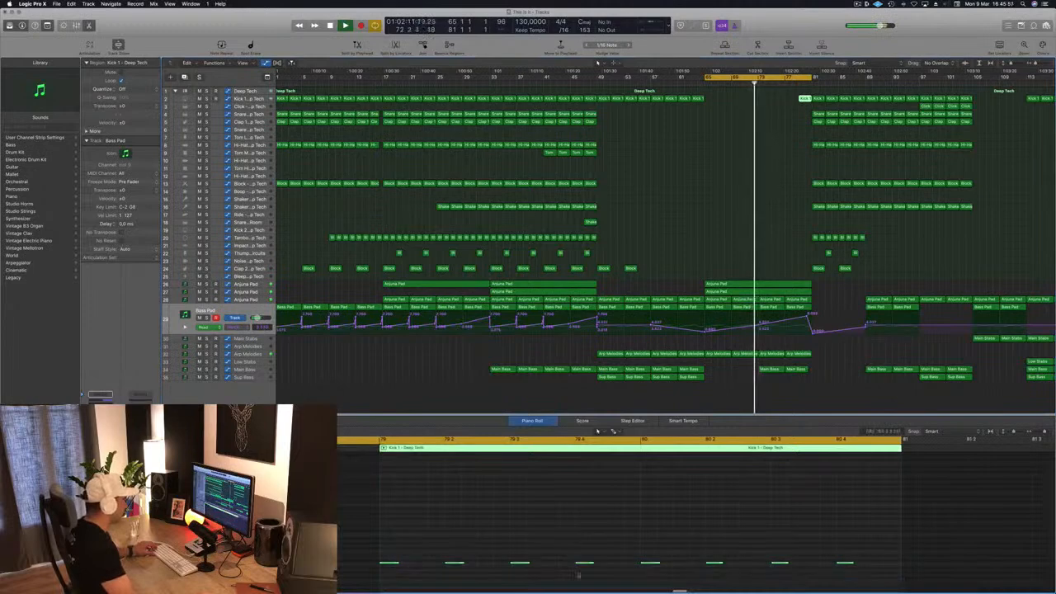
drag(393, 564, 426, 568)
drag(648, 547, 880, 564)
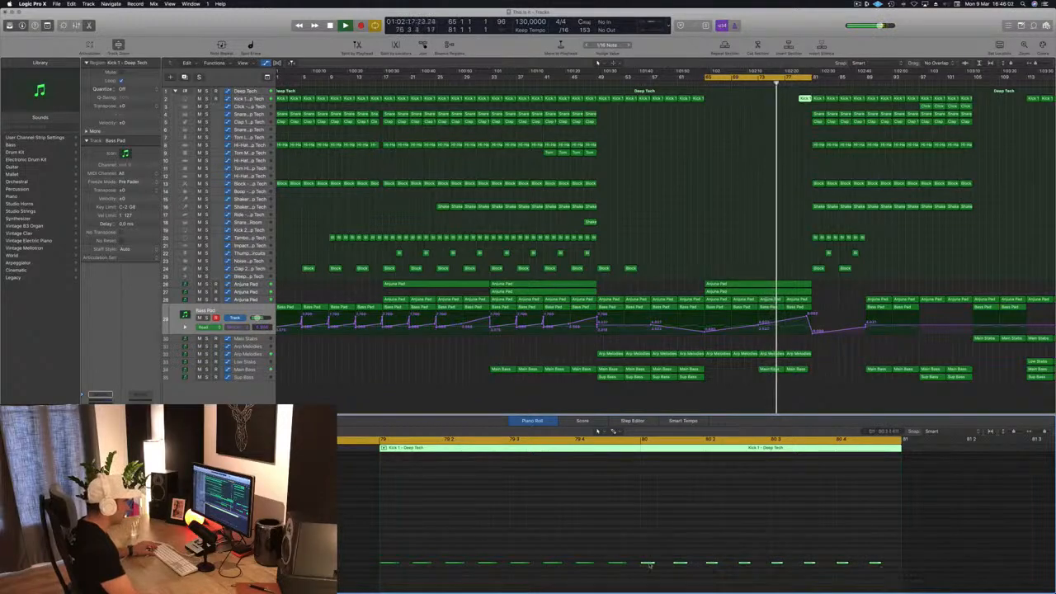
drag(652, 566, 665, 568)
click(736, 240)
key(super+Right)
key(super+Right)
key(super+Right)
key(super+Right)
key(super+Right)
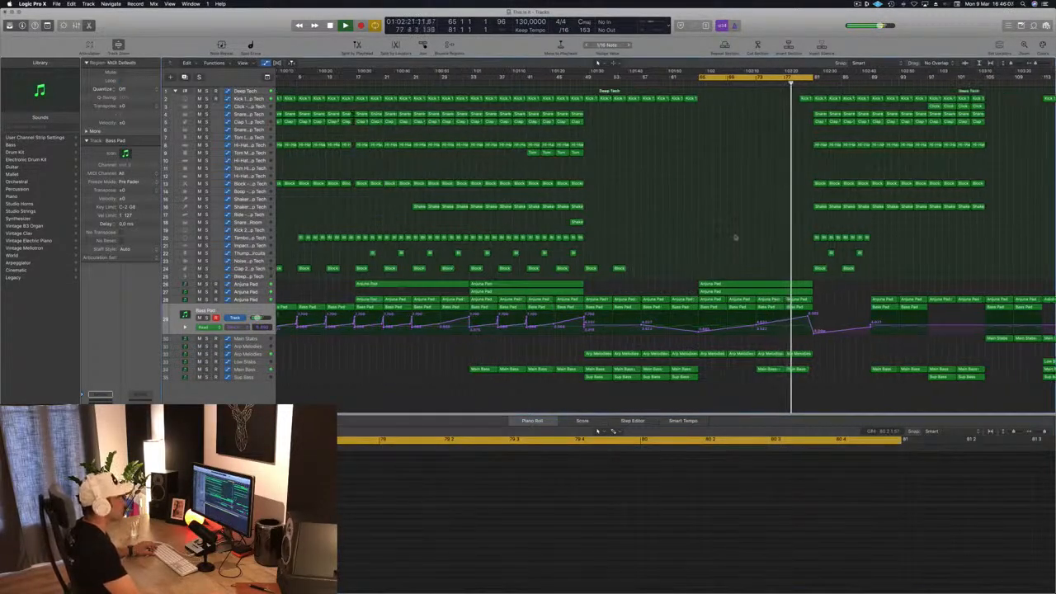
key(super+Left)
key(super+Left)
key(super+Left)
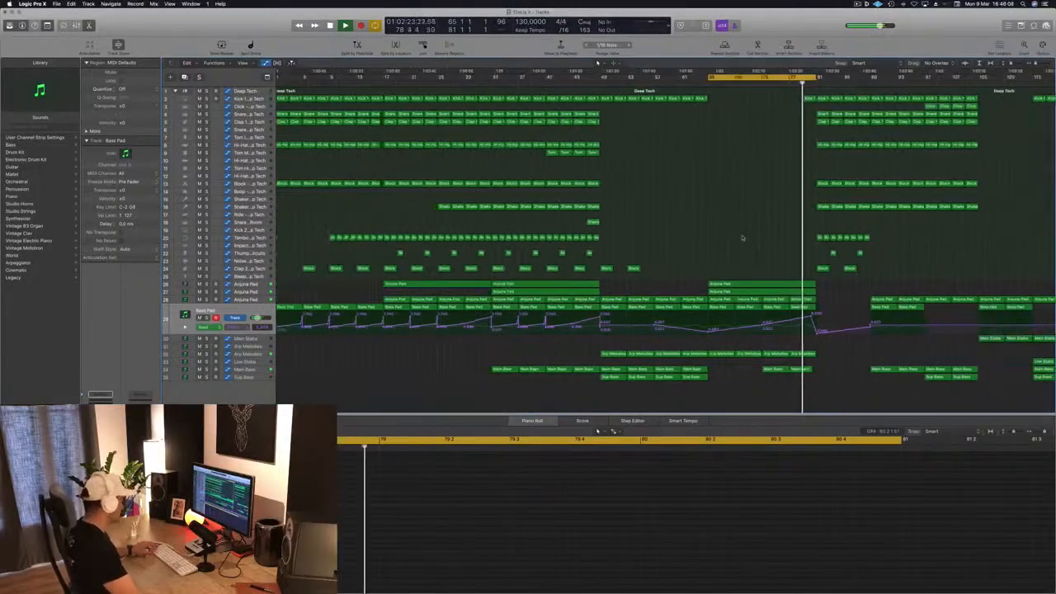
key(super+Left)
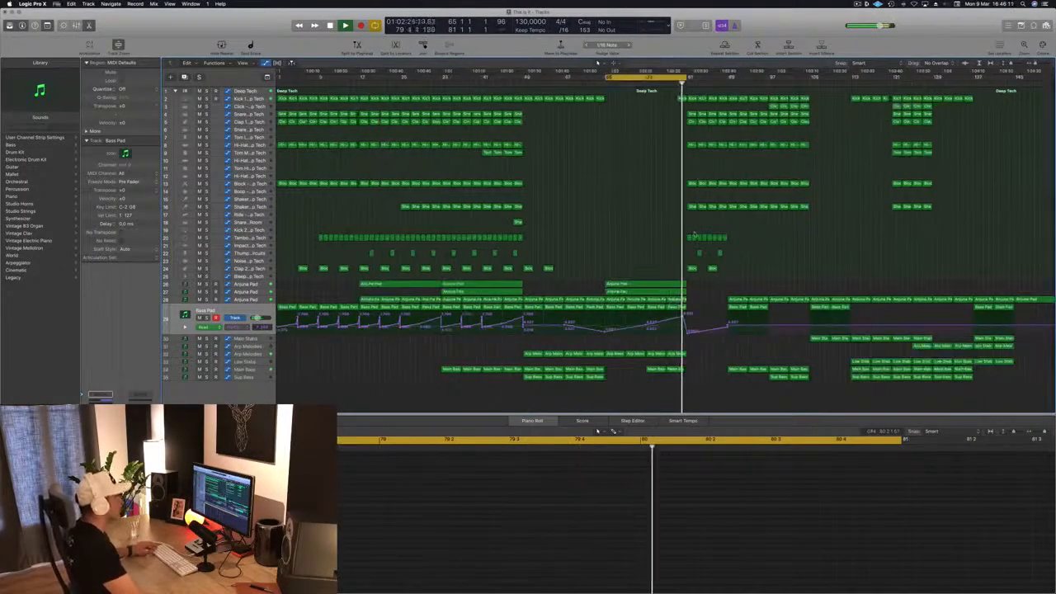
key(super+Right)
key(super+Right)
key(super+Right)
key(super+Left)
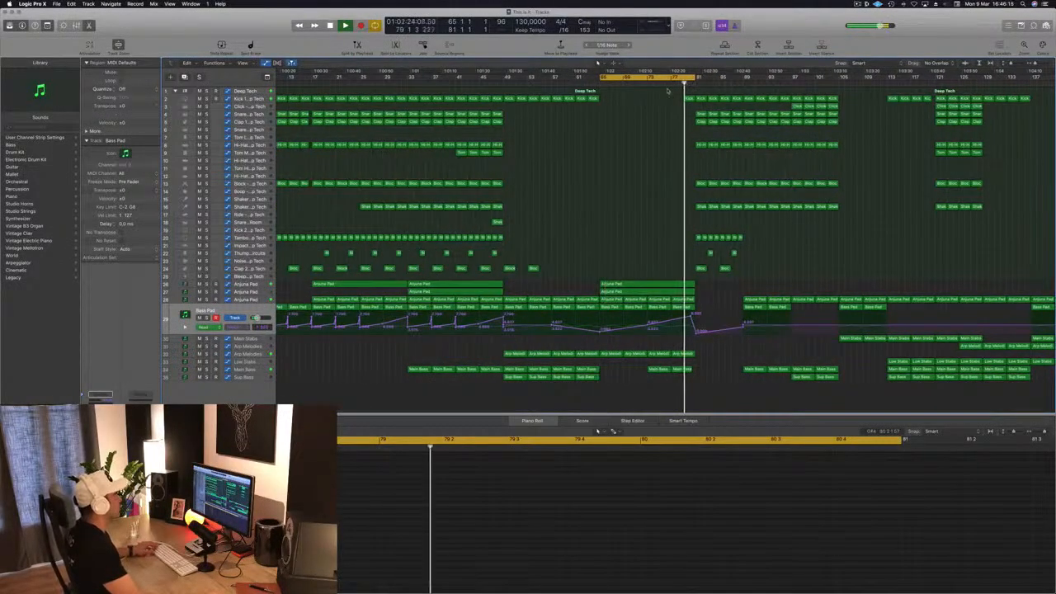
Extend the start of the cycle range back to bar 61 and listen through the breakdown.
key(super+Left)
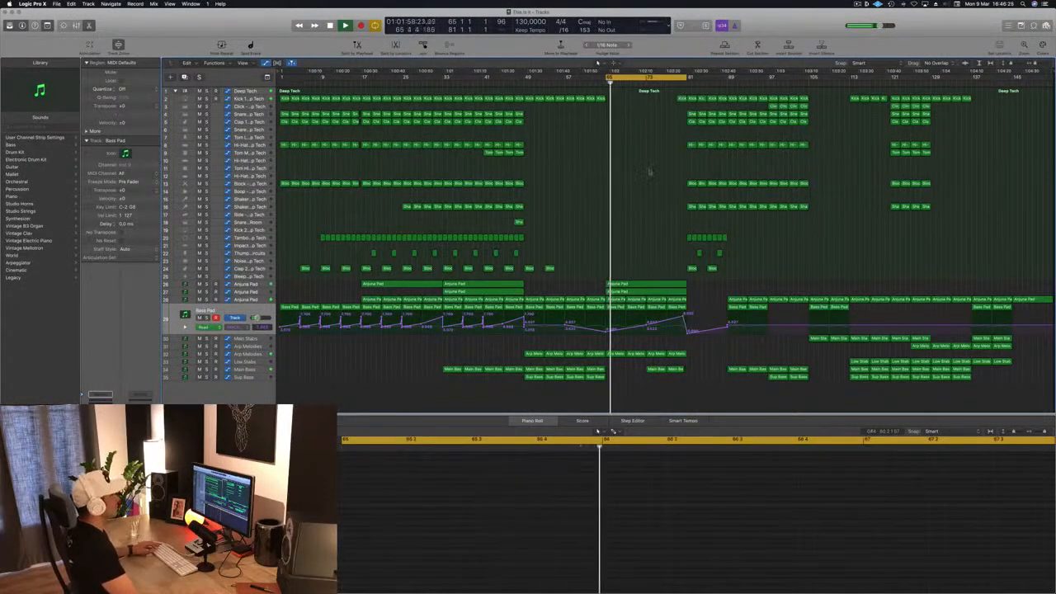
scroll(648, 175, up, 3)
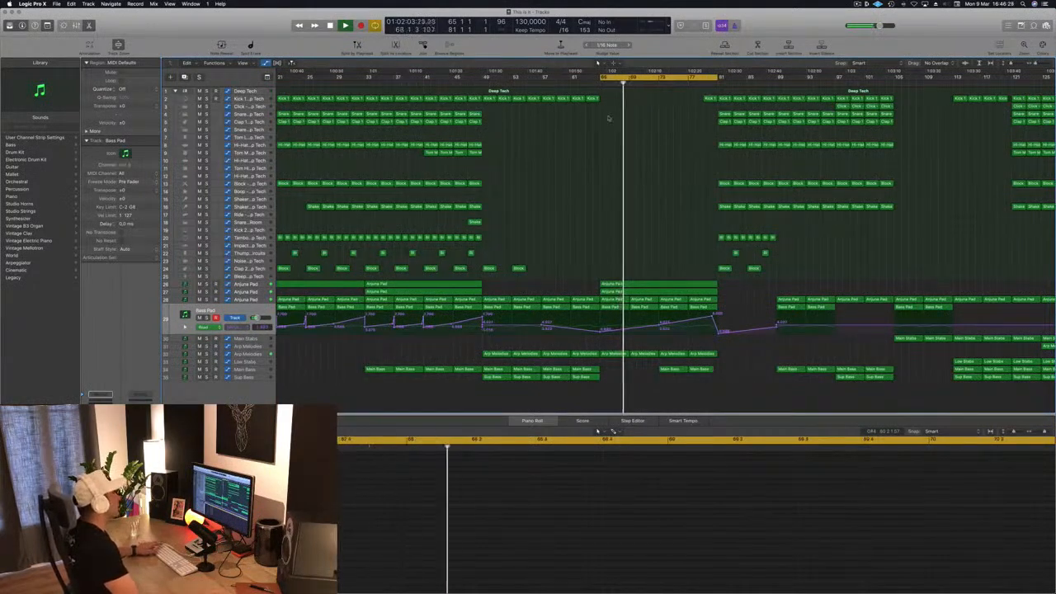
drag(601, 80, 572, 79)
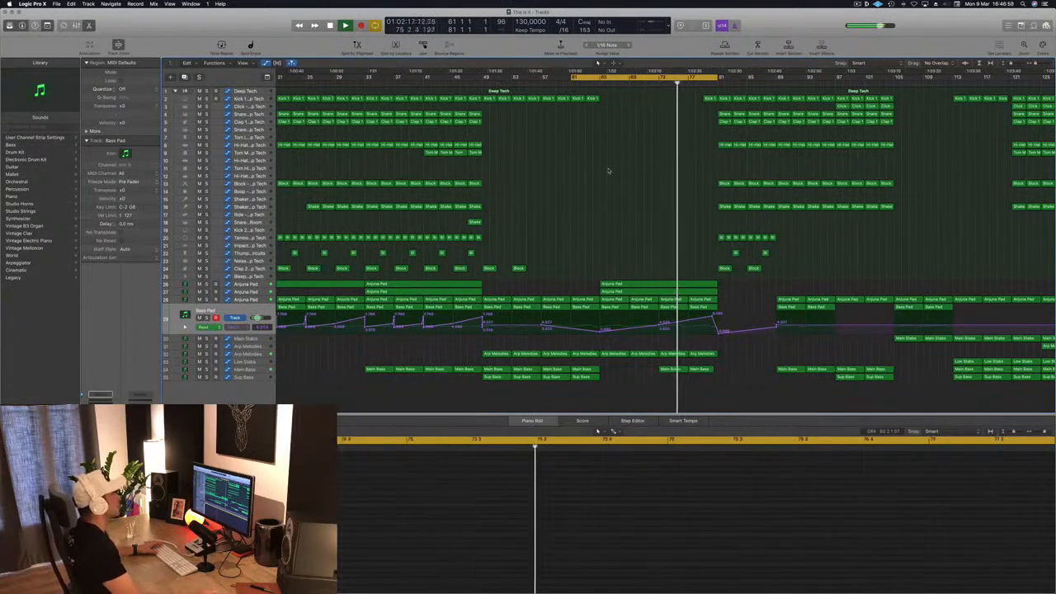
Dip the Kick 1 volume automation at bar 79 and ramp it back up to -2.0 dB at bar 81.
click(707, 98)
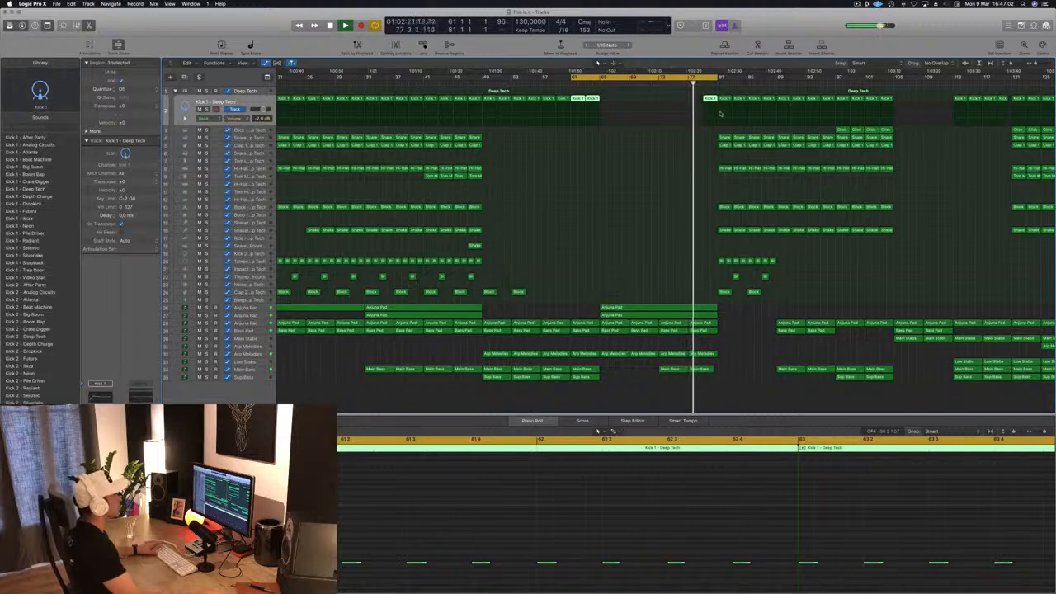
click(701, 112)
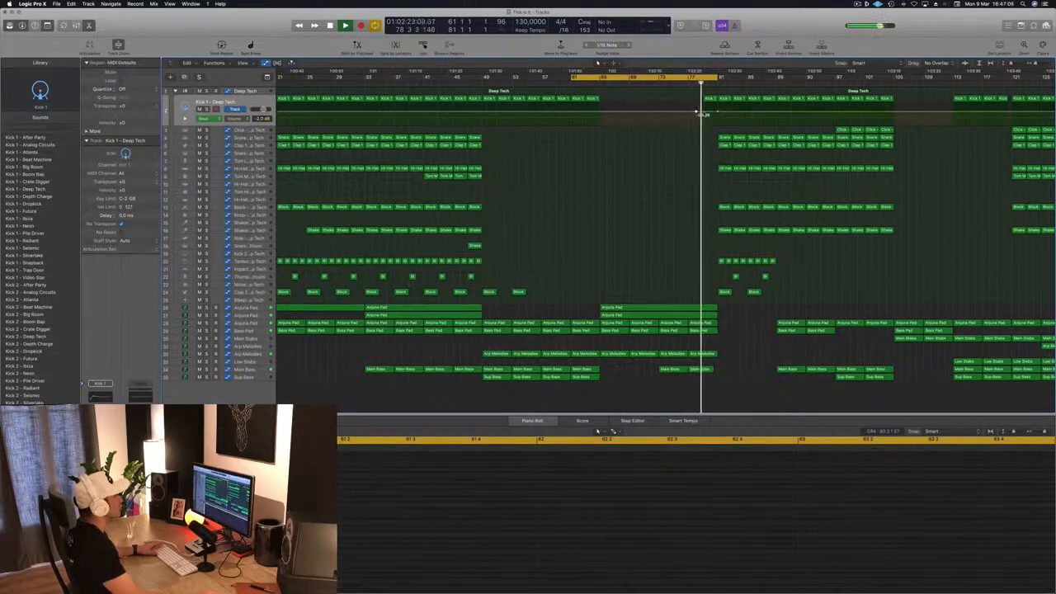
drag(700, 113, 706, 122)
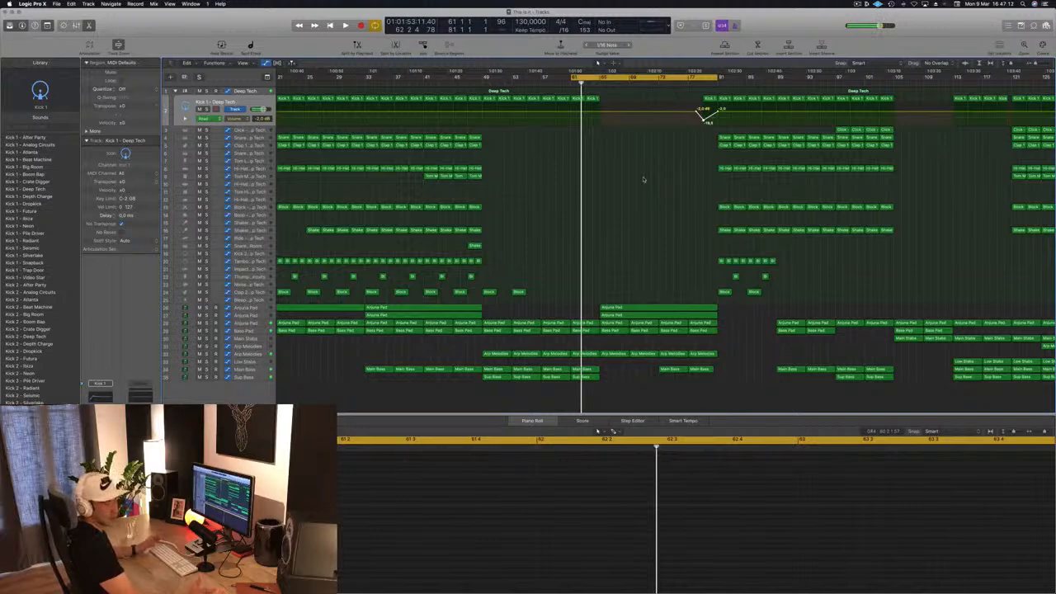
Shorten the cycle range to start at bar 77 and play the kick build-up from there.
key(space)
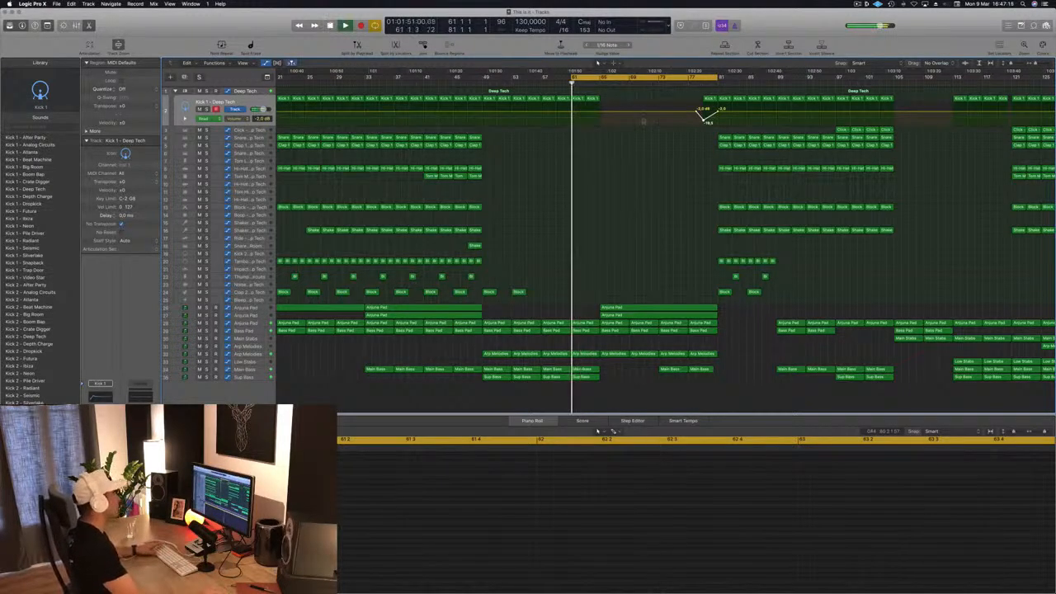
drag(576, 80, 689, 77)
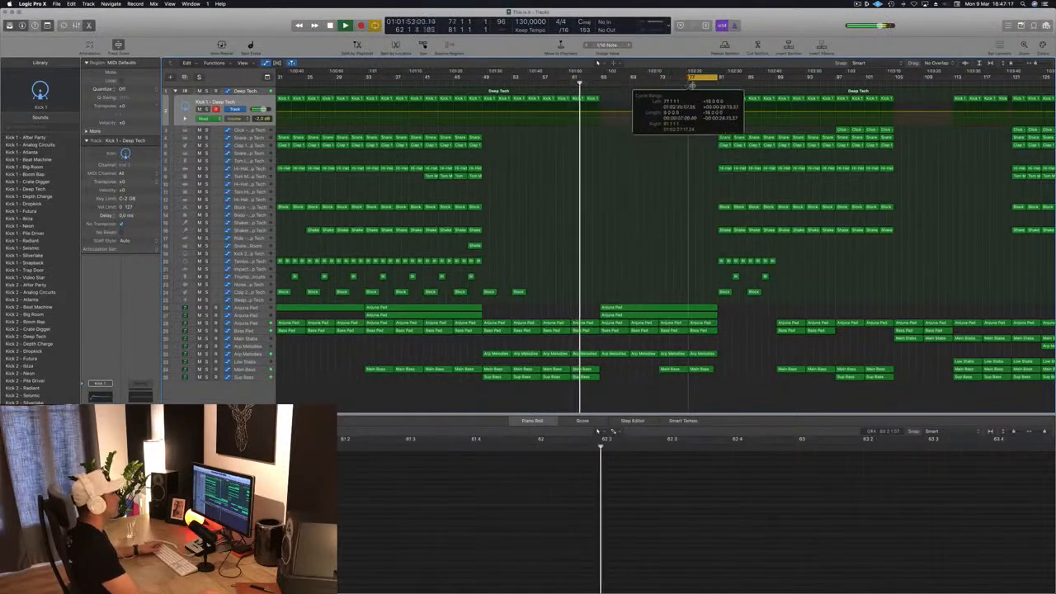
key(space)
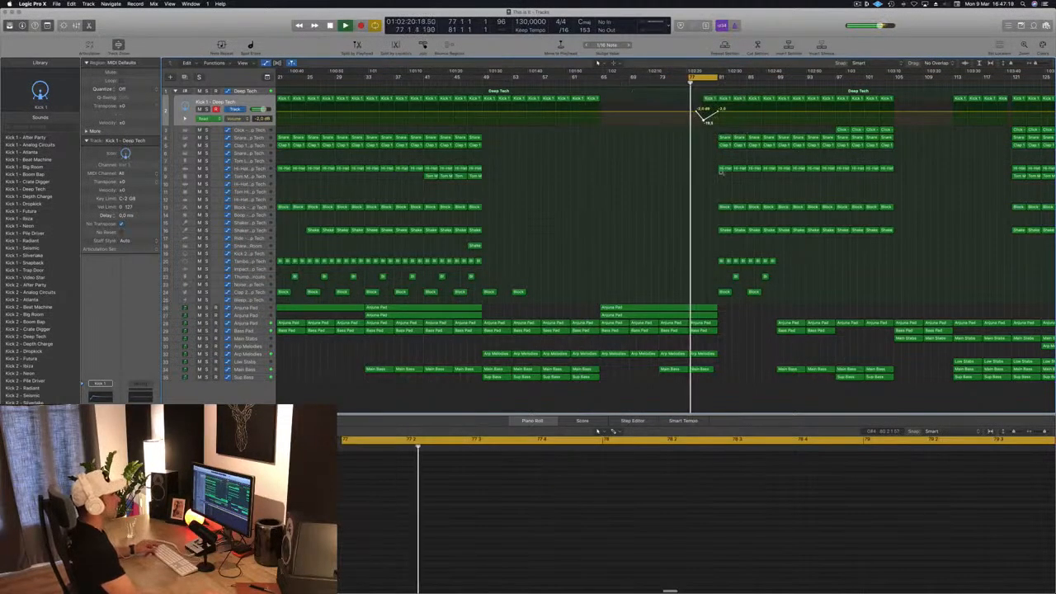
Lengthen the cycle range to six bars, shift it to start at bar 81, and play that section.
key(super+Right)
key(super+Right)
key(super+Right)
key(super+Right)
key(super+Right)
key(super+Left)
key(super+Left)
key(super+Left)
key(super+Left)
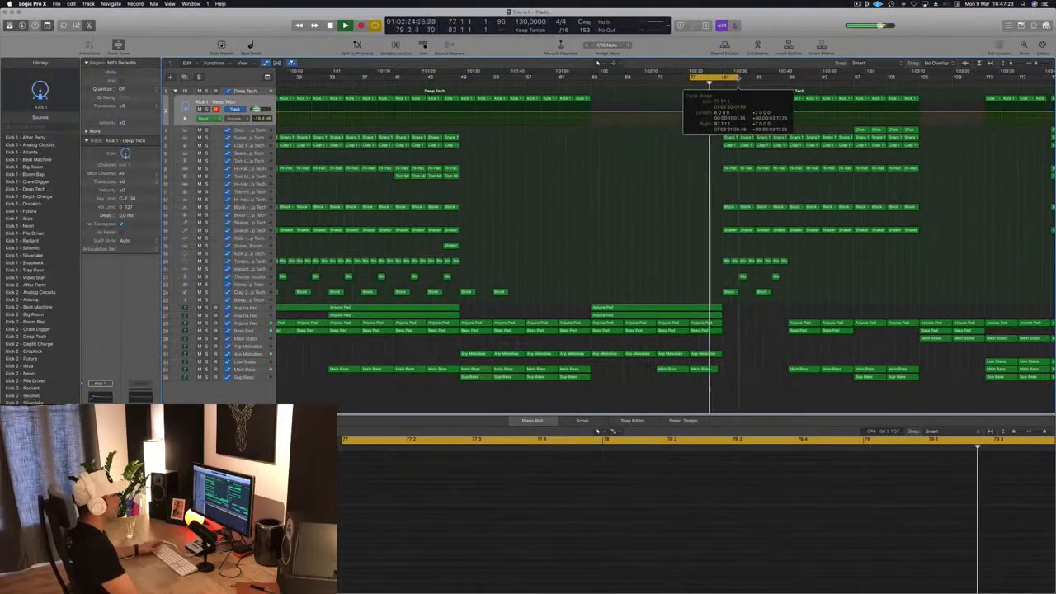
drag(710, 79, 738, 80)
key(space)
key(space)
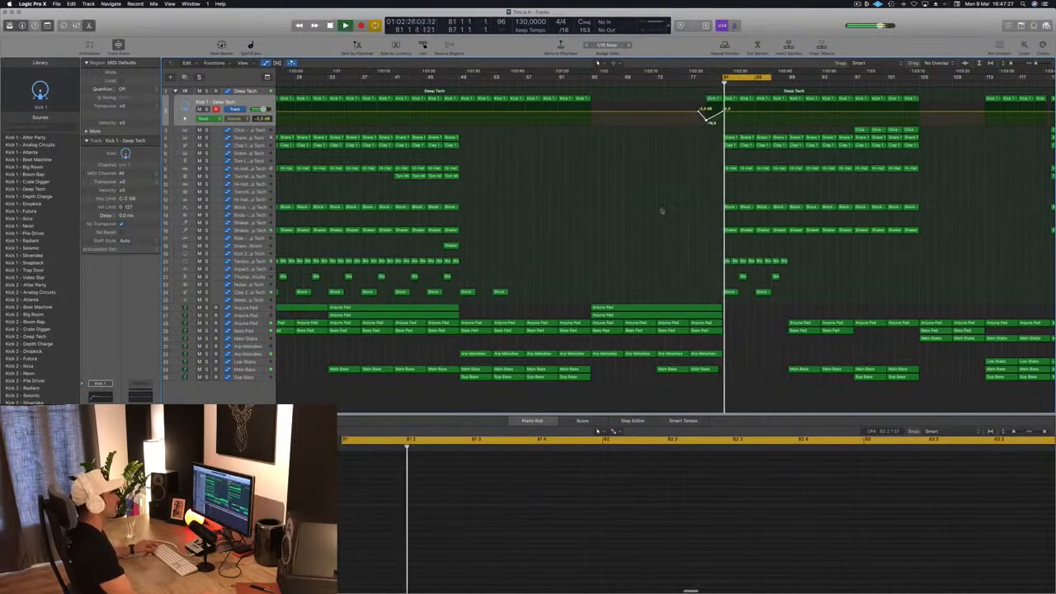
Copy the four Tom Mid regions before bar 49 to bar 81 on the same track and play the section.
scroll(647, 216, left, 5)
scroll(613, 222, left, 1)
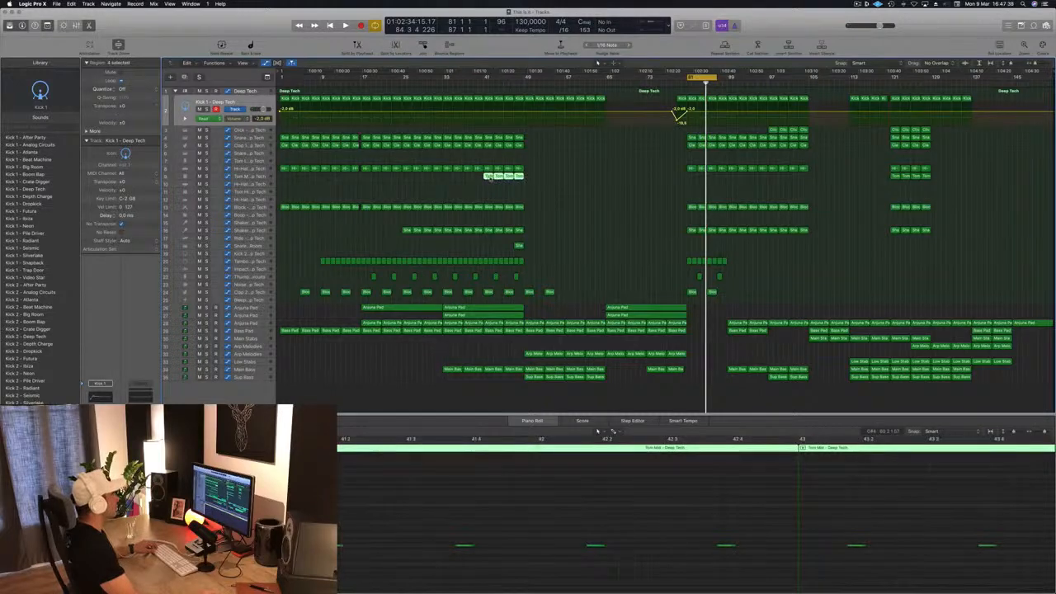
drag(529, 179, 690, 180)
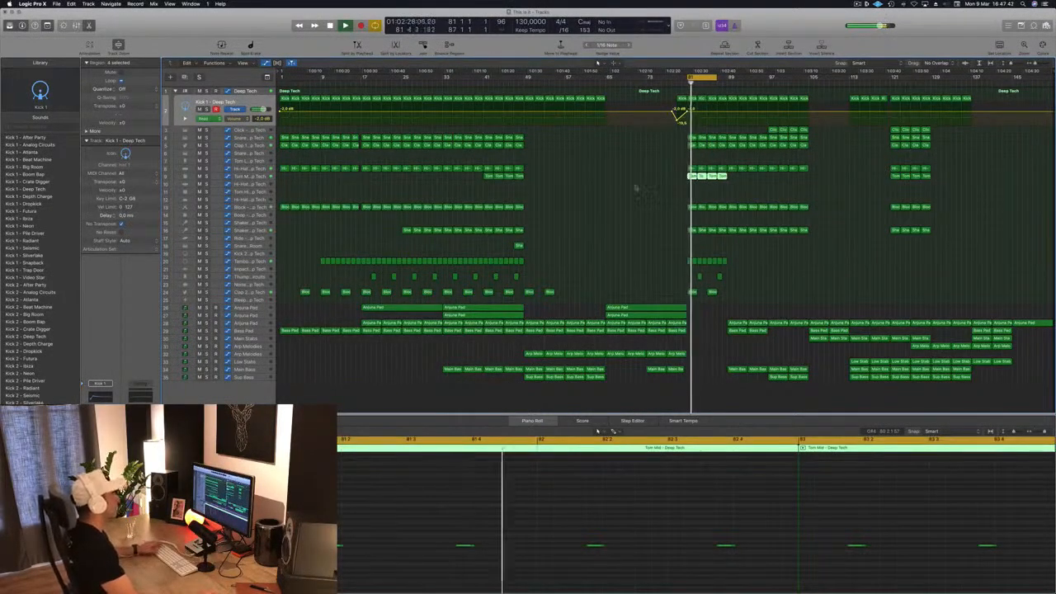
click(631, 198)
key(space)
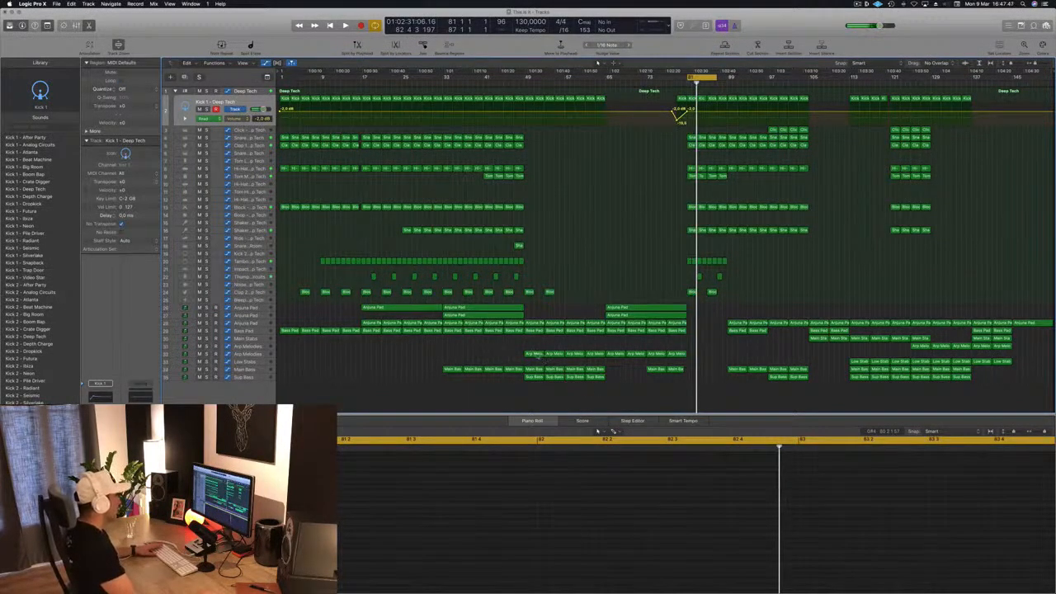
Copy Main Bass regions to bars 81 and 85 on the same track, play the section and select the Main Bass track.
click(658, 369)
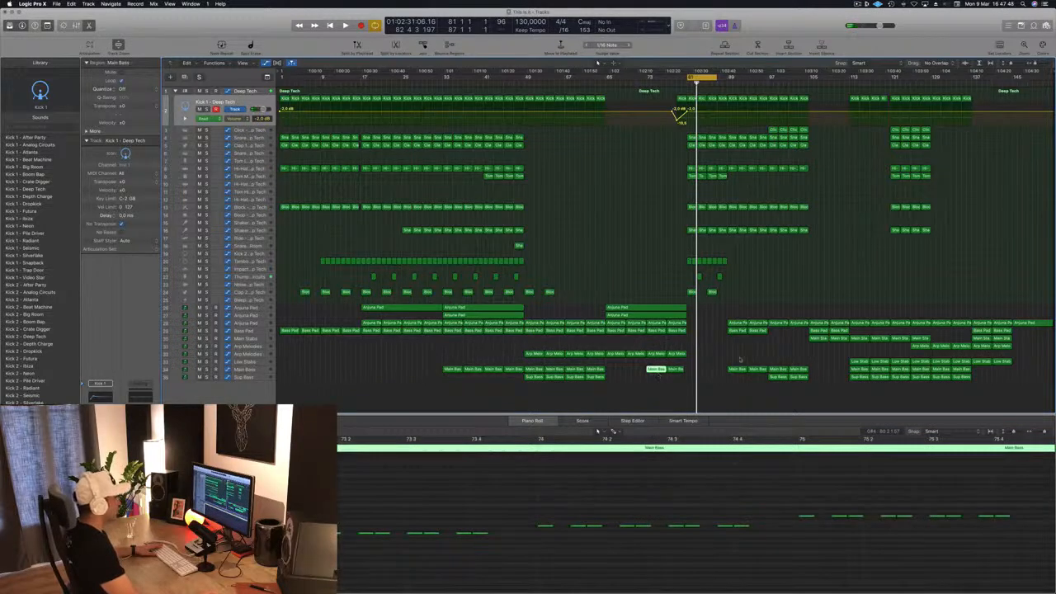
mouse_move(733, 372)
mouse_down()
mouse_move(697, 373)
mouse_move(715, 370)
mouse_up()
key(space)
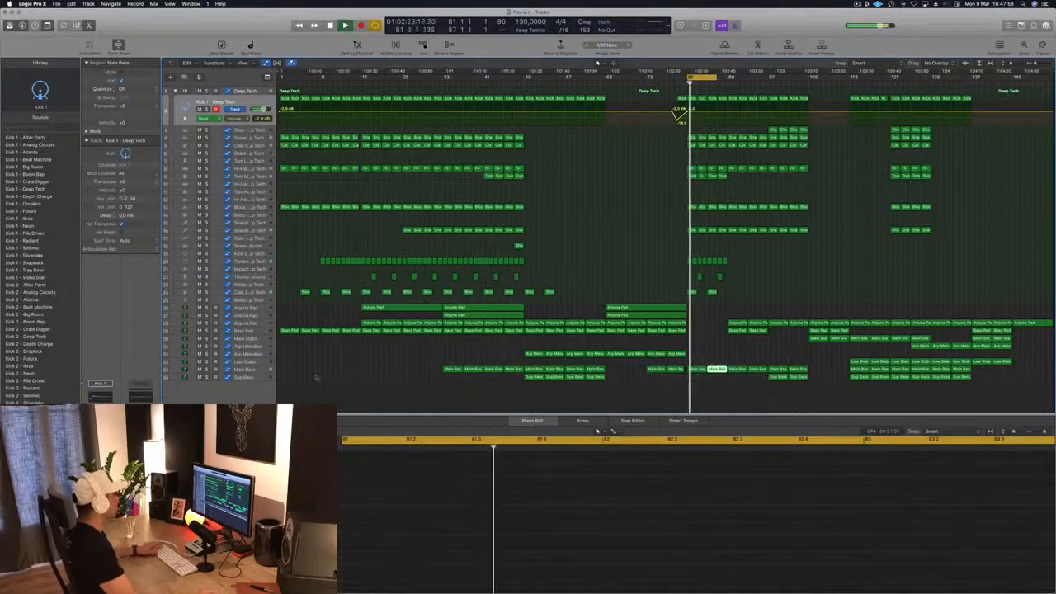
click(247, 370)
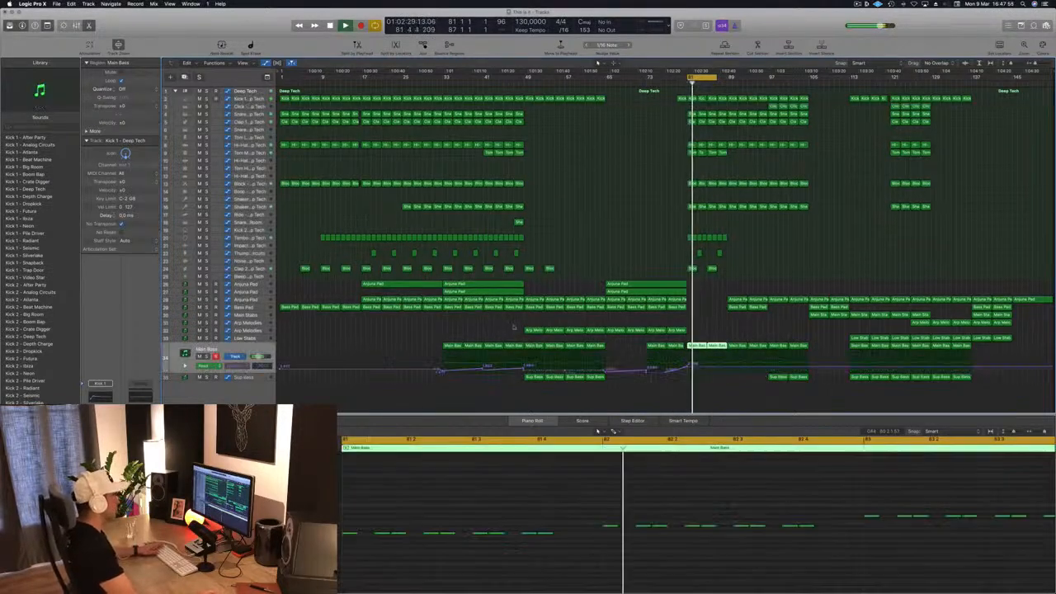
Copy the two Sup Bass regions from bar 97 to bar 81 on the same track and play the section.
click(771, 378)
drag(779, 380, 687, 368)
key(space)
key(space)
key(space)
key(Down)
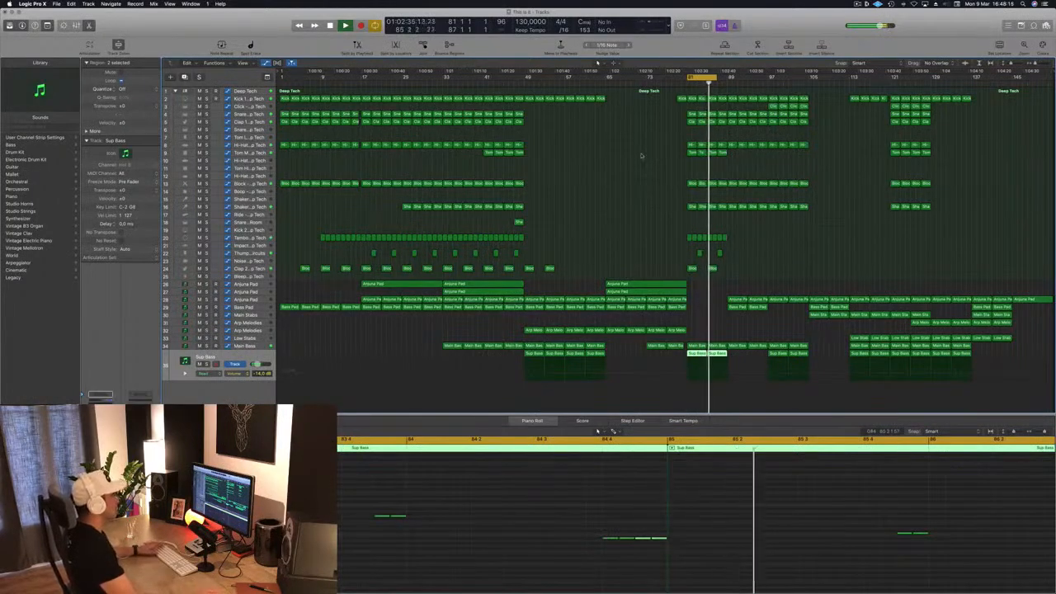
Copy the Bass Pad region from bar 89 to bar 81 and show the Bass Pad track's automation.
click(724, 307)
drag(734, 307, 697, 309)
click(260, 308)
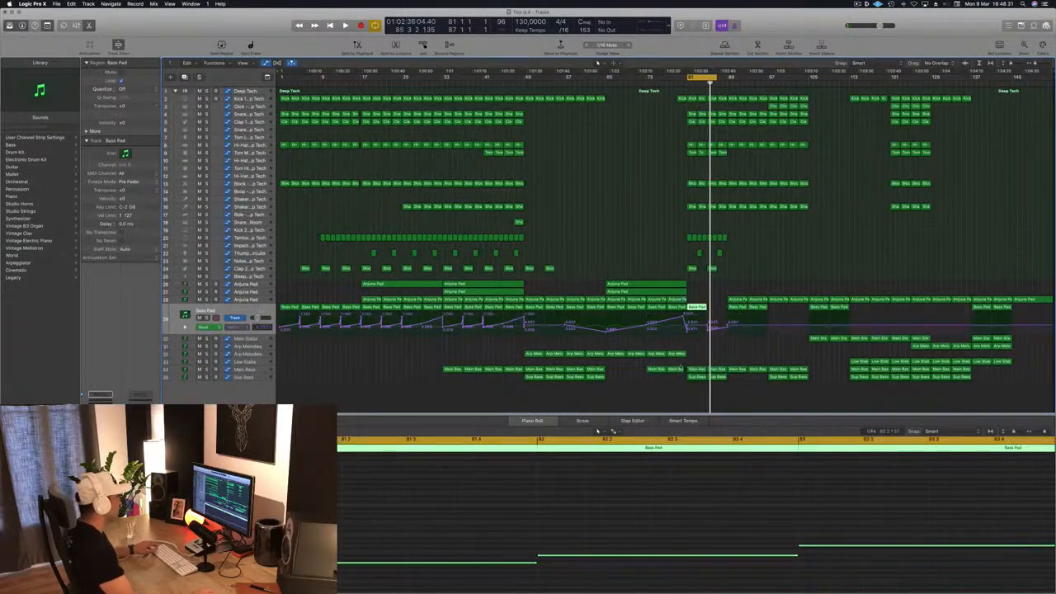
Reshape the Bass Pad automation between bars 81 and 89 and copy the bar 81 region to bar 85.
click(689, 323)
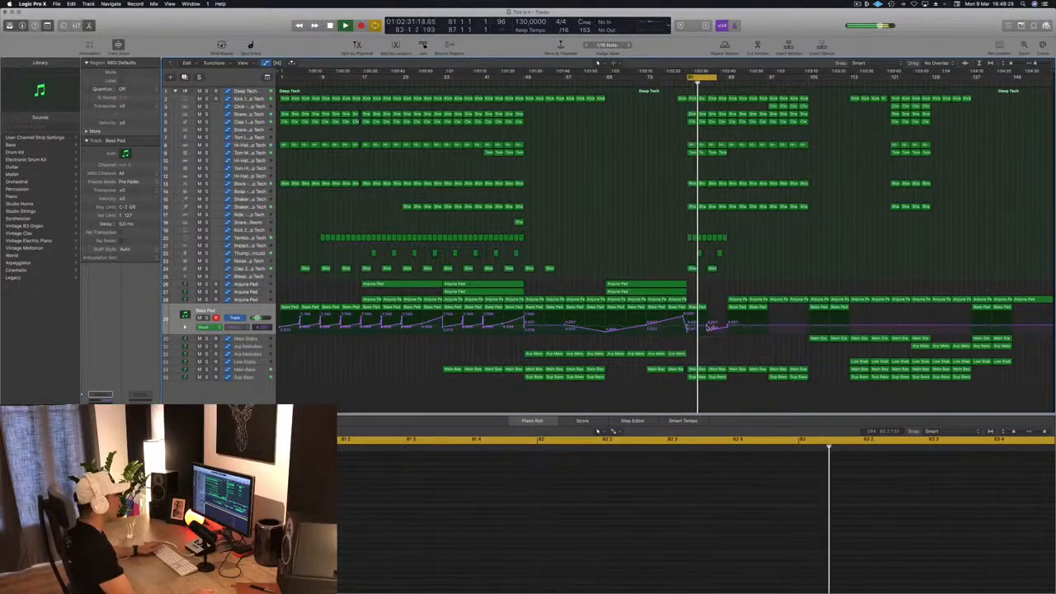
drag(707, 322, 707, 321)
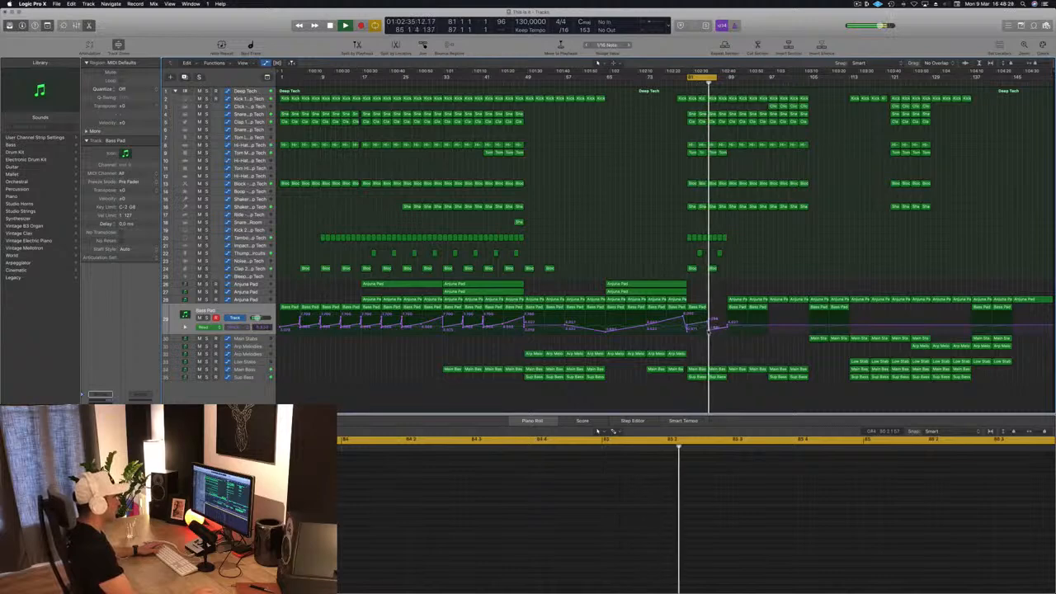
key(space)
mouse_move(698, 307)
mouse_down()
mouse_move(719, 311)
mouse_move(707, 326)
mouse_up()
key(space)
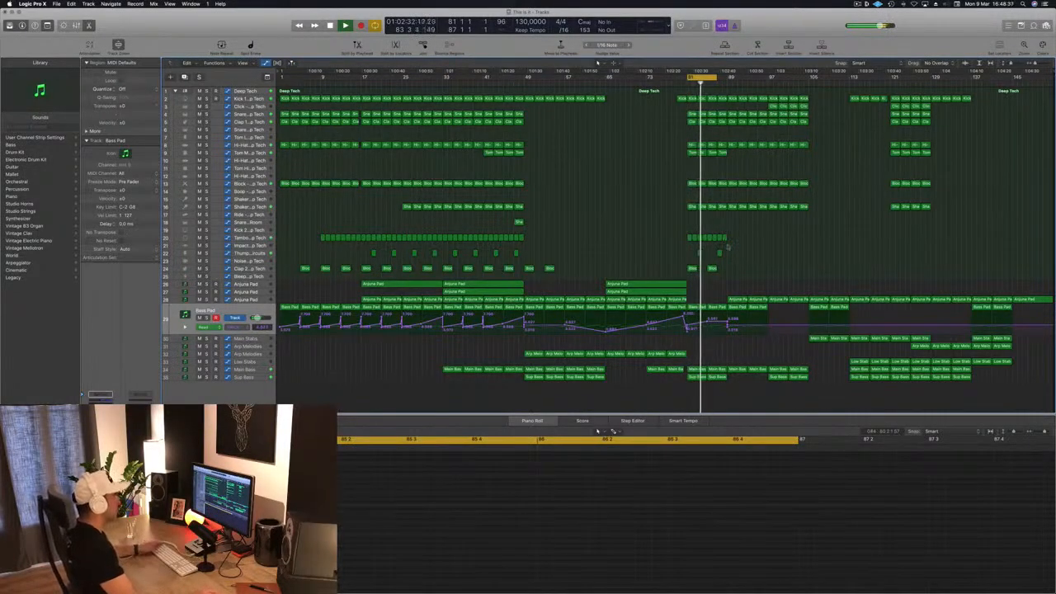
Copy the Arp Melodies region from bar 77 to bar 81 and play its notes from the start.
drag(677, 355, 698, 356)
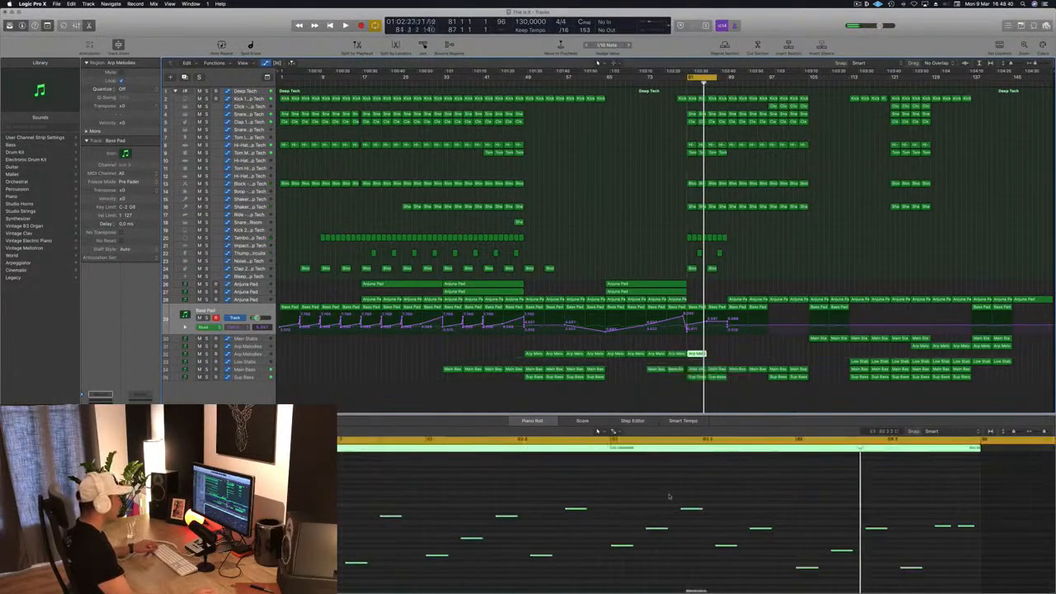
scroll(672, 490, left, 5)
click(576, 506)
key(space)
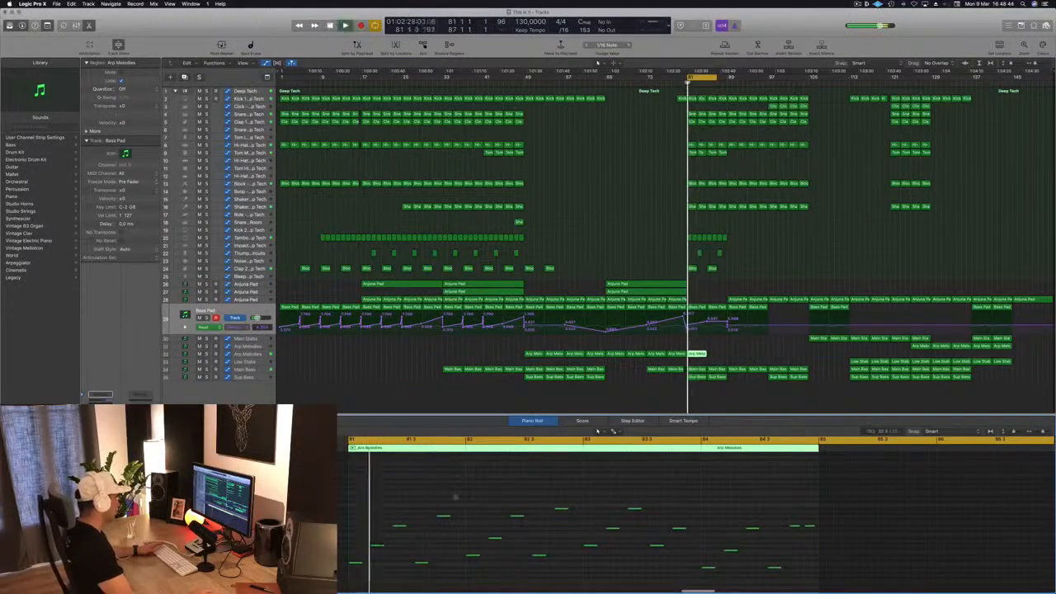
Thin out bar 81 of the copied Arp Melodies region by deleting all but its first and third notes.
key(space)
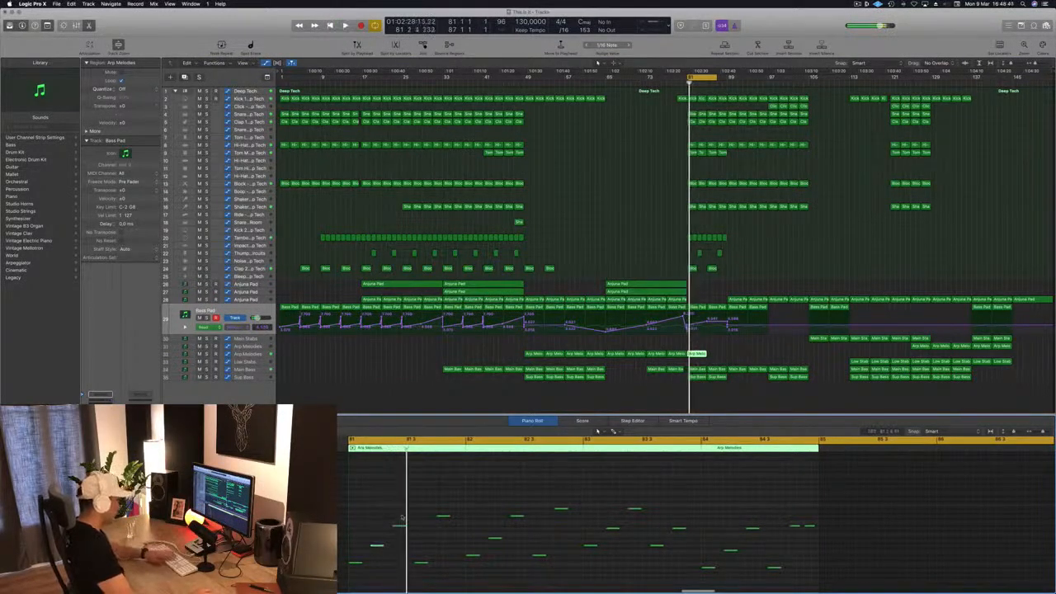
key(space)
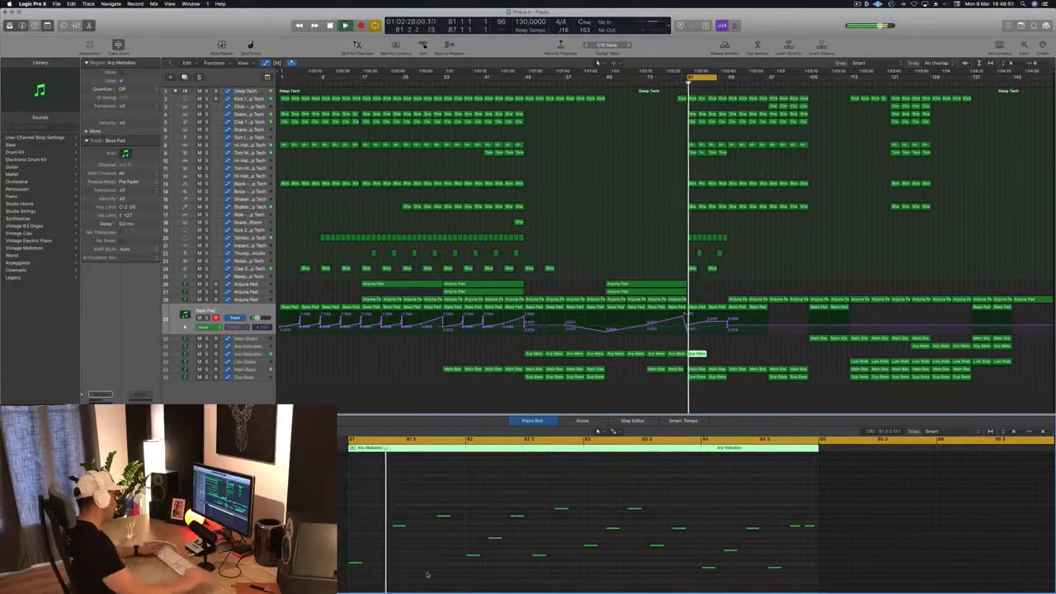
key(space)
key(space)
drag(438, 490, 446, 542)
key(Delete)
key(space)
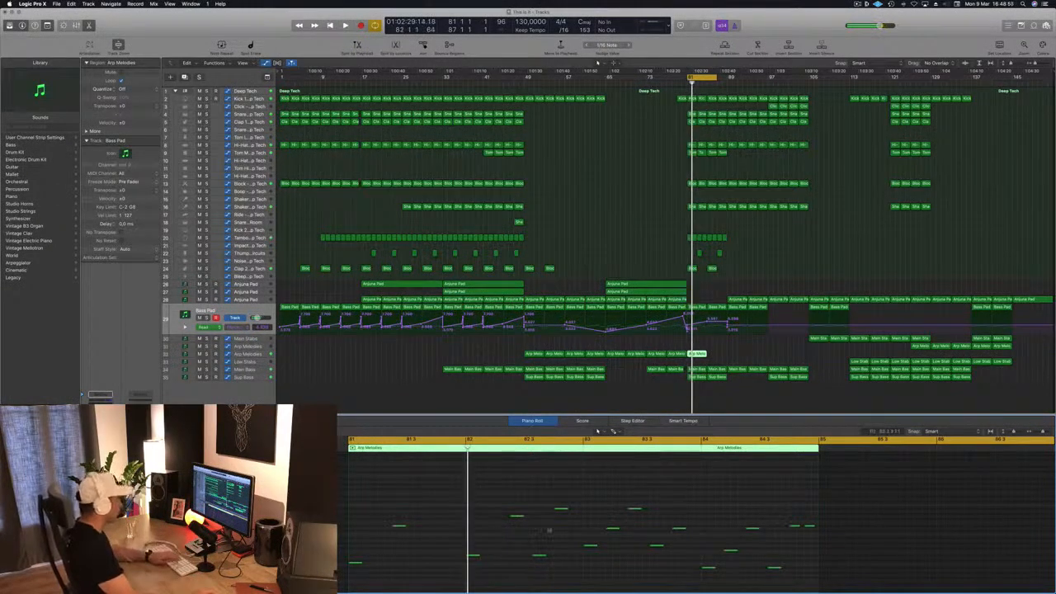
Delete the extra notes in bars 82 to 84 of the Arp Melodies region, leaving two notes per bar, and play it.
drag(541, 499, 573, 572)
key(Delete)
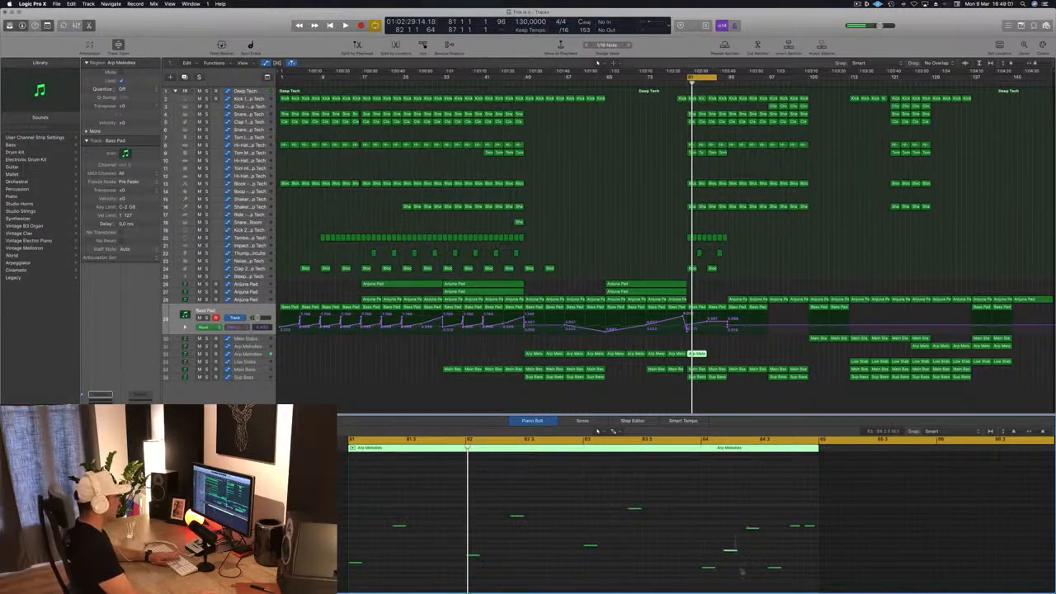
scroll(797, 512, down, 2)
drag(779, 567, 820, 505)
key(Delete)
key(space)
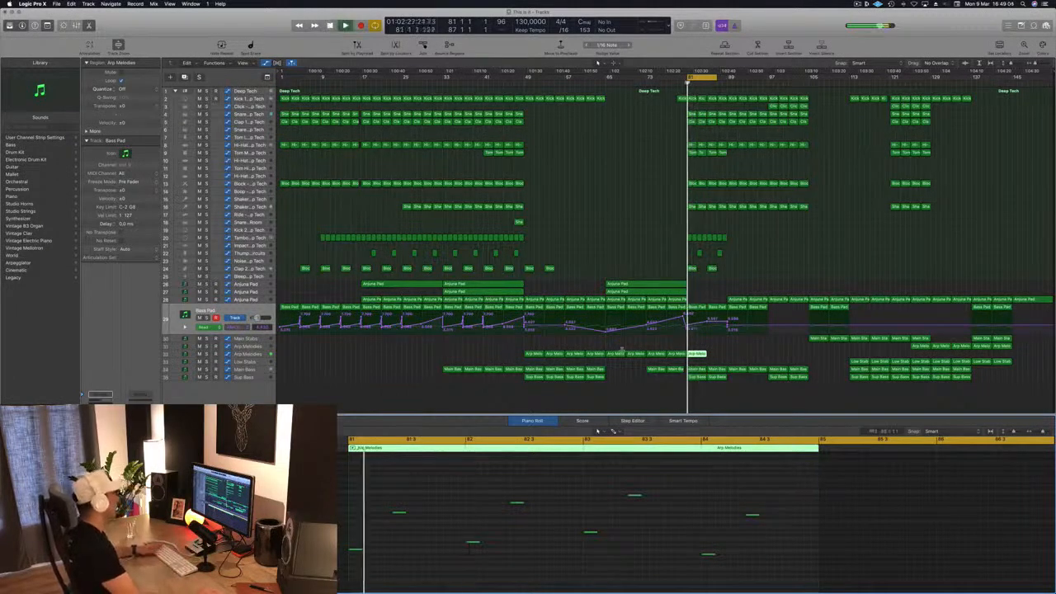
Copy the thinned Arp Melodies region to bars 85, 89 and 93, and drop the track's automation at bar 81.
key(Down)
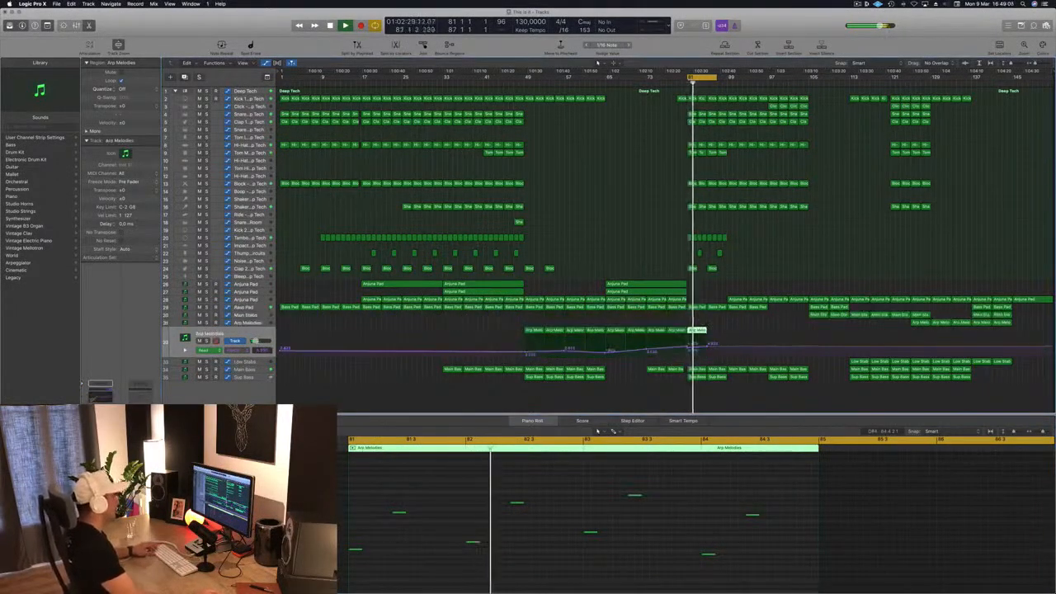
drag(696, 333, 739, 333)
click(689, 346)
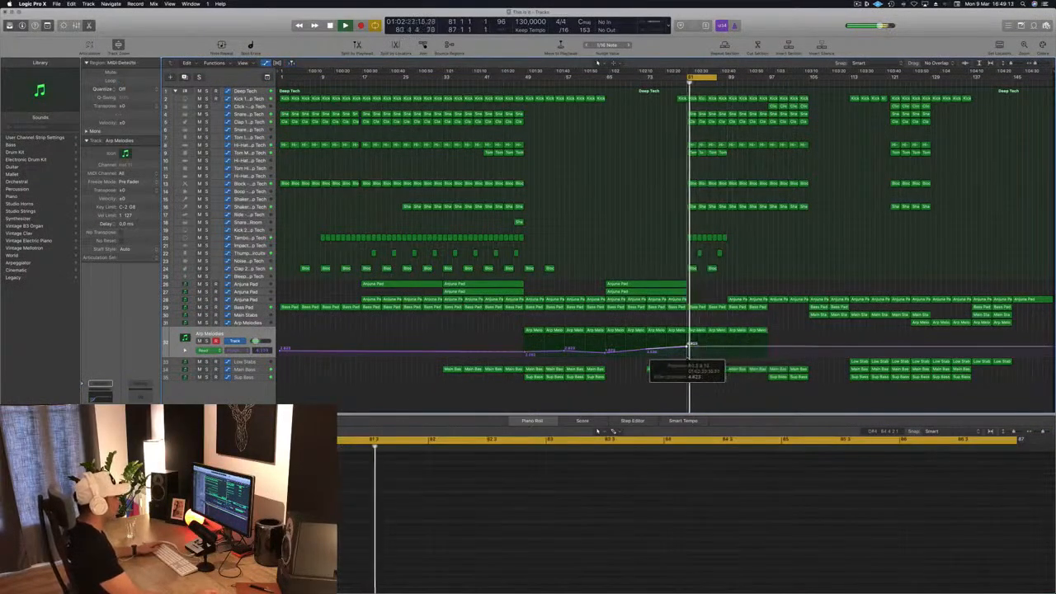
drag(689, 346, 688, 352)
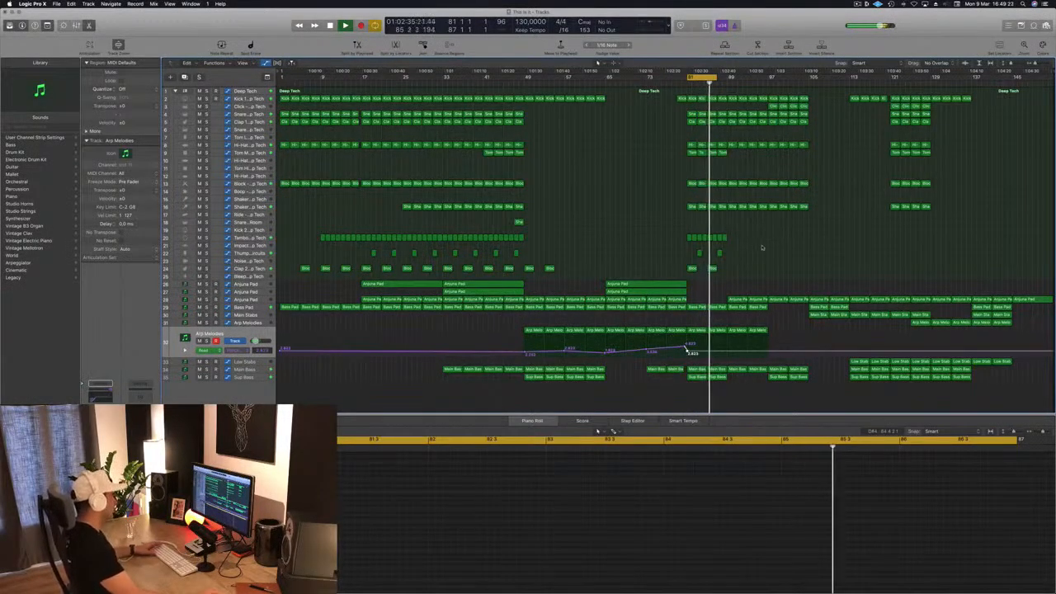
Delete the Clap 2 region at bar 85.
click(712, 269)
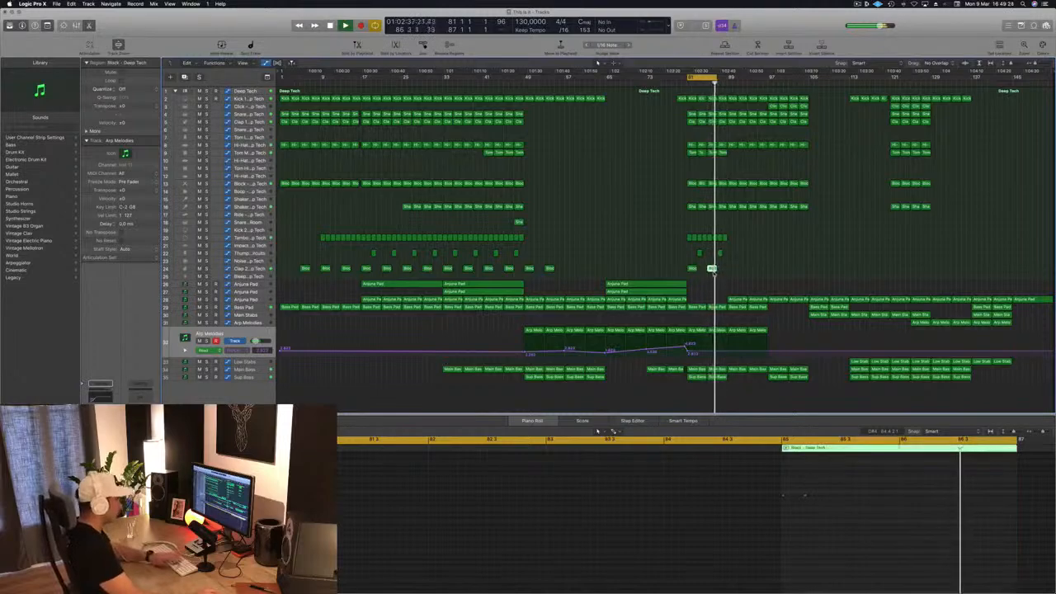
key(Delete)
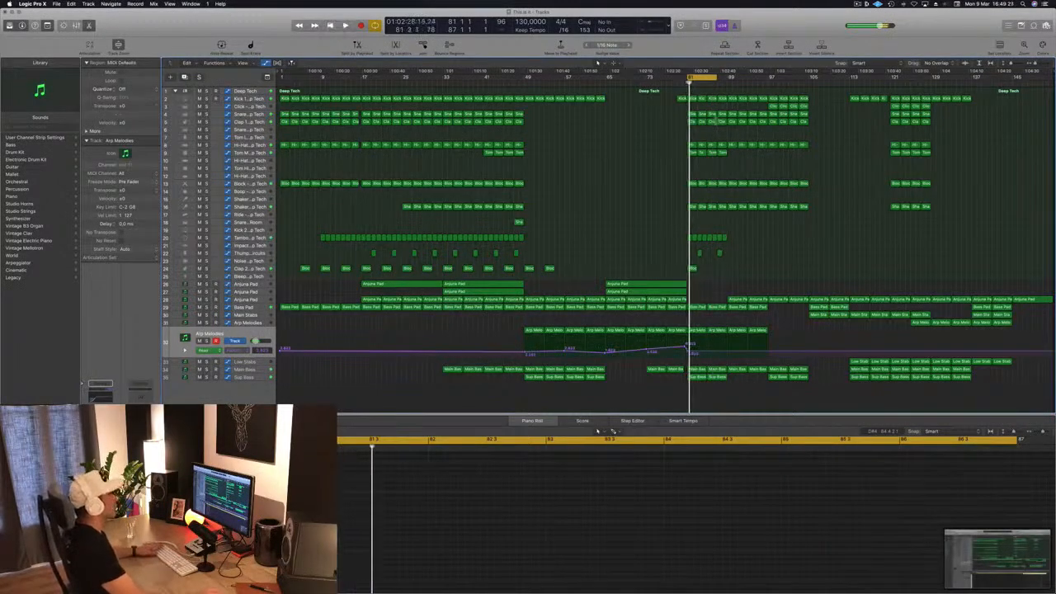
Extend the cycle range to about bar 96 and copy the four Tom Mid regions from bar 81 to bar 89.
drag(716, 79, 765, 80)
key(space)
drag(692, 163, 732, 154)
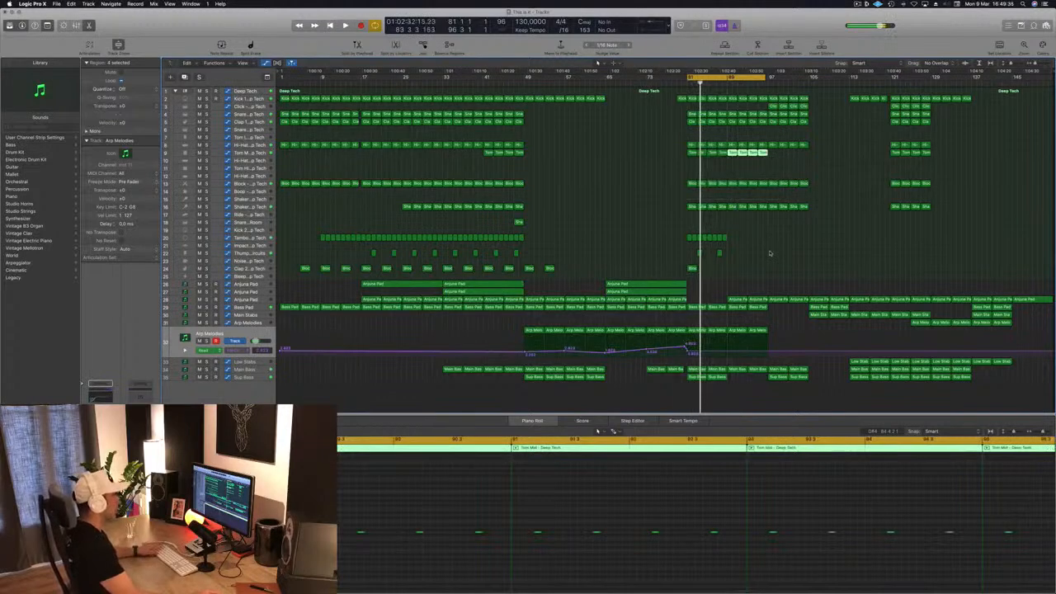
Try the bar 113 Low Stabs region at bar 81 with a rise in the track's automation.
click(856, 361)
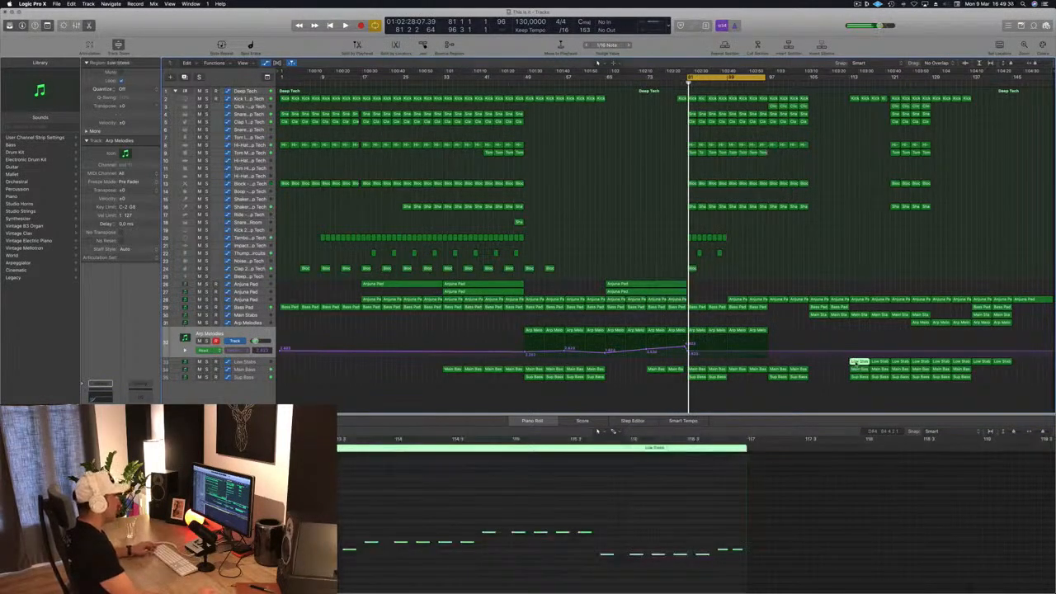
drag(858, 362, 692, 362)
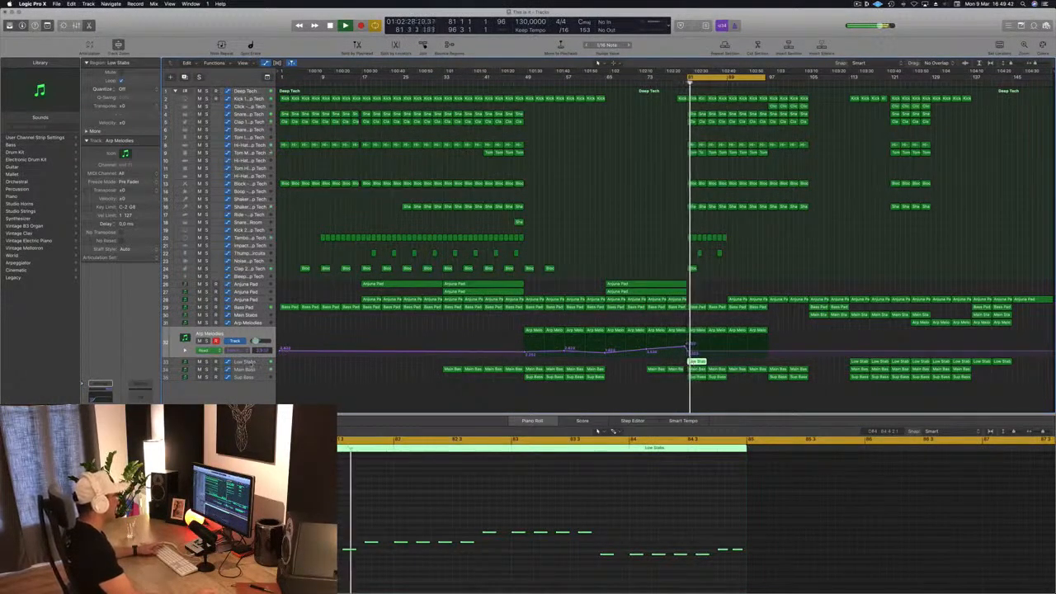
click(248, 362)
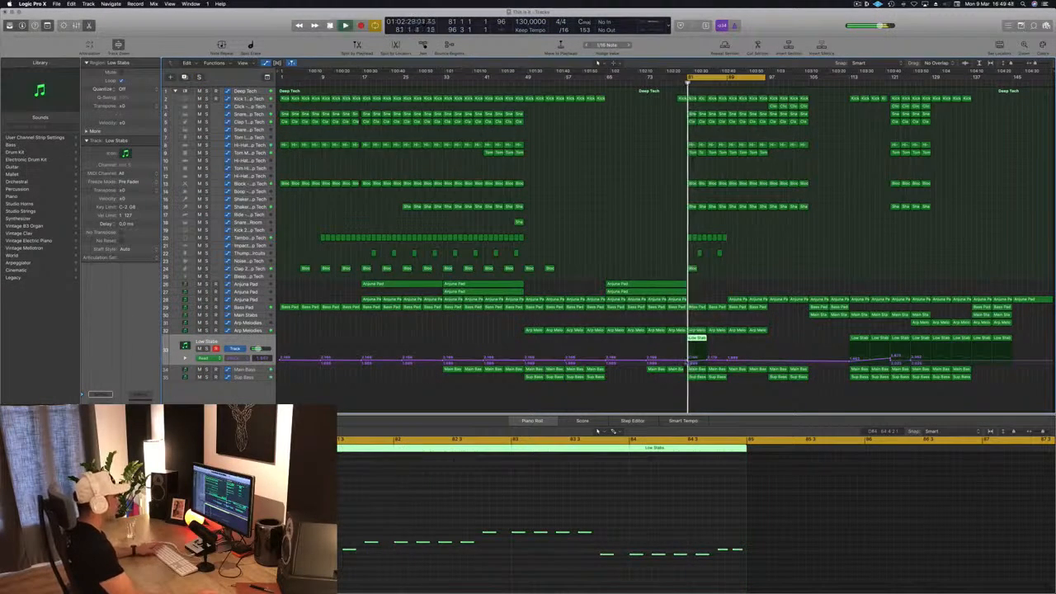
click(689, 360)
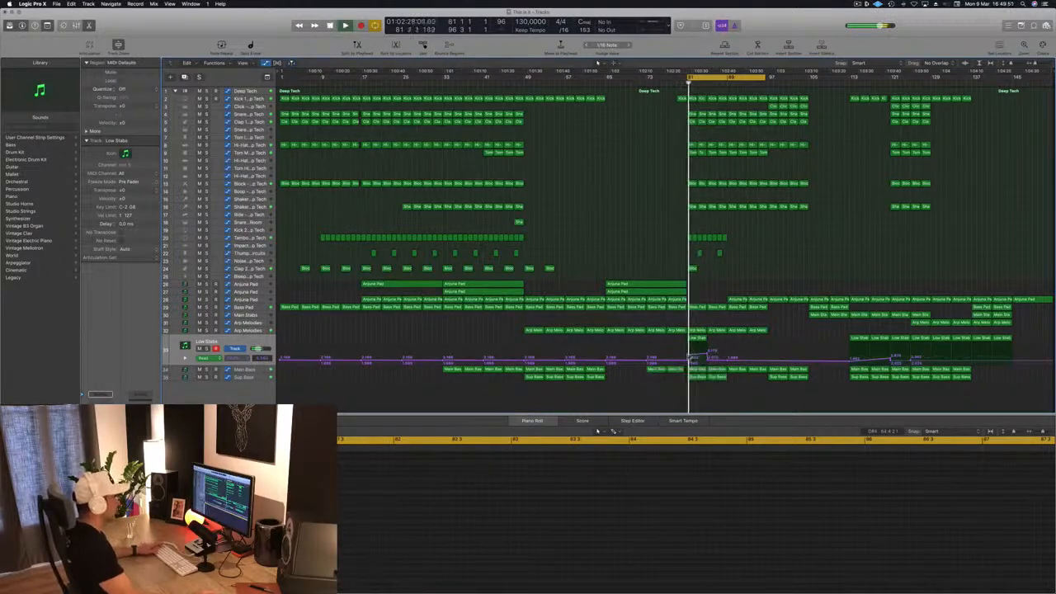
click(691, 361)
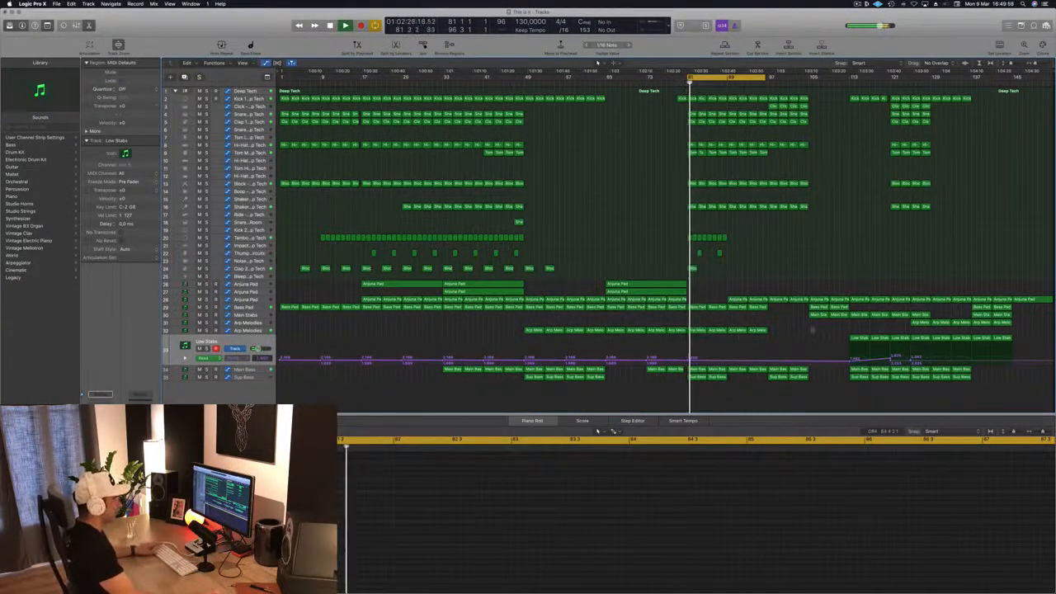
Try the Main Stabs region from bar 105 at bar 81 on the same track.
click(919, 322)
click(819, 316)
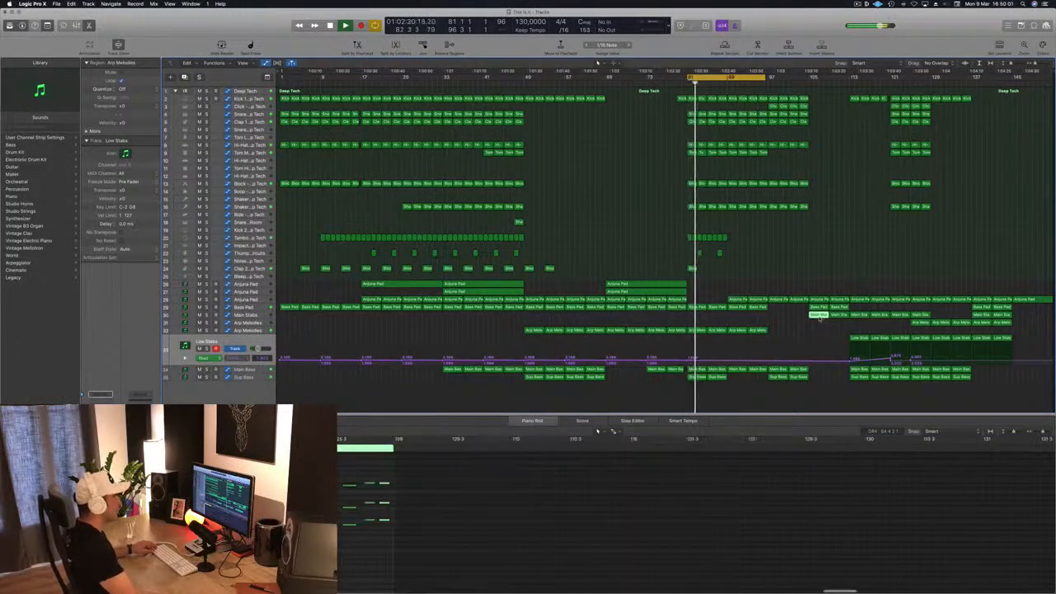
drag(819, 317, 696, 322)
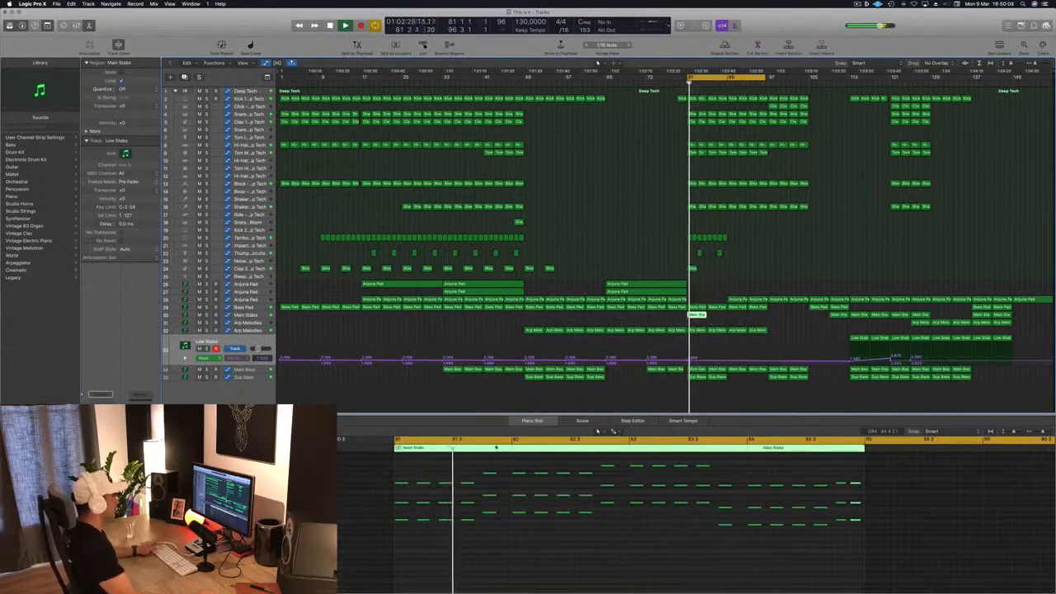
scroll(510, 587, down, 1)
scroll(512, 585, up, 1)
Delete the chords after the first one in bar 81 of the Main Stabs region and play the result.
key(space)
key(space)
drag(421, 477, 489, 543)
key(Delete)
key(space)
key(space)
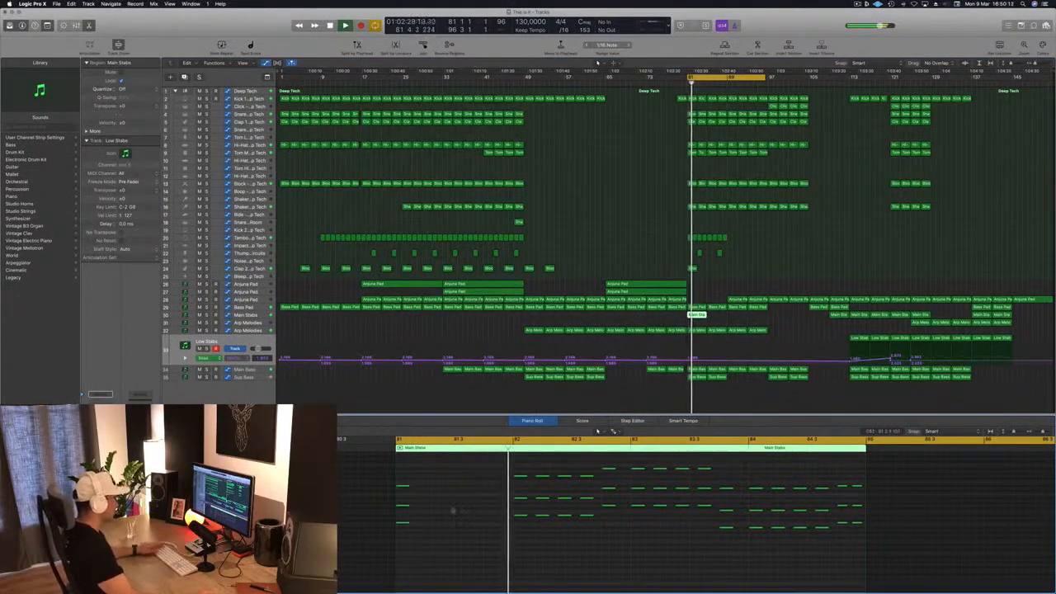
Delete the Main Stabs region at bar 81.
click(717, 315)
click(698, 316)
key(Delete)
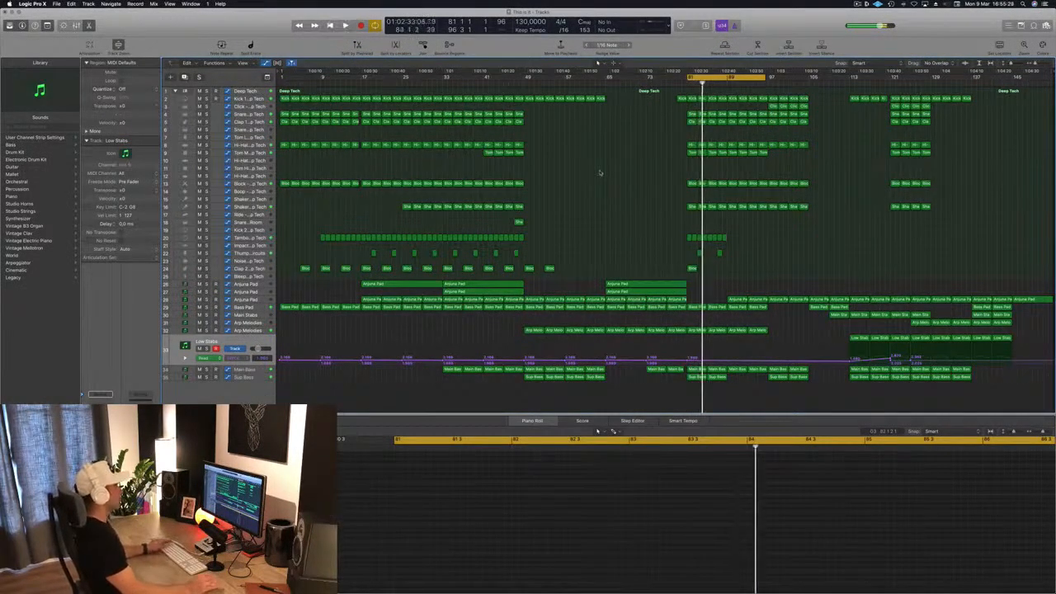
Play the section from bar 81 and lower the Main Bass automation from that bar onwards.
key(space)
key(space)
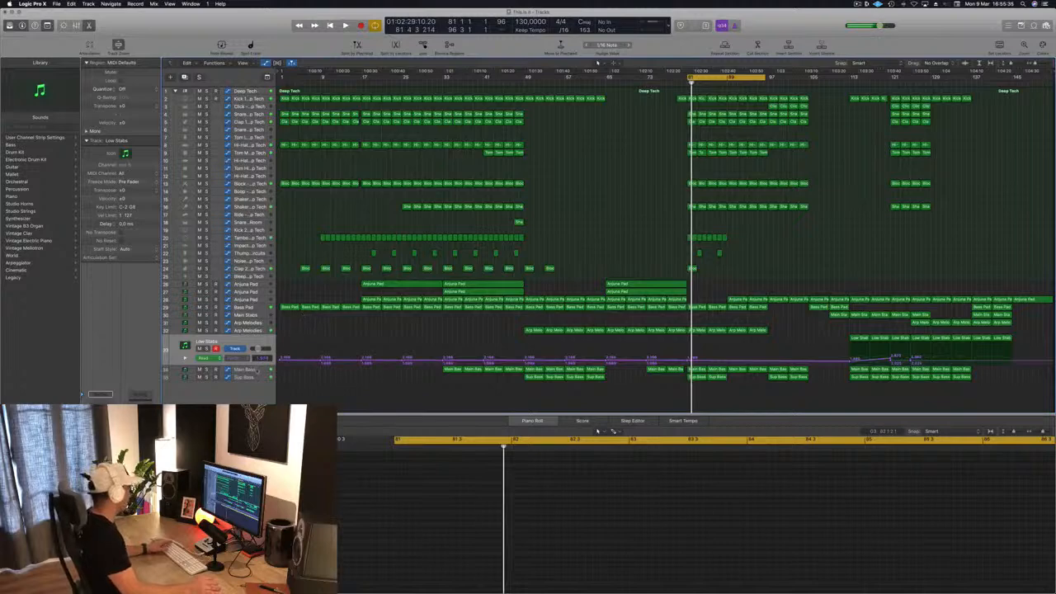
key(Down)
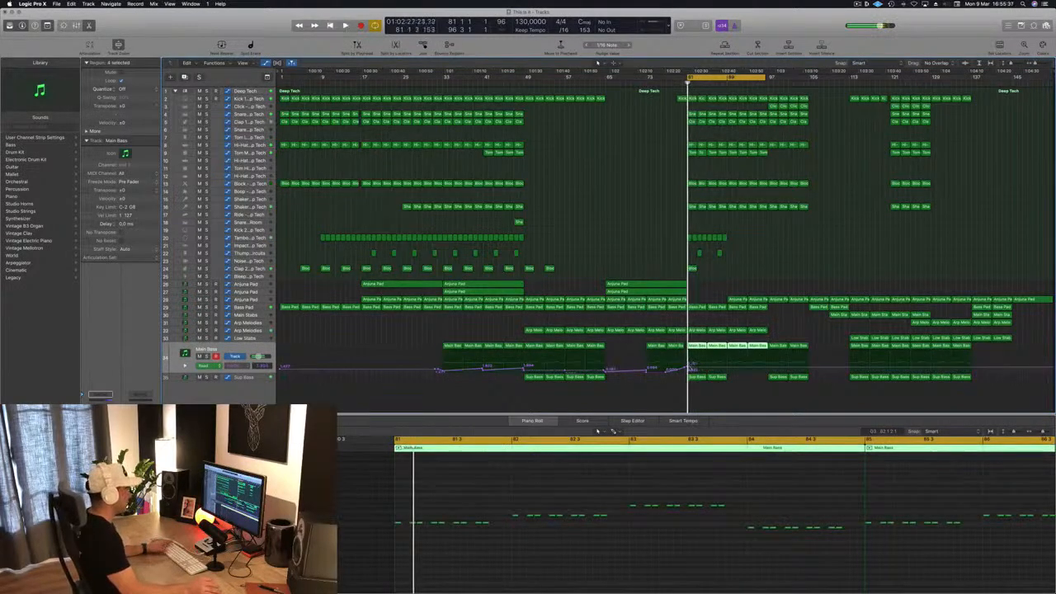
click(689, 368)
click(688, 372)
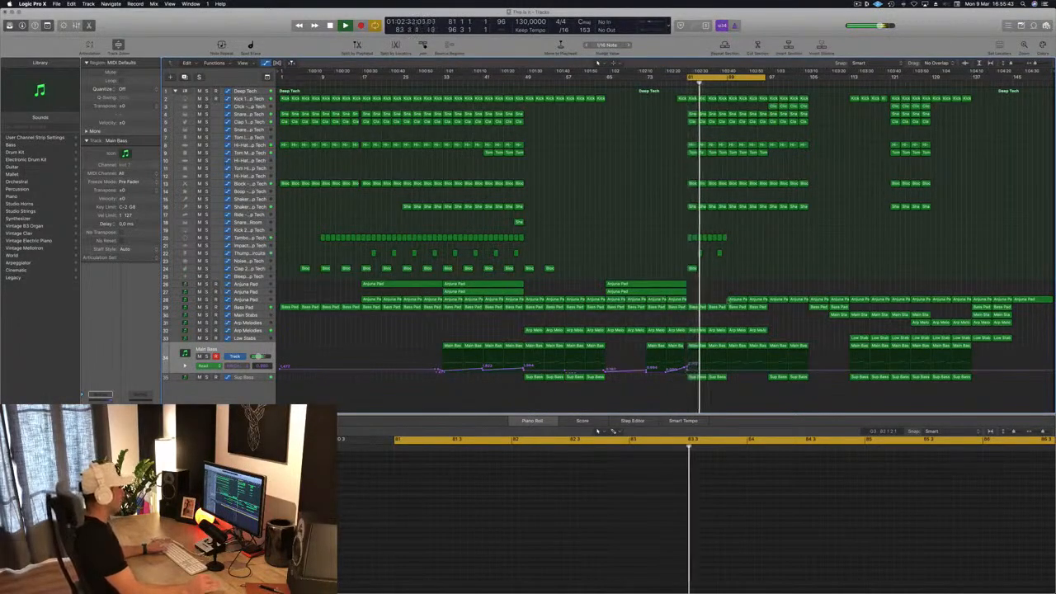
Copy the Anjuna Pad region from bar 77 along the same track to fill the gap up to bar 89.
scroll(745, 279, up, 5)
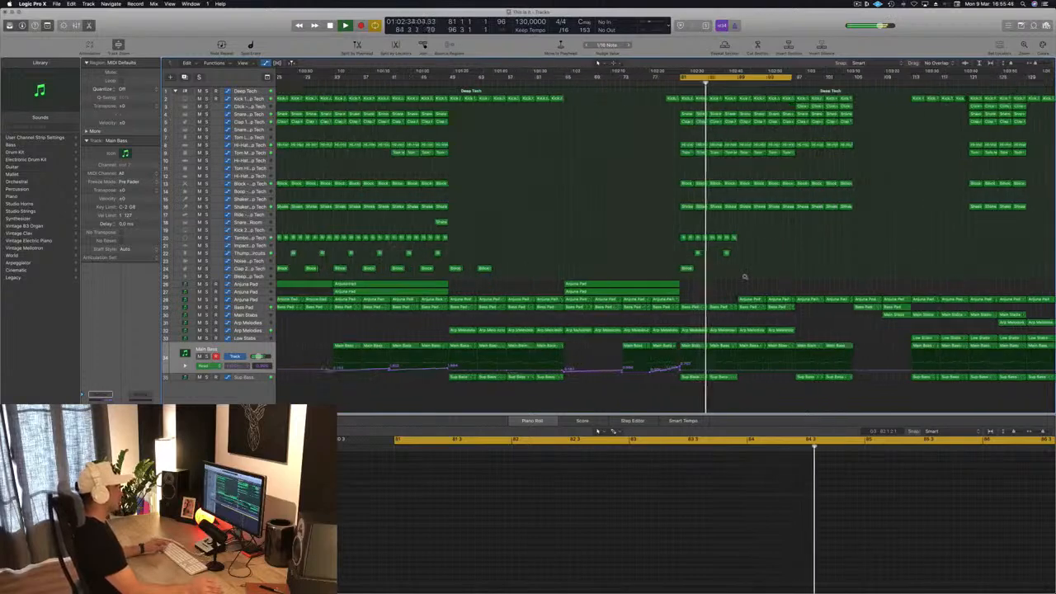
drag(671, 300, 737, 307)
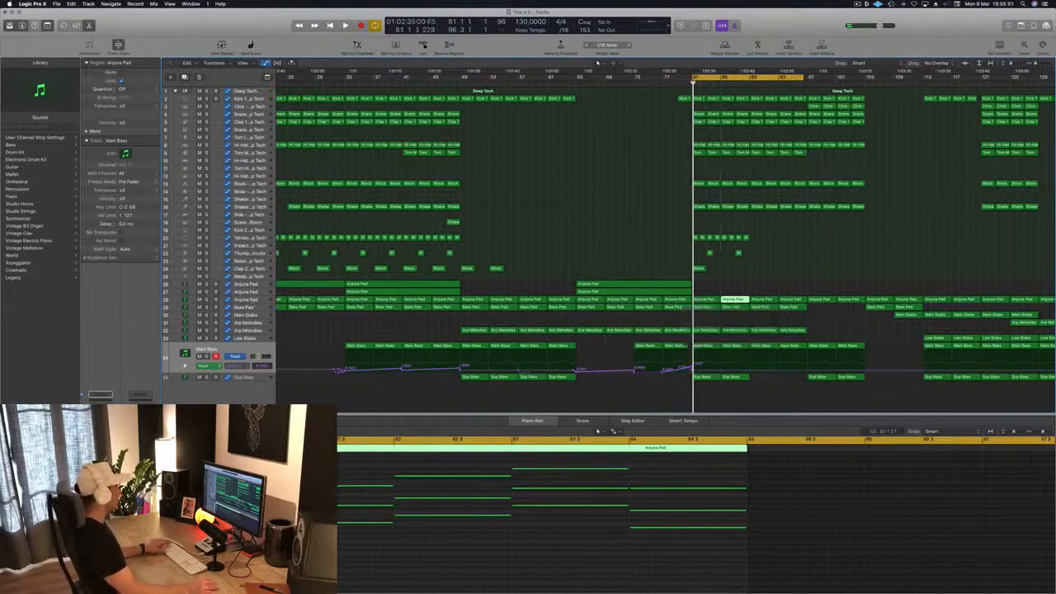
Reshape the Anjuna Pad automation at bar 81 so it drops low and climbs from there, then play the section.
click(251, 302)
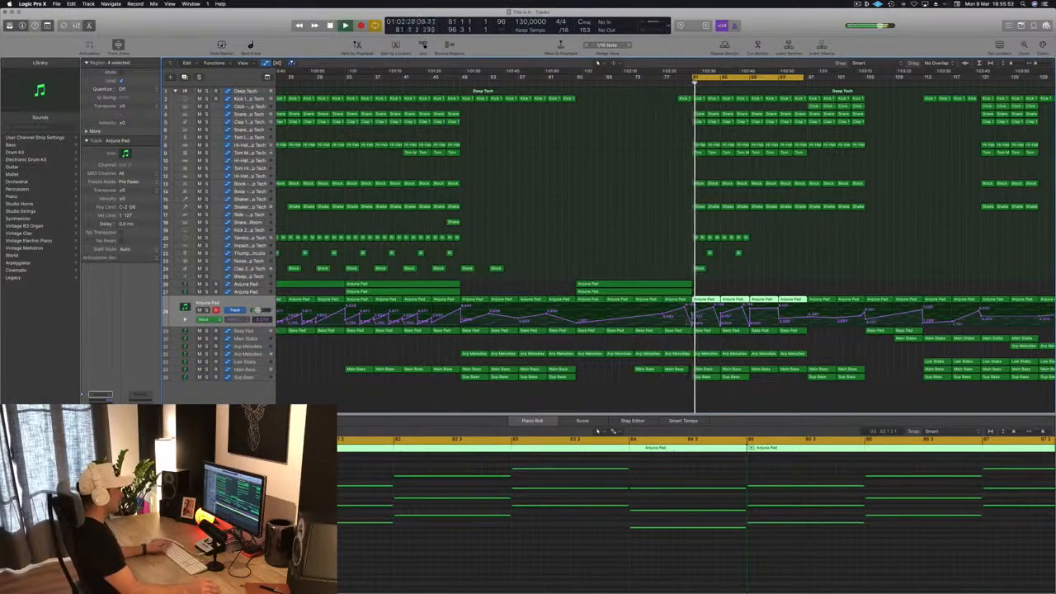
click(693, 324)
drag(714, 308, 714, 317)
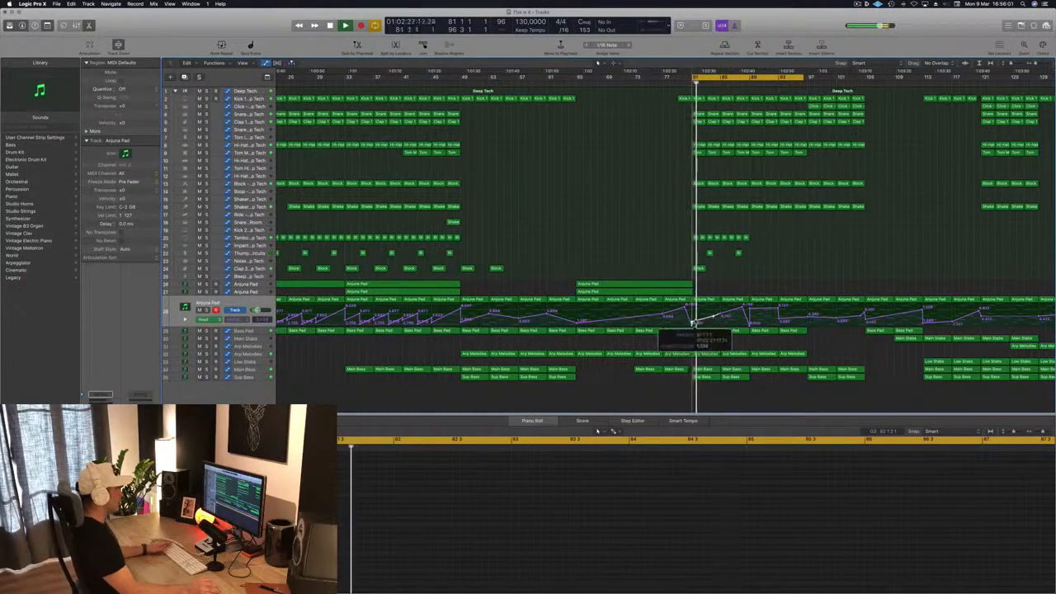
key(space)
key(space)
drag(695, 320, 704, 325)
key(space)
key(space)
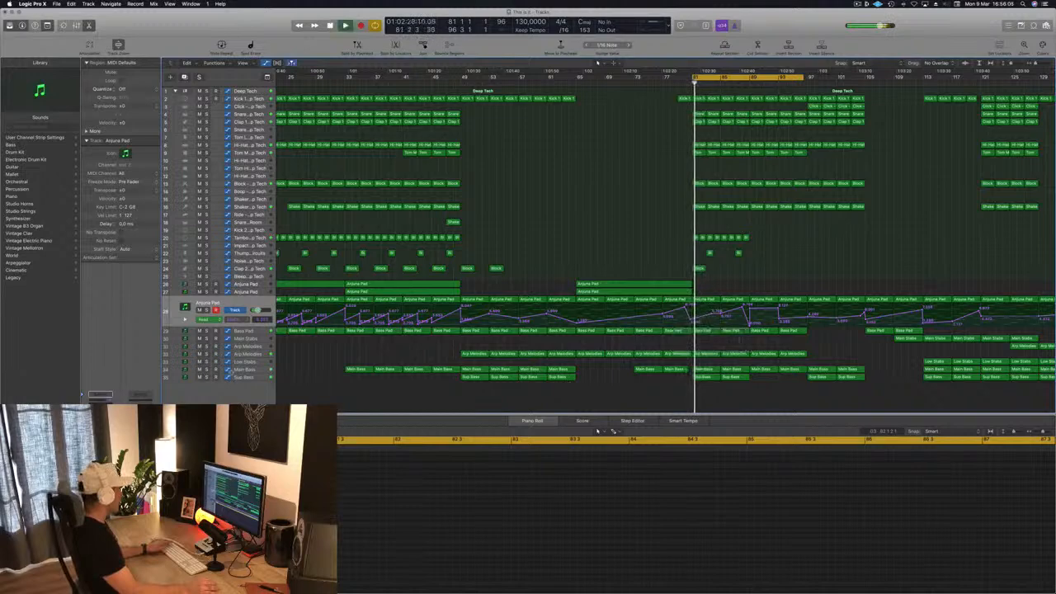
Adjust the Main Bass automation at the bar 81 drop and play the section back.
click(244, 371)
key(space)
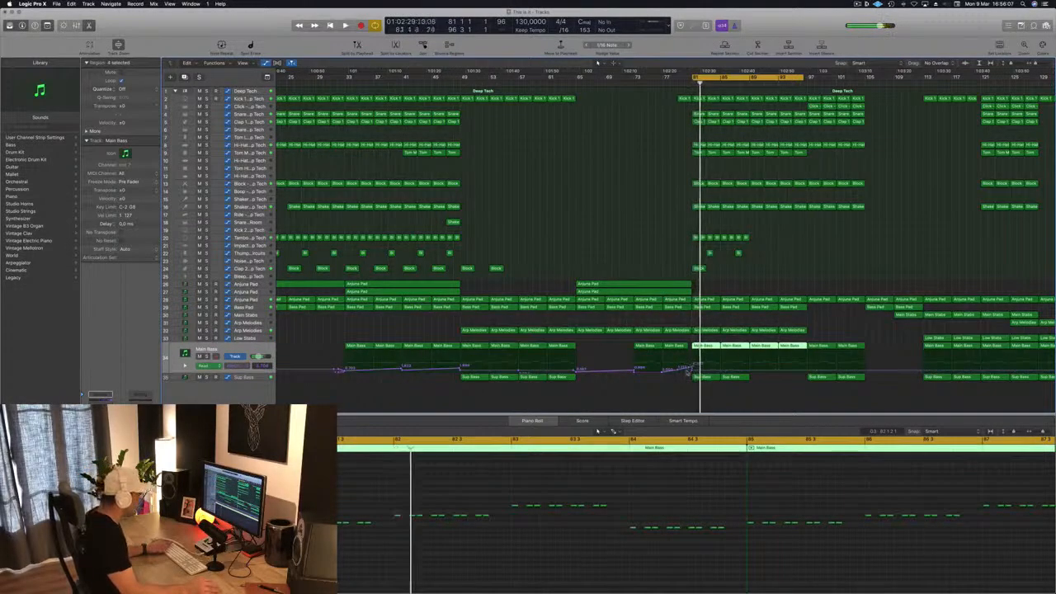
click(697, 371)
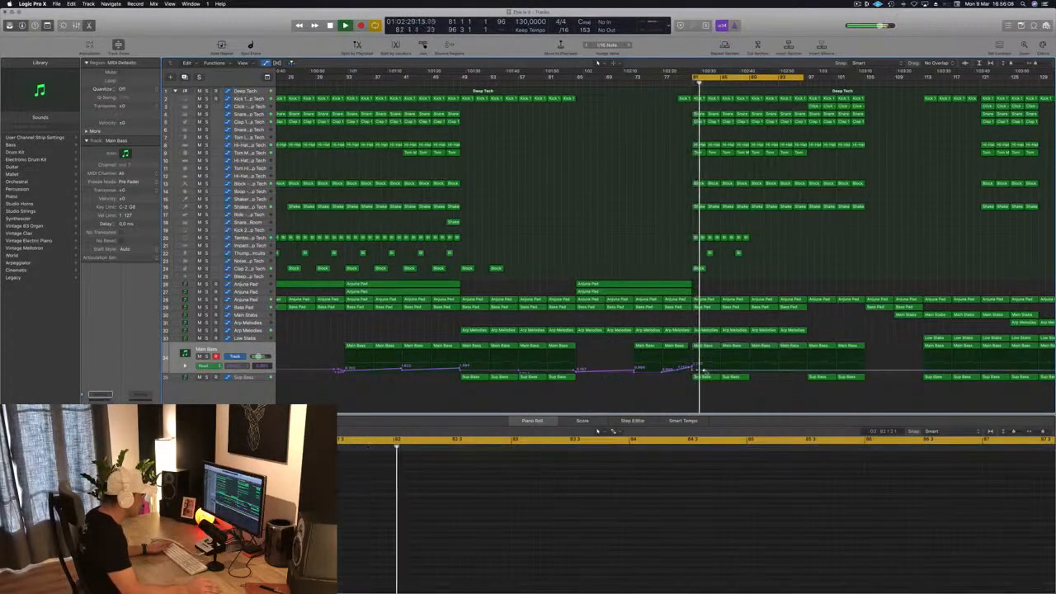
scroll(696, 369, up, 10)
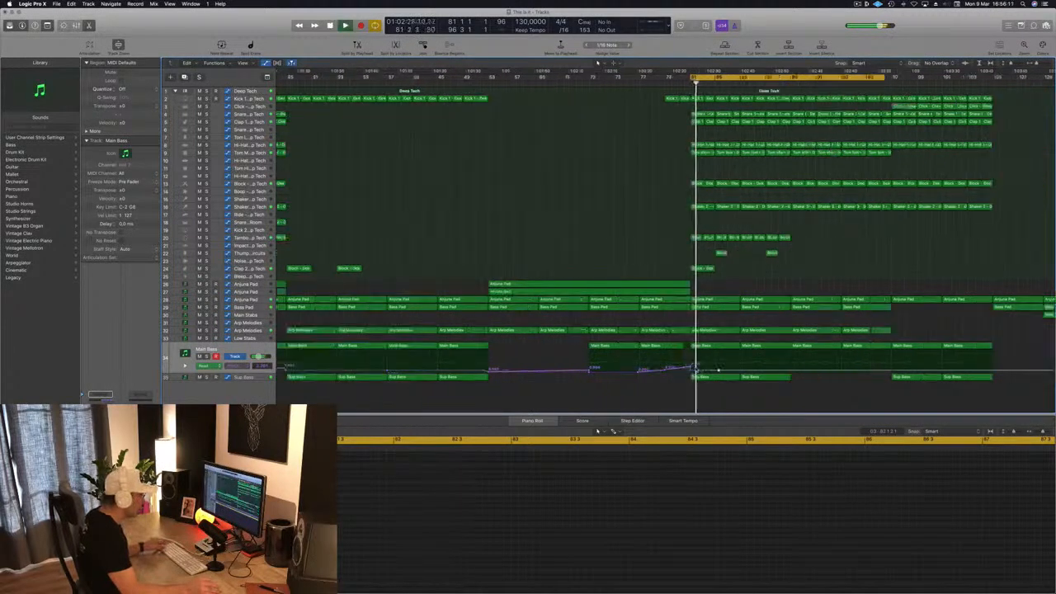
key(space)
scroll(450, 350, left, 1)
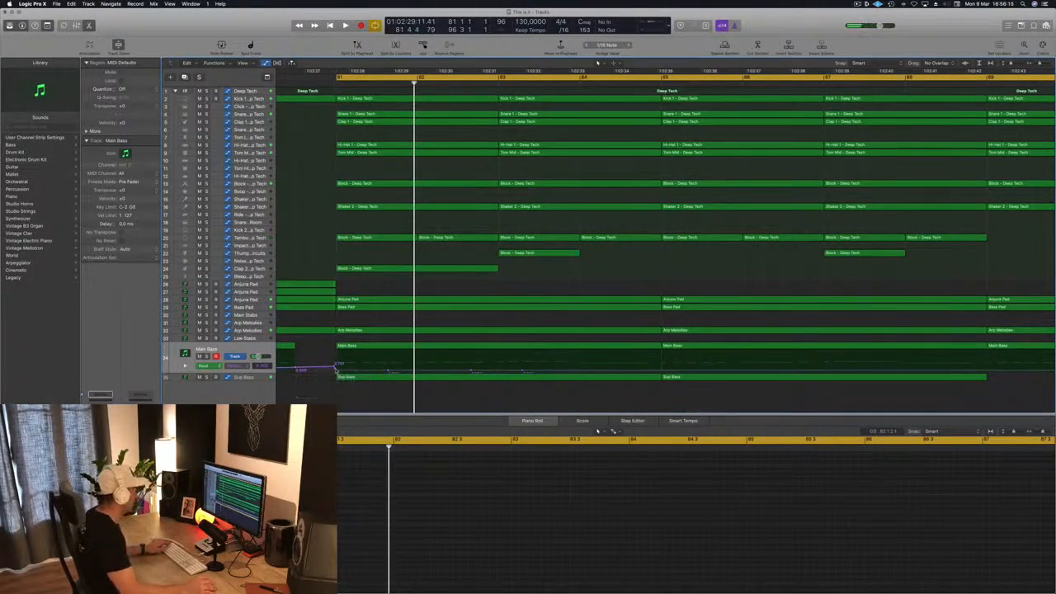
key(space)
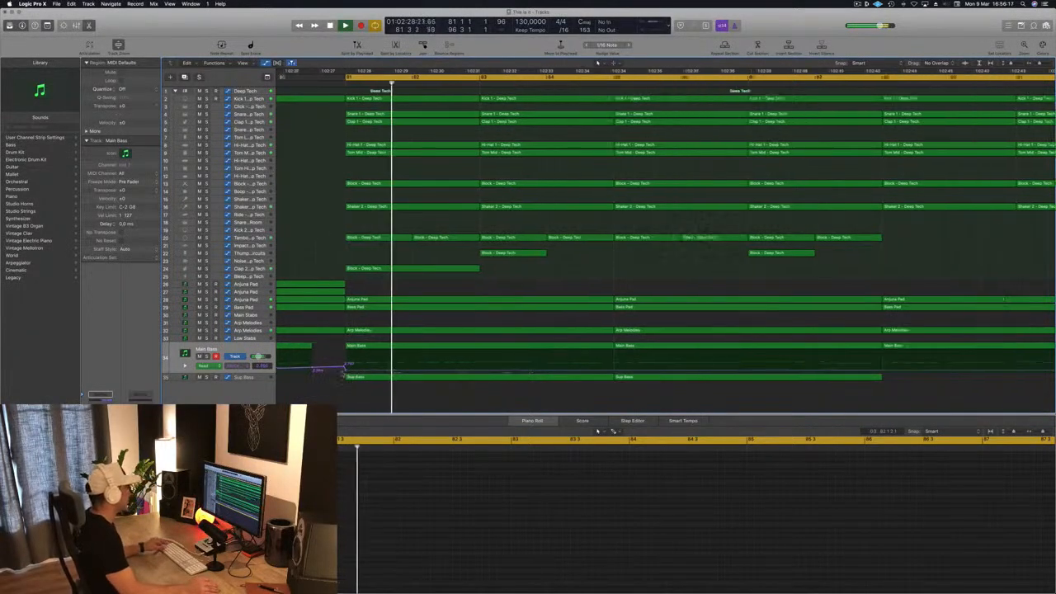
scroll(343, 373, down, 5)
scroll(342, 373, down, 5)
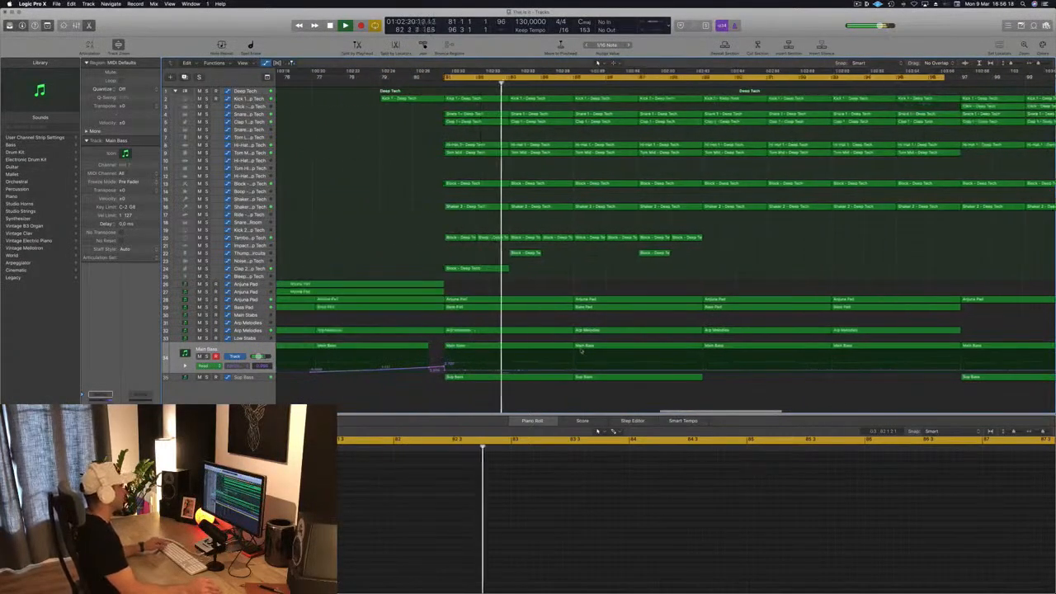
scroll(534, 317, up, 3)
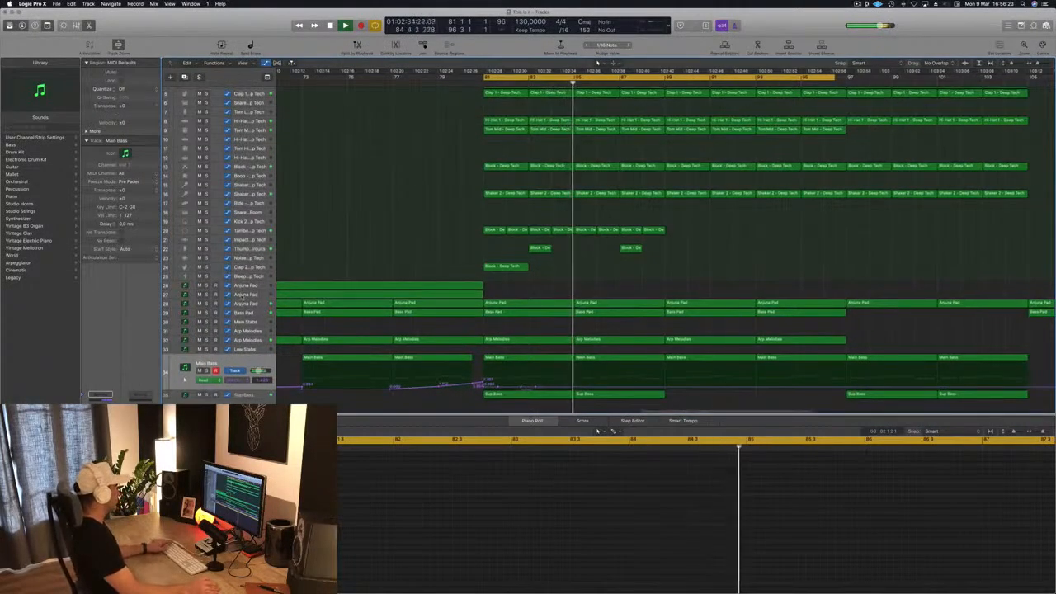
Rework the Anjuna Pad automation at bar 89 so it drops low and ramps up to bar 93.
click(254, 304)
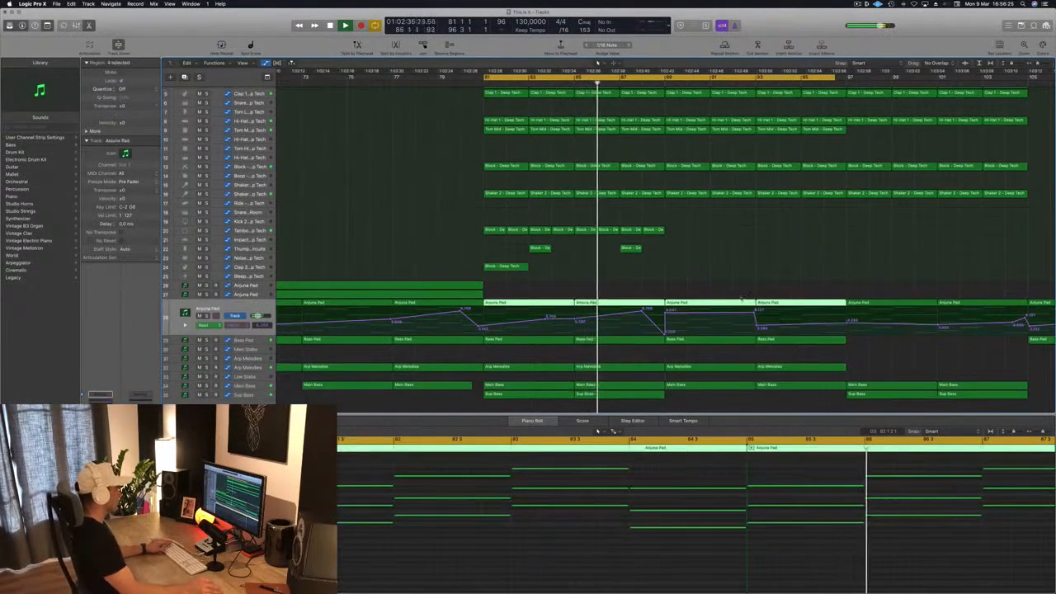
click(664, 332)
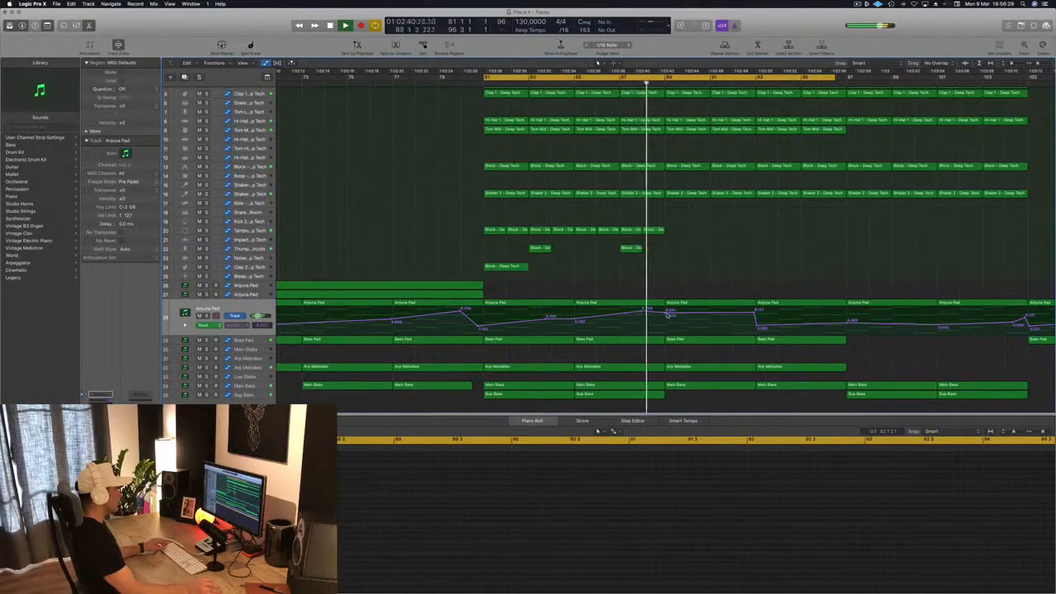
drag(668, 314, 668, 336)
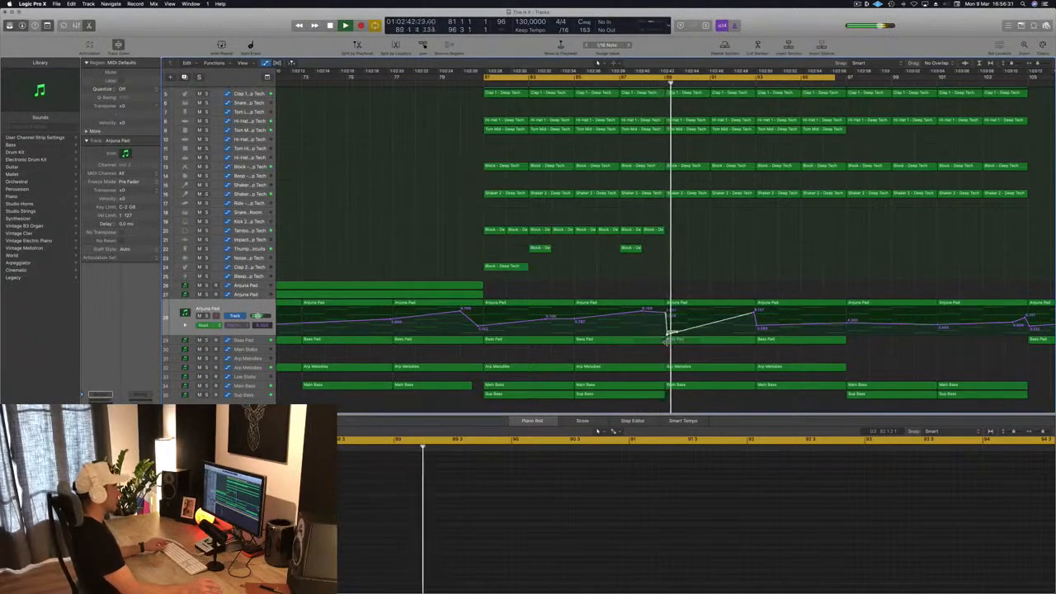
scroll(668, 292, down, 5)
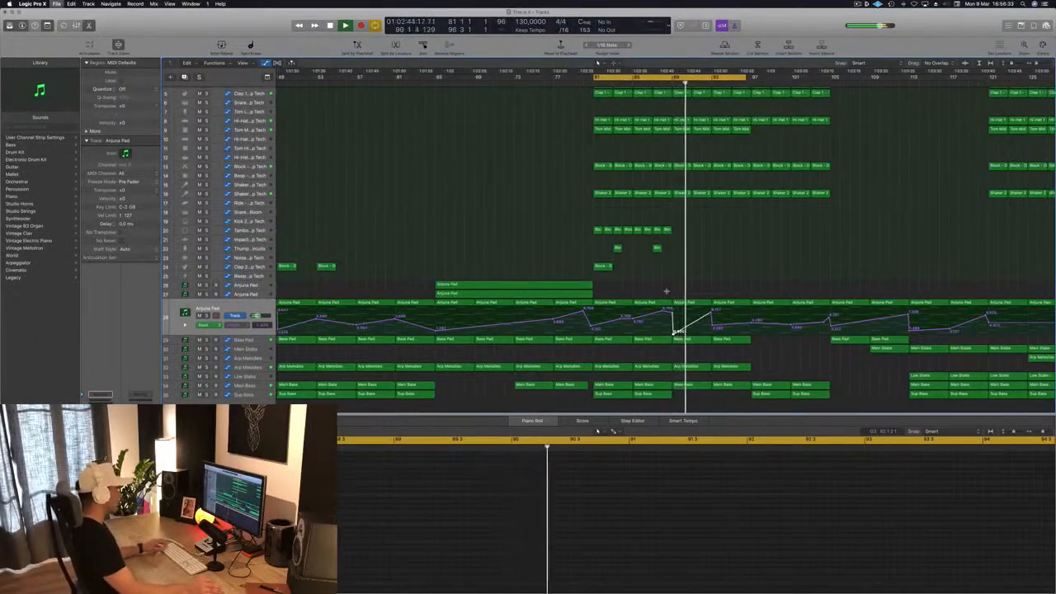
Lower the Anjuna Pad automation point at bar 81 and replay the section from there.
key(Return)
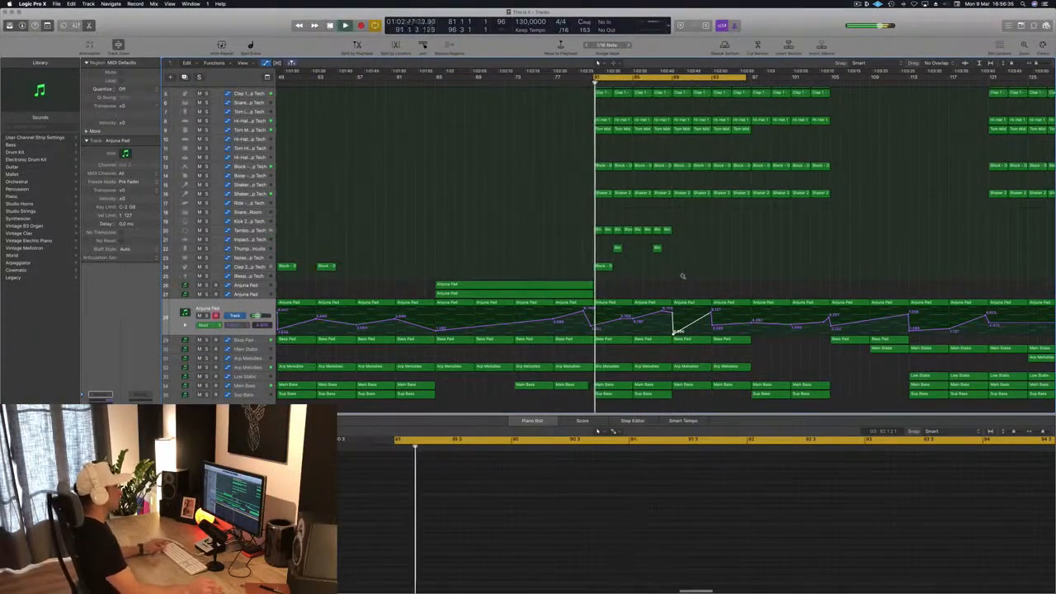
key(super+Left)
drag(592, 326, 595, 329)
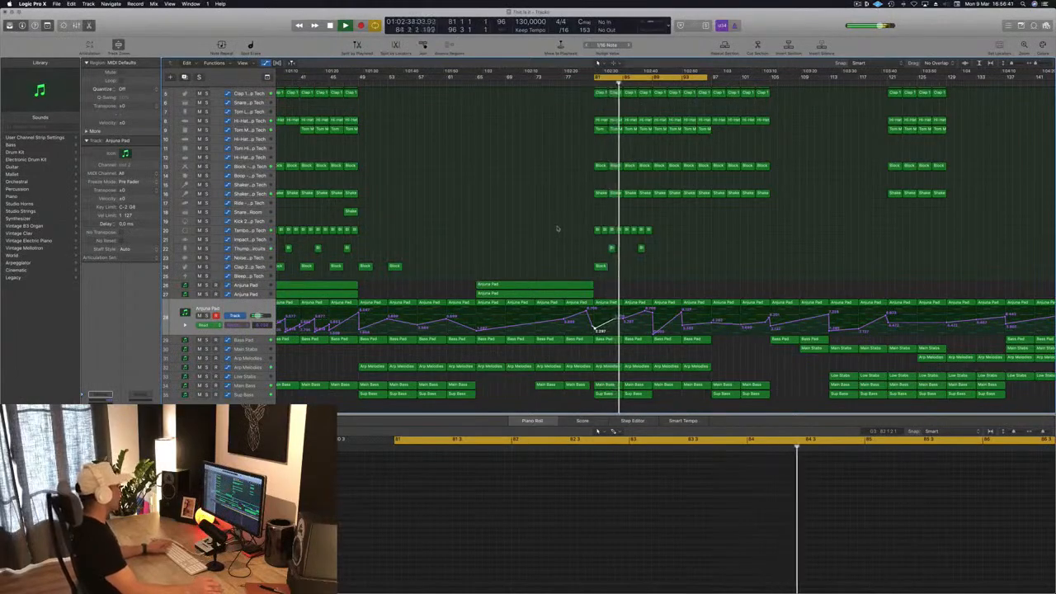
key(Return)
Delete the tambourine track's regions between bars 81 and 89.
click(648, 230)
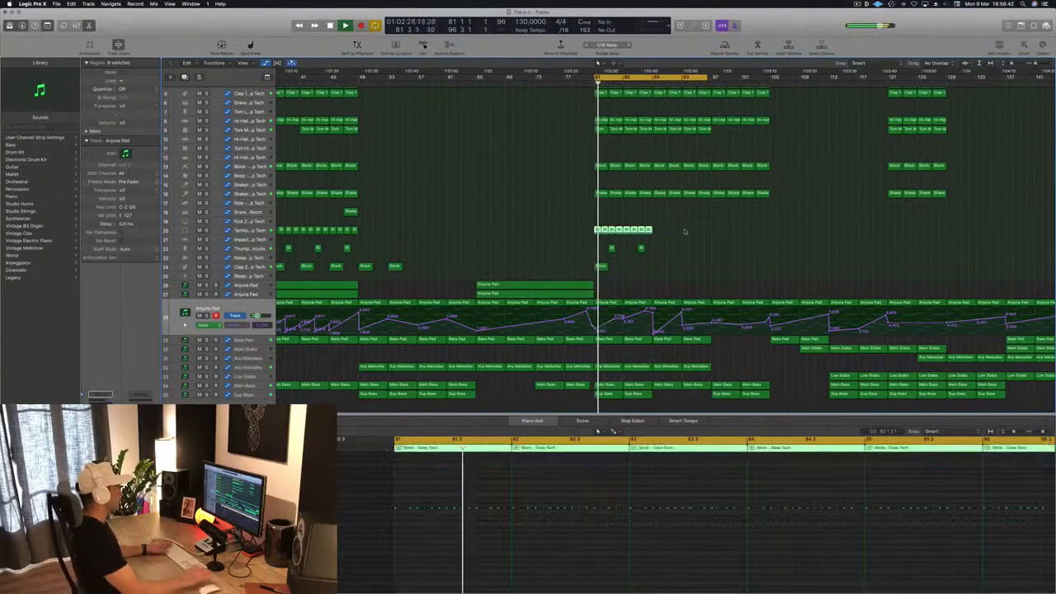
scroll(684, 230, up, 6)
scroll(683, 230, down, 3)
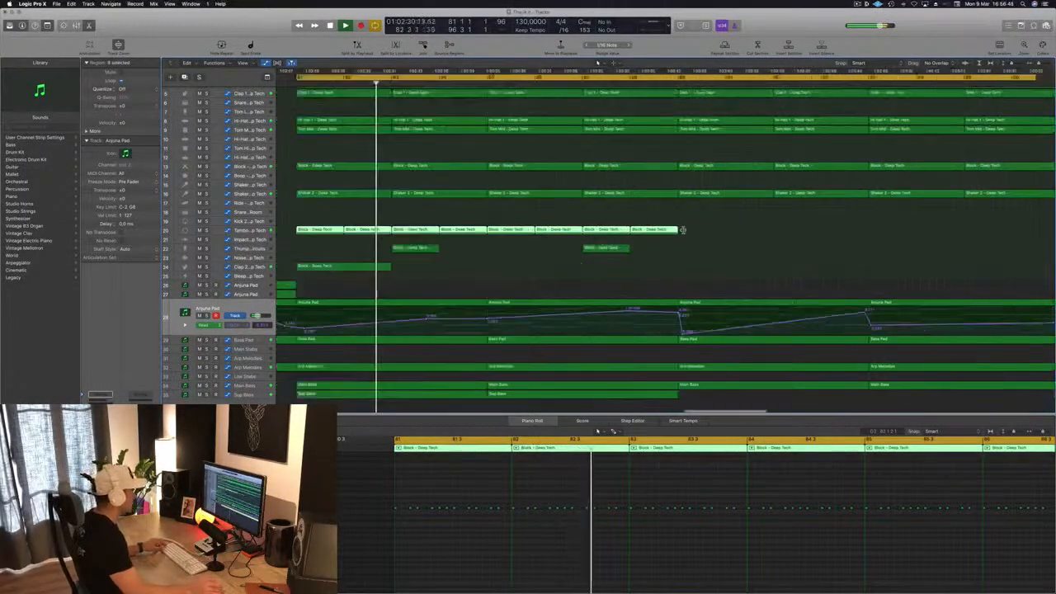
key(Delete)
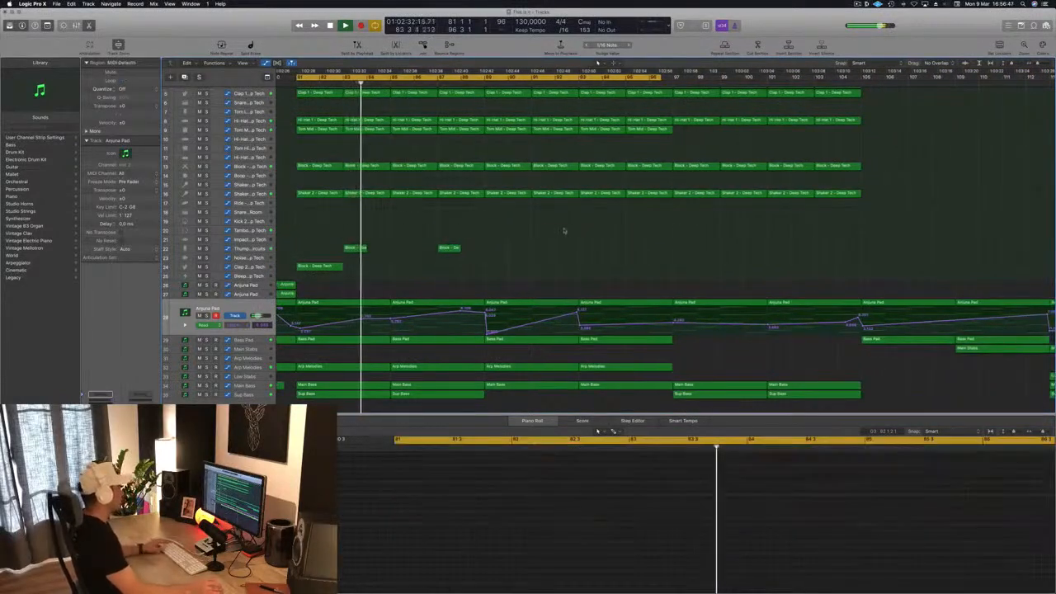
Copy the Click regions from bar 97 back along their track to fill bars 81 to 97, and play the result.
scroll(495, 238, down, 2)
scroll(487, 240, down, 2)
scroll(548, 250, left, 5)
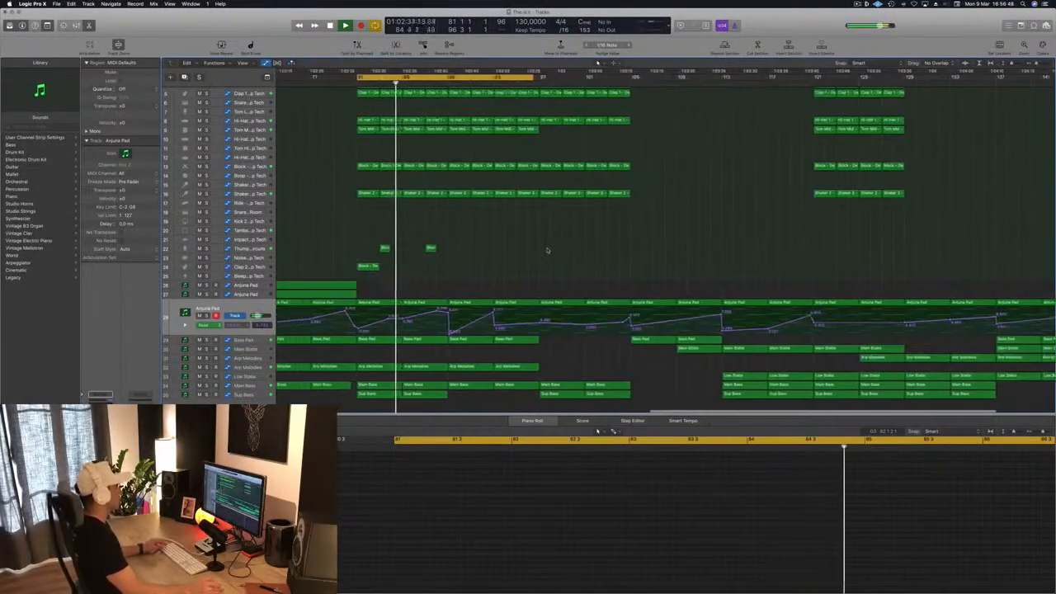
scroll(572, 246, up, 1)
scroll(572, 246, up, 3)
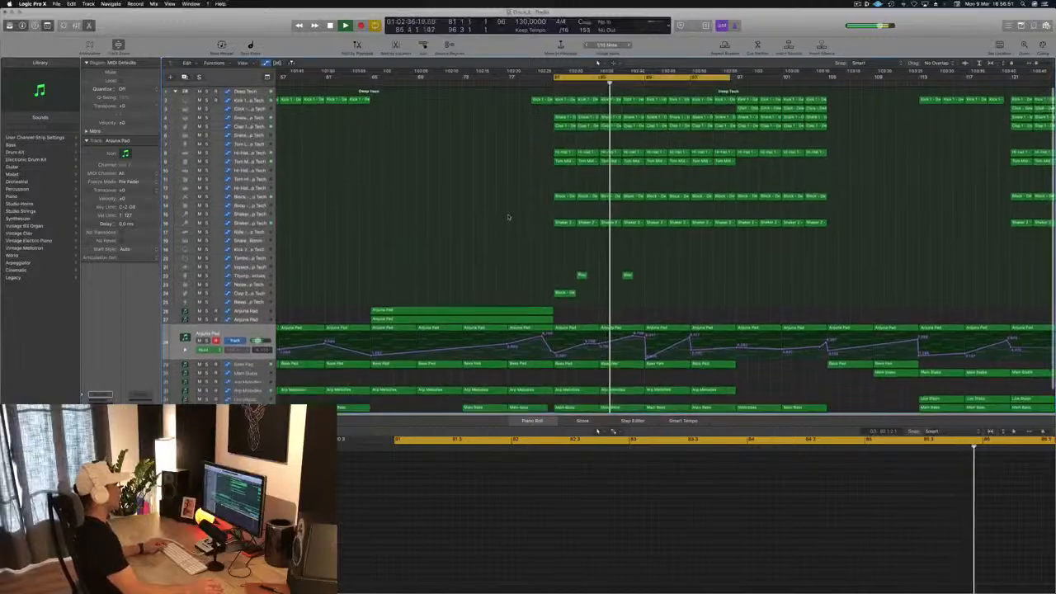
drag(730, 110, 837, 112)
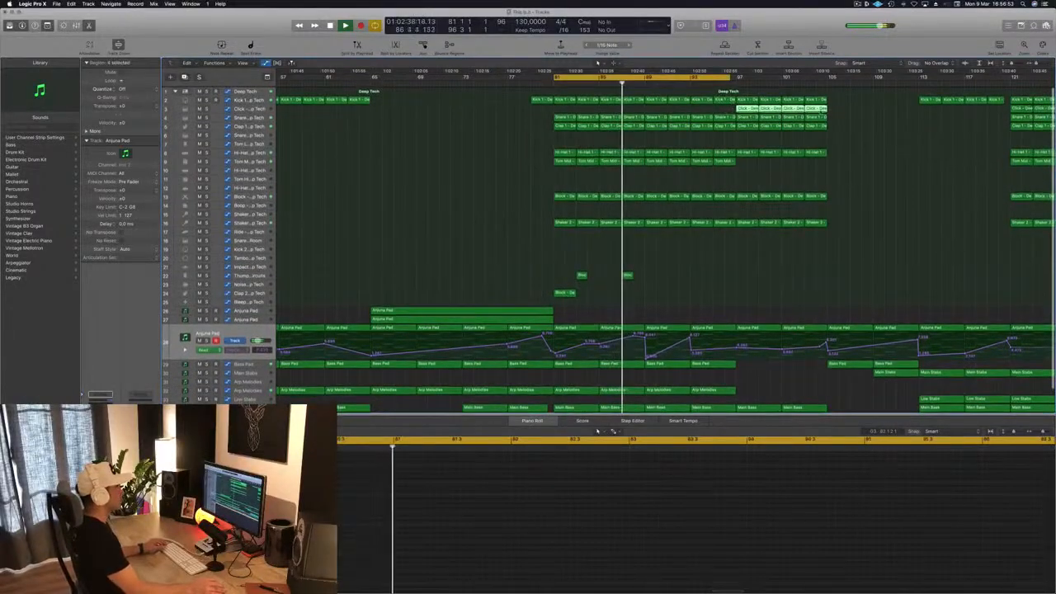
drag(742, 109, 683, 112)
drag(567, 111, 744, 116)
key(space)
key(space)
Copy the Sub Bass regions from bar 97 to fill the gap between bars 89 and 97.
scroll(583, 190, down, 3)
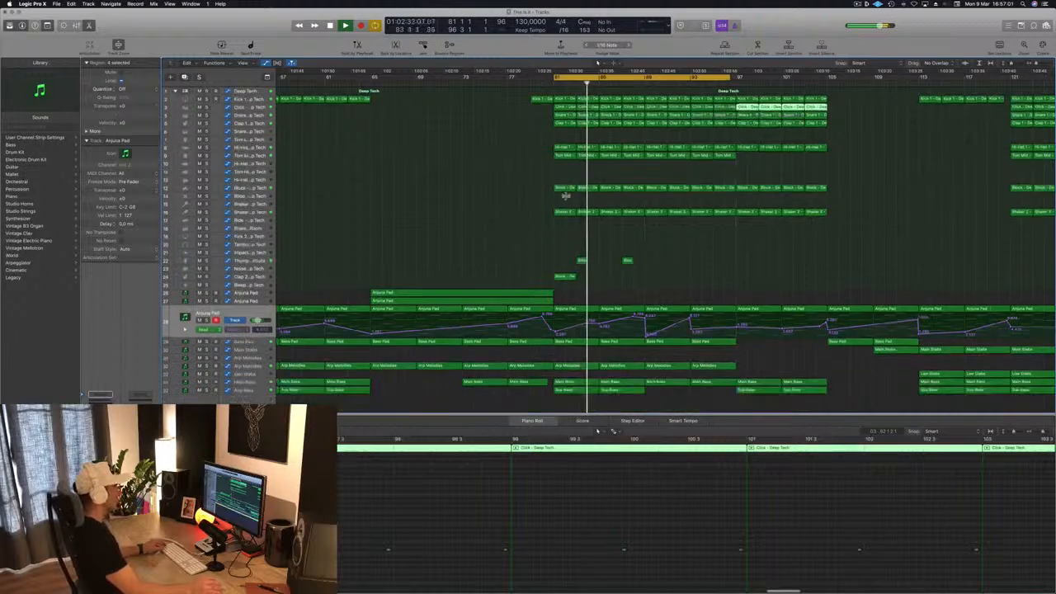
scroll(552, 218, down, 2)
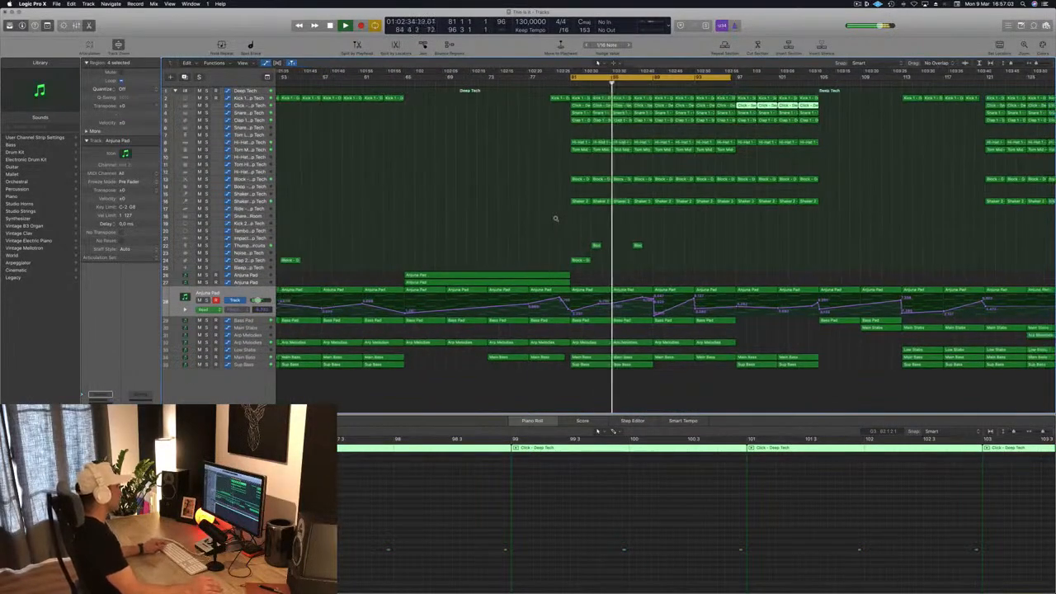
scroll(554, 220, down, 3)
scroll(555, 220, down, 2)
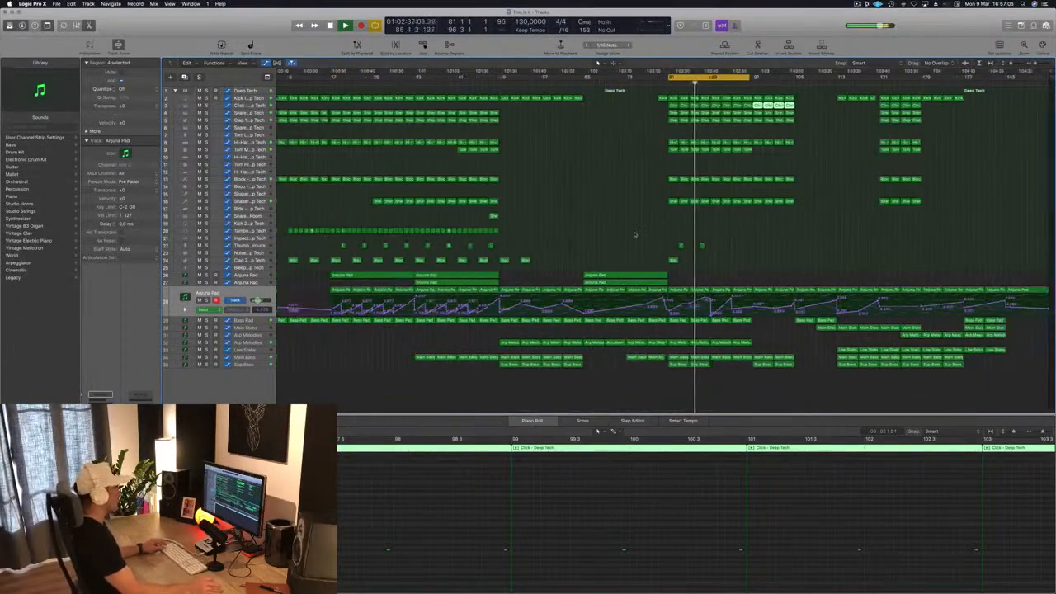
scroll(712, 232, up, 3)
scroll(741, 236, down, 2)
click(764, 365)
drag(764, 365, 720, 373)
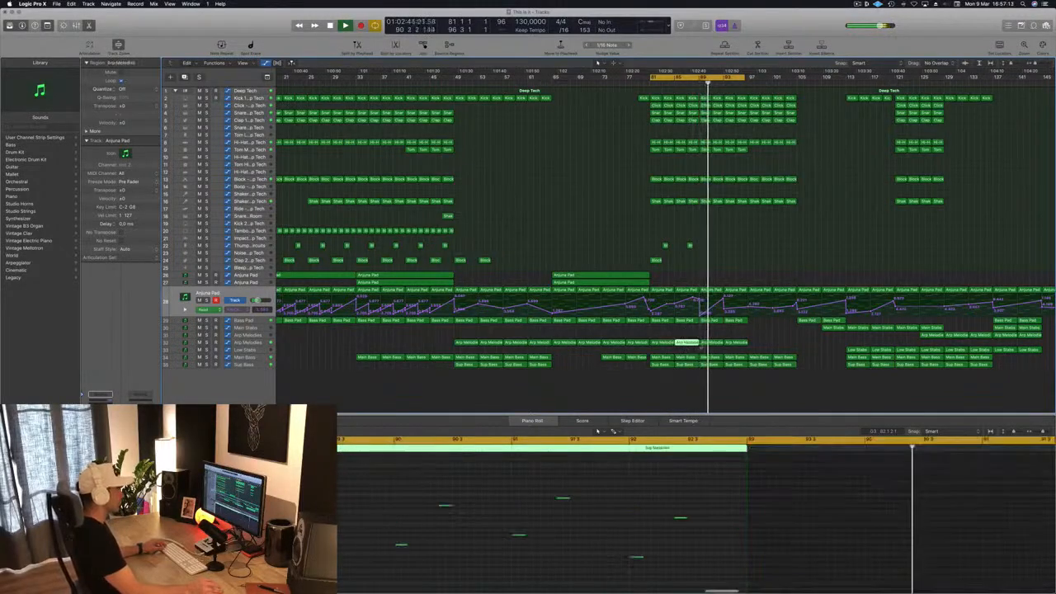
Play the section from bar 81 and examine the notes of the Arp Melodies regions between bars 81 and 97.
click(716, 342)
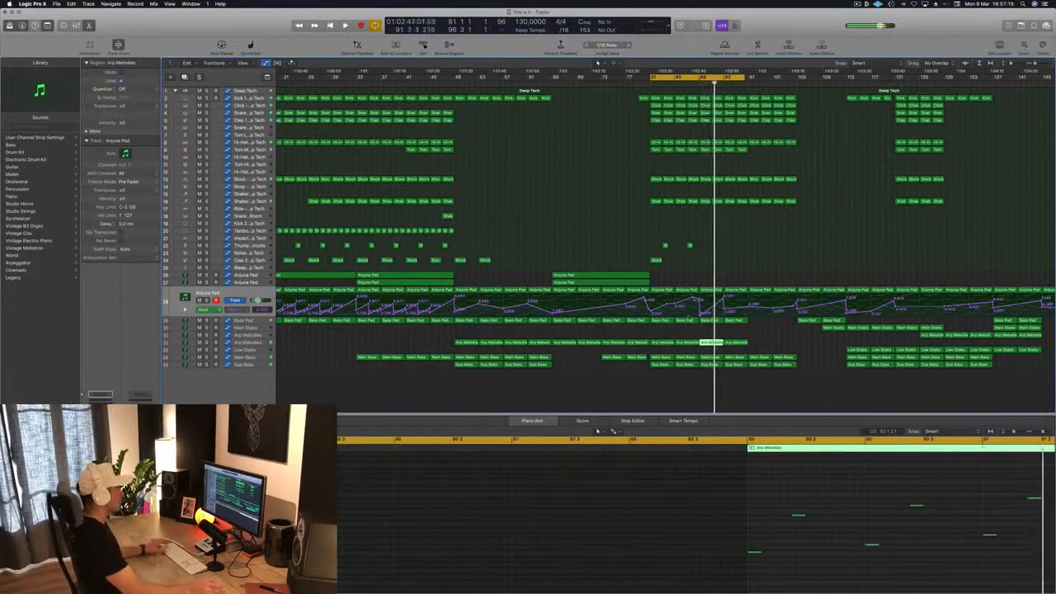
key(space)
key(space)
click(663, 343)
click(687, 343)
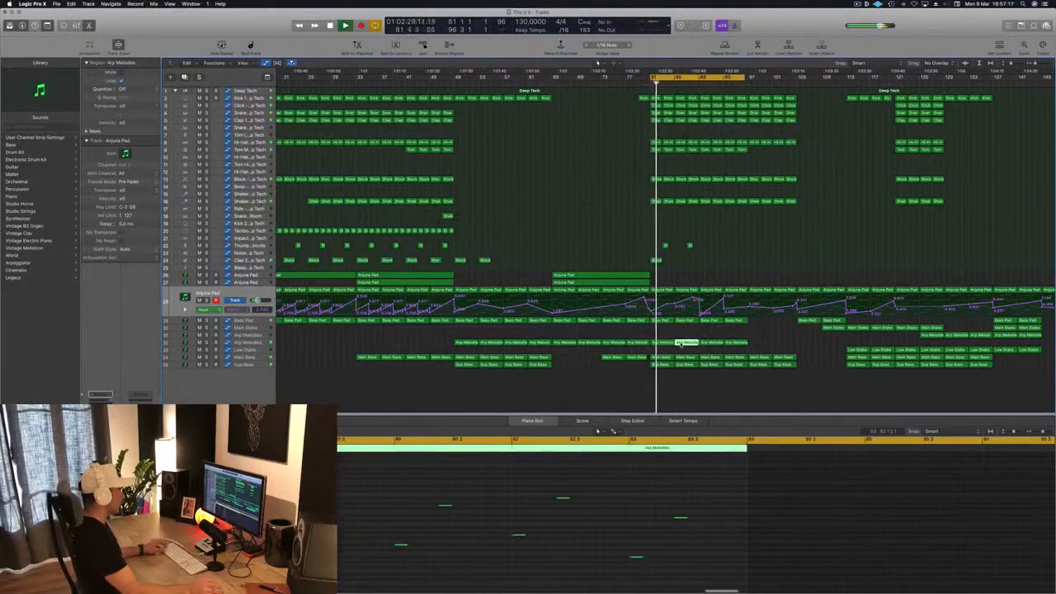
click(737, 343)
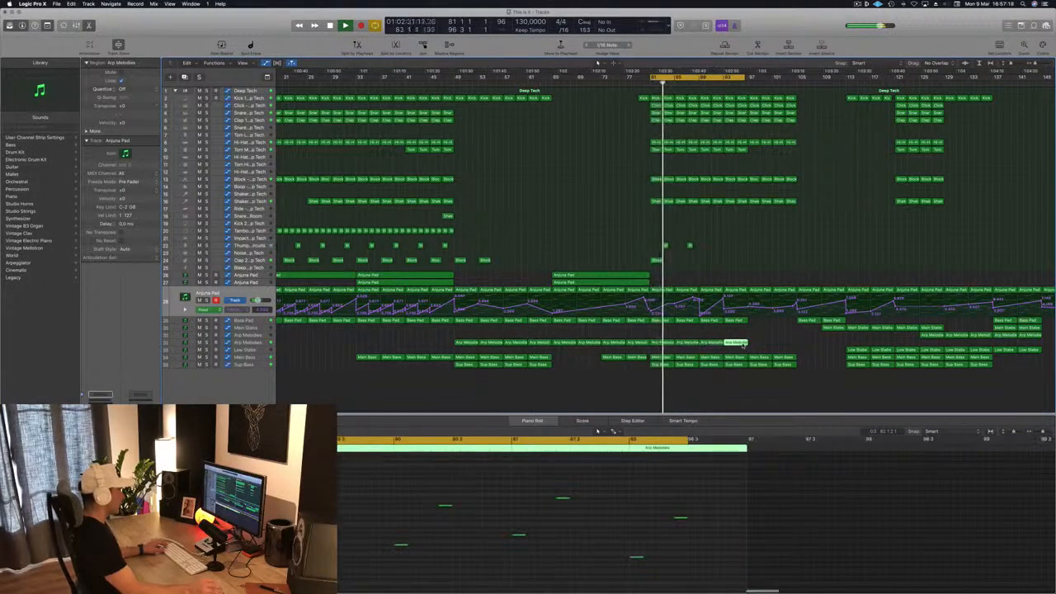
key(super+Left)
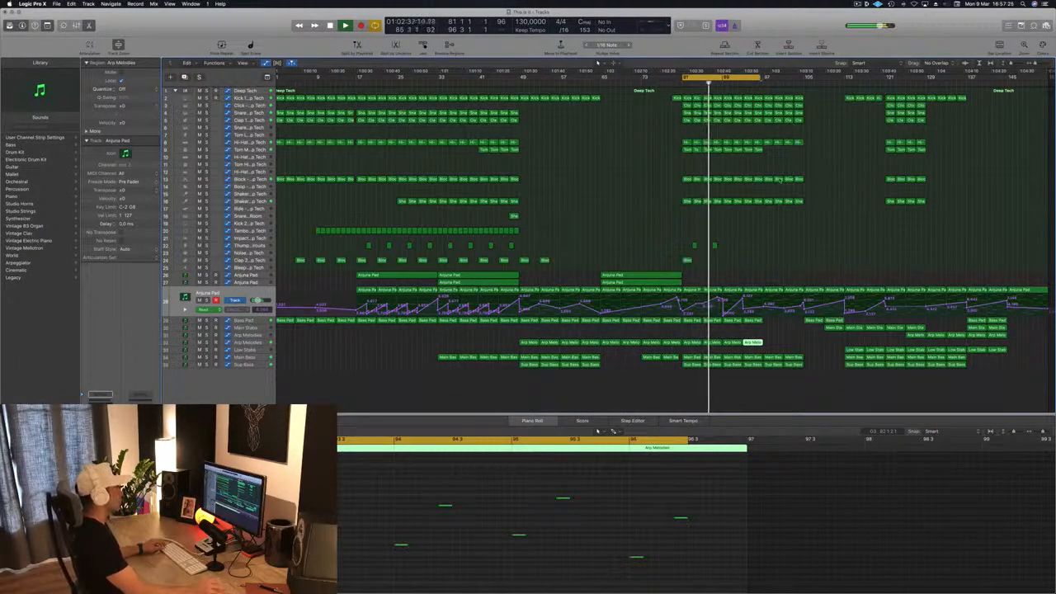
key(super+Right)
key(super+Right)
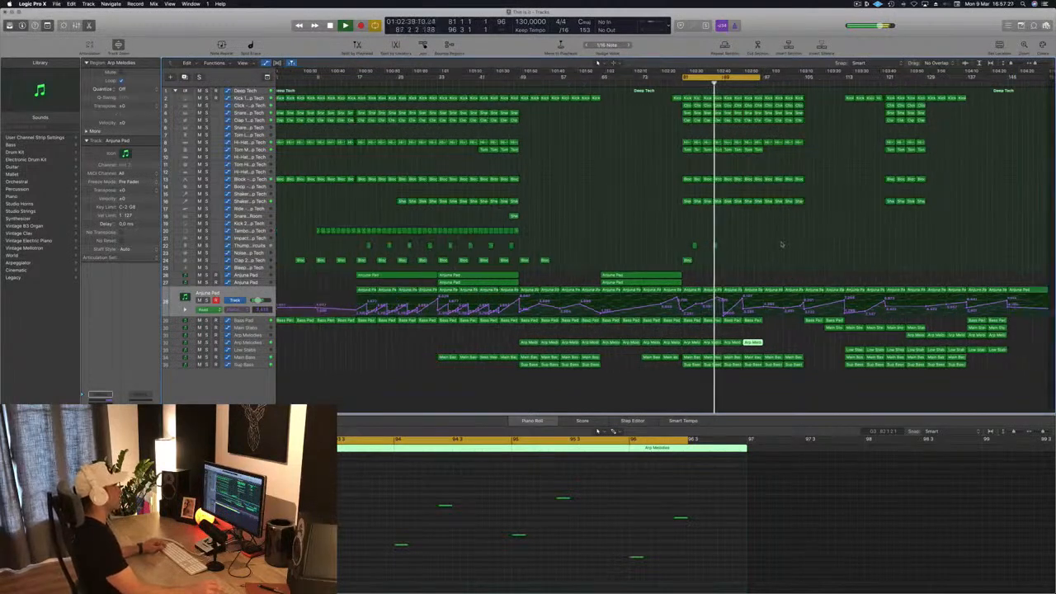
key(super+Right)
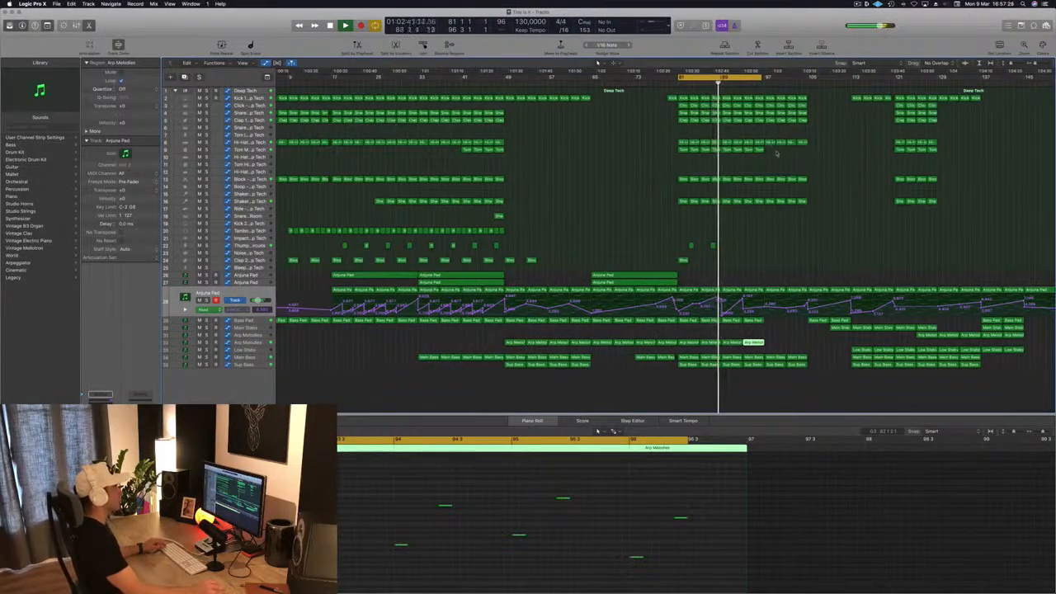
Delete the Tom Mid regions between bars 89 and 97.
click(775, 154)
drag(730, 151, 728, 152)
key(Delete)
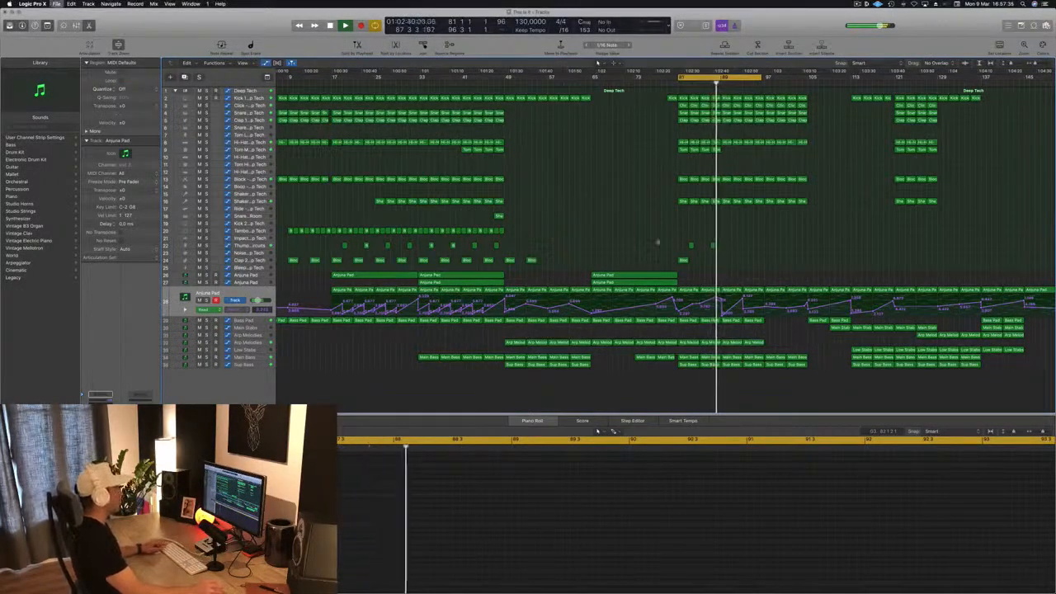
Fill bars 81 to 97 on the Thump and Clap 2 tracks with copies of their short Block regions.
click(496, 245)
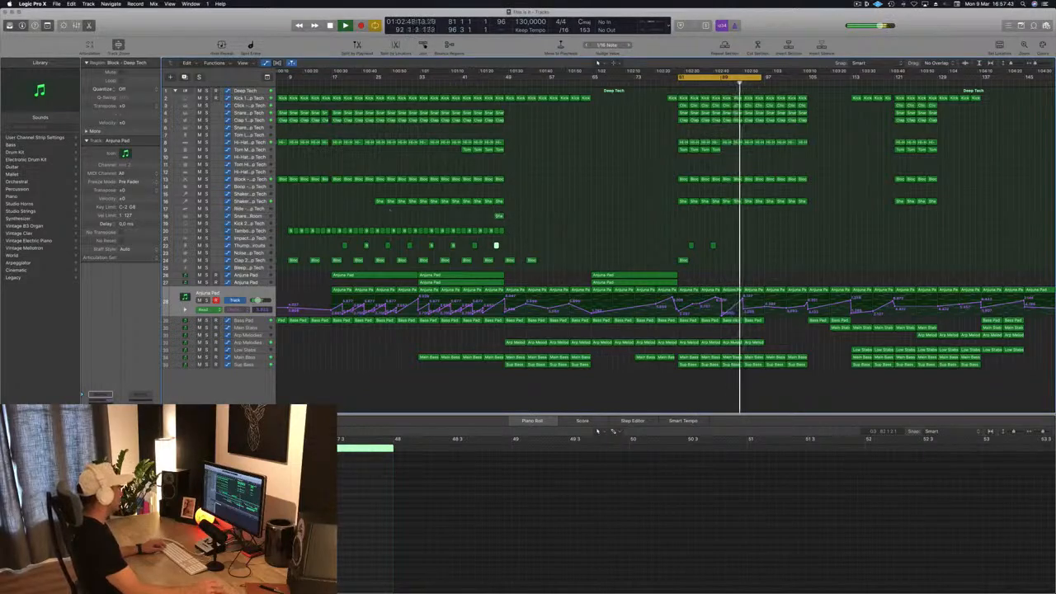
click(498, 215)
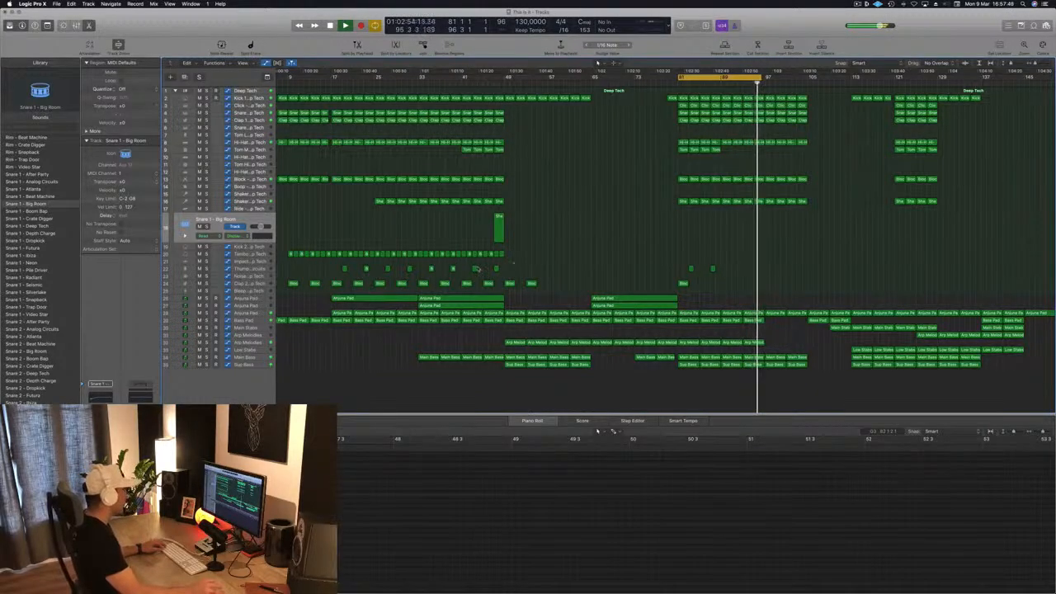
drag(466, 268, 723, 284)
scroll(723, 284, up, 5)
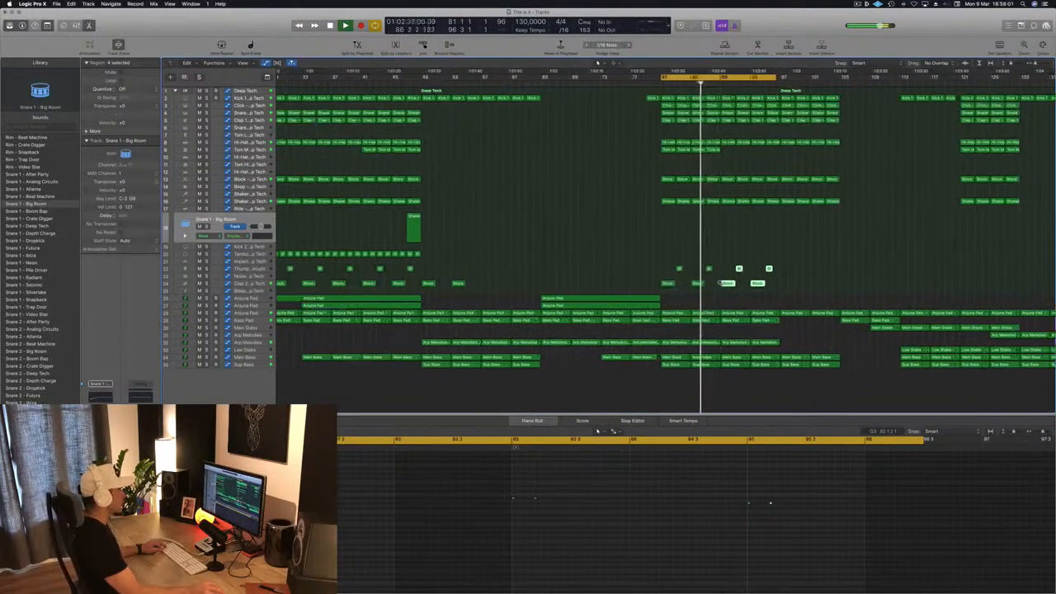
scroll(723, 284, up, 2)
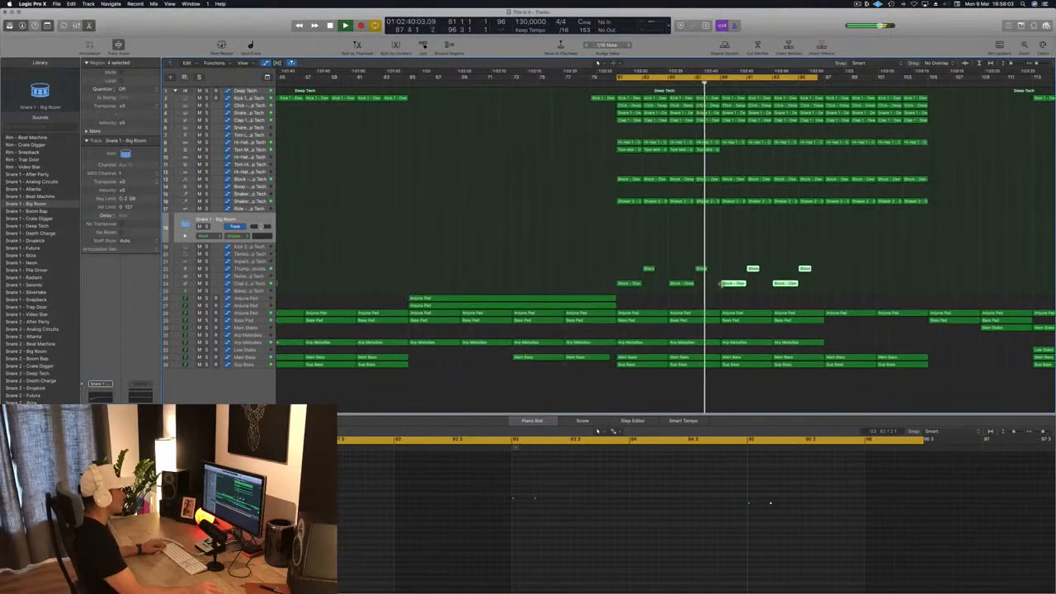
scroll(722, 284, down, 1)
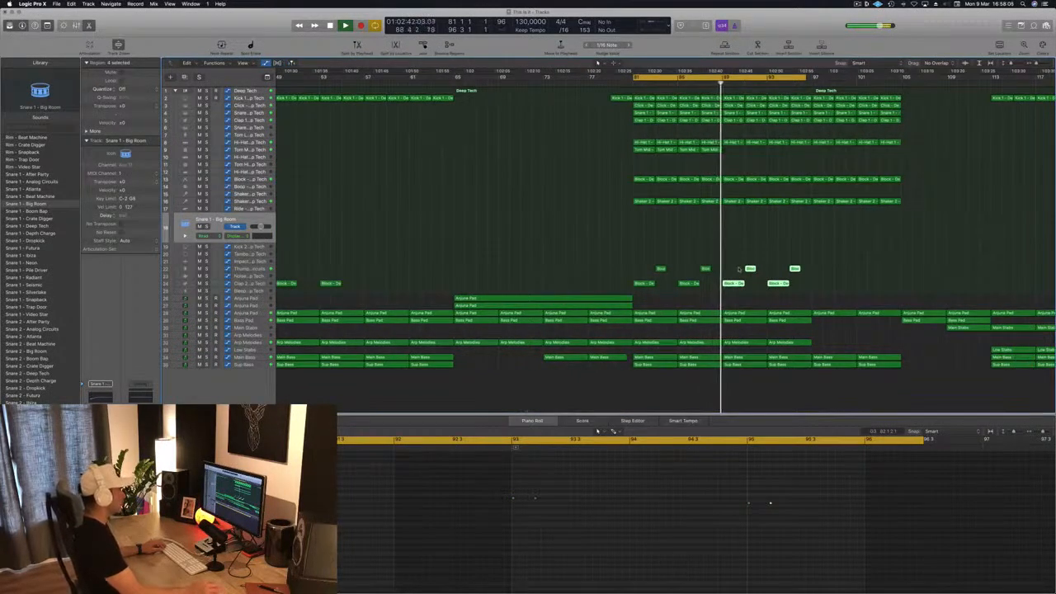
Delete the Arp Melodies regions between bars 89 and 97.
scroll(738, 269, down, 5)
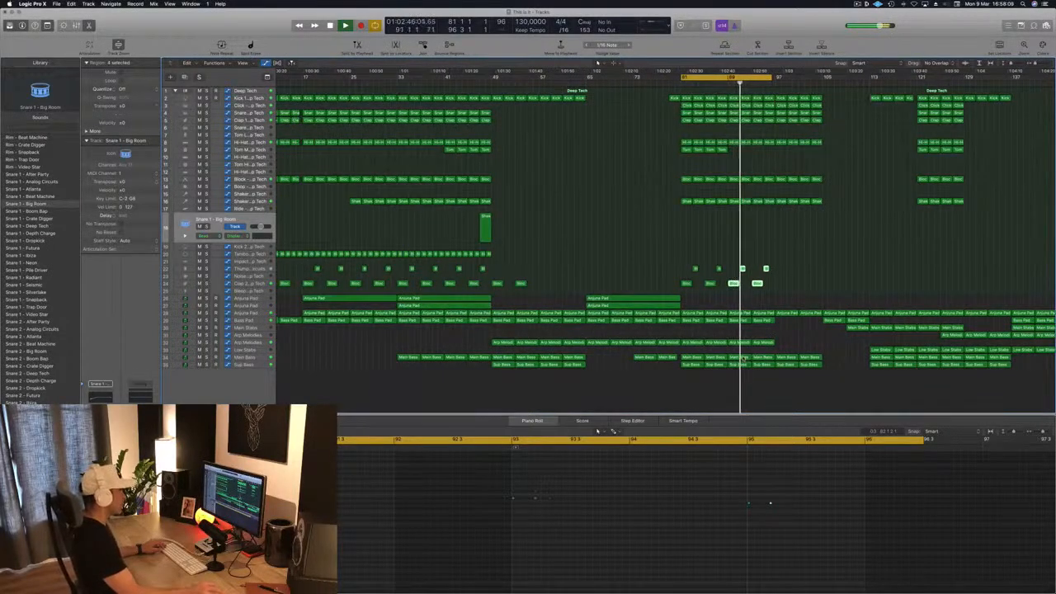
click(744, 343)
key(Delete)
click(764, 343)
key(Delete)
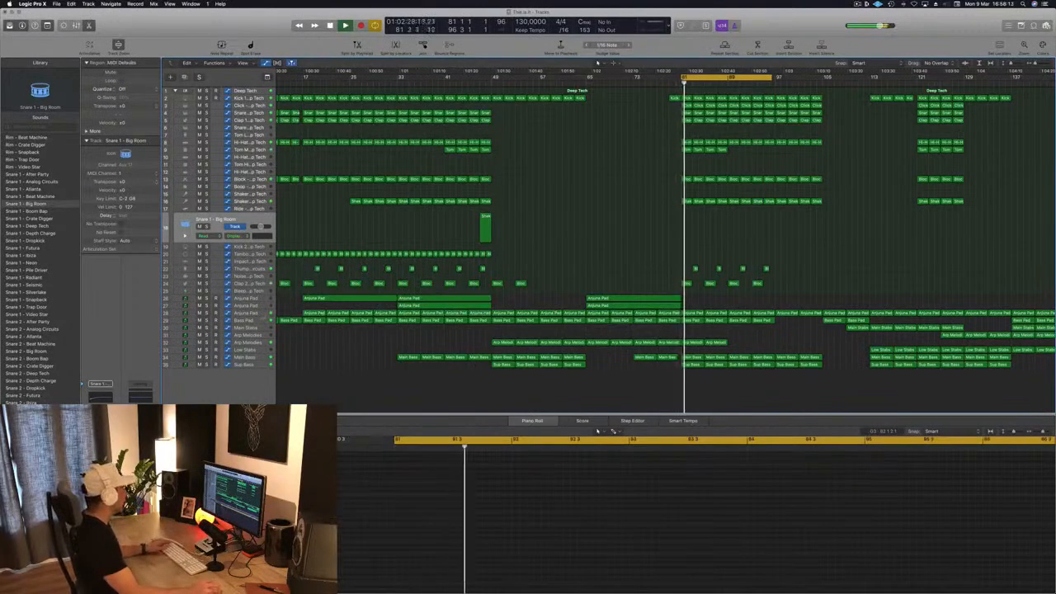
Shape the Bass Pad automation from bar 89 so it dips at bar 93 and rises again to bar 97.
click(246, 313)
click(762, 267)
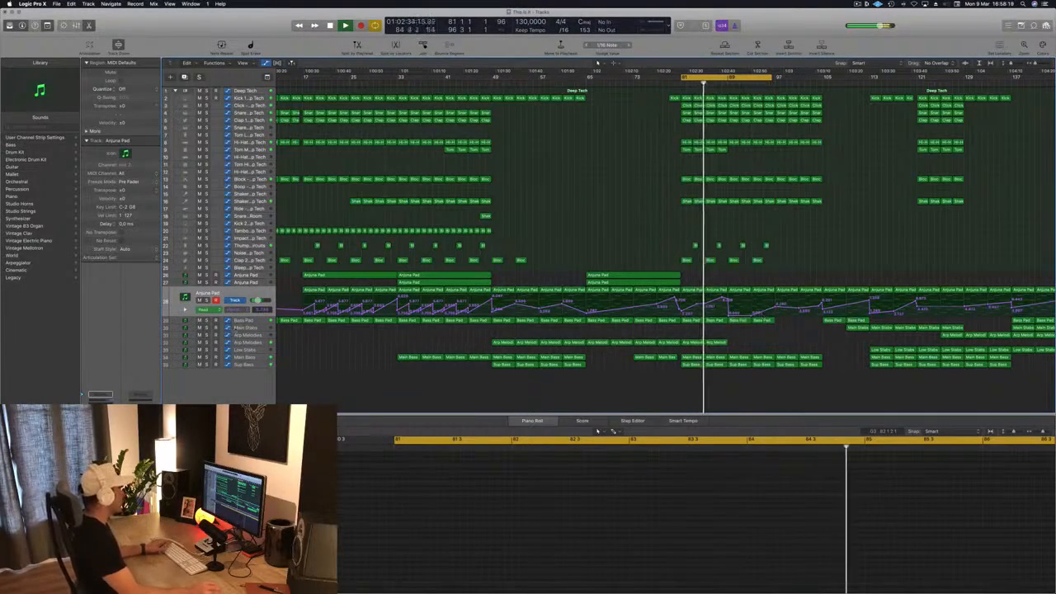
click(246, 322)
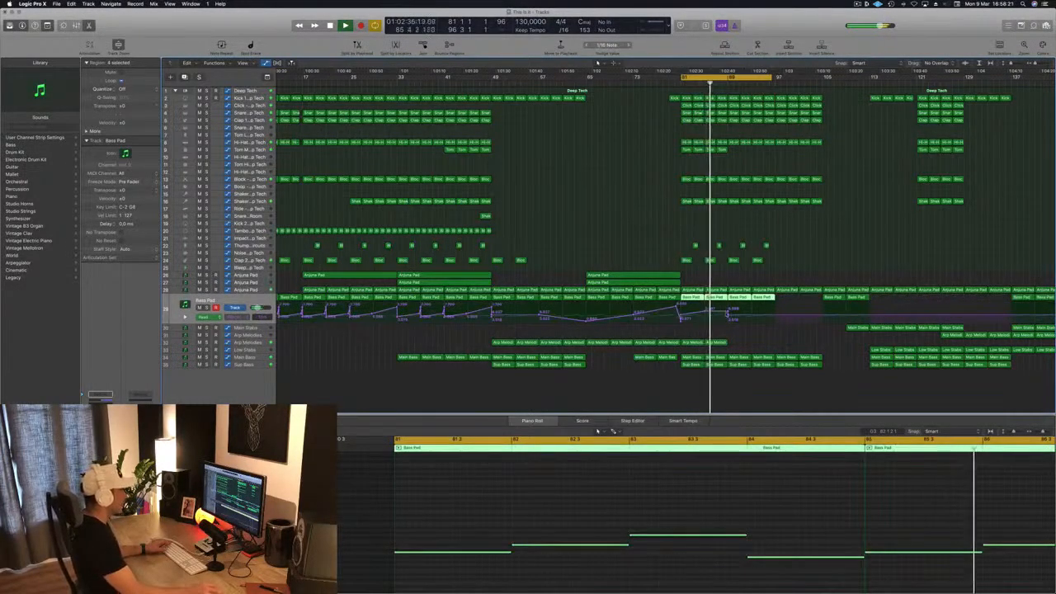
click(728, 312)
drag(729, 308, 728, 307)
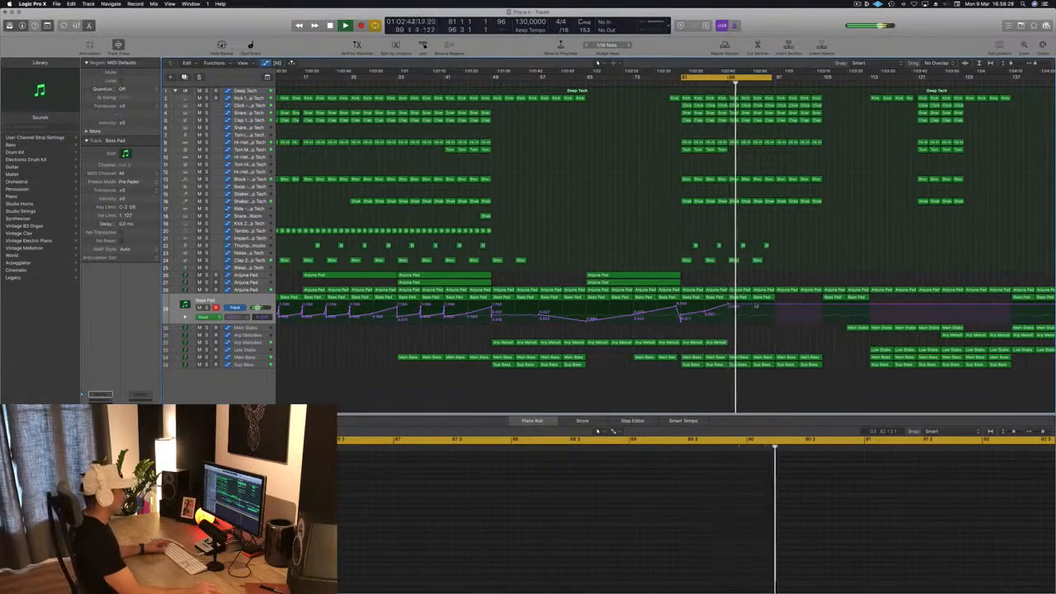
drag(752, 306, 775, 307)
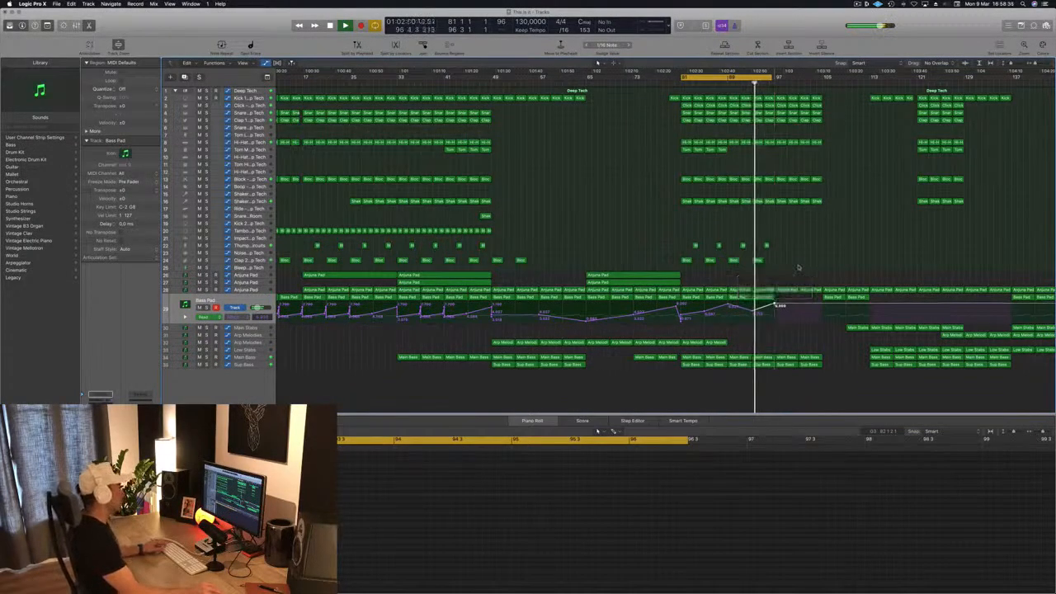
Copy the Low Stabs region from bar 113 to bar 97.
scroll(798, 265, up, 3)
scroll(817, 214, down, 4)
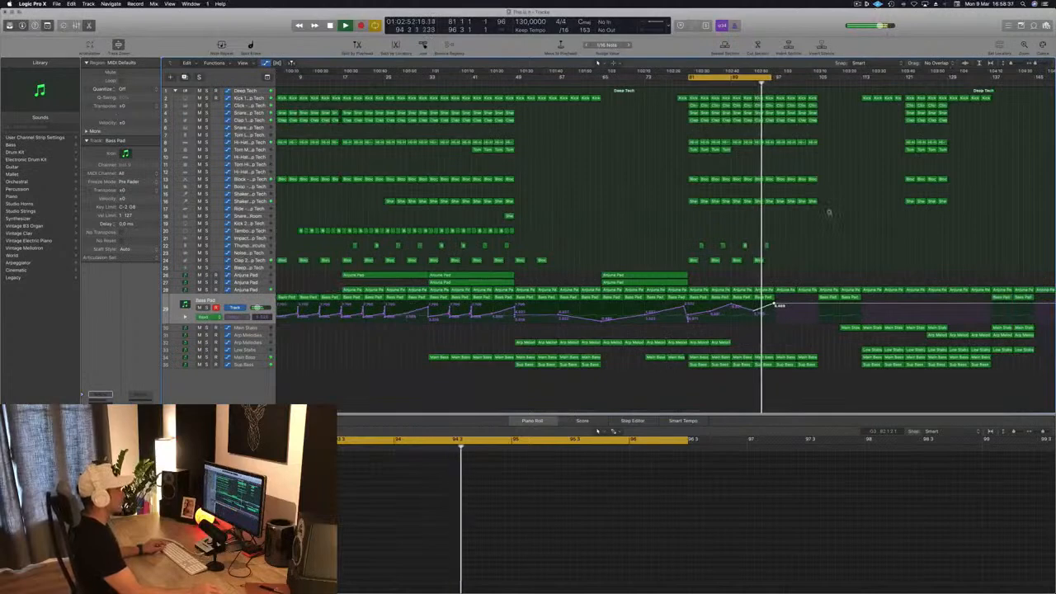
scroll(824, 215, down, 1)
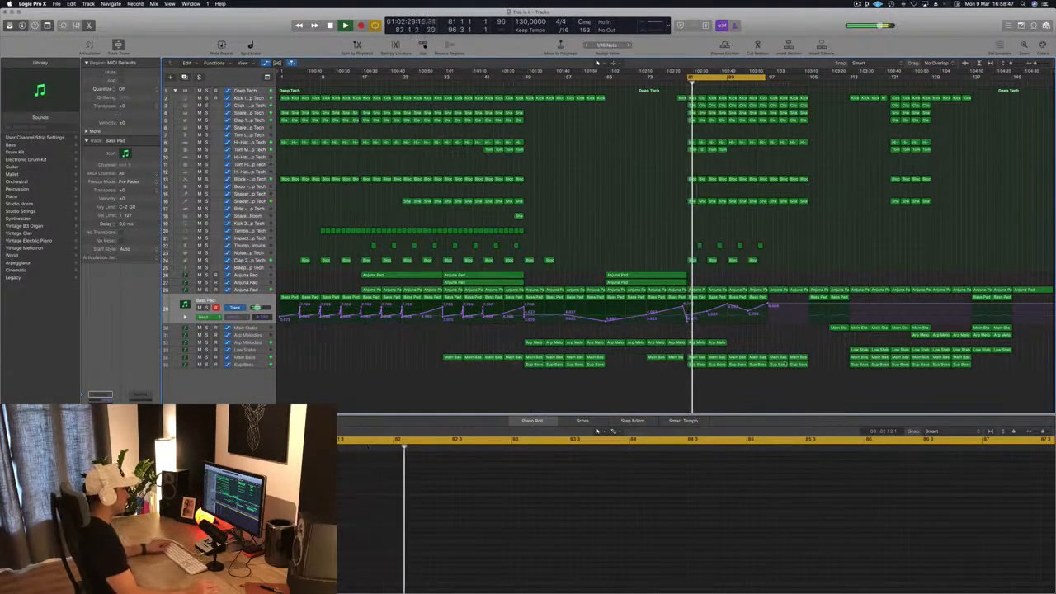
click(861, 350)
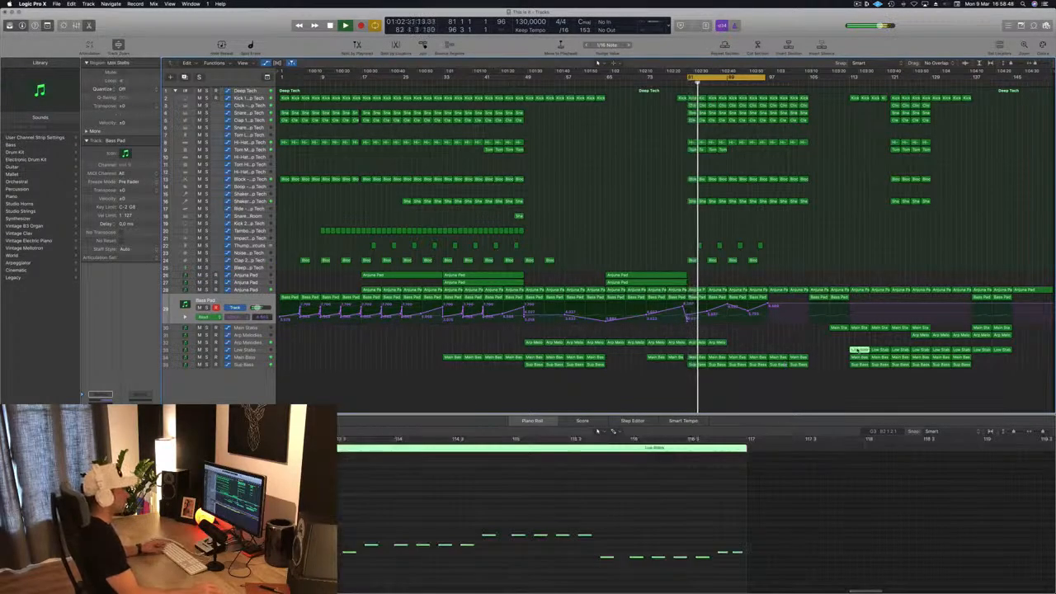
drag(860, 350, 779, 351)
key(shift+period)
scroll(790, 267, up, 3)
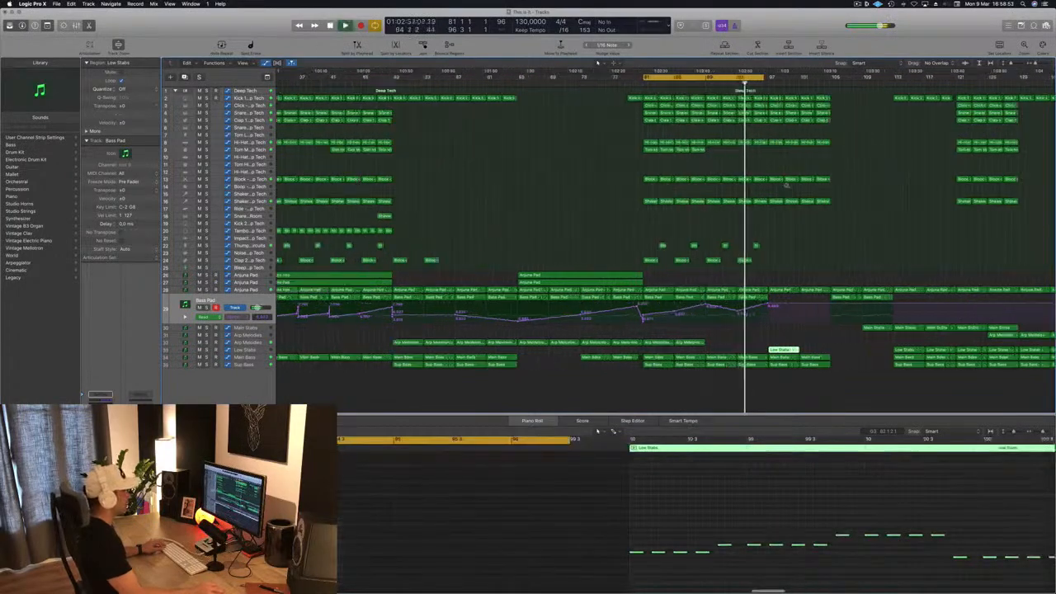
Copy the Bass Pad region to fill bars 97 to 105, and extend the cycle range to bar 105.
drag(763, 298, 820, 303)
drag(773, 75, 834, 82)
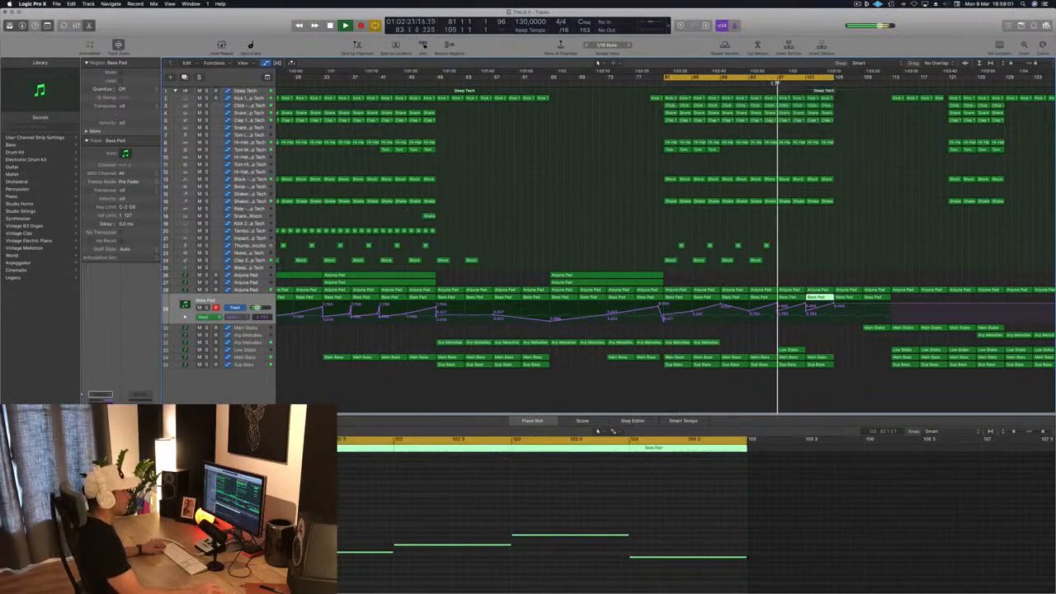
scroll(798, 234, down, 3)
scroll(798, 233, down, 2)
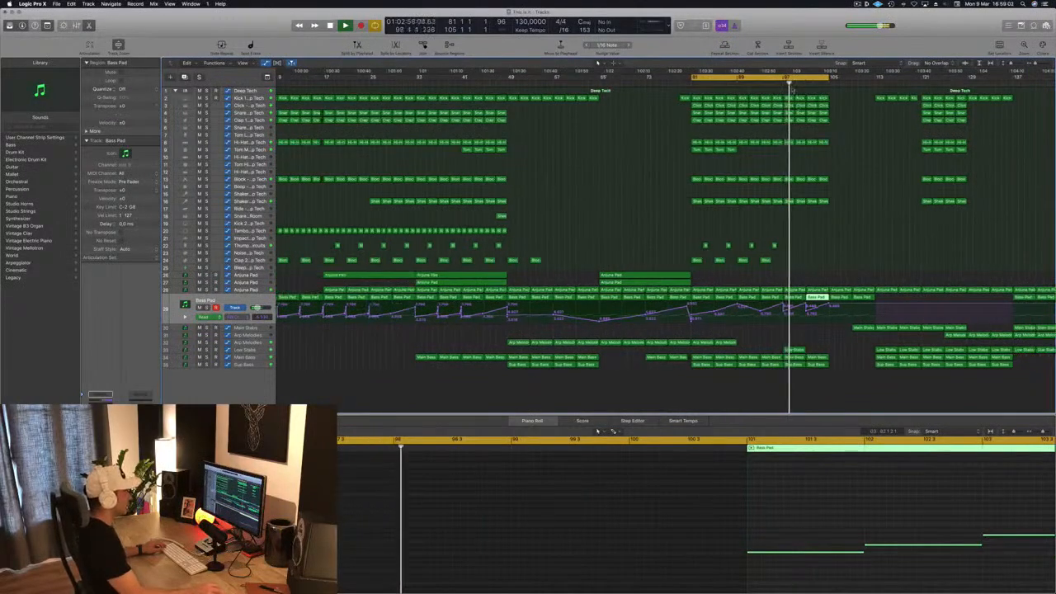
Add Main Bass automation points at bars 93, 97 and 101, lowering the curve slightly at bar 97.
click(263, 367)
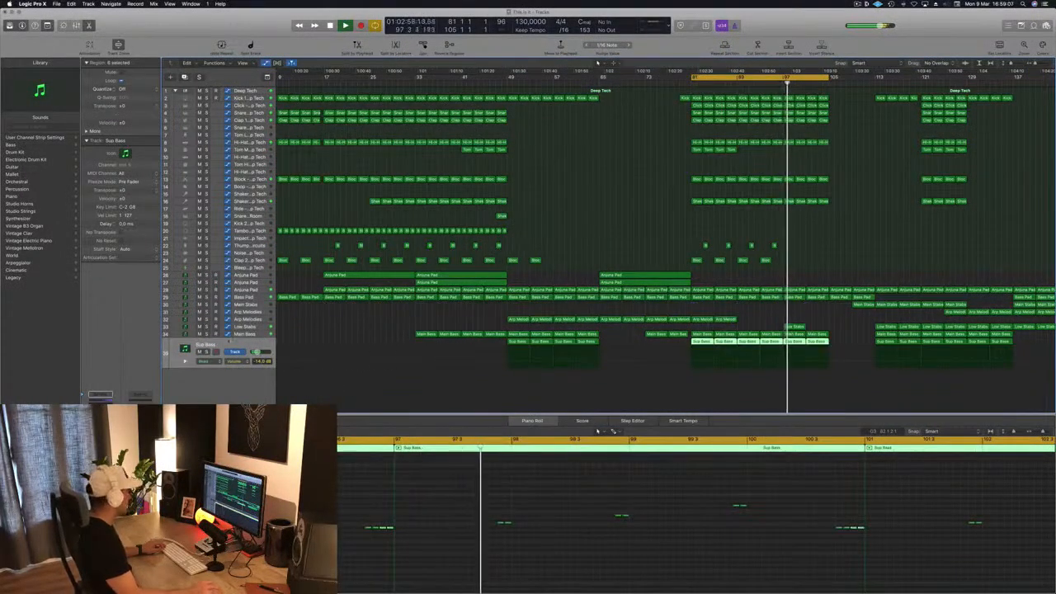
key(Up)
drag(777, 82, 749, 361)
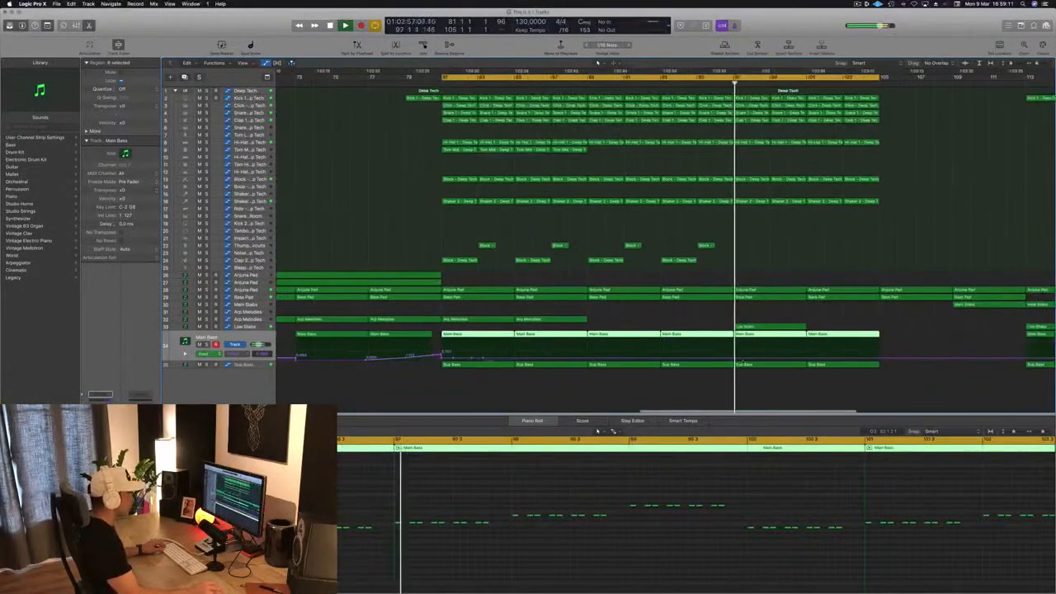
click(660, 360)
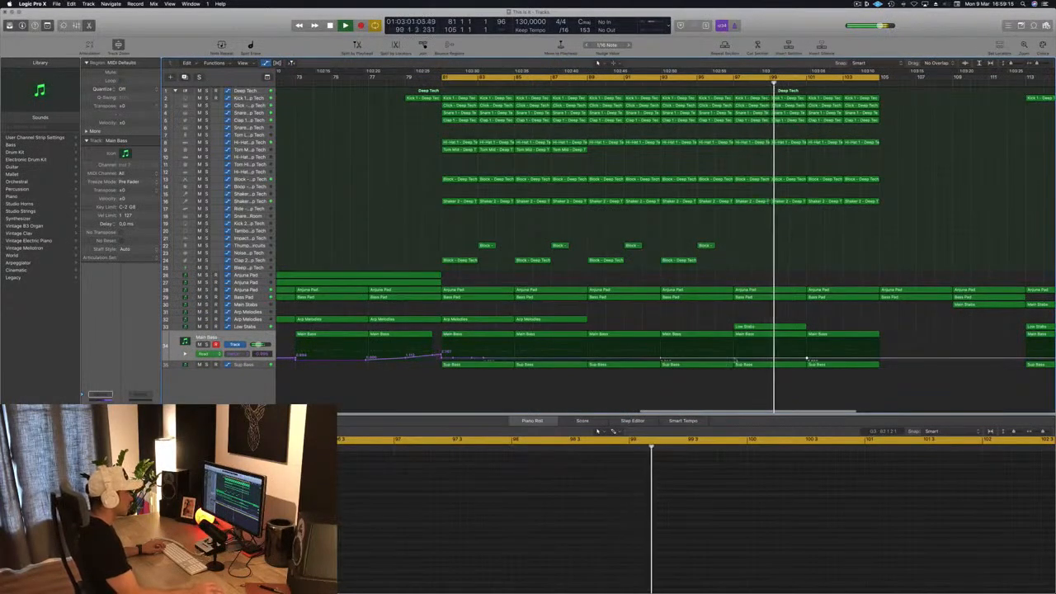
click(733, 359)
drag(734, 359, 733, 360)
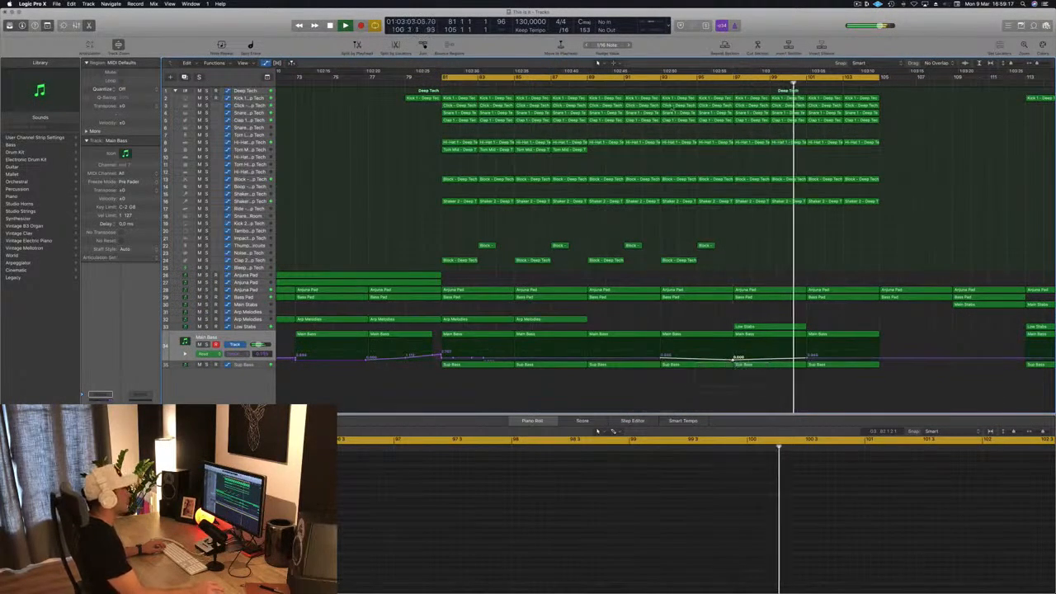
Play the arrangement from around bar 92 and examine how the section moves into bar 97.
click(648, 82)
key(super+Left)
key(super+Left)
key(super+Left)
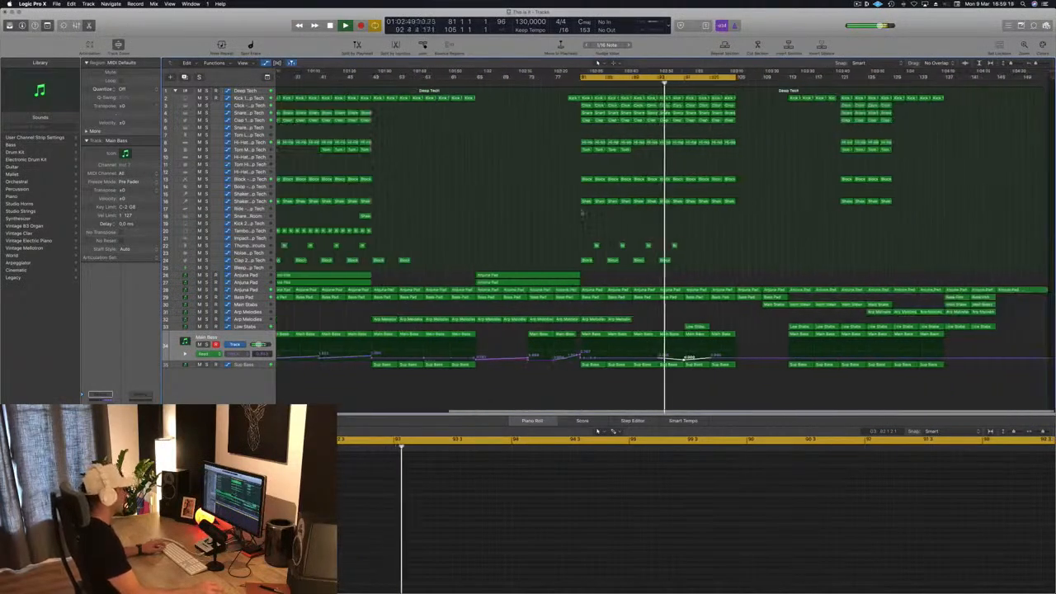
scroll(833, 234, left, 3)
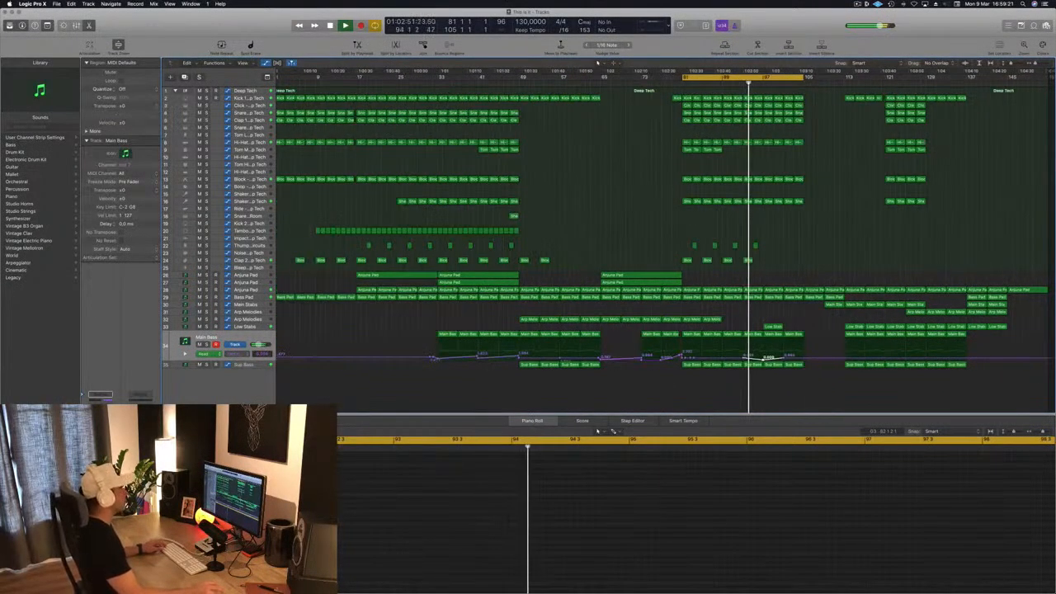
scroll(833, 233, right, 2)
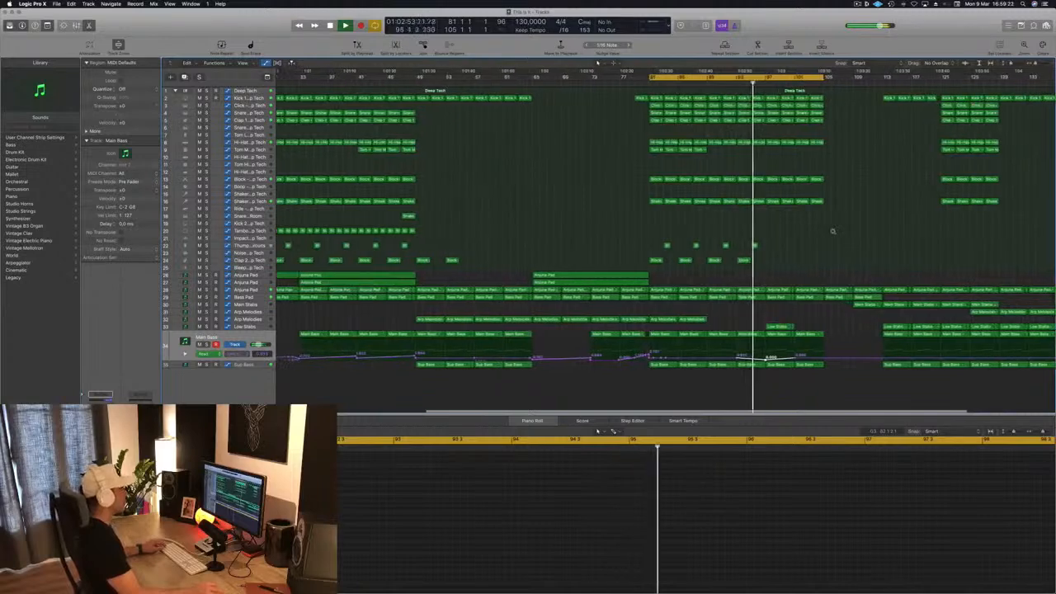
scroll(807, 239, up, 3)
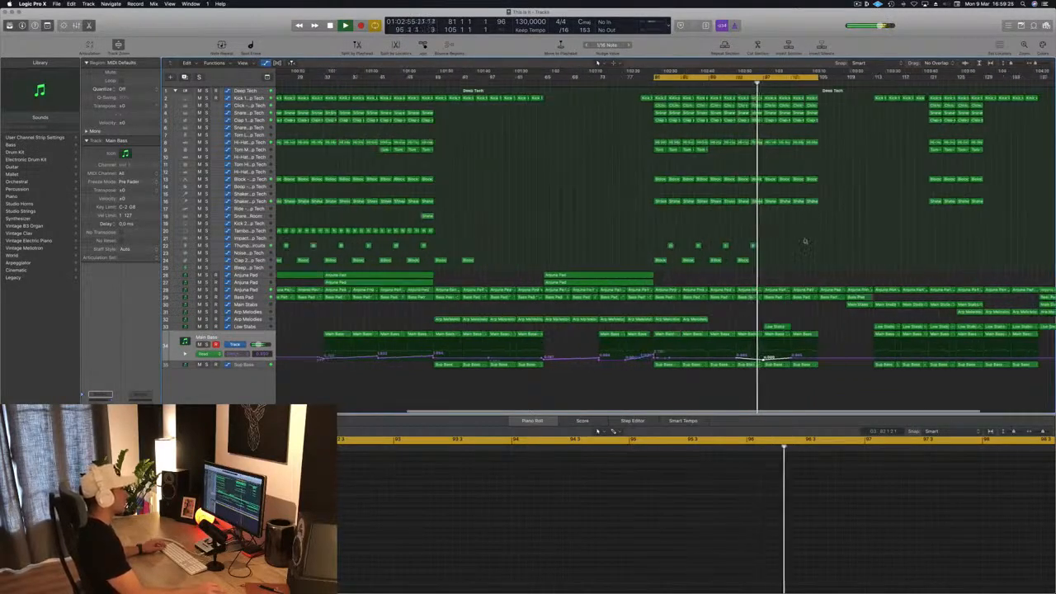
scroll(820, 240, down, 4)
scroll(820, 239, left, 1)
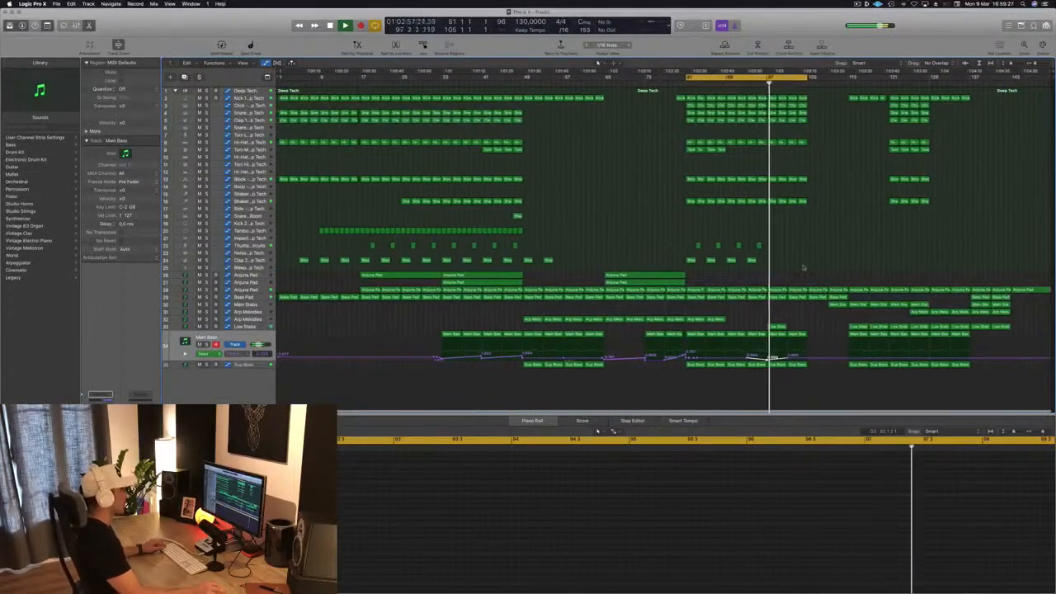
click(741, 83)
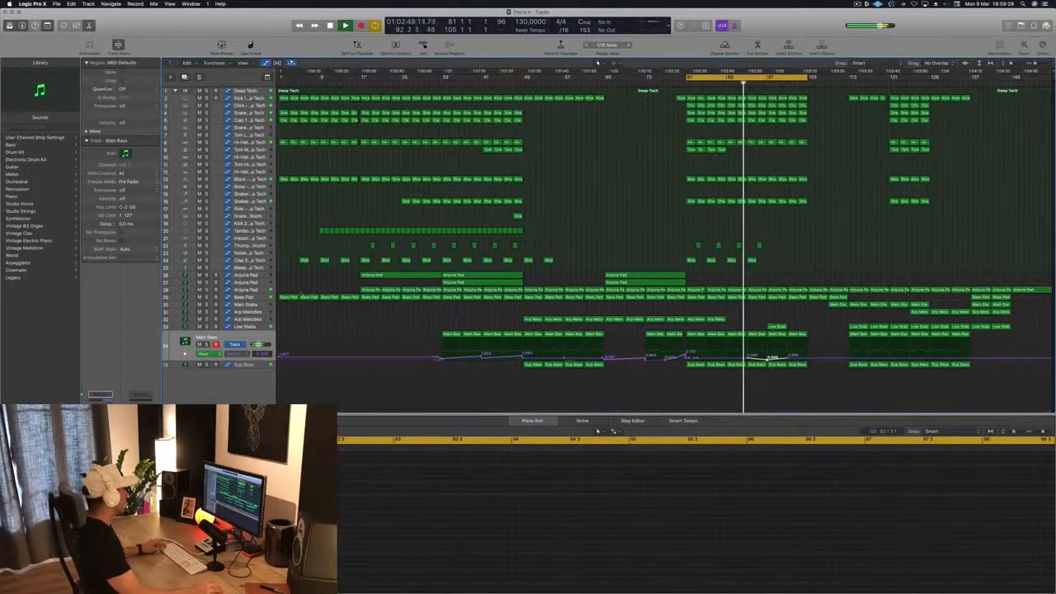
Delete the Anjuna Pad regions between bars 97 and 105.
click(254, 290)
click(789, 273)
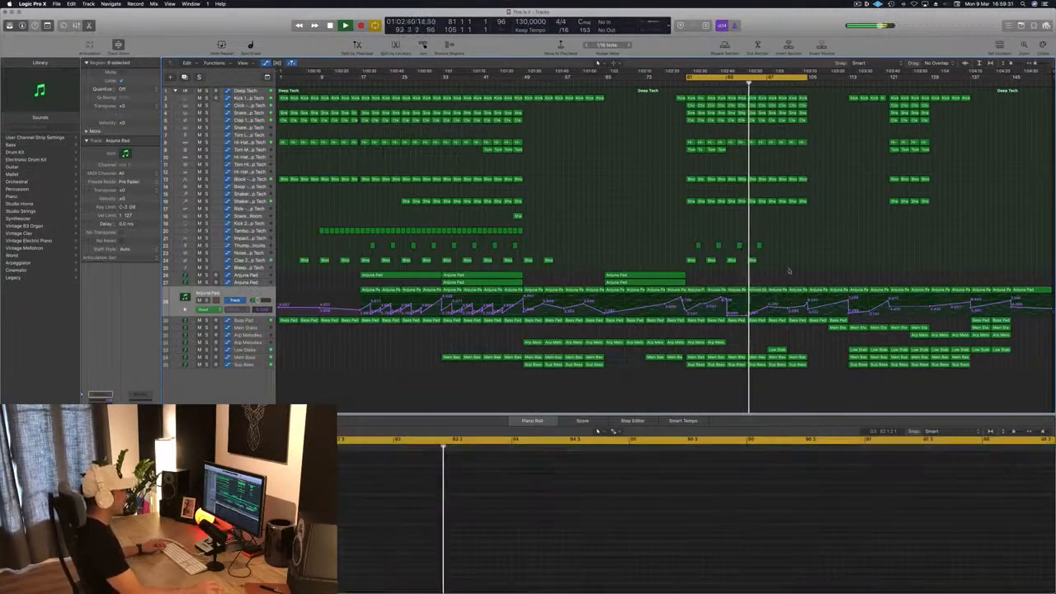
drag(783, 278, 794, 292)
key(BackSpace)
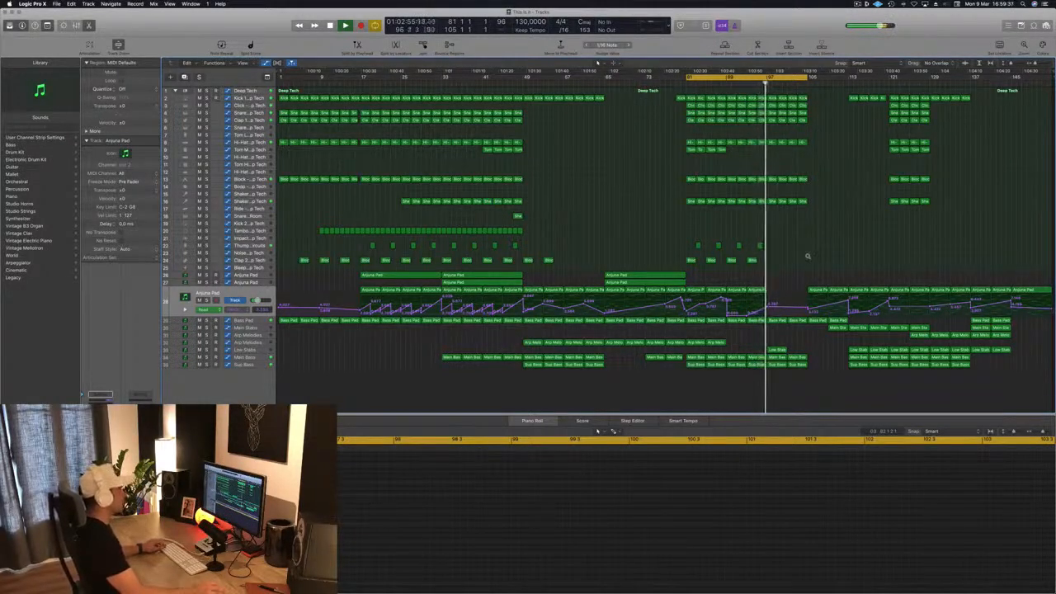
Copy the Low Stabs region from bar 97 to bar 101, and play from around bar 96.
scroll(808, 256, down, 1)
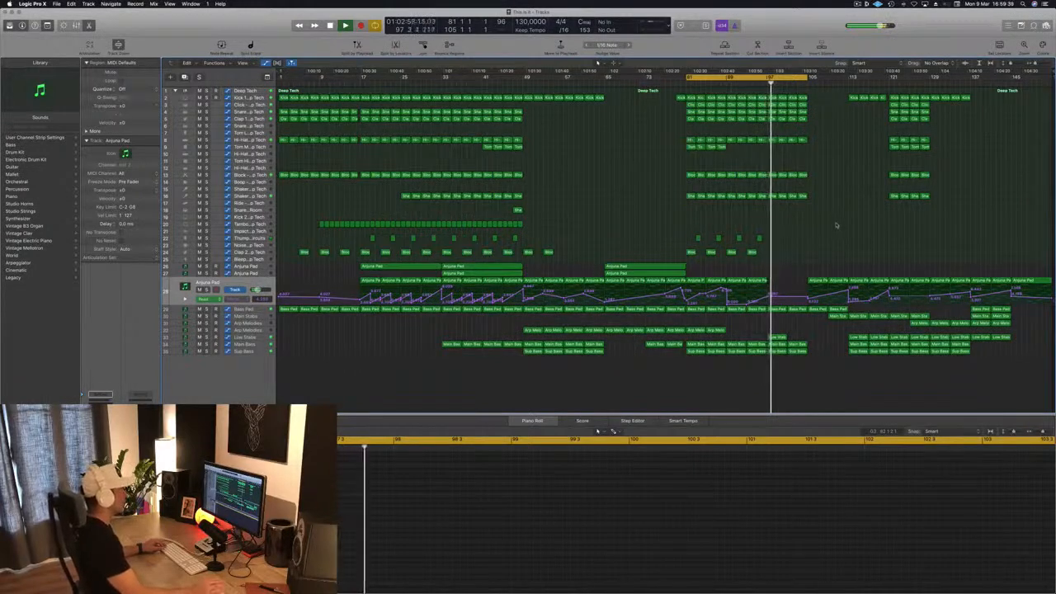
drag(781, 337, 798, 339)
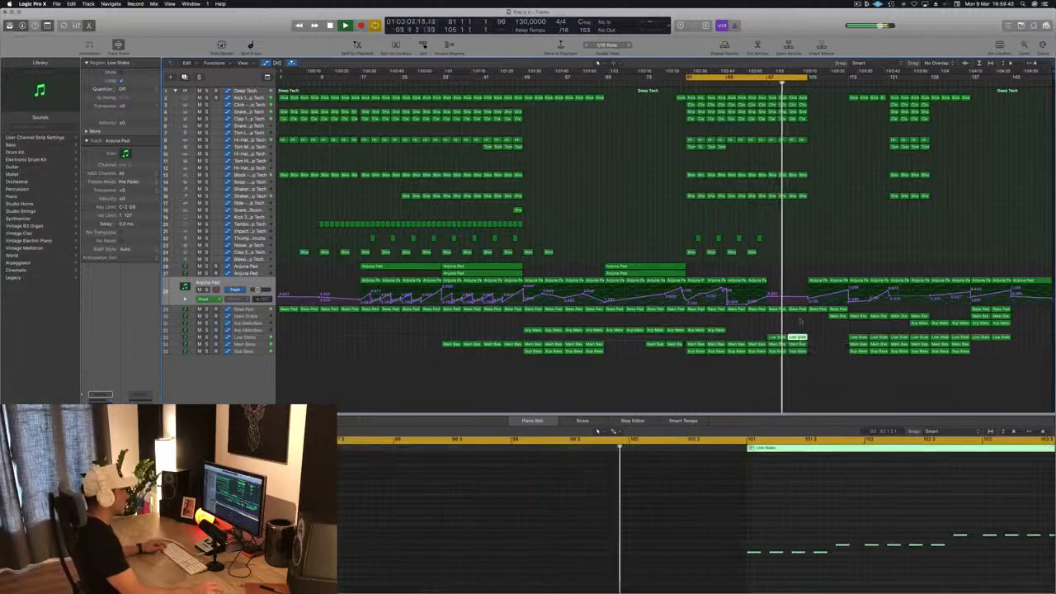
click(762, 83)
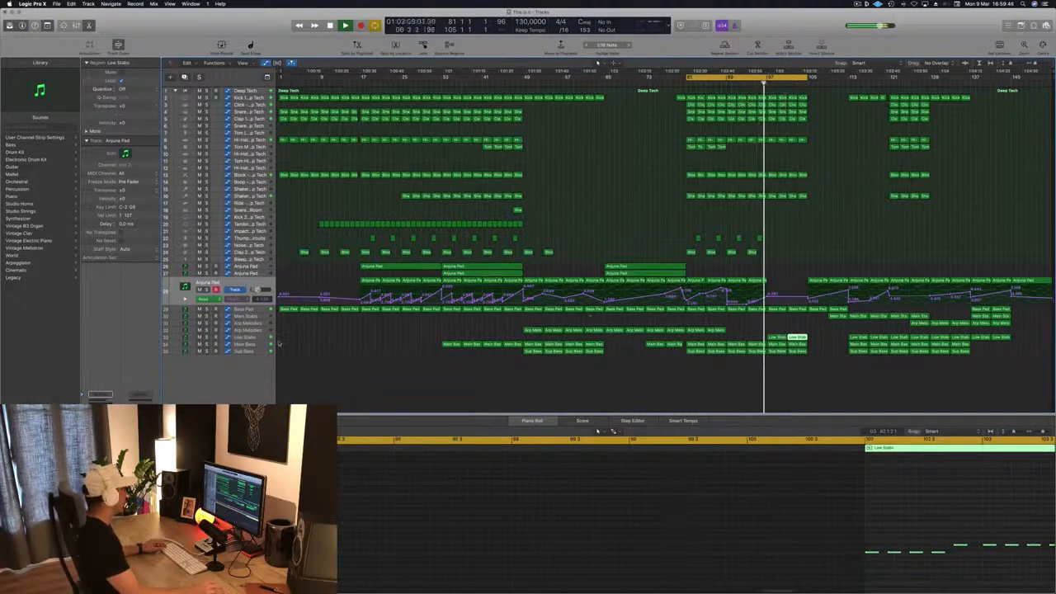
Raise the Low Stabs automation in a ramp that climbs from bar 97 to a peak at bar 105.
click(247, 338)
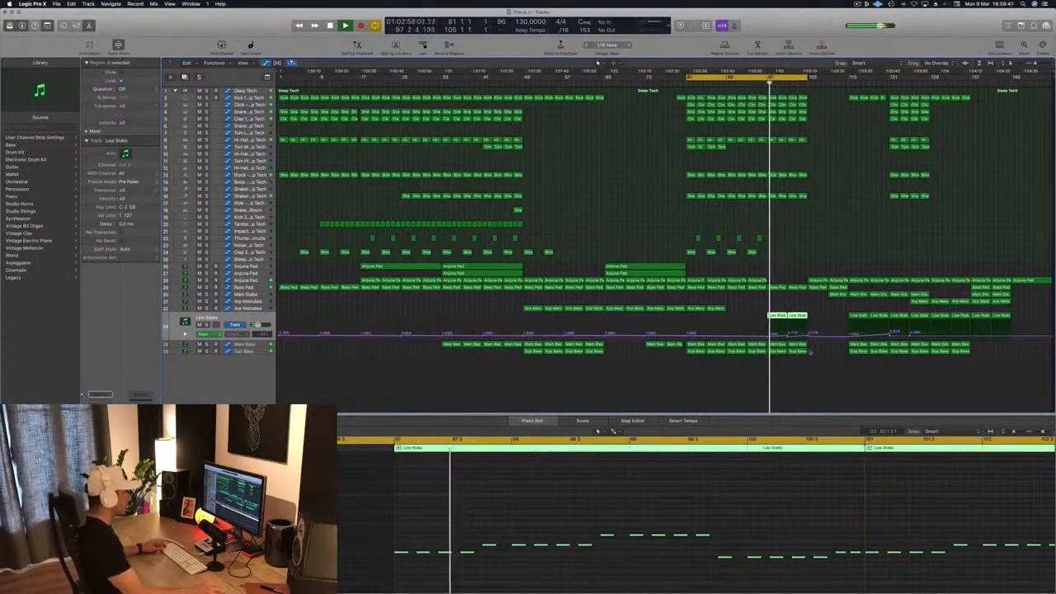
click(788, 337)
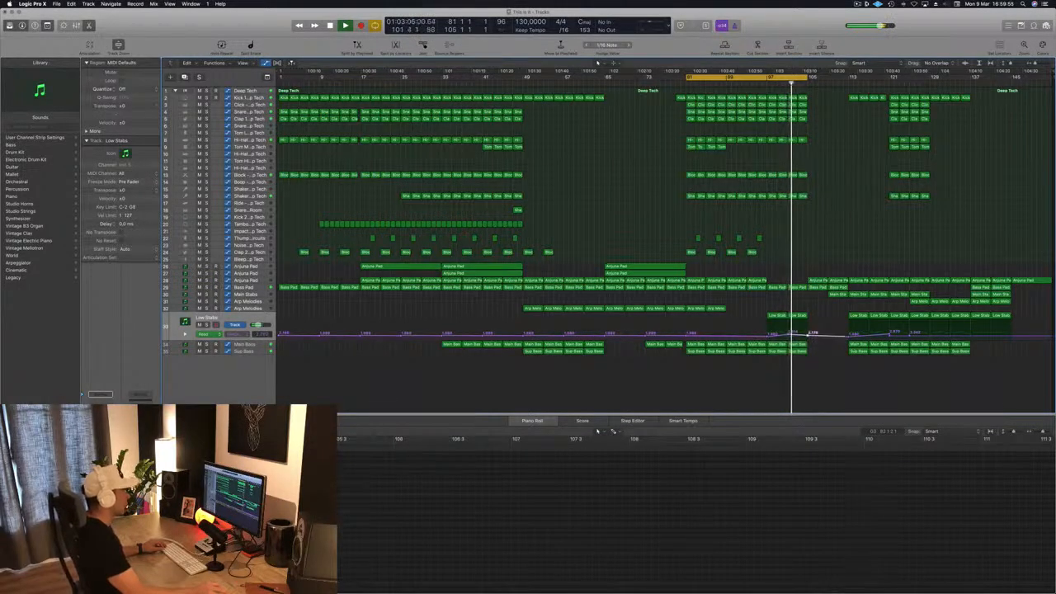
drag(793, 330, 813, 327)
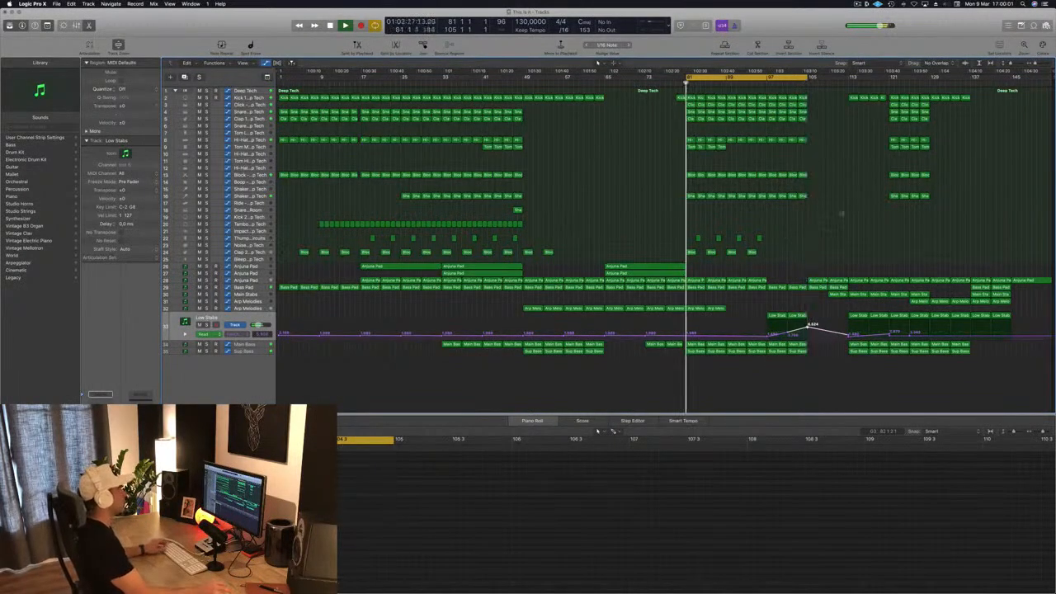
Repeat the bars 97 to 105 section across all tracks so the copy fills bars 105 to 113.
drag(771, 78, 806, 80)
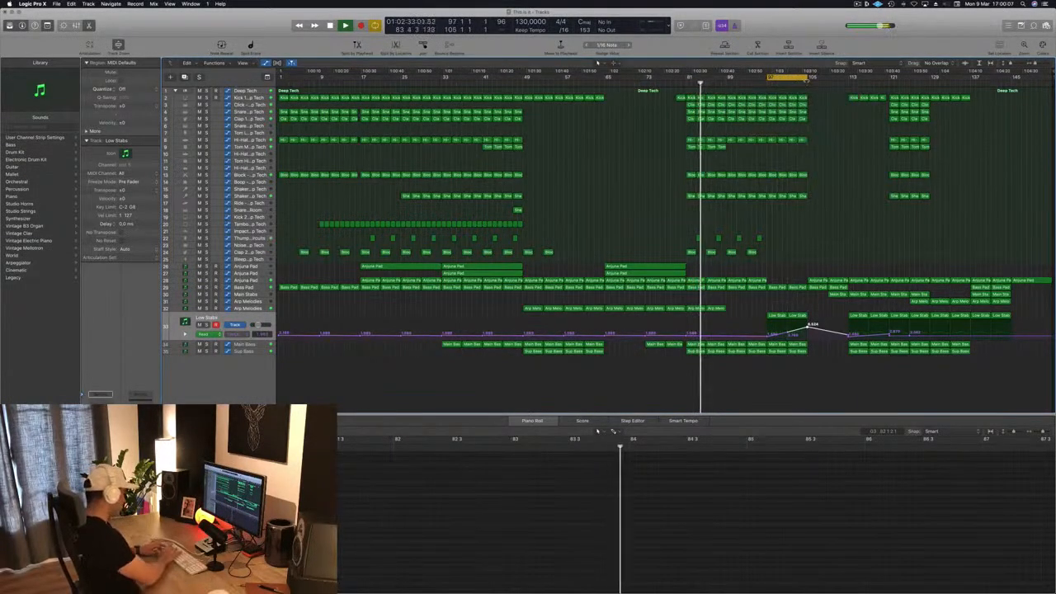
key(ctrl+super+r)
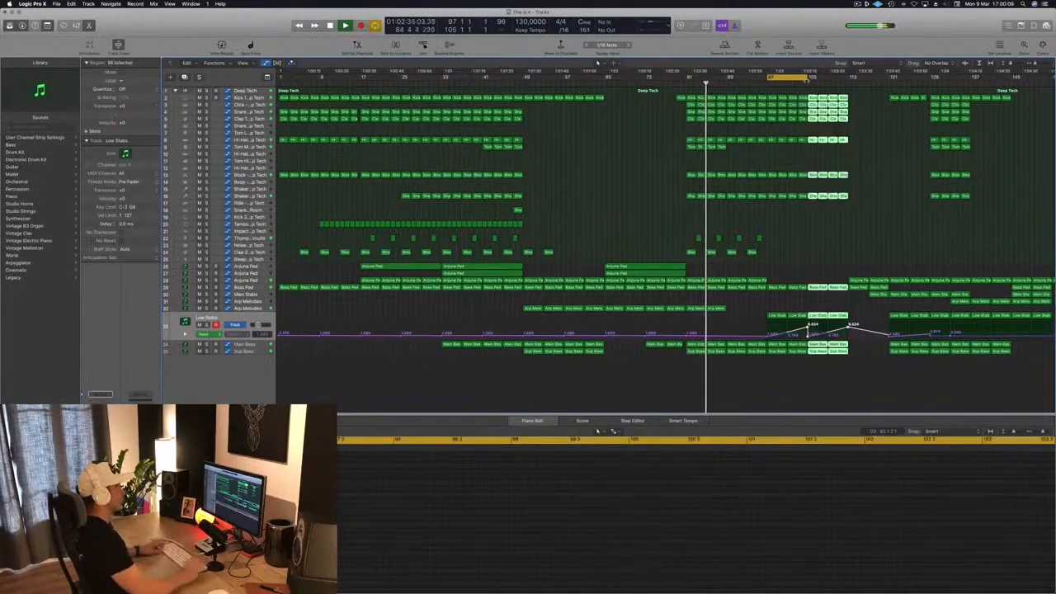
key(super+Left)
key(super+Left)
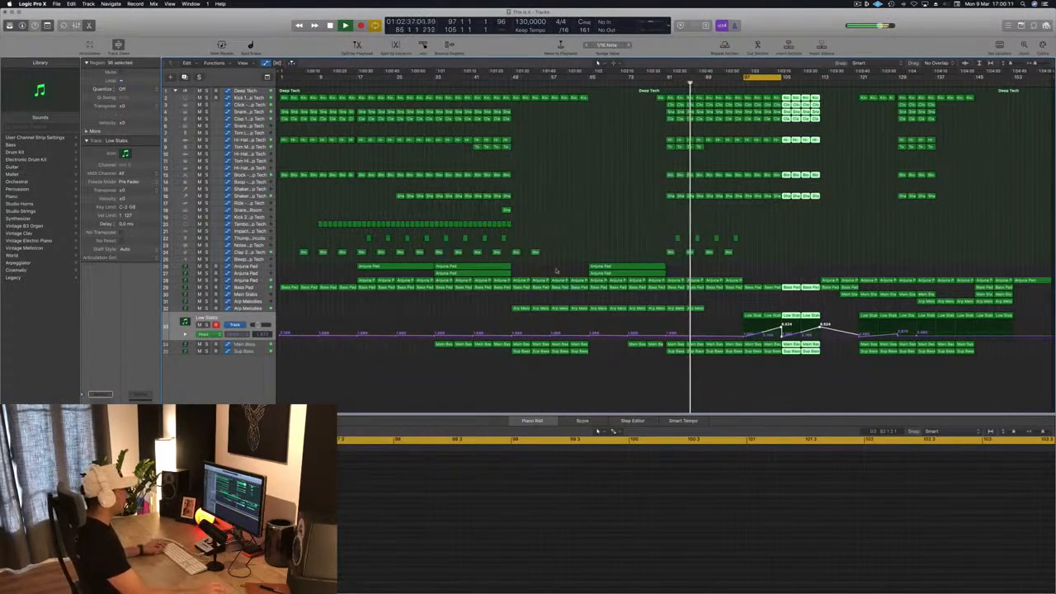
Copy the two long Anjuna Pad regions from bar 65 to bar 97 and the Shaker 2 fill to bar 111, with the cycle range extended to bar 113.
click(633, 273)
drag(641, 269, 792, 270)
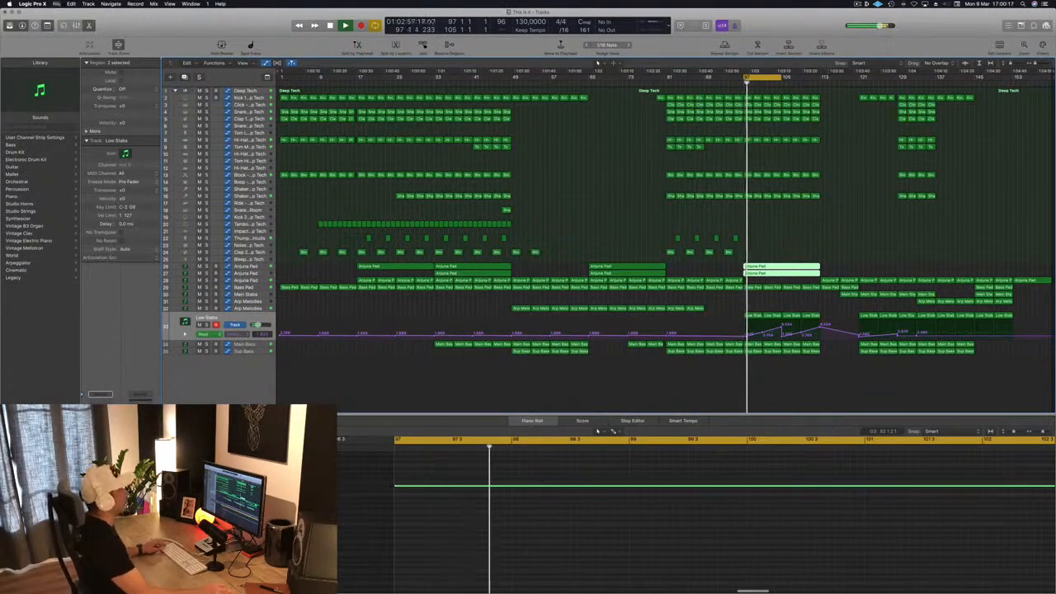
drag(780, 78, 819, 83)
drag(507, 210, 815, 211)
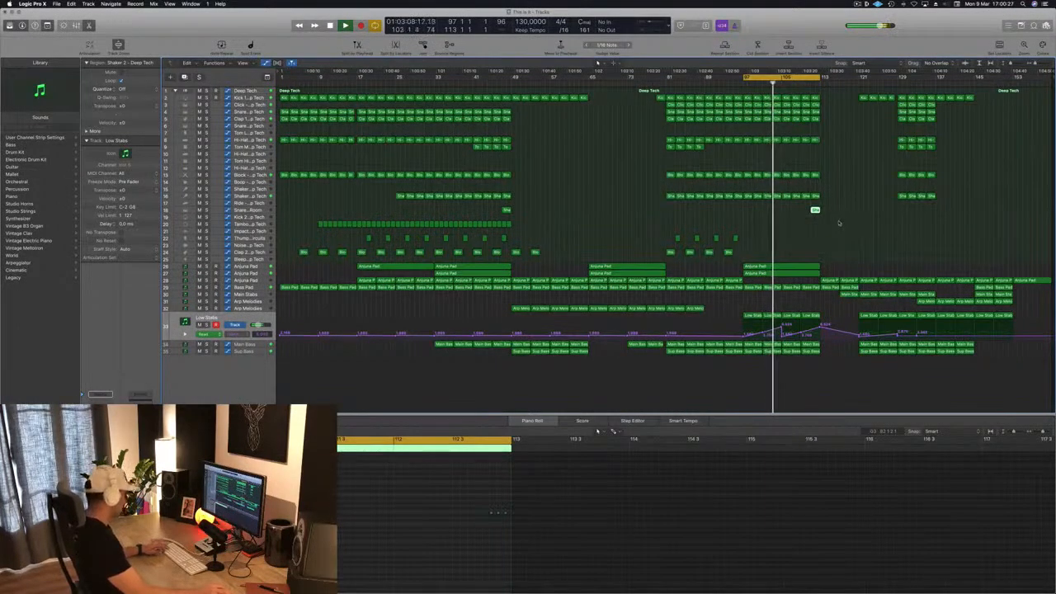
Level out the Low Stabs automation between bars 105 and 113 without a drop at bar 105, and replay from bar 97.
click(781, 244)
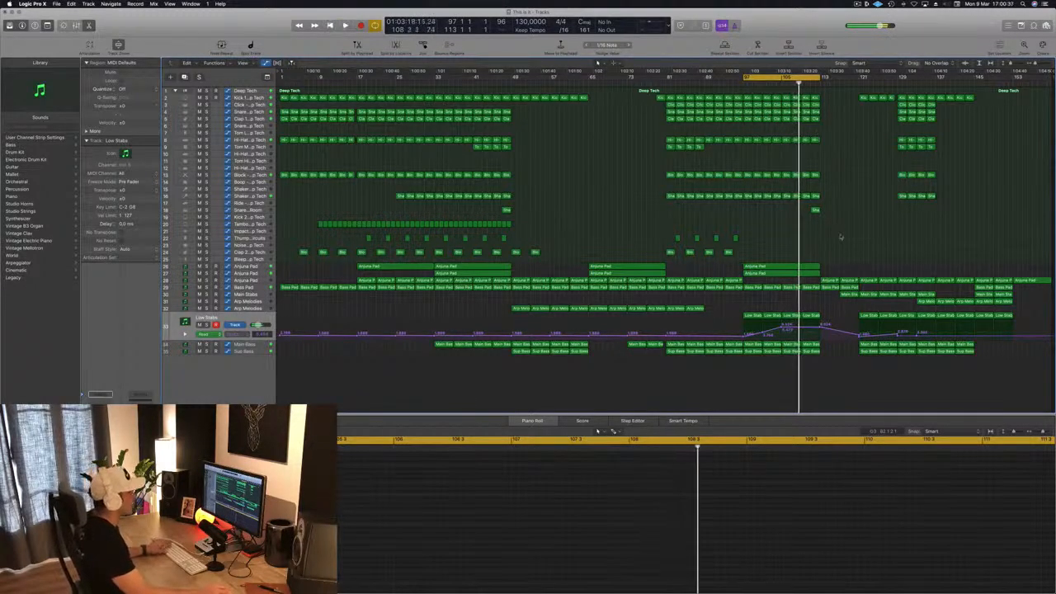
key(space)
key(space)
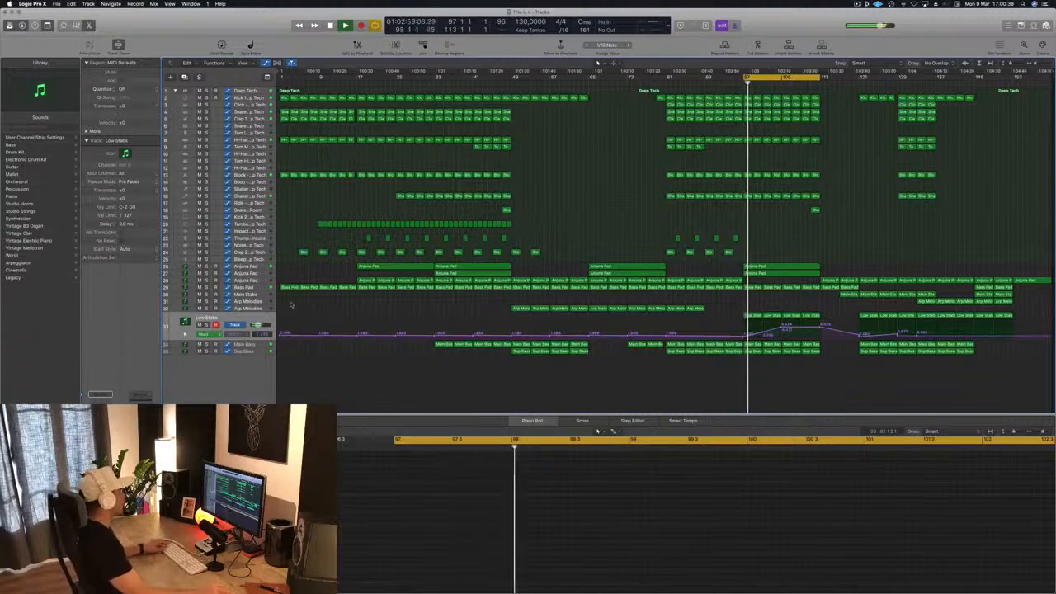
Copy two Main Stabs regions into bars 105 to 113 with automation that rises towards bar 113.
drag(257, 302, 254, 307)
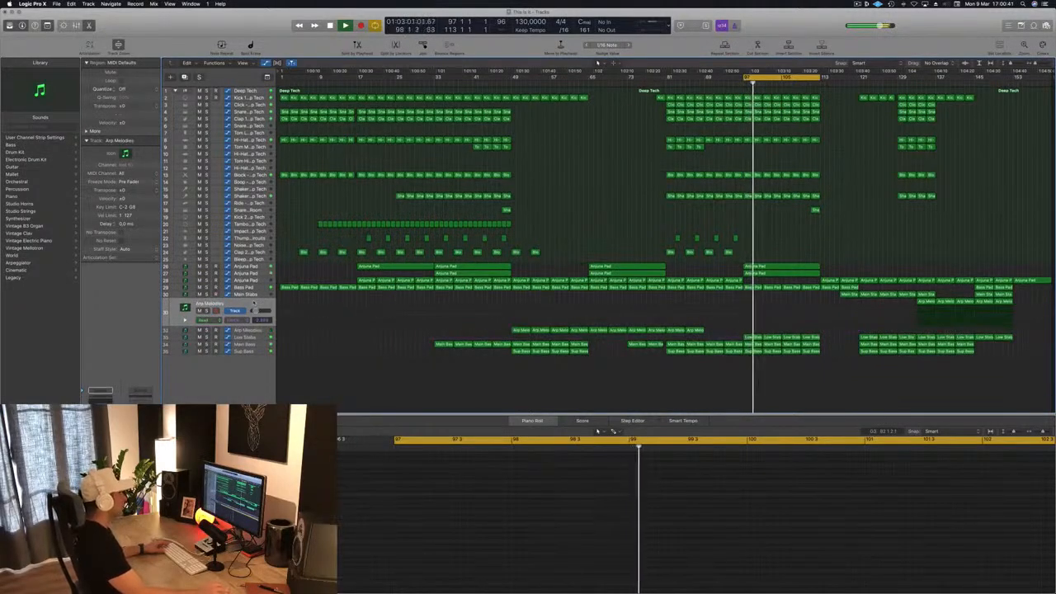
click(256, 296)
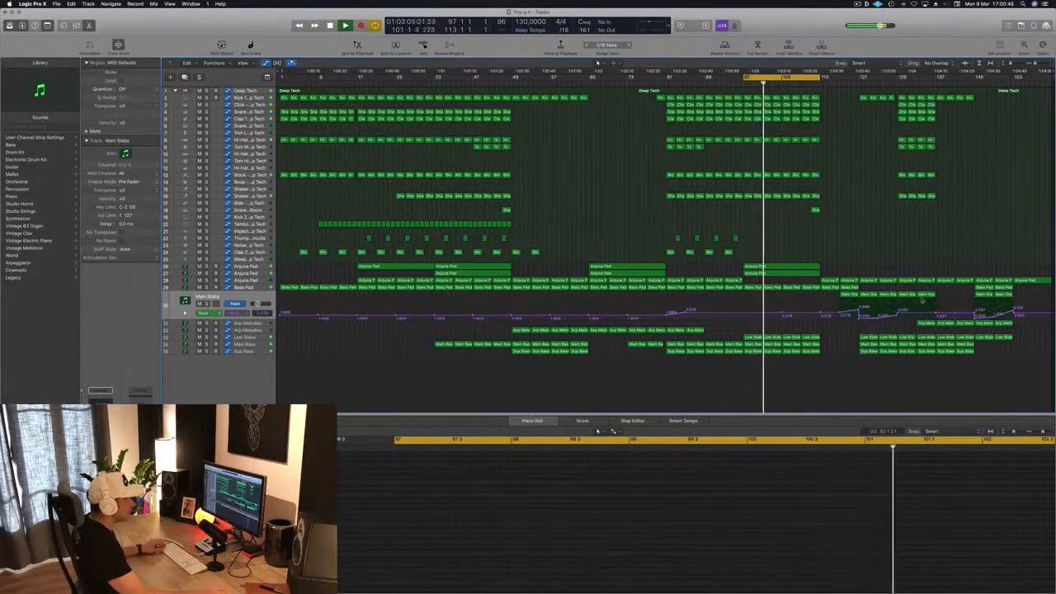
drag(833, 299, 798, 310)
click(854, 296)
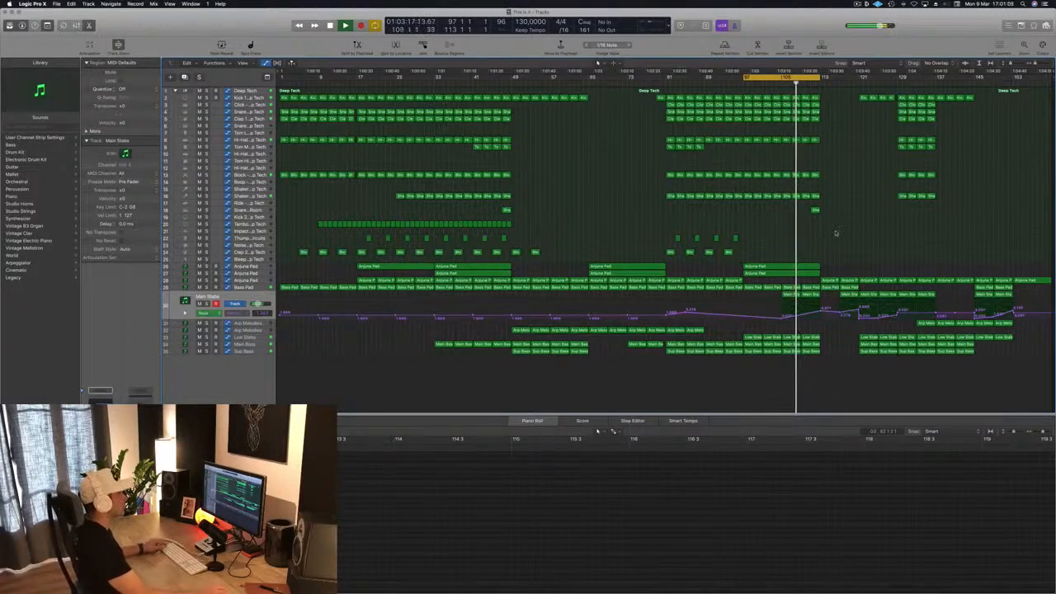
key(super+Right)
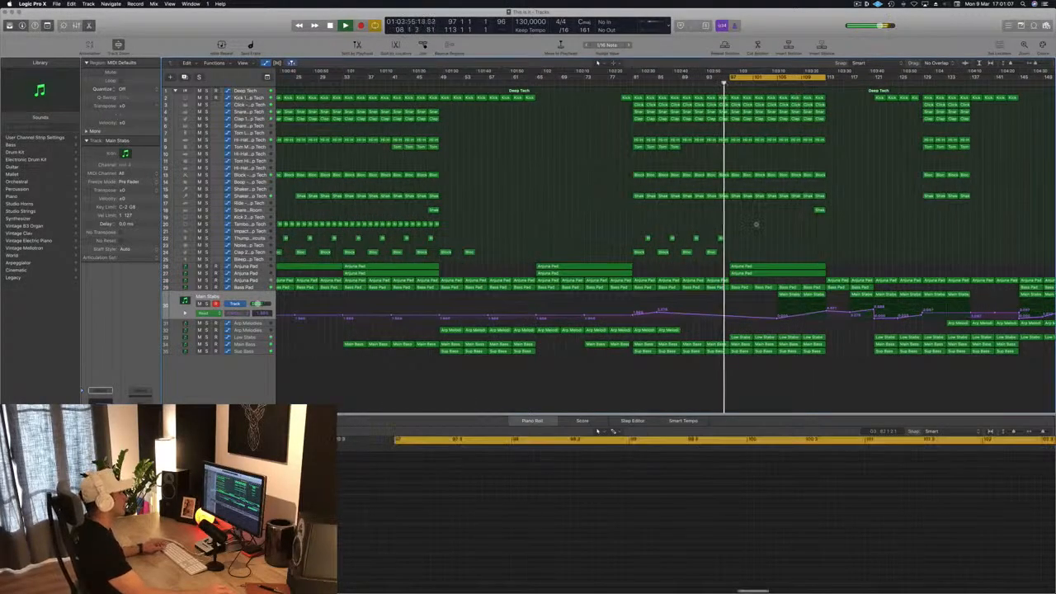
key(super+Left)
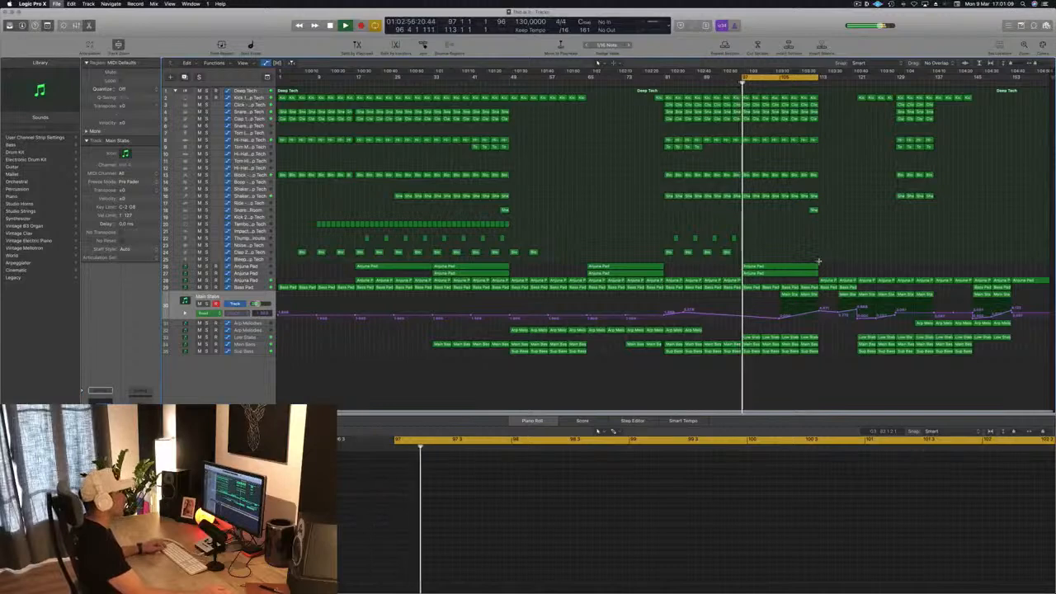
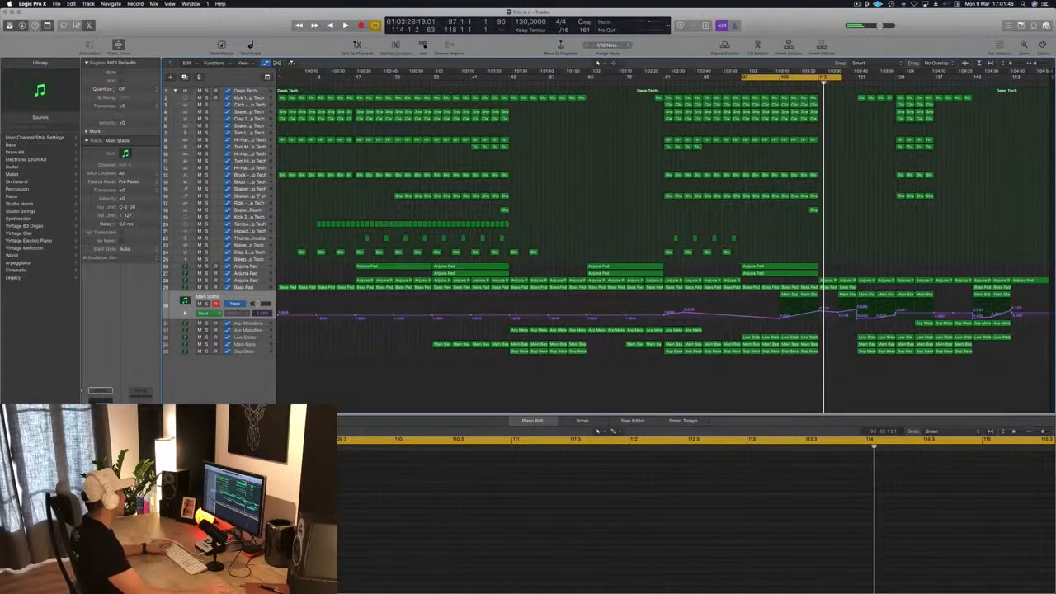
Copy the Shaker 2 fill from bar 111 to the Hi-Hat 2 track at bar 113 and reduce it to a single opening note.
click(779, 195)
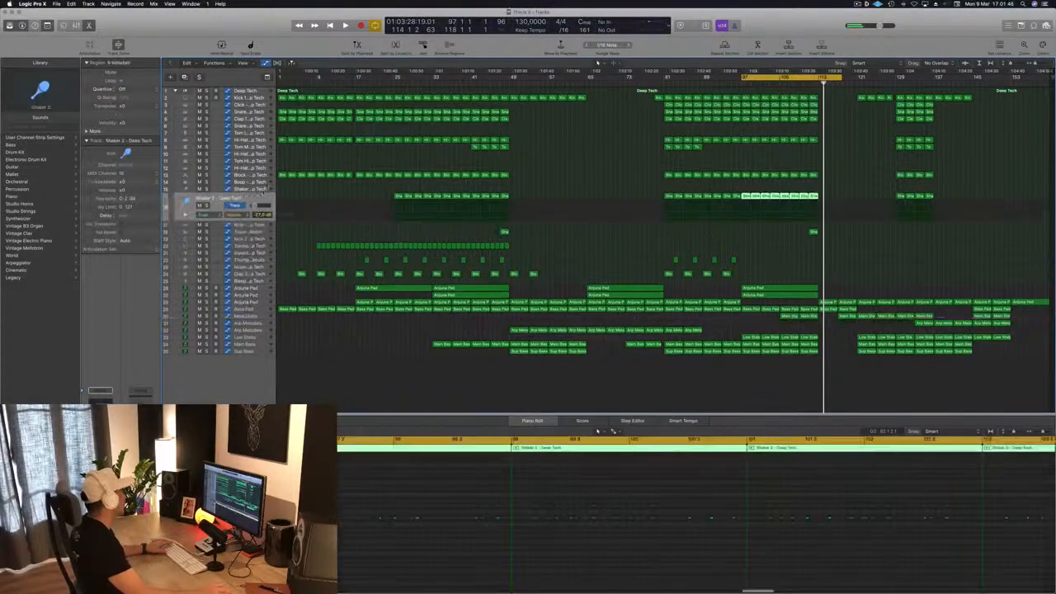
click(258, 155)
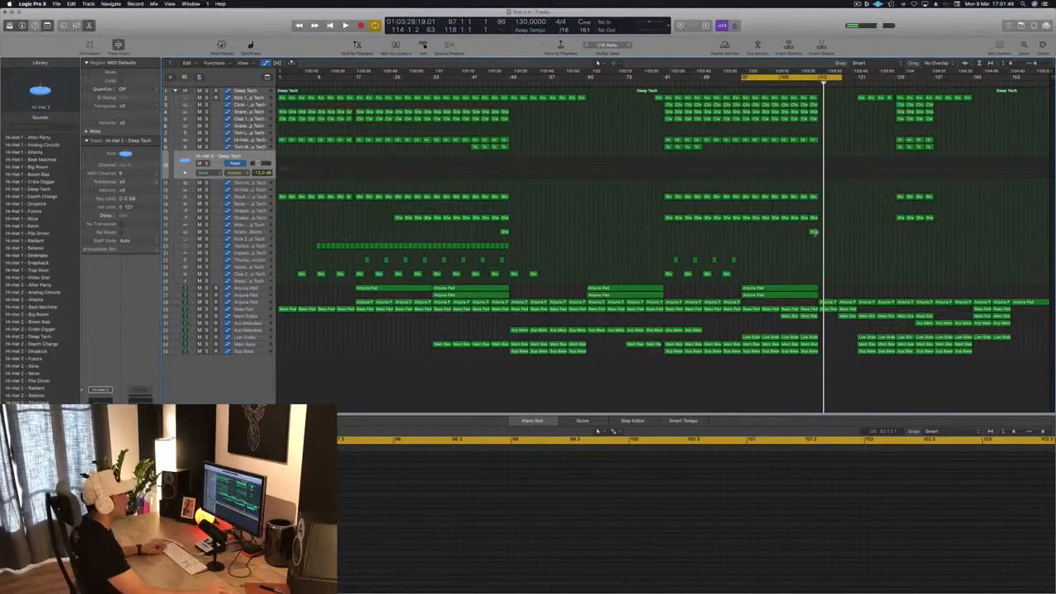
drag(813, 232, 825, 155)
click(697, 511)
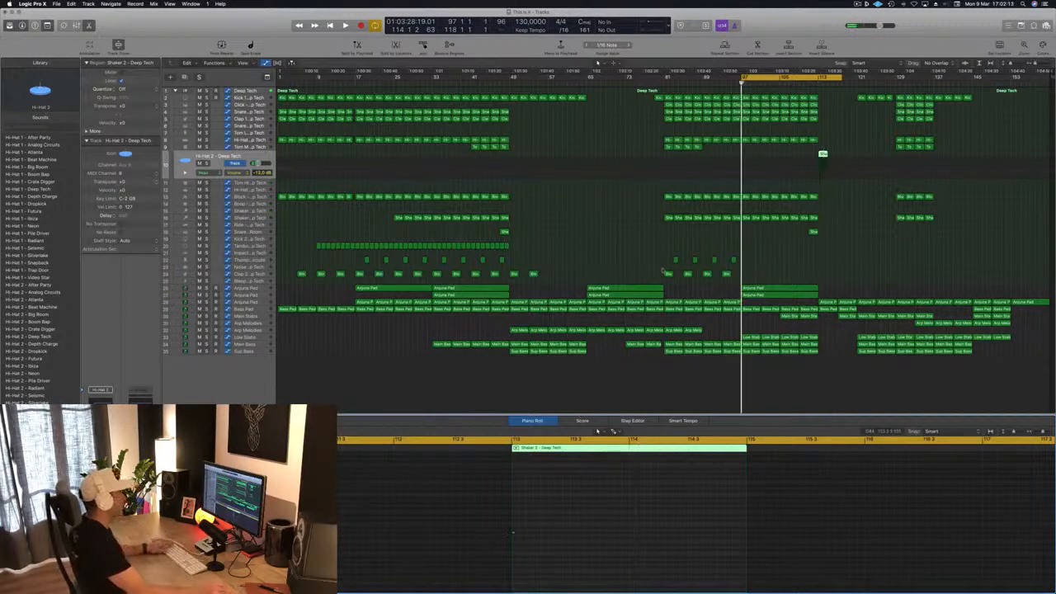
Move the cycle range to start at bar 113 and change the Hi-Hat 2 track's sound to Crash - Analog Circuits.
key(space)
drag(767, 80, 844, 84)
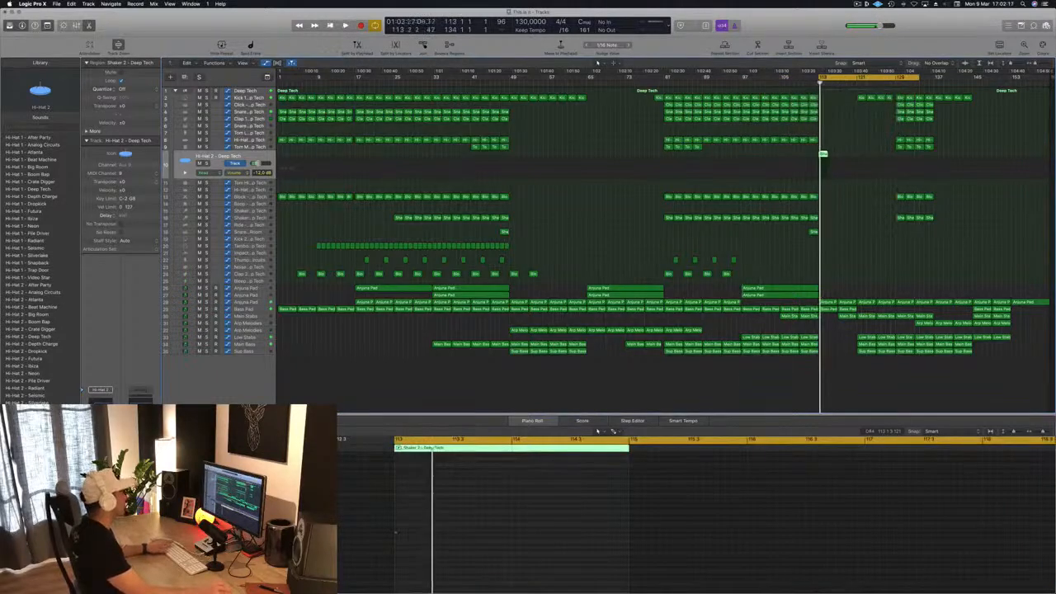
scroll(46, 317, down, 1)
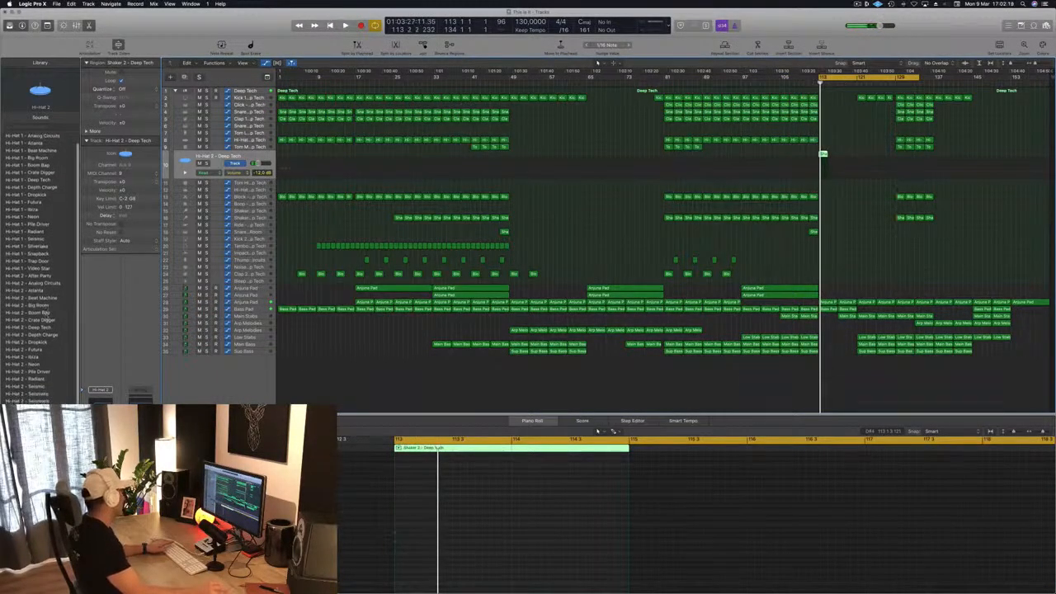
scroll(46, 317, down, 2)
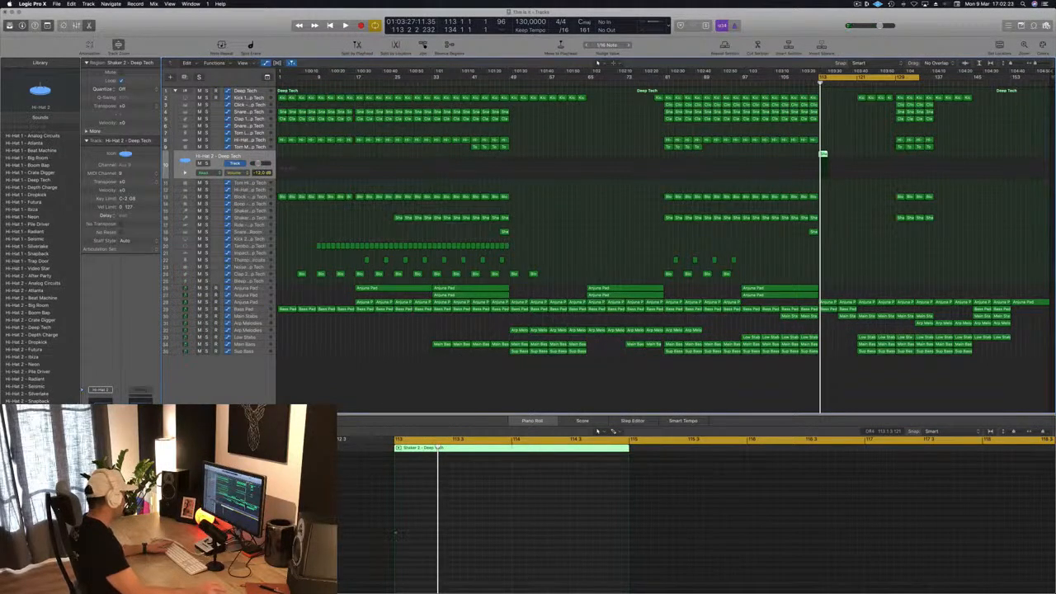
scroll(46, 317, left, 3)
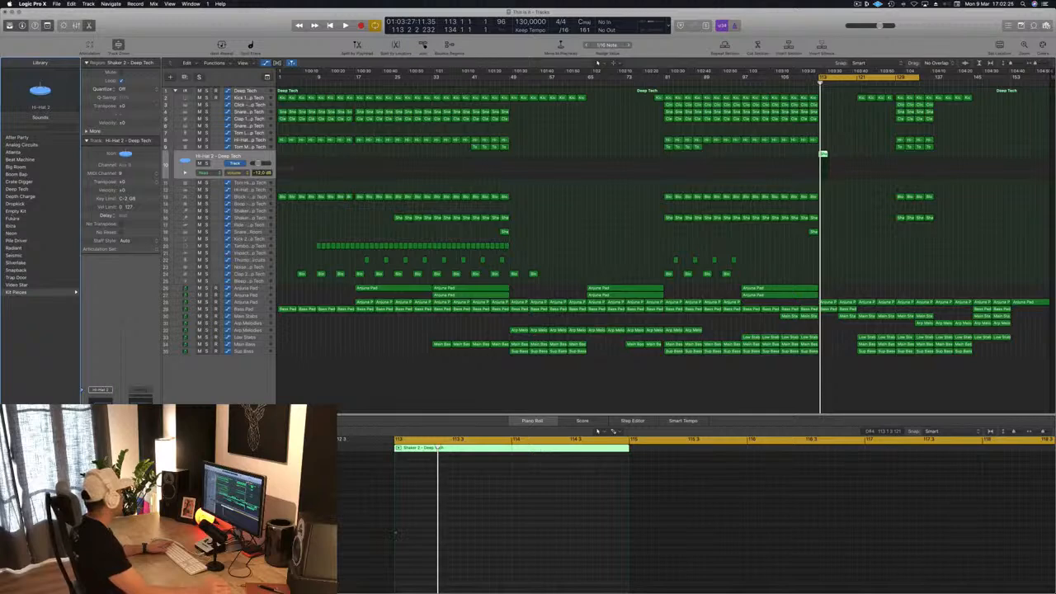
click(28, 292)
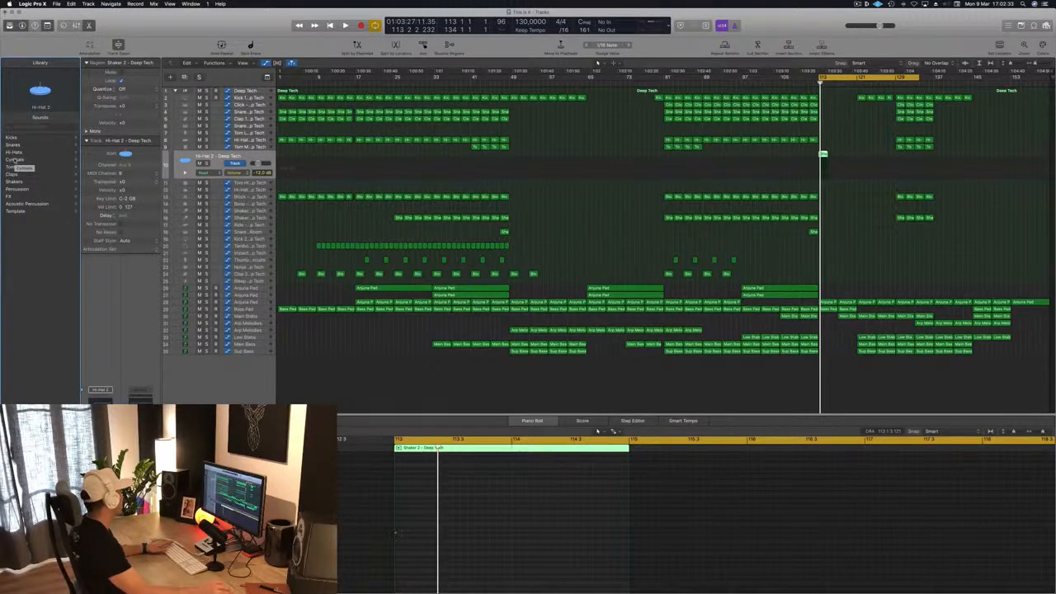
click(15, 160)
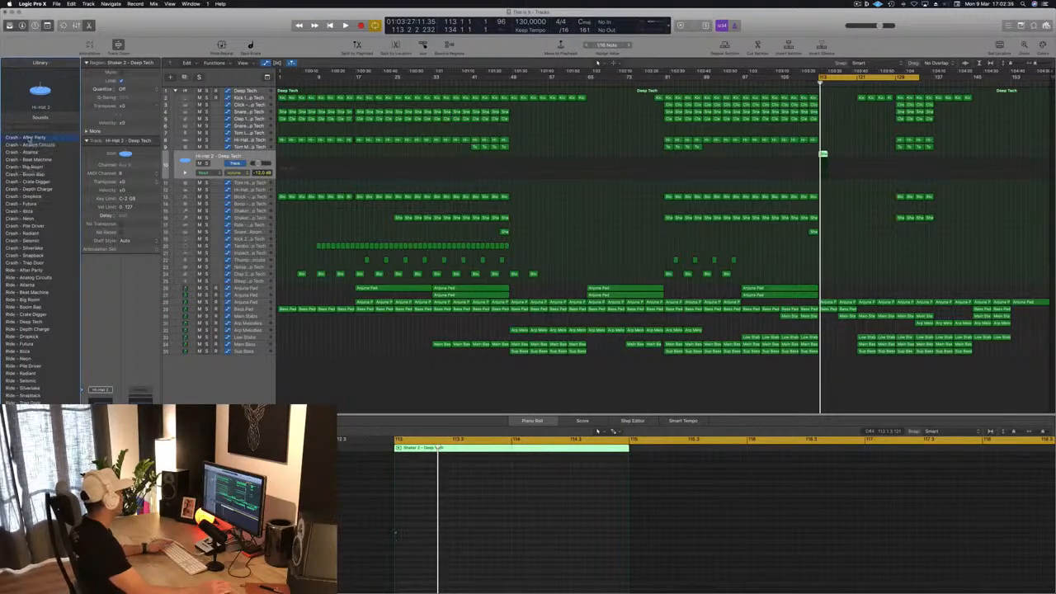
click(28, 138)
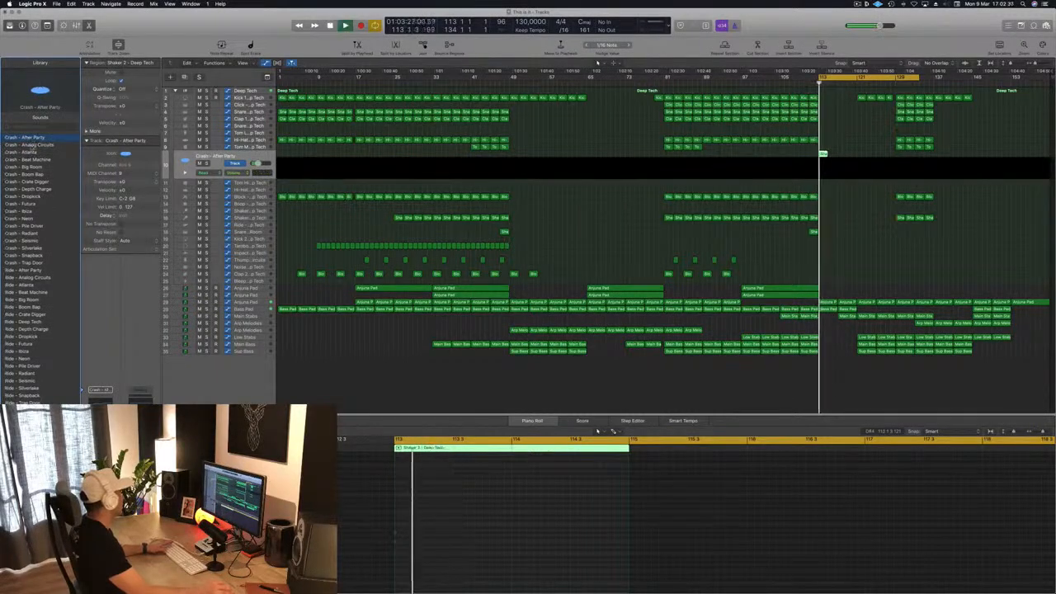
click(30, 145)
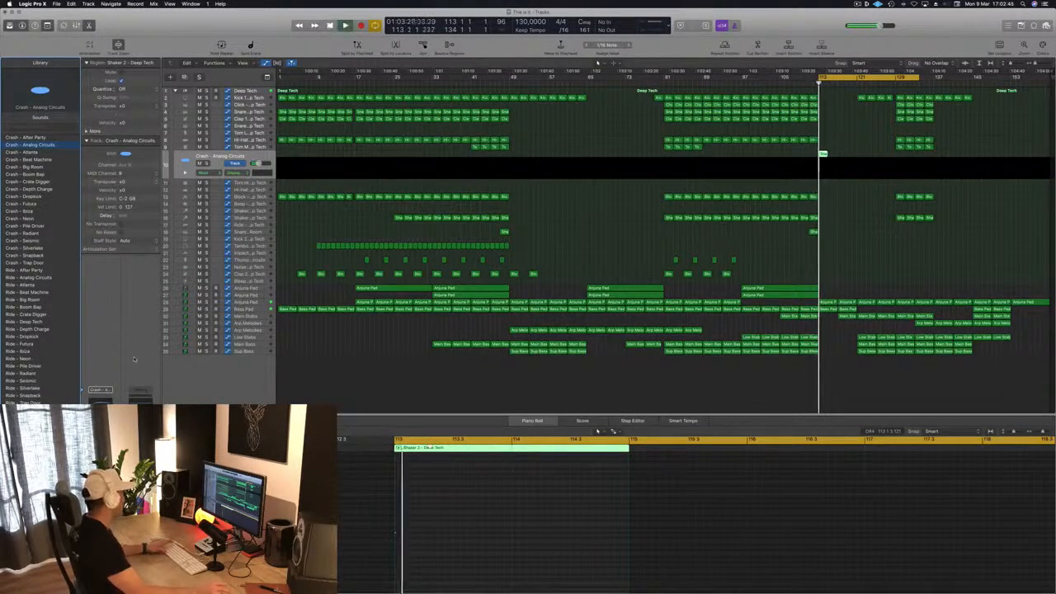
Play the crash at bar 113, including the transition leading into it.
click(893, 253)
key(space)
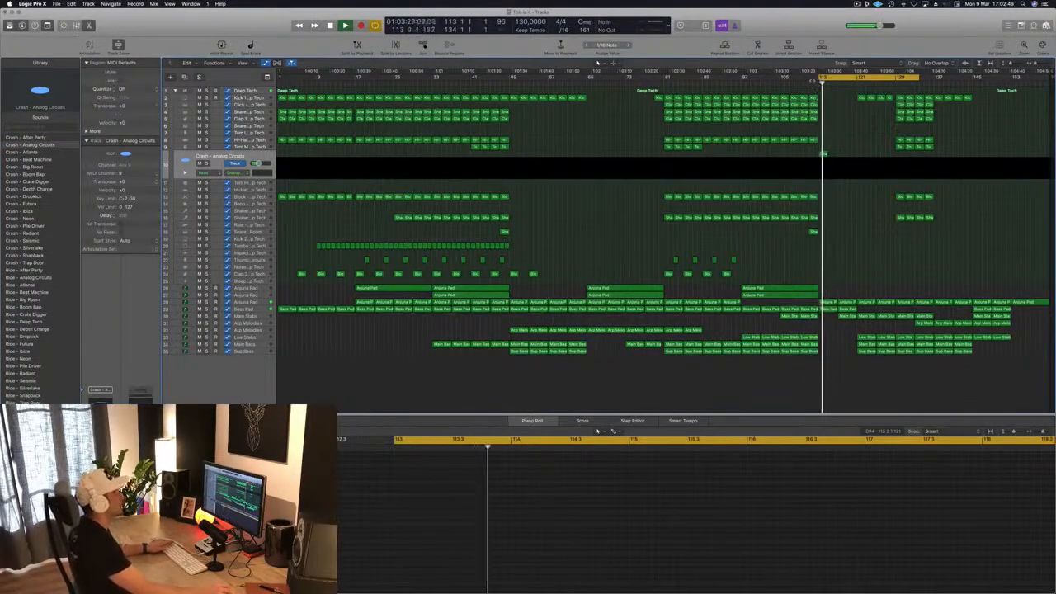
click(806, 85)
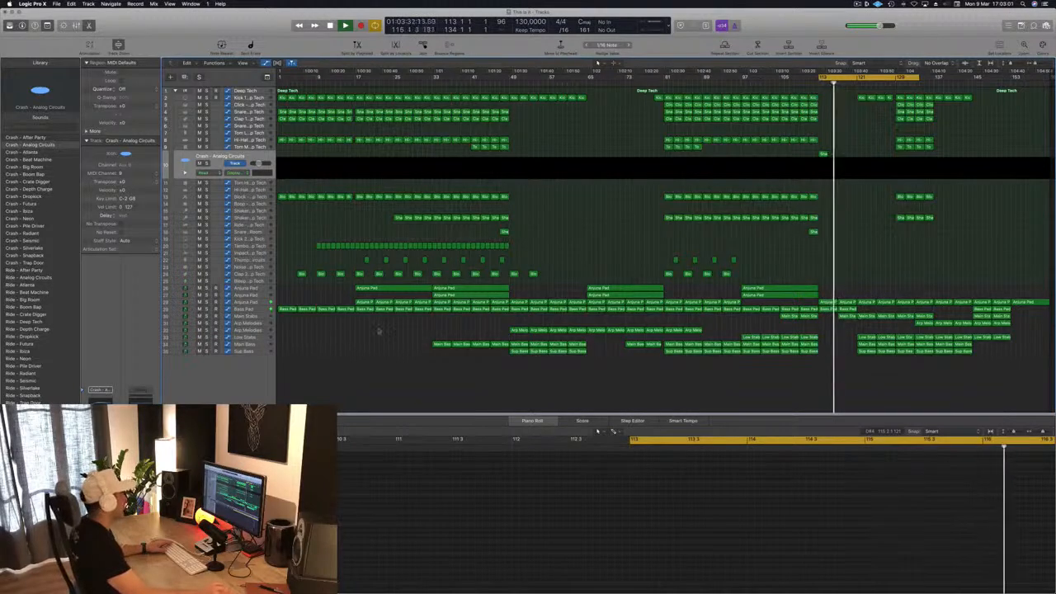
Copy the Main Stabs region from bar 105 to bar 113 with its automation, and replay from bar 113.
click(245, 316)
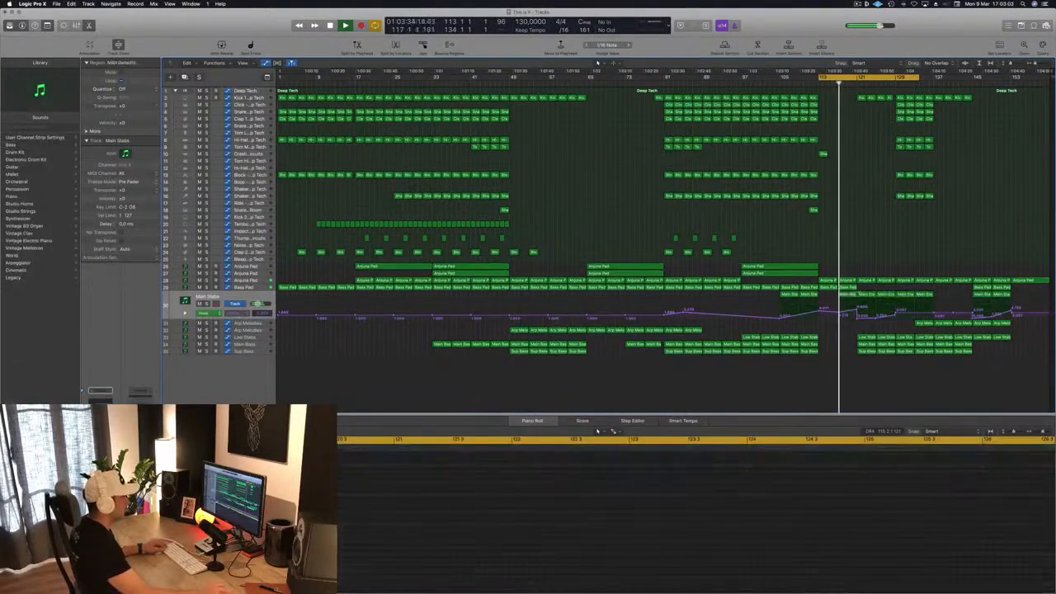
click(788, 296)
drag(788, 296, 828, 305)
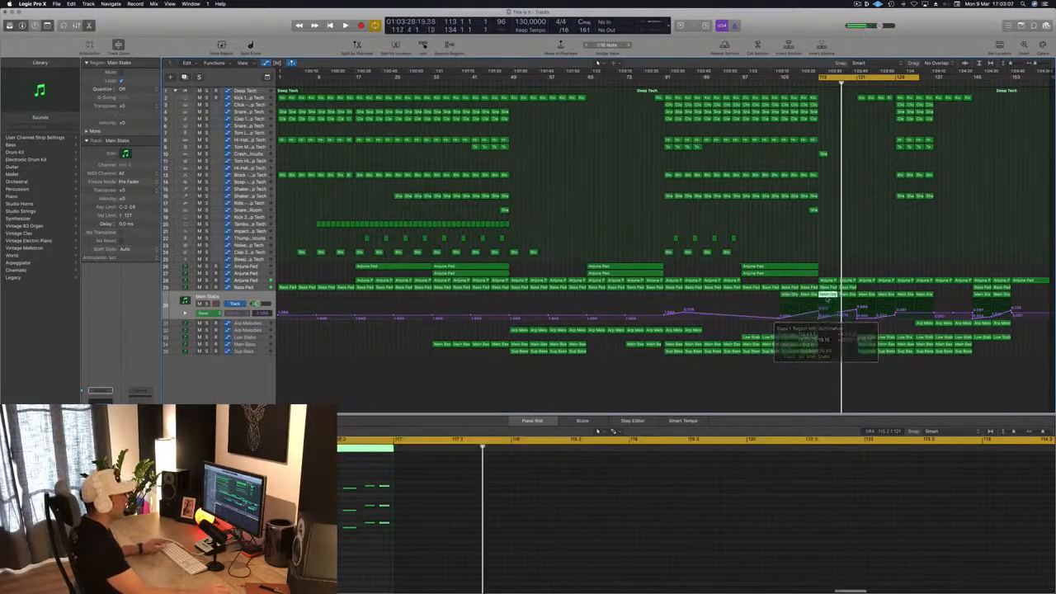
key(space)
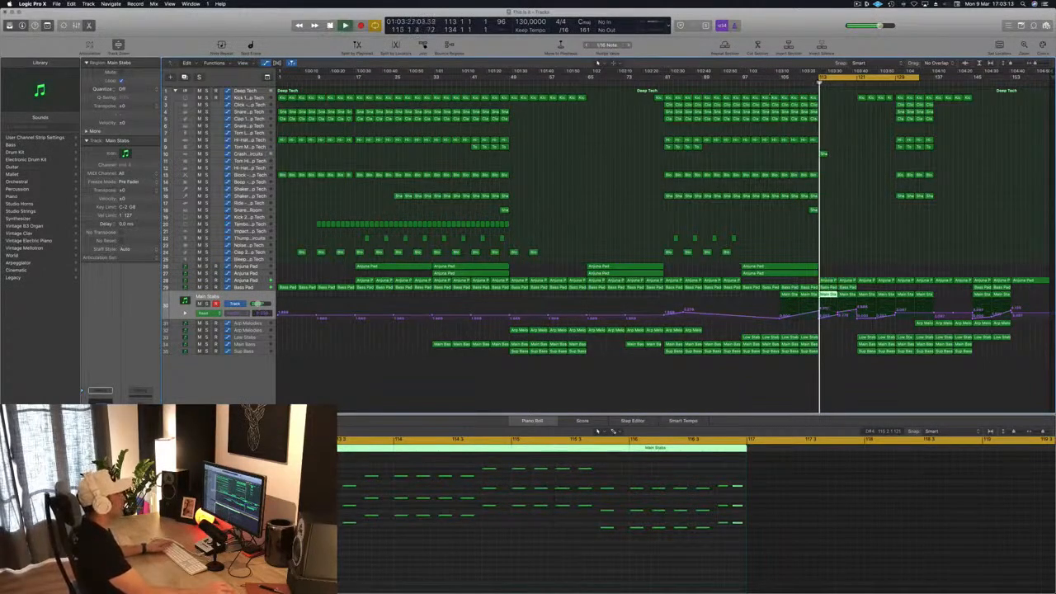
Save the project and play the arrangement from around bar 96 into bar 113.
click(736, 82)
click(851, 219)
key(super+s)
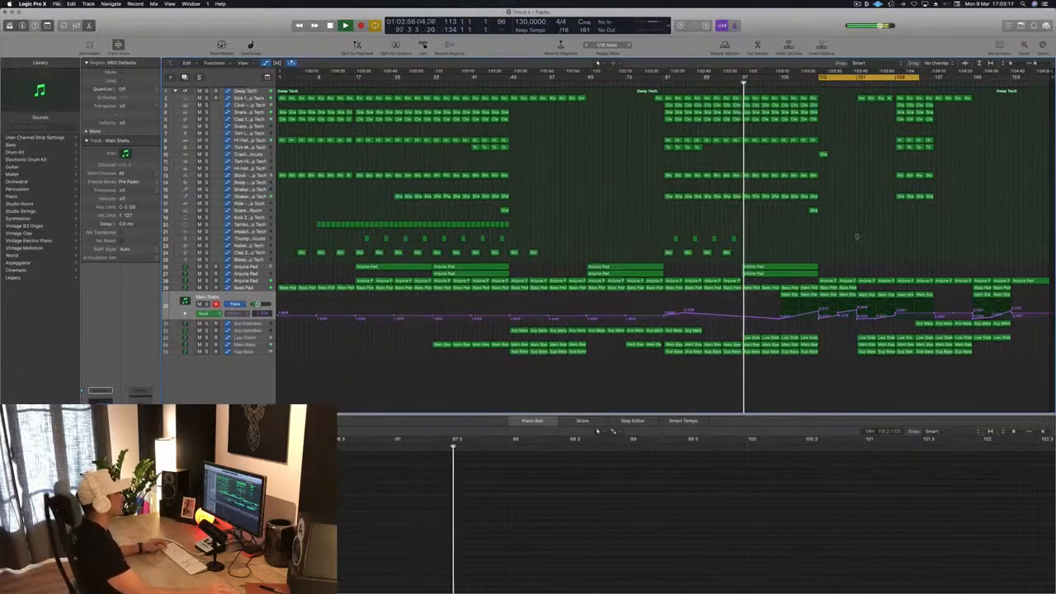
scroll(856, 234, down, 1)
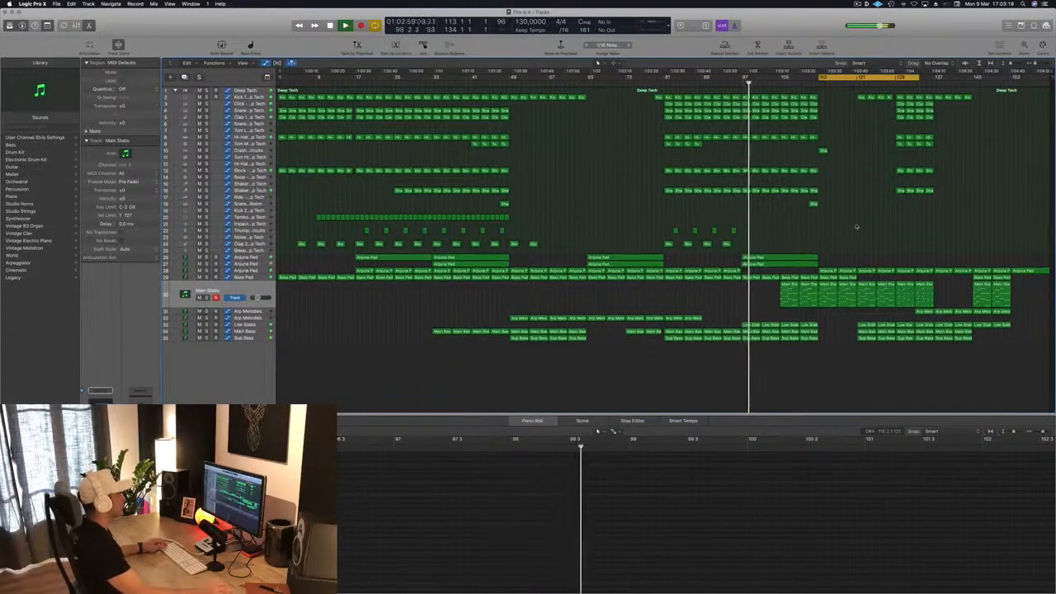
scroll(856, 226, up, 3)
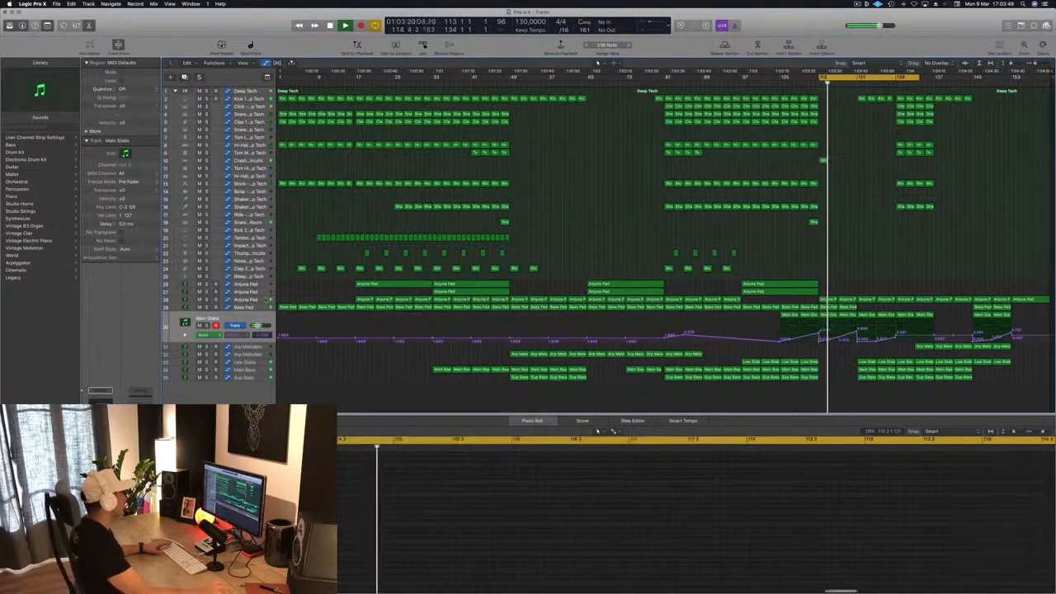
Shape the Anjuna Pad automation into a ramp rising from bar 113 to a peak at bar 121, and save the project.
click(248, 299)
drag(820, 321, 860, 336)
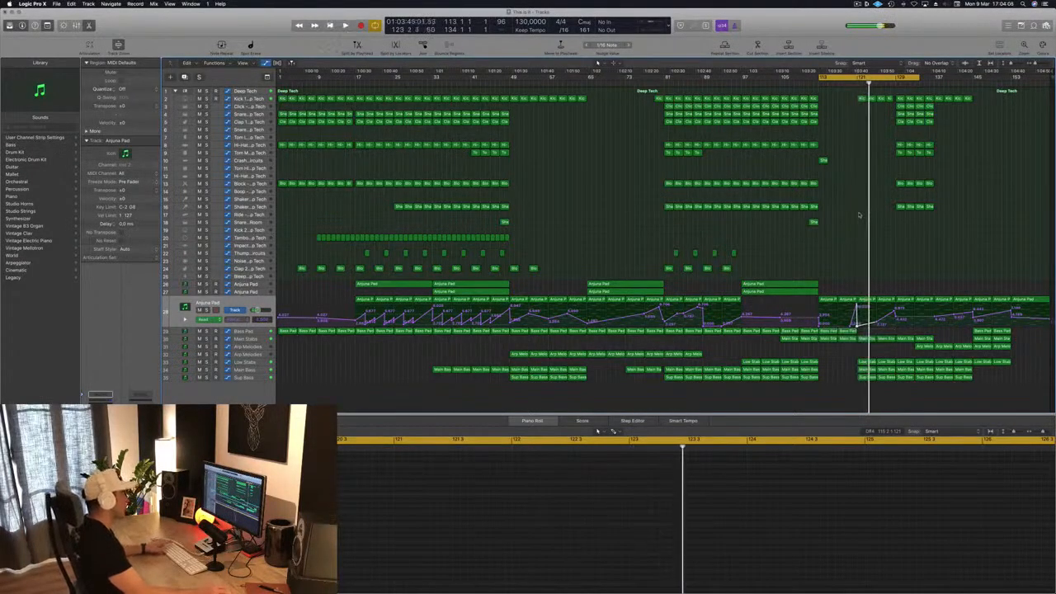
key(space)
key(super+s)
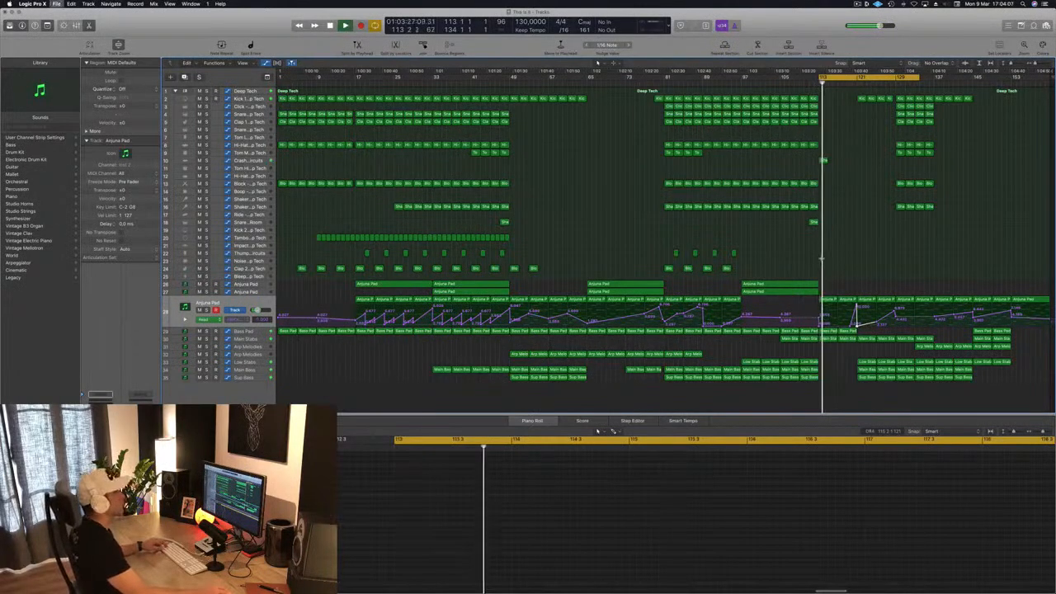
key(super+Right)
key(super+Right)
scroll(881, 265, left, 3)
scroll(882, 265, left, 3)
scroll(1002, 261, up, 4)
scroll(1002, 261, down, 6)
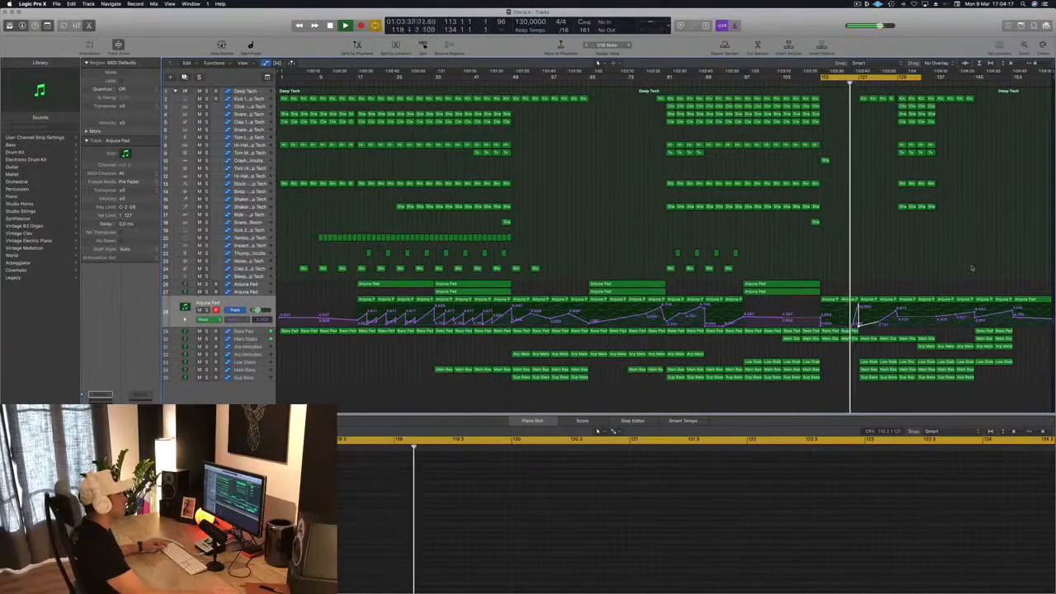
Shorten the cycle range so it runs from bar 113 to bar 129, and replay from bar 113.
mouse_move(1051, 73)
mouse_down()
mouse_move(872, 102)
mouse_move(954, 105)
mouse_move(1053, 91)
mouse_up()
drag(1004, 117, 1004, 117)
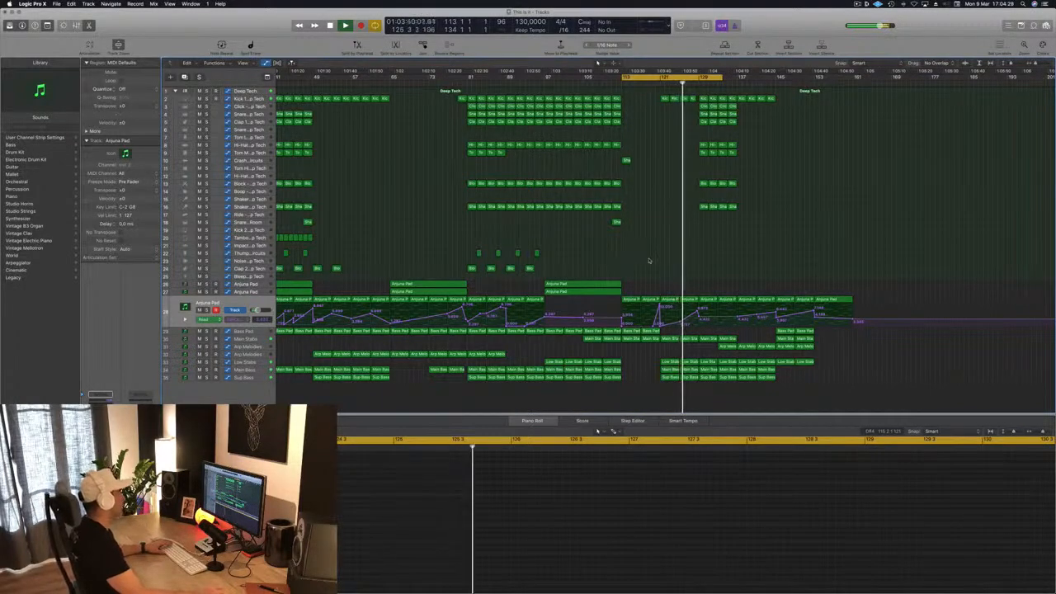
key(super+Left)
key(super+Left)
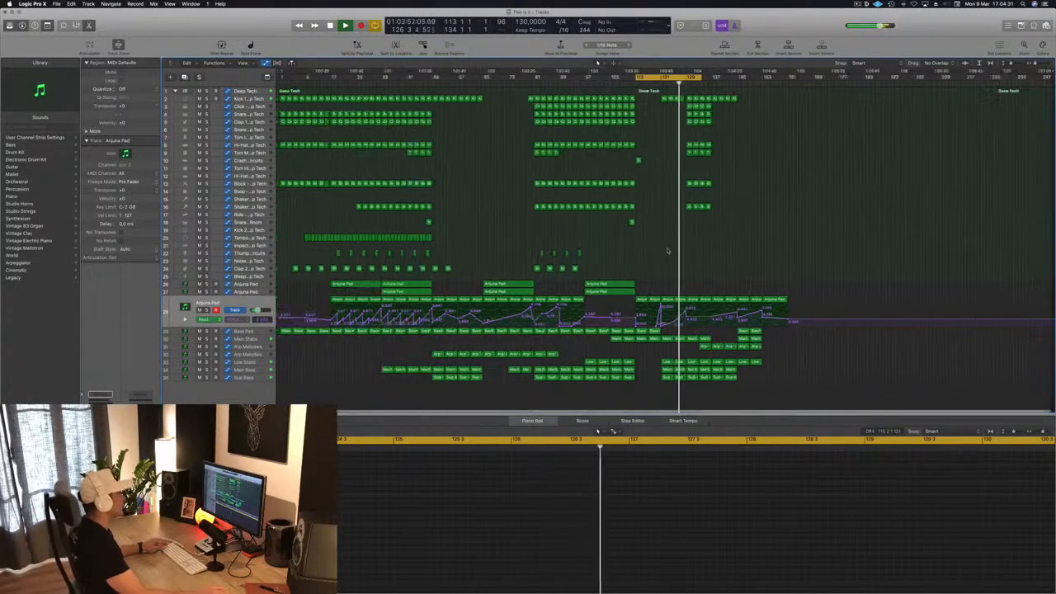
key(super+Right)
key(super+Right)
scroll(750, 254, up, 2)
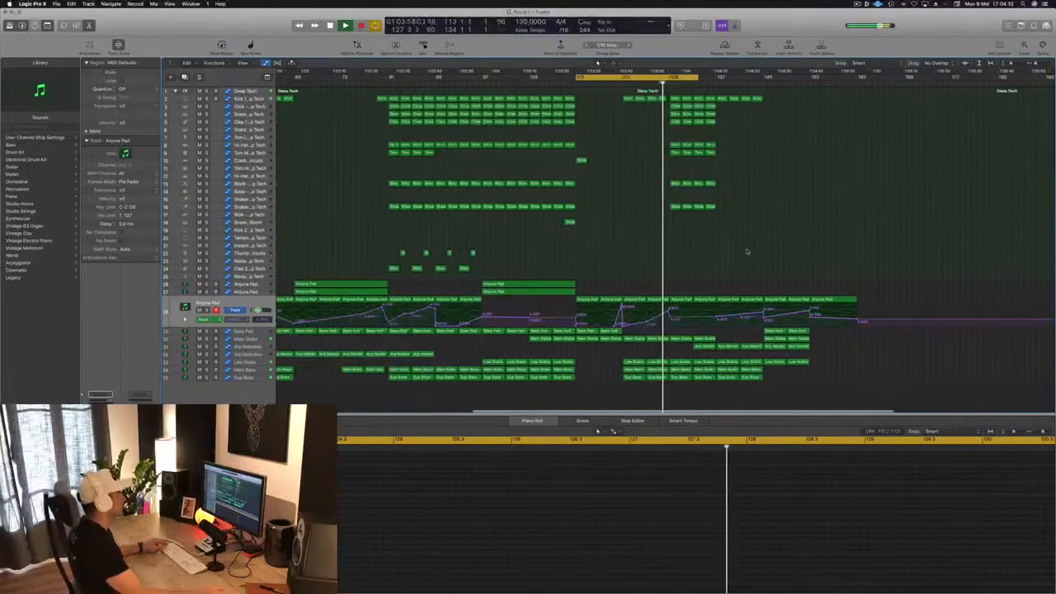
scroll(748, 252, down, 3)
scroll(748, 252, down, 3)
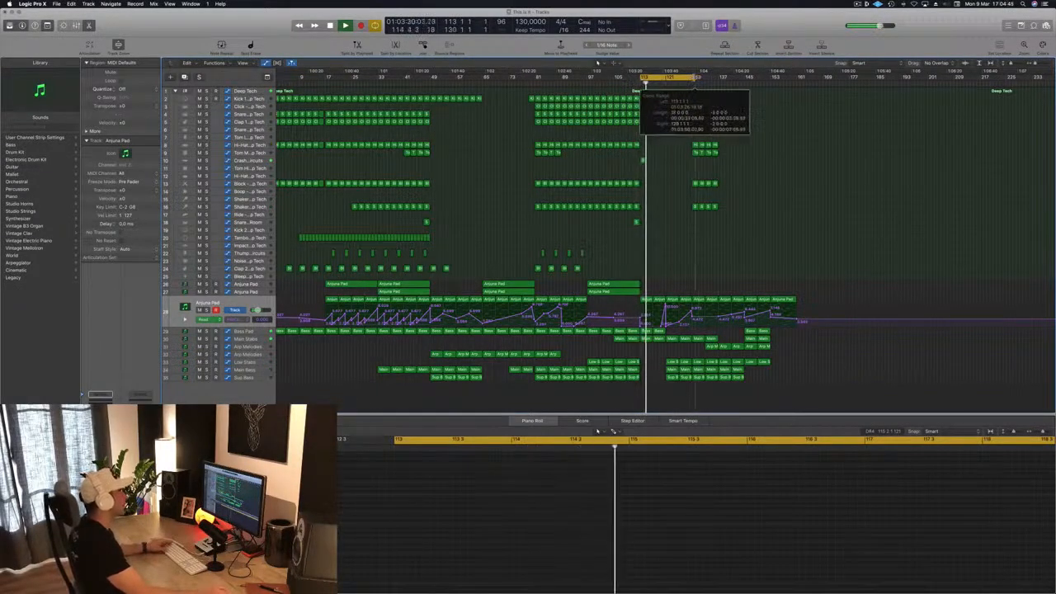
drag(691, 78, 692, 77)
key(Return)
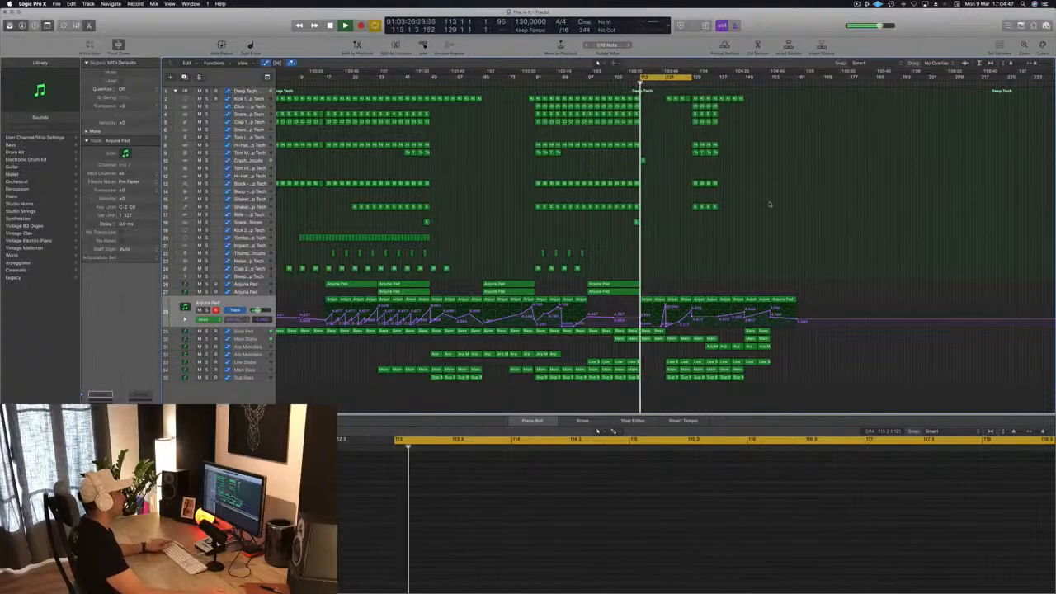
Copy the two long Anjuna Pad regions on tracks 26 and 27 from bar 97 to bar 121.
scroll(768, 206, up, 3)
scroll(653, 278, up, 6)
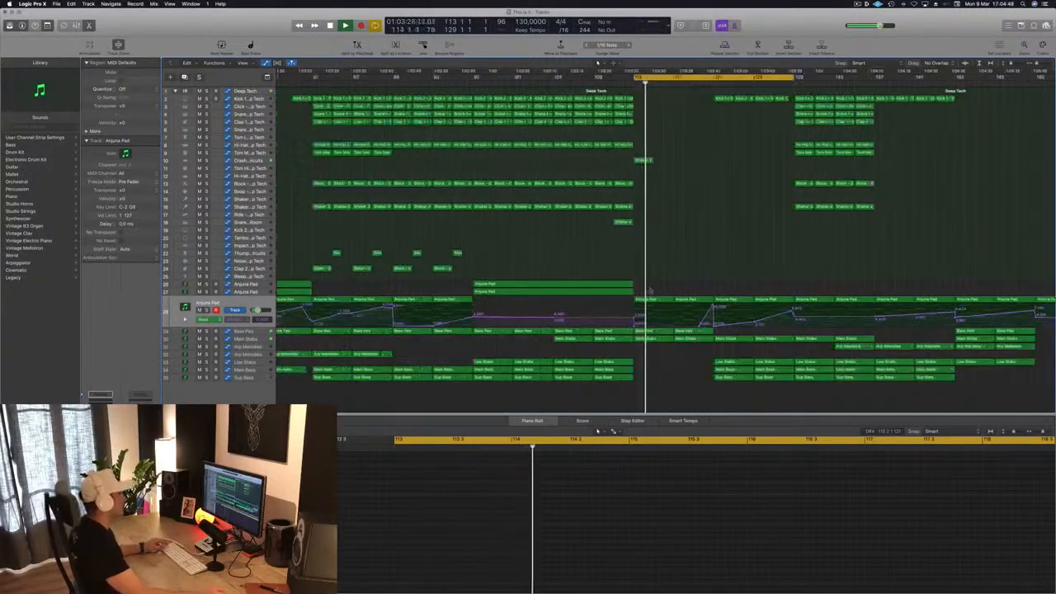
scroll(725, 262, down, 5)
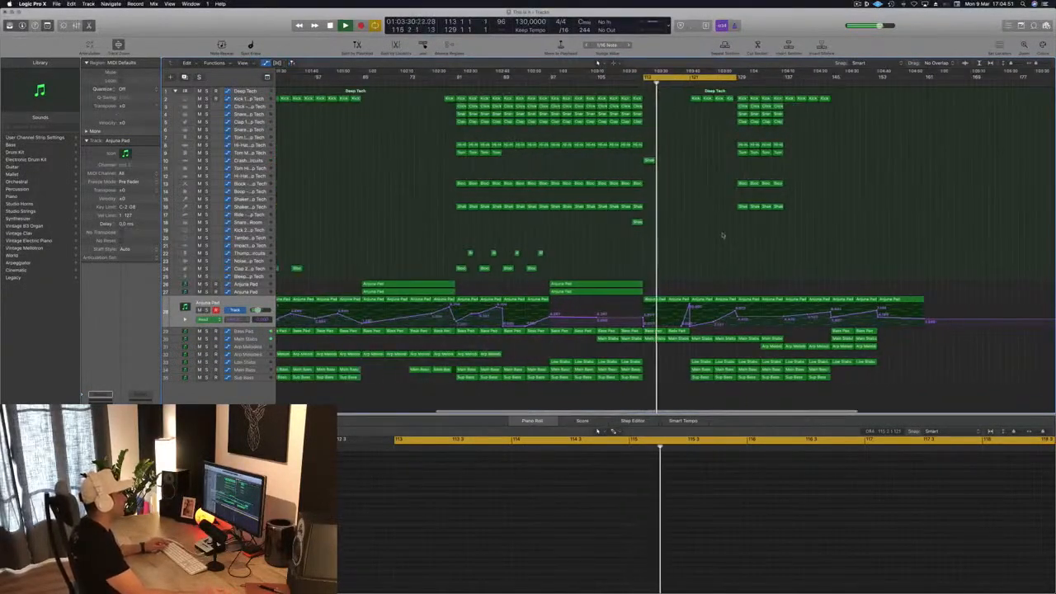
click(599, 283)
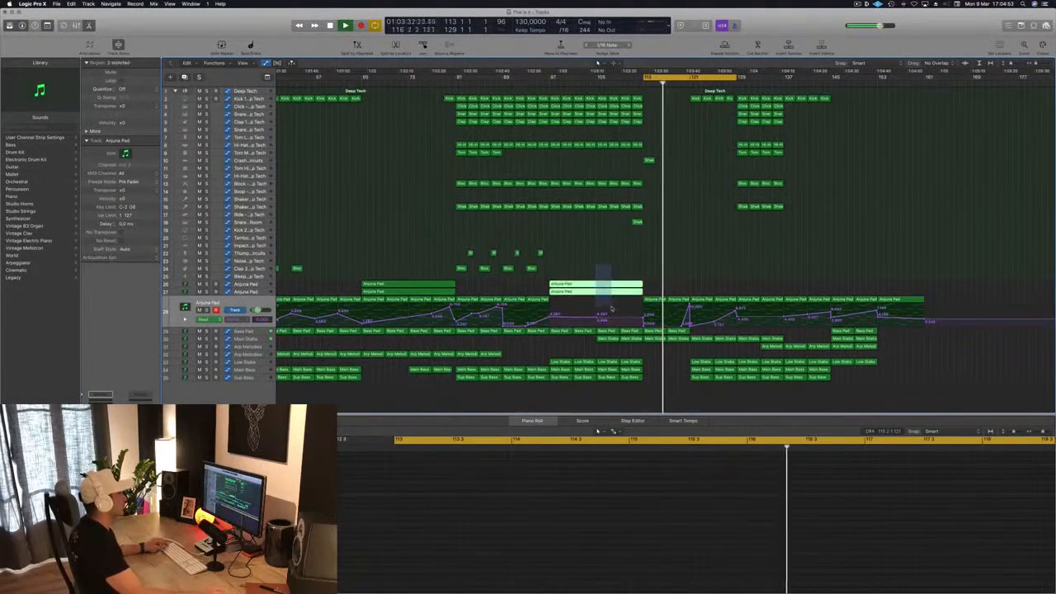
drag(599, 283, 741, 288)
scroll(742, 263, up, 2)
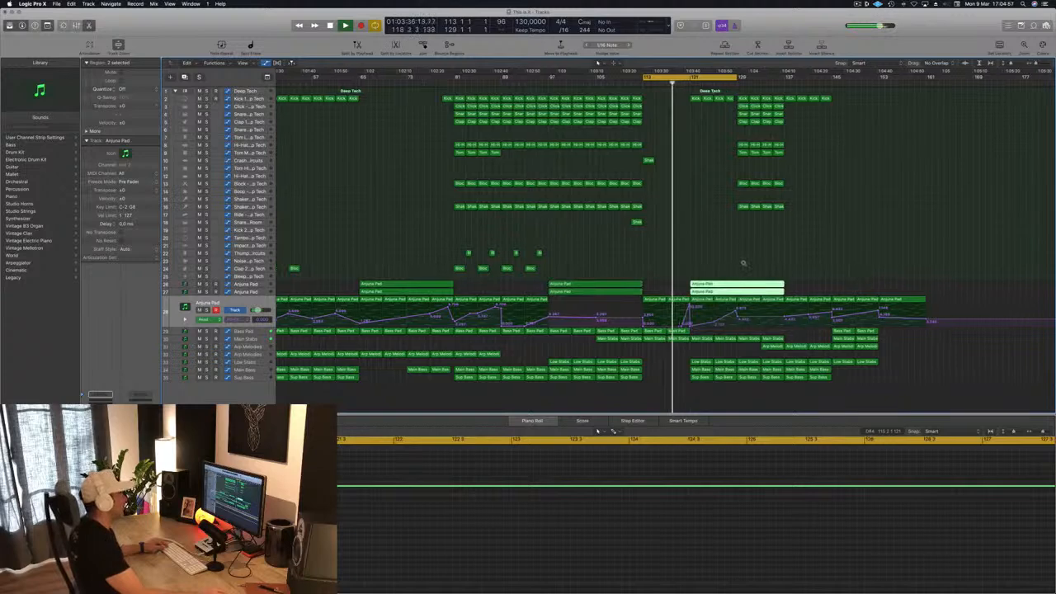
scroll(745, 261, down, 2)
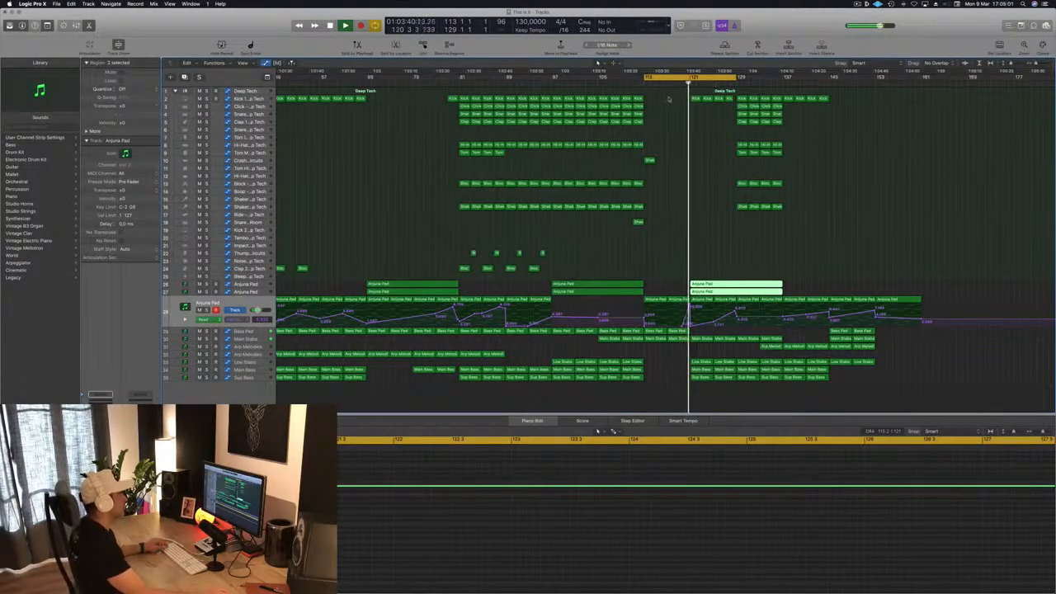
Delete the kick regions in bars 121–129 and the Low Stabs, Main Bass and Sub Bass regions in bars 121–133, and replay from bar 113.
drag(666, 99, 741, 106)
key(Delete)
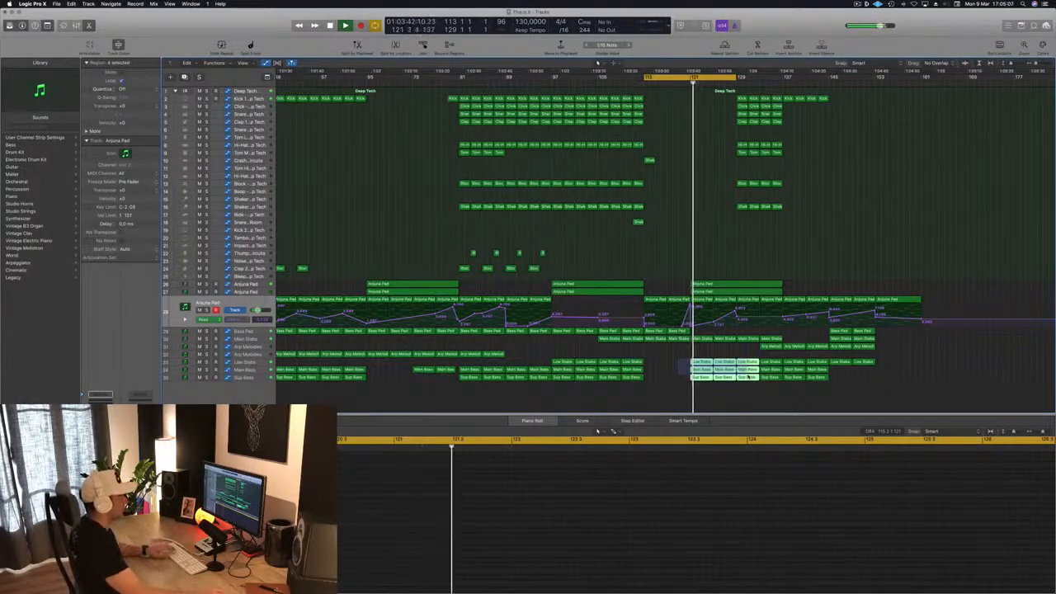
key(Delete)
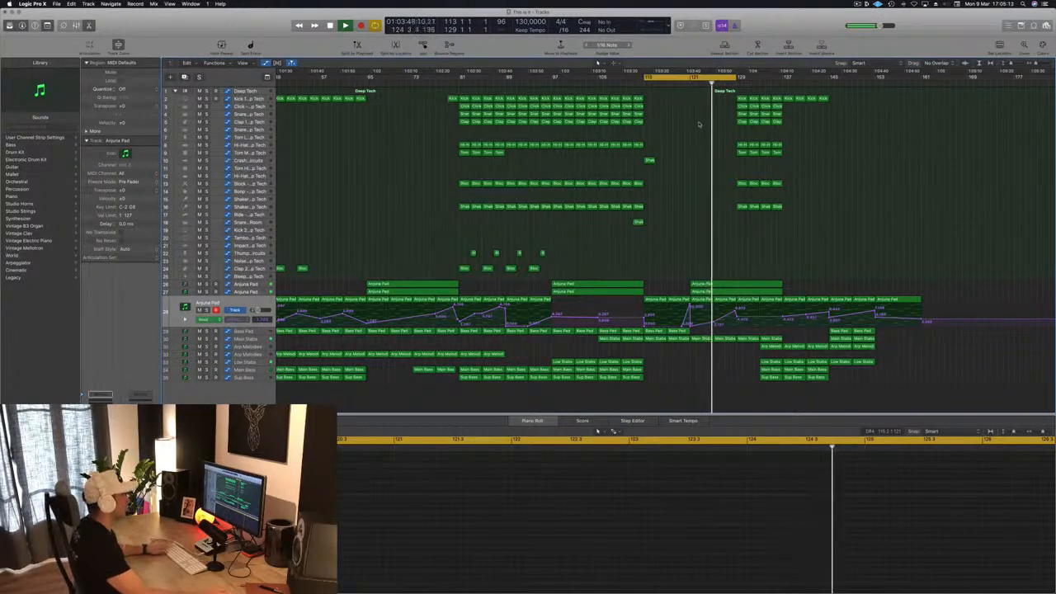
key(Return)
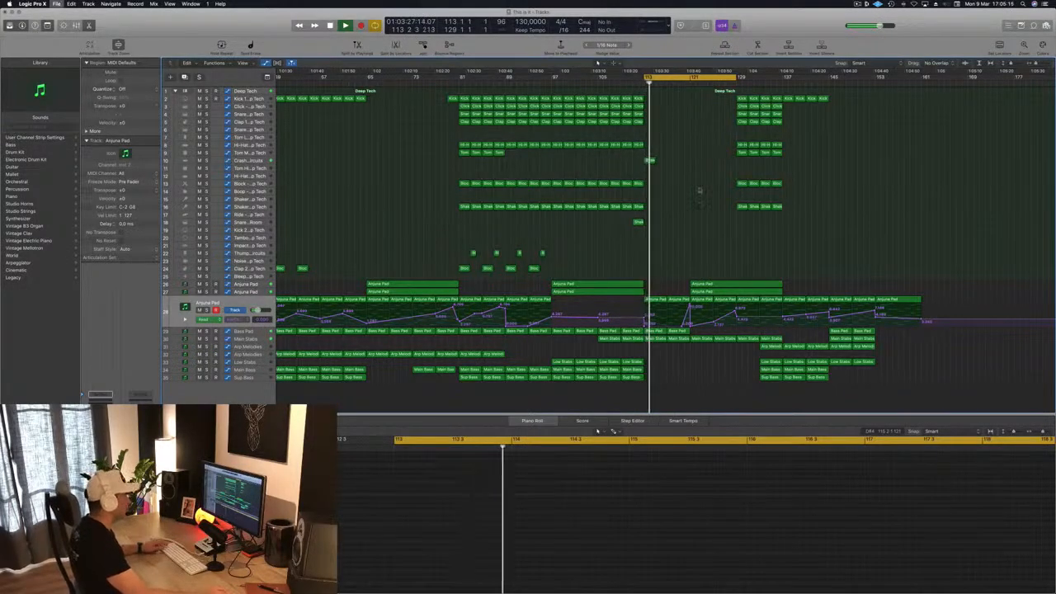
Copy the crash region from bar 113 to bar 121.
key(super+Left)
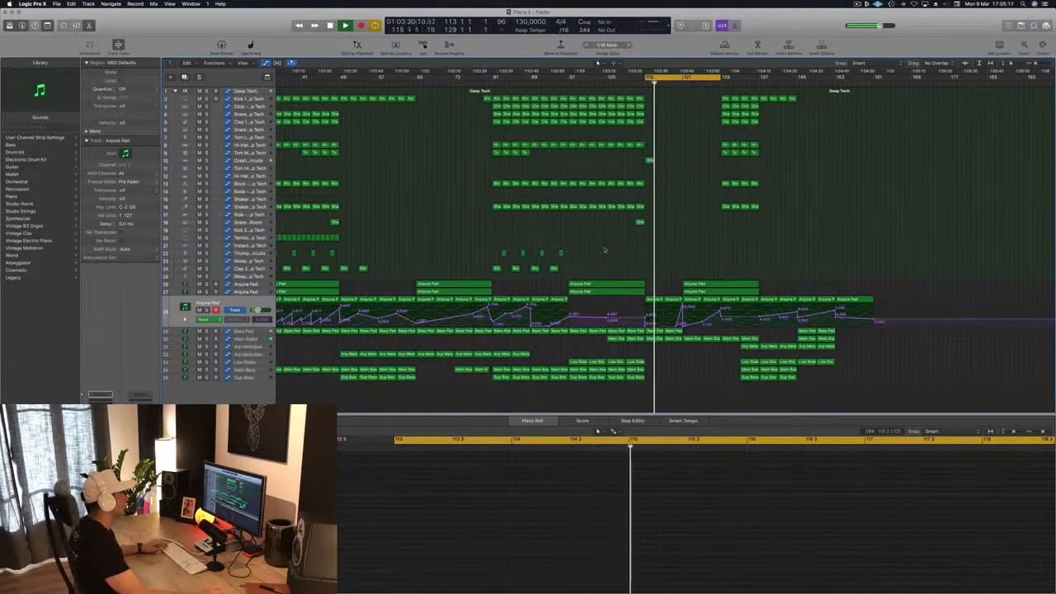
click(650, 160)
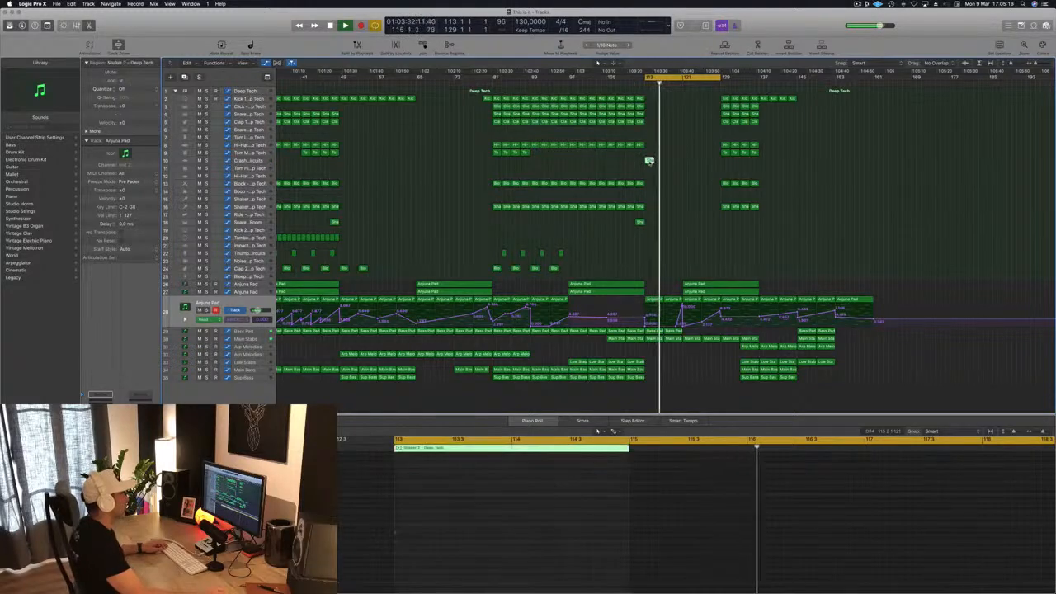
drag(650, 160, 688, 162)
scroll(651, 92, up, 5)
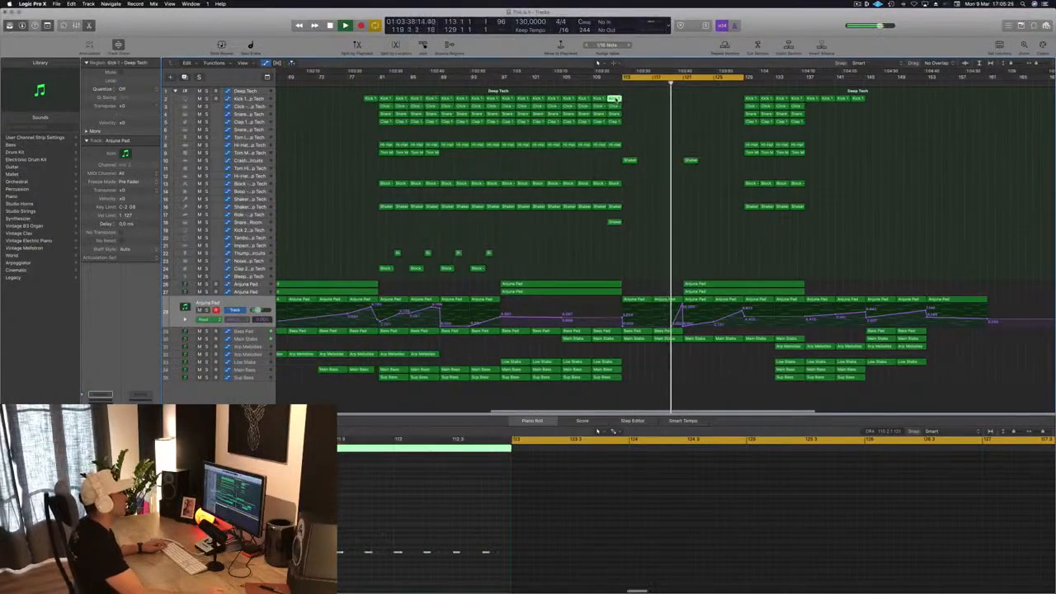
Copy the last kick region before bar 113 to bar 121, delete all its notes except the first, and replay the section.
drag(616, 99, 692, 100)
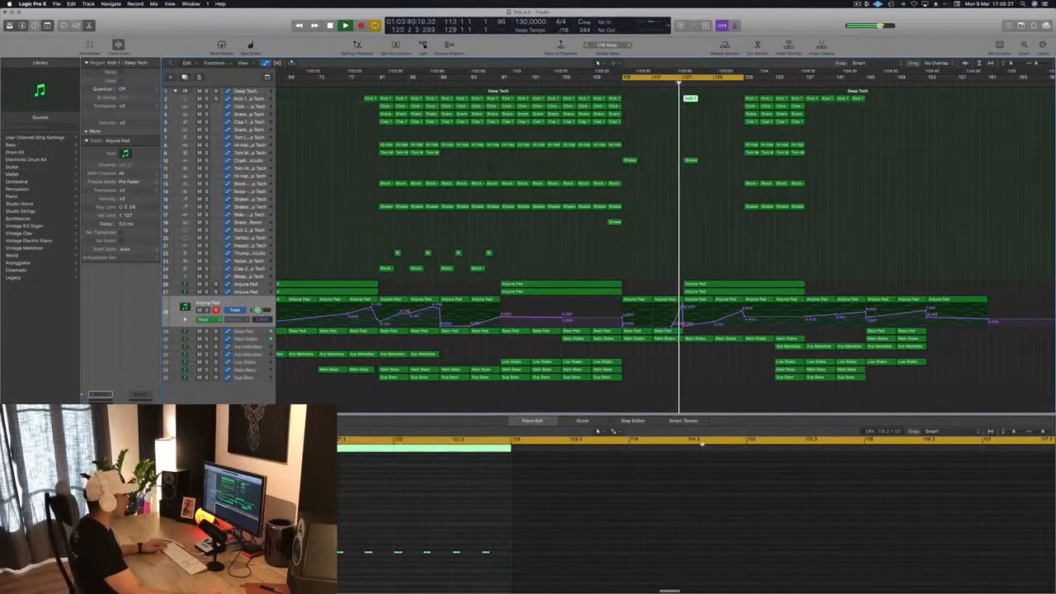
drag(341, 538, 529, 566)
key(Delete)
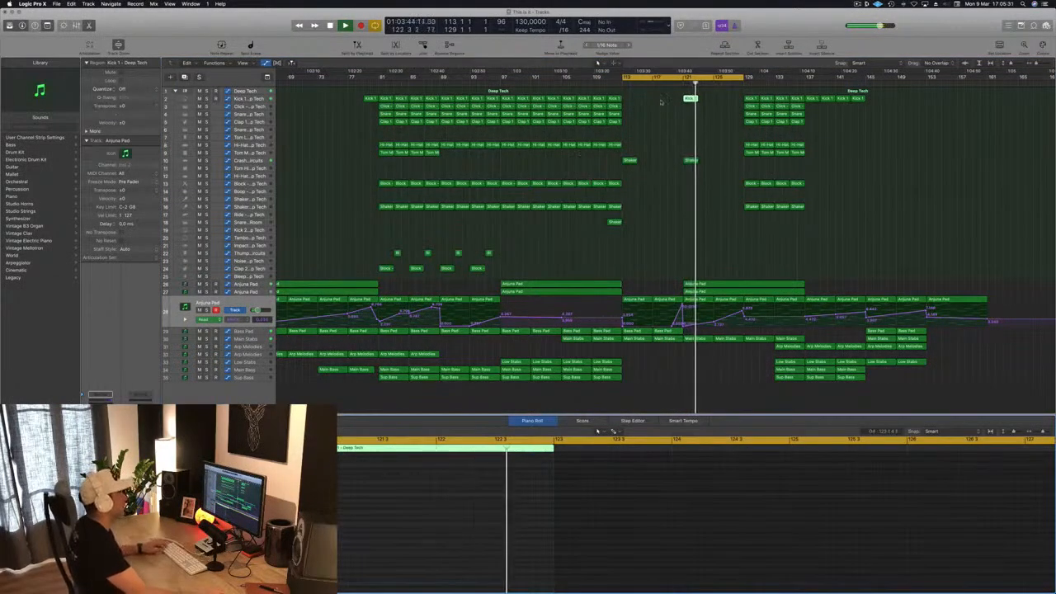
key(space)
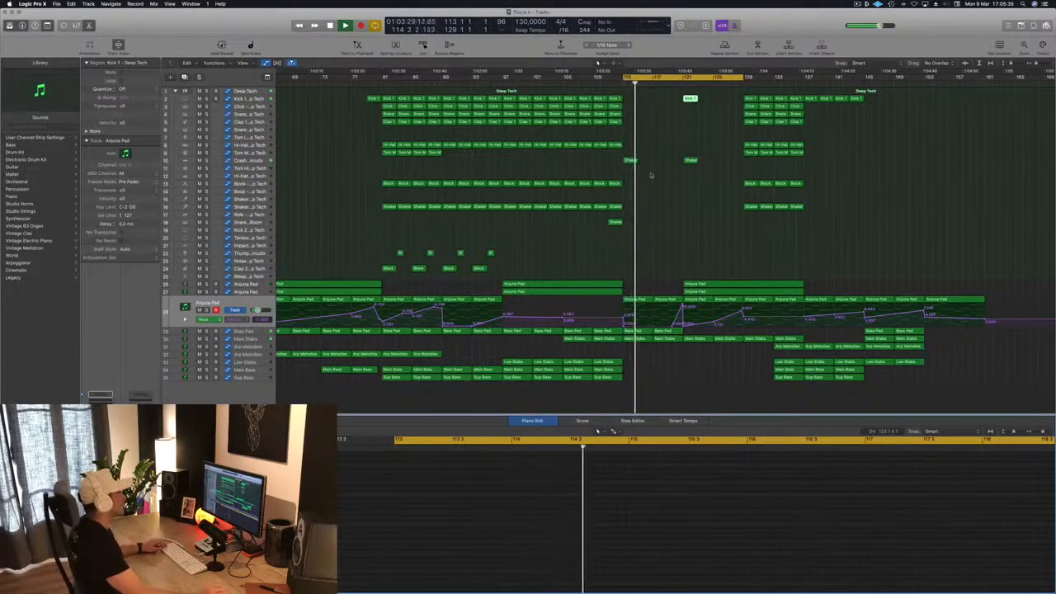
scroll(646, 180, left, 2)
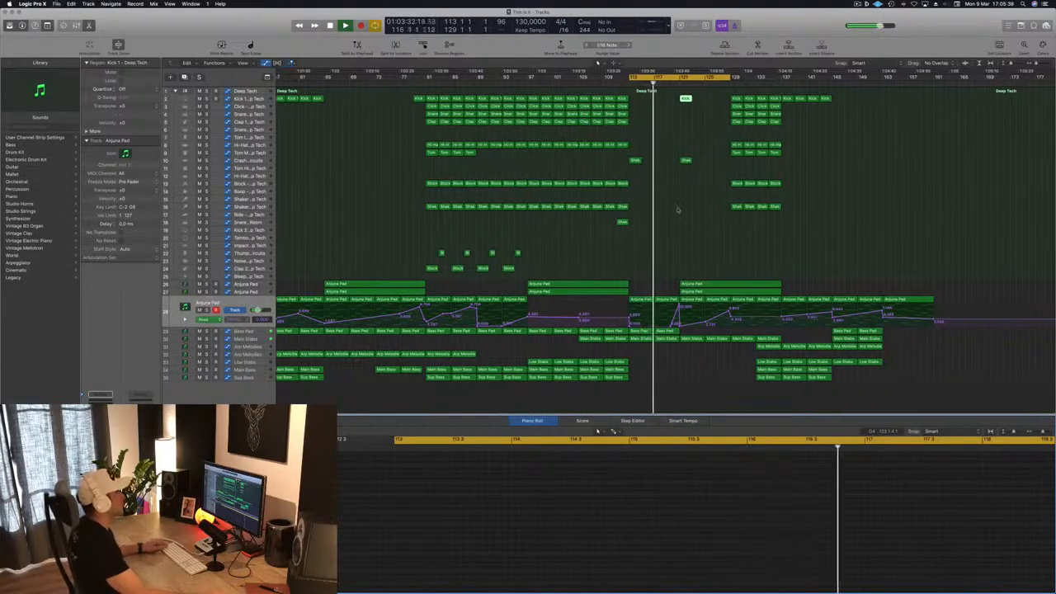
scroll(673, 208, left, 2)
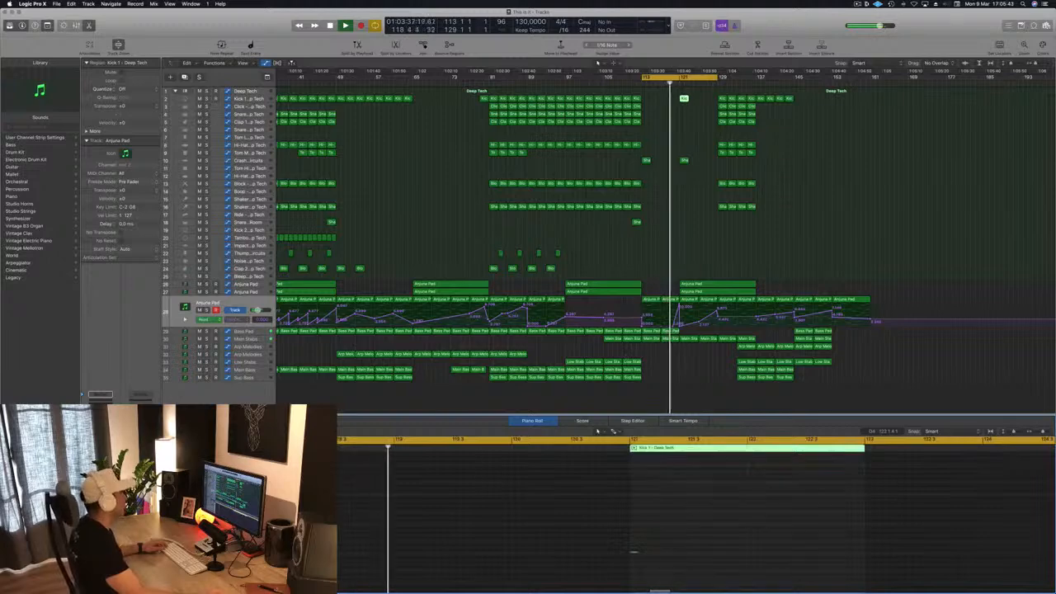
Shape the Bass Pad automation into a ramp rising from bar 113 to bar 121, playing in from just before bar 113.
click(265, 333)
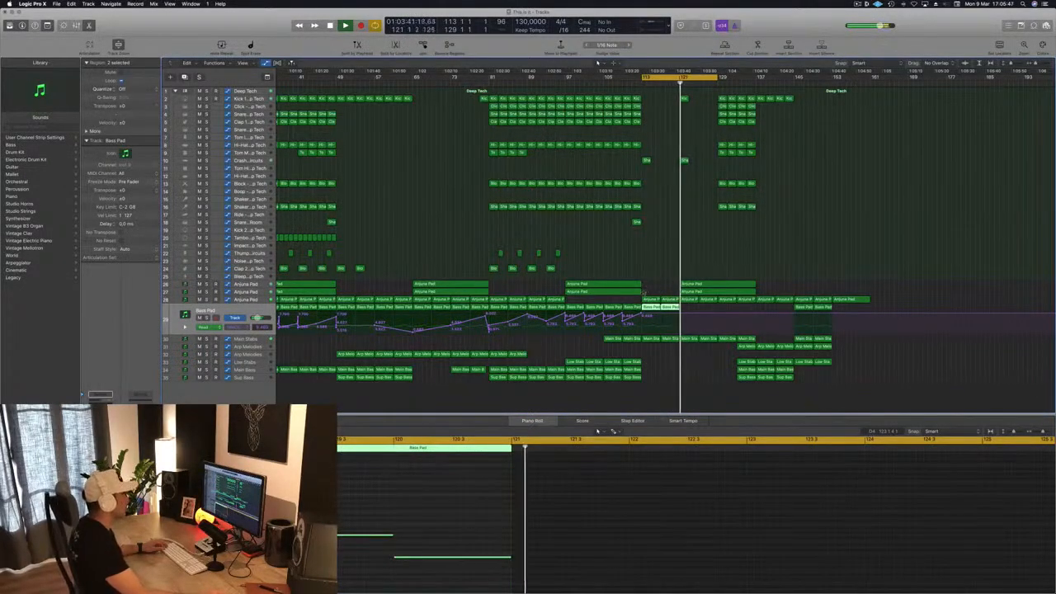
click(634, 84)
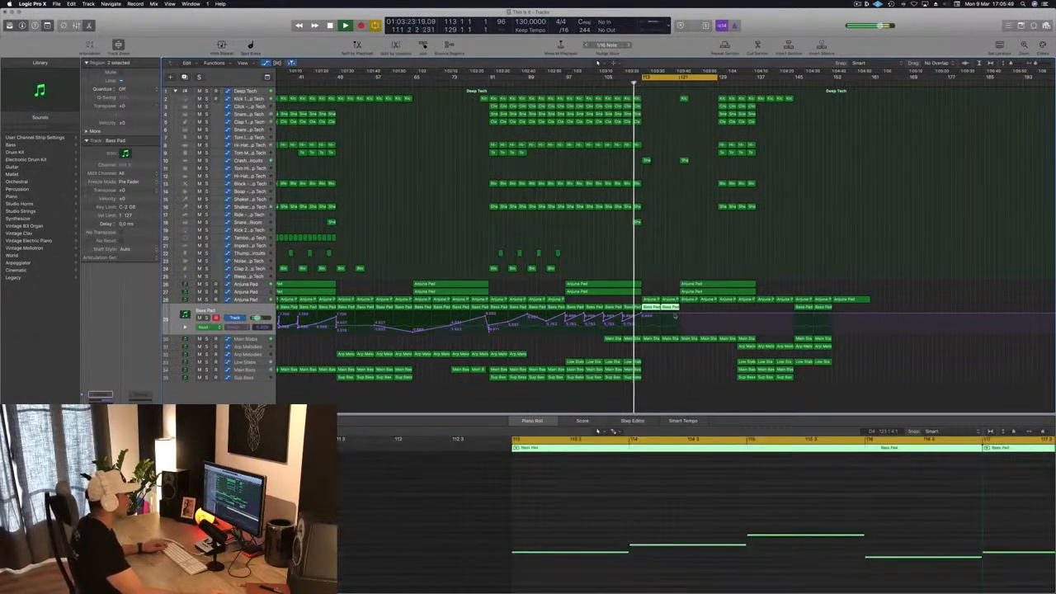
click(679, 315)
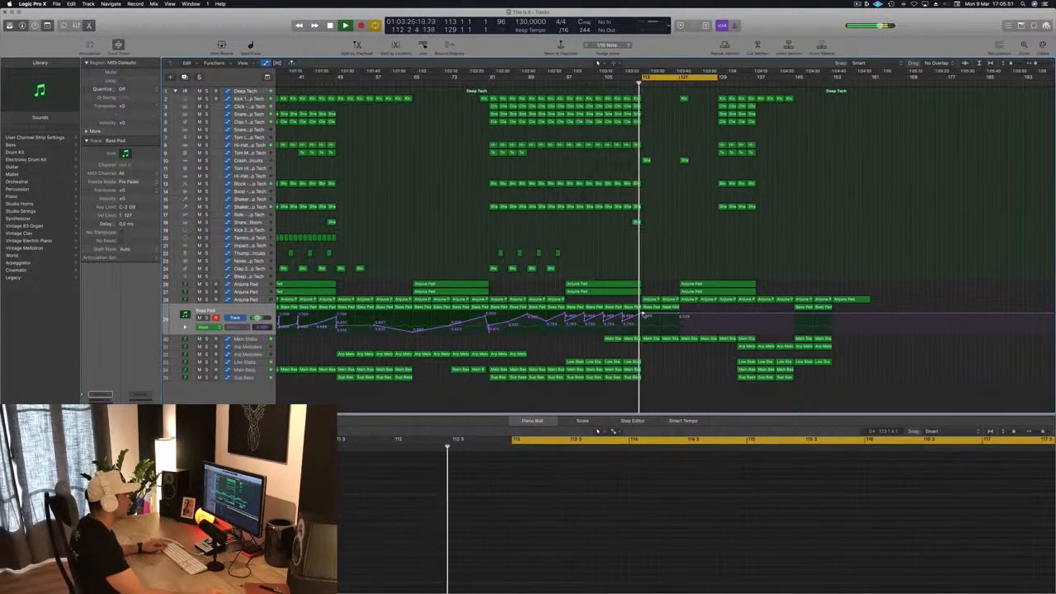
drag(643, 316, 649, 328)
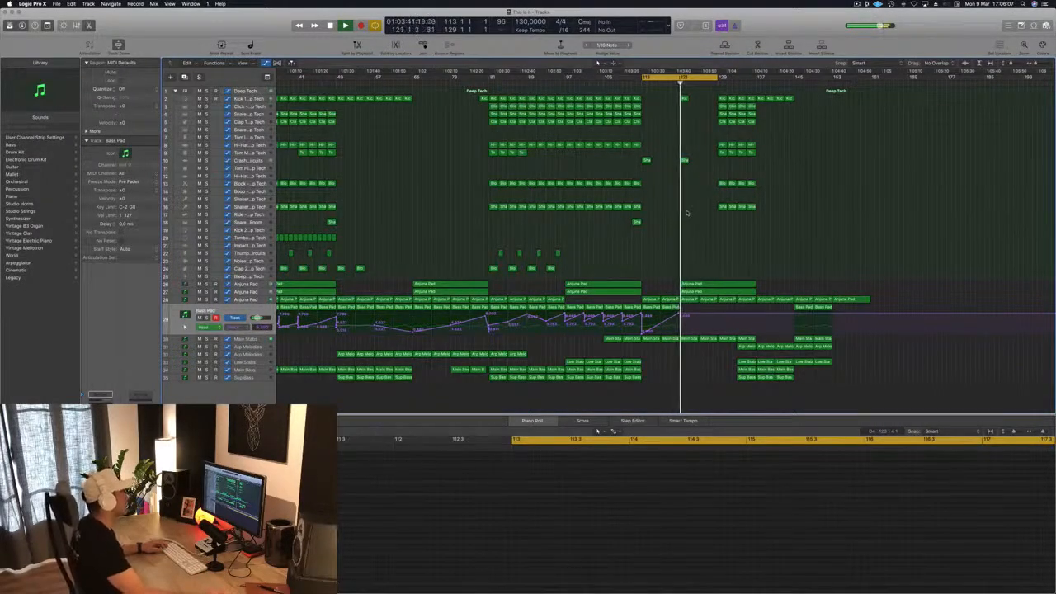
Copy the single-hit kick and crash regions together from bar 121 to bar 125.
key(super+Right)
key(super+Right)
key(super+Right)
key(super+Right)
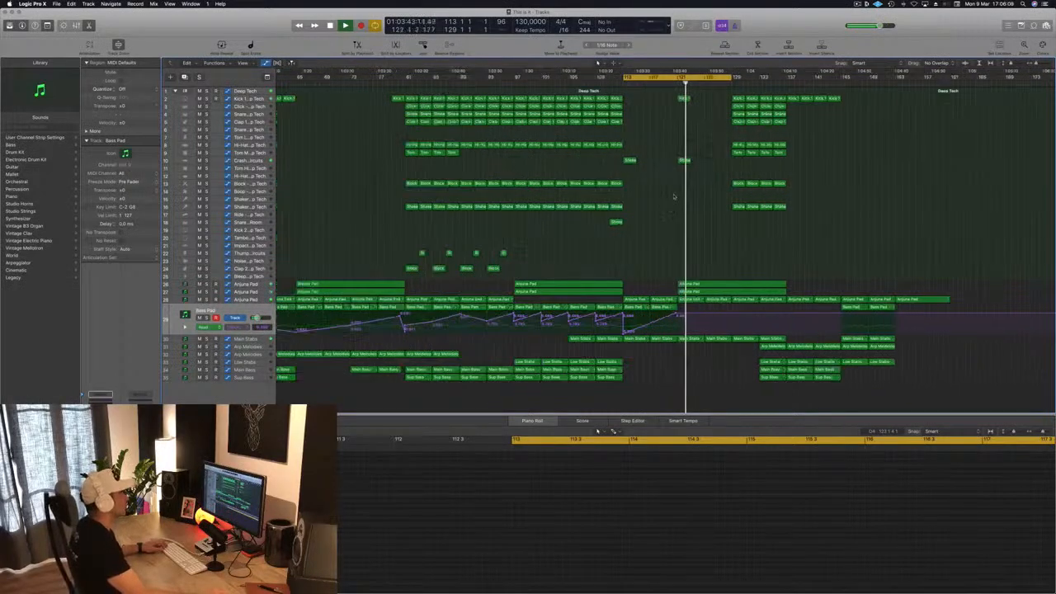
drag(653, 96, 701, 186)
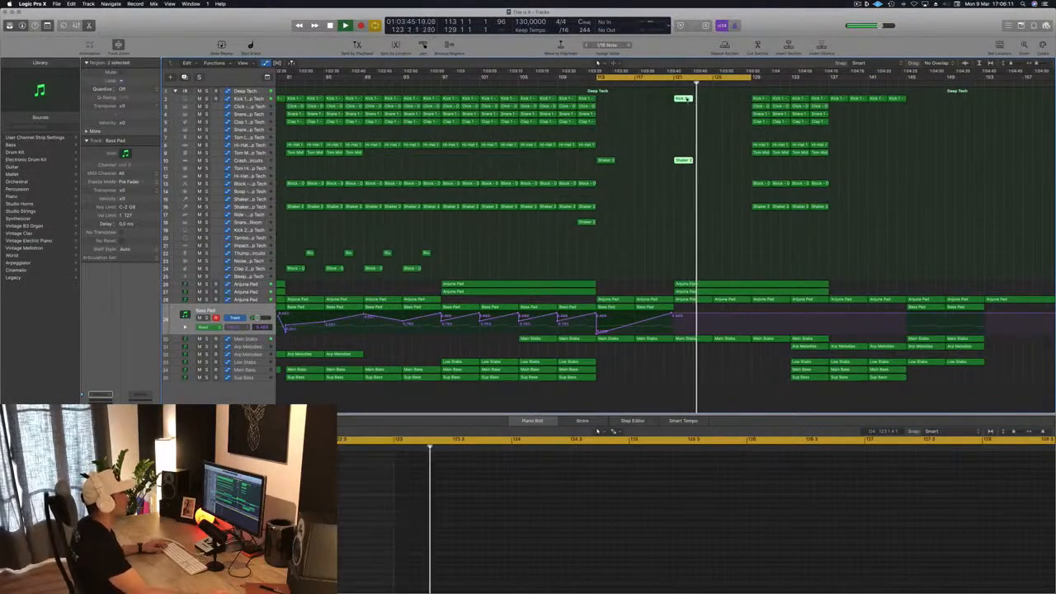
drag(685, 99, 724, 108)
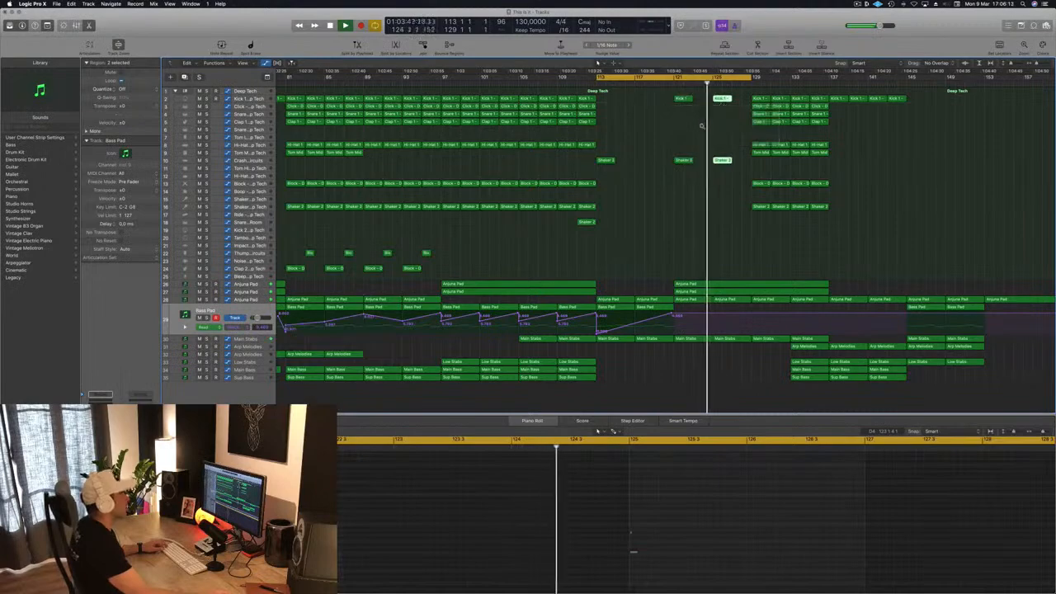
Delete all the drum and percussion regions from bar 129 onward, and replay from bar 113.
key(super+Left)
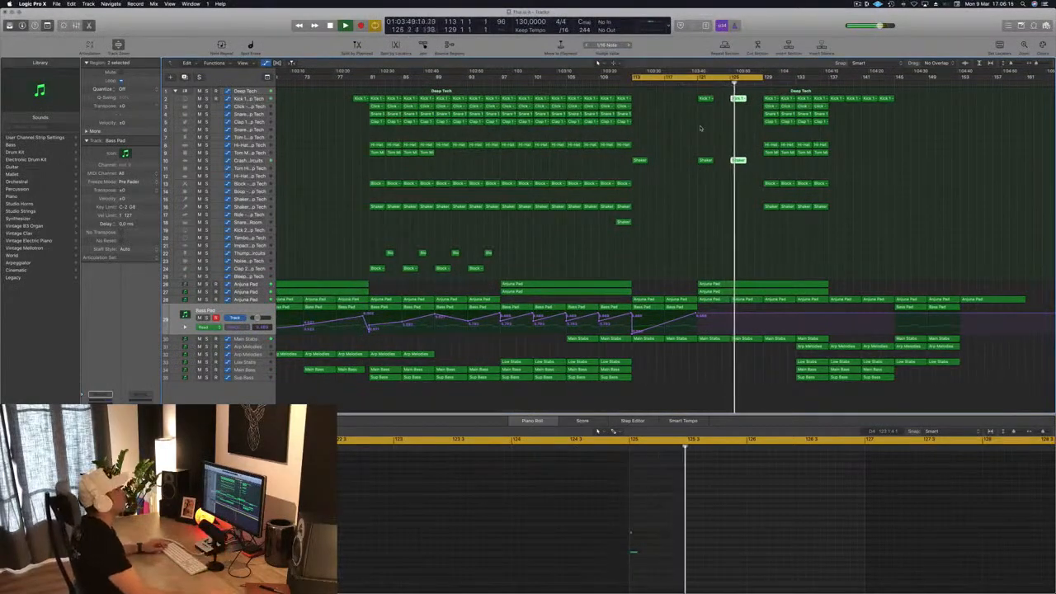
key(super+Left)
key(super+Left)
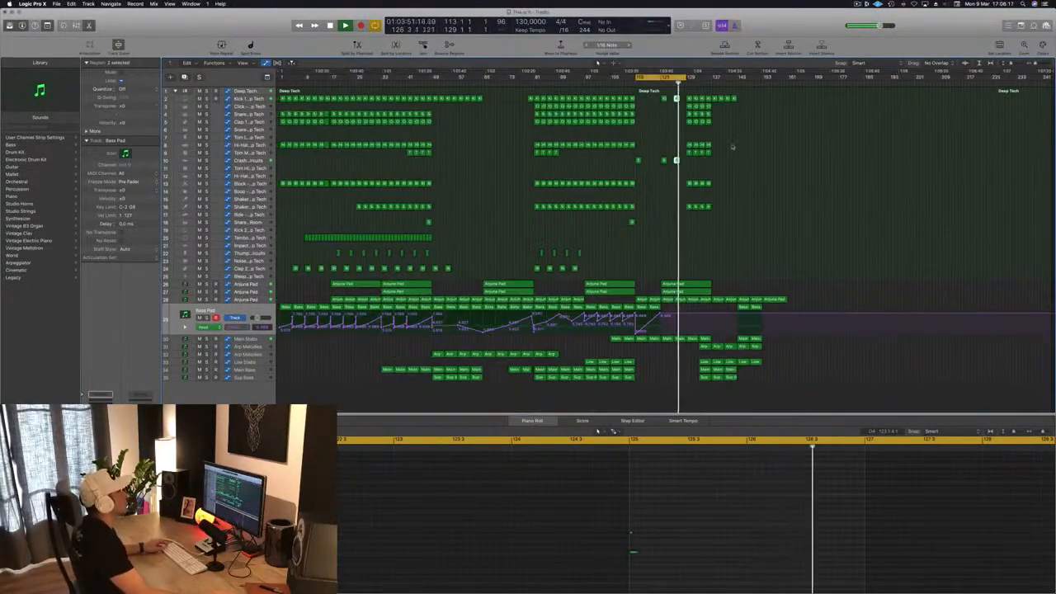
key(super+Right)
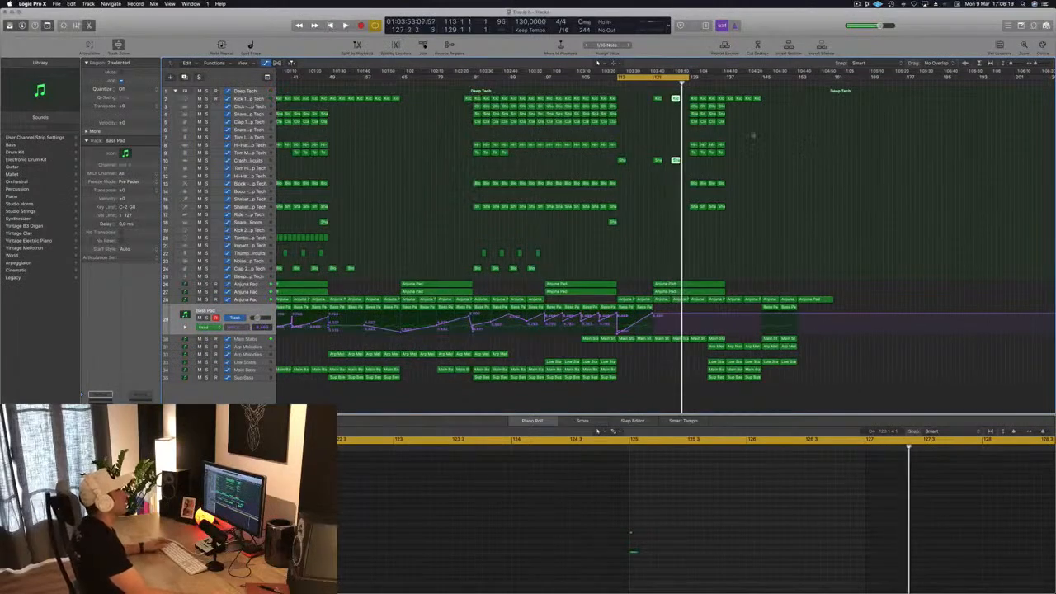
drag(689, 94, 767, 242)
key(Delete)
key(space)
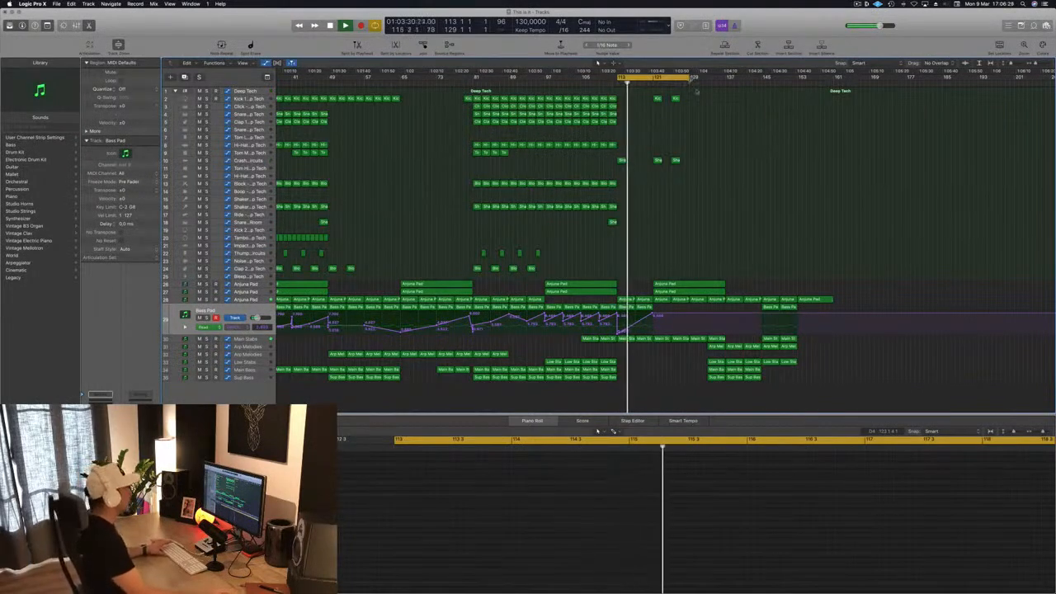
Copy the kick and crash regions at bars 121 and 125 to bars 129 and 133, and extend the cycle range to bar 137.
drag(698, 94, 654, 162)
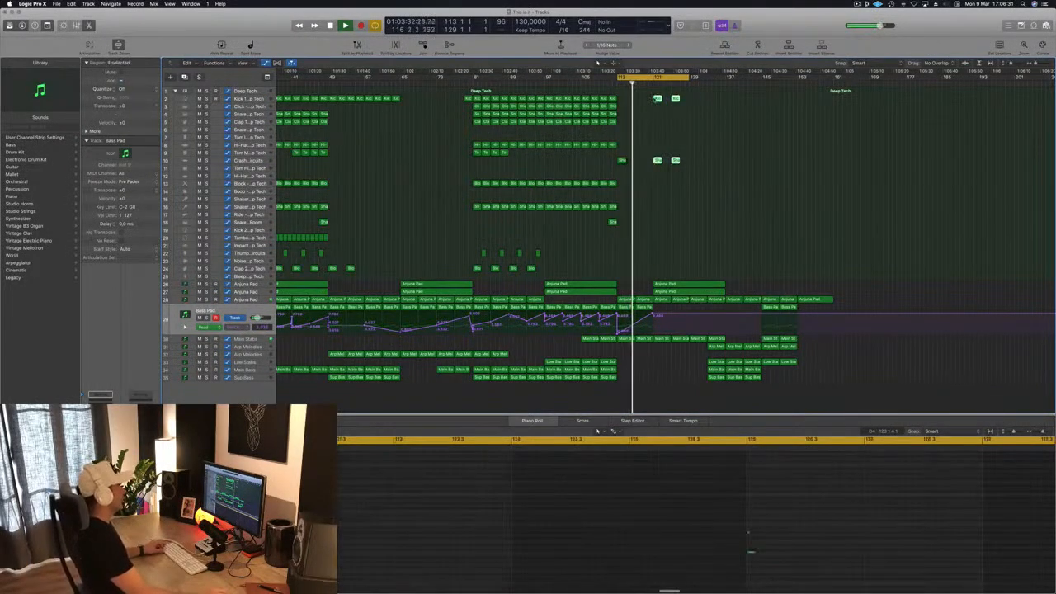
drag(658, 98, 726, 80)
click(771, 144)
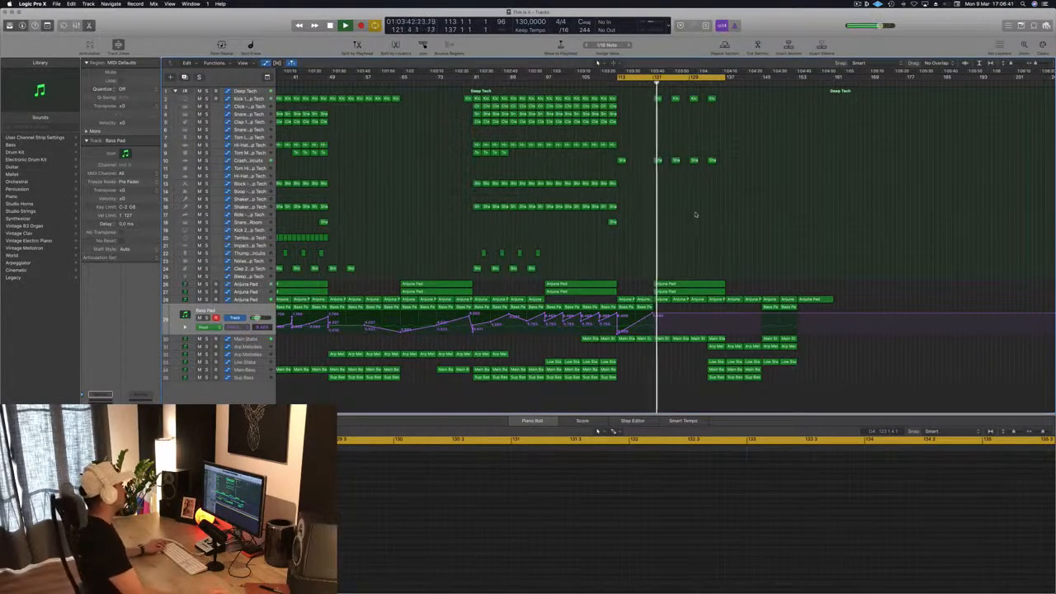
Copy the last clap region before bar 113 onto the Snare 2 track at bar 129, and duplicate its notes into a continuous eighth-note run.
click(612, 122)
drag(613, 122, 694, 130)
scroll(330, 528, left, 1)
drag(322, 535, 523, 572)
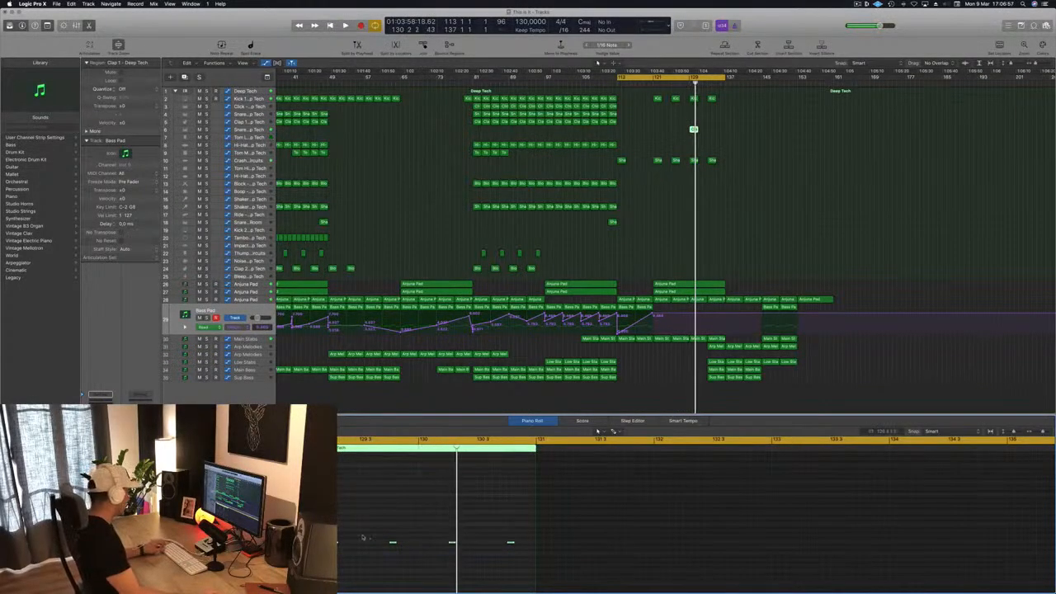
drag(394, 542, 563, 561)
drag(309, 542, 324, 542)
key(space)
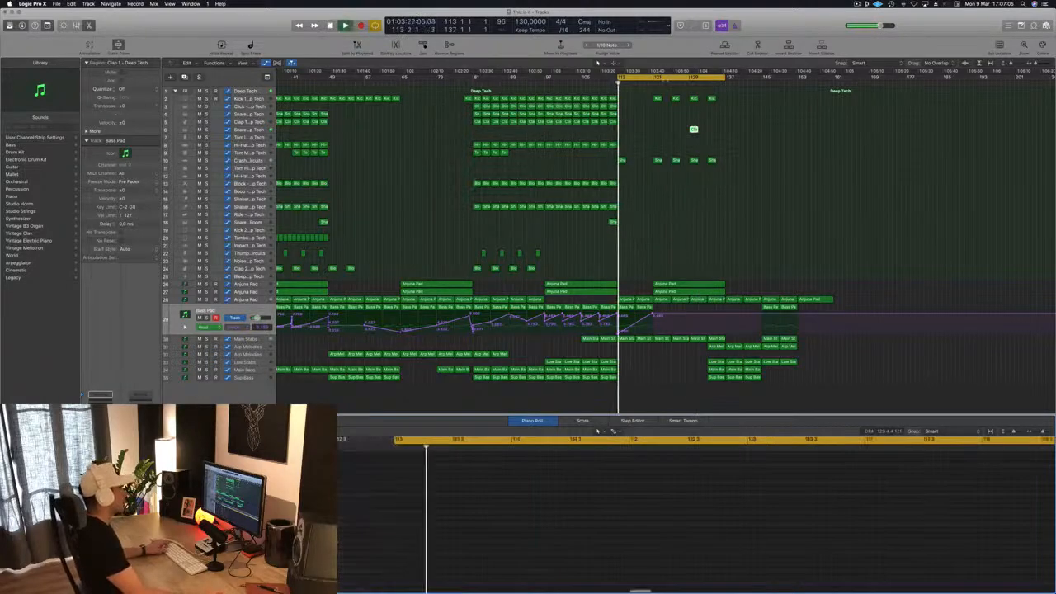
scroll(649, 276, down, 3)
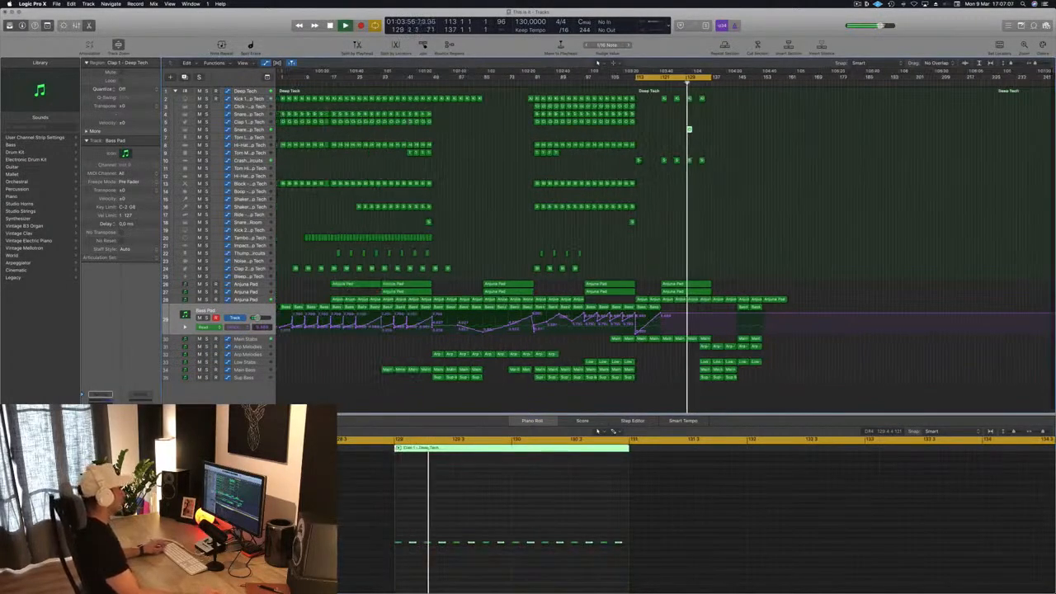
scroll(731, 130, up, 4)
scroll(732, 131, up, 2)
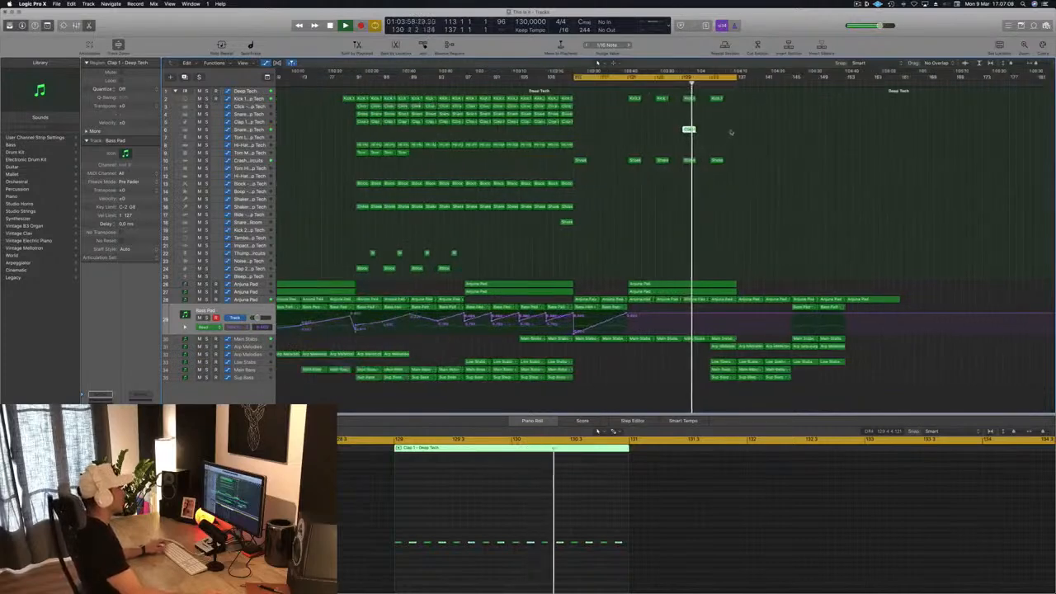
Repeat the clap region on the Snare 2 track back to back from bar 129 to bar 137, and replay from bar 113.
key(Return)
drag(689, 130, 719, 138)
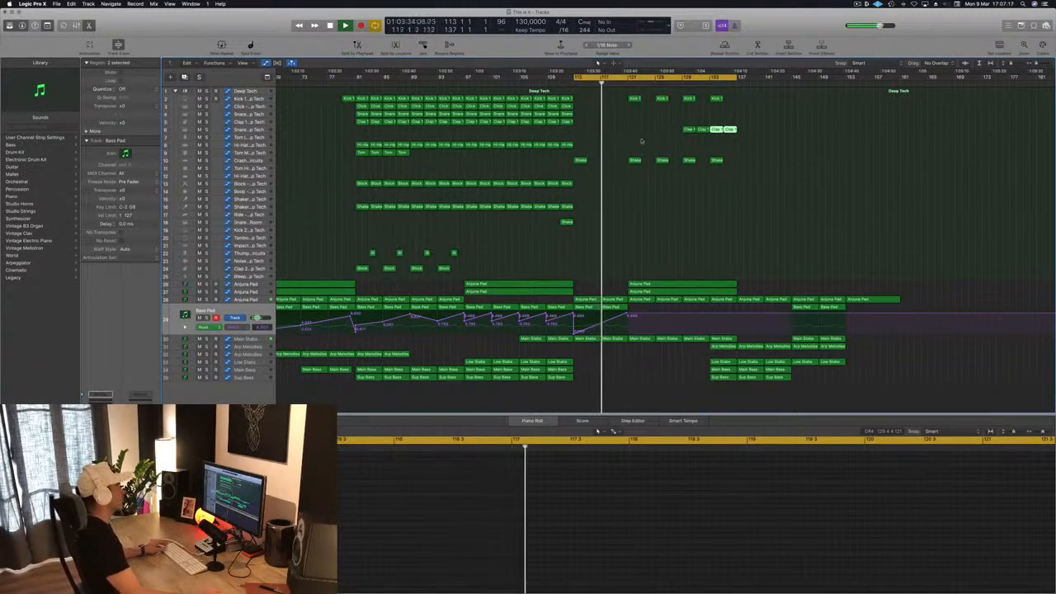
scroll(653, 203, down, 1)
scroll(653, 203, down, 1)
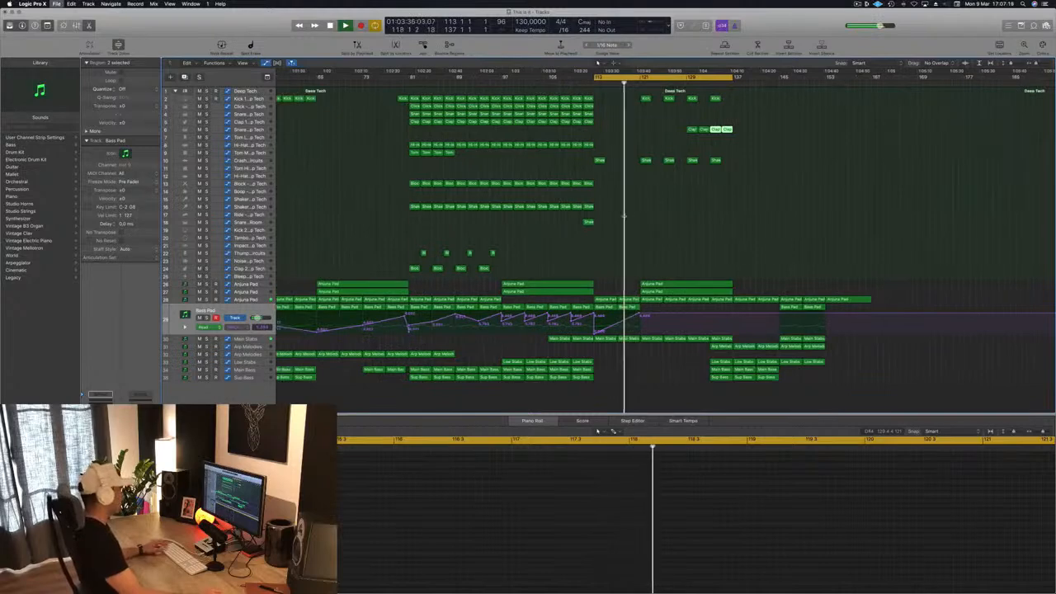
scroll(664, 204, down, 2)
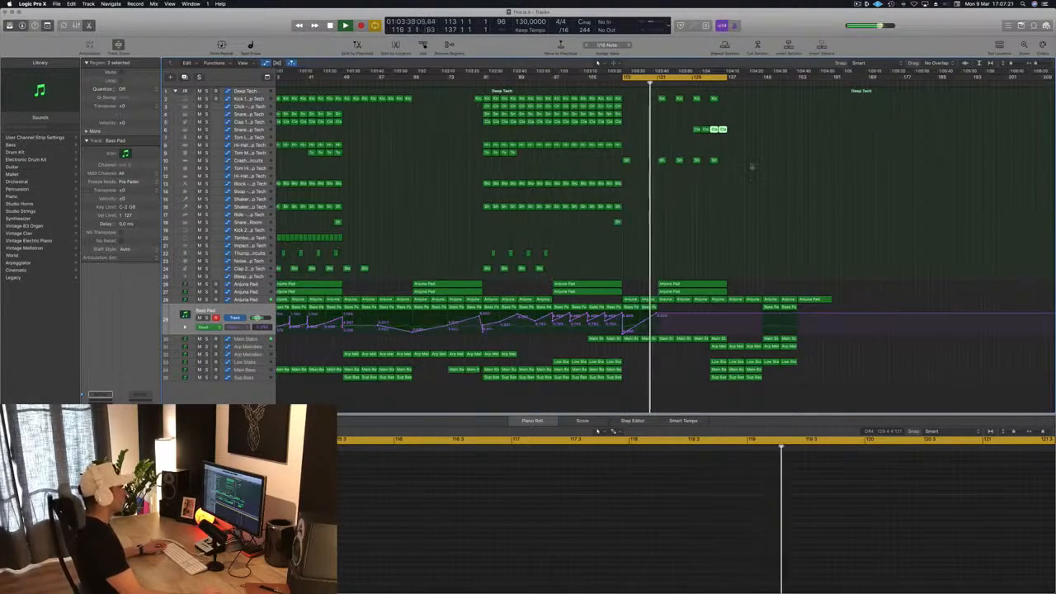
scroll(734, 191, up, 1)
click(742, 196)
Copy the two Main Stabs regions from bar 145 to about bar 173, and shape the track's automation into one ramp rising to bar 137.
click(250, 339)
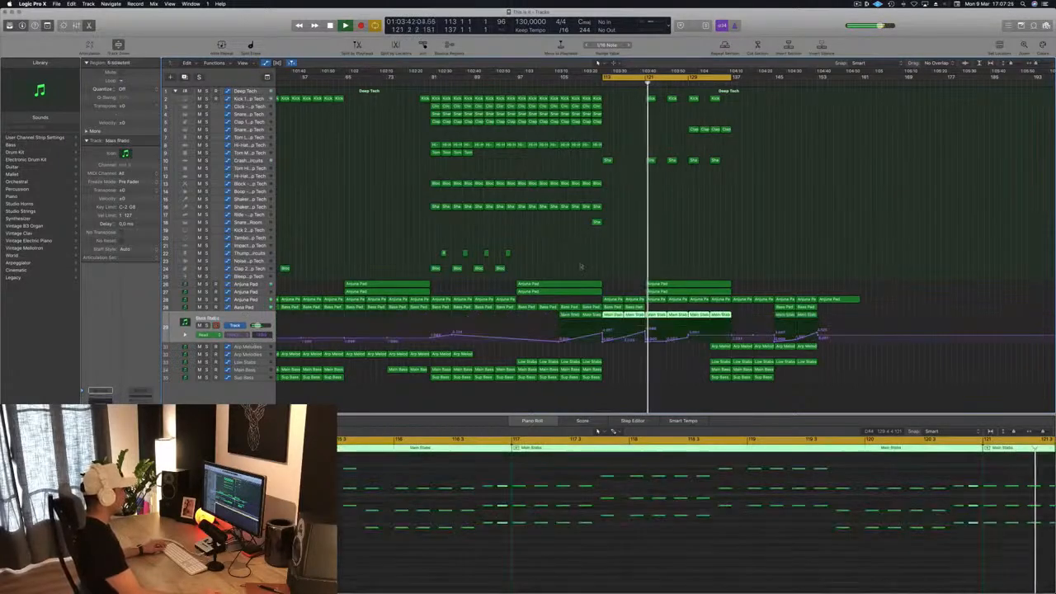
drag(744, 316, 940, 319)
mouse_move(701, 318)
mouse_down()
mouse_move(656, 319)
mouse_move(702, 319)
mouse_up()
click(689, 342)
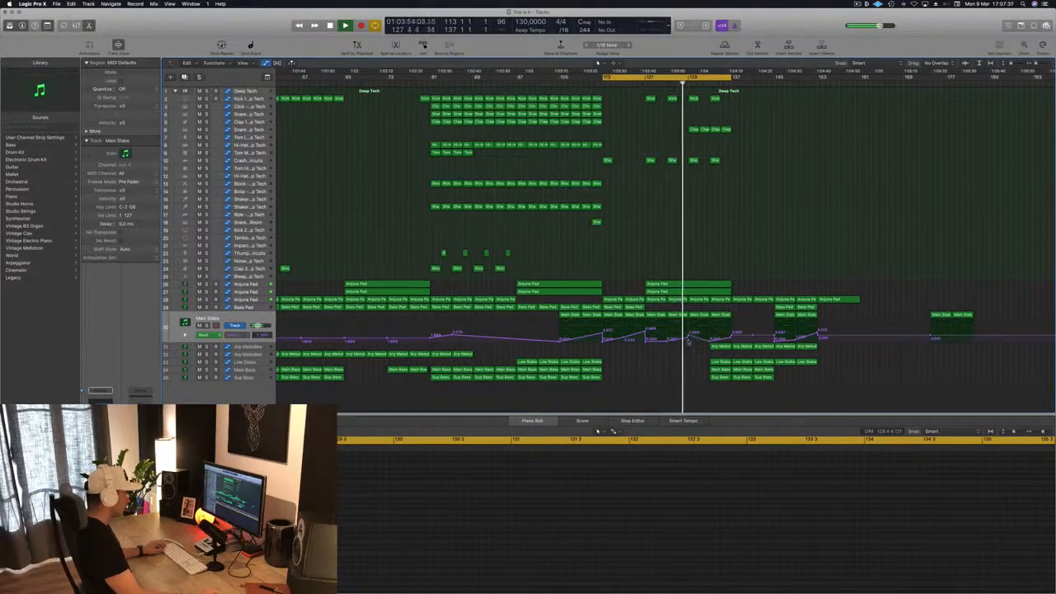
drag(710, 341, 730, 332)
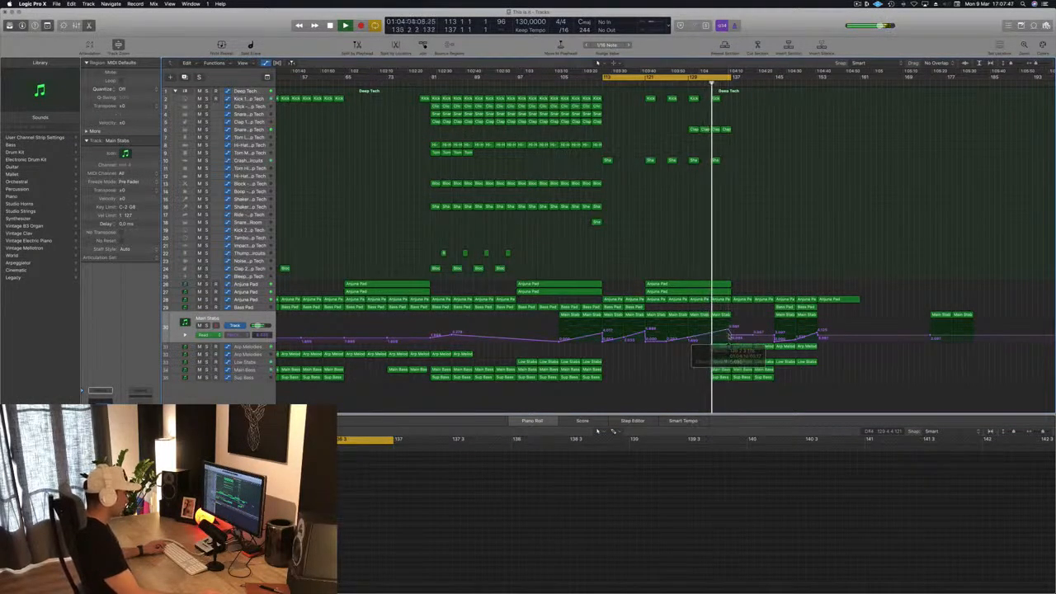
key(super+Left)
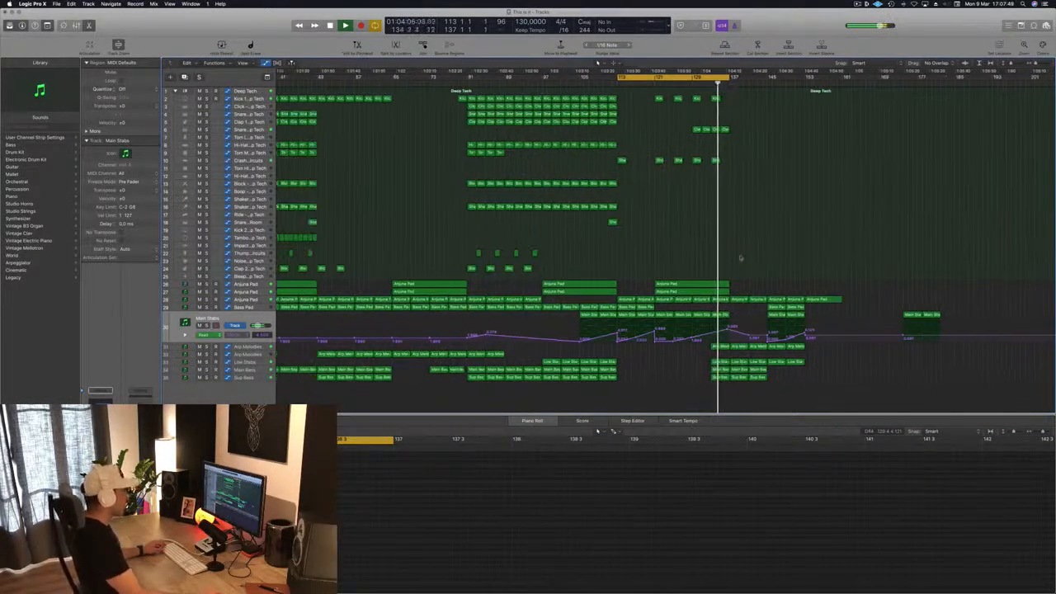
scroll(752, 237, up, 2)
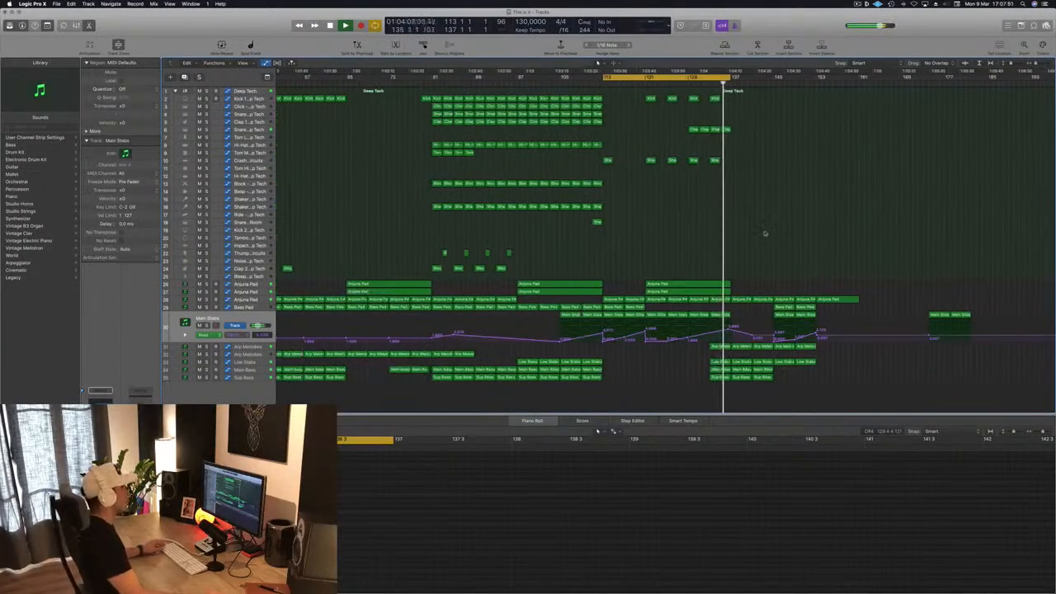
scroll(761, 236, down, 3)
Move the two long Anjuna Pad regions from bar 121 to bar 129, and replay from just before bar 129.
key(space)
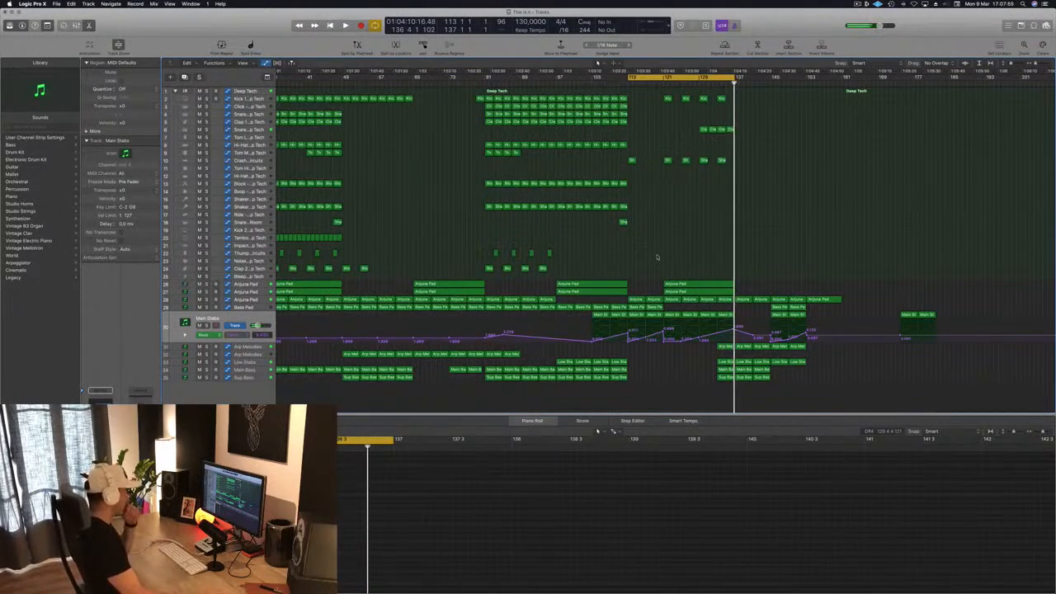
drag(697, 287, 733, 289)
key(space)
scroll(710, 244, down, 3)
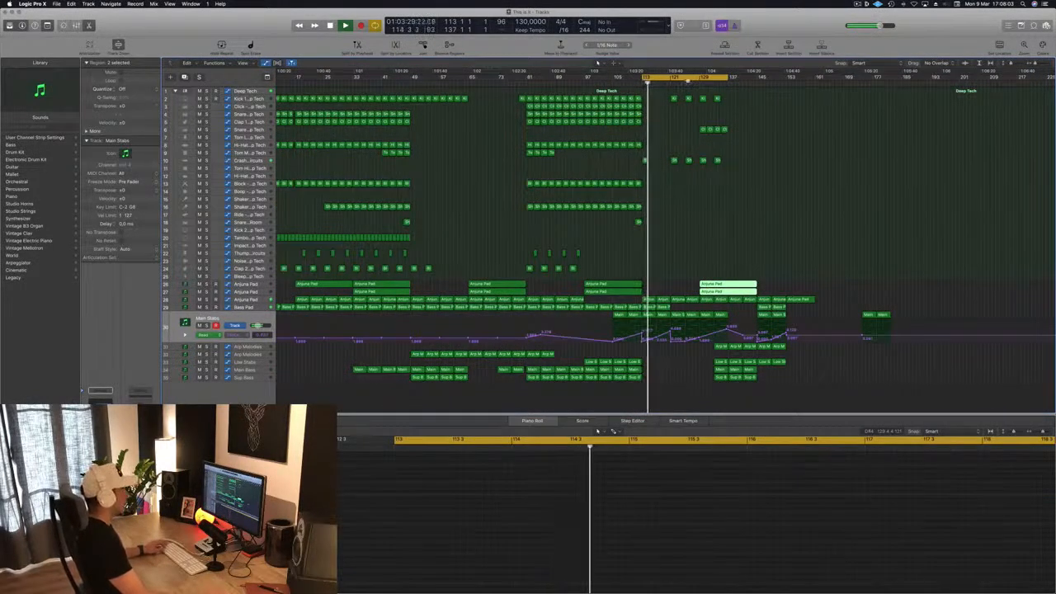
click(697, 82)
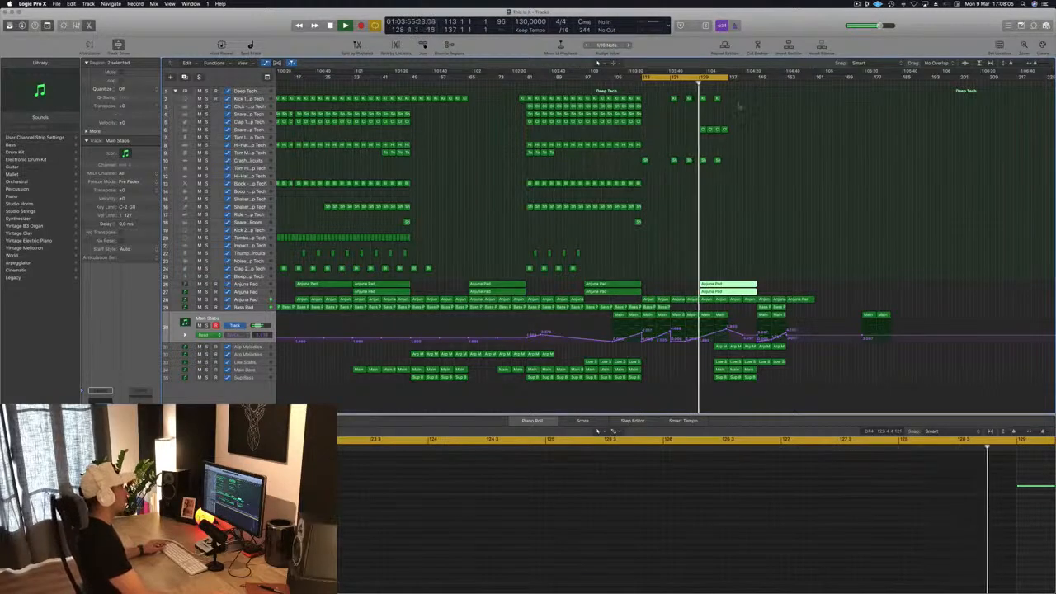
Audition Snare 1 - After Party on the Snare 2 track, then set its sound to Snare 1 - Analog Circuits and replay from bar 129.
click(254, 129)
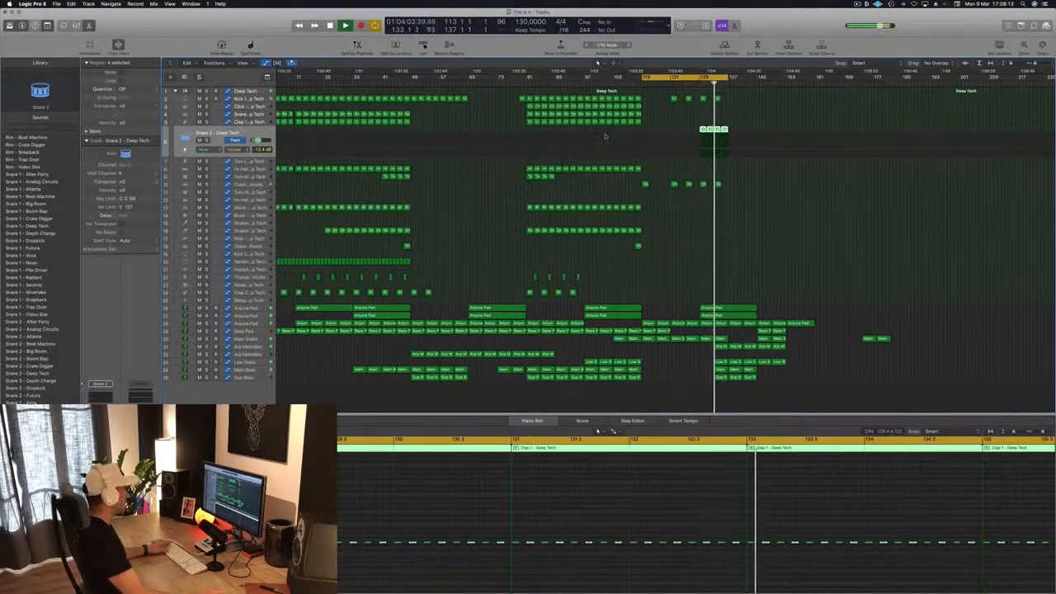
click(696, 83)
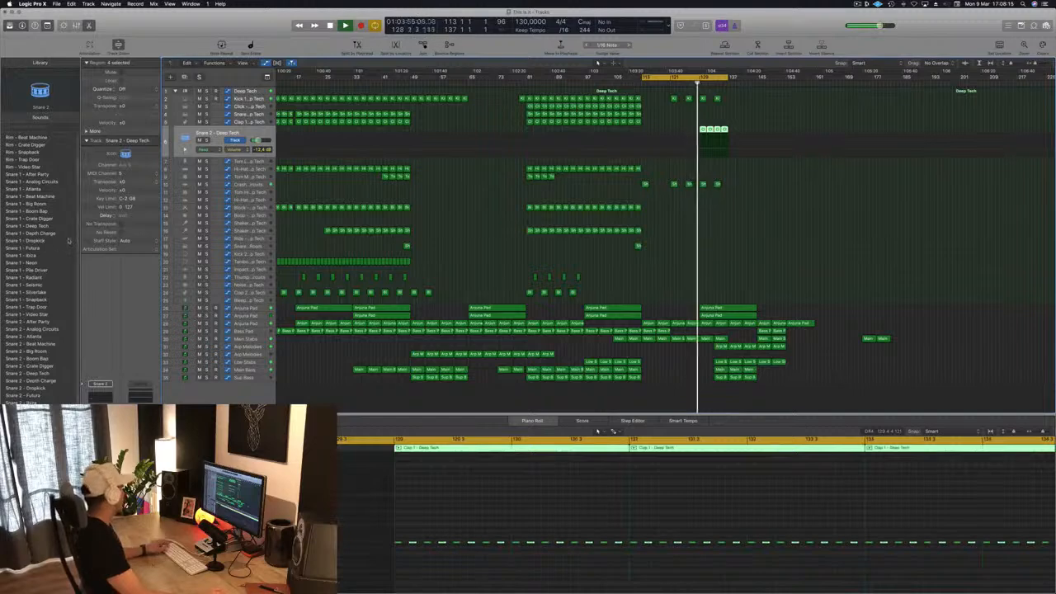
click(38, 174)
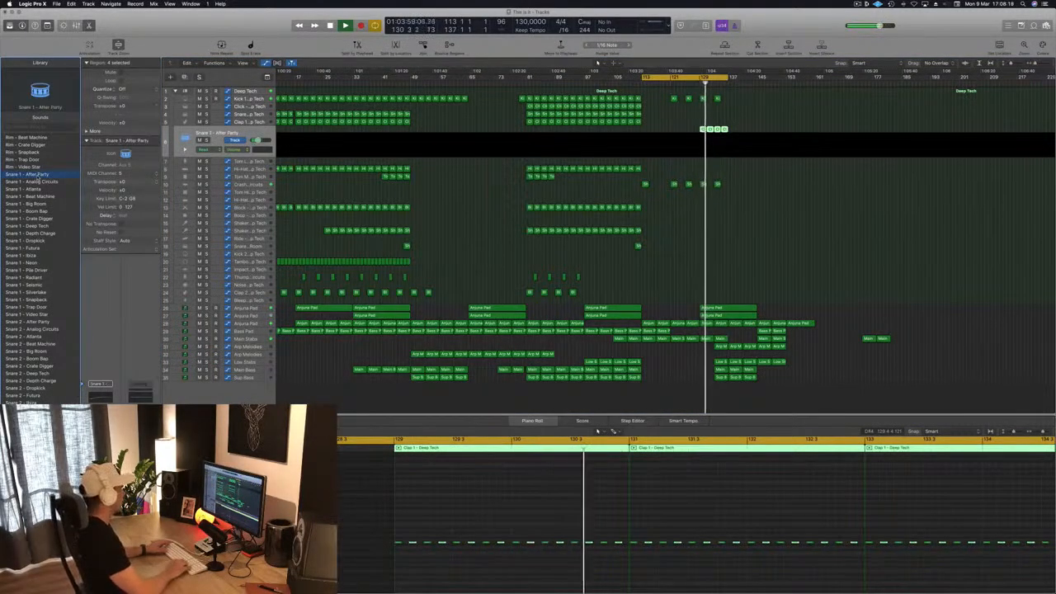
click(38, 181)
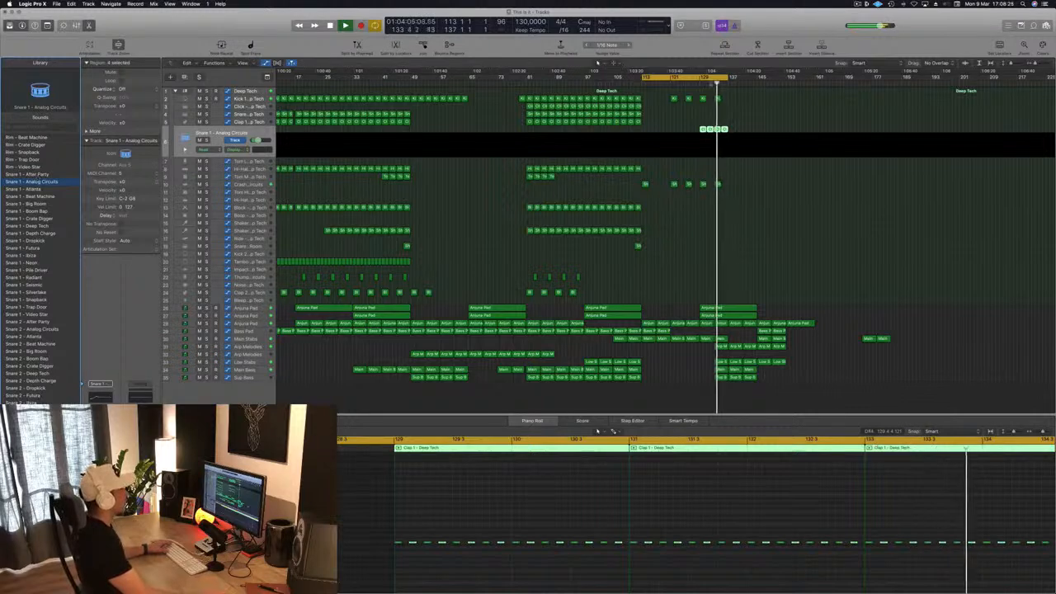
click(700, 82)
click(748, 124)
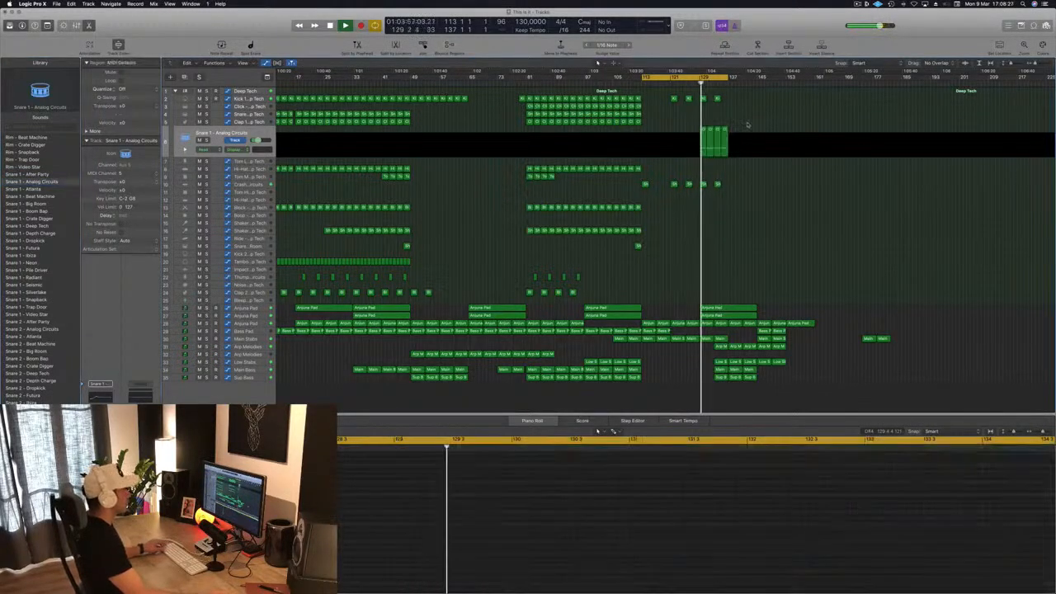
Duplicate the notes in the clap regions at bars 133 and 135 to fill the gaps with a sixteenth-note roll.
click(723, 132)
key(super+Left)
key(super+Left)
scroll(875, 540, right, 5)
scroll(845, 536, right, 1)
drag(663, 528, 980, 572)
key(super+Right)
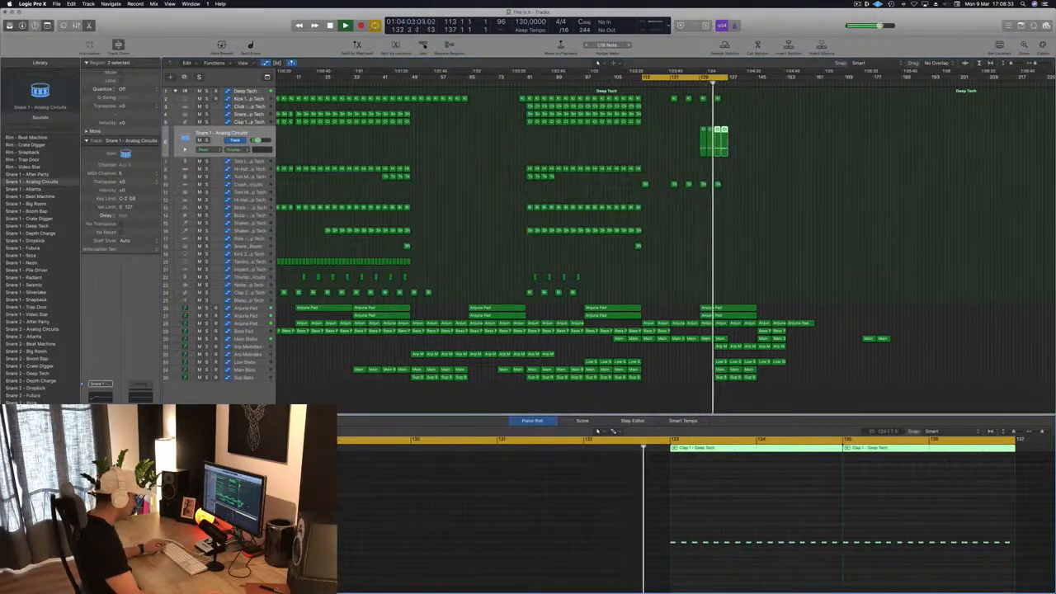
drag(677, 544, 679, 549)
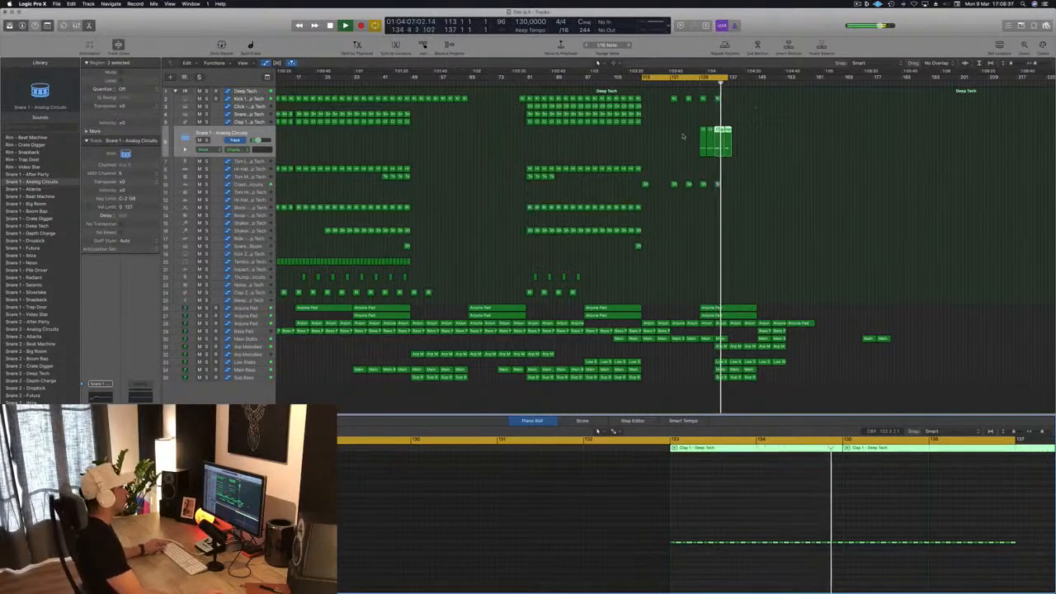
Extend the cycle range from bar 137 to about bar 159.
key(super+Left)
drag(709, 79, 782, 80)
key(super+Right)
key(super+Right)
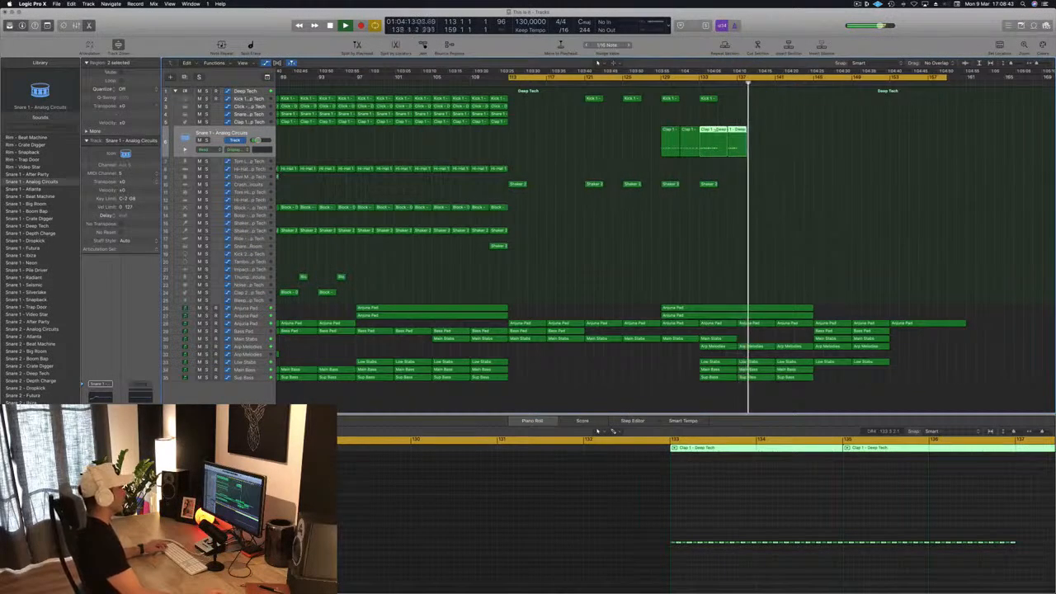
Split the overlapping clap regions at bar 135, splitting the crossing notes, and delete the region that runs from bar 135 past bar 137.
key(super+t)
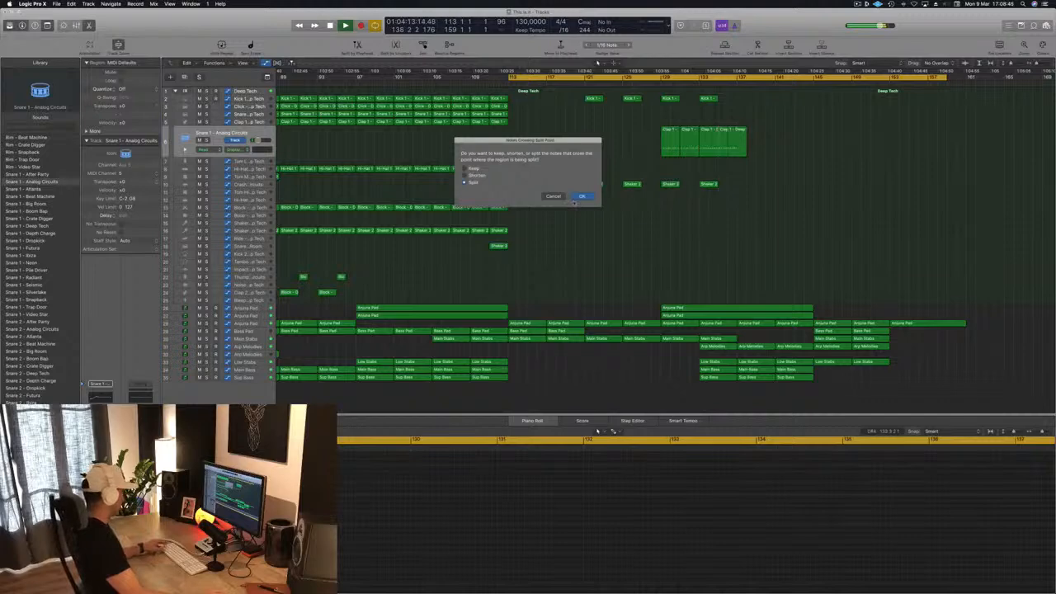
click(588, 196)
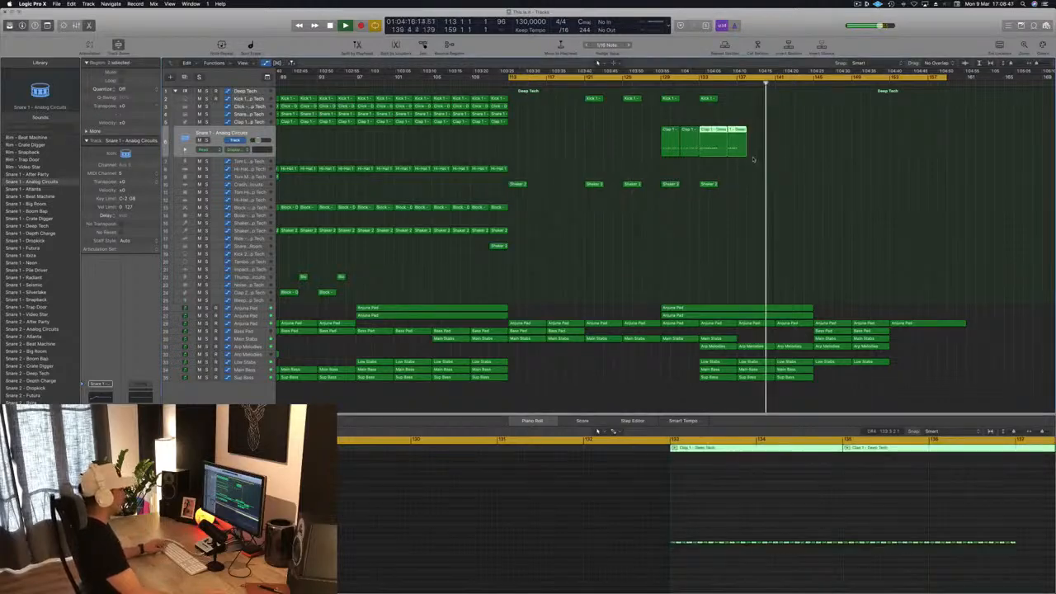
click(713, 148)
key(super+t)
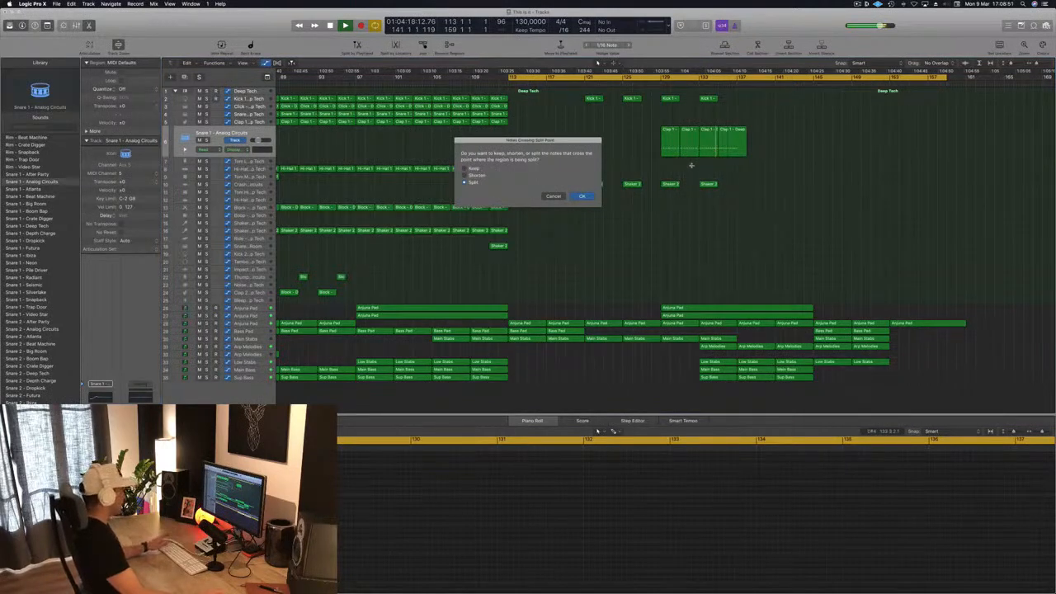
key(Return)
click(719, 146)
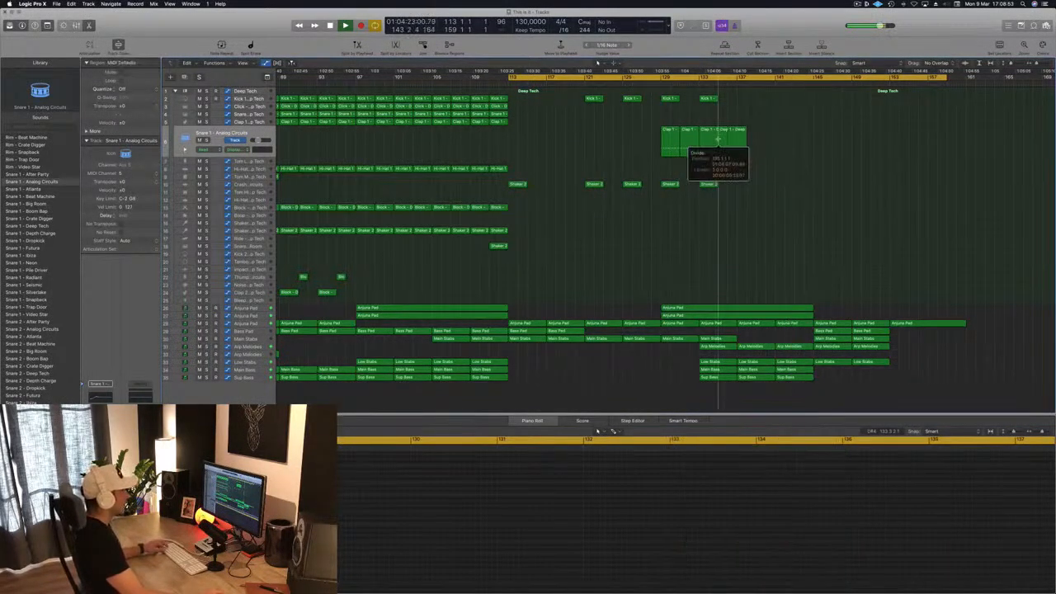
click(727, 145)
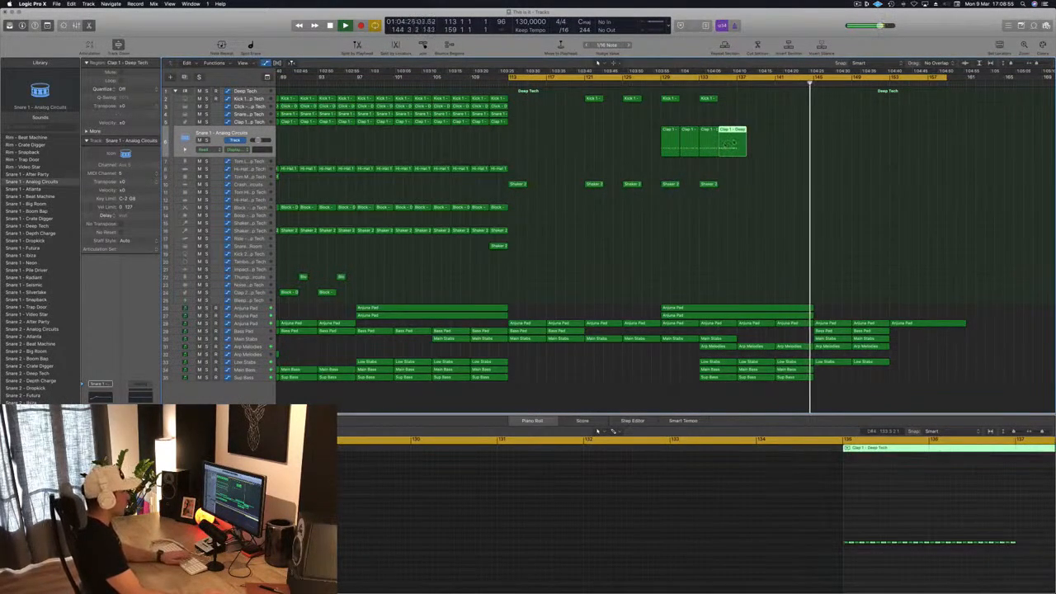
key(Delete)
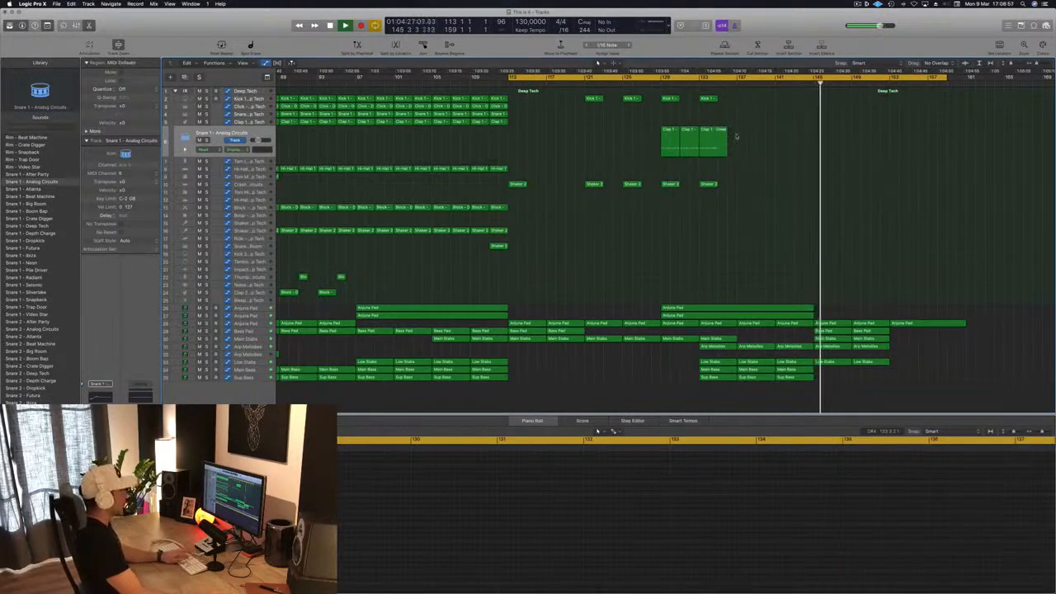
Divide the overlong clap region from bar 133 at bar 135, and delete its leftover tail.
click(714, 151)
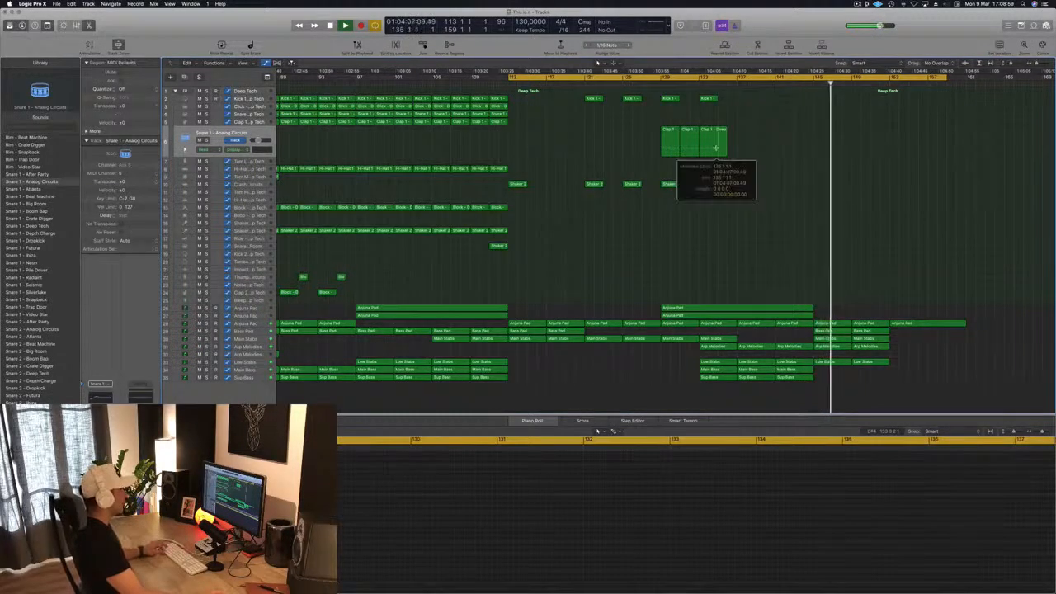
click(583, 197)
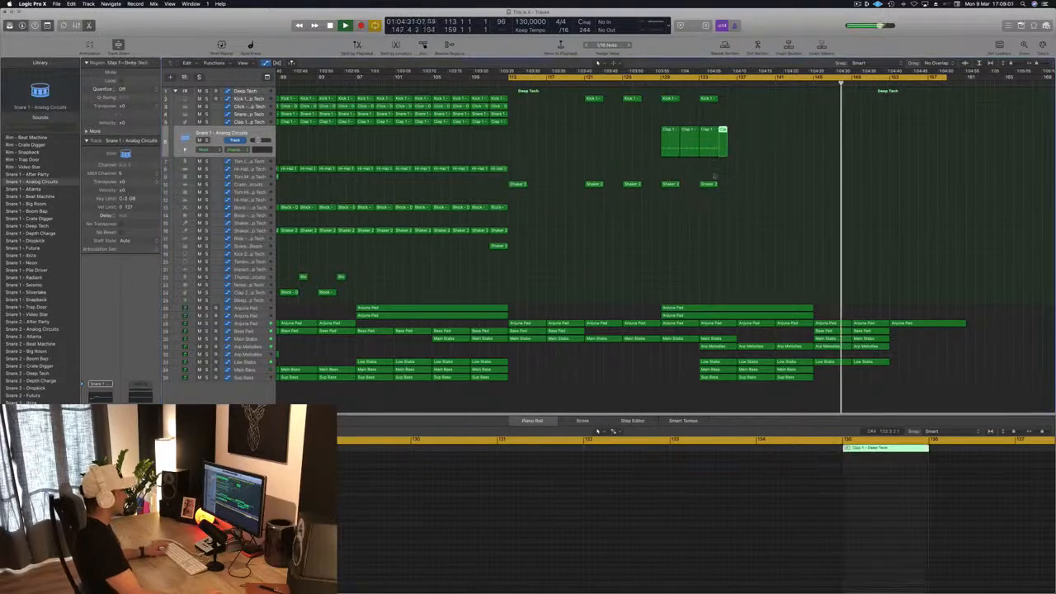
key(Delete)
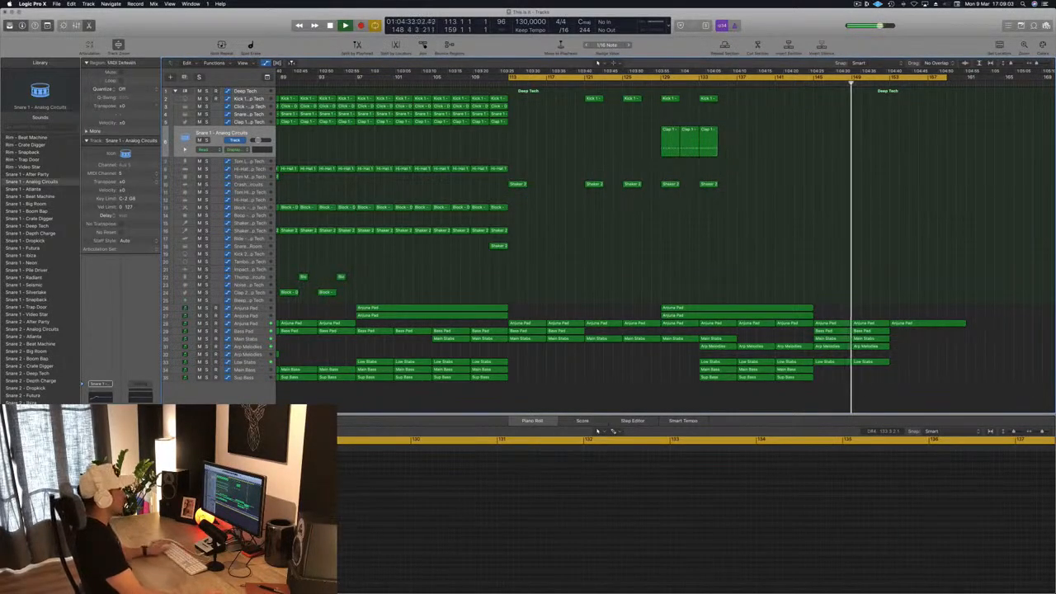
Copy the sixteenth-note clap region from bar 133 to bar 135 so the roll fills the build-up to bar 137.
drag(717, 132, 718, 130)
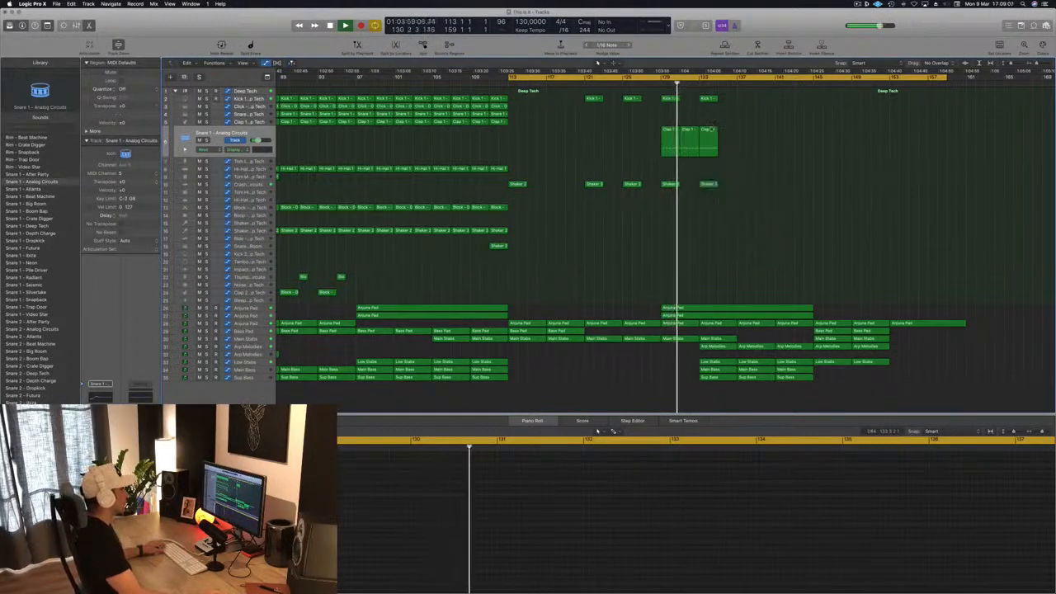
click(709, 130)
click(727, 133)
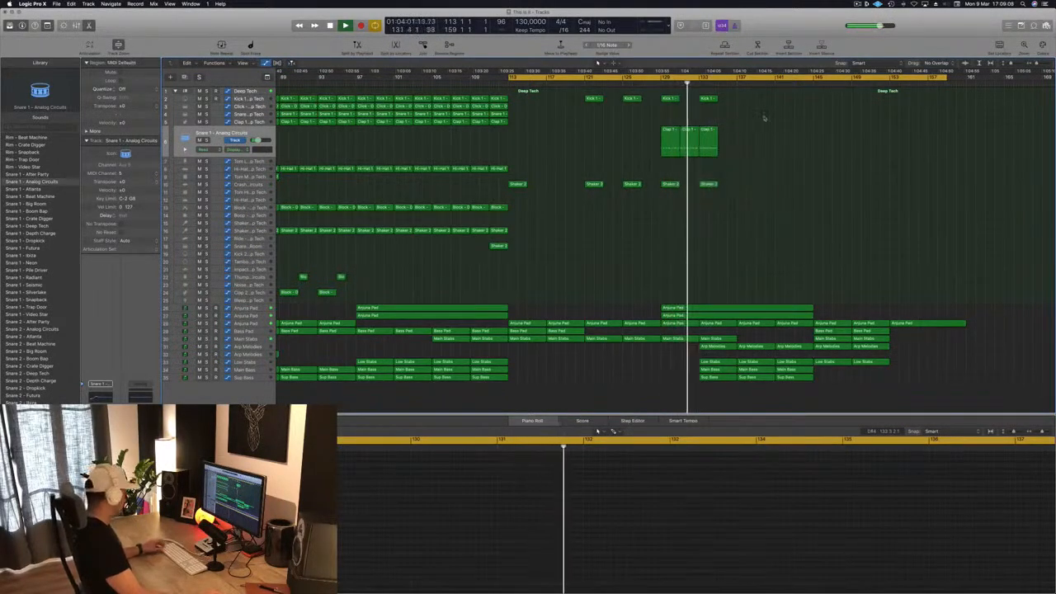
drag(708, 132, 726, 136)
key(super+Left)
key(super+Left)
key(super+Left)
key(super+Left)
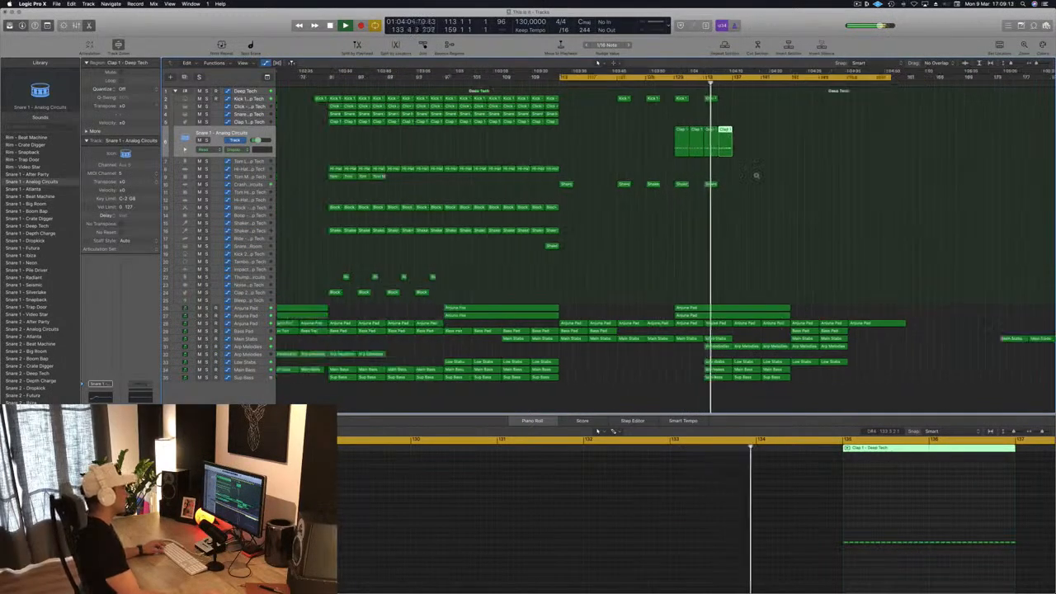
Copy the sixteenth-note clap regions onward from bar 137 so the snare roll runs up to bar 143.
key(super+Right)
key(super+Right)
key(super+Right)
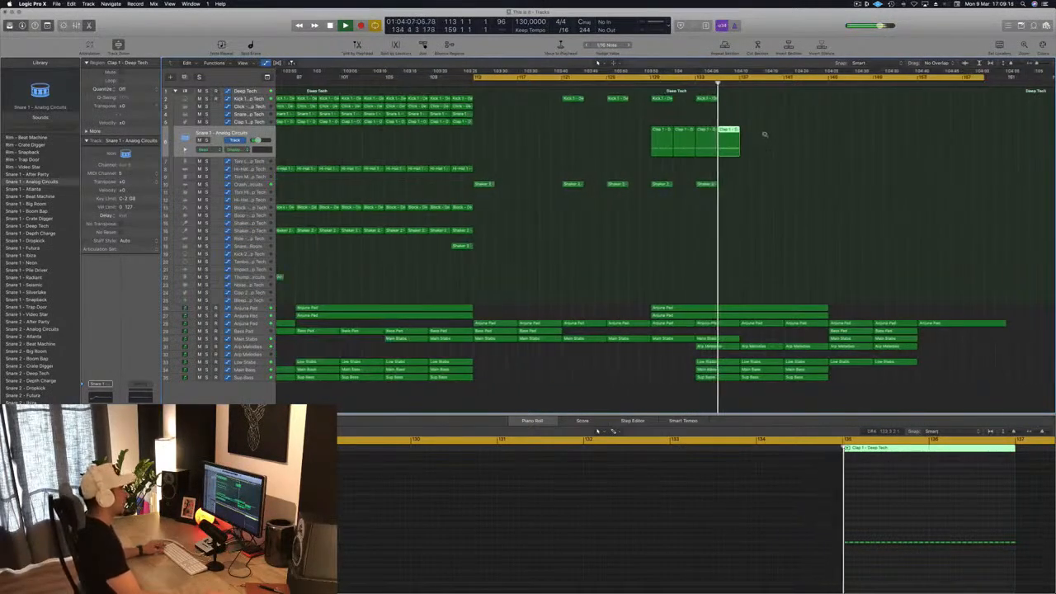
click(730, 136)
drag(745, 136, 790, 137)
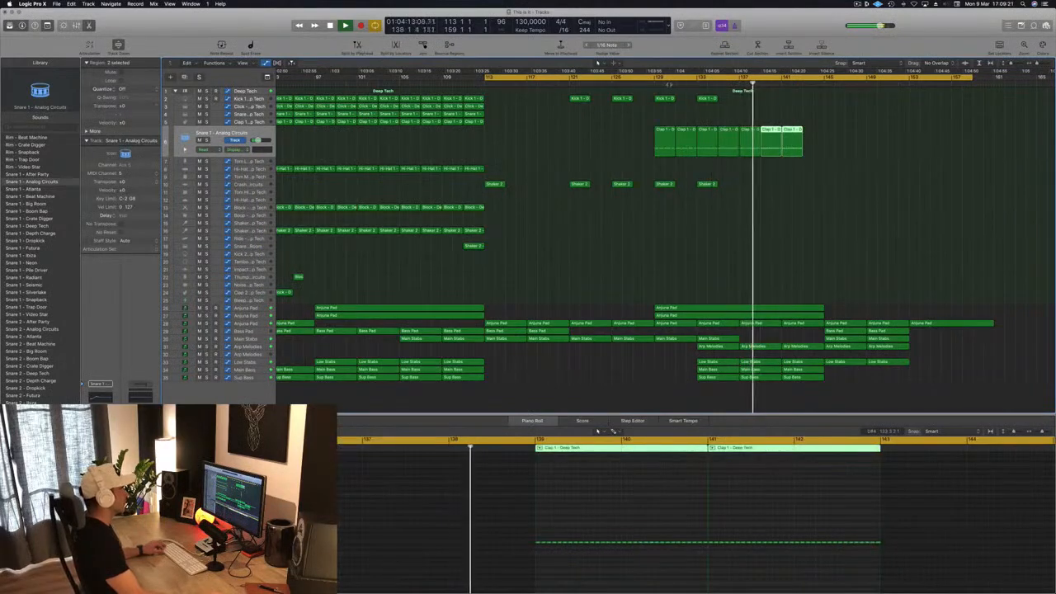
Copy the Main Stabs region from bar 133 to bars 137 and 141, filling the gap up to bar 145.
click(668, 85)
key(super+Left)
key(super+Left)
key(super+Left)
key(super+Left)
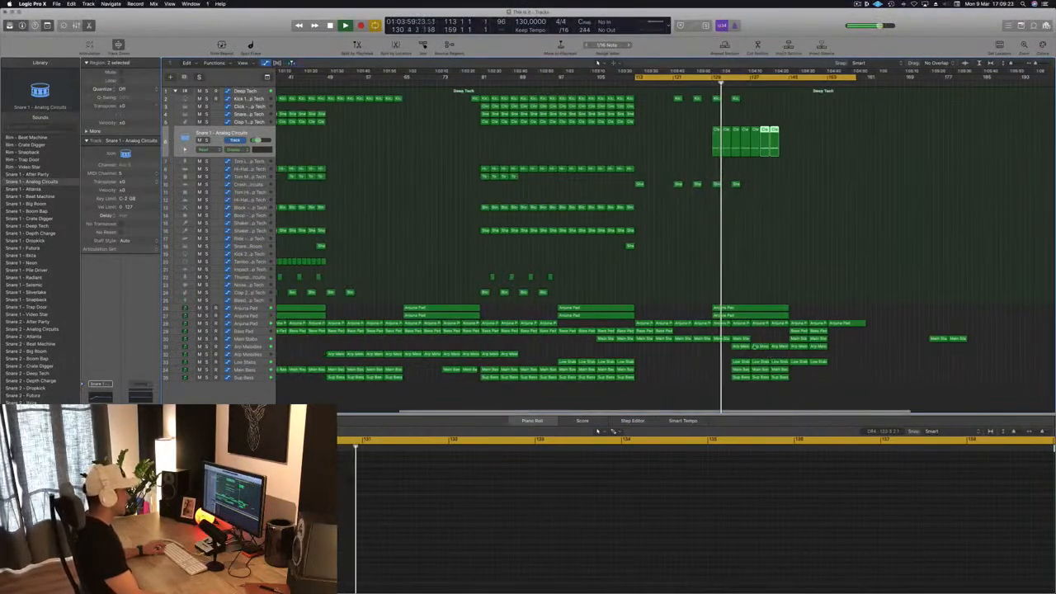
click(741, 339)
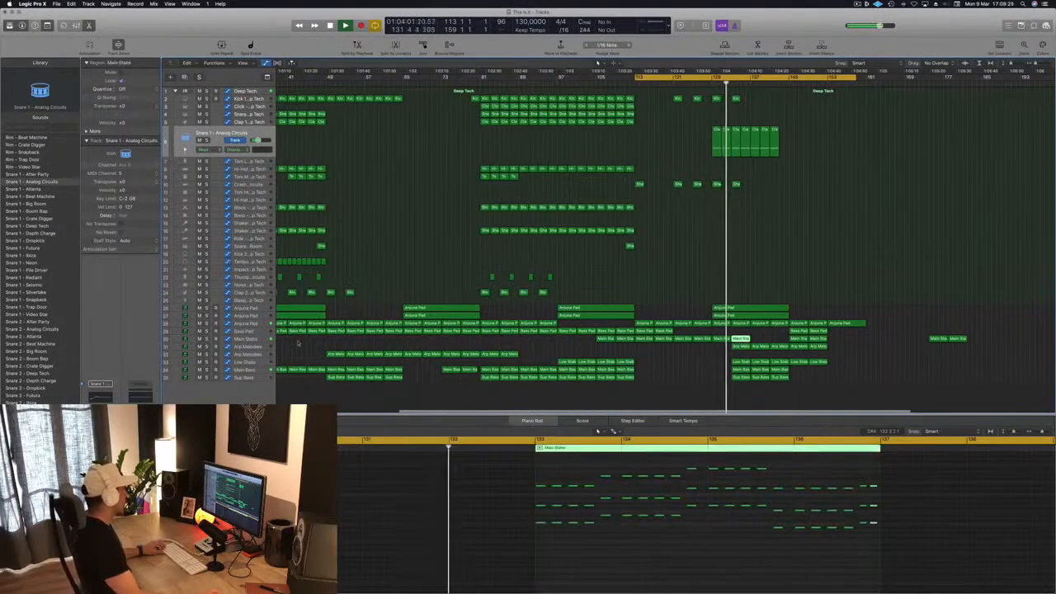
click(266, 341)
mouse_move(759, 316)
mouse_down()
mouse_move(723, 317)
mouse_move(758, 322)
mouse_up()
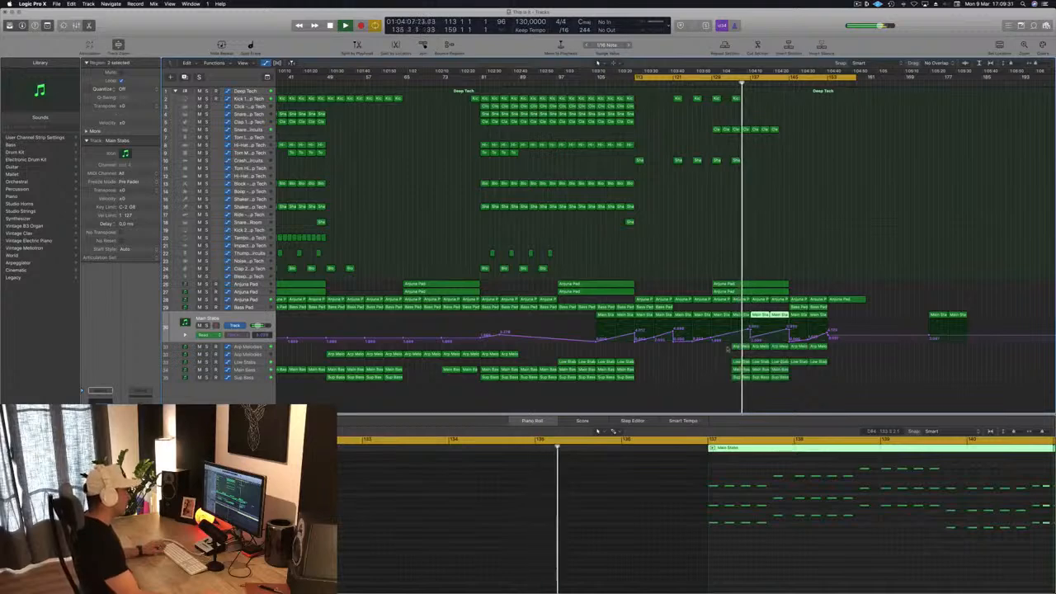
Adjust the Anjuna Pad automation so it rises to a peak at bar 145.
click(761, 300)
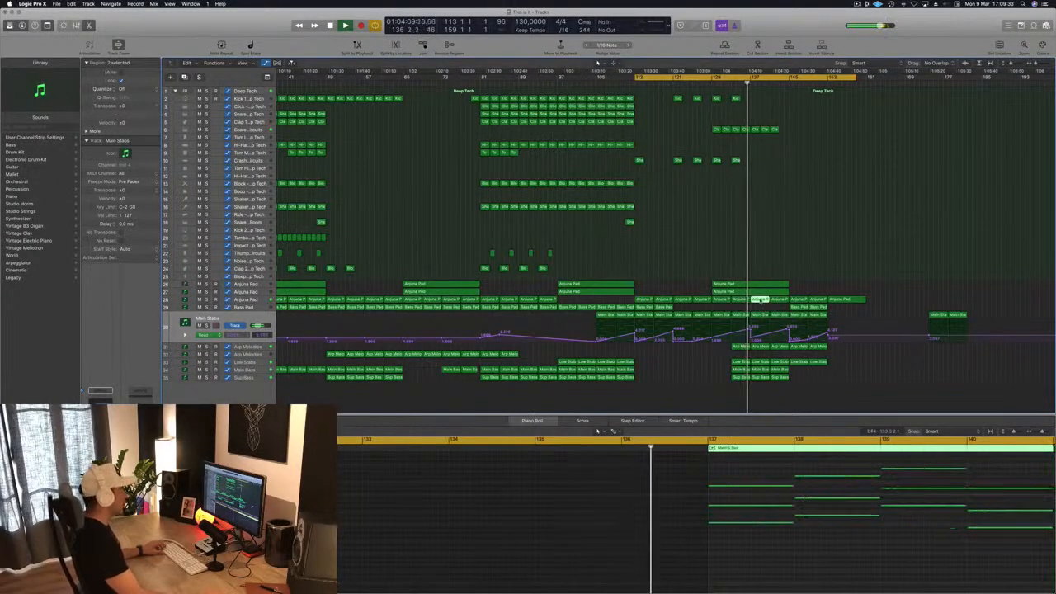
click(240, 300)
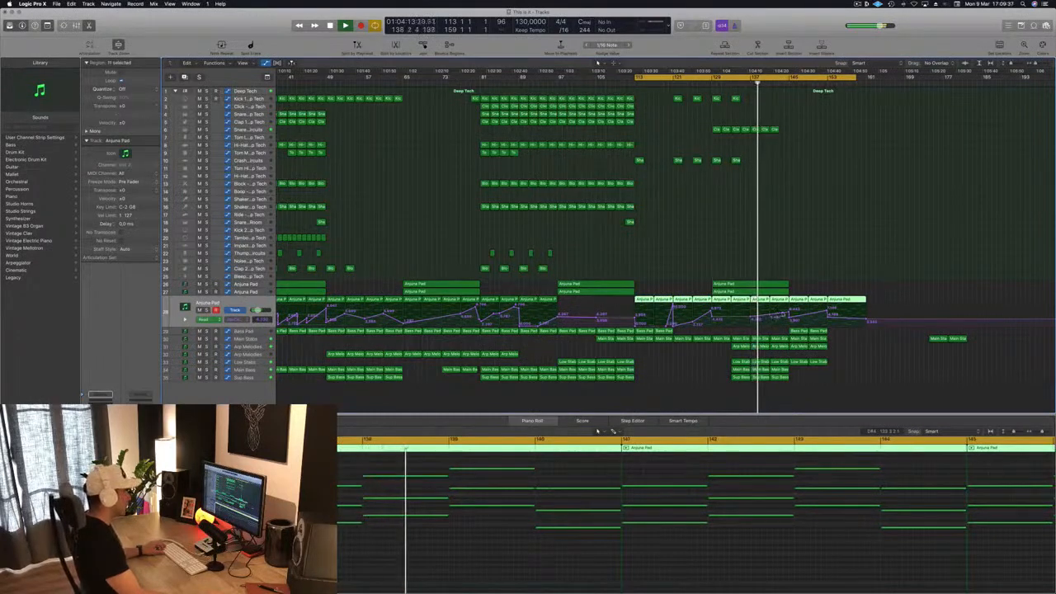
click(790, 308)
drag(791, 308, 791, 314)
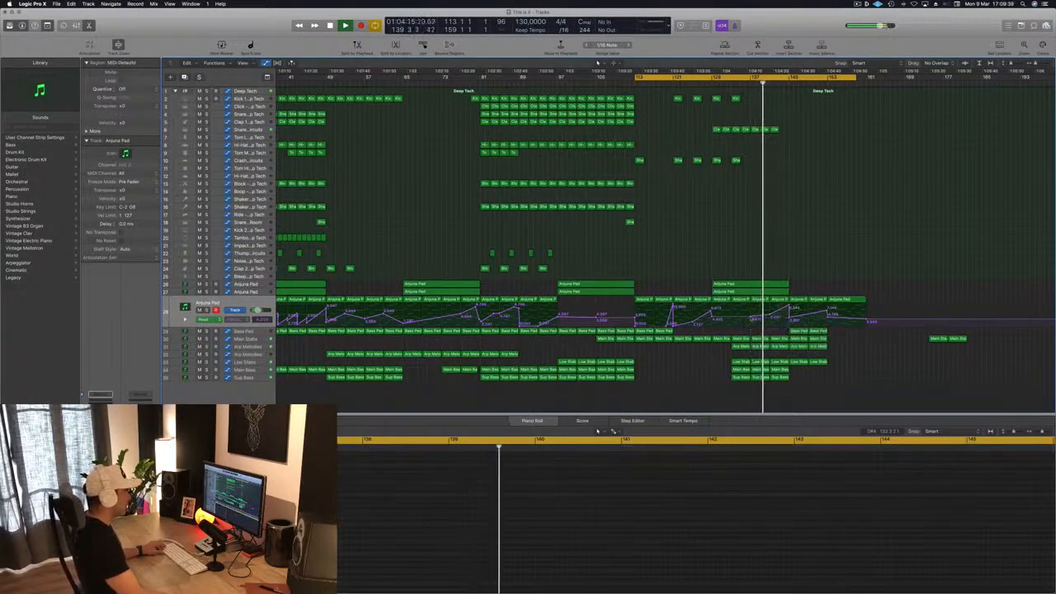
Copy one more sixteenth-note clap region to bar 143 so the snare roll reaches bar 145.
key(super+Right)
key(super+Right)
key(super+Right)
key(super+Right)
key(super+Right)
key(super+Right)
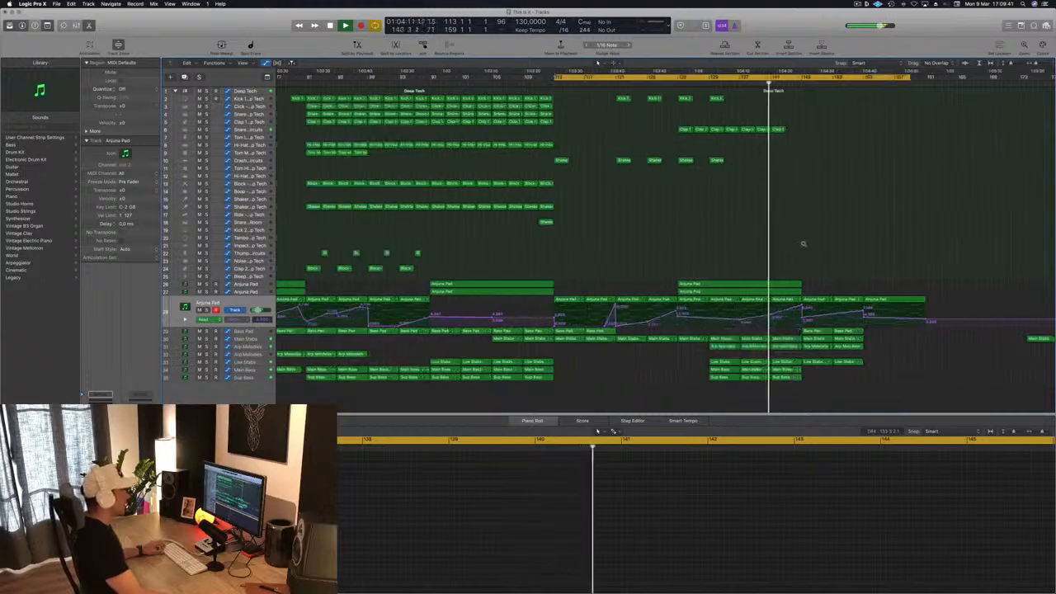
drag(787, 130, 817, 133)
key(super+Left)
key(super+Left)
key(super+Left)
key(super+Left)
key(super+Left)
key(super+Left)
key(super+Left)
key(super+Left)
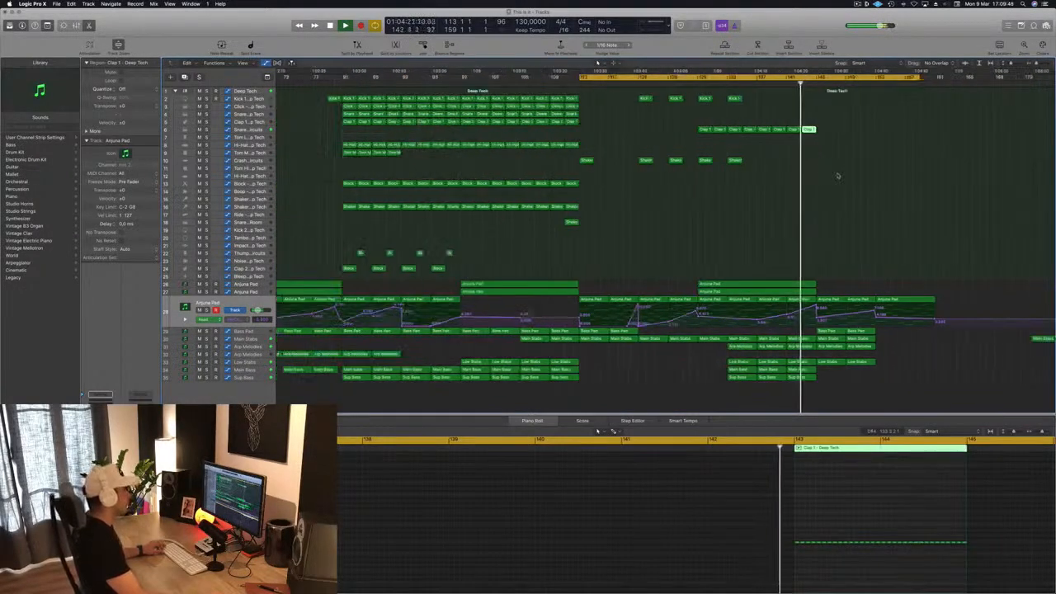
key(super+Left)
key(super+Left)
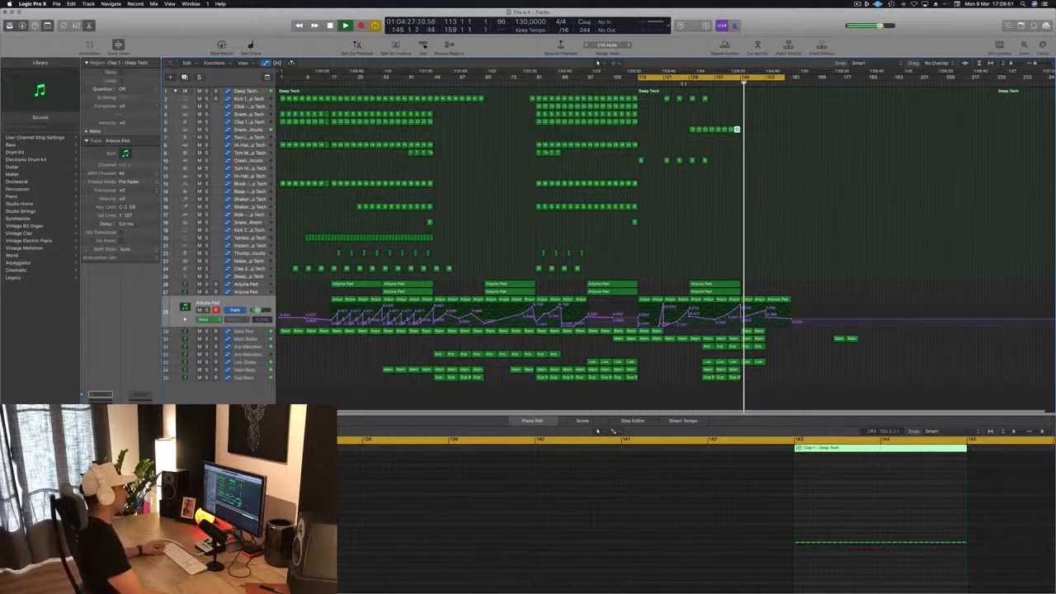
Play back from about bar 127 and copy the sparse kick regions to bars 137 and 141.
click(683, 84)
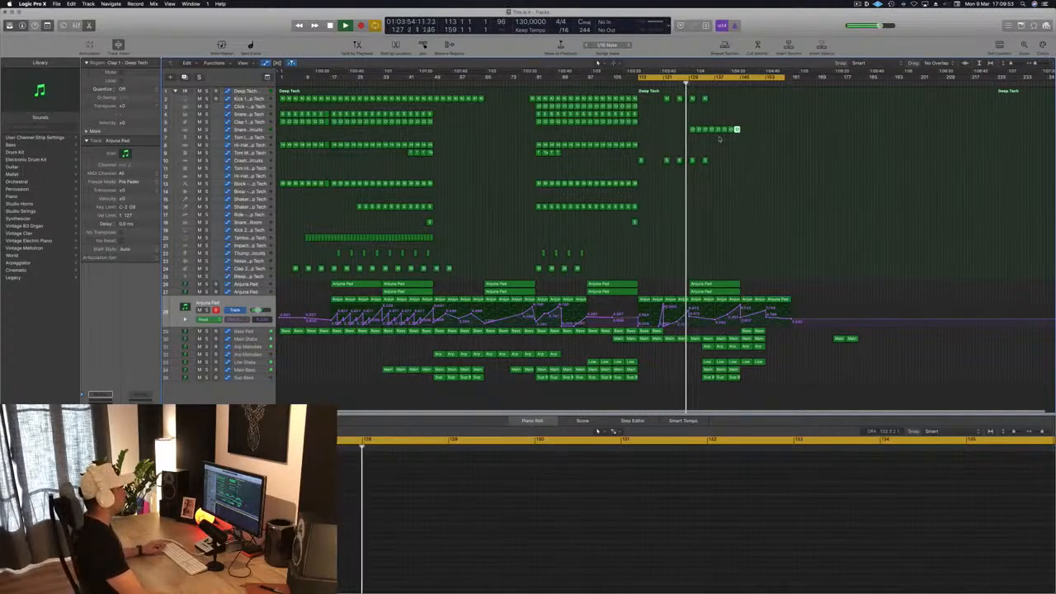
drag(737, 84, 699, 99)
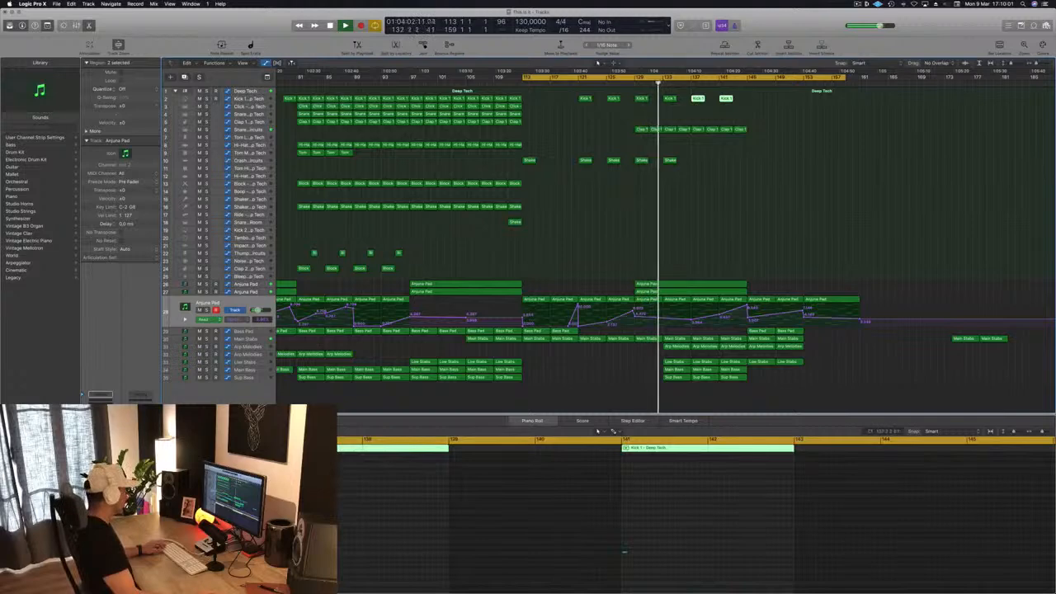
key(super+a)
click(600, 271)
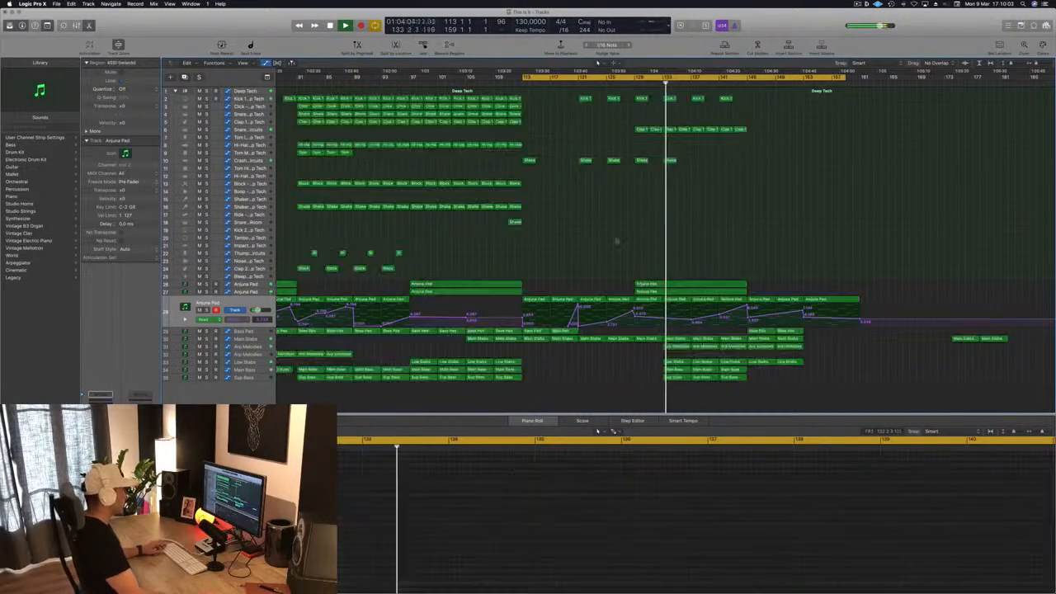
Copy the kick note at the start of bar 137 to a slightly later position in the same region.
drag(702, 108, 728, 96)
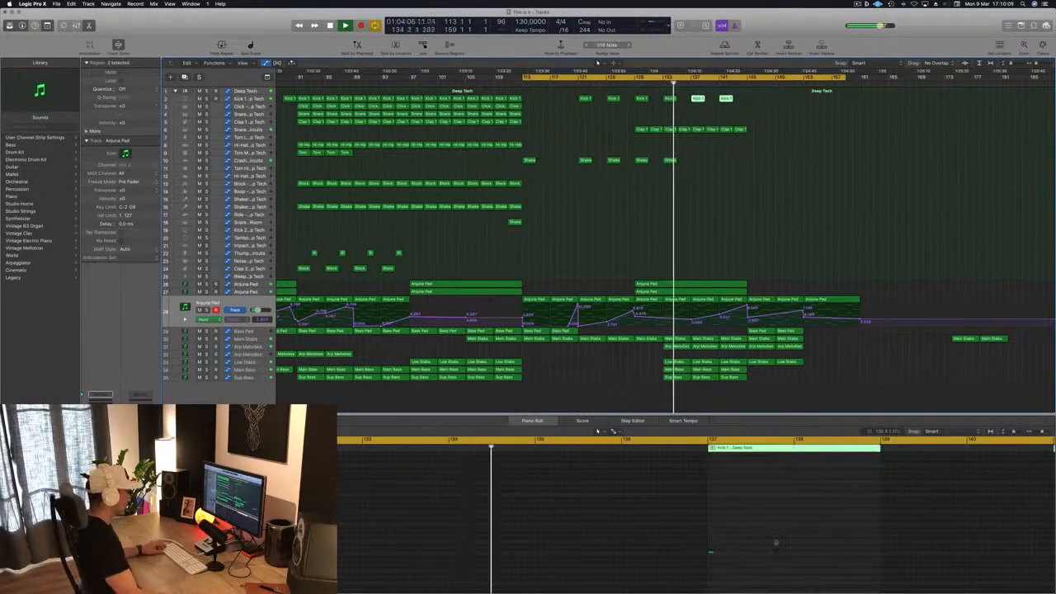
drag(711, 553, 722, 554)
key(super+Left)
key(super+Left)
key(super+Left)
key(super+Left)
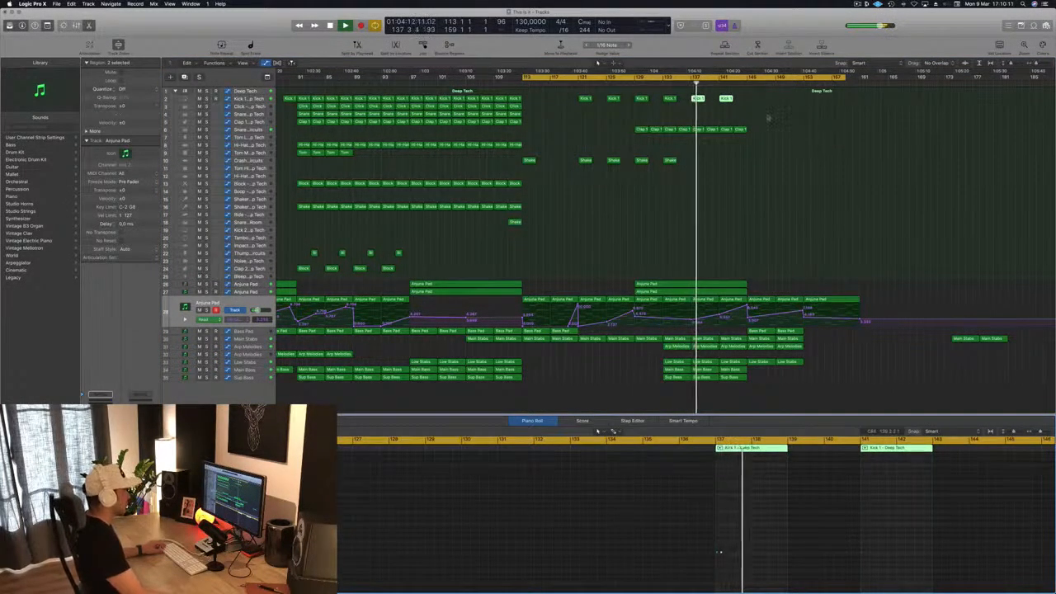
drag(718, 103, 740, 107)
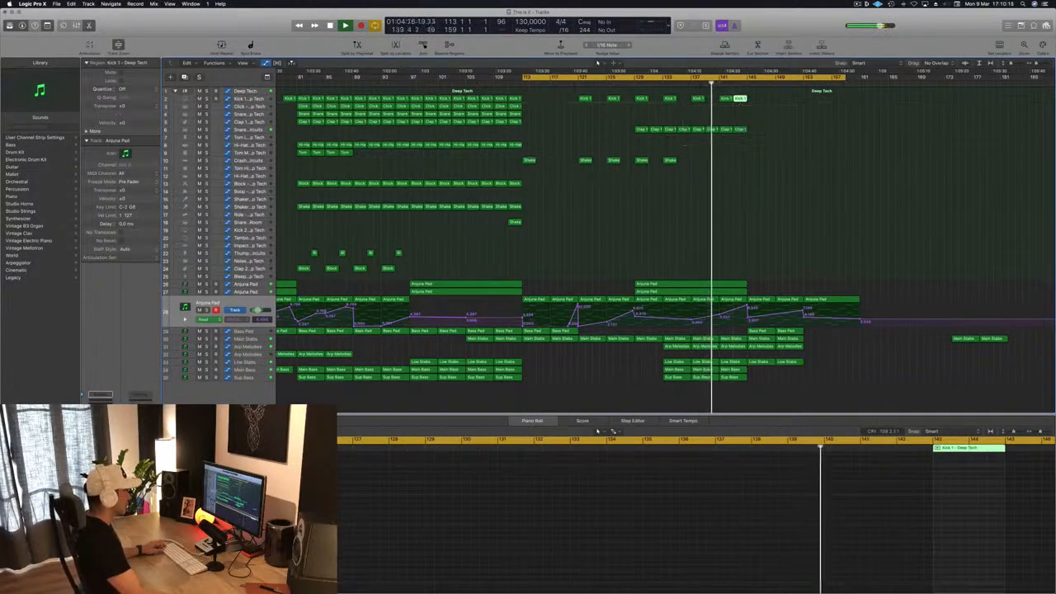
scroll(573, 135, left, 1)
scroll(796, 98, down, 3)
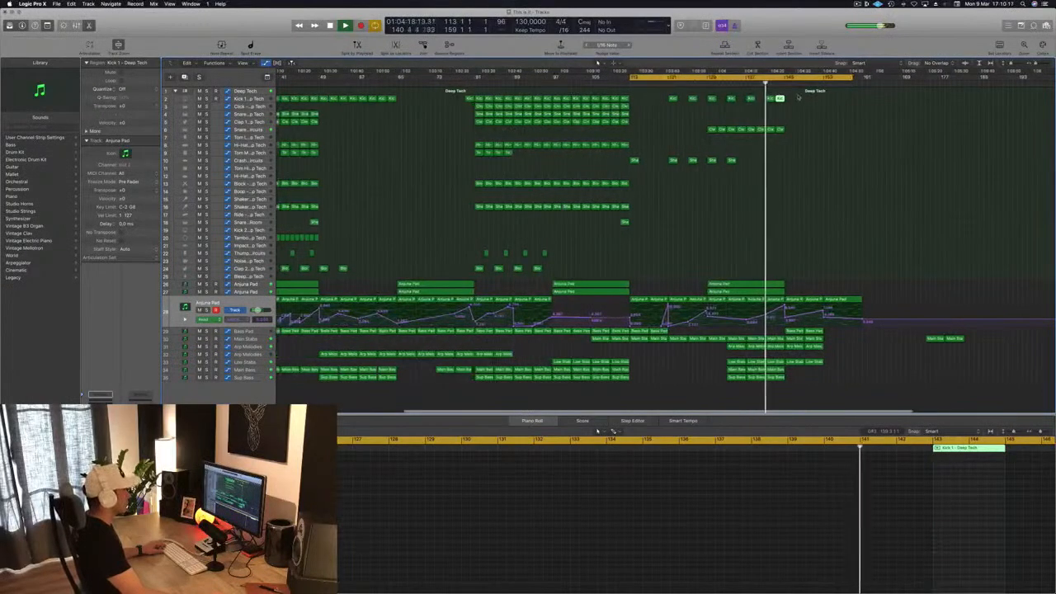
click(798, 99)
click(781, 99)
key(Delete)
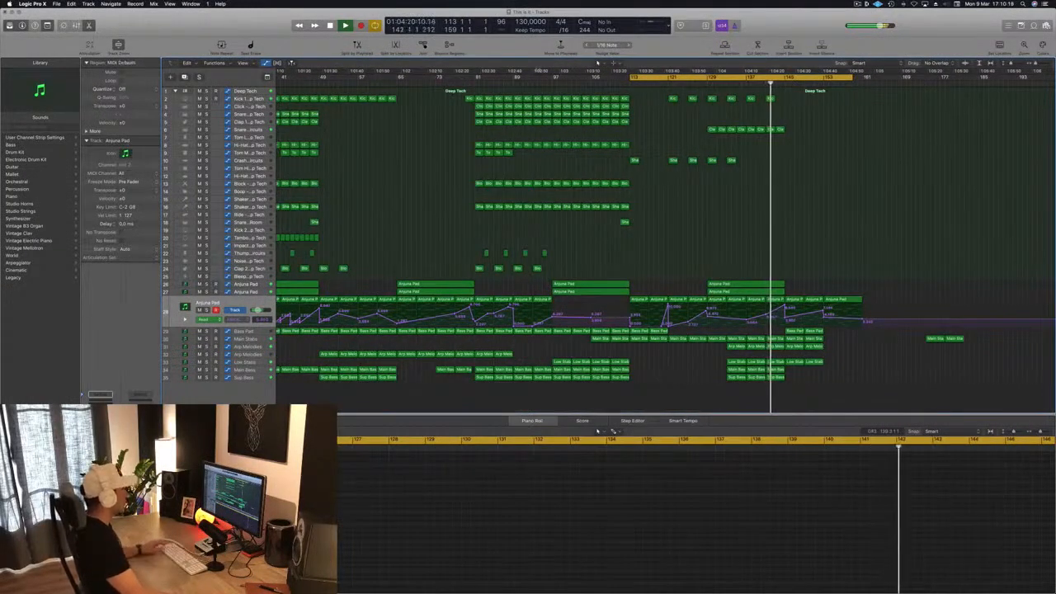
Copy the kick roll region from bar 79 to bar 143 to lead into bar 145.
click(469, 99)
drag(499, 106, 781, 98)
click(765, 85)
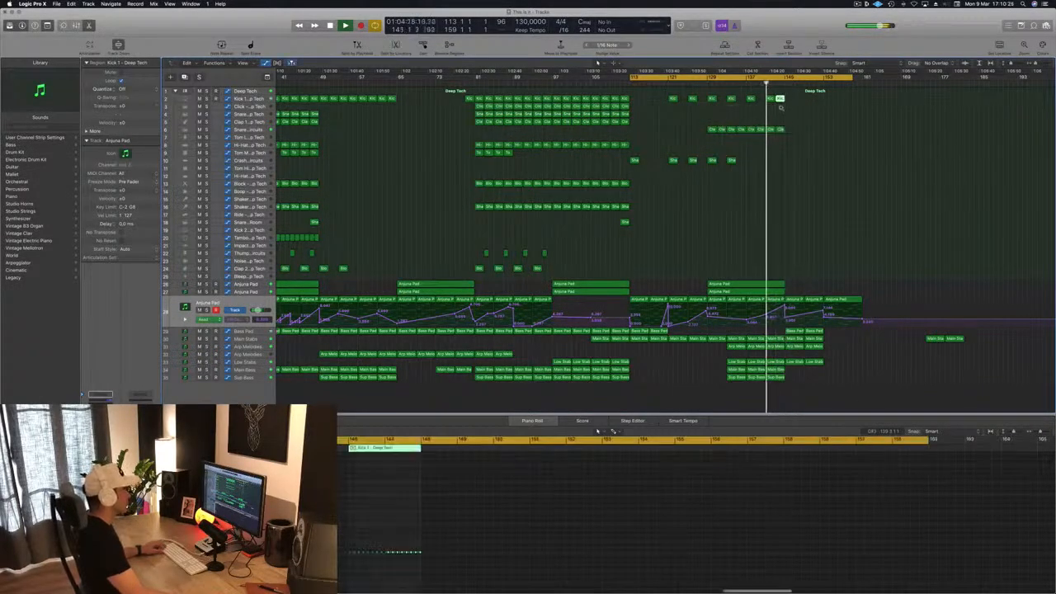
scroll(781, 109, down, 2)
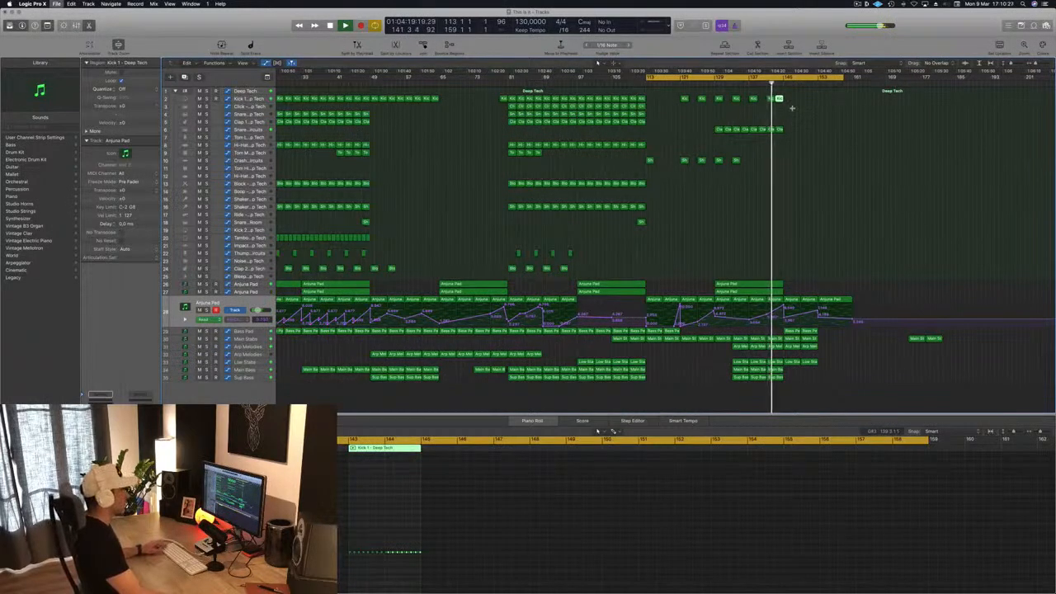
Delete the sparse kick region at bar 141 and play back the transition into bar 145.
scroll(794, 103, up, 2)
click(768, 98)
key(Delete)
scroll(767, 108, down, 1)
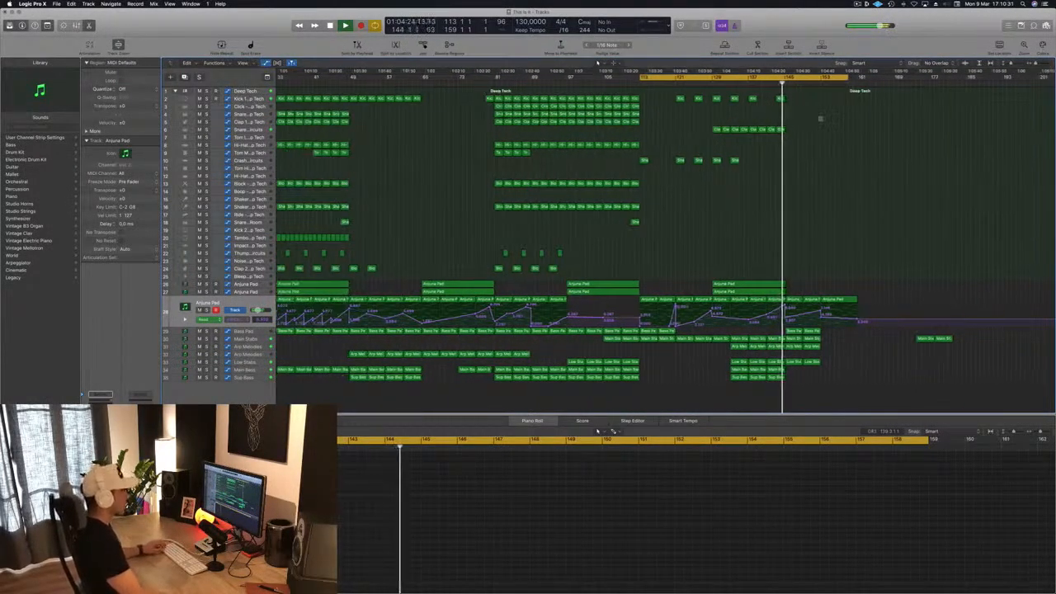
scroll(825, 123, up, 3)
scroll(842, 134, down, 2)
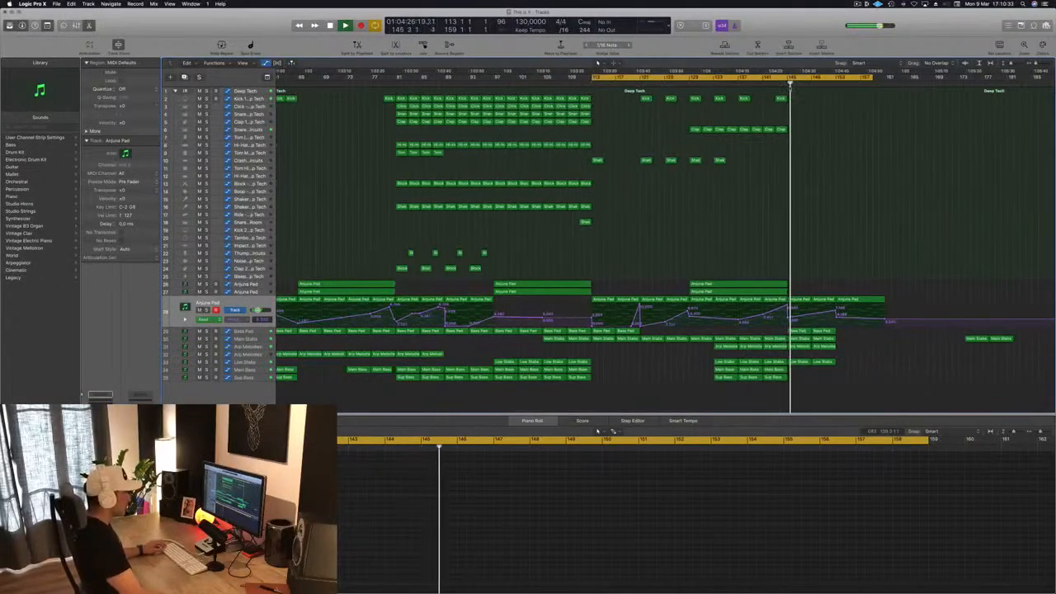
scroll(807, 154, down, 2)
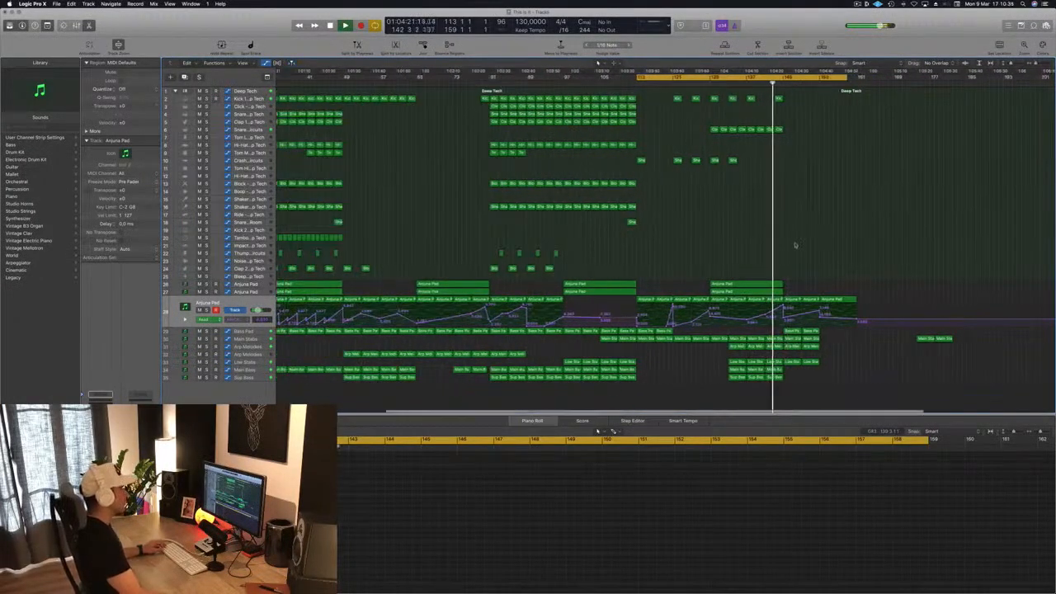
scroll(842, 259, up, 2)
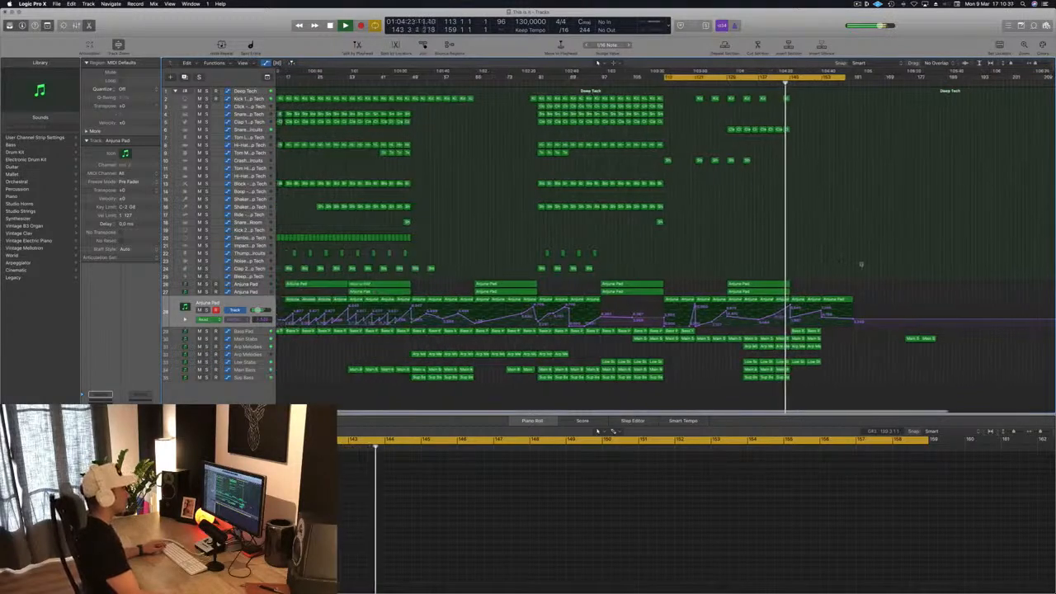
Copy the last four kick regions before bar 113 and place the copies so they start at bar 149.
drag(645, 98, 813, 106)
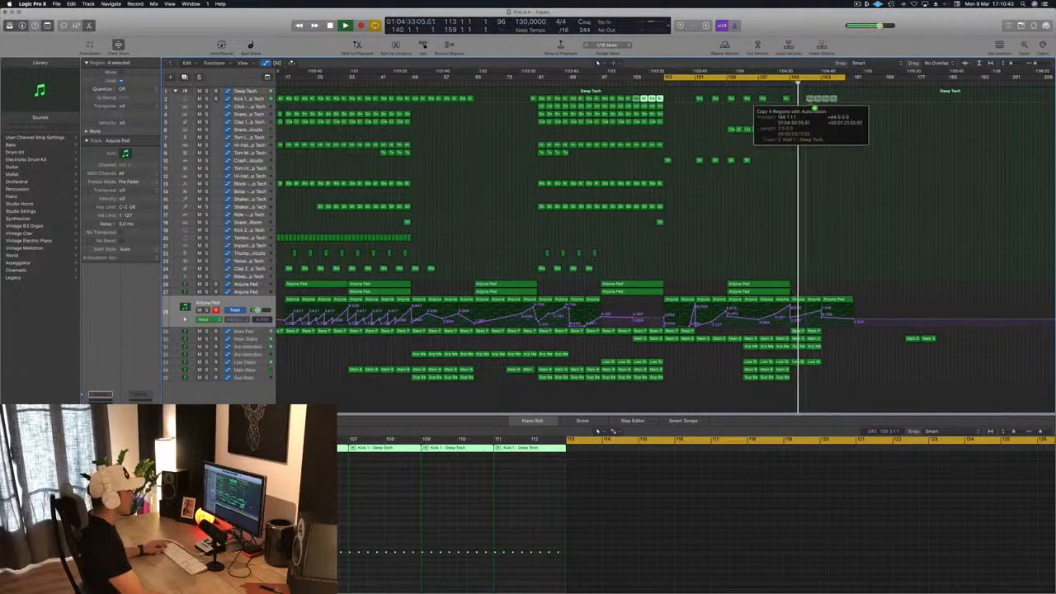
drag(815, 107, 815, 106)
scroll(854, 117, up, 4)
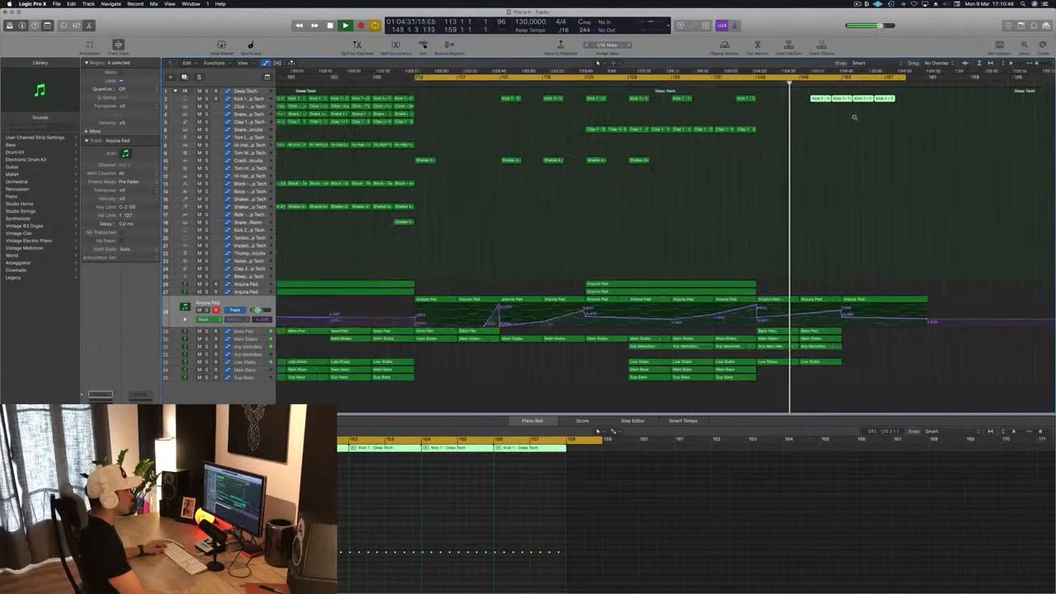
scroll(843, 120, down, 1)
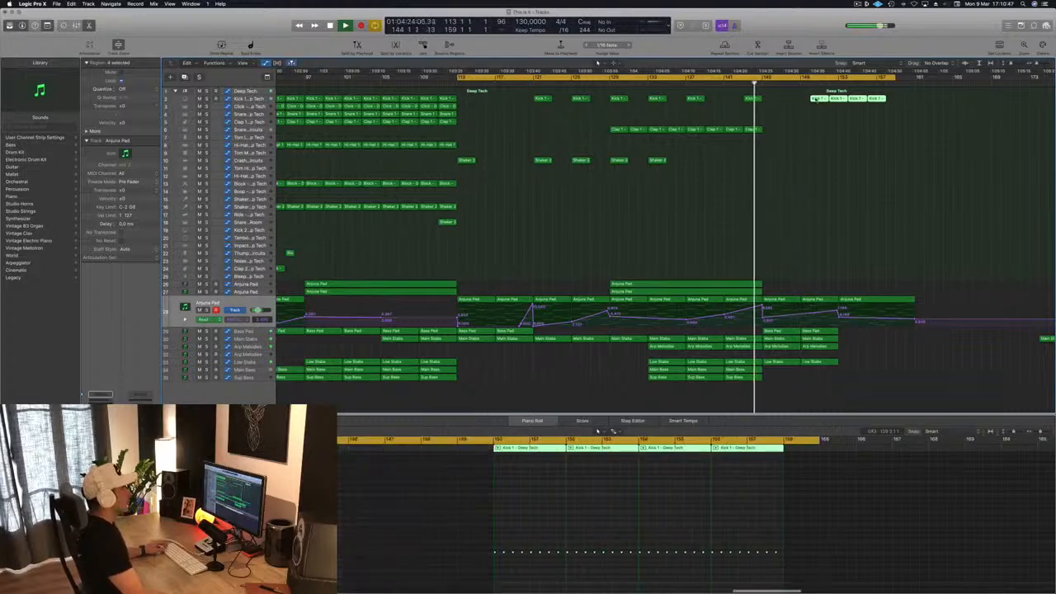
drag(820, 99, 809, 100)
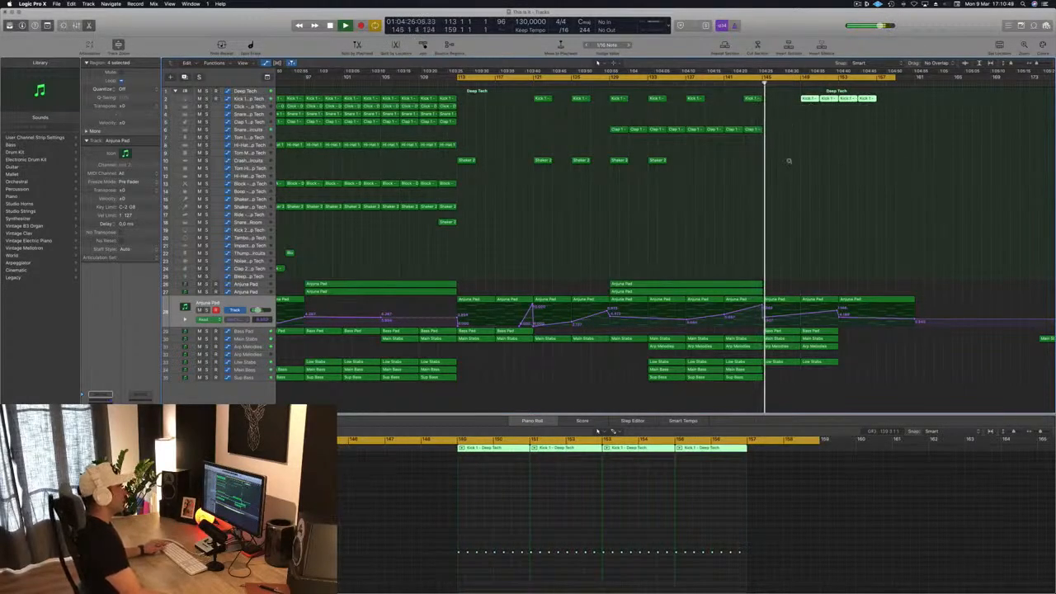
scroll(789, 160, down, 1)
scroll(815, 229, down, 2)
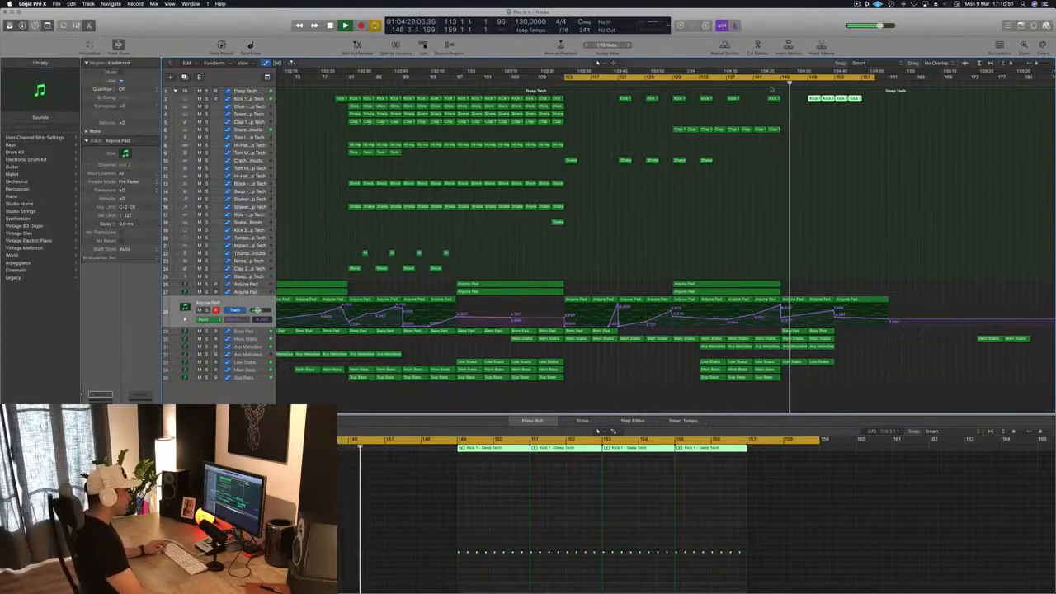
click(774, 260)
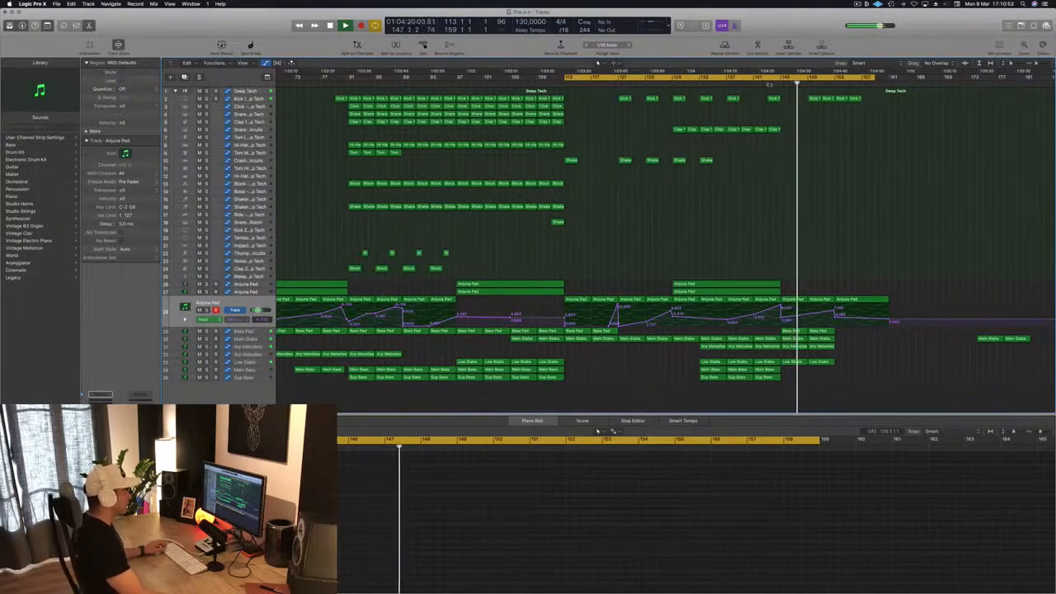
Delete the two Arp Melodies regions between bars 145 and 153.
click(793, 345)
drag(840, 350, 799, 345)
key(Delete)
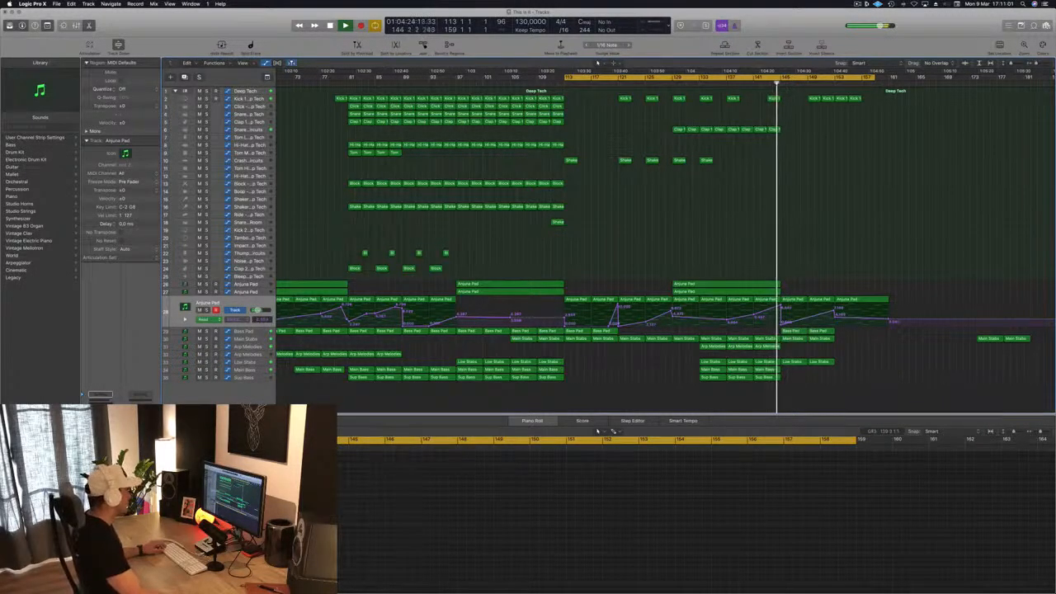
Delete the Main Stabs region at bar 145.
click(248, 338)
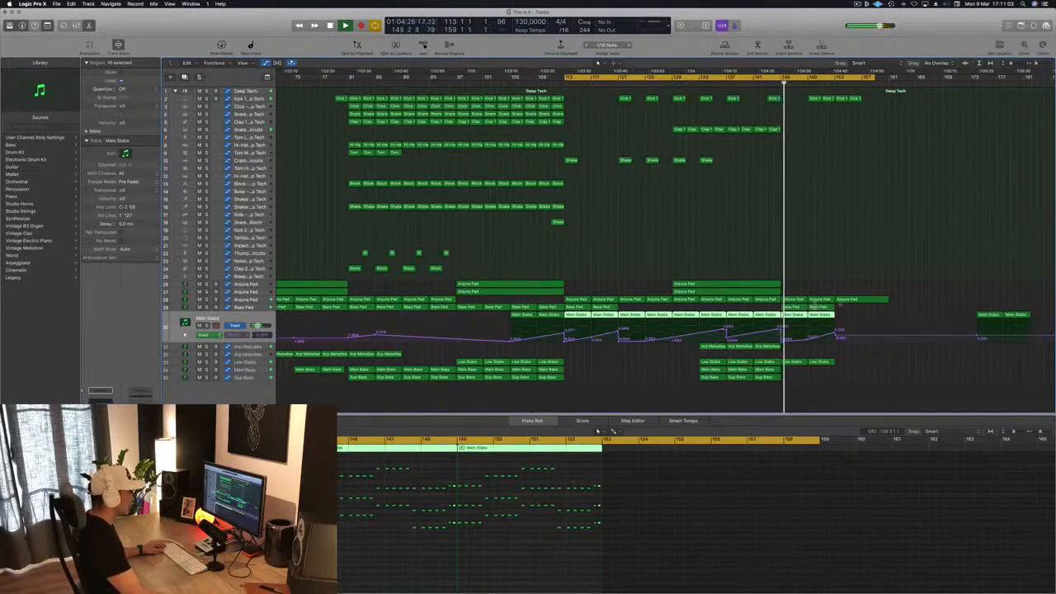
click(849, 310)
click(794, 315)
key(Delete)
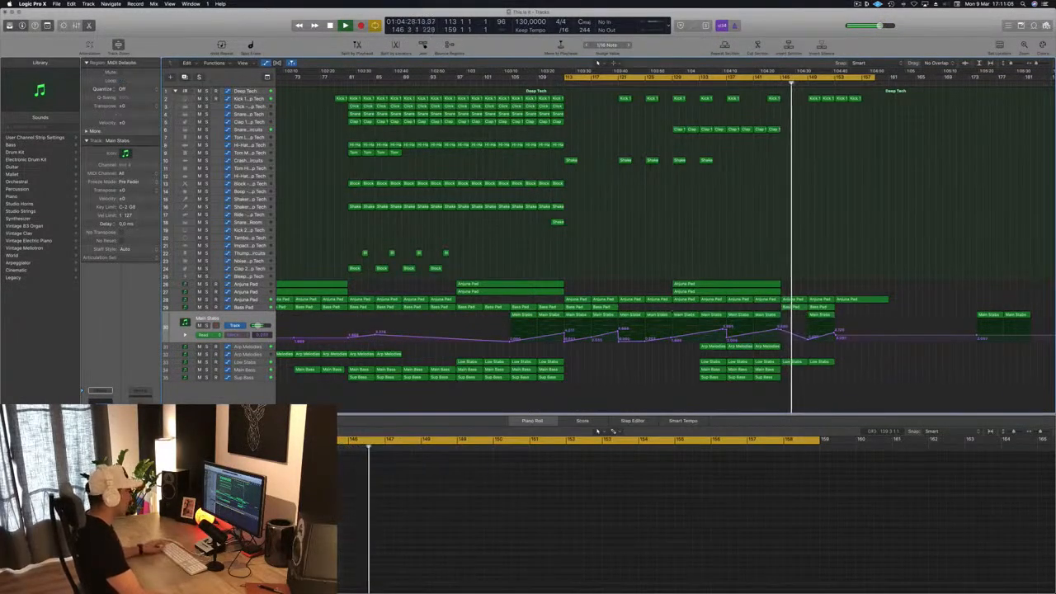
Shape the Bass Pad automation to dip at bar 145 and rise into bar 149, and delete the Low Stabs region at bar 145.
click(246, 307)
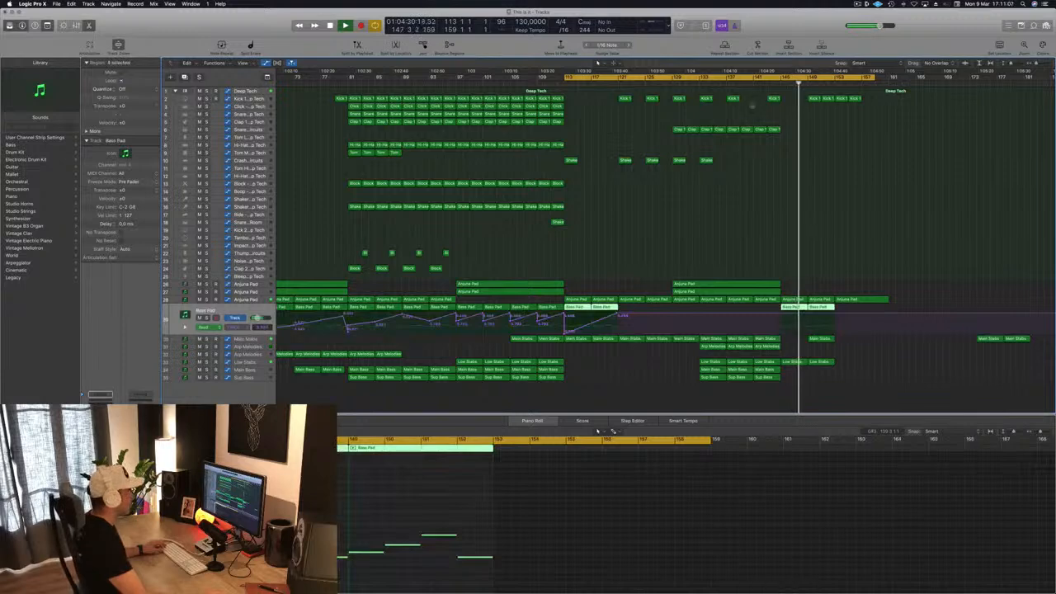
click(773, 84)
click(811, 315)
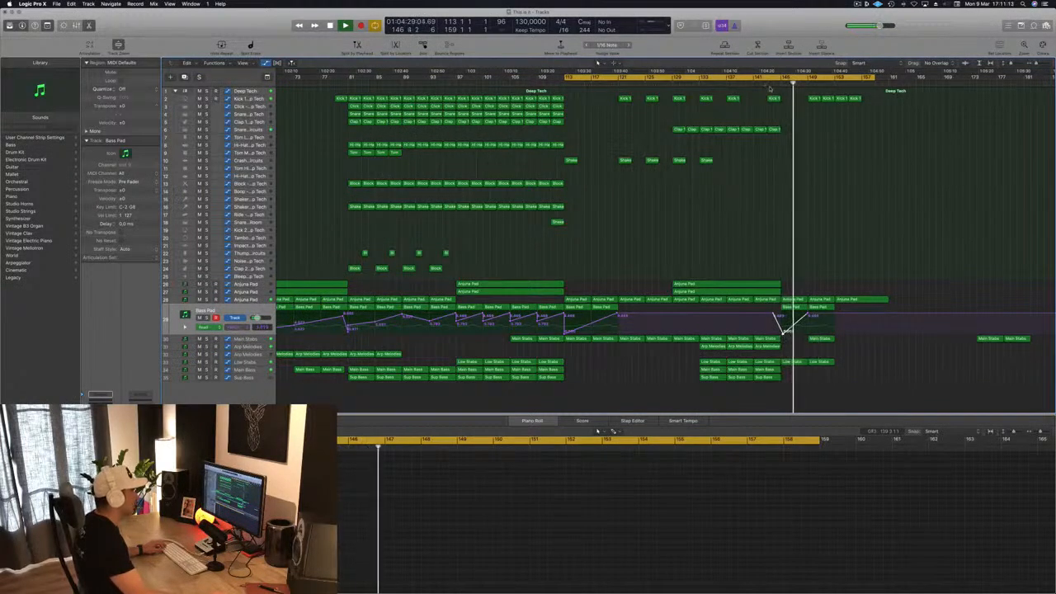
click(796, 363)
key(Delete)
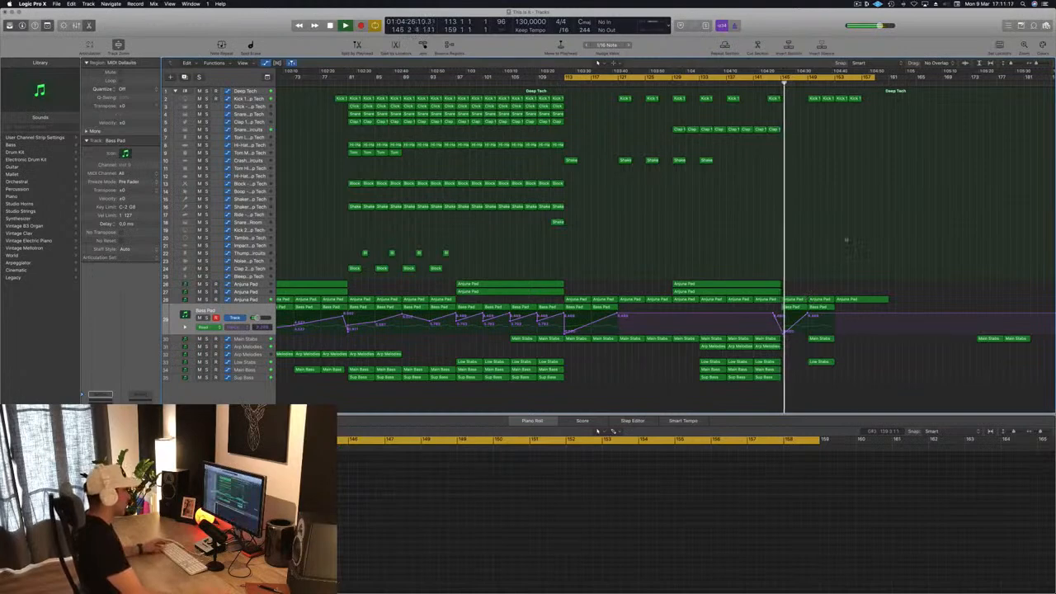
Copy the drum and percussion regions from bars 81 to 97 and place the copies so they start at bar 149.
key(super+Left)
key(super+Left)
key(super+Left)
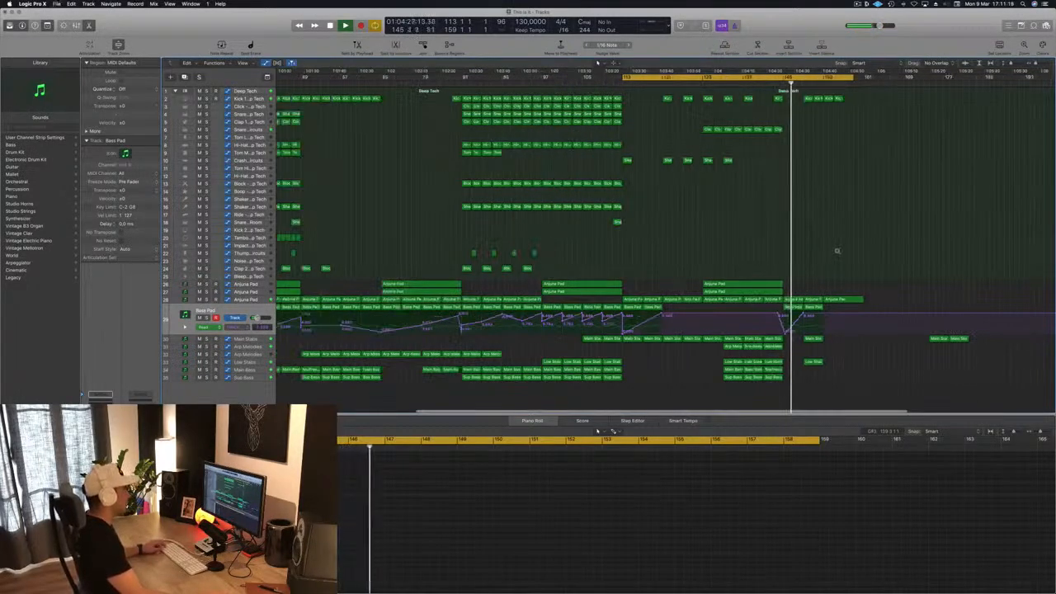
scroll(847, 259, down, 3)
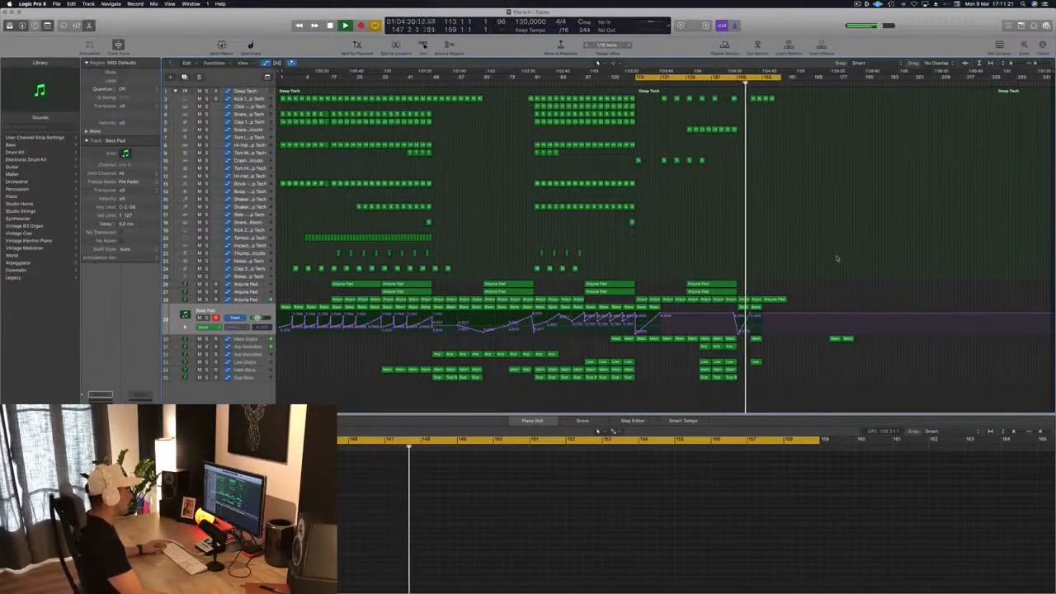
scroll(837, 257, up, 3)
scroll(837, 256, up, 3)
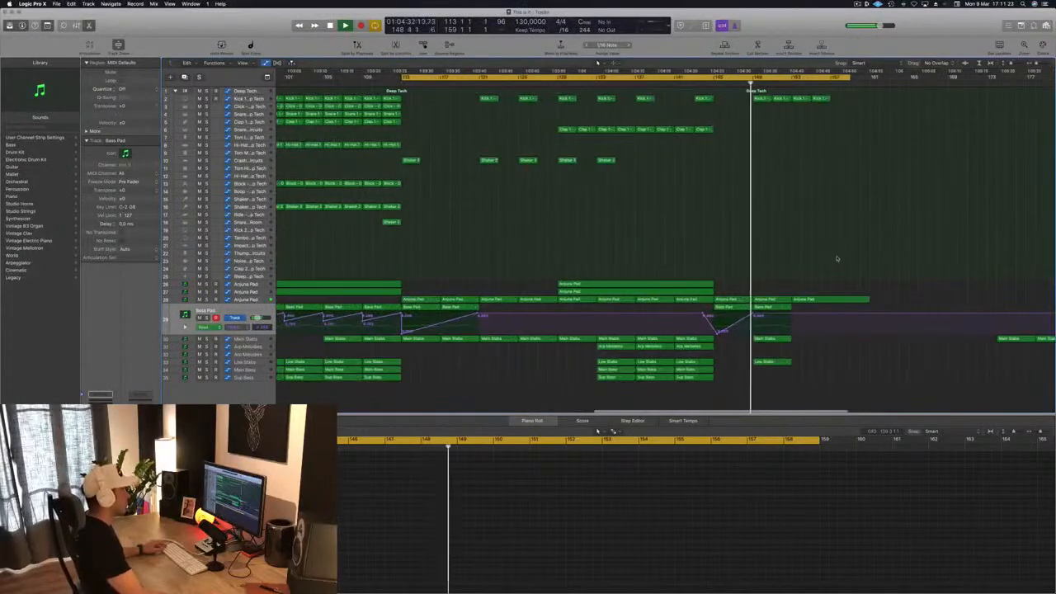
scroll(837, 259, up, 2)
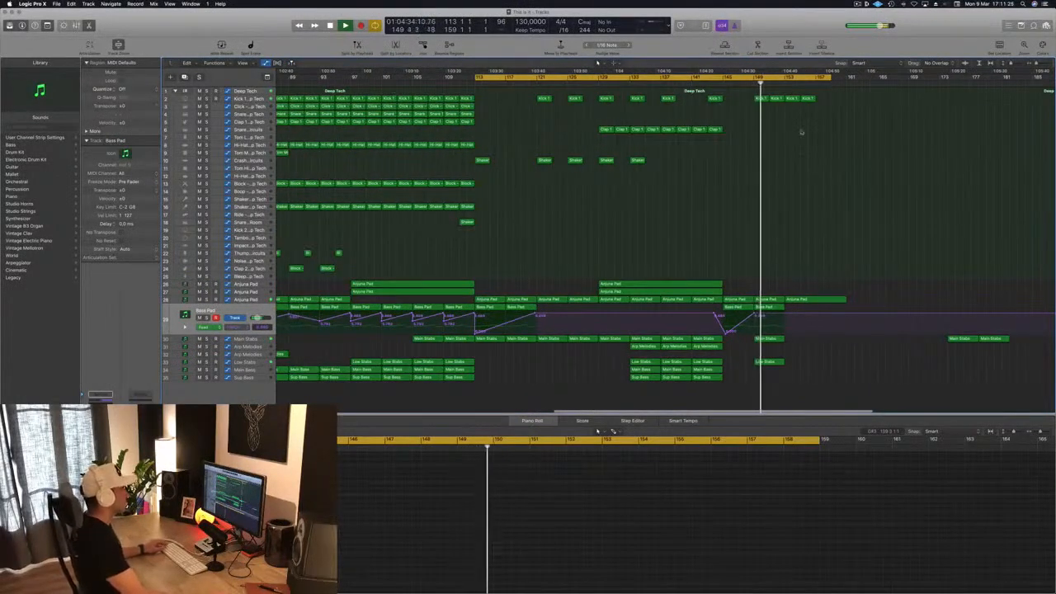
scroll(796, 151, down, 1)
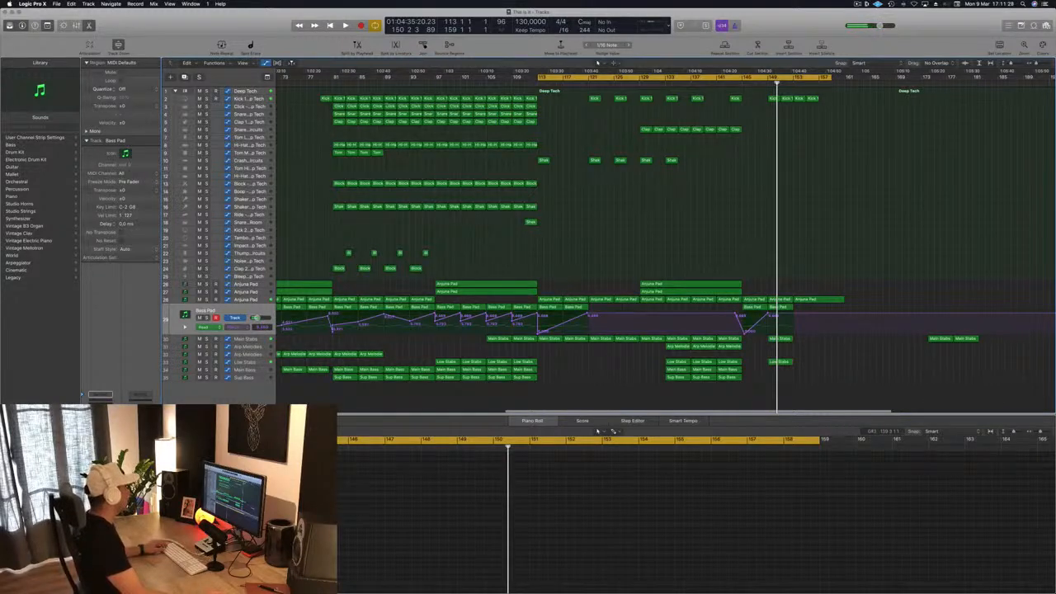
drag(335, 91, 434, 305)
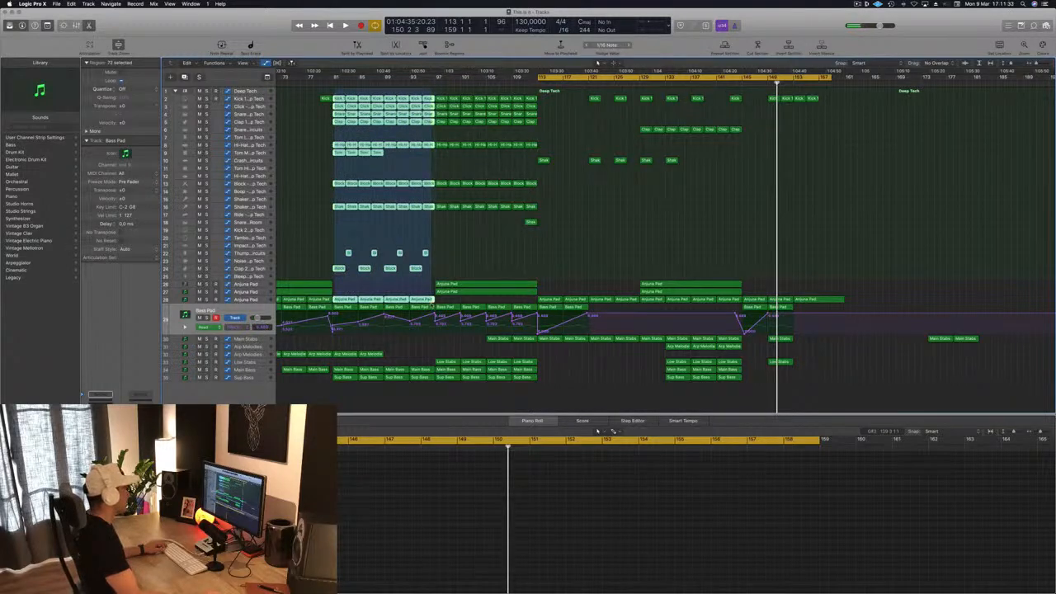
drag(434, 312, 434, 280)
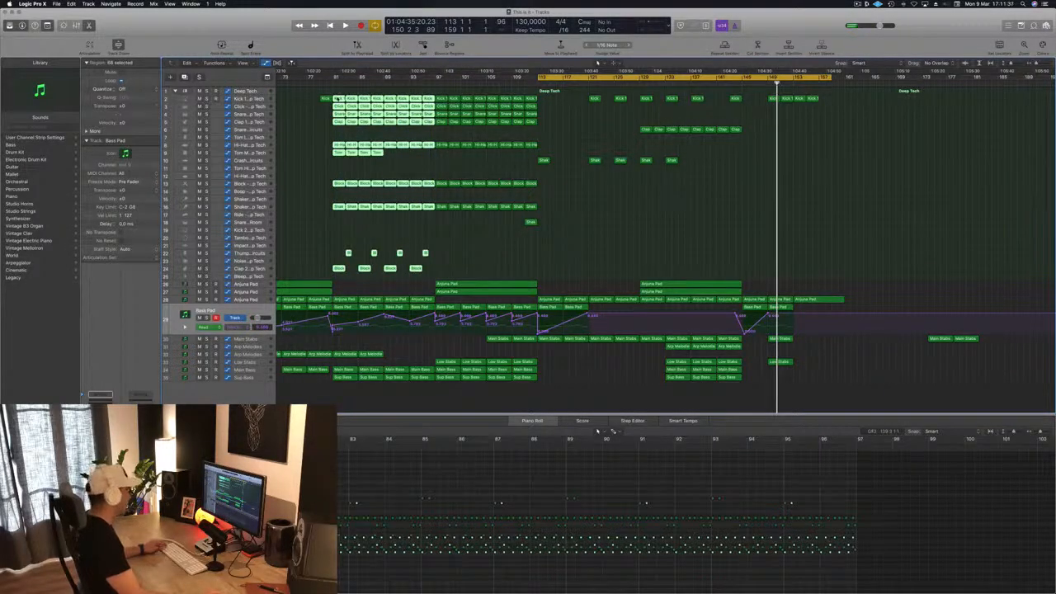
drag(344, 98, 776, 98)
Save the project and play back the transition from bar 145 into the copied drums at bar 149.
key(space)
click(738, 82)
key(super+s)
key(super+Left)
key(super+Left)
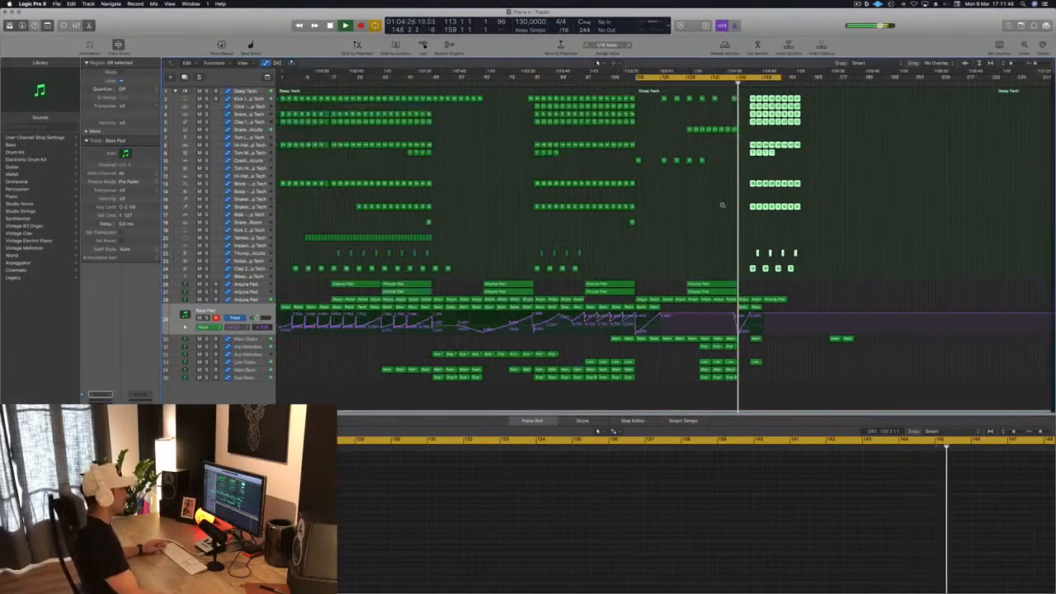
scroll(722, 205, up, 8)
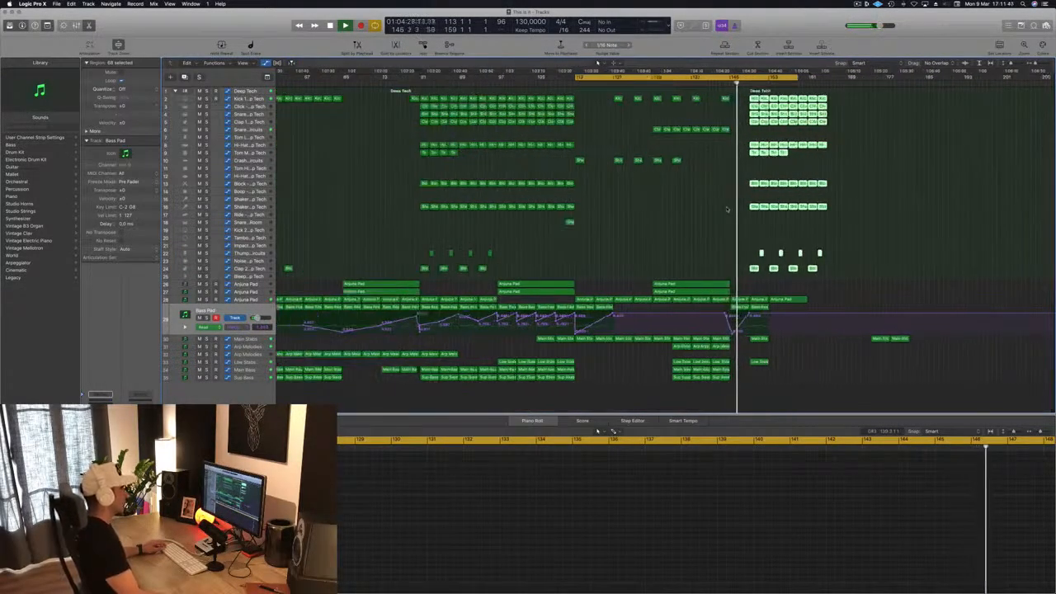
scroll(726, 207, down, 8)
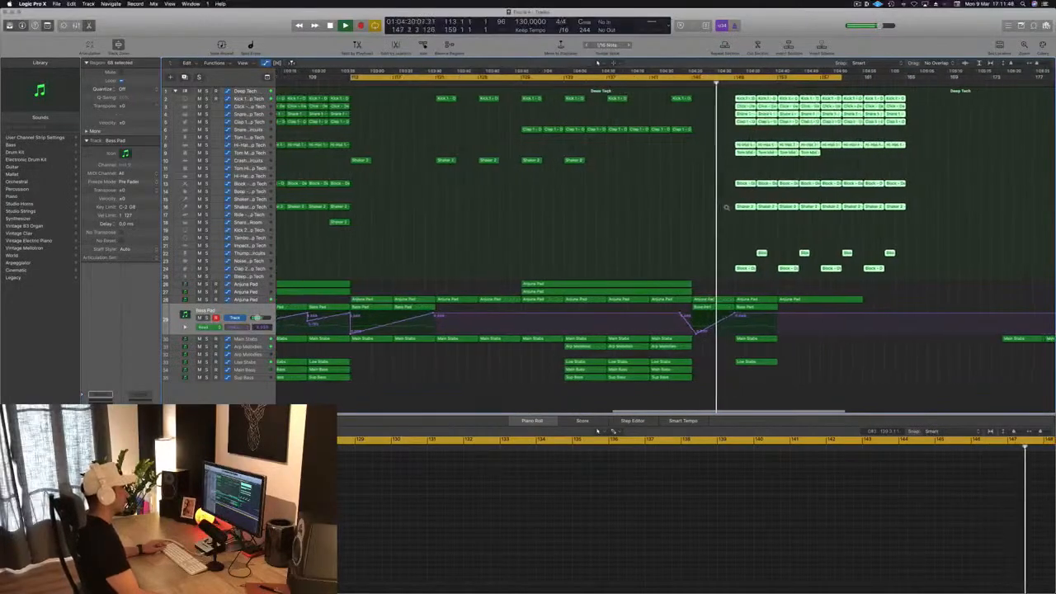
scroll(726, 209, down, 2)
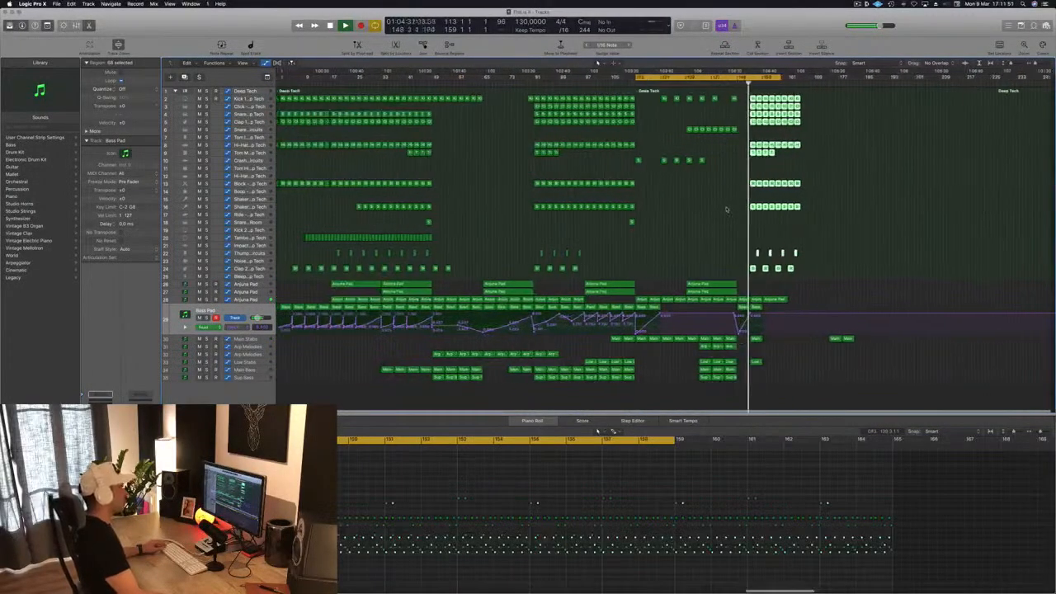
scroll(866, 234, up, 6)
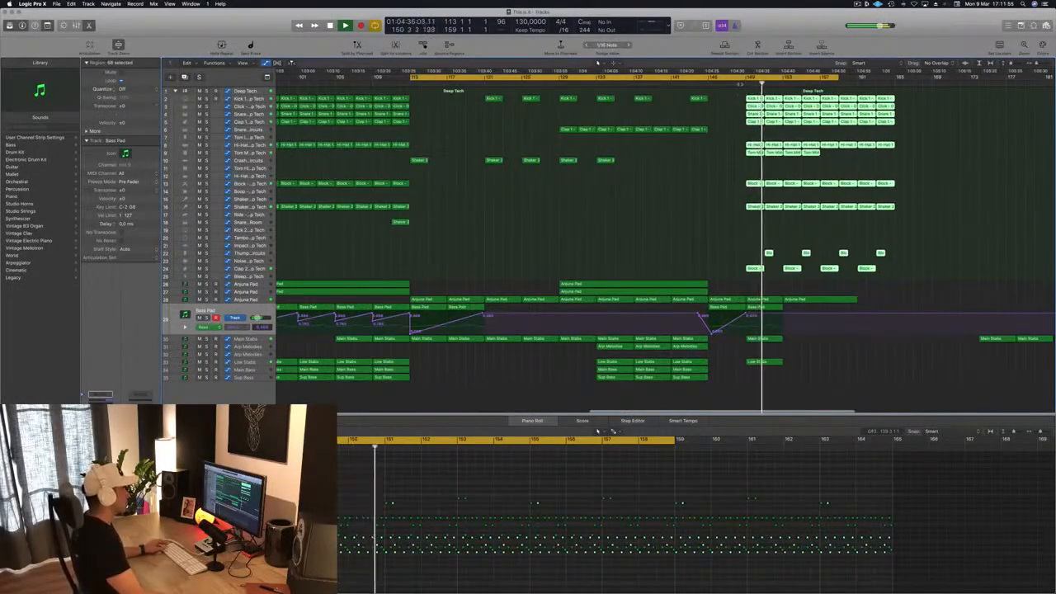
scroll(712, 232, down, 2)
scroll(433, 350, up, 1)
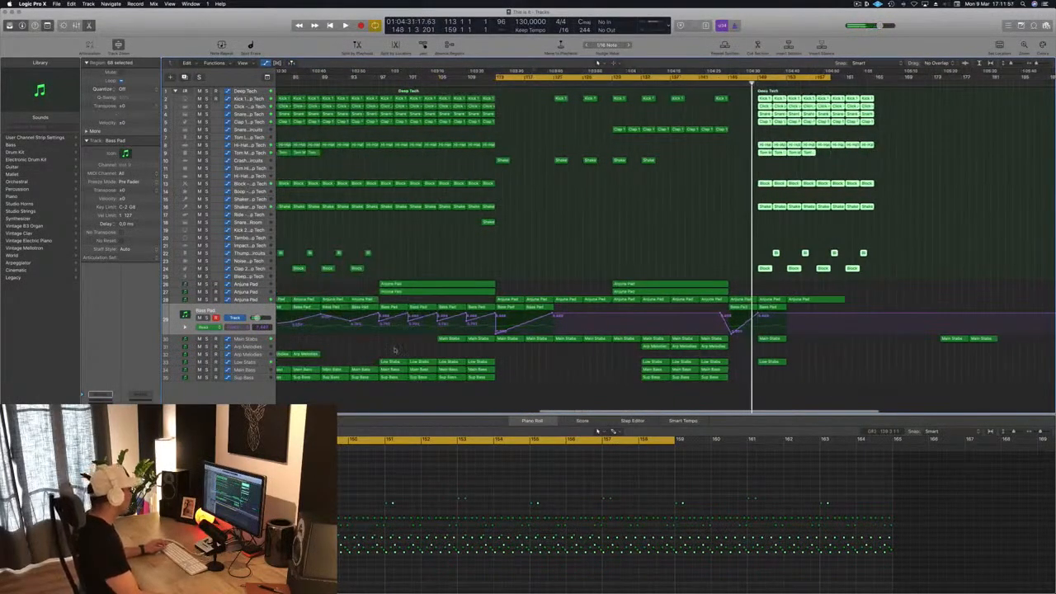
Make the Main Stabs automation jump up at bar 149 and fall back by bar 153.
key(Down)
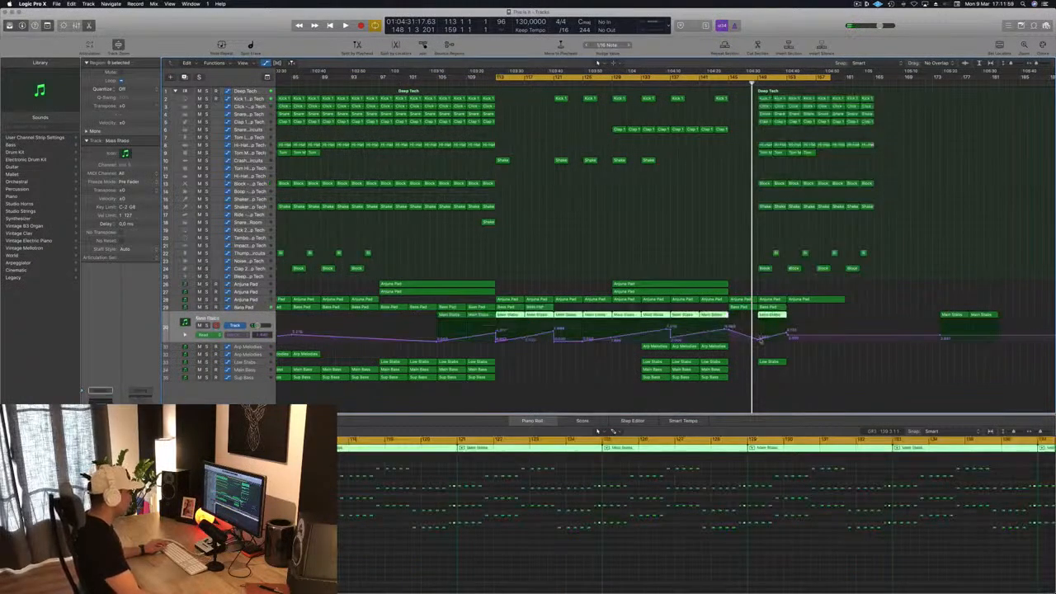
click(760, 340)
drag(760, 339, 760, 320)
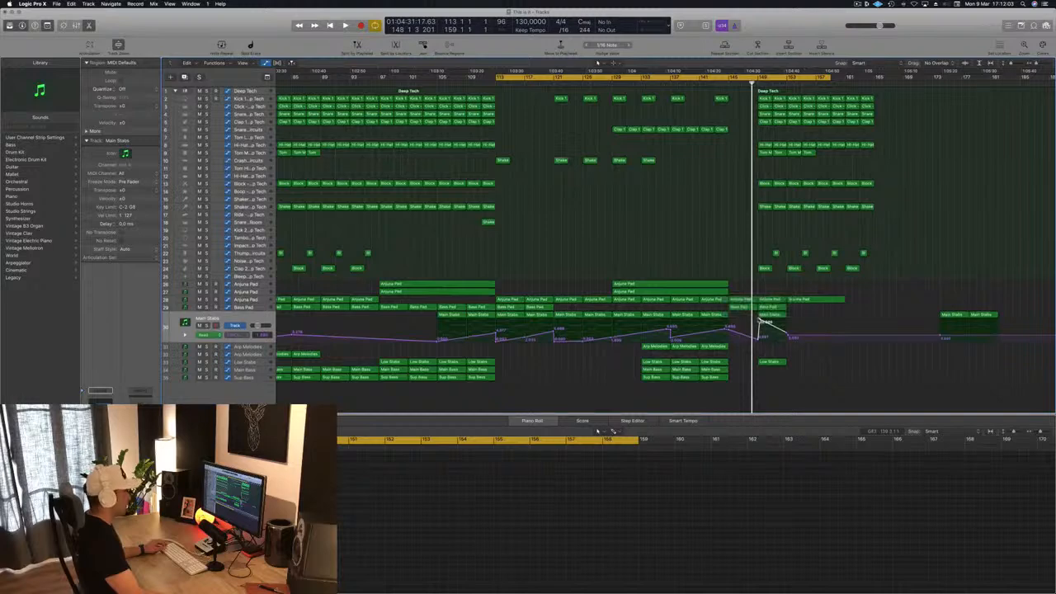
click(760, 321)
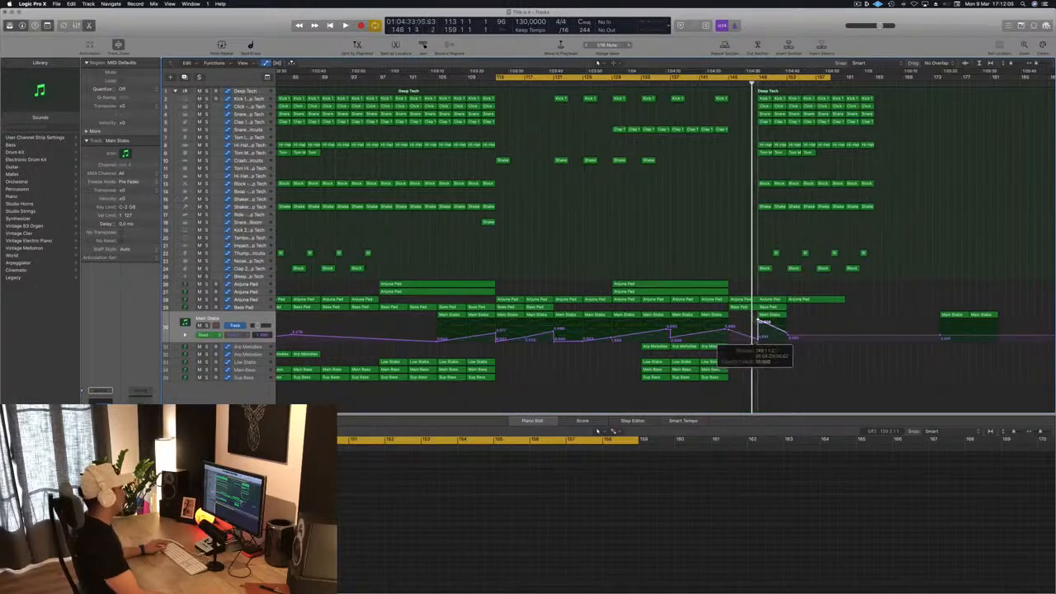
Set the cycle range to bars 149 to 165 and play back the section.
key(space)
drag(759, 78, 874, 83)
scroll(728, 279, down, 4)
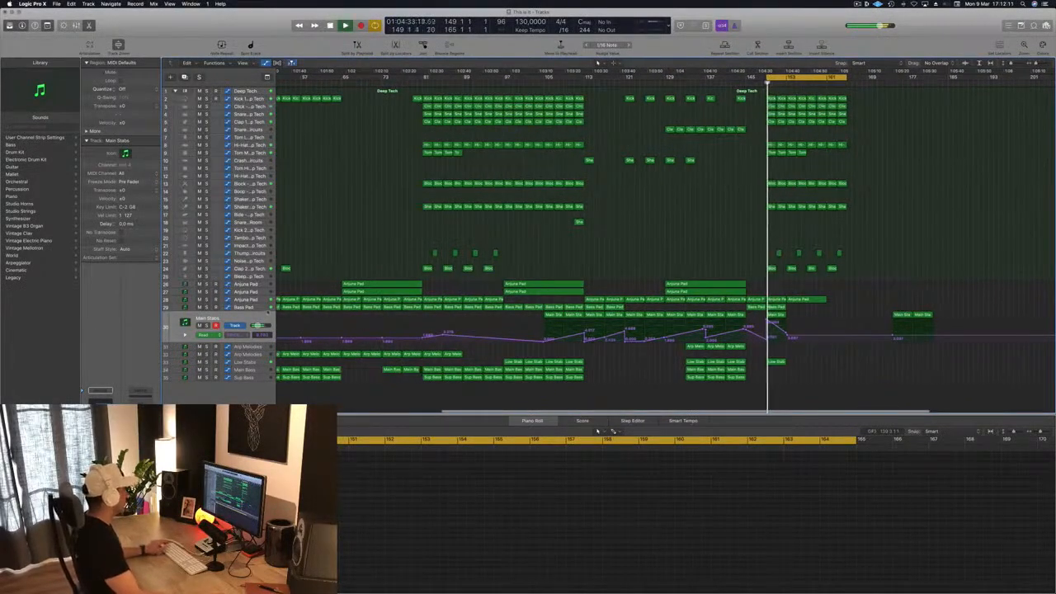
Adjust the Bass Pad automation peak just before bar 149 and raise the Anjuna Pad automation at bar 149.
key(Up)
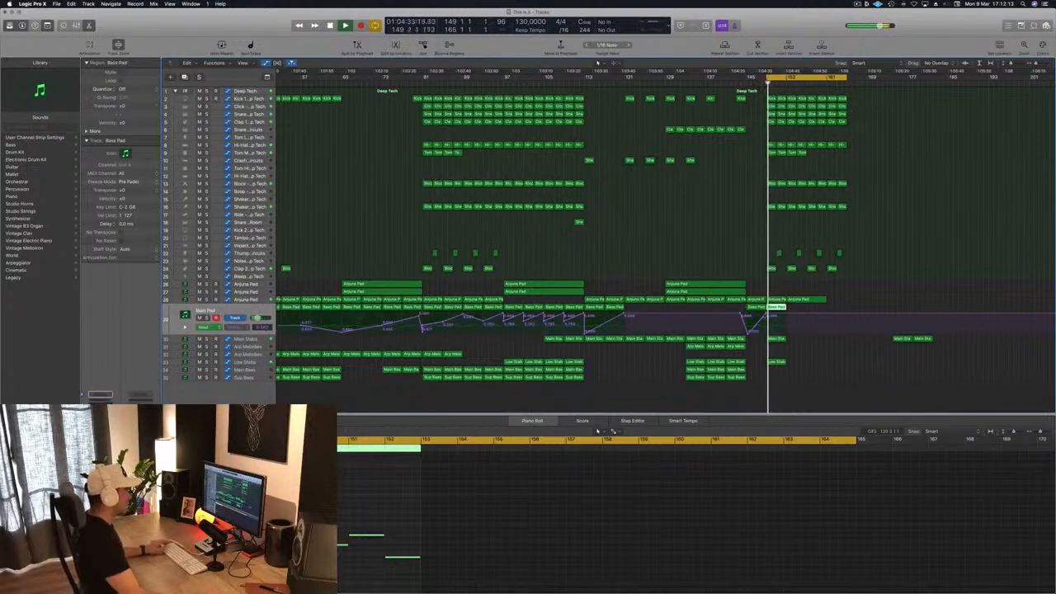
click(767, 314)
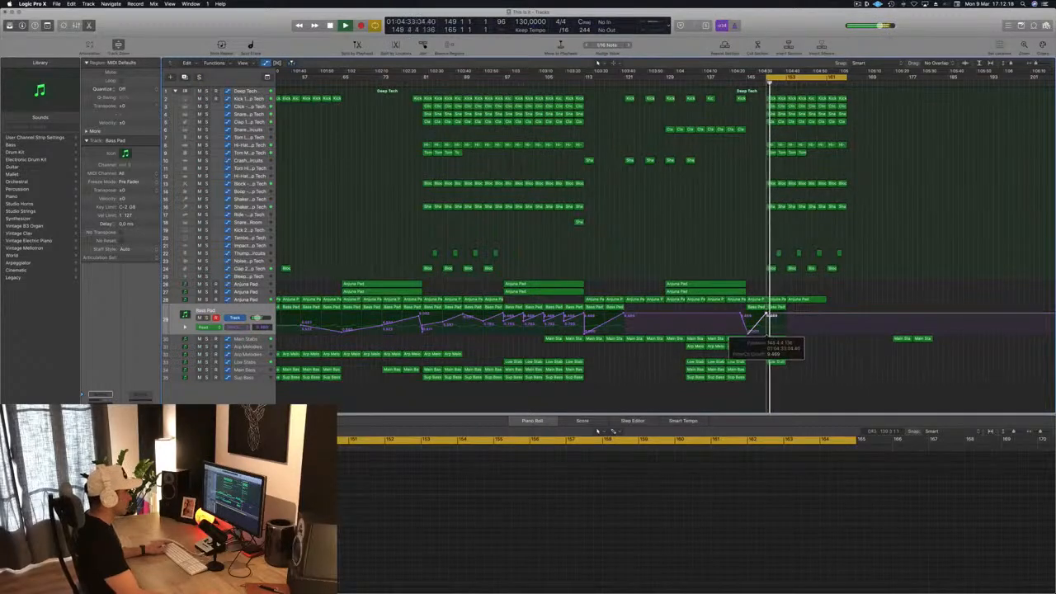
click(251, 299)
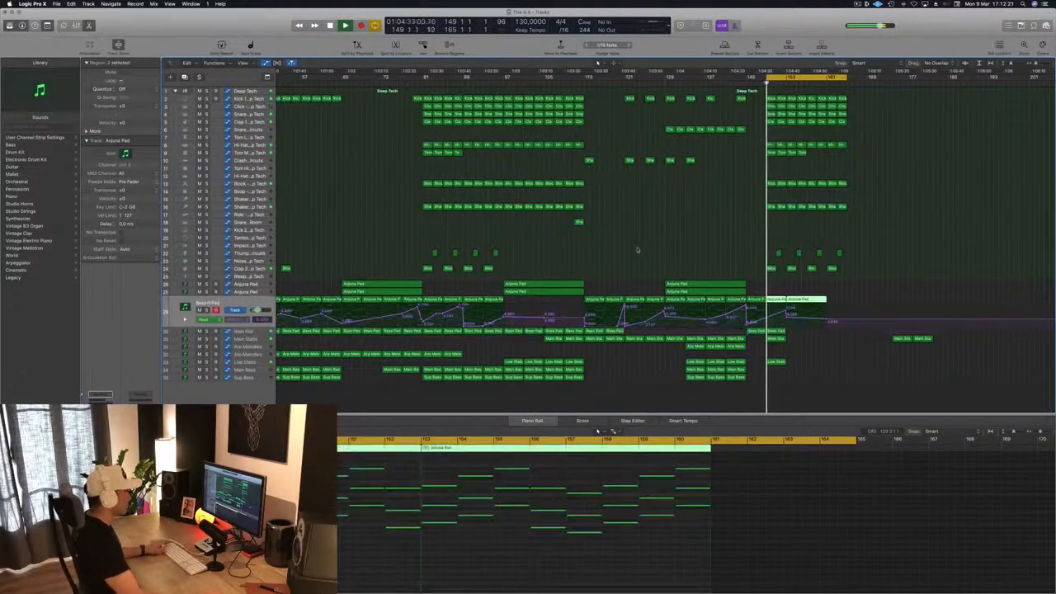
click(767, 320)
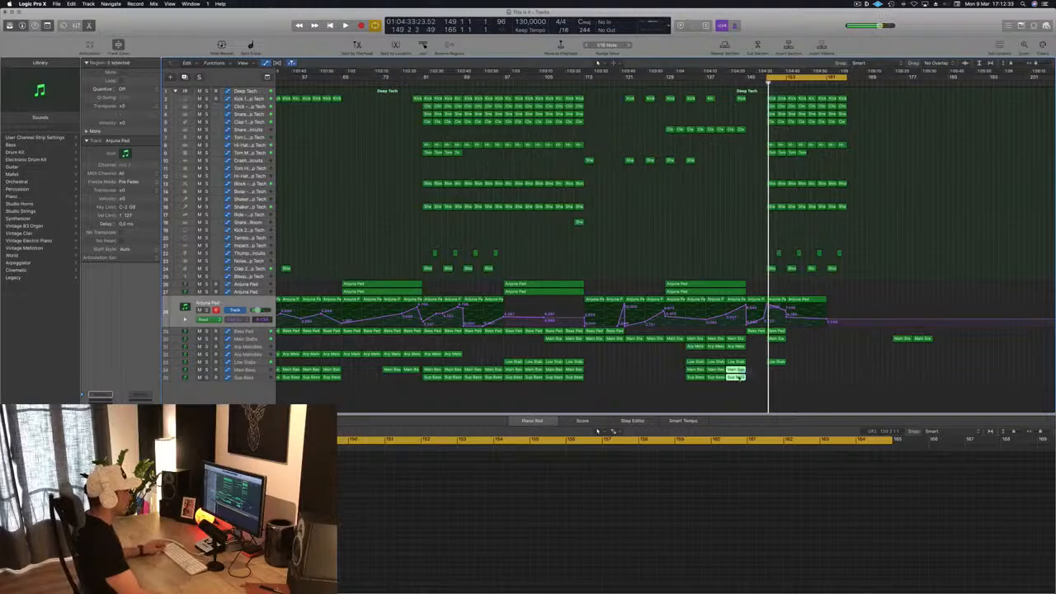
Copy the last Main Bass and Sub Bass regions before bar 145 to bar 149, and repeat the bass and stab regions up to bar 165.
drag(737, 376, 776, 373)
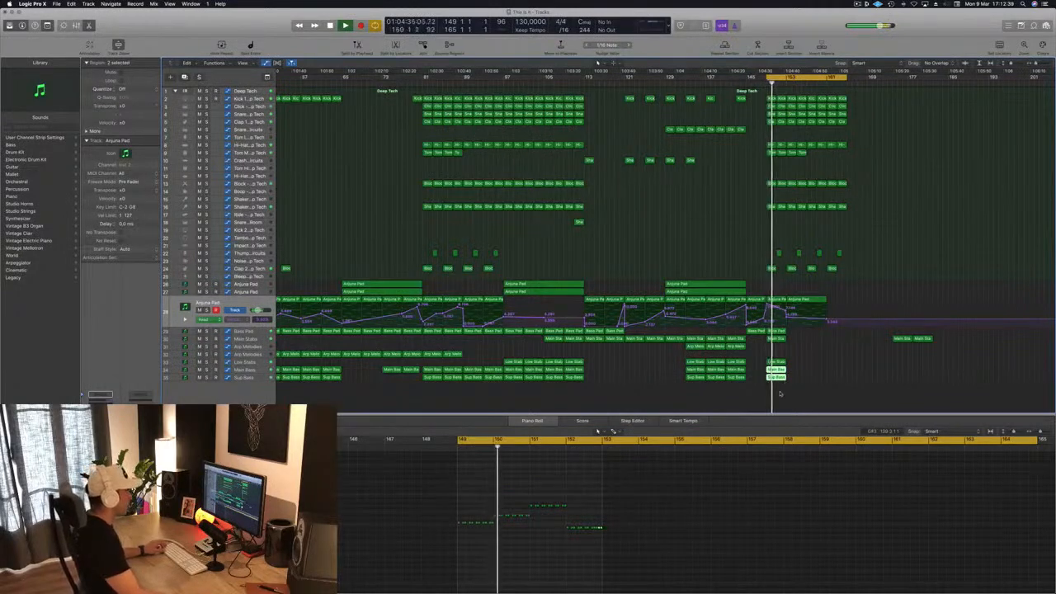
mouse_move(780, 393)
mouse_down()
mouse_move(783, 331)
mouse_move(825, 331)
mouse_move(772, 378)
mouse_up()
drag(774, 332, 819, 333)
click(840, 292)
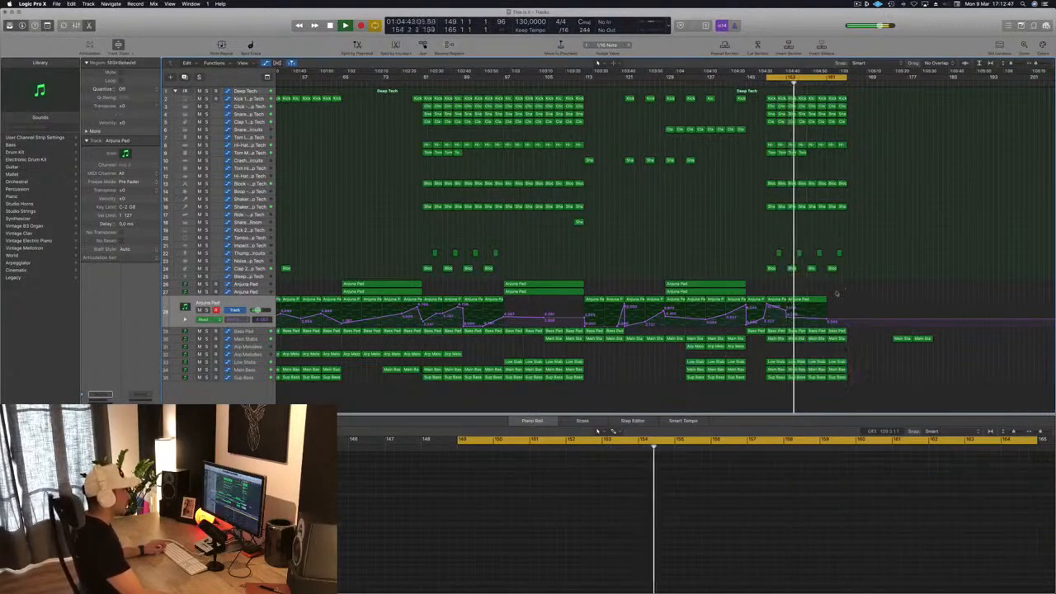
Replace the long Anjuna Pad region at bar 153 with repeated copies of the four-bar region at bar 149, filling up to bar 165.
click(834, 296)
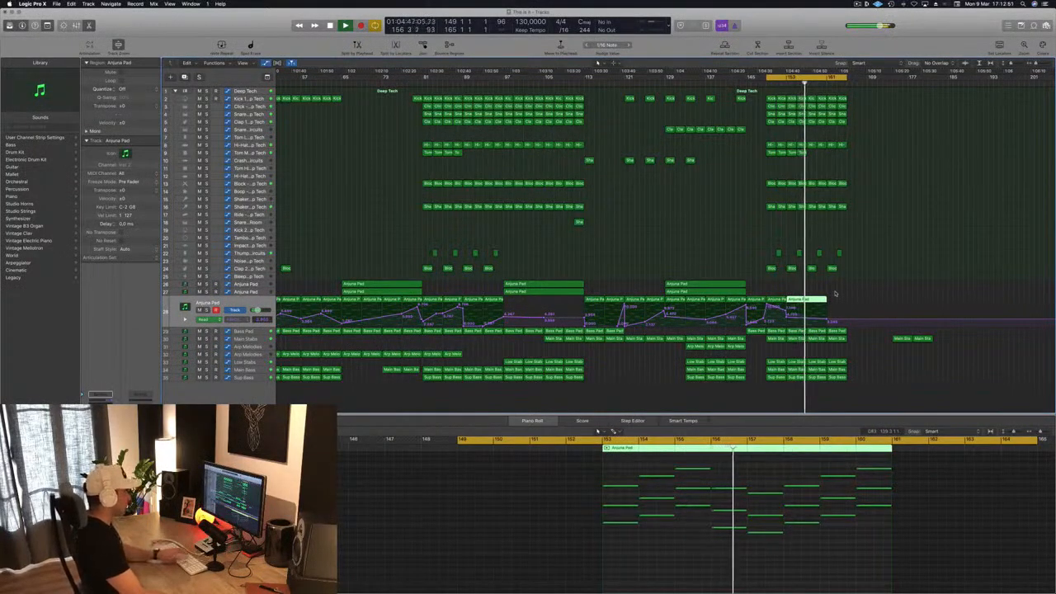
key(Delete)
key(space)
drag(759, 300, 841, 303)
key(space)
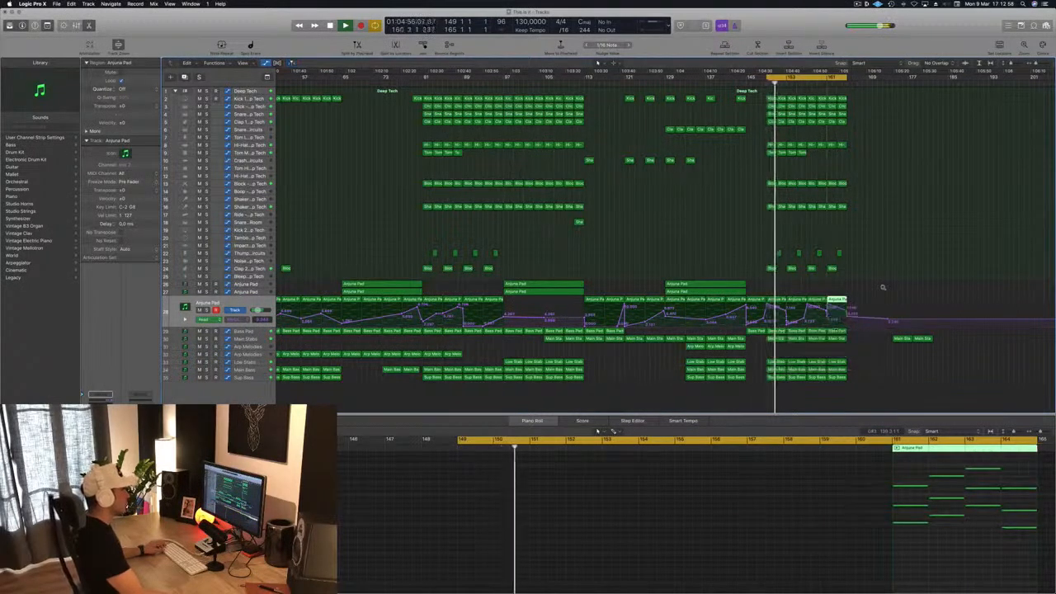
Delete the two leftover Main Stabs regions beyond bar 165.
key(super+Left)
key(super+Left)
drag(829, 345, 878, 341)
key(Delete)
Extend the cycle range back to bar 113 and save the project while playing back the section through bar 149.
key(space)
key(space)
drag(750, 77, 633, 99)
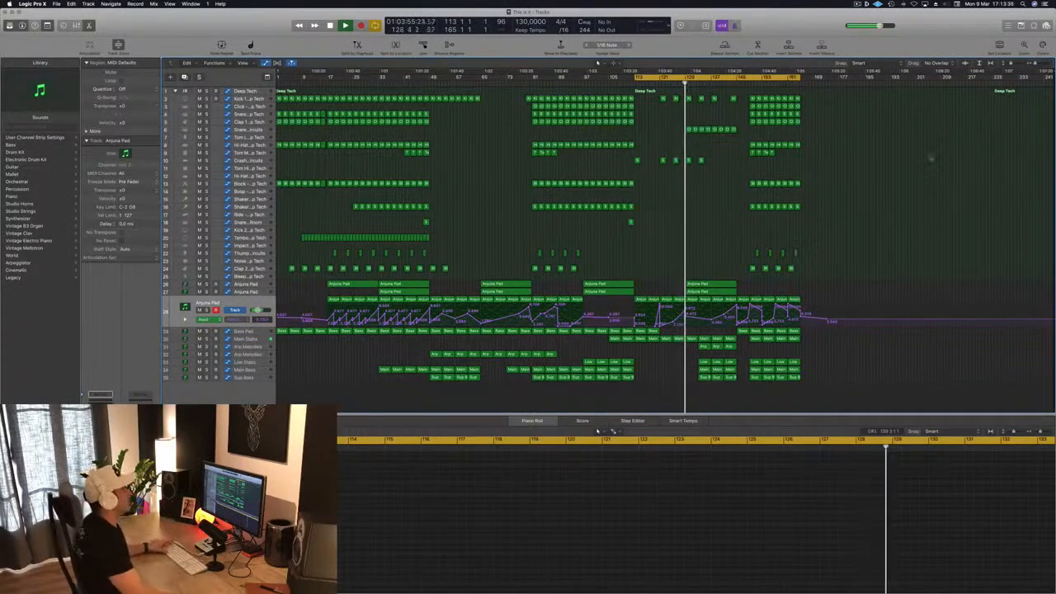
click(748, 84)
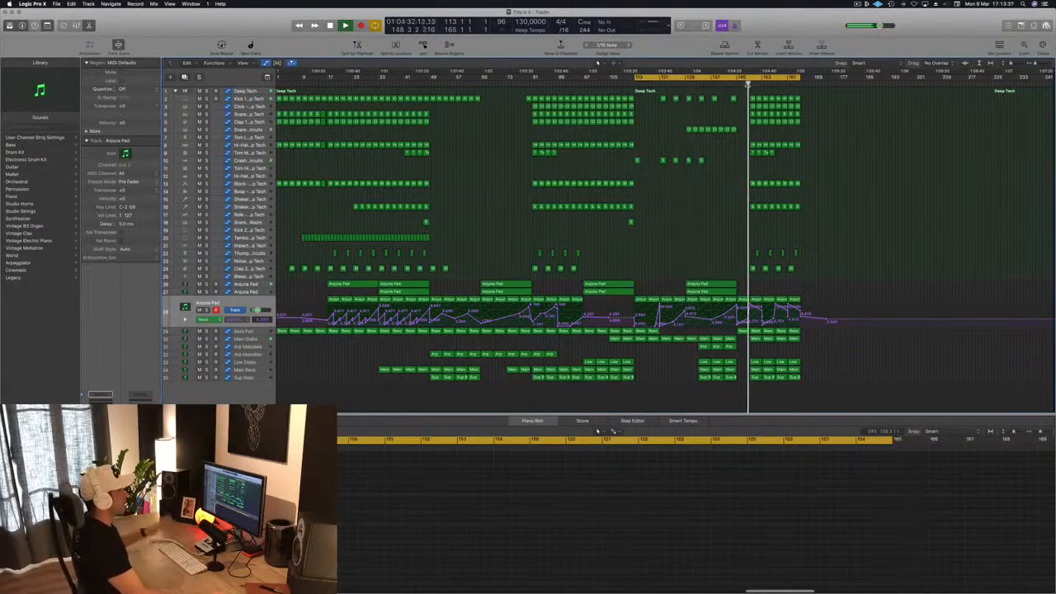
key(super+s)
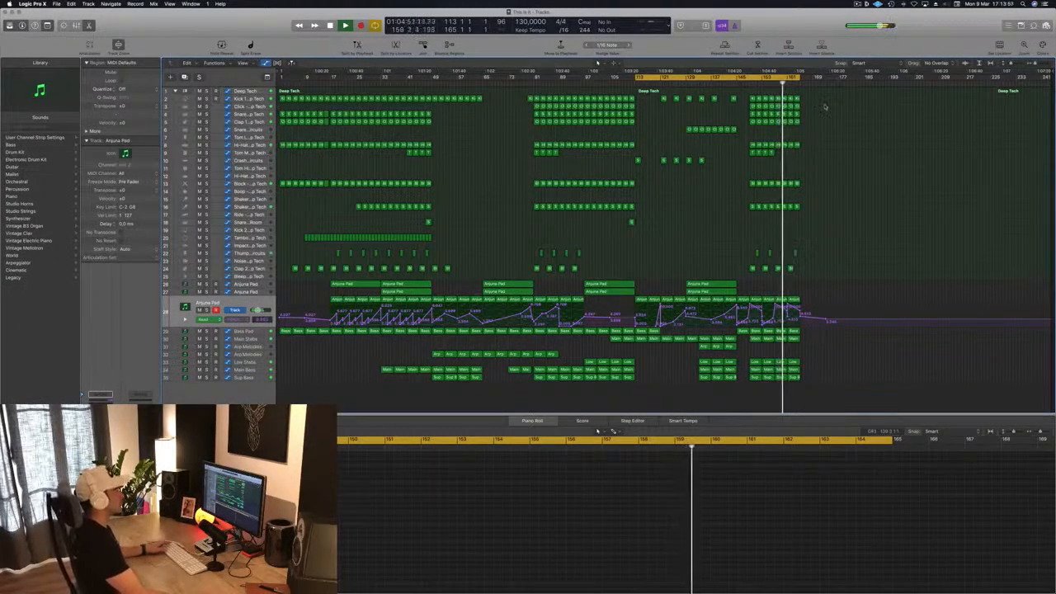
key(space)
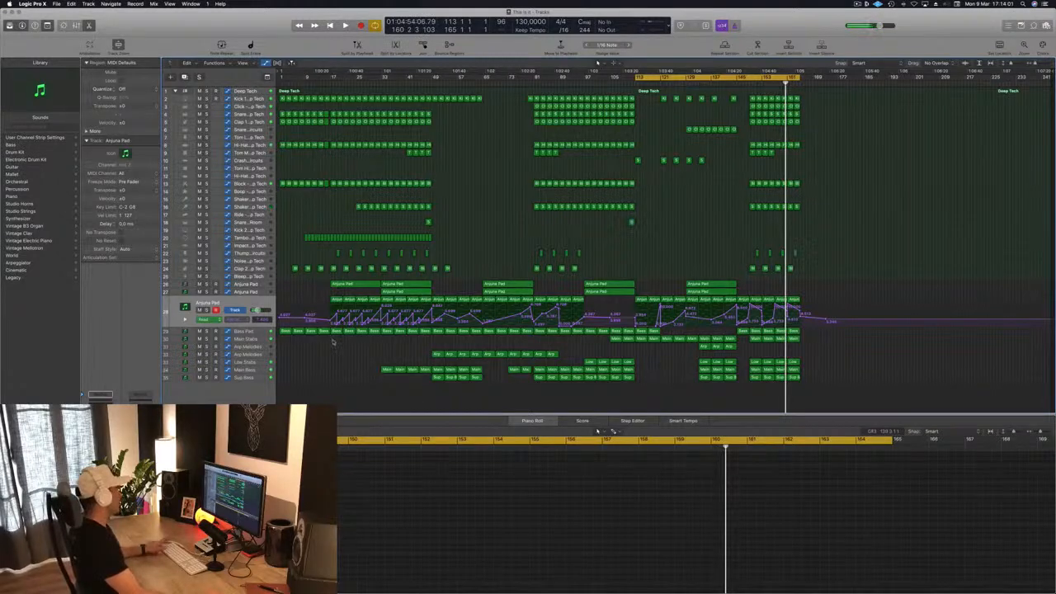
Copy the drum, percussion and pad regions from bars 17 to 49 and place the copies so they start at bar 165.
drag(412, 317, 430, 99)
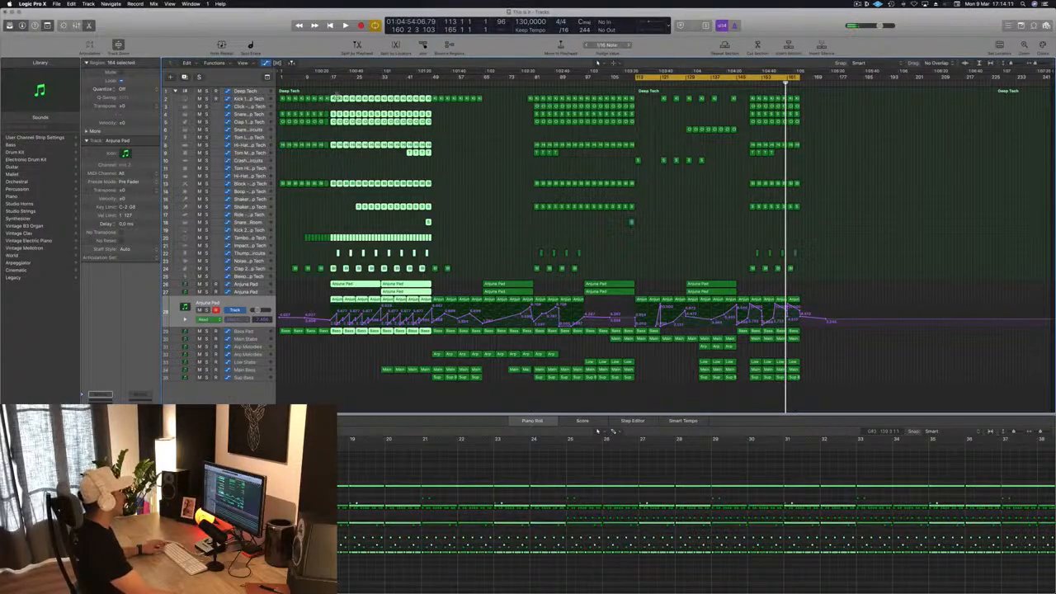
drag(336, 103, 804, 103)
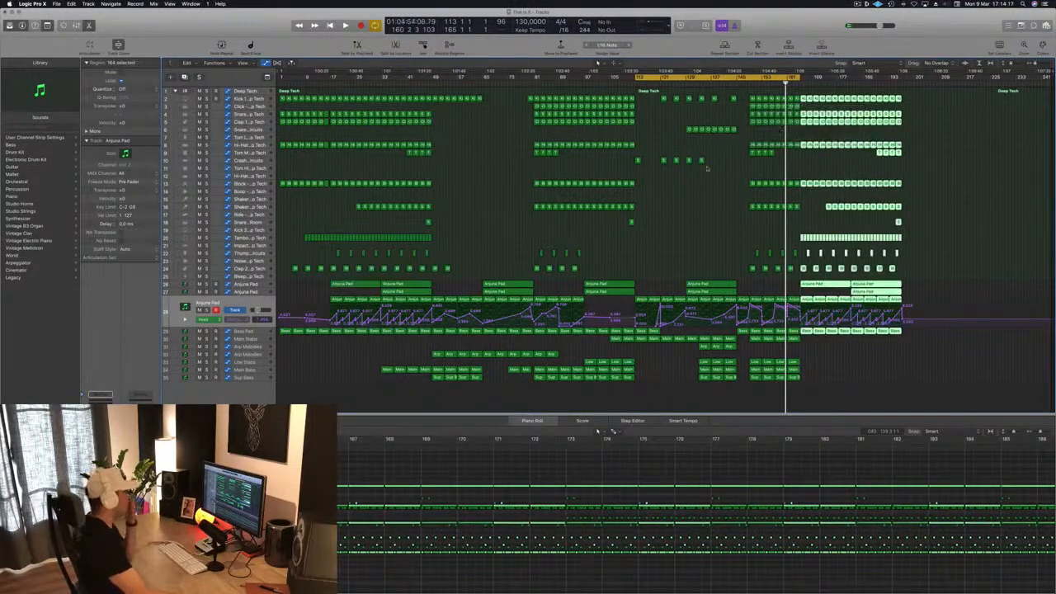
click(926, 141)
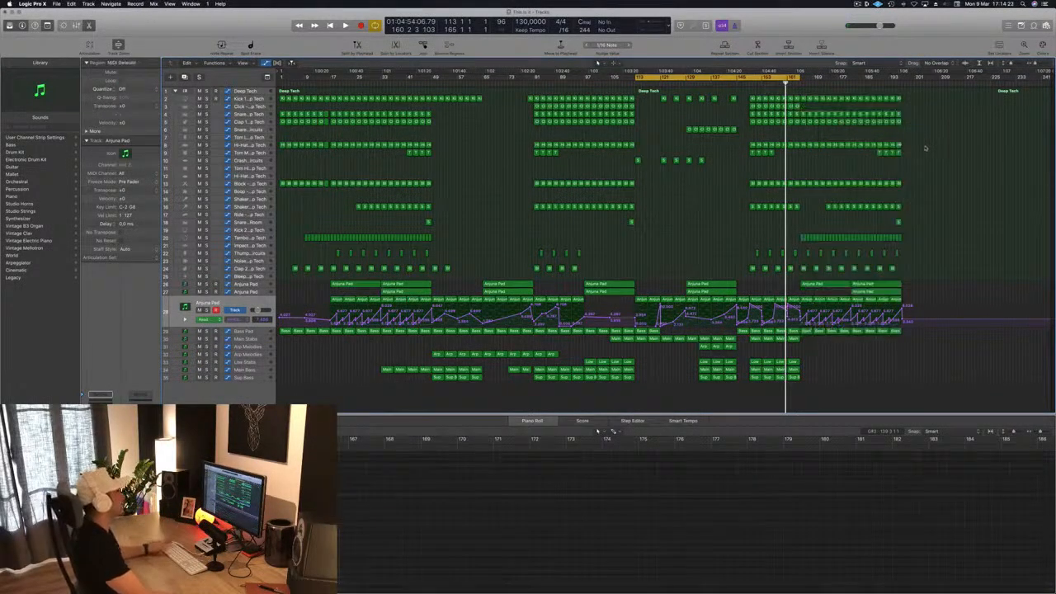
Play back the drop from bar 149 and review the volume automation of the Main Stabs track.
key(space)
click(747, 83)
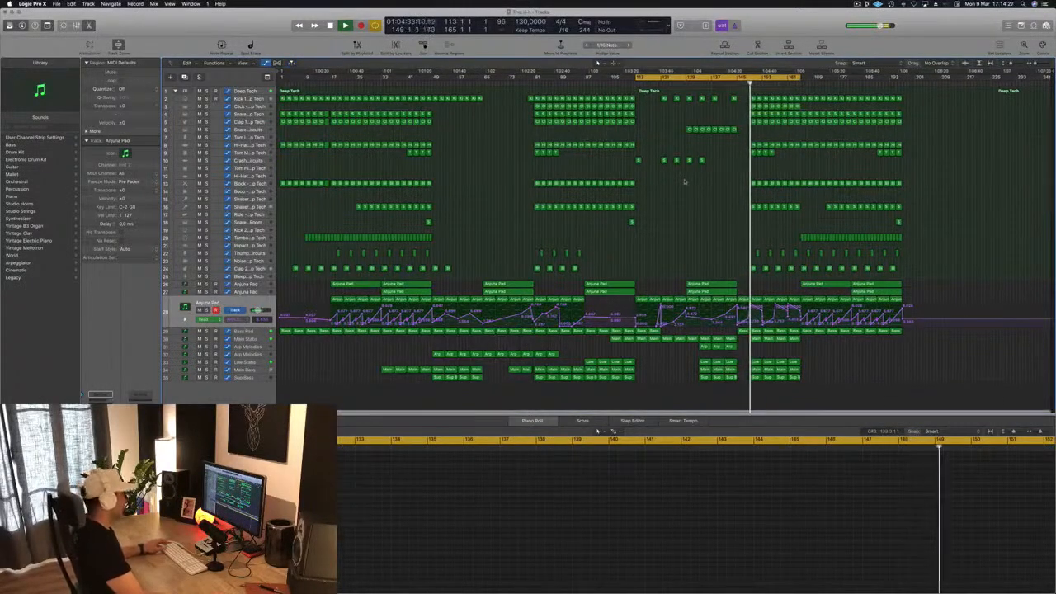
scroll(697, 232, up, 1)
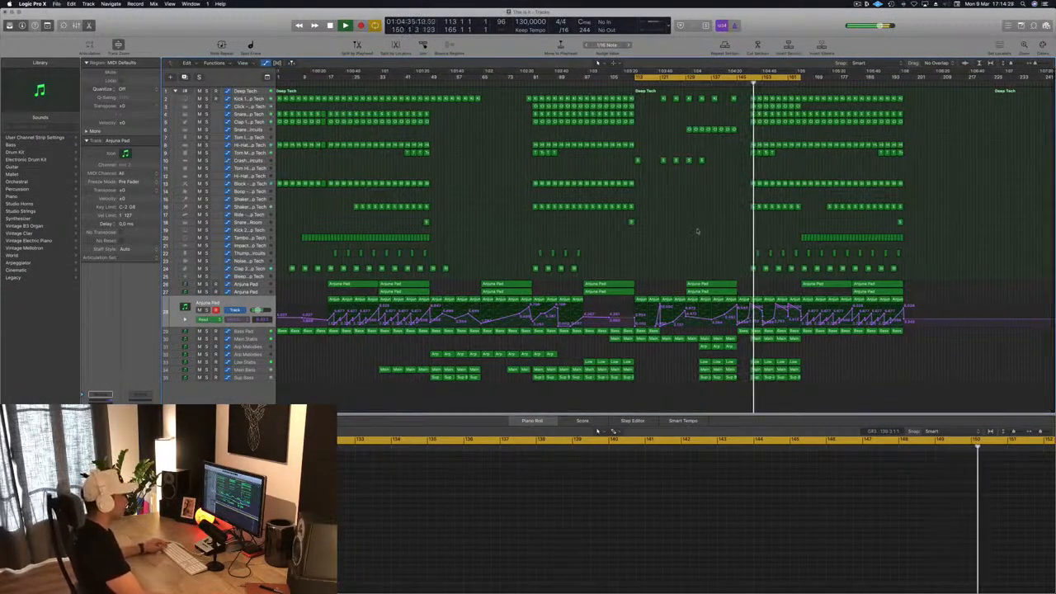
scroll(709, 245, down, 1)
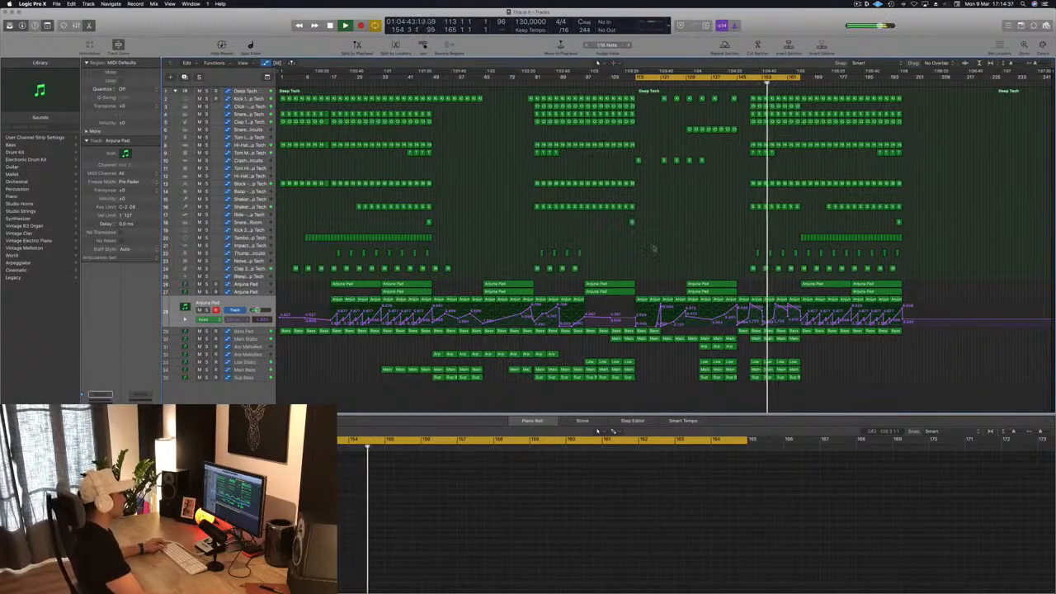
click(248, 339)
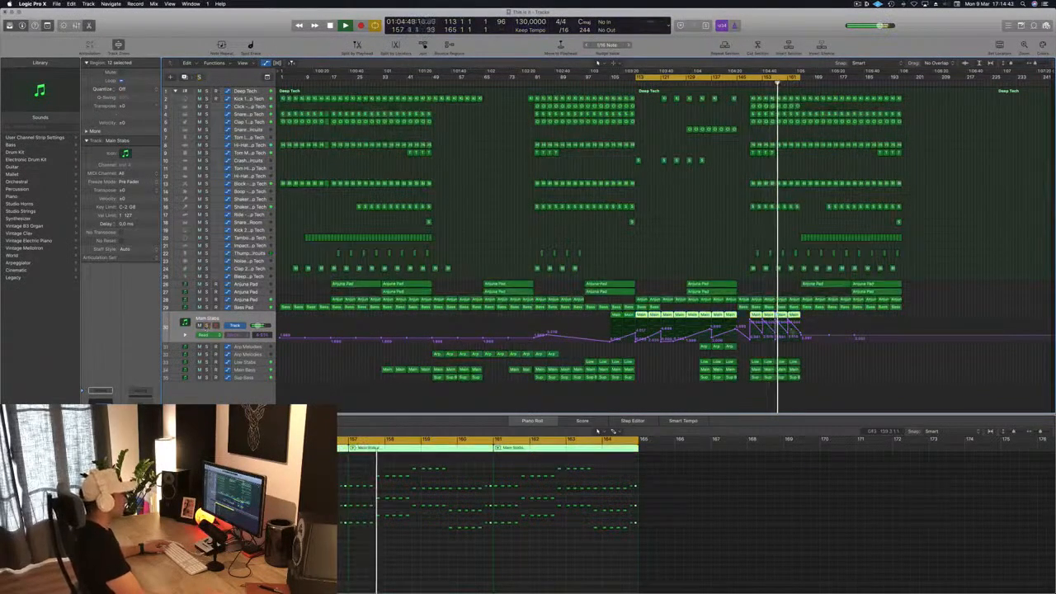
click(790, 334)
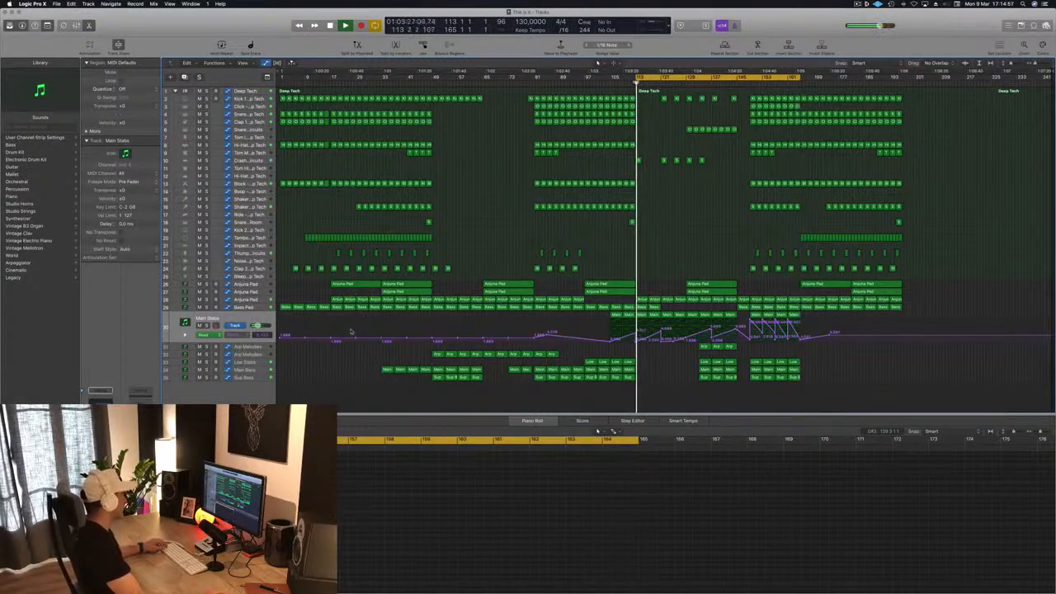
Extend the cycle range to bar 197 and copy the four Main Bass regions from bar 33 so they start at bar 165.
drag(799, 78, 904, 78)
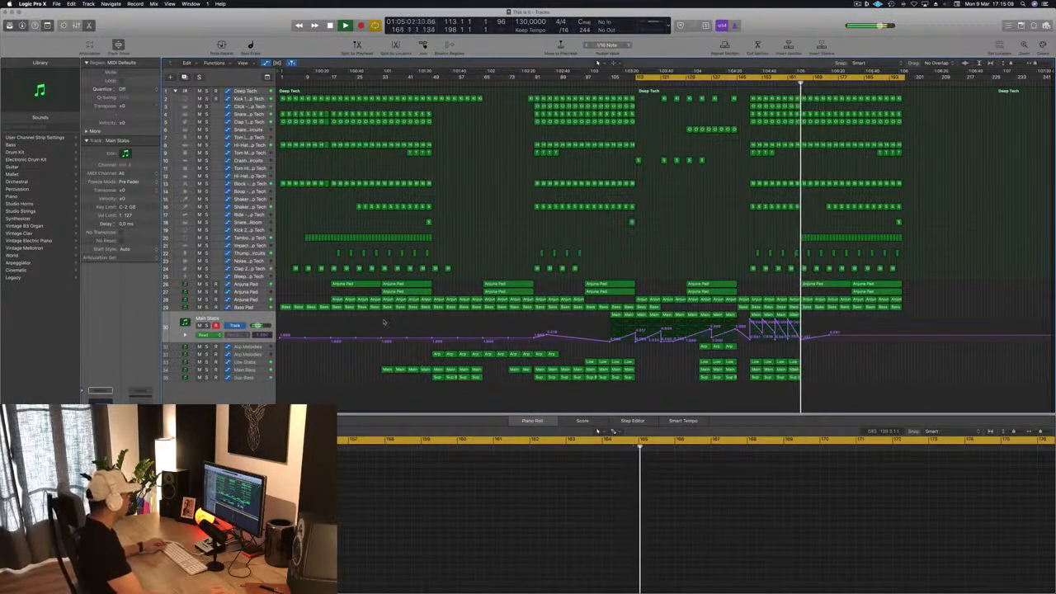
click(388, 368)
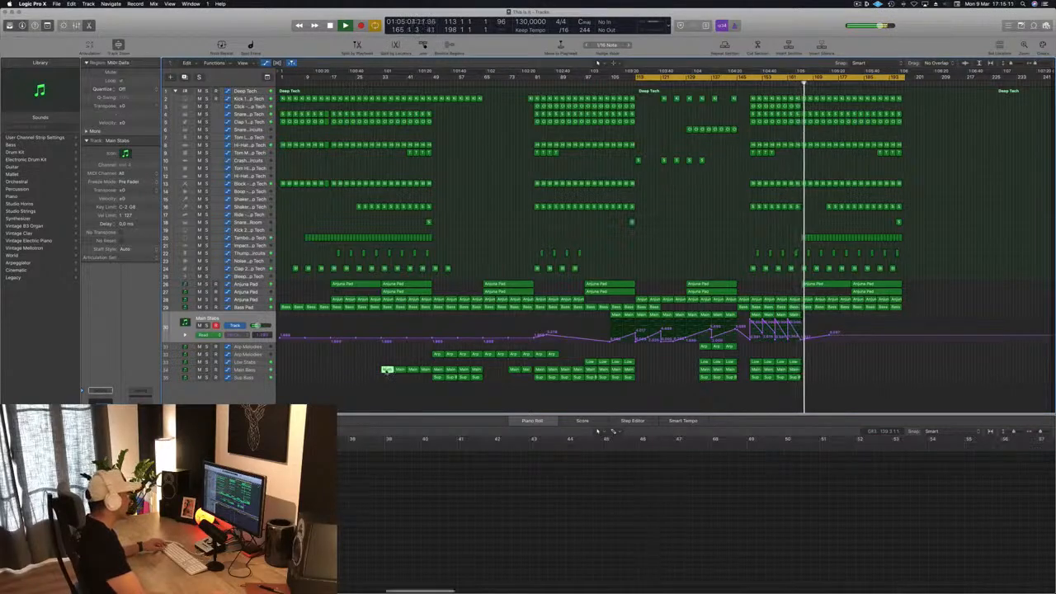
drag(388, 370, 821, 374)
mouse_move(829, 376)
mouse_down()
mouse_move(809, 372)
mouse_move(835, 372)
mouse_up()
Move the lower Anjuna Pad region from bar 181 to bar 165 and shift the copied Shaker regions from bar 173 to bar 165.
drag(883, 293, 835, 294)
key(space)
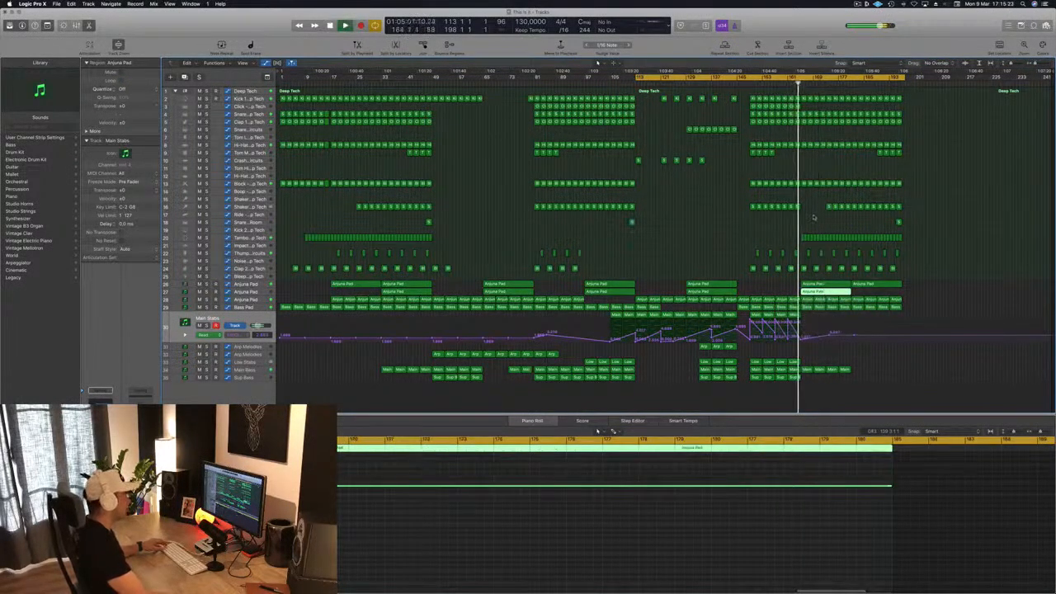
click(813, 223)
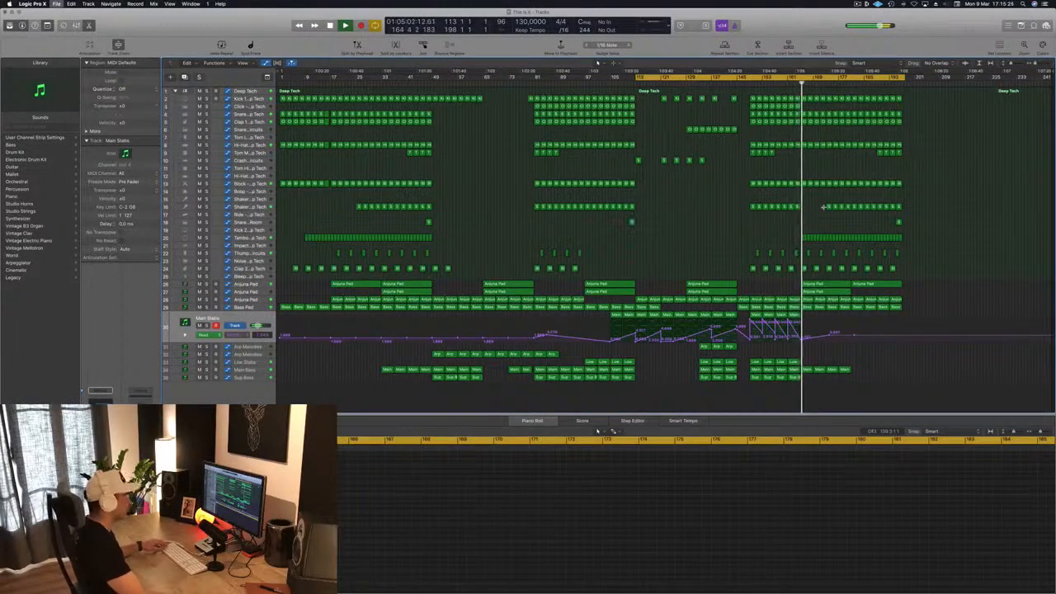
click(829, 206)
drag(828, 208, 803, 208)
Delete the Shaker regions beyond bar 181 and the upper Anjuna Pad region that starts at bar 181.
drag(906, 203, 854, 213)
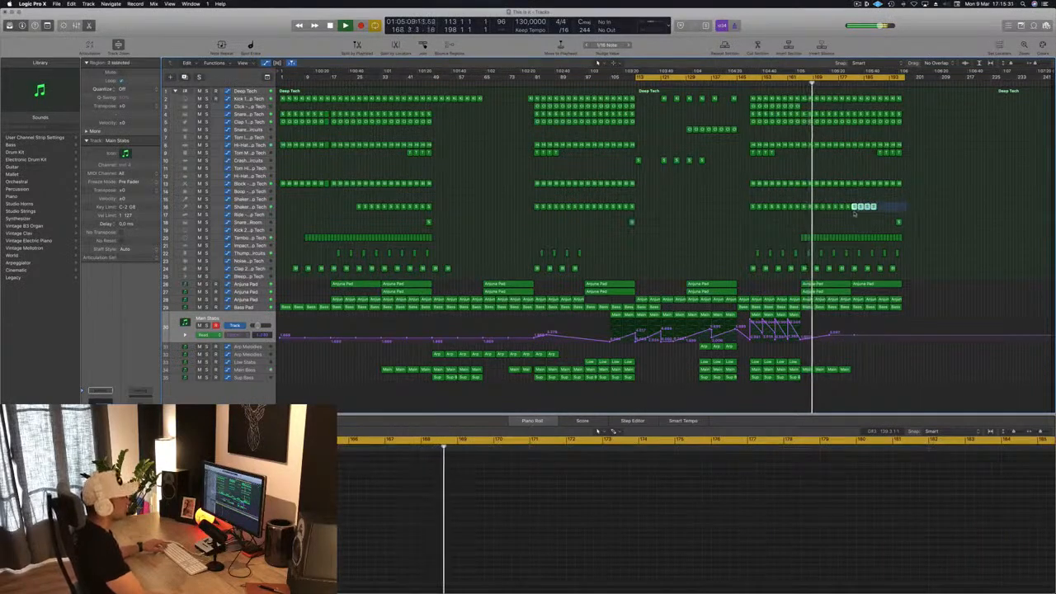
key(Delete)
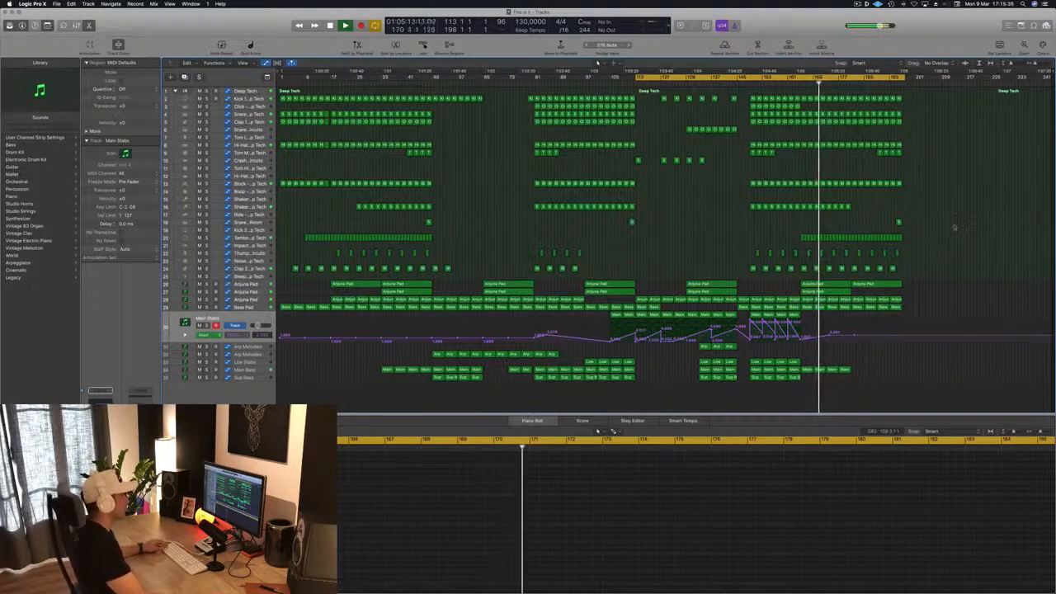
click(886, 284)
key(Delete)
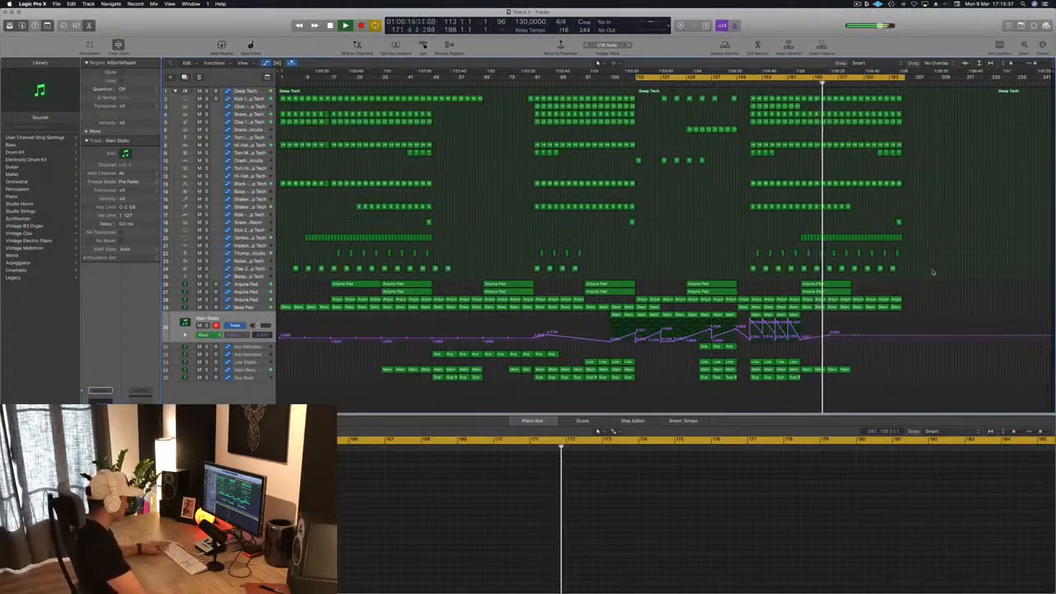